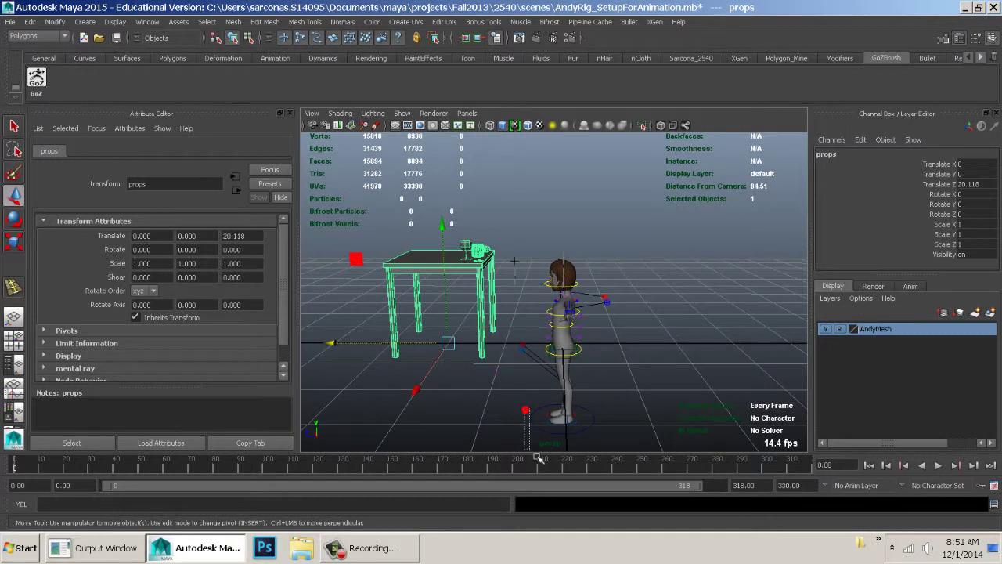
Raise the whole Andy rig about 24 units above the grid, lower it back to the ground, and deselect it.
left_click_drag(537, 456, 538, 452)
left_click(536, 426)
left_click_drag(565, 352, 562, 313)
left_click(561, 311)
left_click(576, 250)
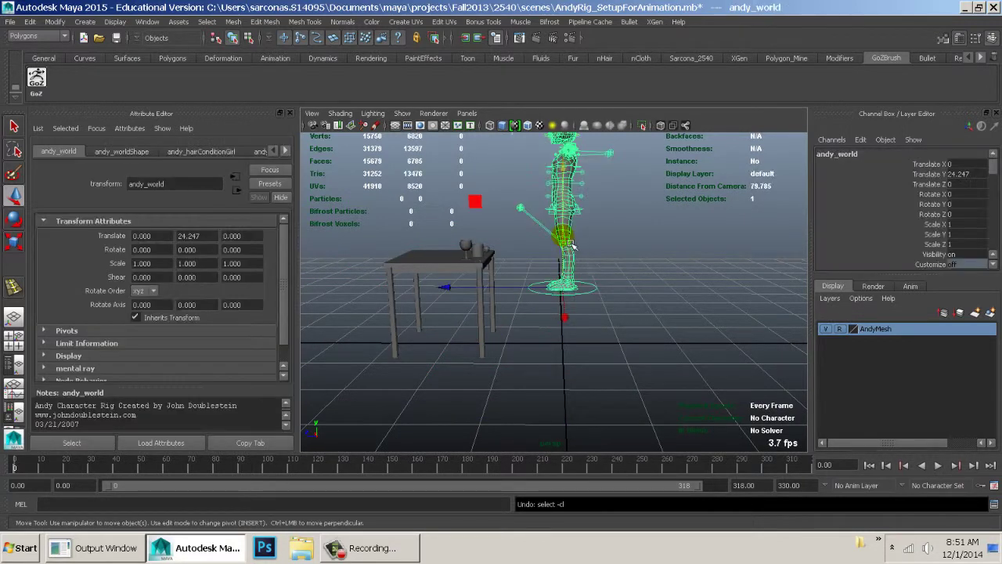
left_click_drag(576, 251, 572, 342)
left_click(637, 313)
left_click_drag(638, 313, 592, 268, "alt")
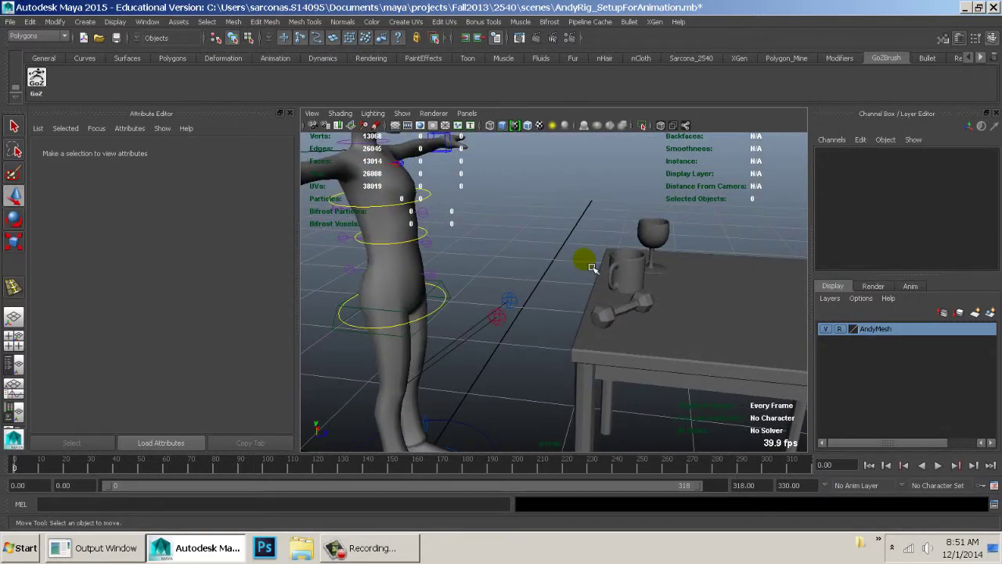
Import BBallPlayer.ma from the Visor's HumanIK Examples into the scene and minimize the Visor.
left_click(147, 21)
mouse_move(171, 41)
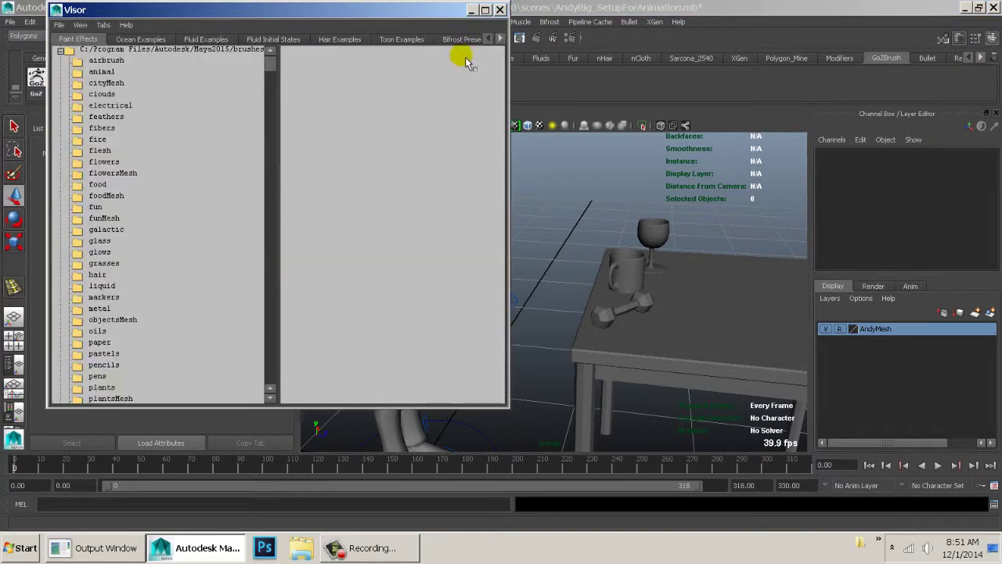
left_click(500, 39)
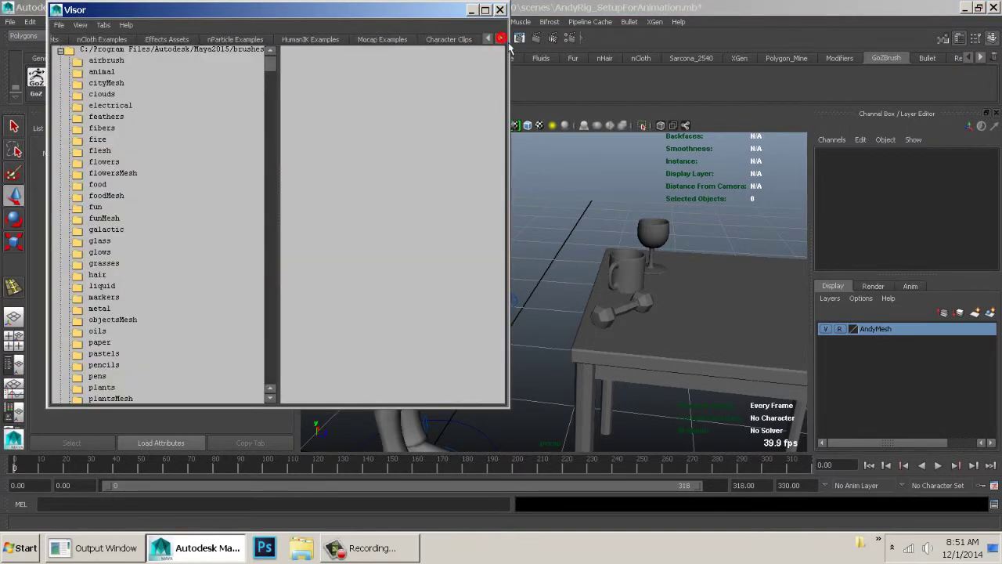
left_click(404, 40)
left_click(442, 40)
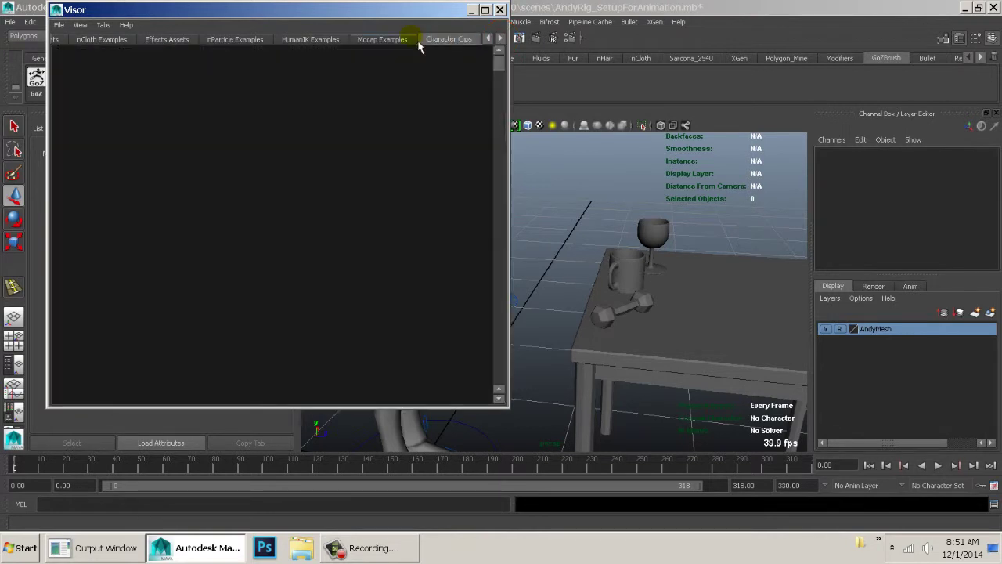
left_click(316, 41)
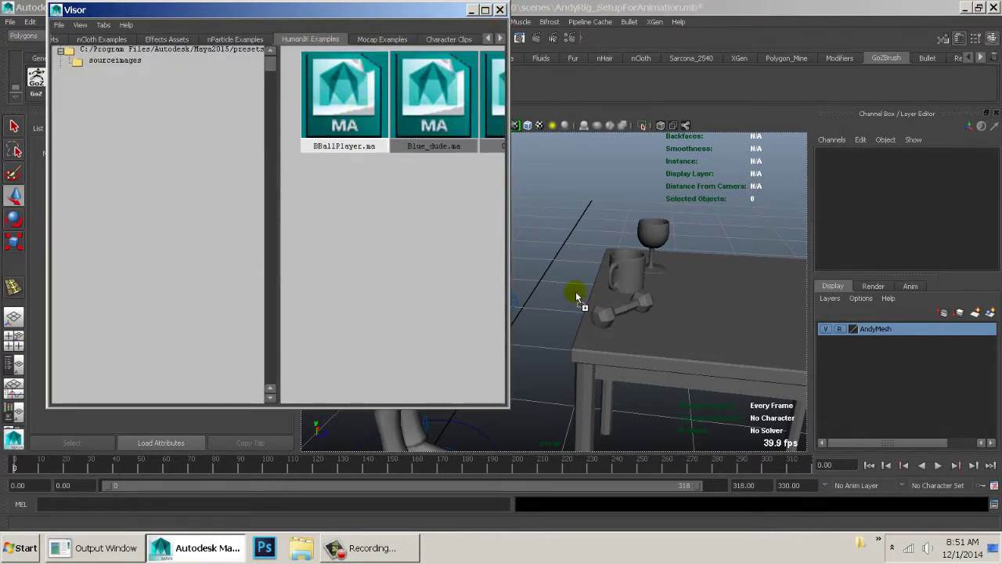
left_click_drag(577, 294, 577, 288)
left_click(473, 10)
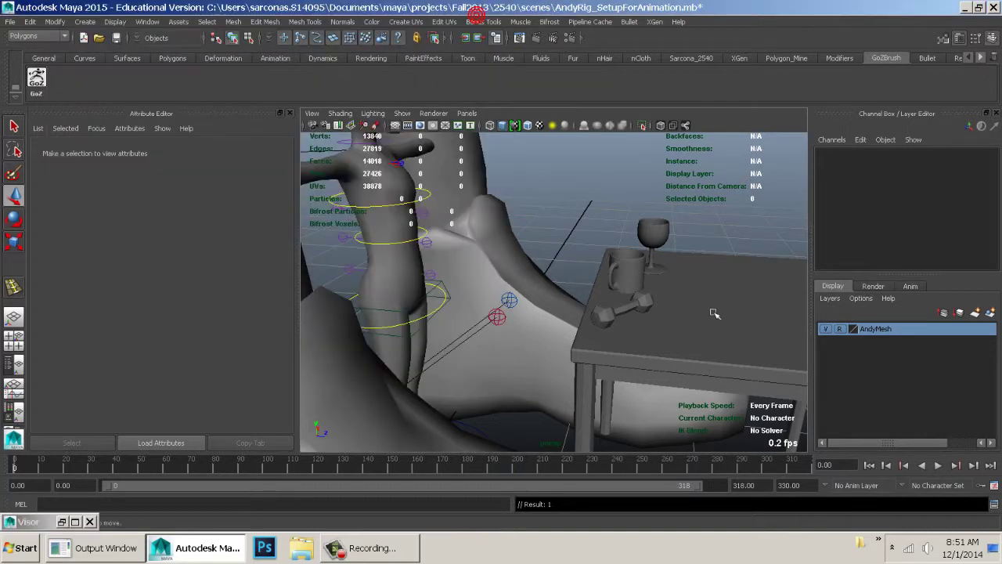
Examine the size of the imported basketball player compared with the Andy rig and the table.
right_click_drag(711, 314, 355, 176, "alt")
left_click_drag(561, 194, 581, 210, "alt")
right_click_drag(582, 211, 665, 203, "alt")
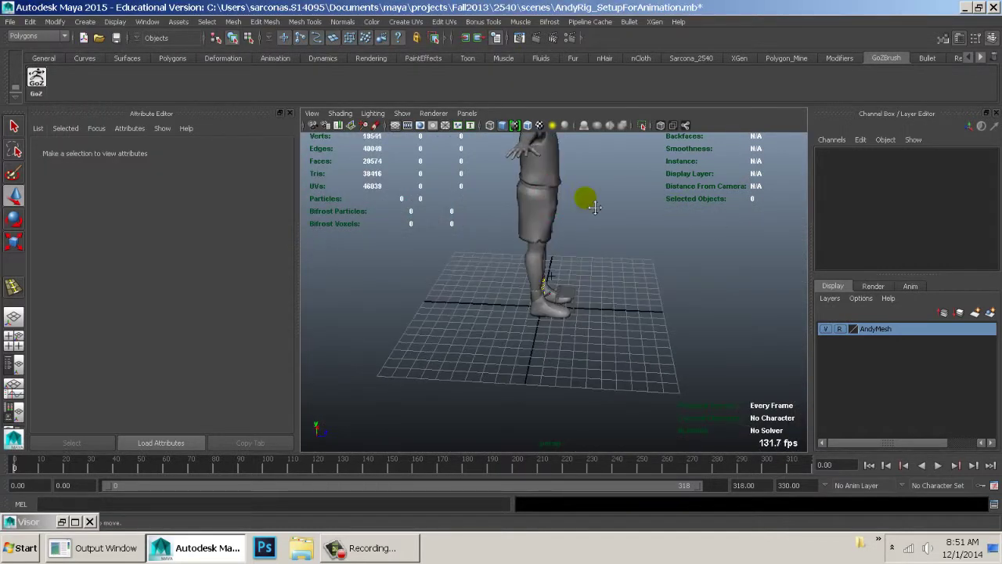
middle_click_drag(593, 199, 631, 317, "alt")
left_click_drag(631, 317, 524, 319, "alt")
right_click_drag(541, 321, 666, 332, "alt")
middle_click_drag(667, 332, 612, 261, "alt")
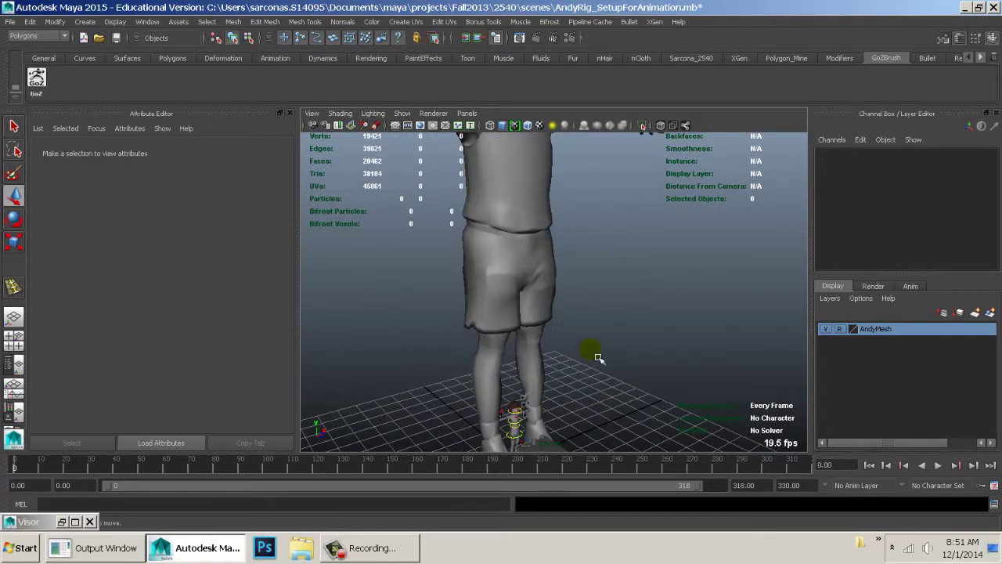
left_click_drag(598, 357, 567, 285, "alt")
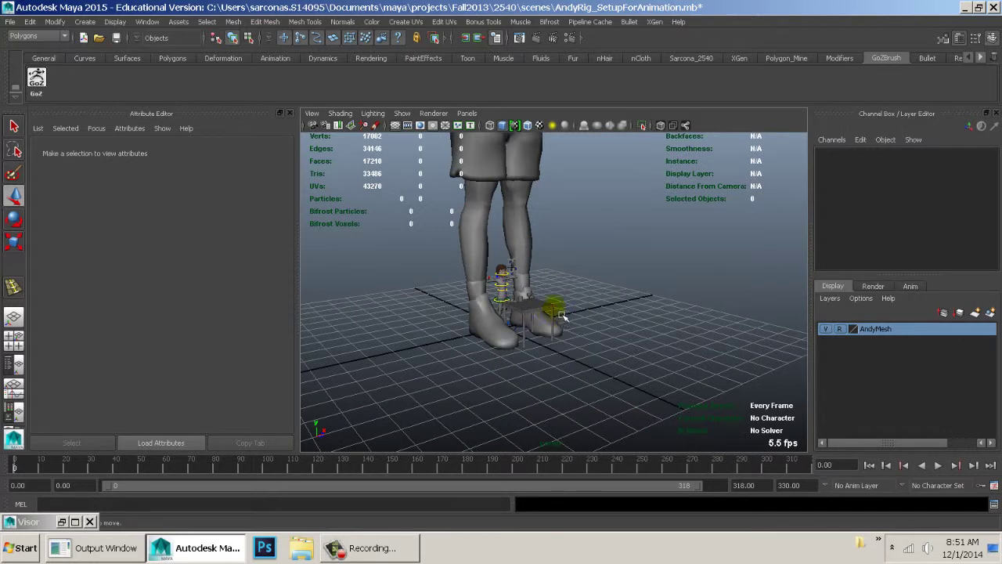
Delete the BBallPlayer:BBallPlayer:Root hierarchy from the scene using the Outliner, and close the Outliner.
key("ctrl+z")
key("ctrl+z")
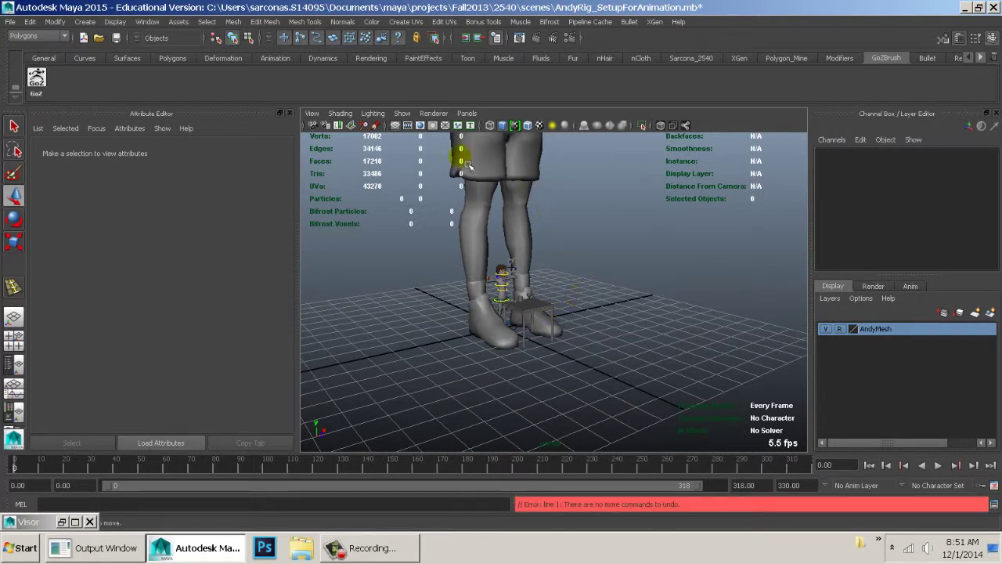
left_click(146, 21)
left_click(161, 101)
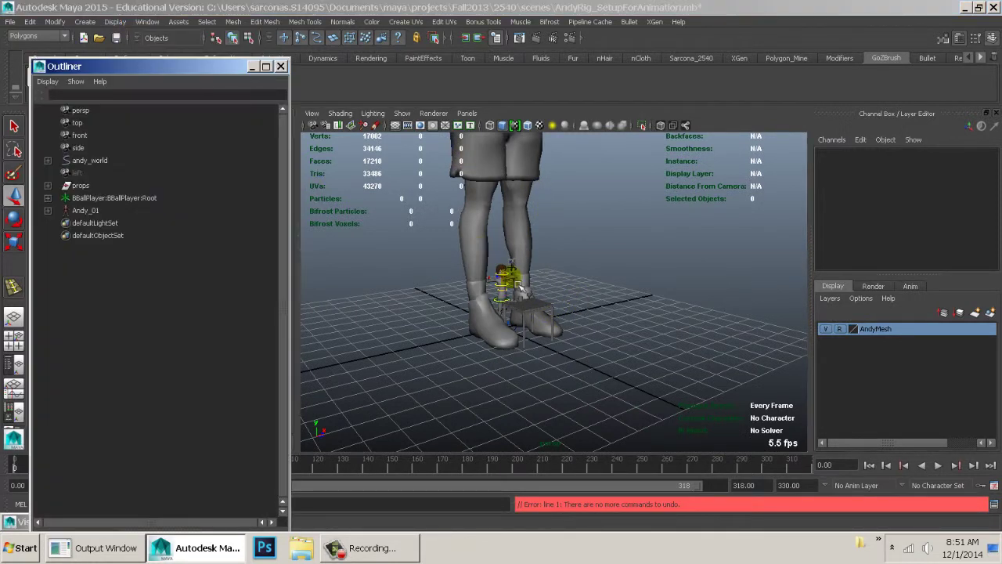
left_click(149, 201)
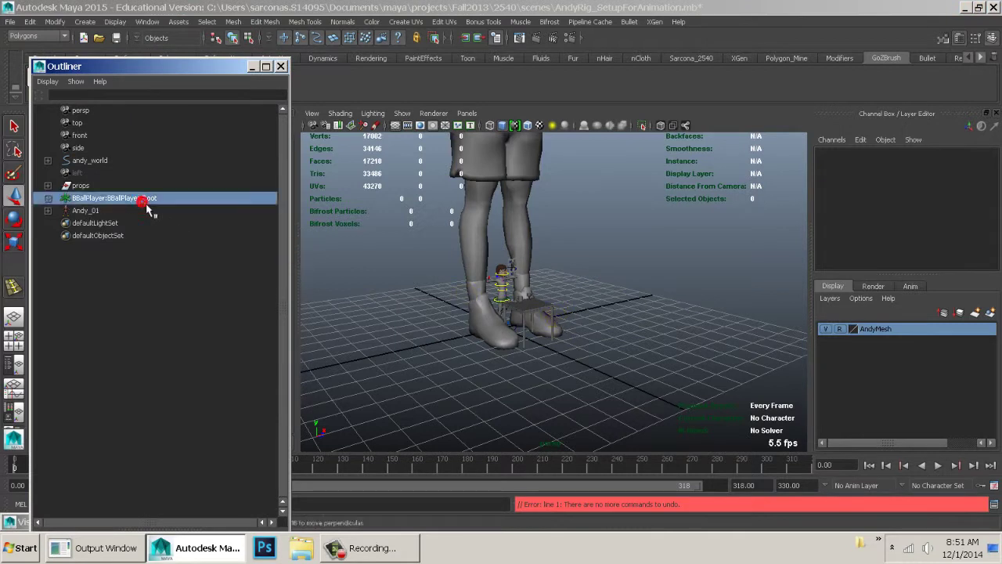
key("Delete")
left_click(280, 66)
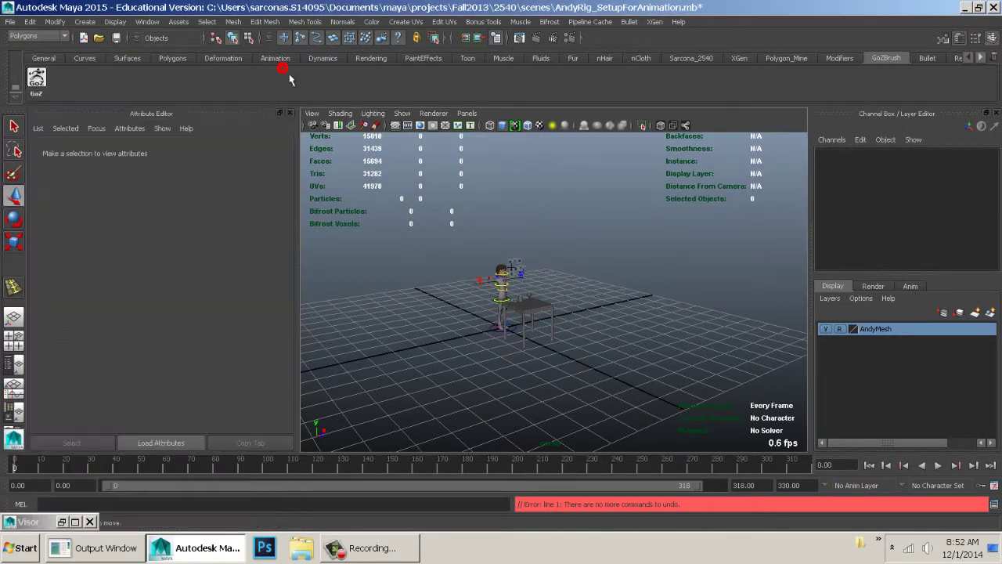
Try scaling the props group uniformly to about 3.2, undo the scaling, and close the Outliner.
left_click(147, 21)
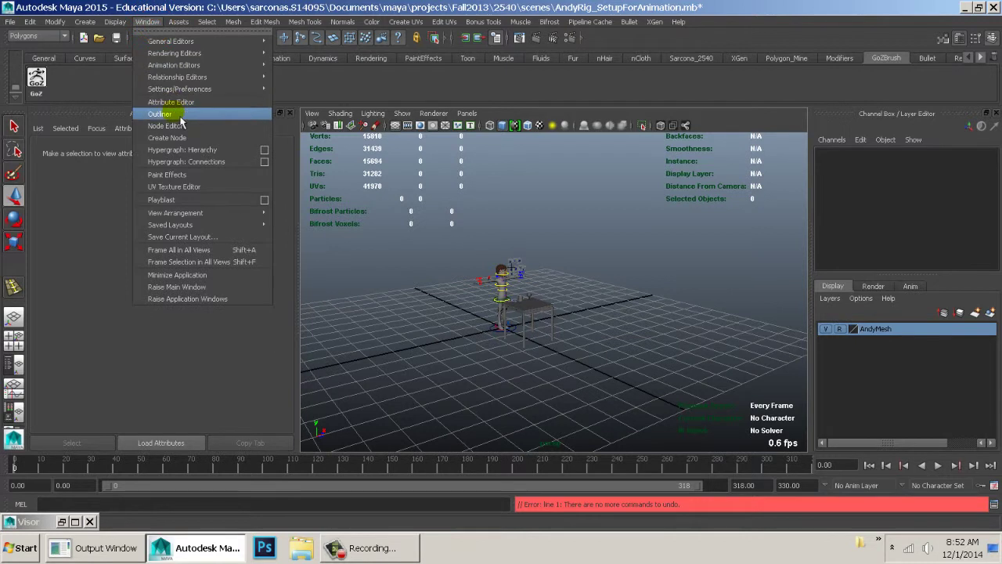
left_click(160, 101)
left_click(83, 187)
key("r")
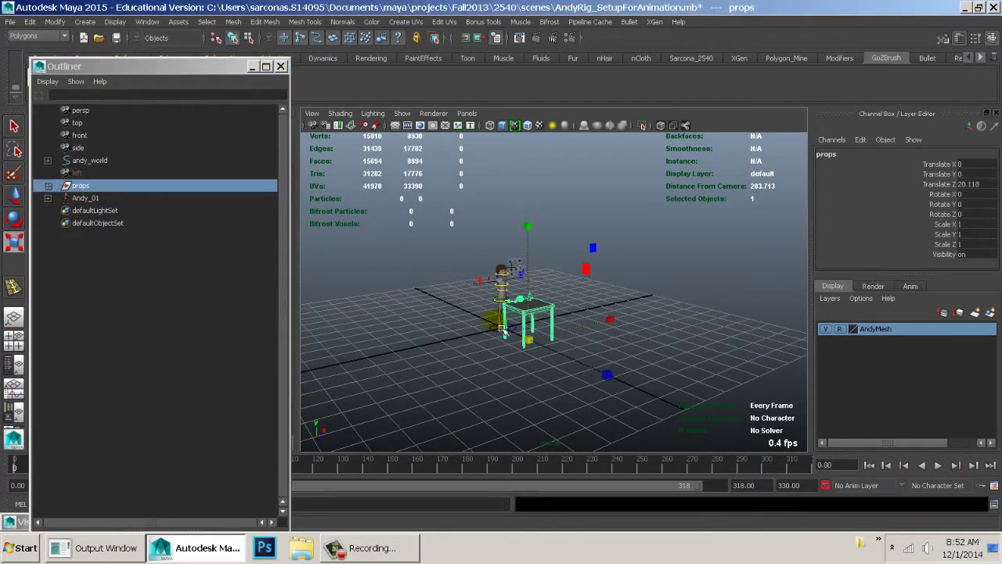
middle_click_drag(487, 335, 601, 335)
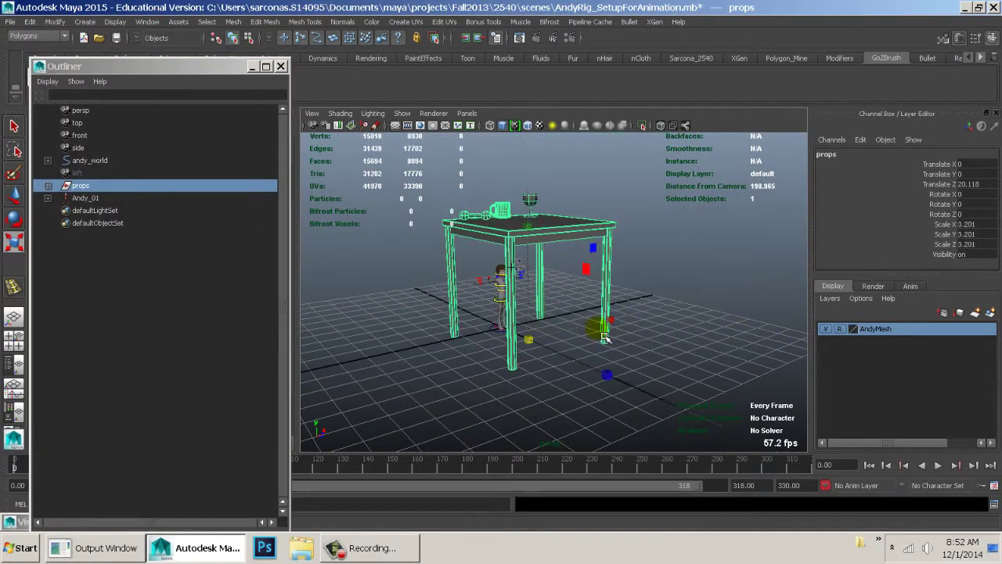
key("ctrl+z")
left_click_drag(452, 326, 540, 335, "alt")
right_click_drag(540, 335, 687, 350, "alt")
left_click_drag(687, 350, 539, 287, "alt")
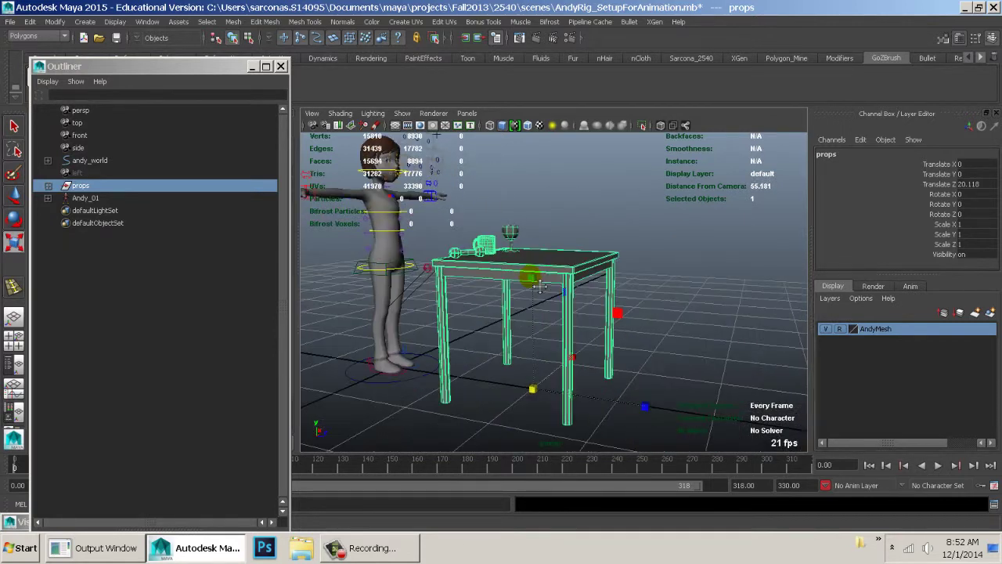
left_click(280, 66)
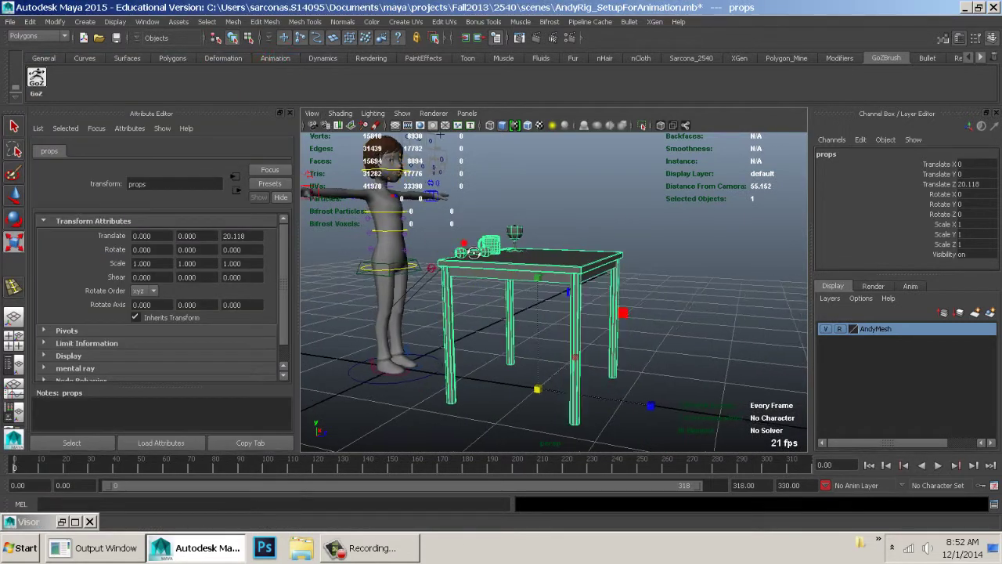
Select and frame the coffee mug on the table for a close look, and select the weight beside it.
right_click_drag(548, 280, 603, 277, "alt")
left_click_drag(603, 277, 702, 289, "alt")
middle_click_drag(704, 290, 703, 287, "alt")
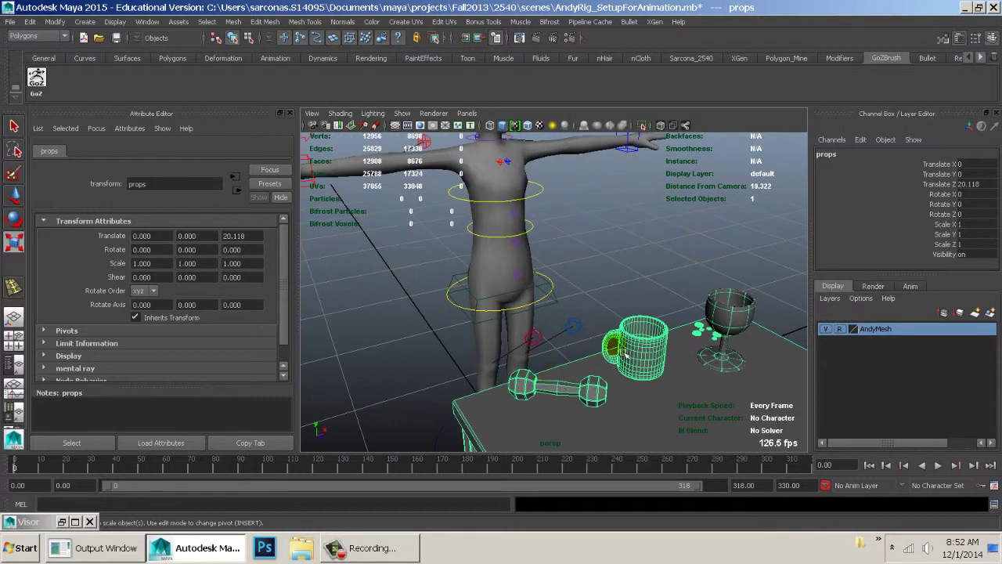
left_click(623, 352)
key("f")
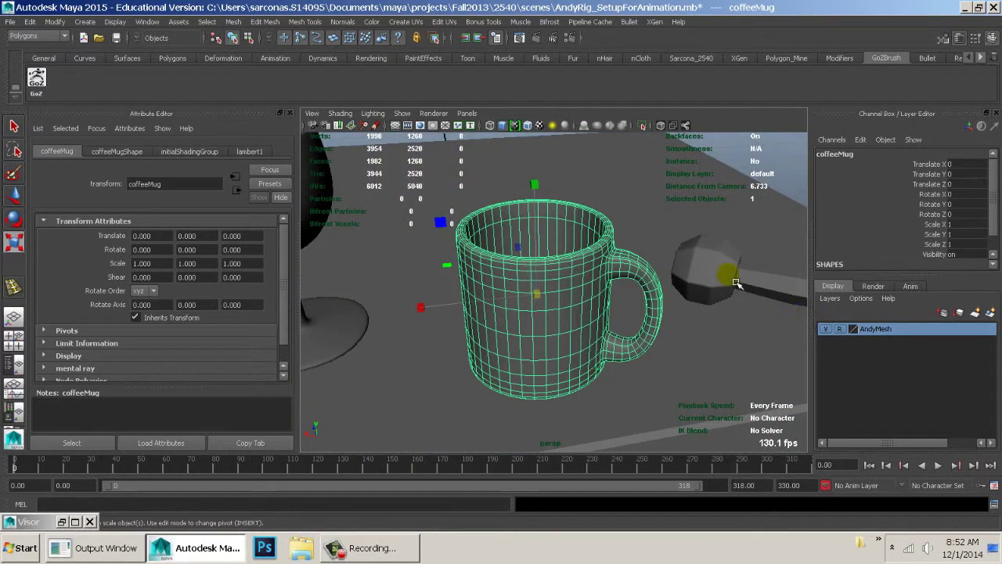
left_click_drag(736, 283, 569, 256, "alt")
left_click(691, 282)
Select the wine glass and examine it together with the small flat cylinders near the table's corner.
middle_click_drag(417, 221, 689, 250, "alt")
middle_click_drag(506, 204, 593, 209, "alt")
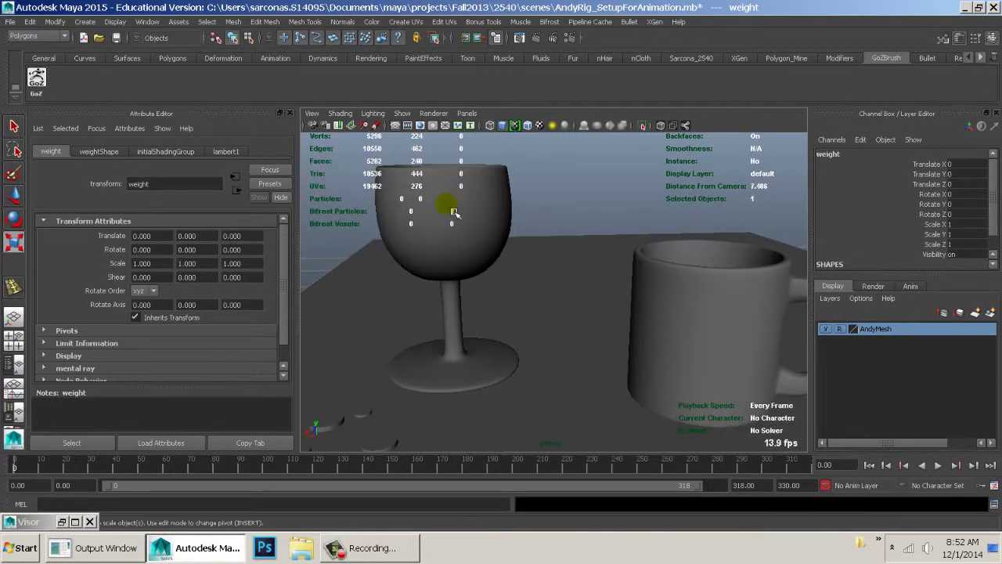
left_click(446, 202)
middle_click_drag(494, 226, 635, 172, "alt")
left_click_drag(627, 216, 588, 244, "alt")
middle_click_drag(588, 243, 666, 183, "alt")
right_click_drag(667, 181, 747, 201, "alt")
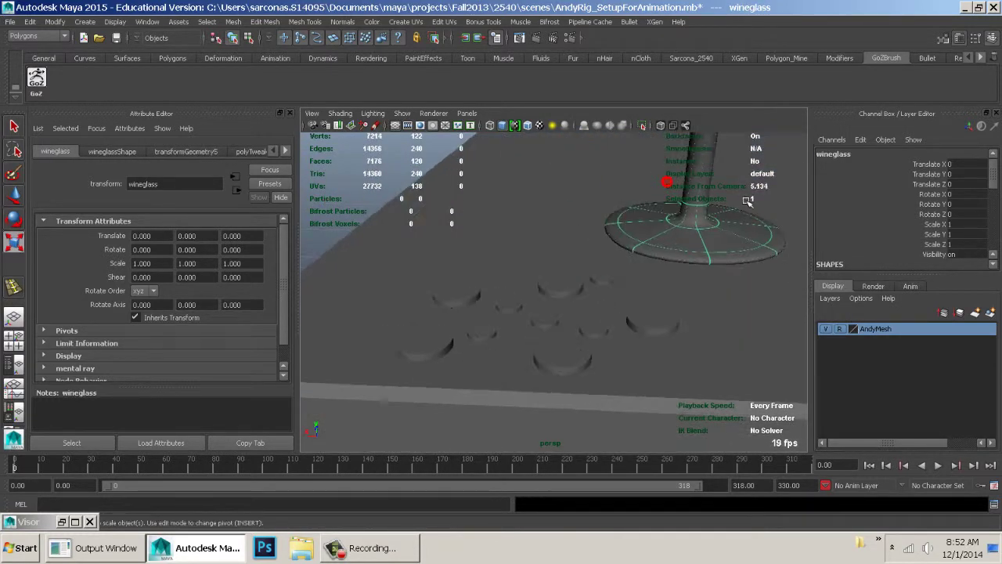
right_click_drag(615, 230, 720, 250, "alt")
left_click_drag(700, 258, 656, 259, "alt")
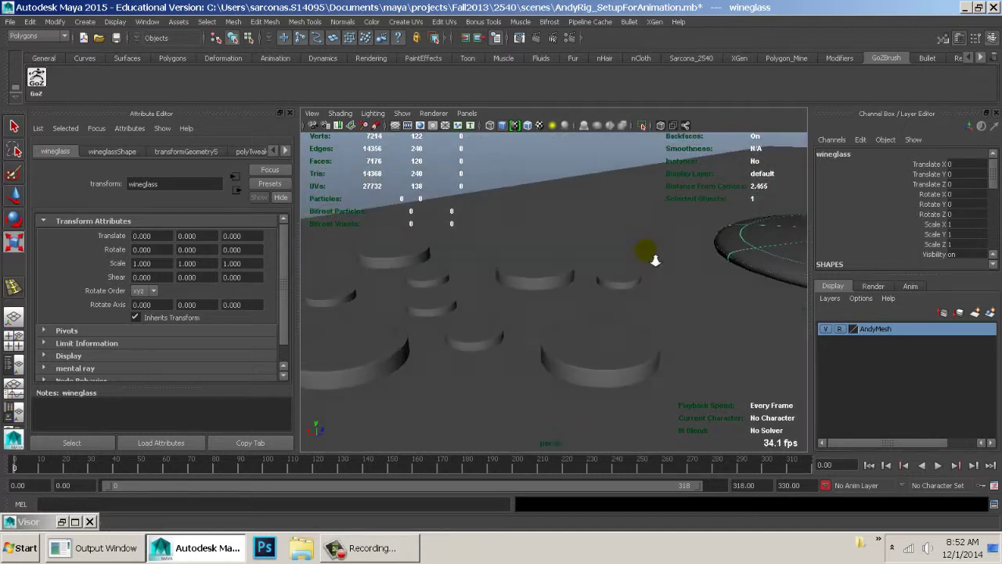
left_click_drag(582, 251, 595, 274, "alt")
right_click_drag(595, 275, 509, 248, "alt")
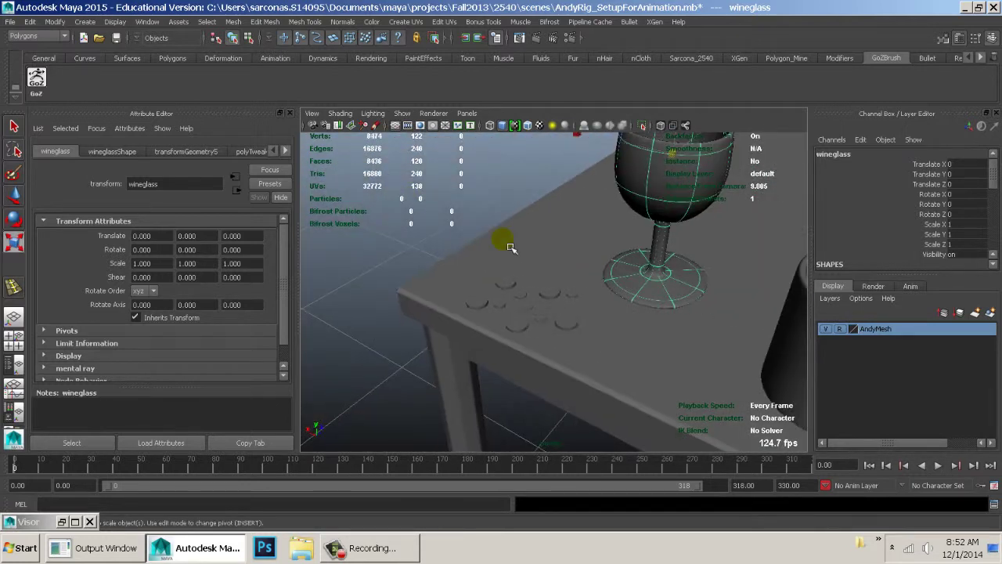
left_click_drag(537, 269, 666, 251, "alt")
Clear the selection and select the coffee mug, the weight and the wine glass one after another.
left_click(743, 295)
left_click_drag(743, 296, 476, 312, "alt")
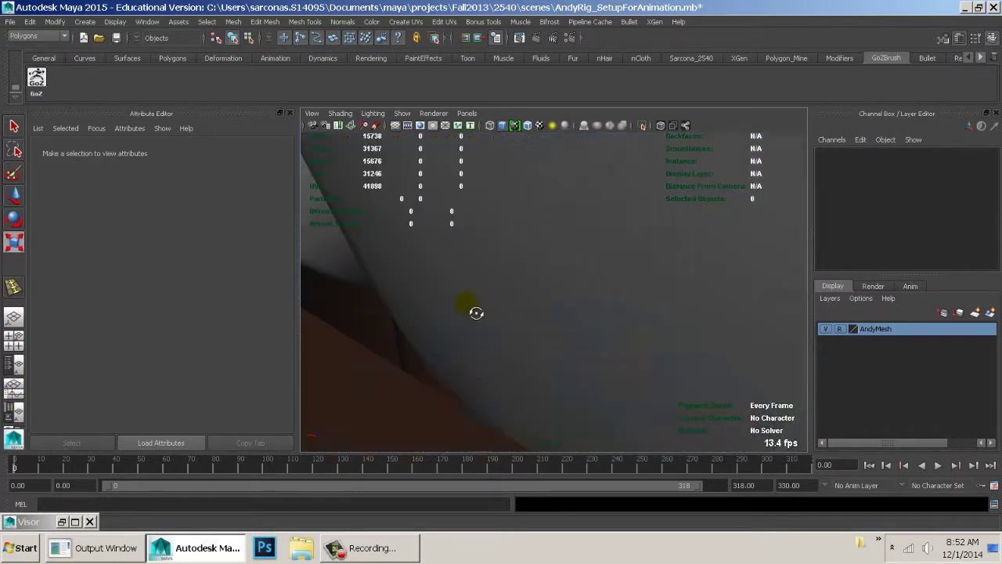
middle_click_drag(477, 311, 577, 297, "alt")
left_click_drag(578, 297, 316, 298, "alt")
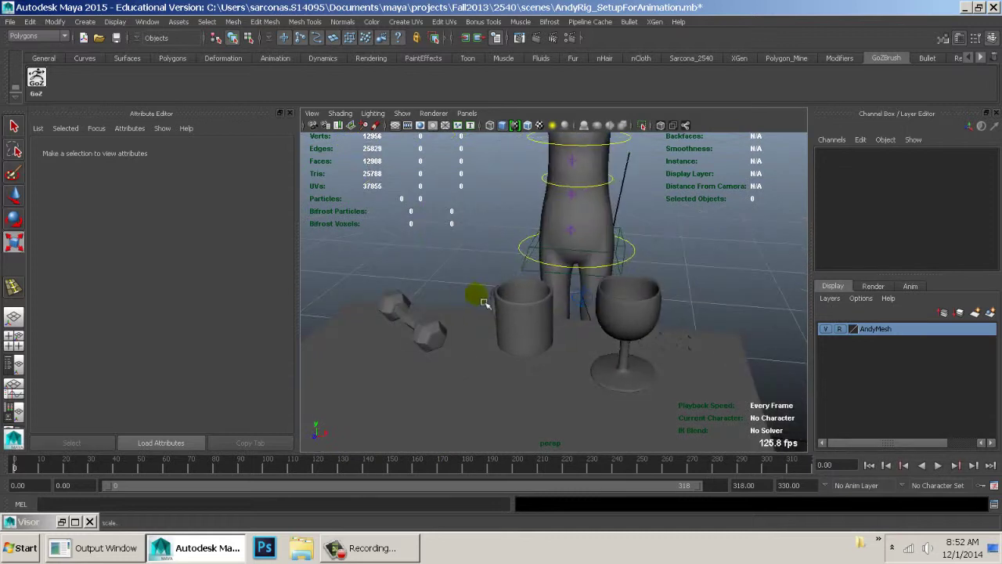
left_click(501, 309)
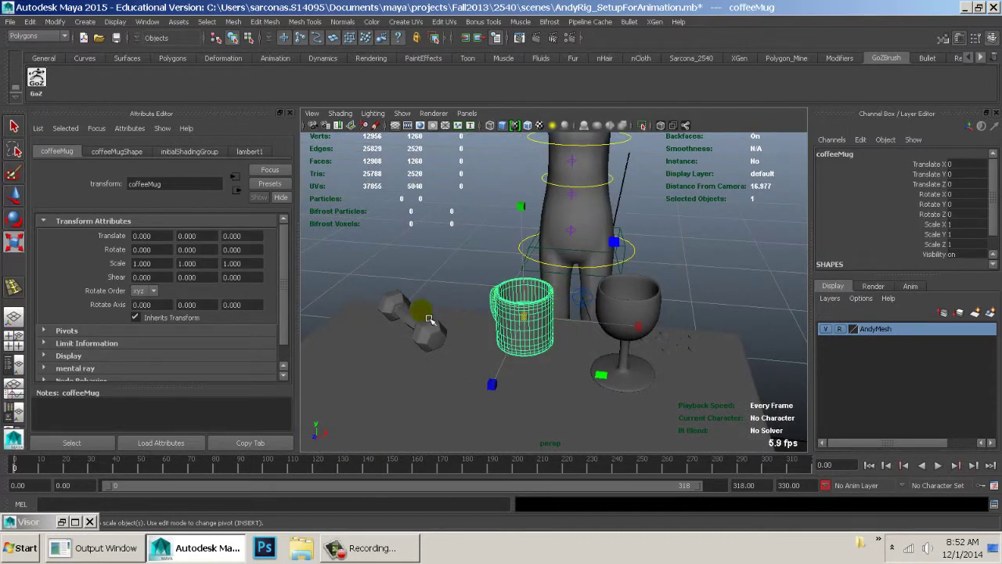
left_click(418, 320)
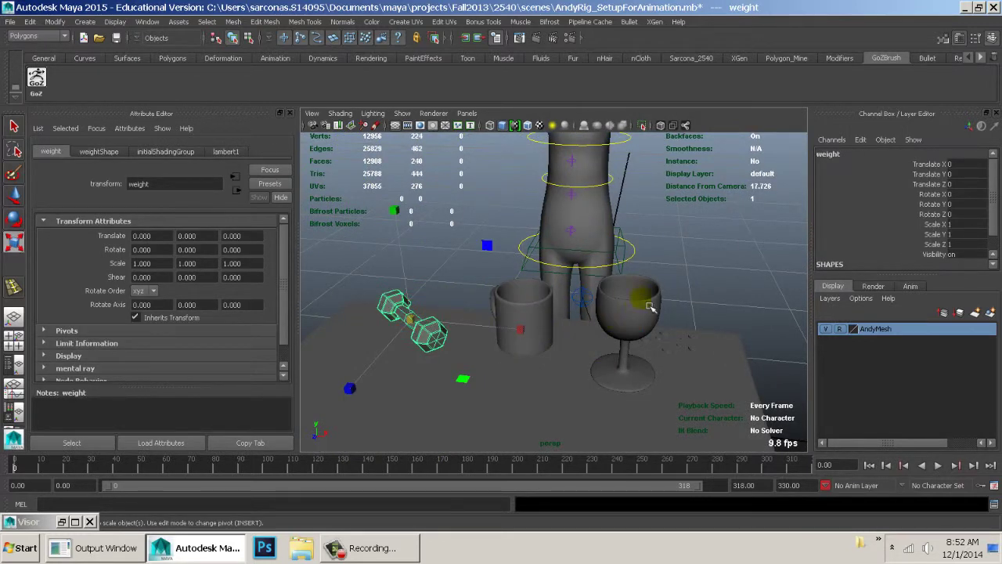
left_click(649, 306)
Zoom in on the small flat cylinders on the table and select them individually as separate objects.
left_click_drag(736, 335, 592, 332, "alt")
key("f")
left_click_drag(752, 306, 660, 224, "alt")
right_click_drag(660, 223, 689, 268, "alt")
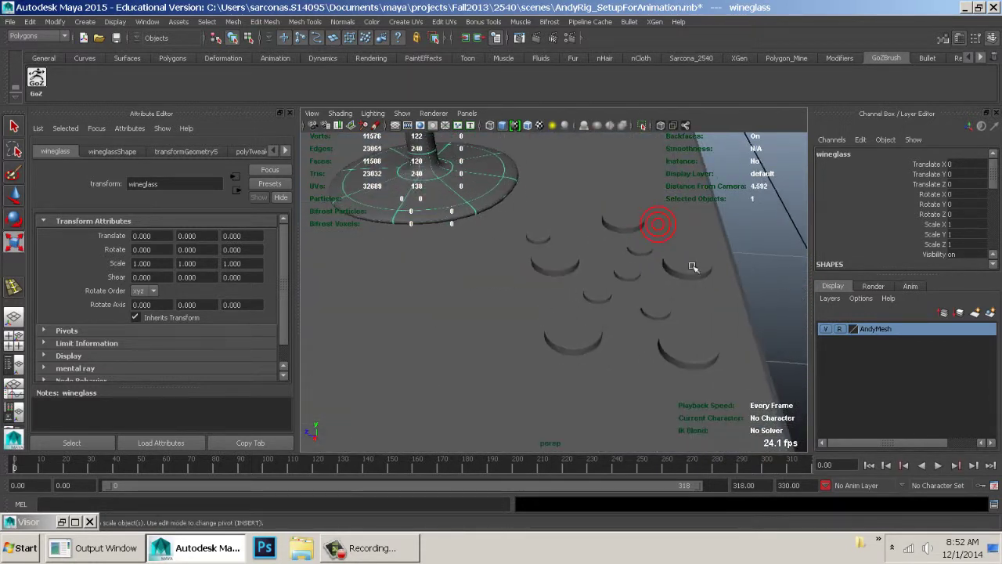
left_click(635, 237)
left_click(696, 274)
left_click(641, 283)
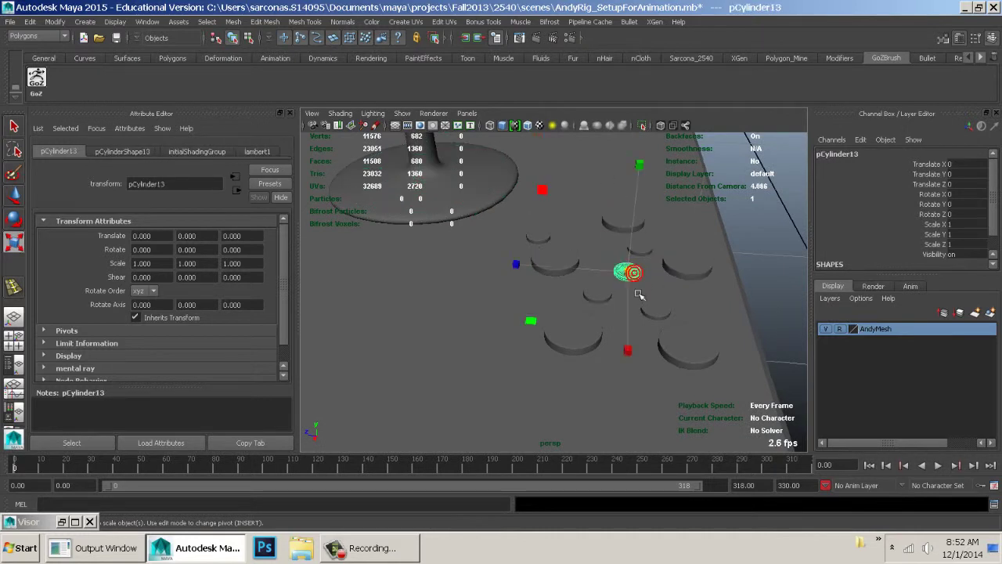
left_click(653, 309)
left_click(600, 292)
left_click(572, 325)
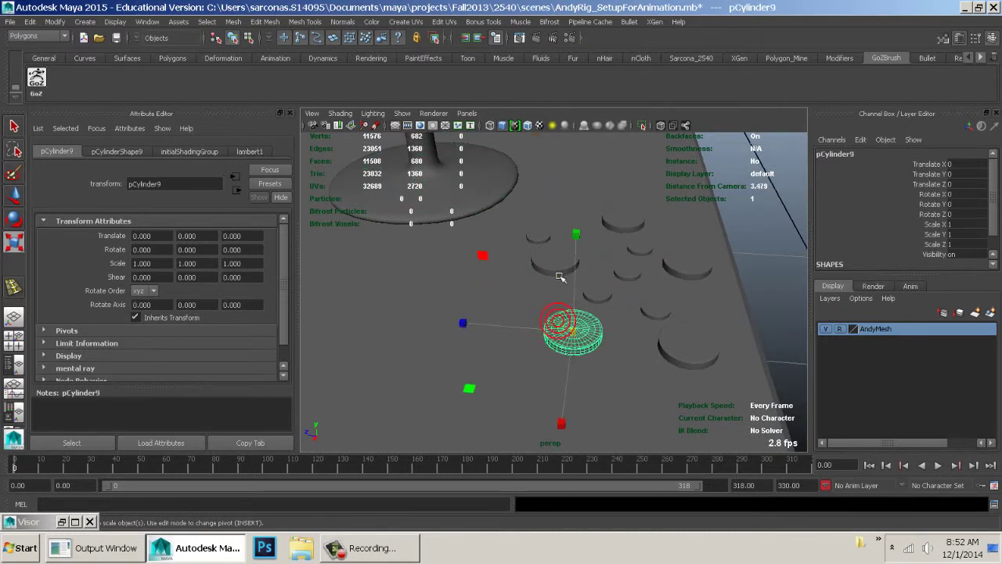
left_click(552, 252)
left_click(692, 350)
Clear the prop selection and switch the viewport to textured display with the Andy rig in view.
left_click_drag(733, 303, 637, 284, "alt")
right_click_drag(638, 285, 548, 290, "alt")
left_click_drag(595, 282, 564, 267, "alt")
middle_click_drag(565, 267, 568, 334, "alt")
right_click_drag(568, 334, 543, 321, "alt")
left_click_drag(548, 318, 685, 335, "alt")
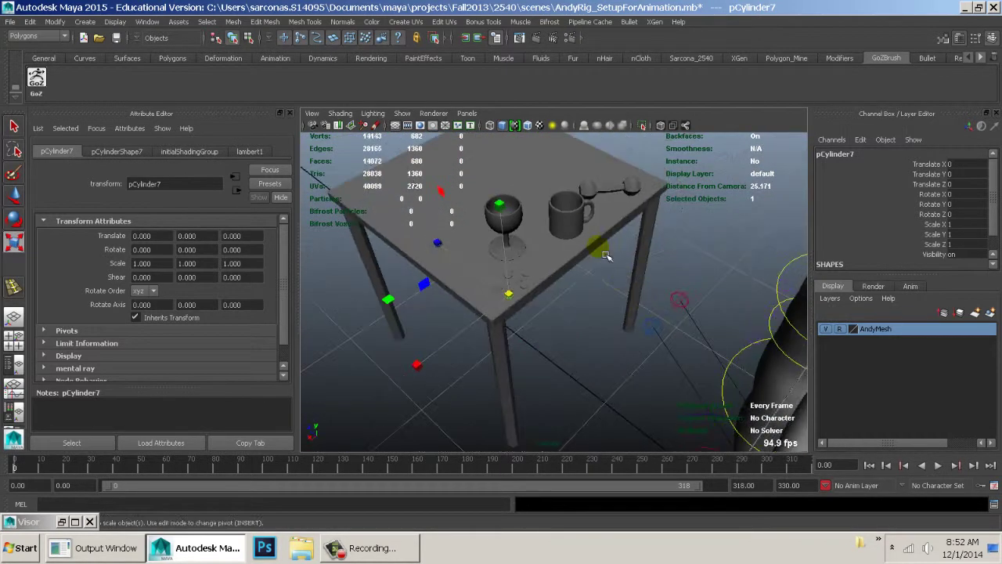
left_click(570, 221)
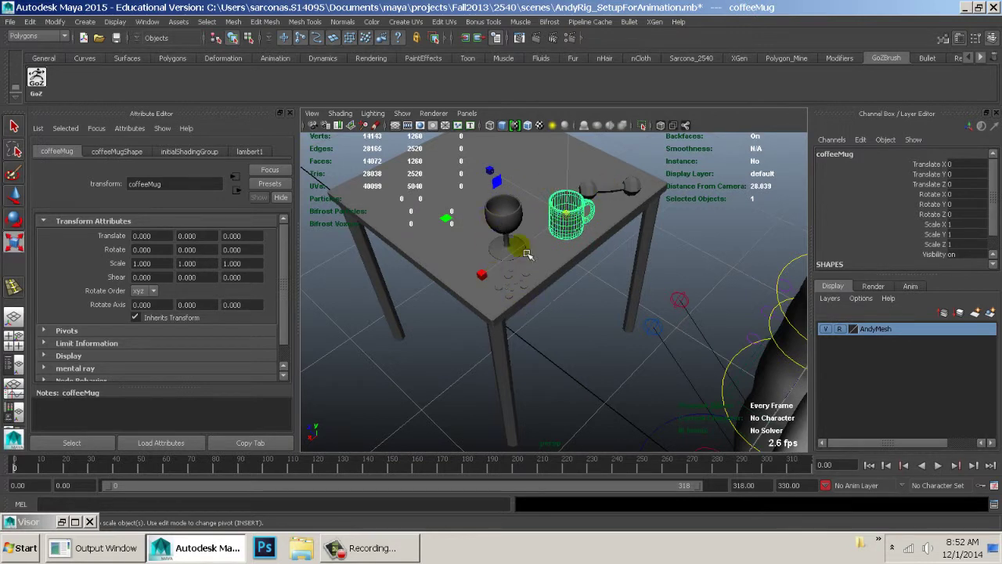
left_click(694, 244)
left_click_drag(694, 244, 580, 275, "alt")
key("6")
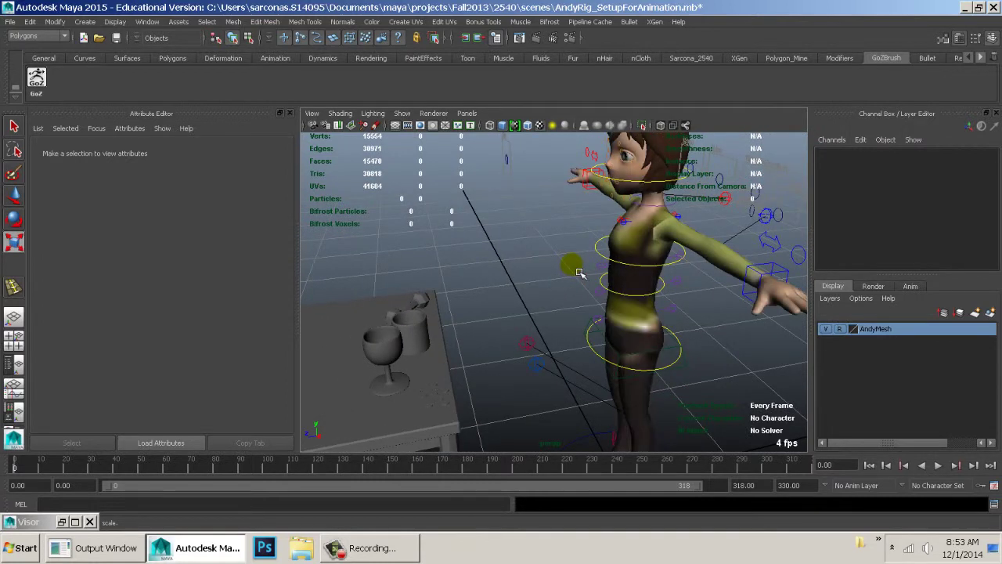
Set Andy_01 as the current character set for the rig.
middle_click_drag(668, 349, 666, 298, "alt")
right_click_drag(666, 298, 587, 274, "alt")
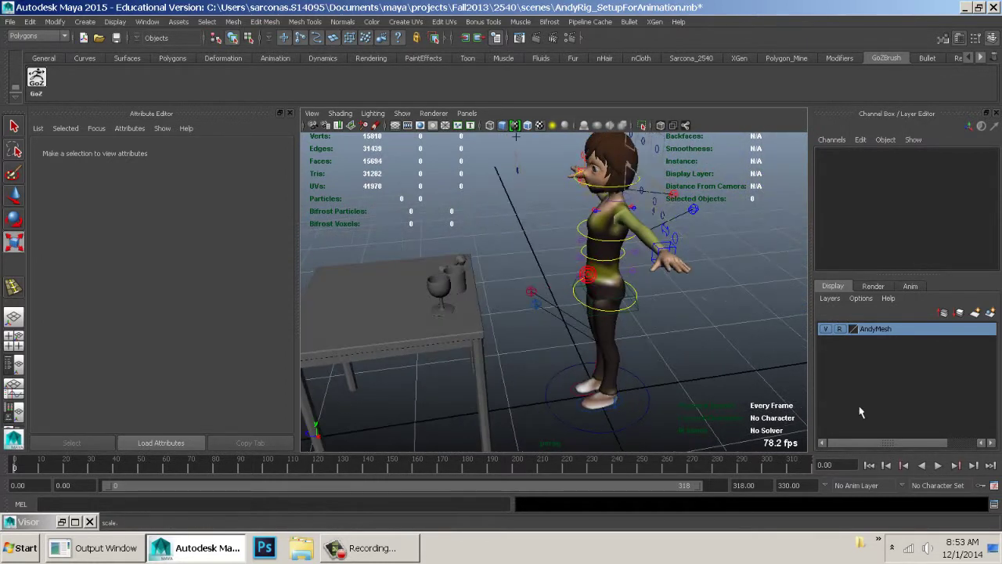
left_click(927, 487)
mouse_move(935, 505)
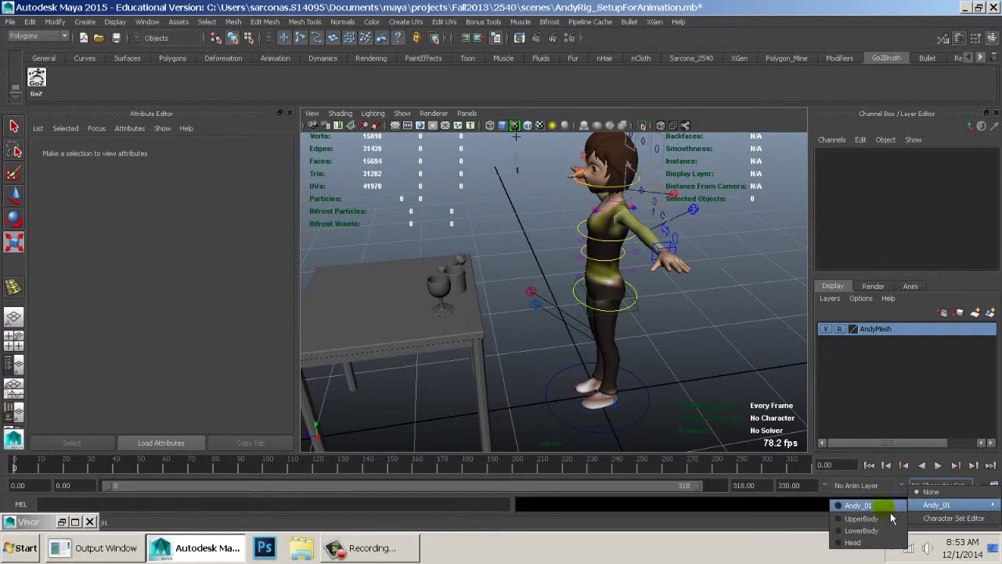
left_click(858, 506)
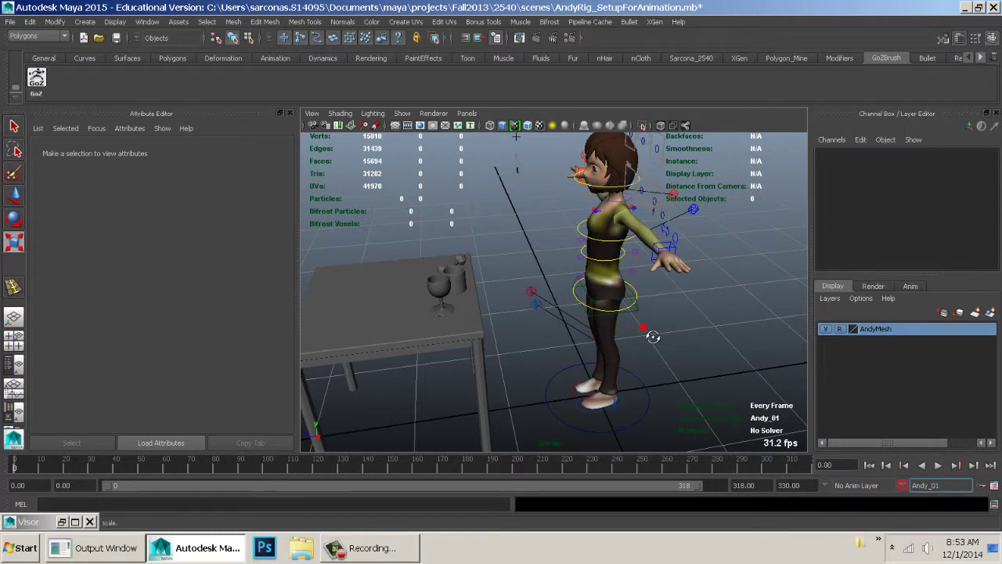
Move the whole rig with the andy_world control along Z to about 8.088, up to the table.
left_click_drag(653, 337, 664, 415, "alt")
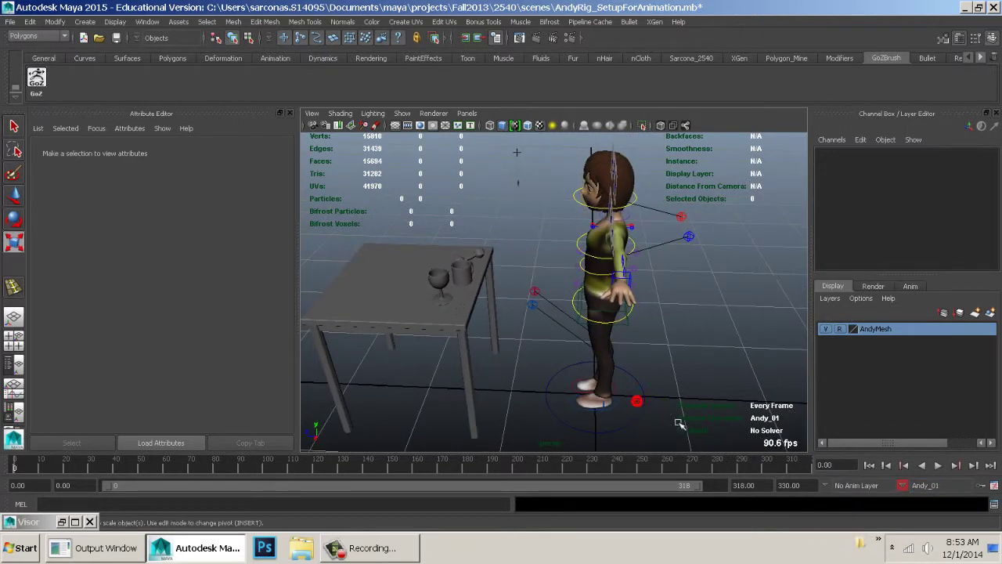
left_click(638, 401)
left_click_drag(698, 371, 449, 333, "alt")
key("w")
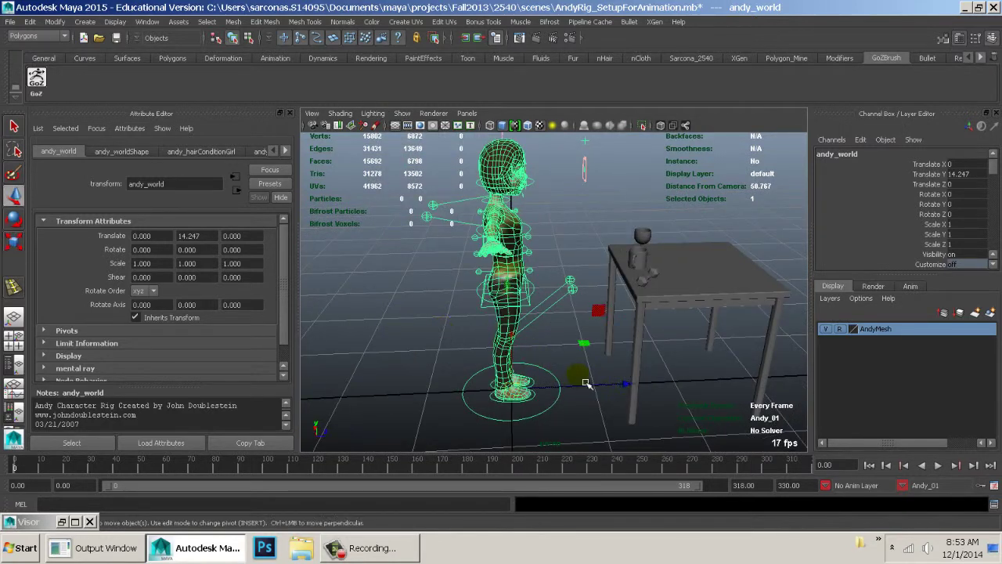
left_click_drag(584, 394, 739, 402)
middle_click_drag(739, 402, 716, 403)
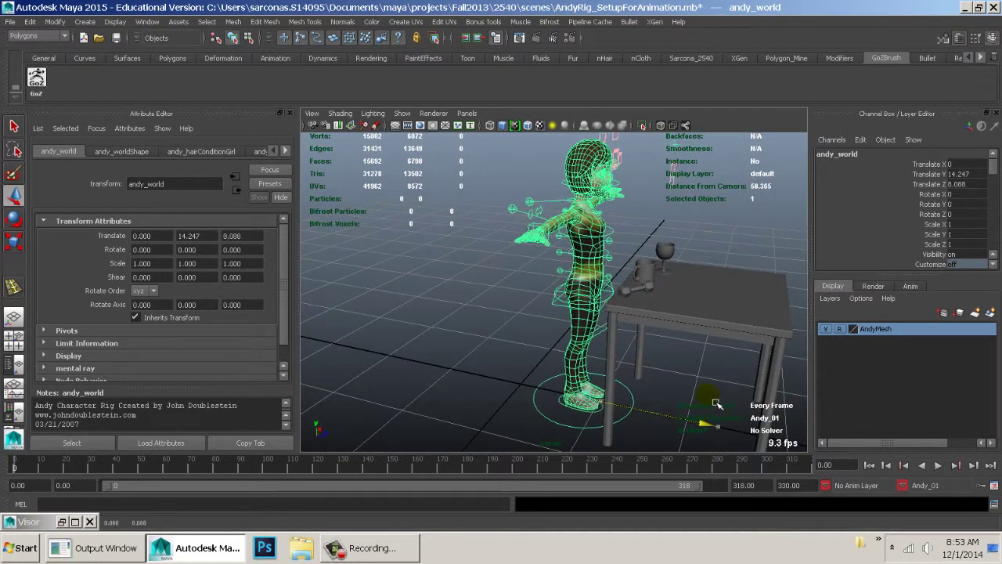
Lower the left arm beside the body by moving its IK control to about X -7.293, Y -7.791.
left_click_drag(653, 376, 679, 368, "alt")
middle_click_drag(679, 368, 609, 378, "alt")
left_click(416, 331)
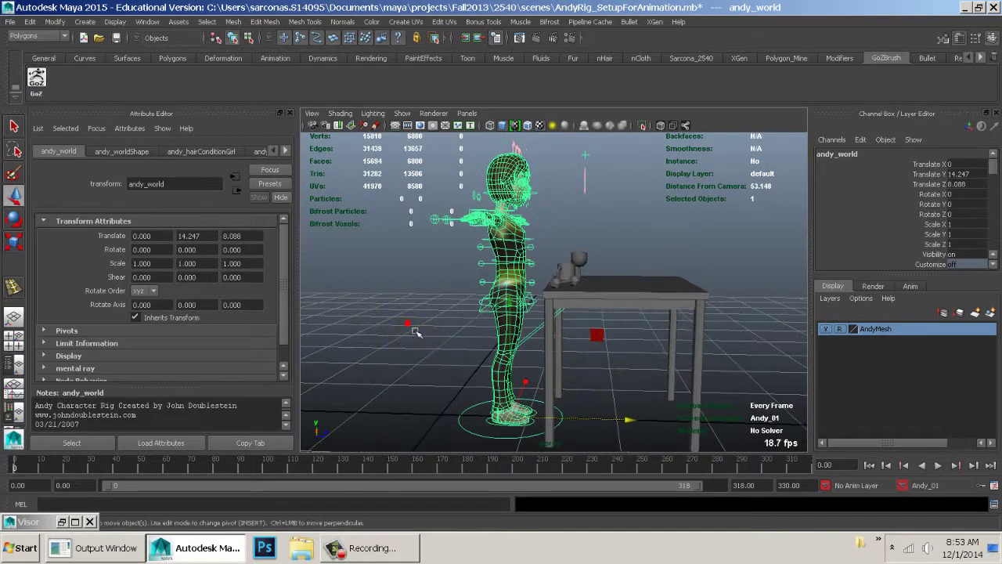
left_click_drag(417, 329, 658, 355, "alt")
right_click_drag(657, 356, 653, 372, "alt")
left_click_drag(653, 371, 708, 370, "alt")
right_click_drag(708, 370, 713, 344, "alt")
left_click(769, 245)
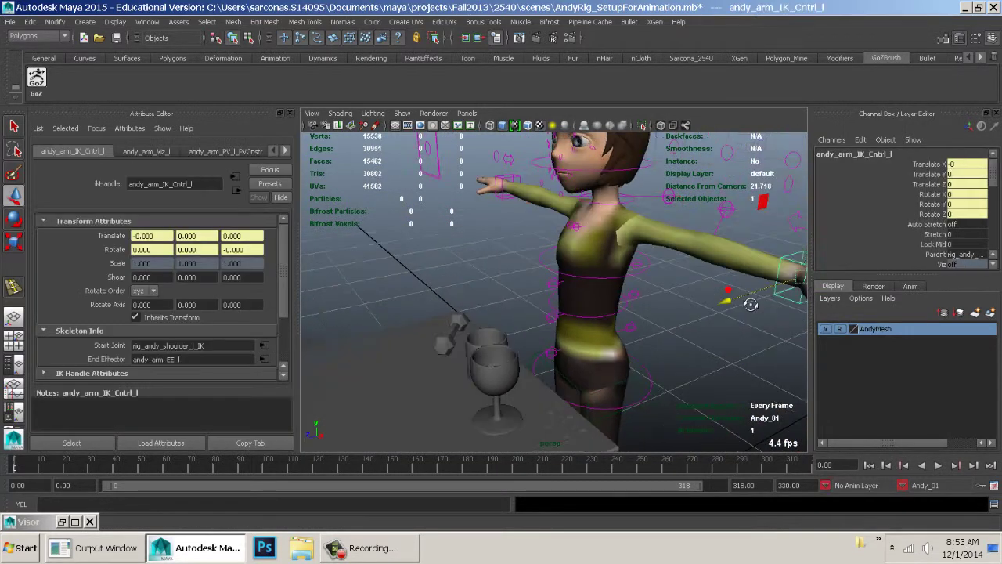
left_click_drag(769, 245, 747, 304, "alt")
left_click_drag(802, 237, 707, 307)
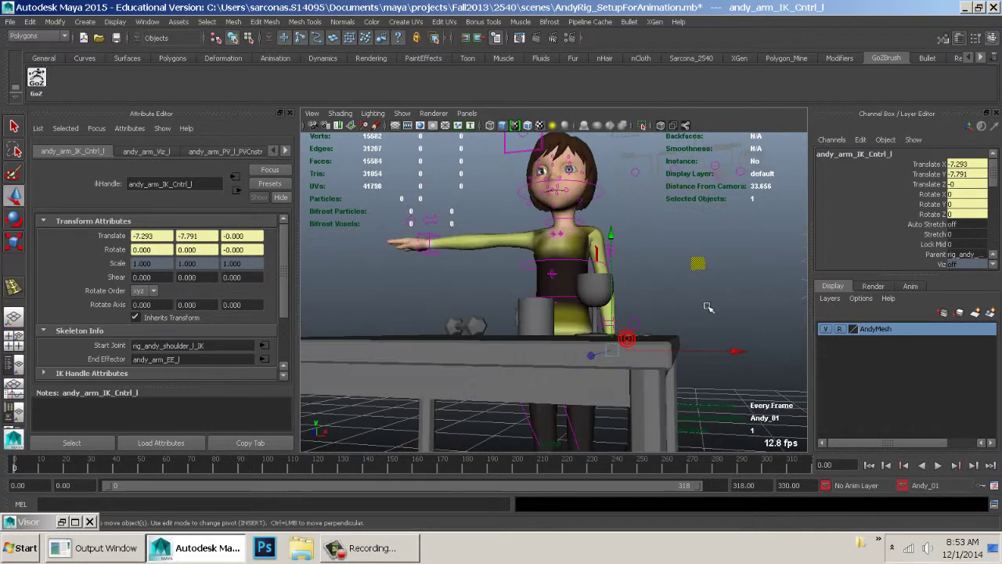
Rotate the left hand's IK control about -93.961 in Z so the hand points down.
key("e")
left_click_drag(689, 265, 734, 396)
left_click_drag(762, 364, 767, 293, "alt")
Lower the right arm's IK control to about X 7.8, Y 8.209 and rotate it about -93.511 in Z.
left_click_drag(536, 270, 487, 246, "alt")
left_click(423, 255)
key("w")
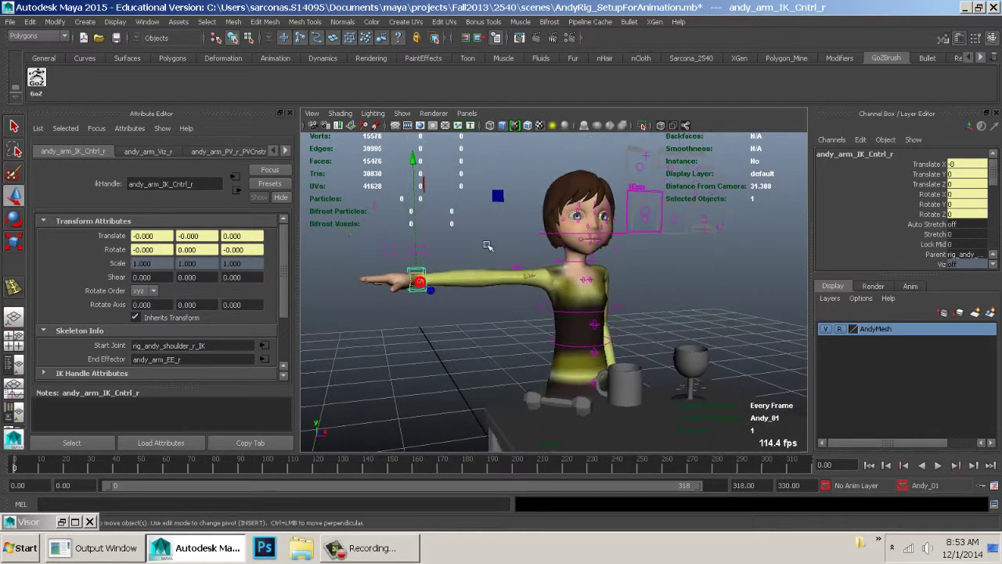
middle_click_drag(487, 245, 584, 311)
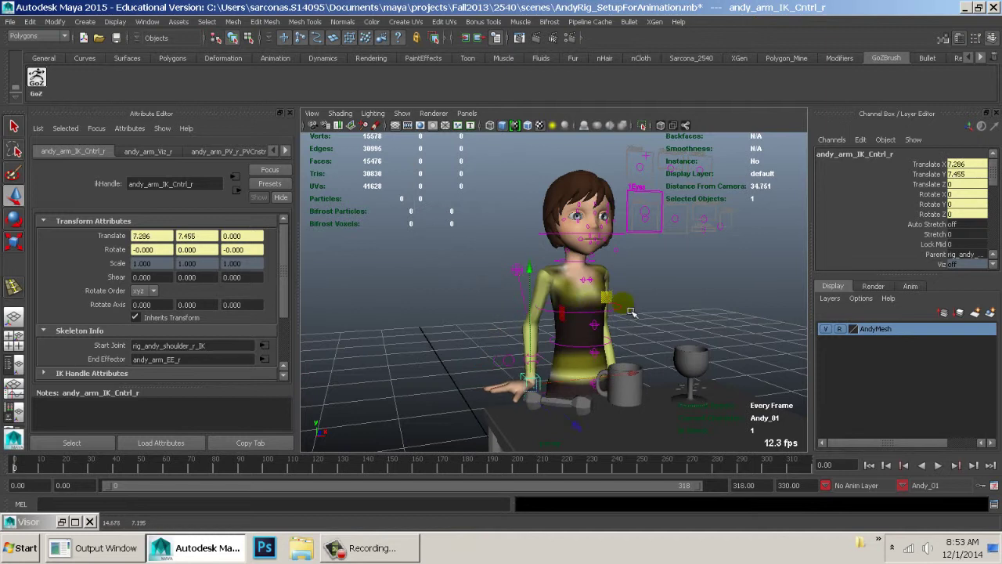
key("e")
left_click_drag(631, 313, 484, 400, "alt")
key("w")
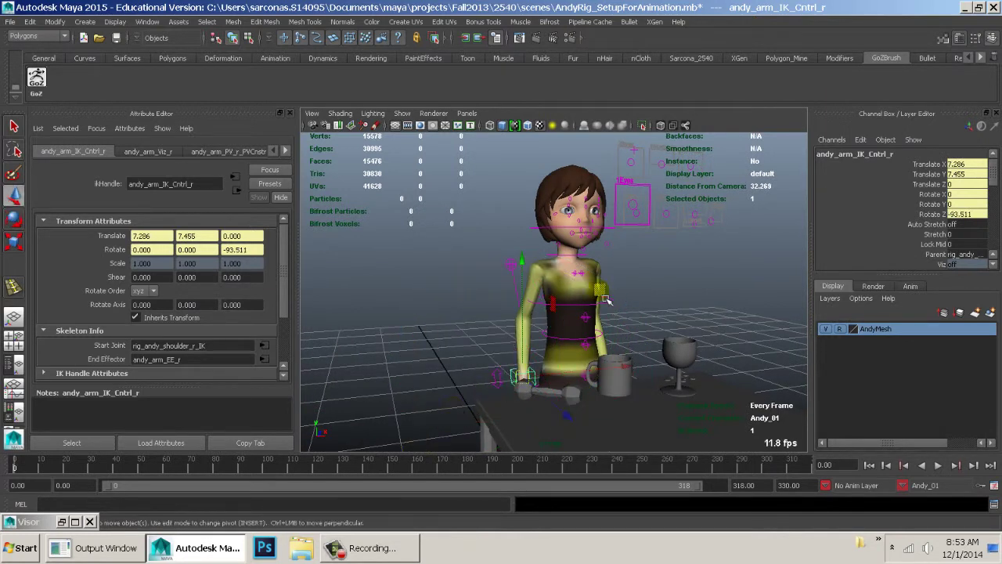
left_click_drag(605, 300, 613, 311)
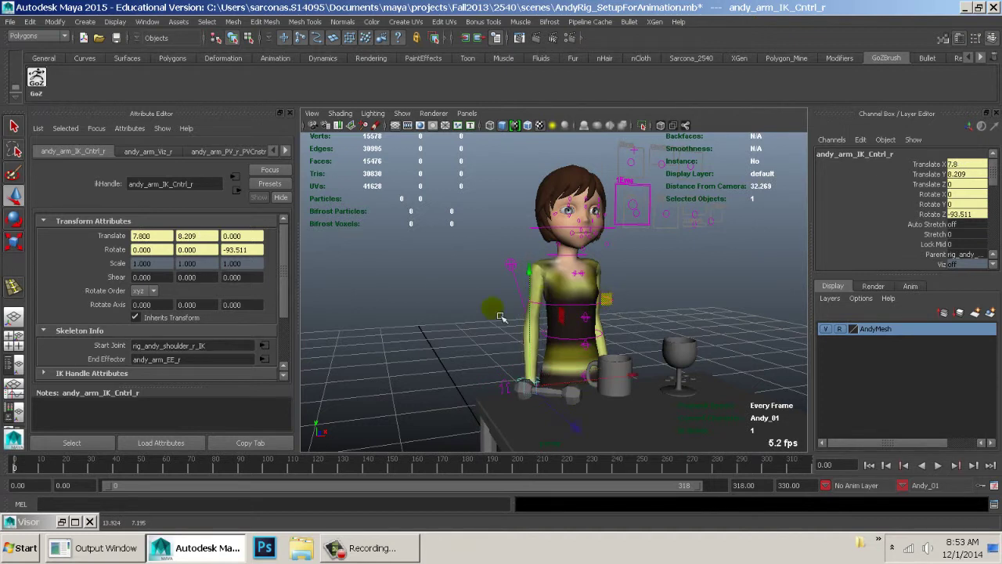
Refine the depth of the hand controls beside the hips, placing the left one at about Y -8.031, Z 0.966.
left_click_drag(501, 317, 614, 341, "alt")
left_click_drag(675, 404, 681, 402)
left_click_drag(712, 361, 528, 328, "alt")
left_click(535, 396)
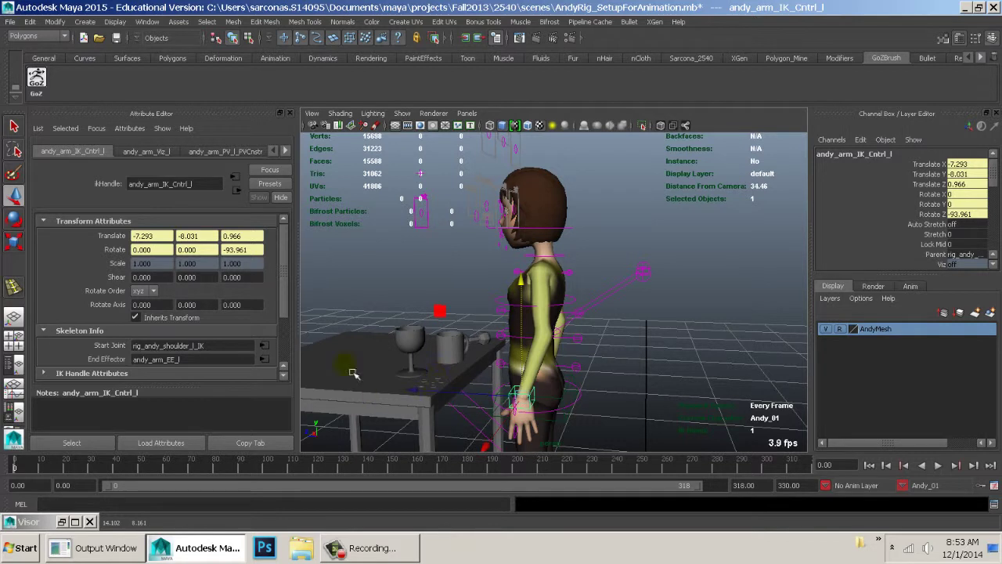
Adjust the elbow pole vector controls behind the character's arms and clear the selection.
left_click_drag(571, 331, 564, 269, "alt")
left_click(653, 271)
left_click(623, 263)
left_click(518, 261)
left_click(686, 268)
Select both clavicle controls and rotate them about -14.458 in Z to lower the shoulders.
left_click_drag(685, 268, 637, 279, "alt")
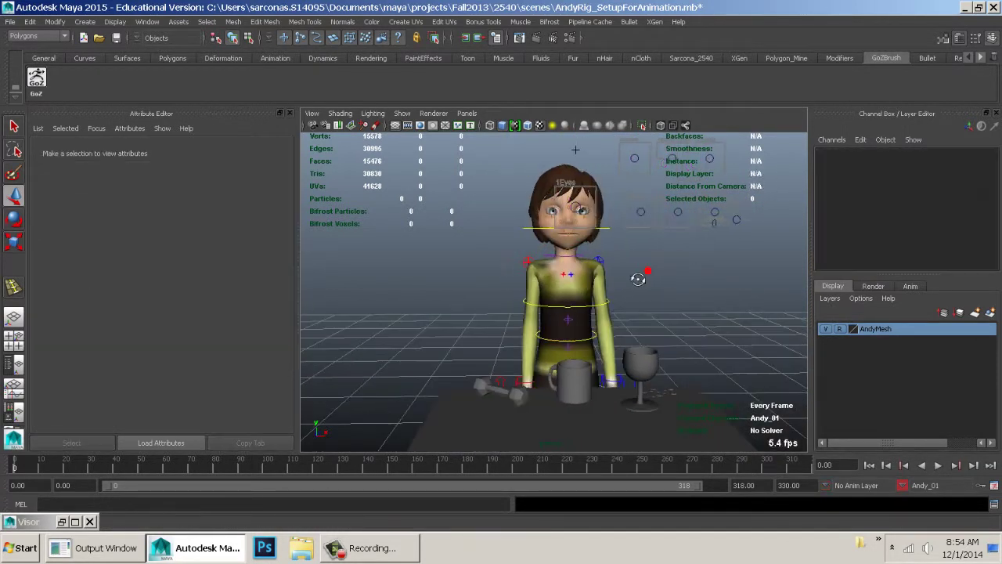
right_click_drag(631, 275, 691, 304, "alt")
middle_click_drag(692, 305, 671, 322, "alt")
left_click(571, 272)
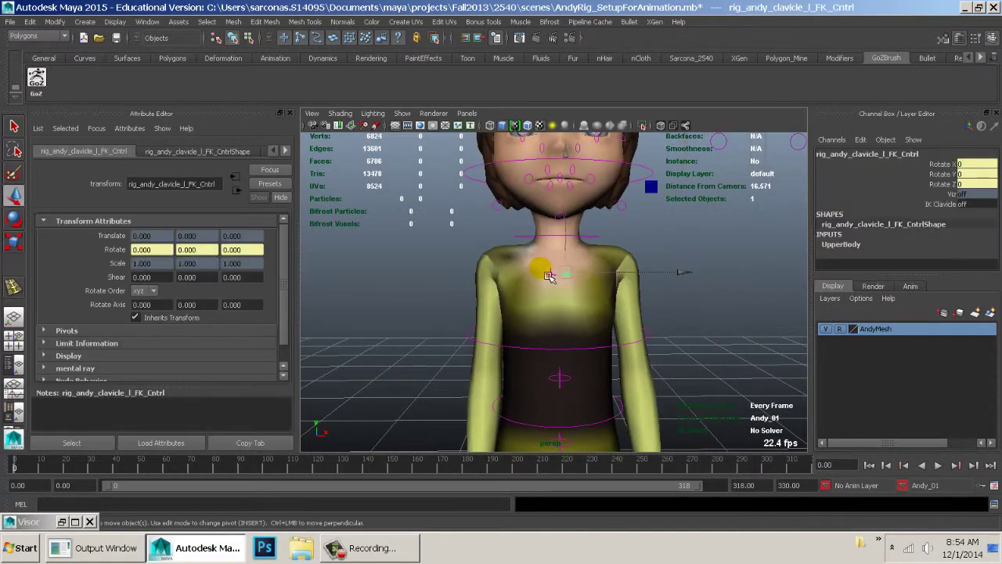
key("e")
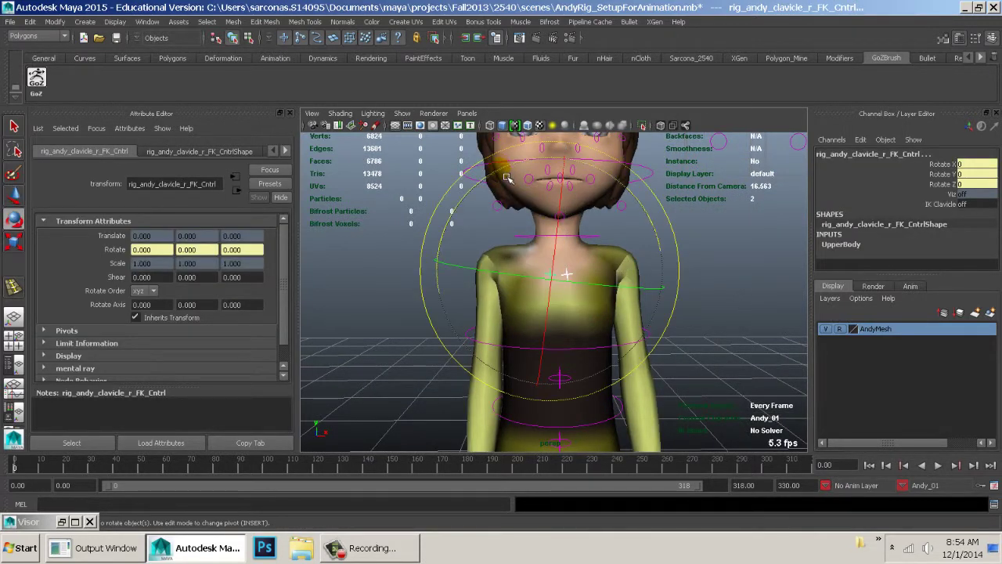
left_click_drag(507, 178, 492, 206)
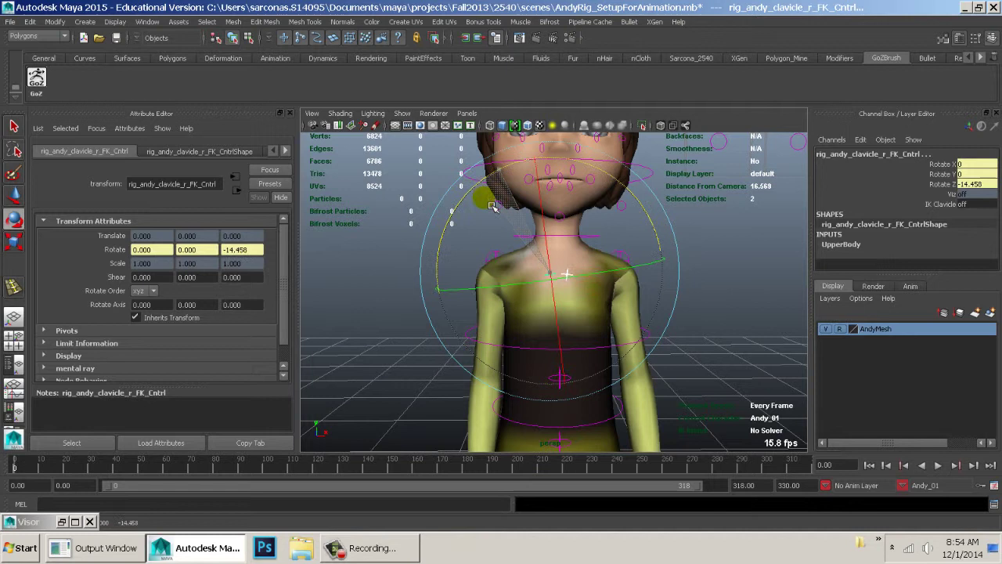
left_click(765, 308)
Rotate the upper spine control so the character's chest leans slightly forward.
right_click_drag(765, 308, 707, 324, "alt")
left_click_drag(658, 335, 517, 318, "alt")
left_click(578, 308)
key("w")
key("ctrl+z")
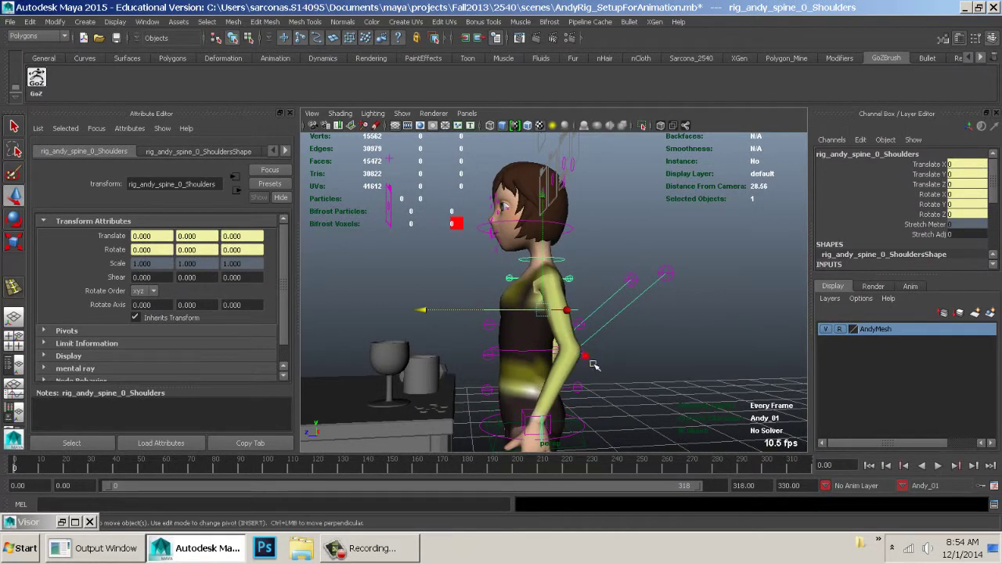
left_click(581, 354)
key("e")
mouse_move(481, 263)
left_mouse_down()
mouse_move(463, 269)
mouse_move(472, 270)
left_mouse_up()
left_click(581, 247)
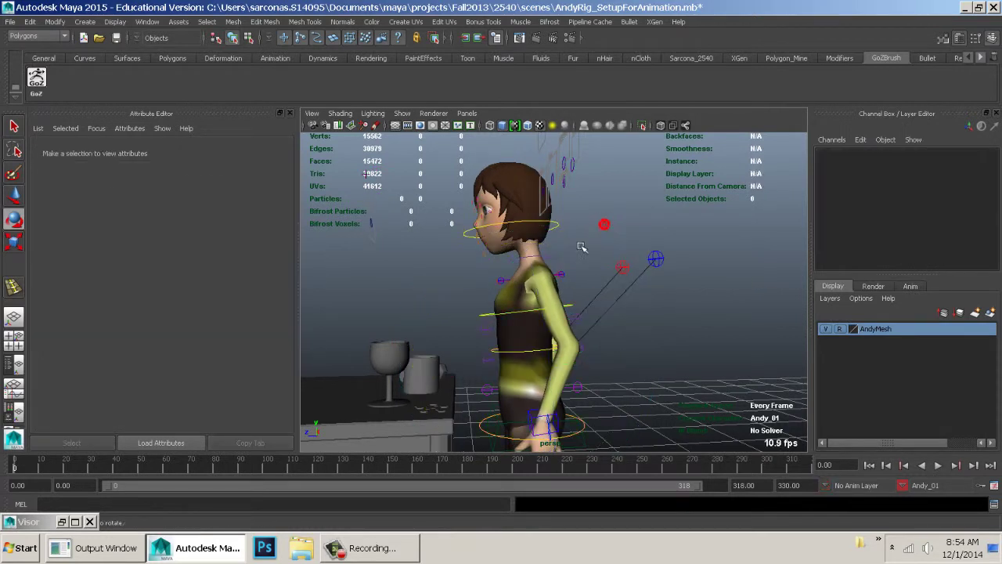
Rotate the head control to tilt the character's head back up.
left_click(466, 231)
left_click_drag(431, 223, 411, 165)
left_click(666, 345)
Select the left leg's IK control and examine the legs and hips from behind.
right_click_drag(671, 346, 577, 342, "alt")
middle_click_drag(578, 343, 570, 338, "alt")
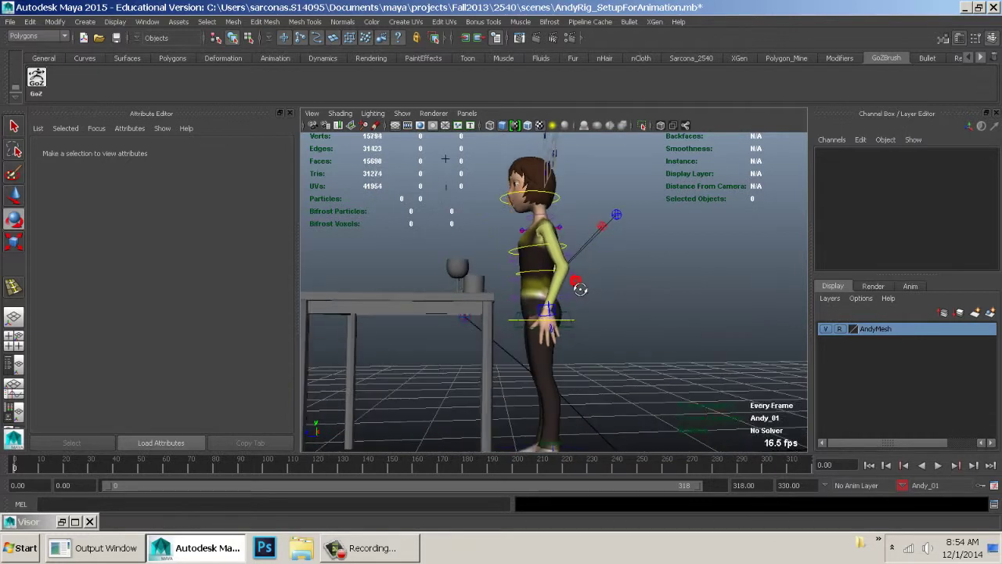
left_click_drag(577, 309, 576, 385, "alt")
middle_click_drag(576, 386, 570, 351, "alt")
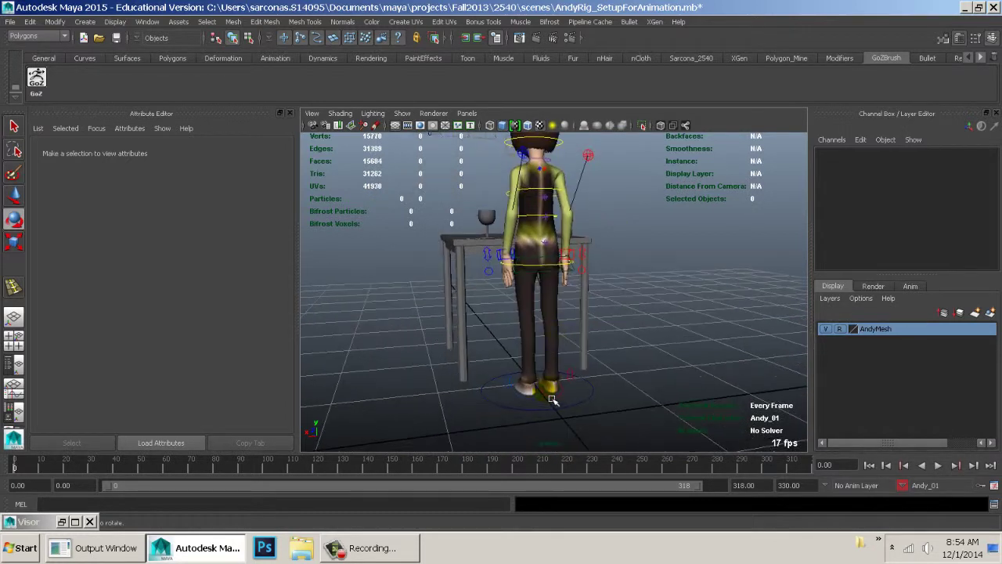
left_click(542, 395)
left_click_drag(445, 384, 536, 391, "alt")
right_click_drag(536, 395, 623, 368, "alt")
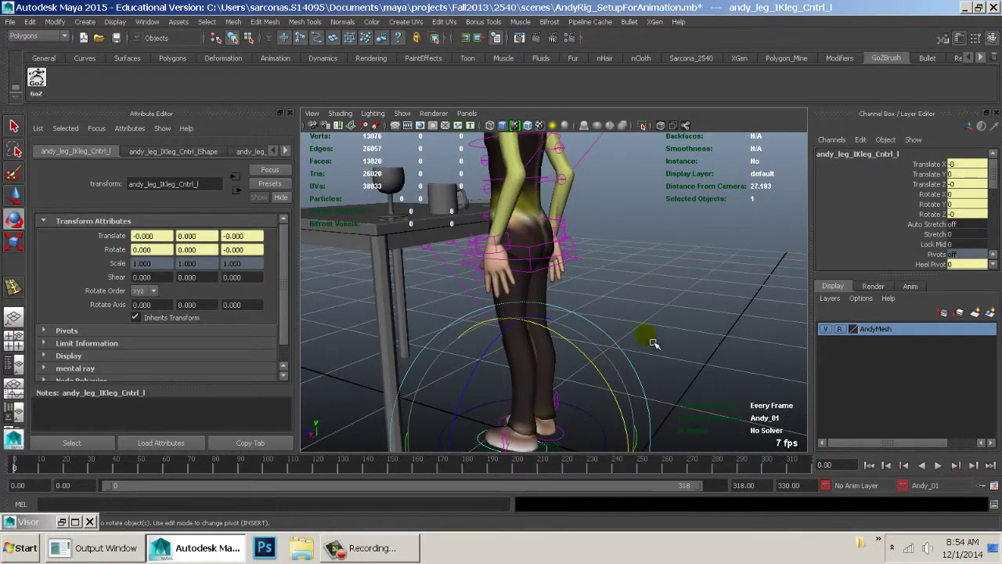
left_click_drag(653, 343, 527, 280, "alt")
Tilt the pelvis by rotating the hips control about -9.13 in Z.
left_click(526, 252)
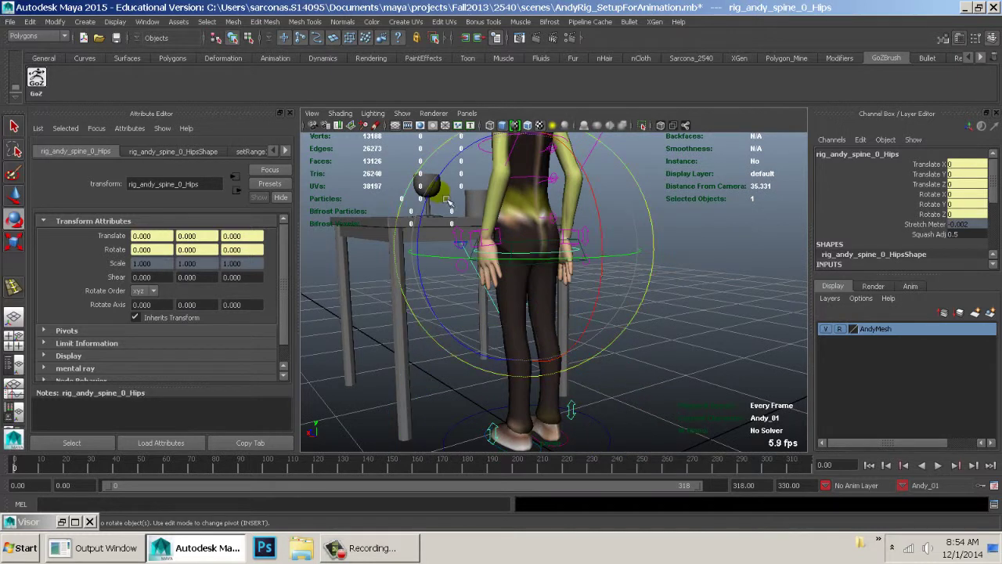
left_click_drag(442, 194, 430, 212)
left_click_drag(435, 208, 434, 212)
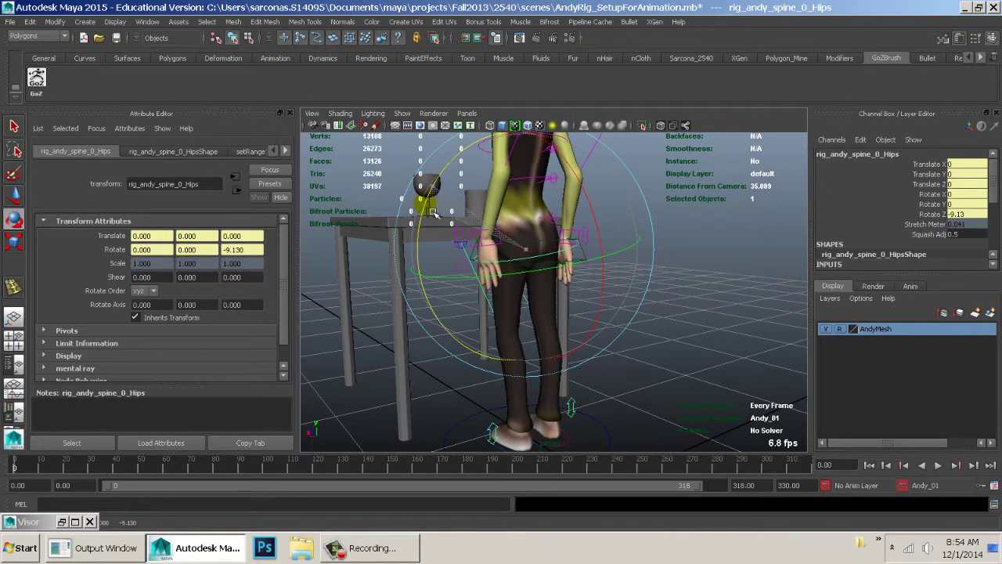
Lower the spine root control slightly to bend the knees, and clear the selection.
left_click_drag(626, 261, 583, 247, "alt")
key("w")
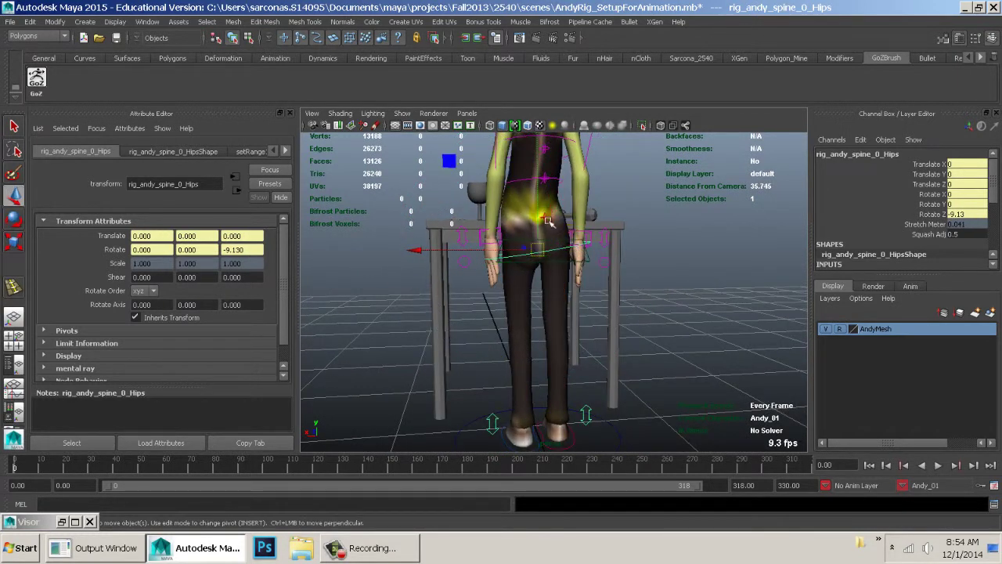
left_click(575, 246)
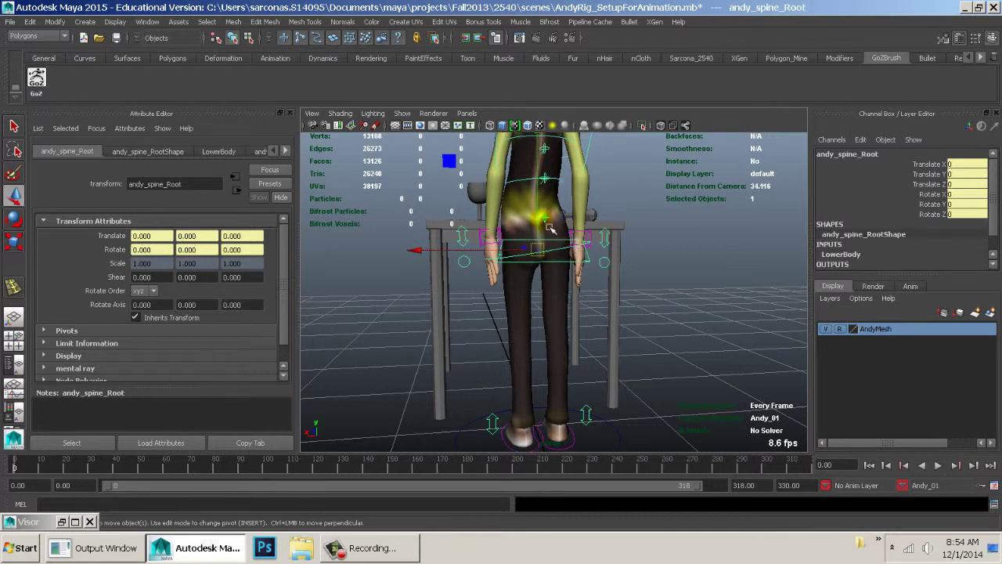
left_click_drag(542, 219, 544, 234)
left_click_drag(501, 258, 620, 271, "alt")
left_click(597, 274)
left_click(653, 284)
Move the left arm's IK control to about Y -8.331, Z 1.382 and rotate it about -6.986 in Y.
left_click_drag(736, 307, 542, 321, "alt")
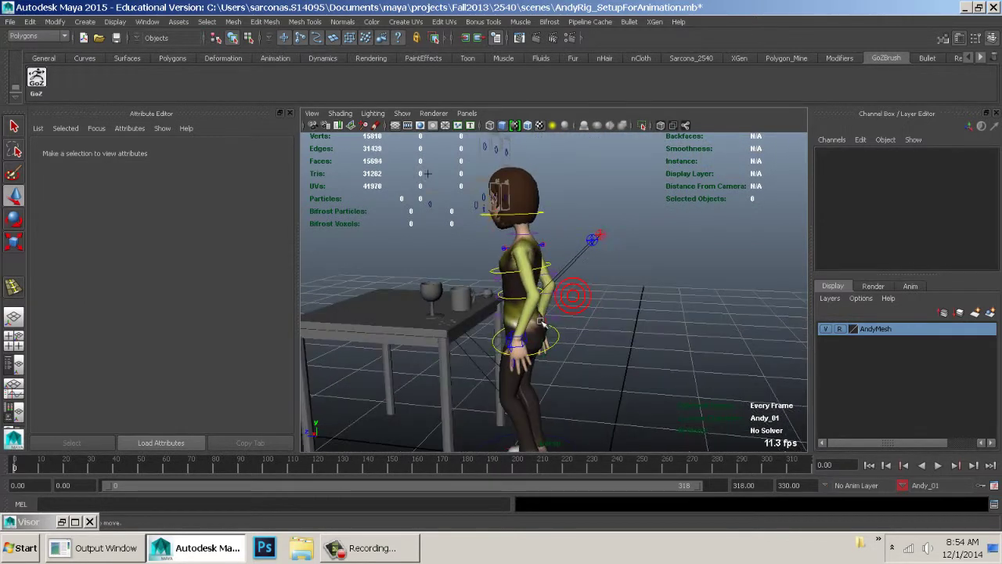
left_click(525, 345)
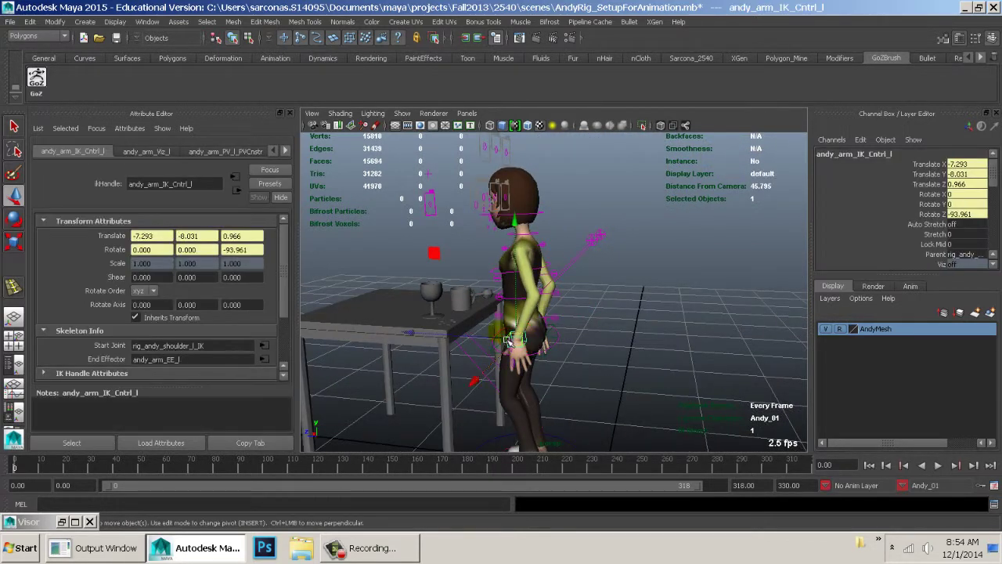
left_click_drag(442, 283, 435, 269)
key("e")
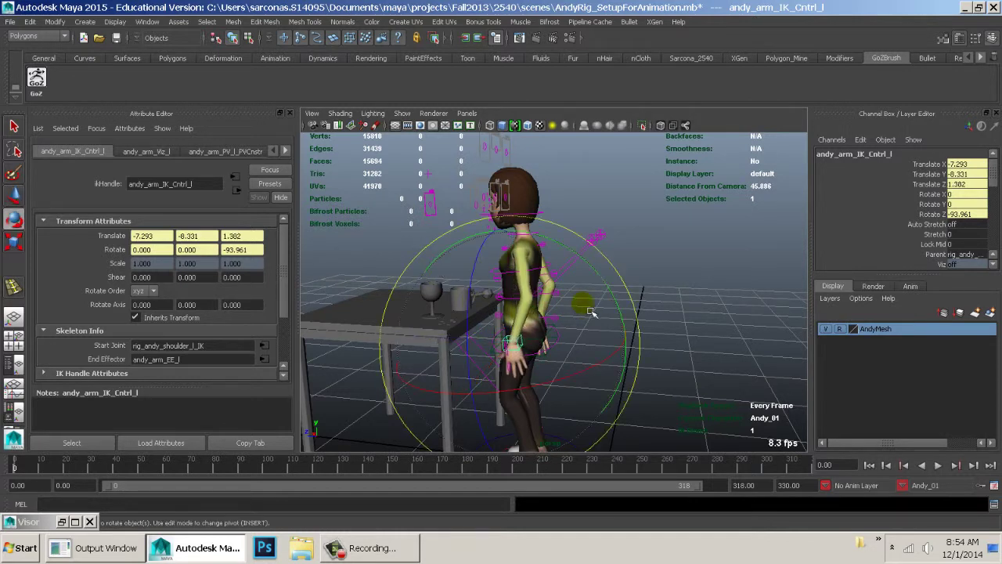
left_click_drag(599, 282, 610, 297)
left_click_drag(647, 325, 377, 294, "alt")
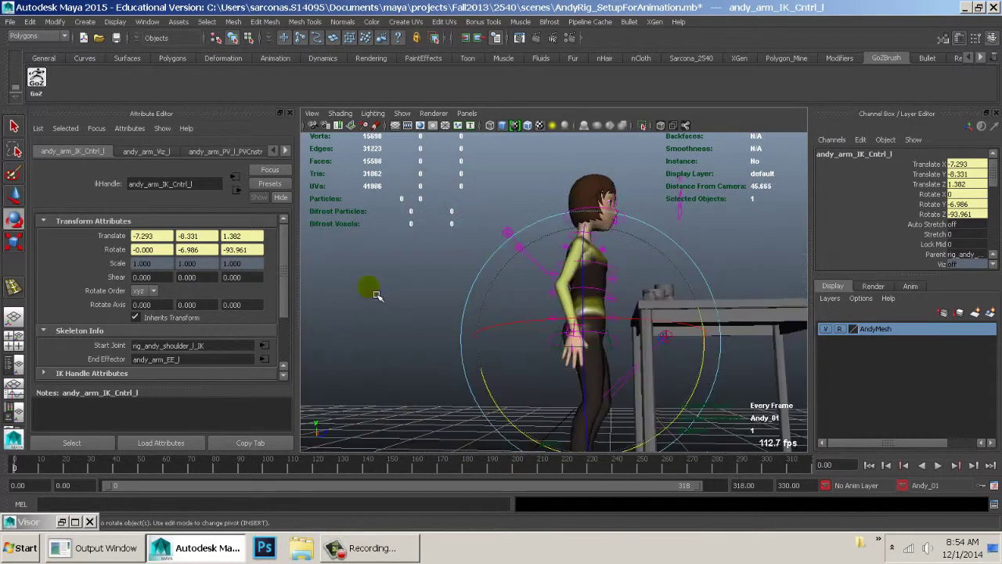
Select the right arm's IK control and rotate it to about -18.217 in Y.
key("w")
left_click(580, 340)
key("e")
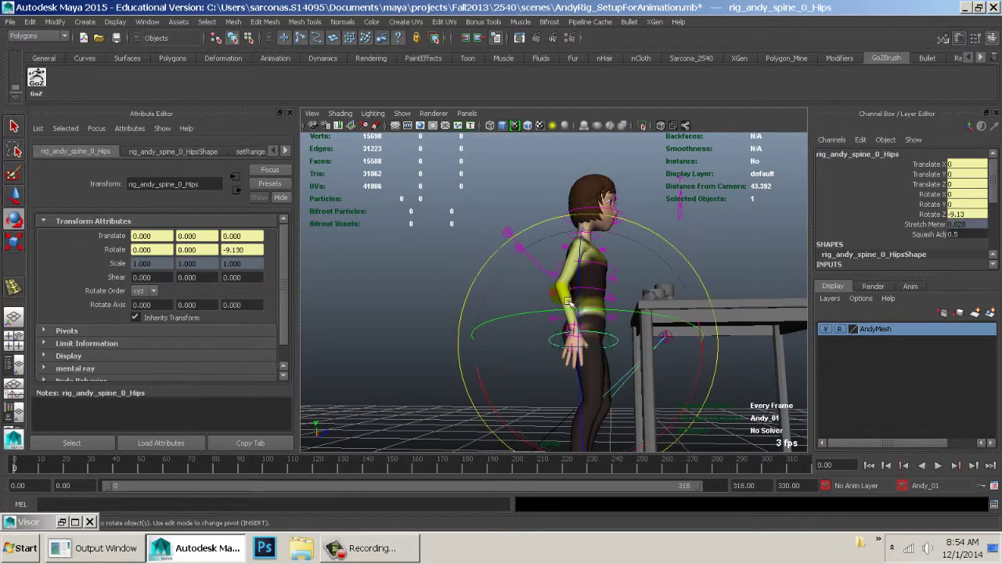
scroll(510, 340, "up", 5)
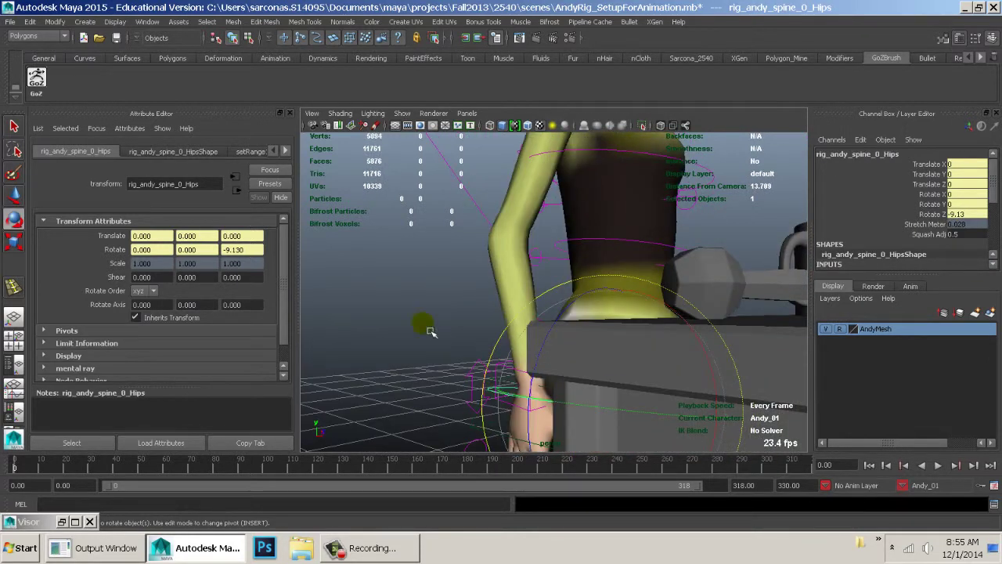
left_click(422, 323)
left_click(499, 364)
left_click_drag(605, 329, 478, 297)
middle_click_drag(477, 298, 443, 244, "alt")
Select the right hand's finger control and curl the fingers by setting their joint channels through Pinky 3 to 1.2.
key("q")
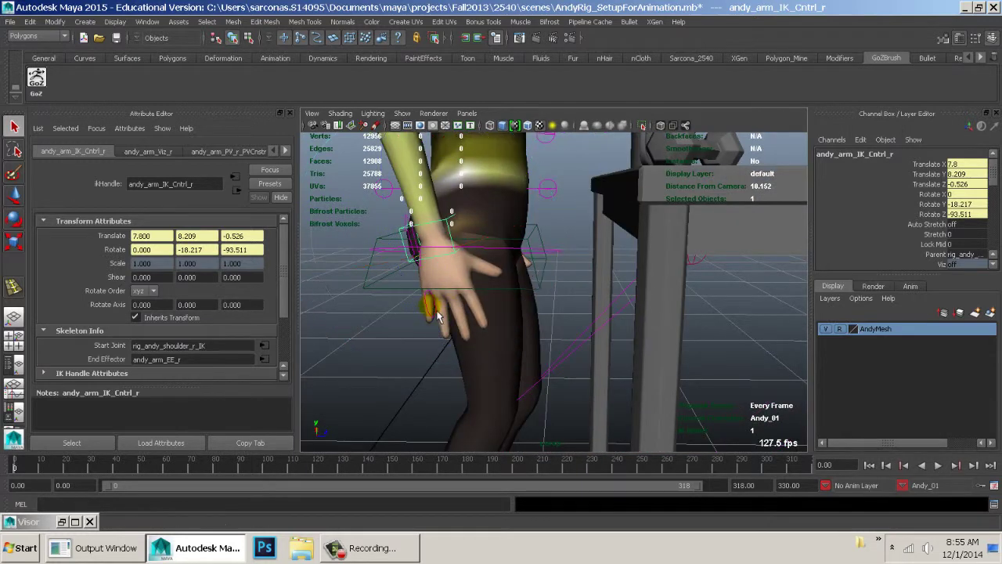
left_click(436, 311)
scroll(925, 180, "down", 4)
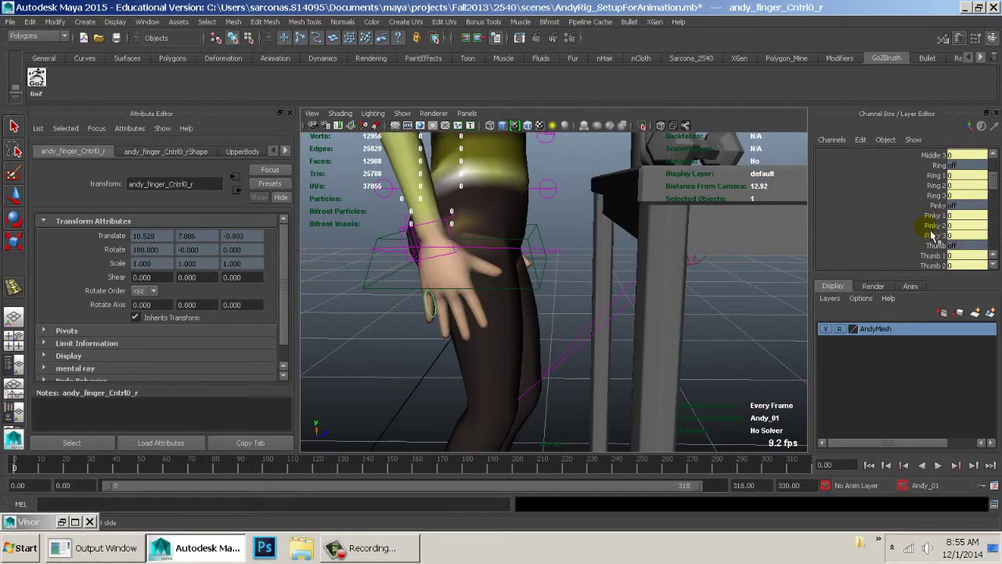
left_click(933, 235, "shift")
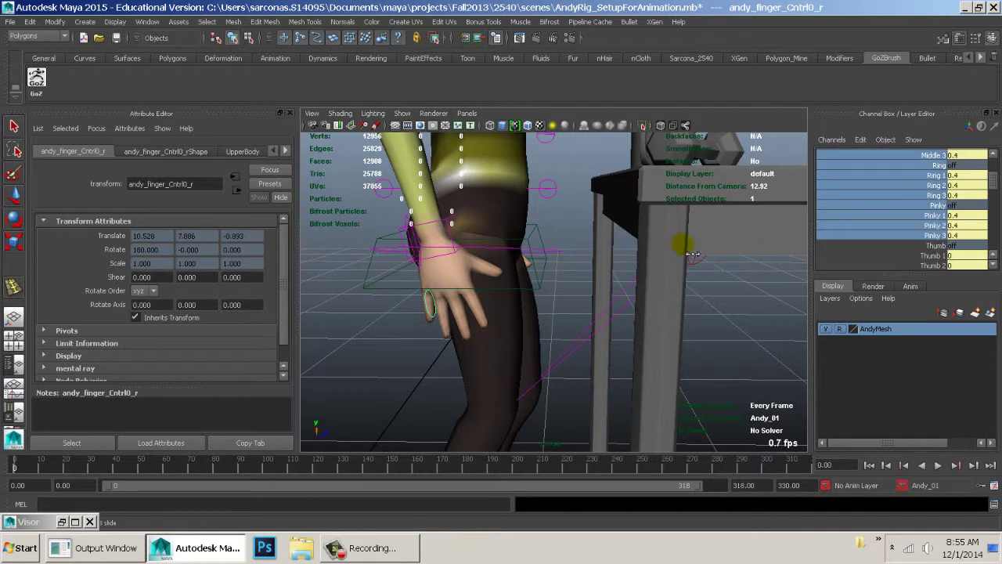
middle_click_drag(692, 253, 699, 252)
scroll(973, 247, "down", 2)
Set the right hand's All Spread to about -3.8 and its Thumb 1, Thumb 2 and Thumb 3 channels to 0.6.
left_click(935, 243)
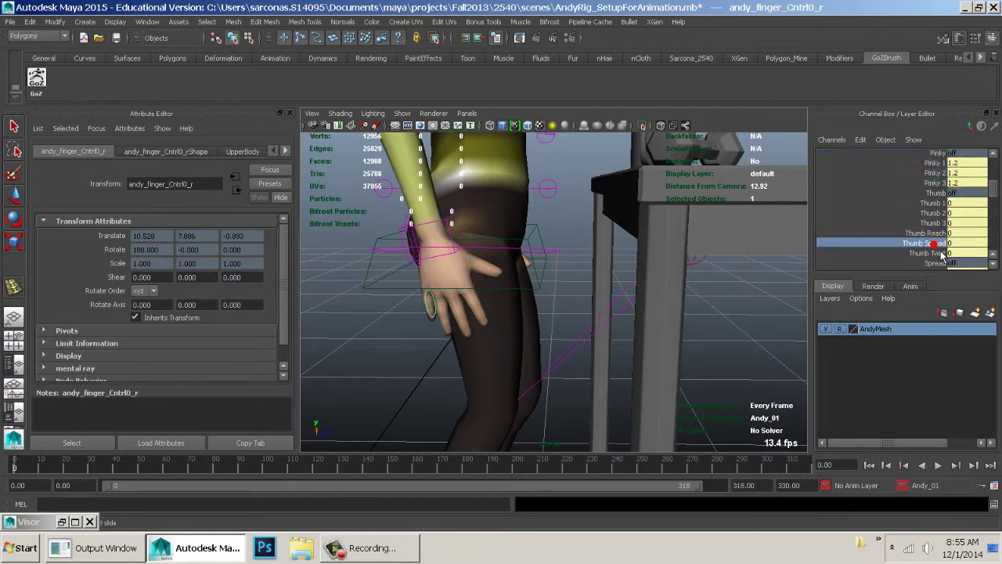
scroll(940, 251, "down", 3)
left_click(936, 247)
middle_click_drag(646, 257, 617, 263)
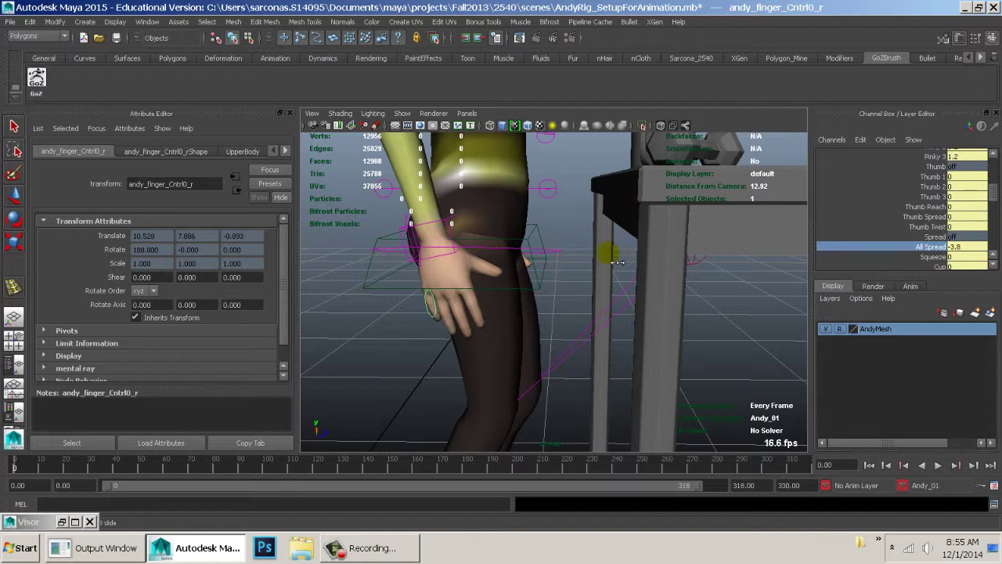
scroll(940, 241, "up", 1)
left_click_drag(932, 202, 933, 224)
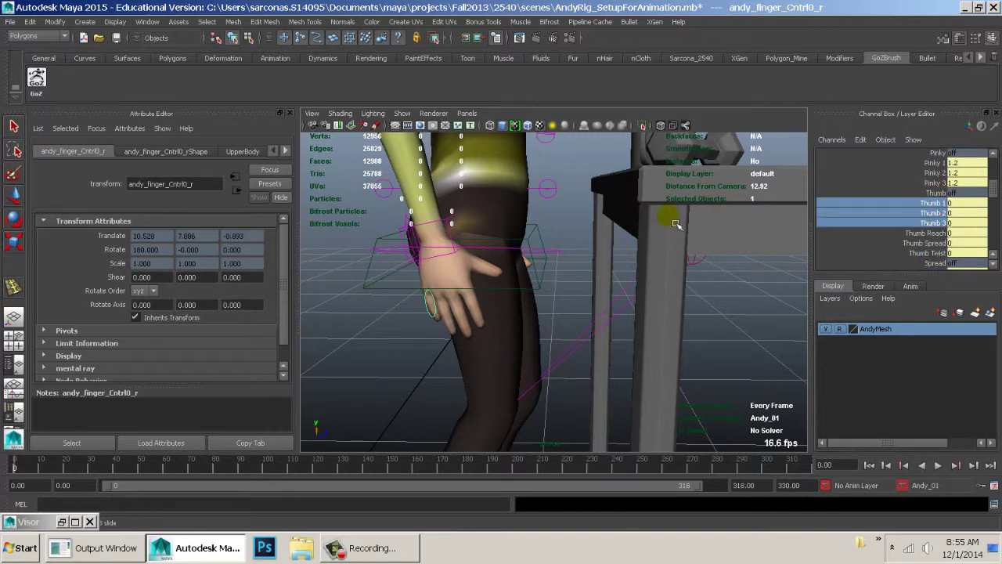
mouse_move(677, 225)
middle_mouse_down()
mouse_move(692, 237)
mouse_move(678, 234)
middle_mouse_up()
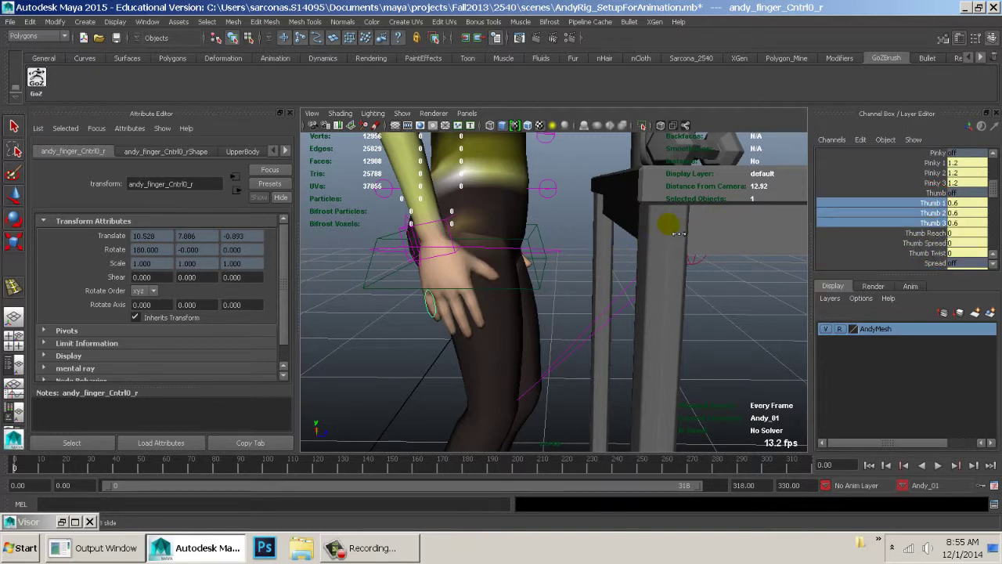
Select the left hand's finger control and set Thumb 1 to 3.8, with Thumb 2 and Thumb 3 at 1.2.
left_click_drag(641, 254, 704, 291, "alt")
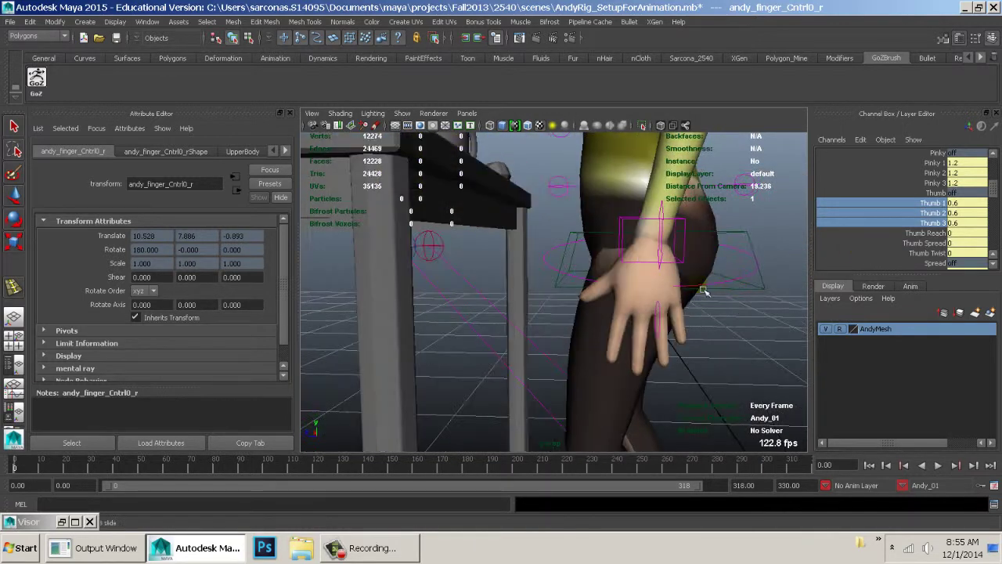
left_click(657, 309)
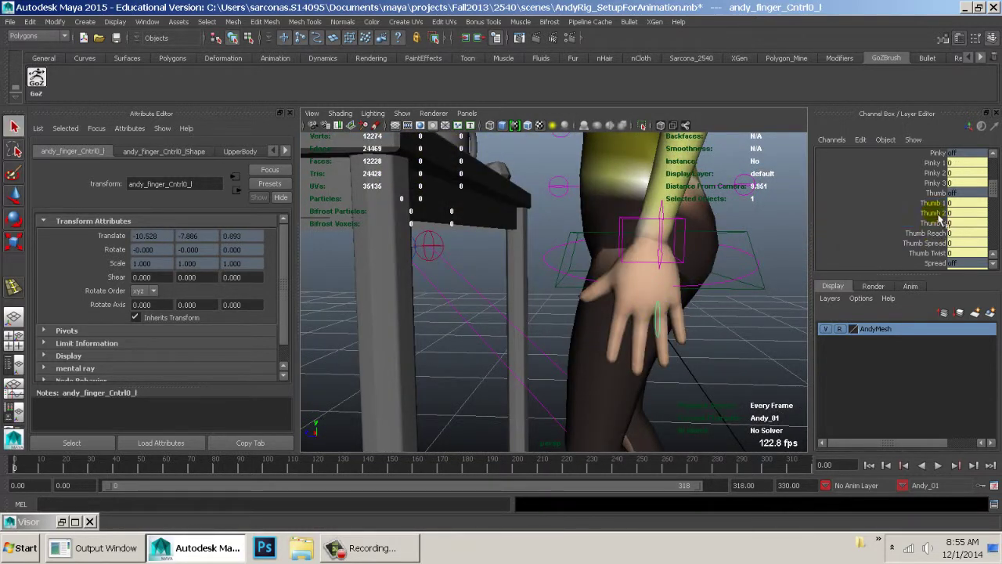
left_click(934, 203)
middle_click_drag(707, 245, 722, 250)
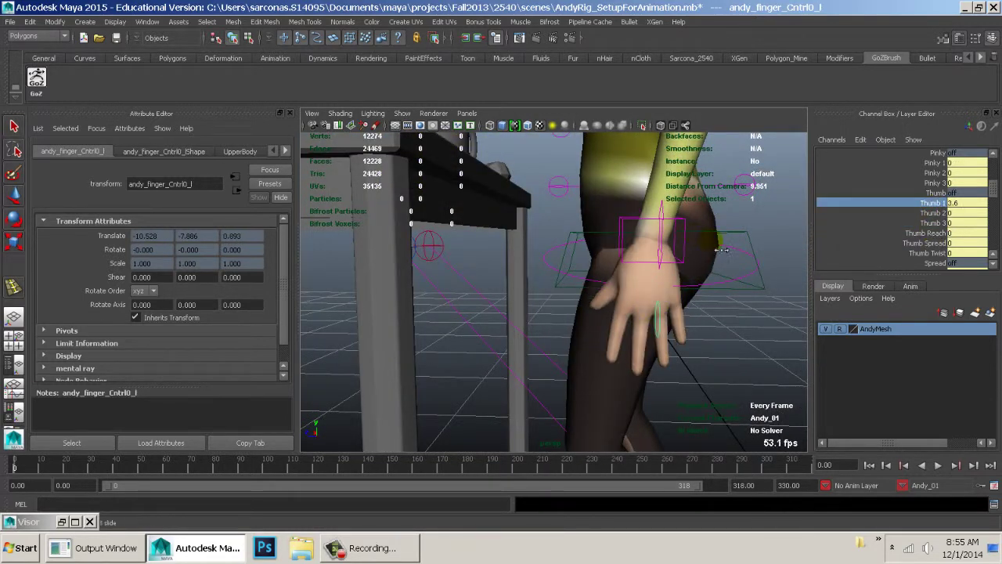
left_click_drag(939, 227, 939, 228)
middle_click_drag(723, 229, 678, 252)
Set the left hand's All Spread to -5.2, curl its finger joints from Index 1 onward to 2.8, and clear the selection.
scroll(926, 265, "down", 2)
left_click(932, 247)
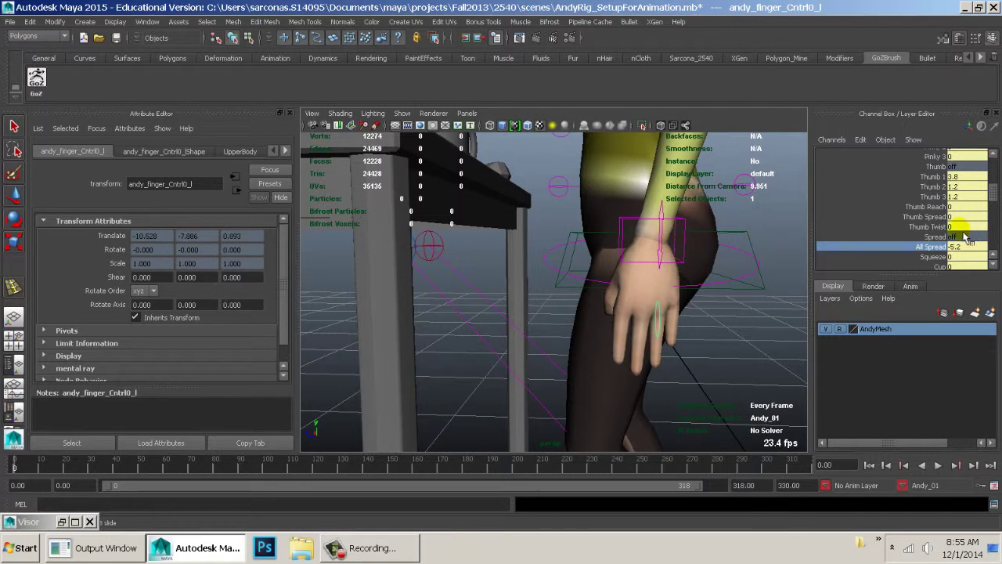
scroll(943, 212, "up", 5)
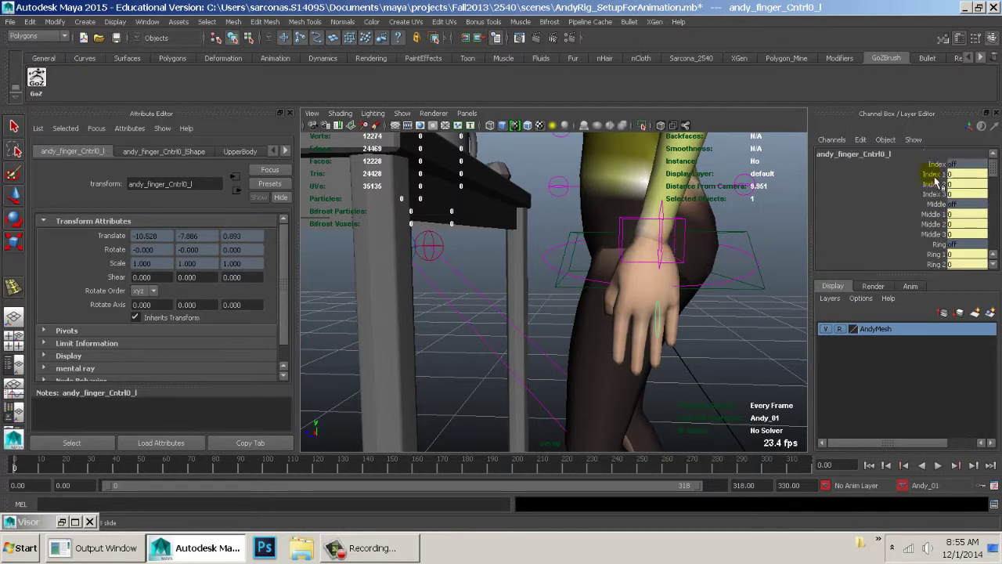
left_click_drag(934, 176, 932, 265)
middle_click_drag(744, 200, 811, 216)
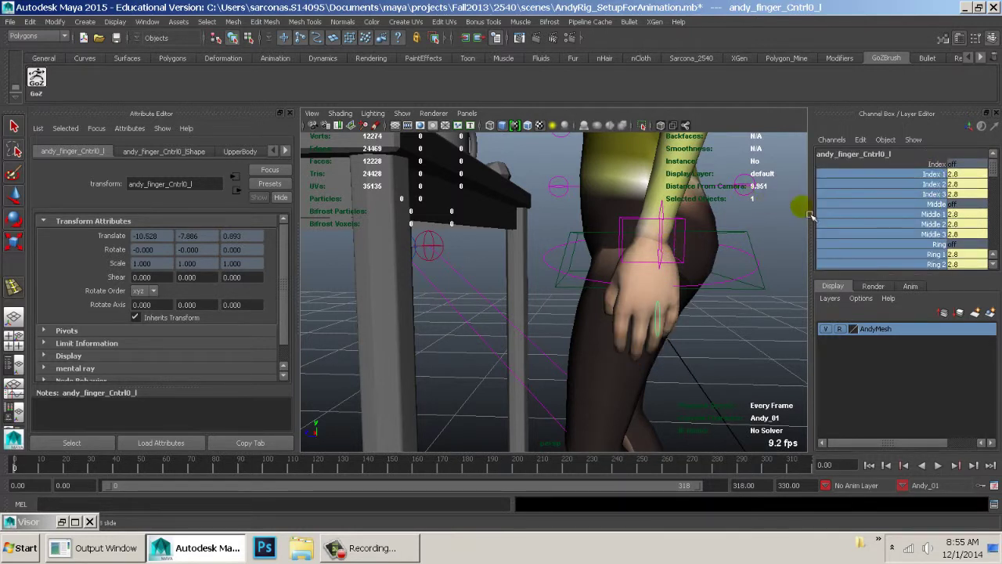
left_click(800, 208)
Try tilting the torso by rotating the shoulders control about -6.473 in Z.
left_click_drag(801, 233, 655, 249, "alt")
middle_click_drag(656, 249, 677, 328, "alt")
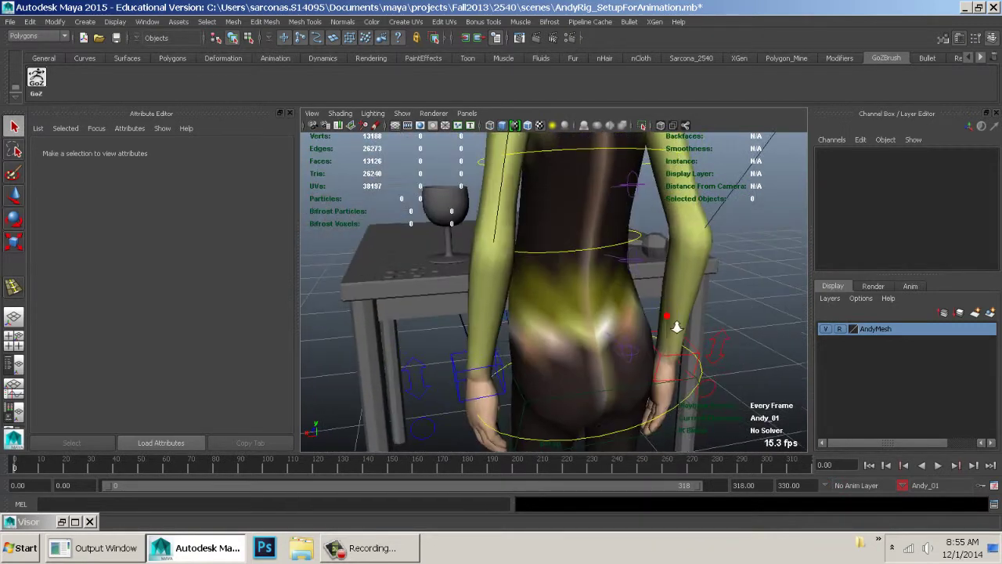
left_click_drag(676, 327, 614, 309, "alt")
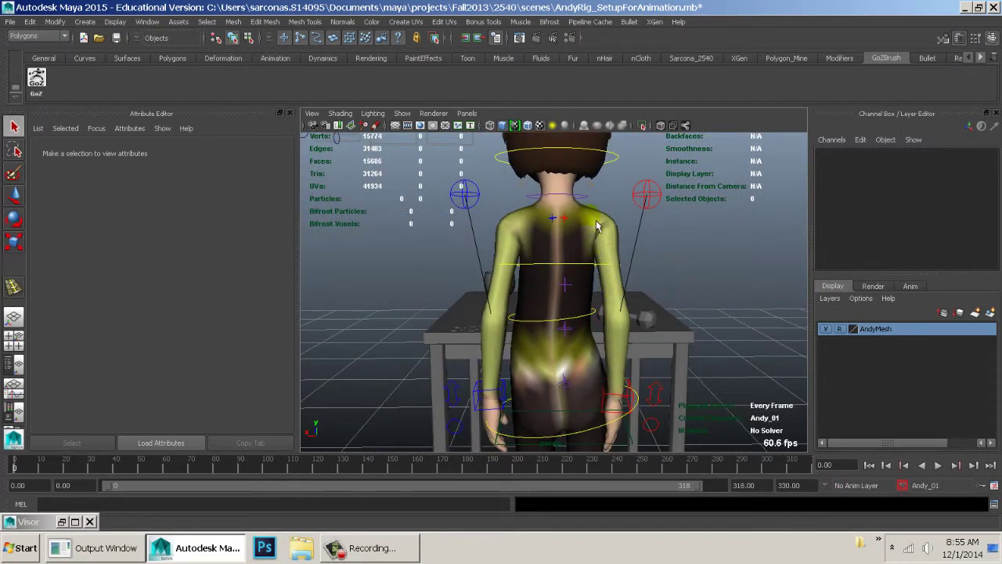
left_click(609, 272)
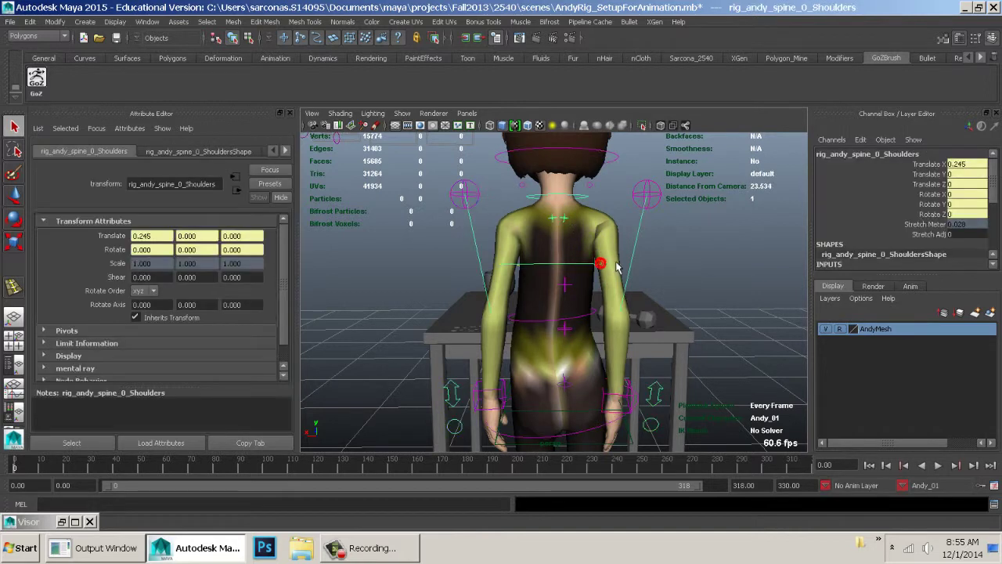
key("e")
left_click_drag(470, 208, 471, 223)
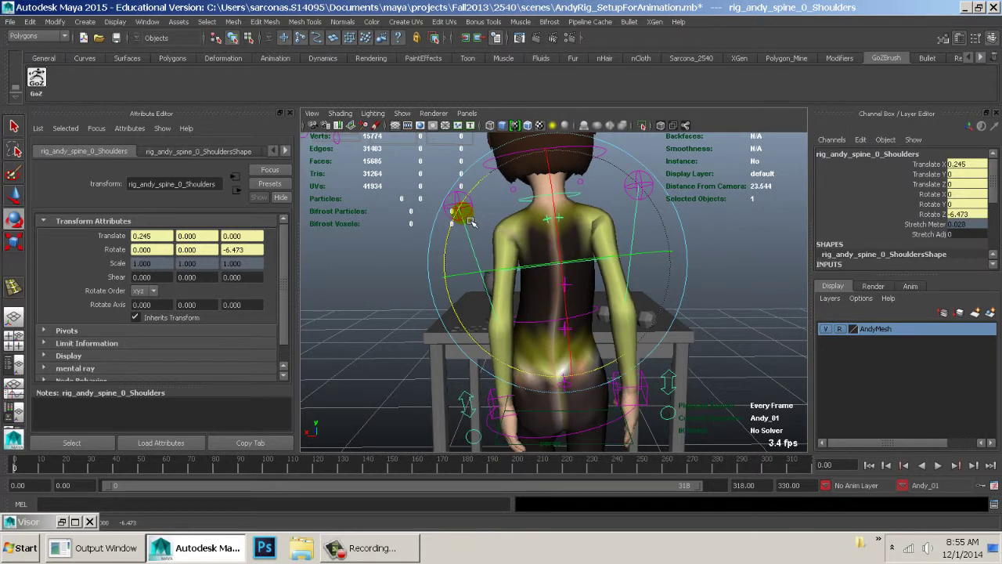
key("ctrl+z")
Display the model shaded without textures and rotate the upper spine FK control about -5.024 in Z.
key("4")
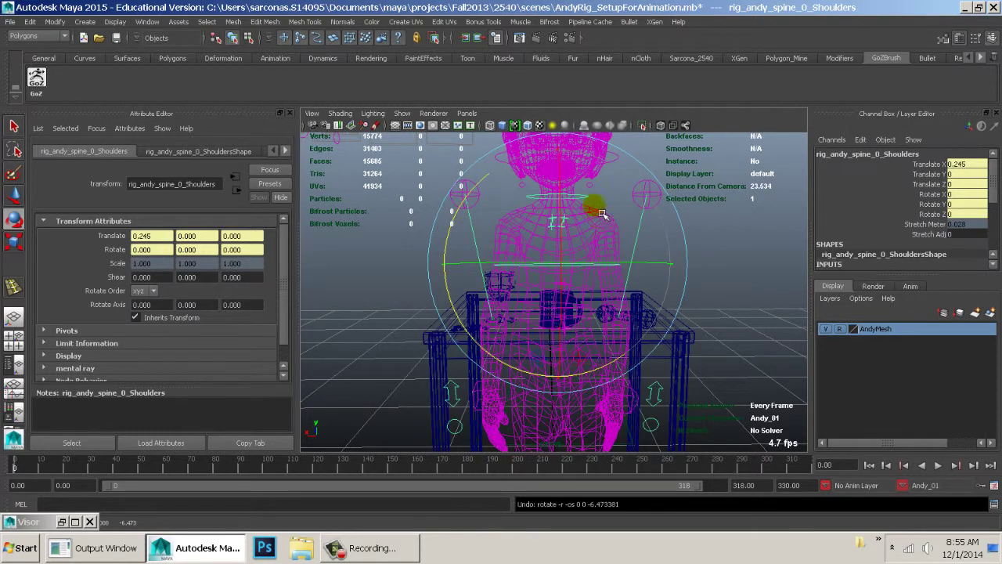
key("5")
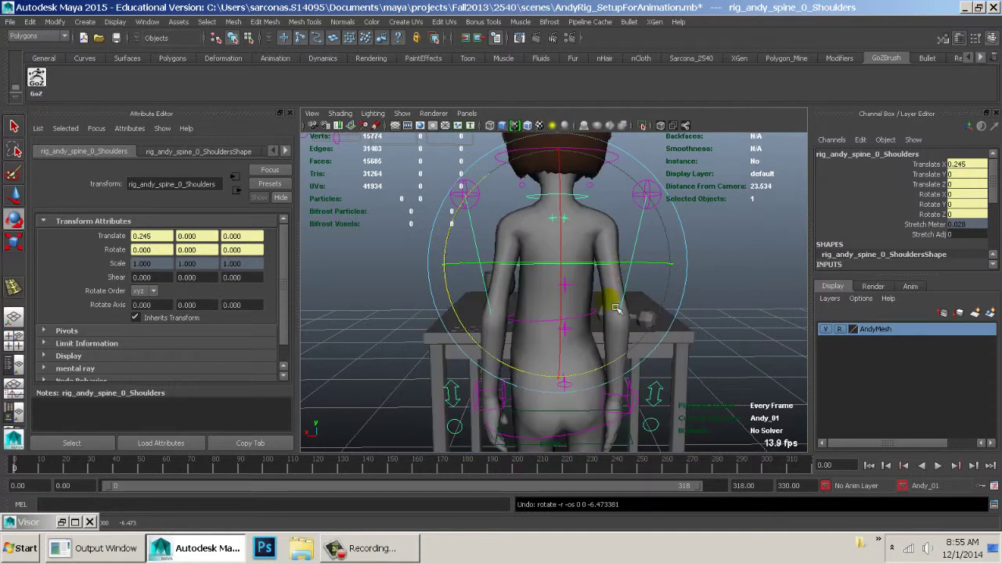
key("q")
left_click(571, 283)
key("e")
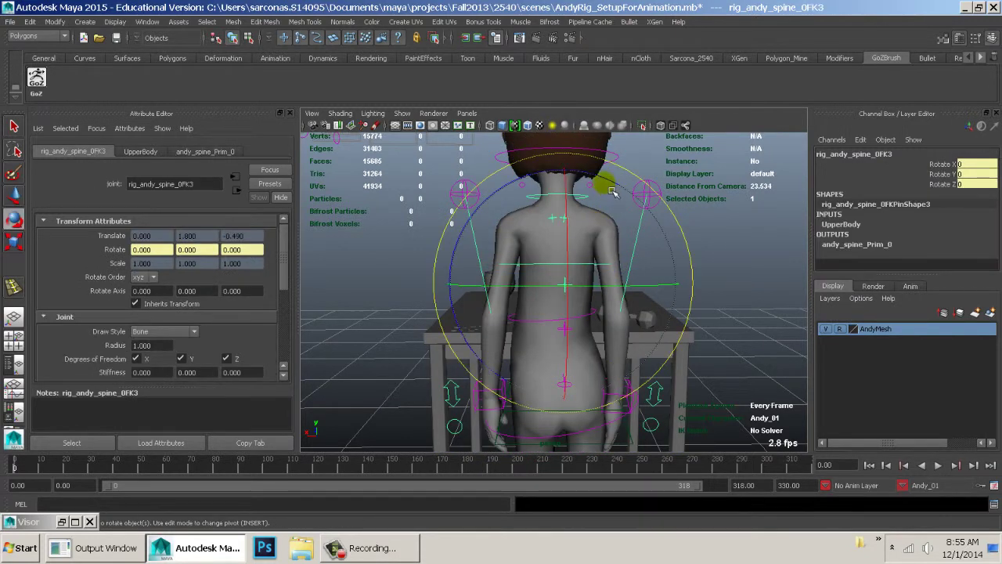
left_click_drag(613, 192, 589, 177)
key("w")
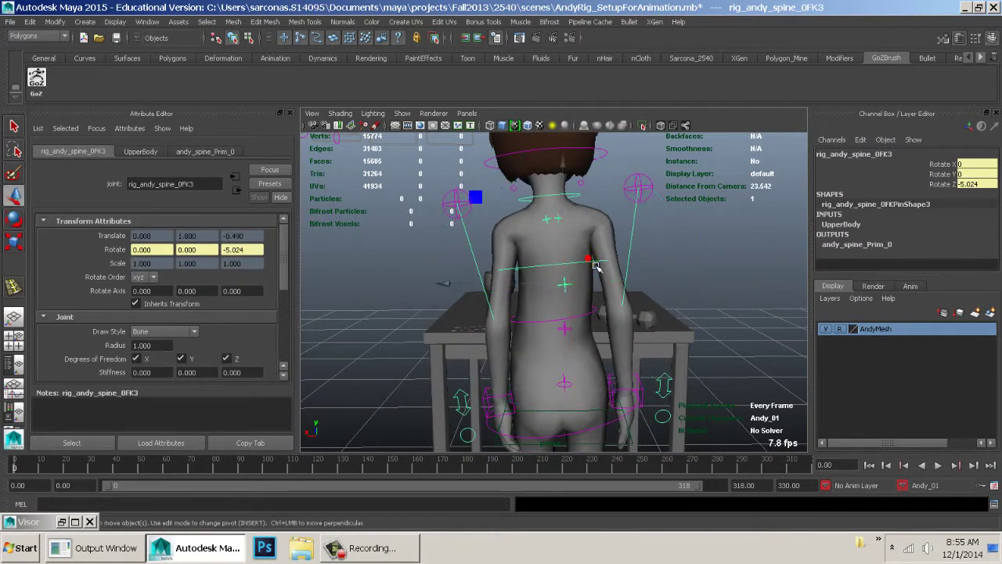
Rotate the shoulders control to about 6.709 in Z, clear the selection, and restore the textured display.
left_click(589, 260)
left_click(589, 262)
key("e")
mouse_move(467, 192)
left_mouse_down()
mouse_move(492, 194)
mouse_move(480, 187)
left_mouse_up()
left_click(401, 202)
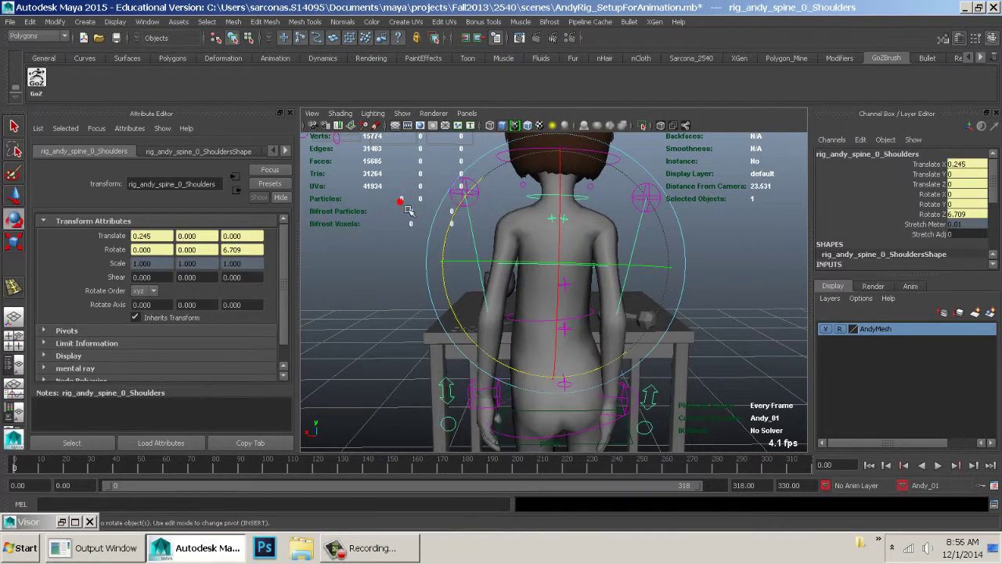
left_click(407, 210)
mouse_move(407, 210)
left_mouse_down("alt")
mouse_move(649, 258)
mouse_move(682, 230)
mouse_move(645, 235)
mouse_move(694, 280)
mouse_move(656, 273)
mouse_move(661, 261)
mouse_move(595, 283)
mouse_move(394, 280)
mouse_move(539, 315)
mouse_move(627, 313)
left_mouse_up("alt")
key("6")
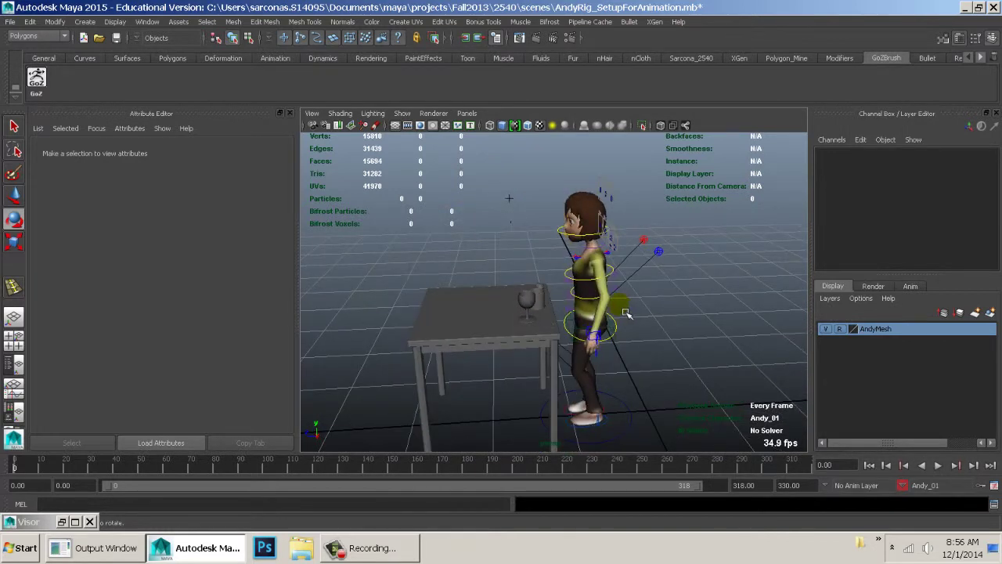
Move the left arm's IK control to about X -7.254, Y -7.03, Z 1.231.
left_click(600, 342)
right_click_drag(551, 342, 764, 364, "alt")
middle_click_drag(747, 407, 716, 355, "alt")
left_click_drag(580, 348, 641, 291, "alt")
key("w")
left_click_drag(645, 286, 643, 318, "alt")
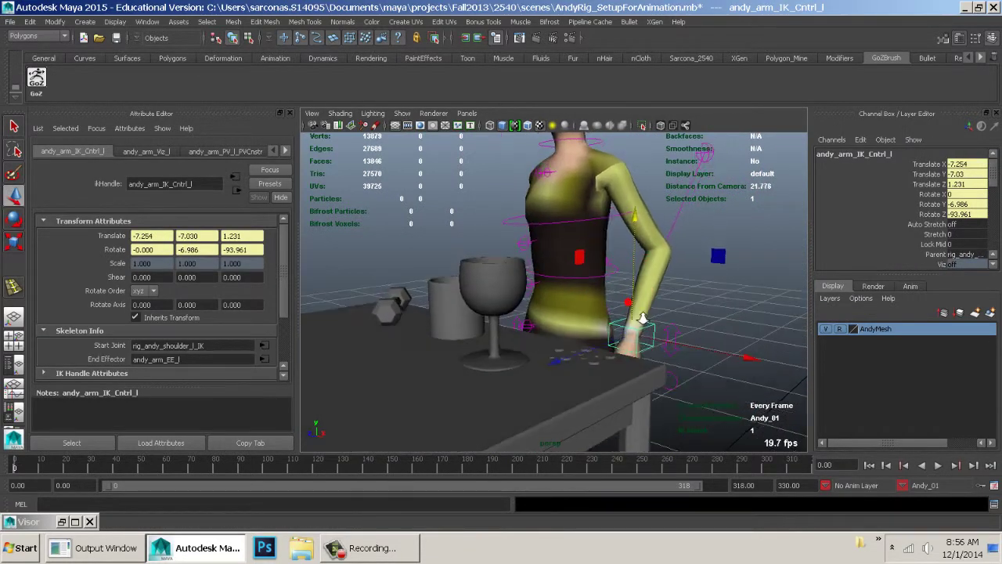
Rotate the left arm's IK control to about -14.462 in Y.
right_click_drag(642, 319, 709, 322, "alt")
key("e")
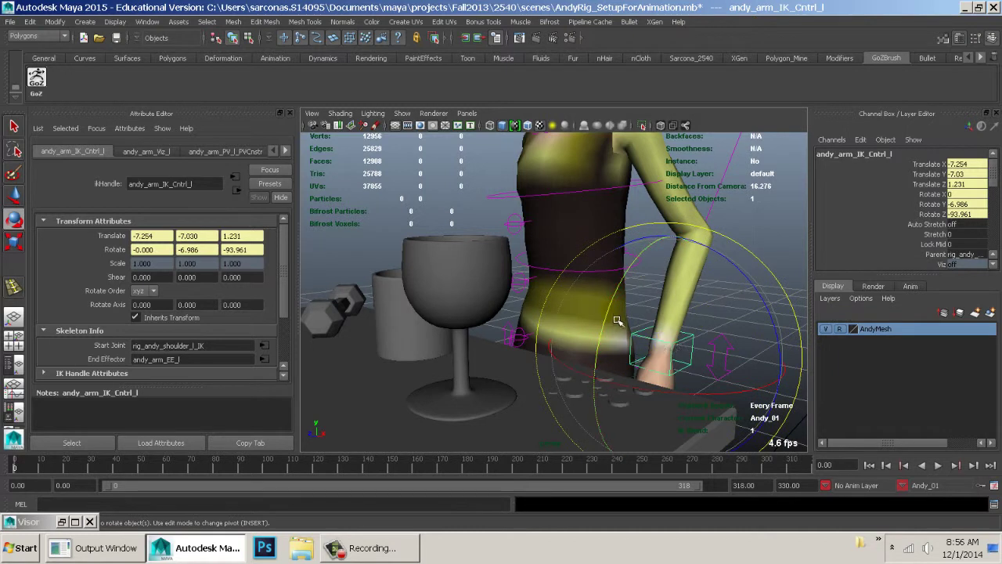
mouse_move(609, 312)
left_mouse_down()
mouse_move(666, 308)
mouse_move(624, 313)
left_mouse_up()
right_click_drag(624, 314, 661, 327, "alt")
left_click_drag(660, 326, 631, 313, "alt")
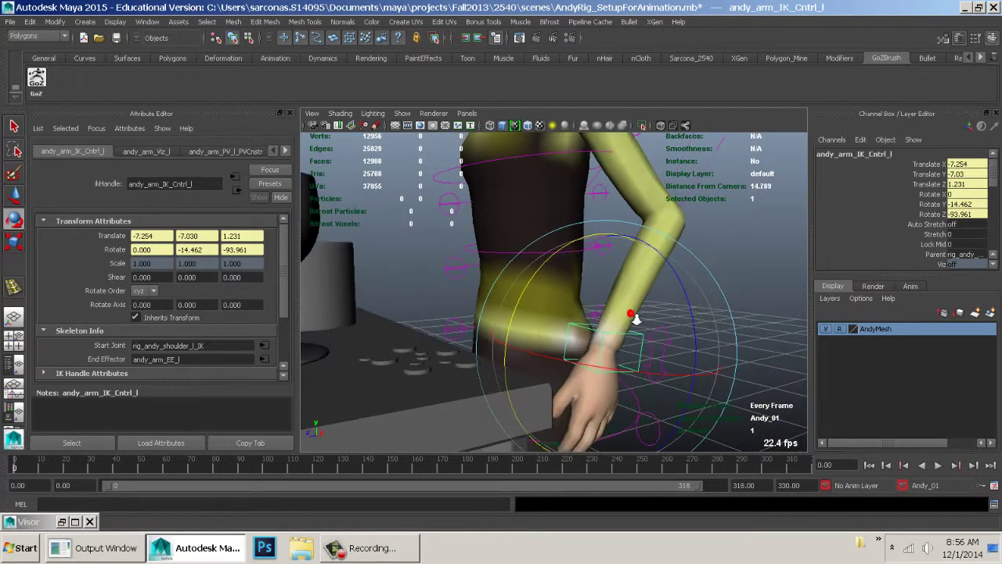
key("w")
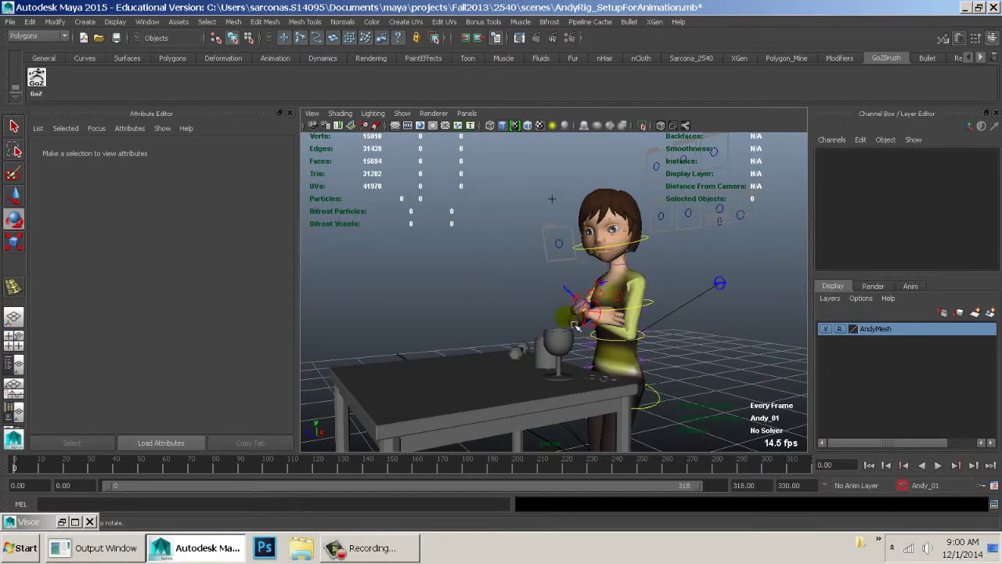
Examine how the crossed arms and hands rest against the torso from several angles.
left_click_drag(575, 325, 622, 331, "alt")
right_click_drag(622, 332, 739, 340, "alt")
left_click_drag(739, 340, 765, 347, "alt")
right_click_drag(765, 347, 671, 331, "alt")
left_click_drag(671, 332, 626, 328, "alt")
right_click_drag(532, 336, 624, 369, "alt")
mouse_move(617, 363)
left_mouse_down("alt")
mouse_move(585, 367)
mouse_move(613, 349)
left_mouse_up("alt")
right_click_drag(611, 338, 512, 311, "alt")
left_click_drag(576, 332, 530, 329, "alt")
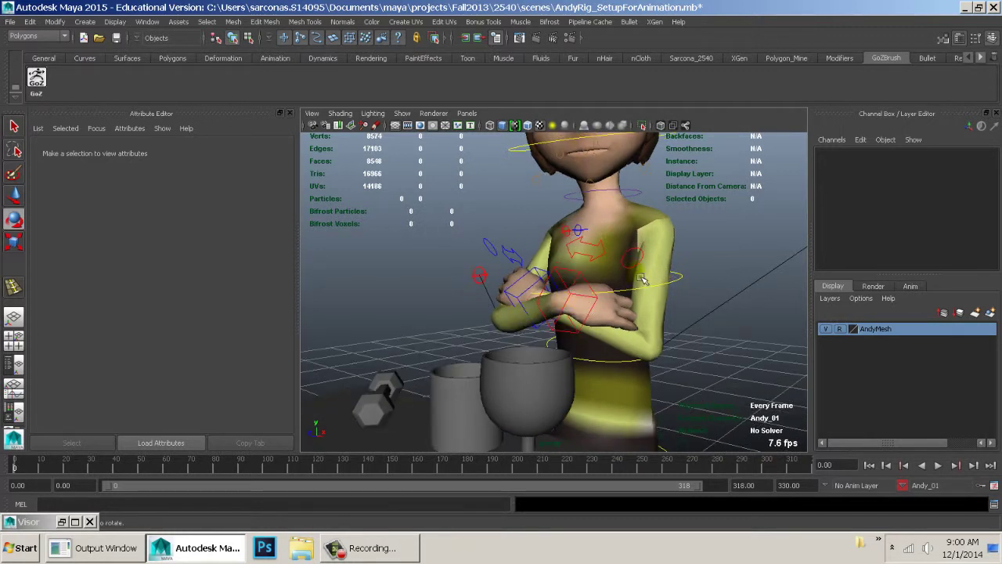
Try rotating and moving the right arm's IK control in the crossed-arms pose, undo the changes, and clear the selection.
left_click(588, 299)
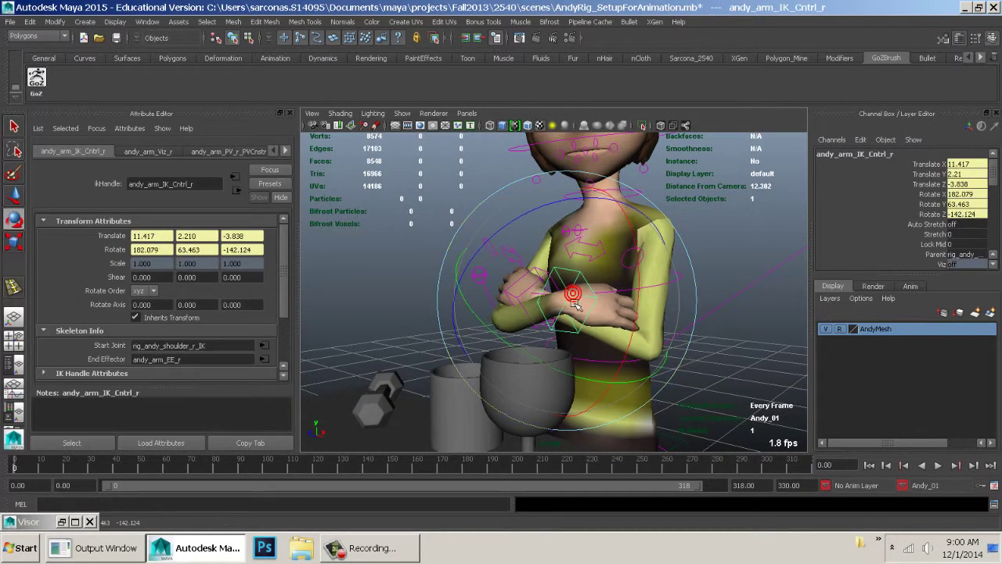
left_click_drag(577, 323, 611, 309)
key("w")
right_click_drag(610, 308, 671, 331, "alt")
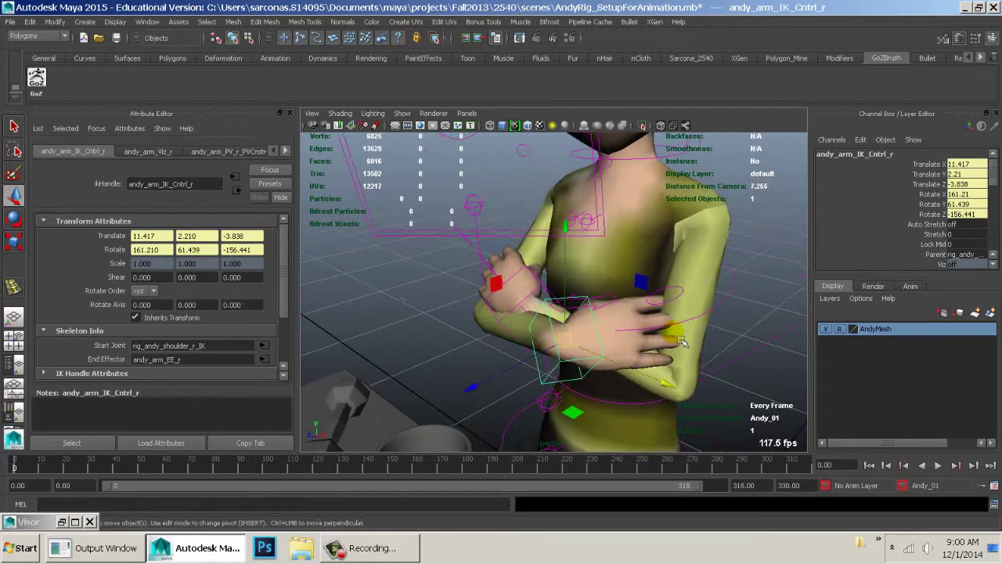
left_click_drag(671, 332, 617, 337, "alt")
left_click_drag(660, 374, 646, 380)
key("e")
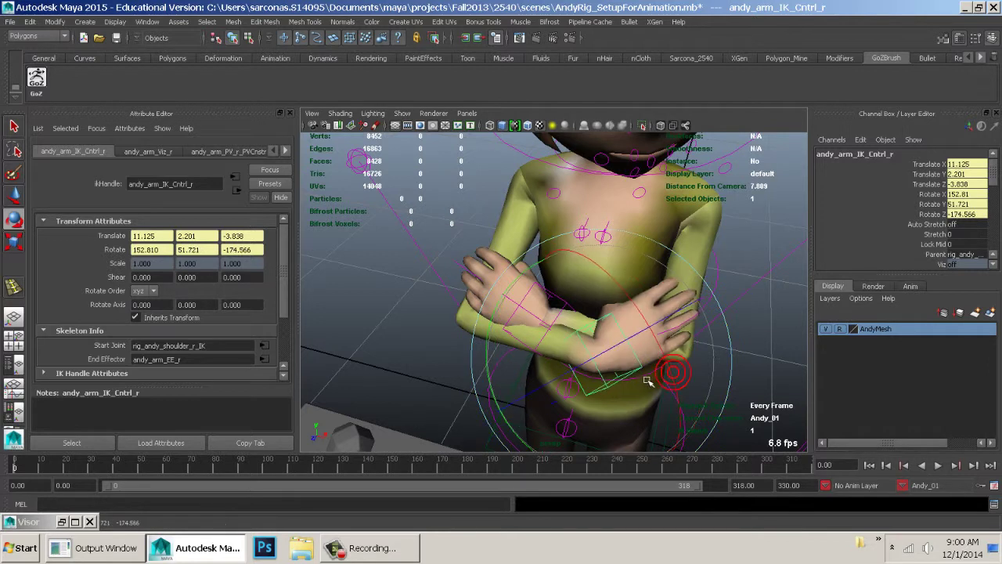
left_click_drag(581, 391, 666, 396)
key("ctrl+z")
key("ctrl+z")
key("ctrl+z")
right_click_drag(666, 396, 491, 343, "alt")
left_click_drag(491, 343, 567, 357, "alt")
right_click_drag(567, 357, 644, 382, "alt")
left_click_drag(643, 383, 452, 270, "alt")
left_click(453, 269)
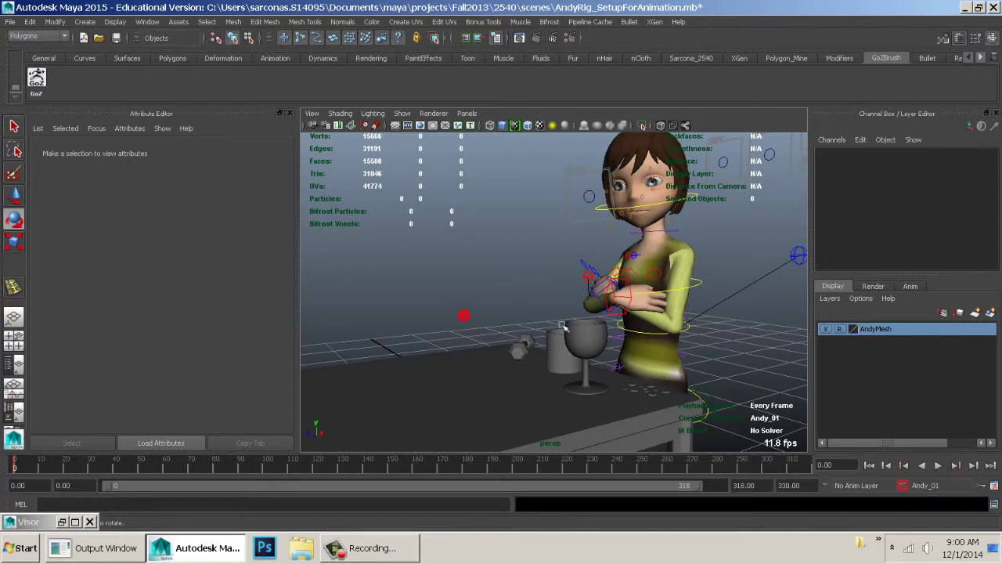
Scrub the timeline to frame 20, settle on frame 13 as the current time, and frame the crossed arms.
left_click_drag(463, 315, 571, 352, "alt")
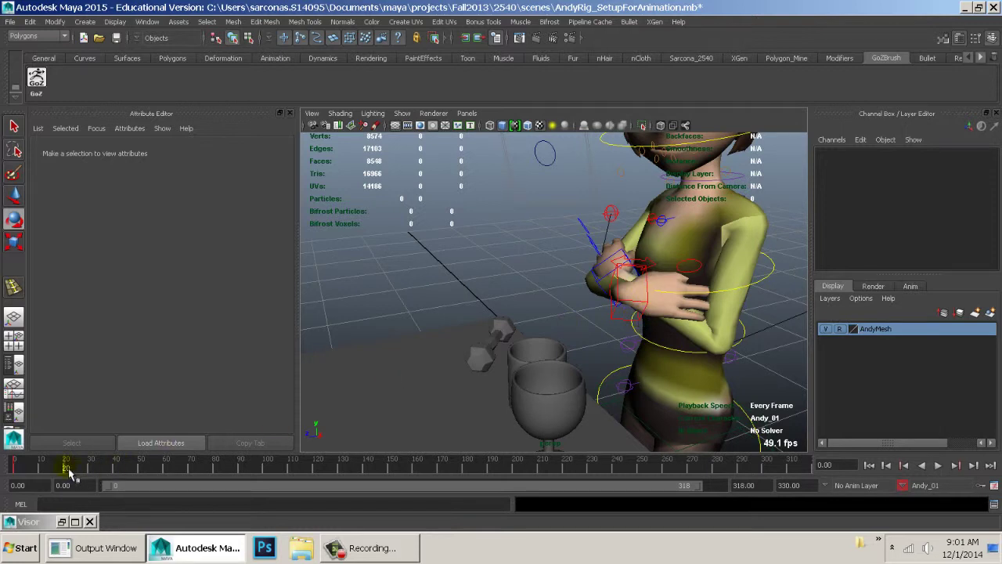
key("alt+v")
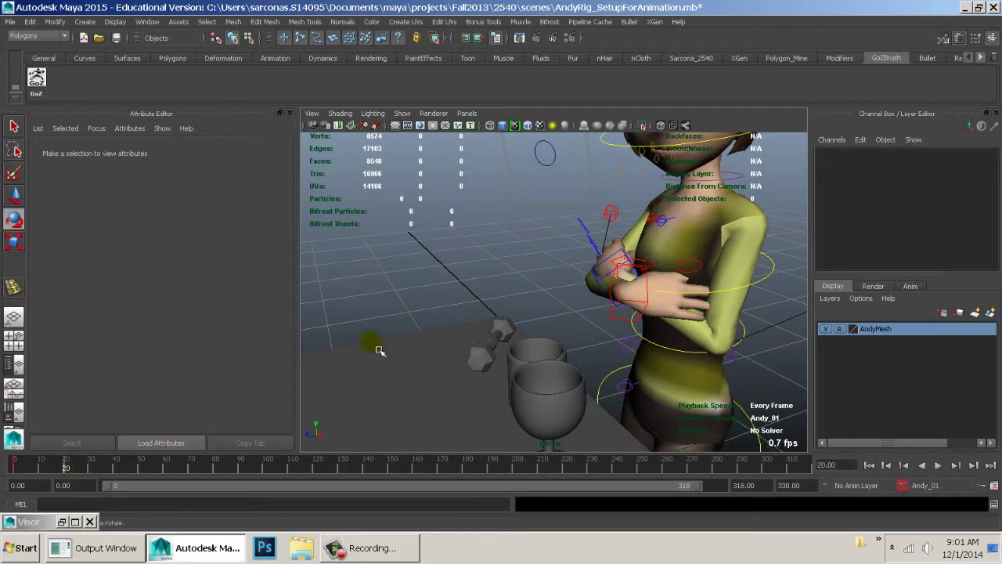
middle_click_drag(408, 328, 384, 385, "alt")
right_click_drag(384, 386, 529, 399, "alt")
left_click_drag(529, 399, 522, 396, "alt")
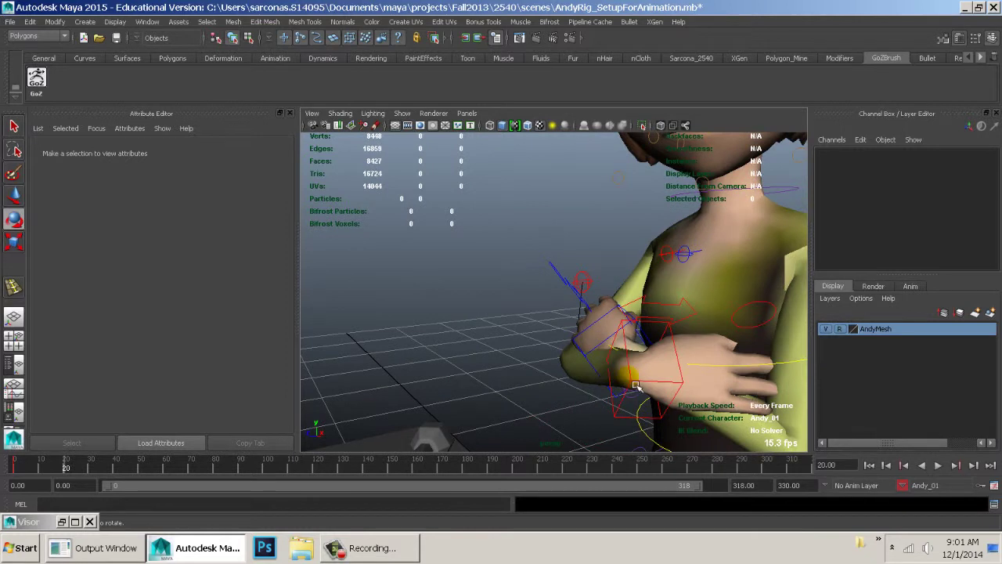
left_click(50, 468)
key("alt+v")
left_click_drag(48, 485, 51, 484)
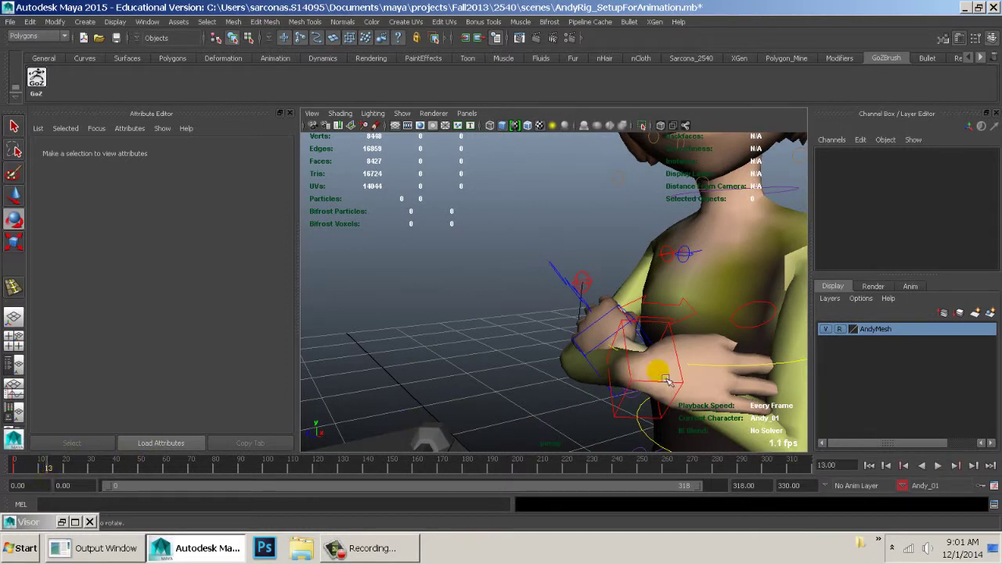
Move the right arm's IK control to about X 10.574, Y 2.073, Z -4.807 and rotate it to about 141.115, 2.731, -182.859.
left_click(659, 376)
left_click_drag(616, 394, 678, 374, "alt")
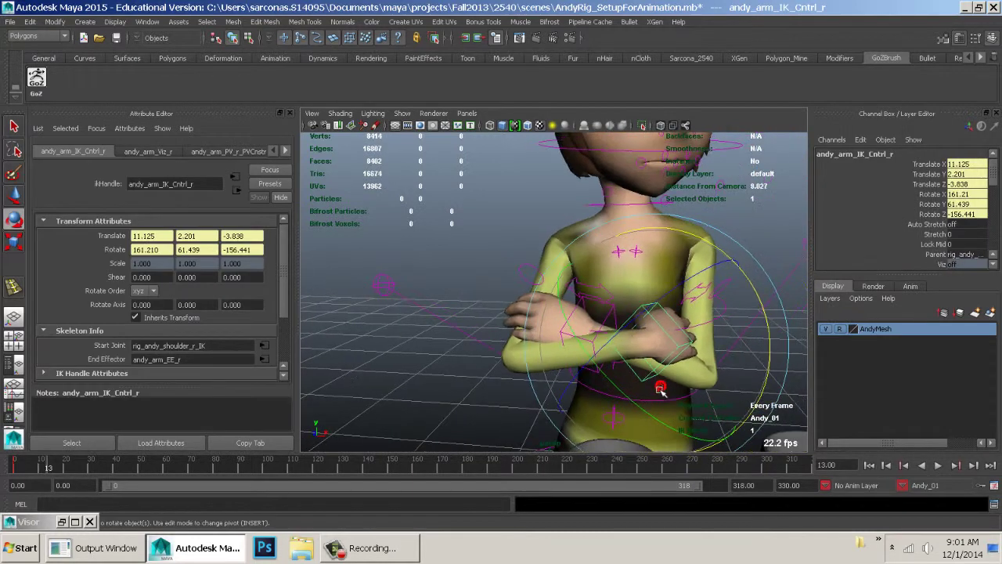
key("w")
key("ctrl+z")
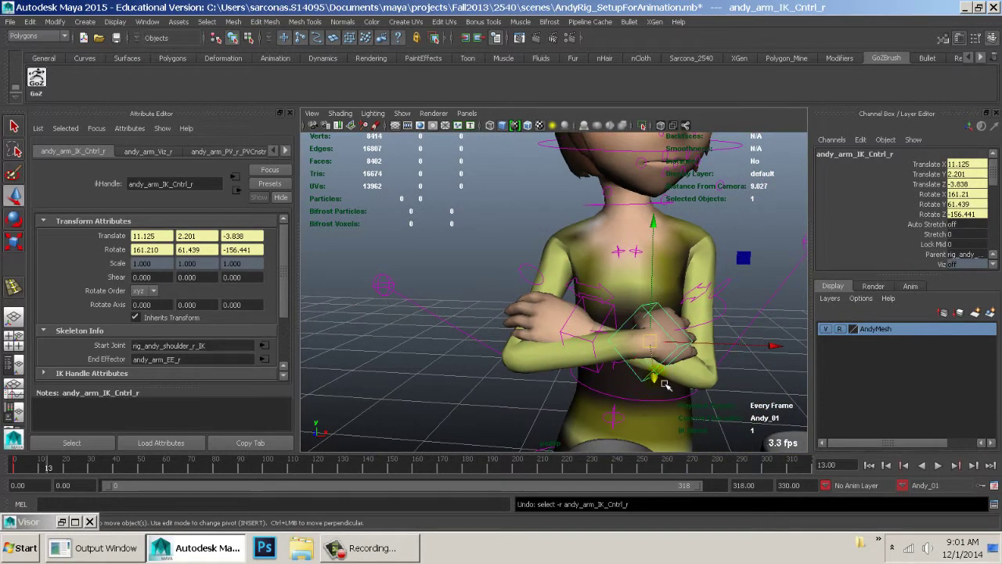
left_click_drag(662, 383, 660, 397)
left_click_drag(753, 357, 729, 365)
key("e")
left_click_drag(654, 383, 600, 350)
left_click_drag(693, 353, 513, 342, "alt")
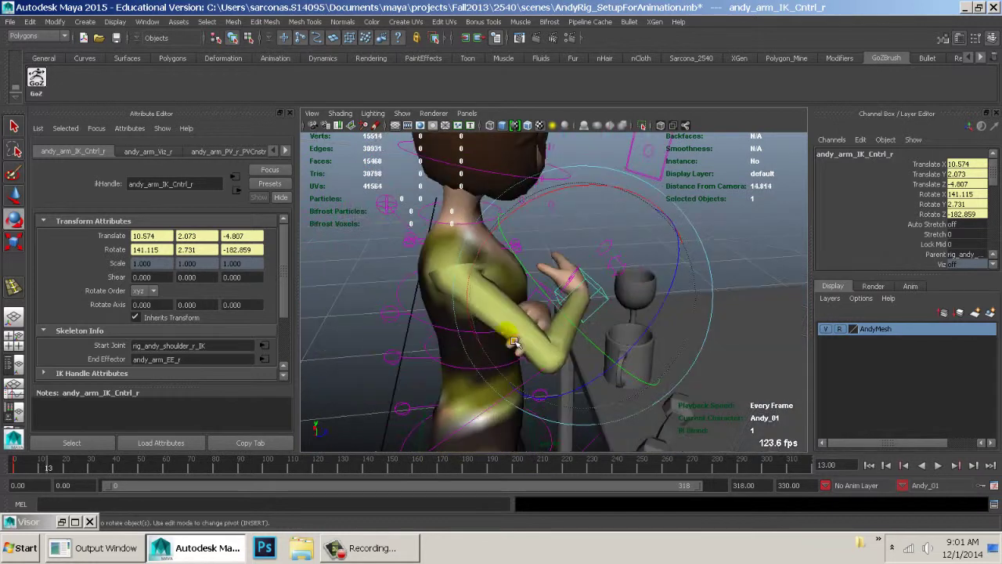
Extend the right hand forward to about X 7.577, Y 1.985 and rotate its IK control to about 184.555, -61.907, -216.295.
left_click_drag(688, 318, 603, 333)
key("w")
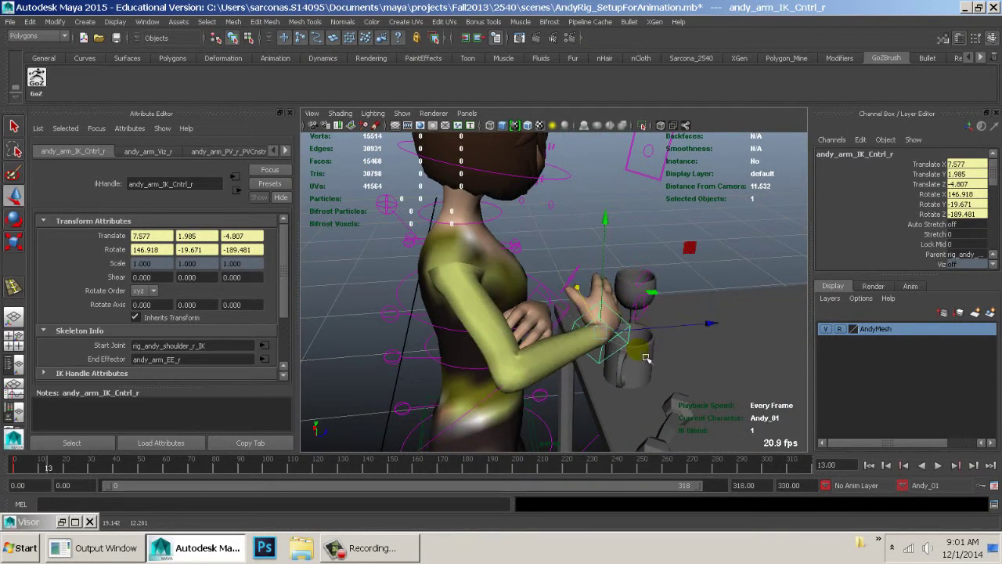
key("e")
left_click_drag(623, 383, 518, 349)
Move the left arm's IK control down toward the waist to about X -9.358, Y -3.975, Z 3.729.
left_click(591, 335)
key("w")
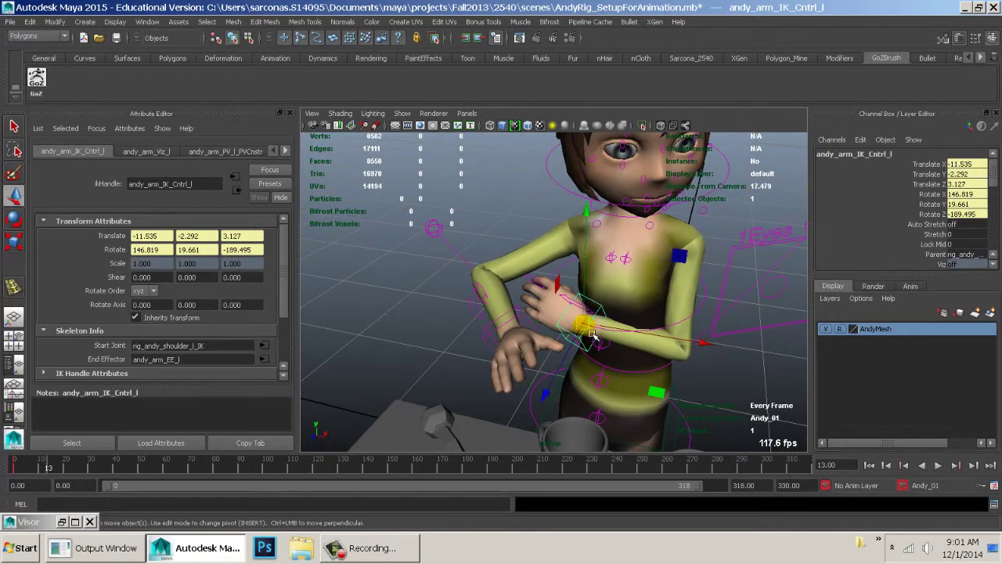
left_click_drag(594, 309, 653, 392)
left_click_drag(592, 410, 581, 425)
Rotate the left arm's IK control to about 137.34, -23.907, -169.982 and shift it to about X -9.378, Y -4.66, Z 3.808.
key("e")
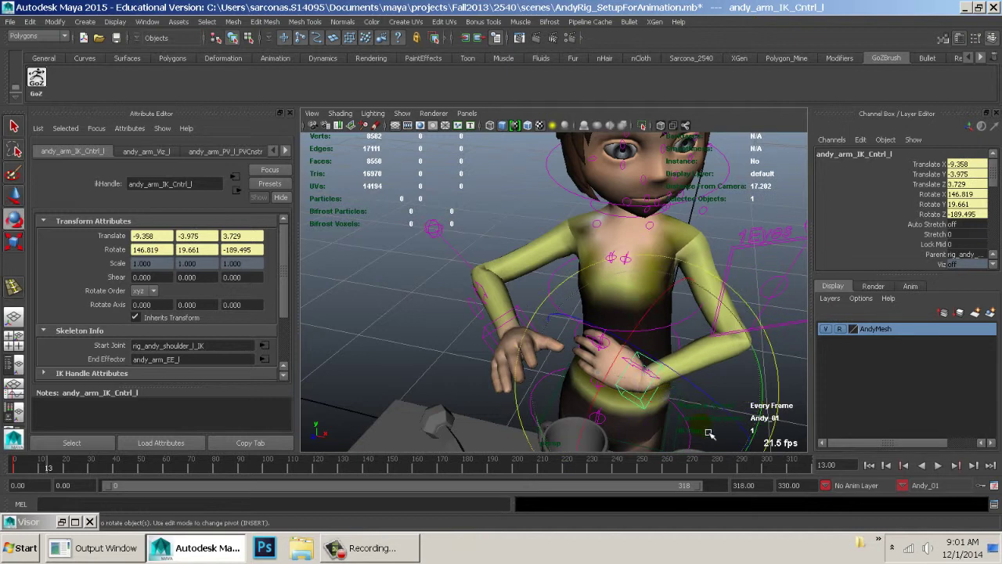
left_click_drag(709, 423, 744, 352)
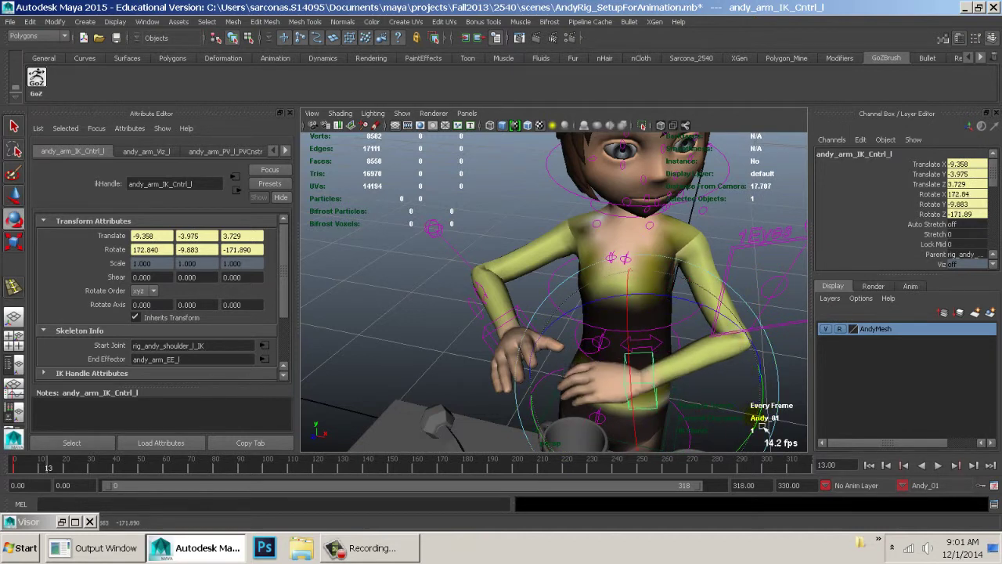
left_click_drag(768, 427, 660, 411)
left_click_drag(730, 400, 547, 360, "alt")
key("w")
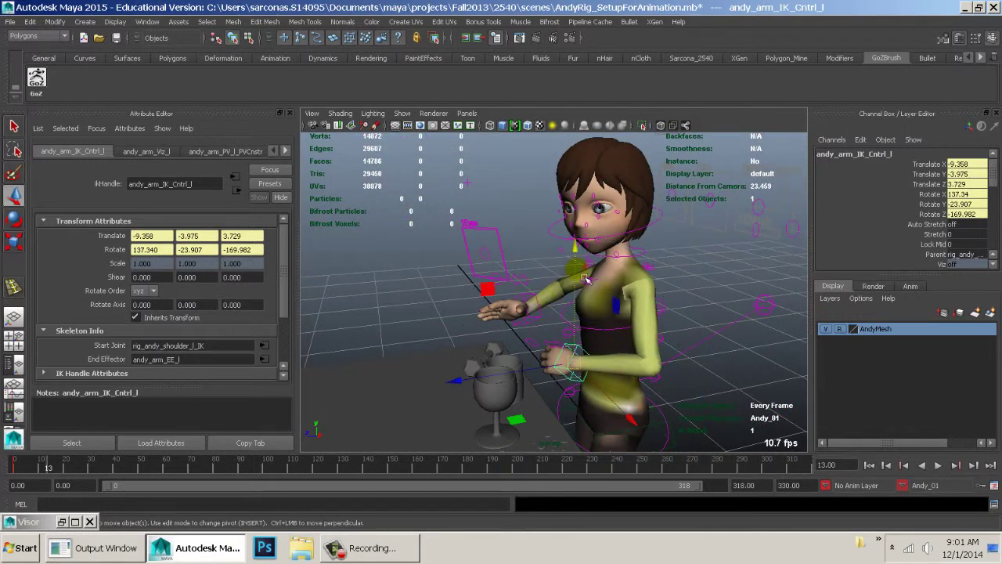
left_click_drag(575, 249, 595, 230)
Rotate the head control so the character's face tilts down toward the props on the table.
left_click(570, 243)
key("e")
left_click_drag(694, 223, 626, 265)
left_click_drag(703, 306, 584, 305, "alt")
Lower the gaze by moving the eyes control to about X 0.017, Y -0.468, and key the pose at frame 13.
left_click_drag(498, 189, 488, 209)
left_click_drag(461, 254, 483, 294)
key("q")
left_click(497, 264)
key("w")
left_click(476, 270)
left_click_drag(678, 333, 658, 338, "alt")
right_click_drag(658, 338, 572, 317, "alt")
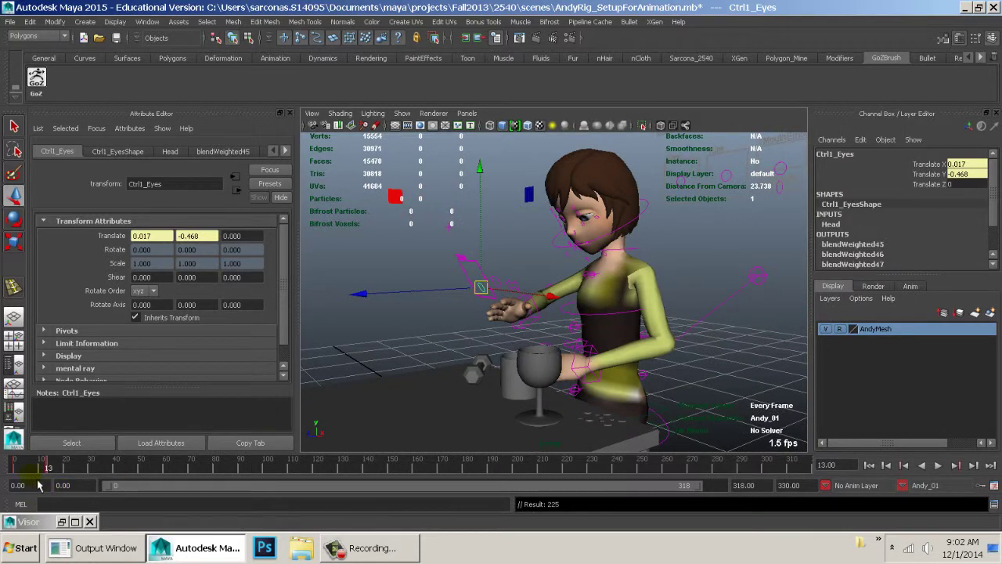
At frame 23, move the right arm's IK control toward the mug, to about X 7.496, Y 4.737, Z -5.125.
key("alt+v")
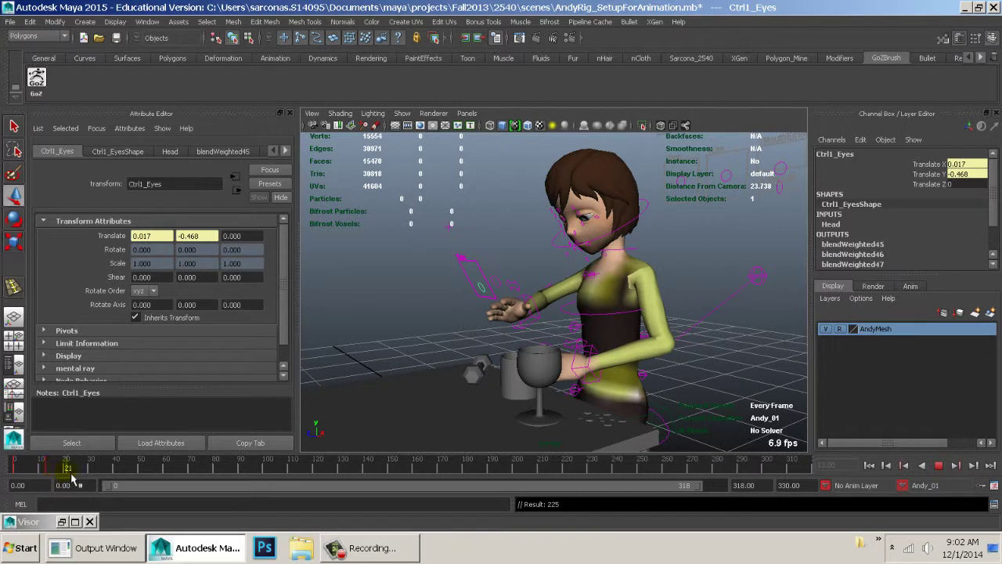
key("alt+v")
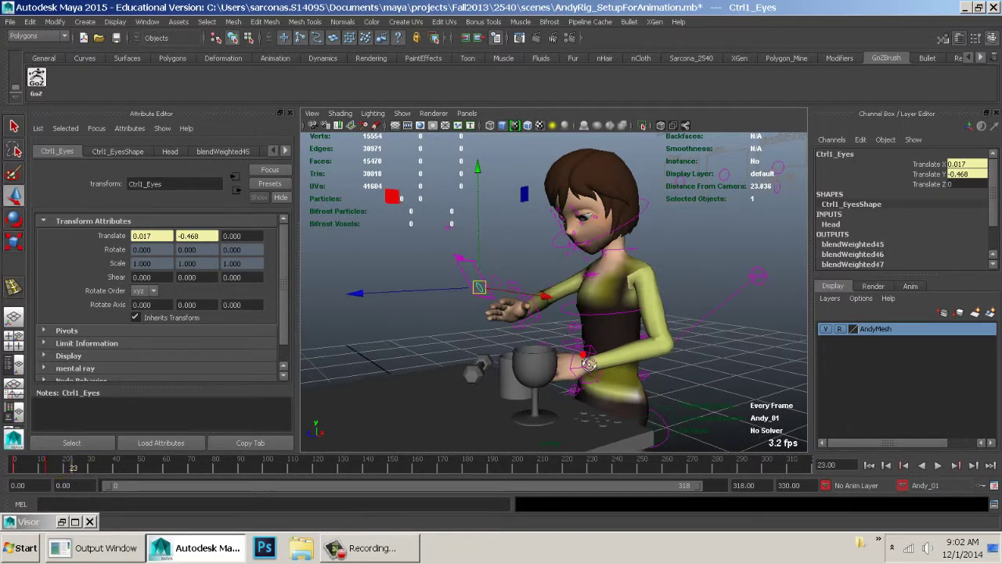
left_click(534, 329)
left_click_drag(536, 332, 603, 365, "alt")
right_click_drag(603, 365, 673, 365, "alt")
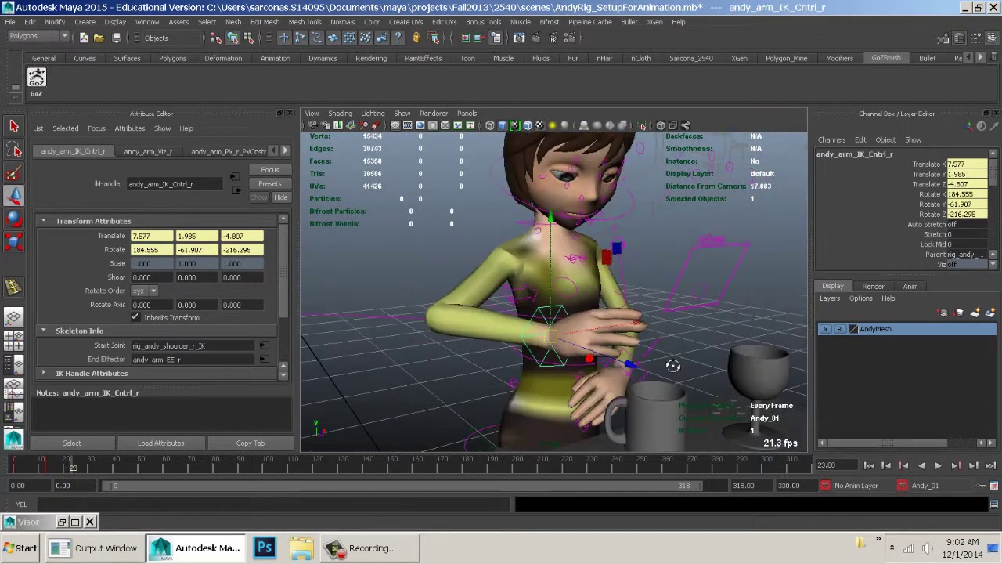
left_click_drag(674, 365, 672, 351, "alt")
left_click_drag(573, 227, 558, 335)
left_click_drag(558, 335, 702, 389, "alt")
right_click_drag(702, 389, 808, 377, "alt")
left_click_drag(808, 377, 694, 354, "alt")
Rotate the right arm's IK control to about 116.372, -71.113, -188.541 so the hand faces the mug.
key("e")
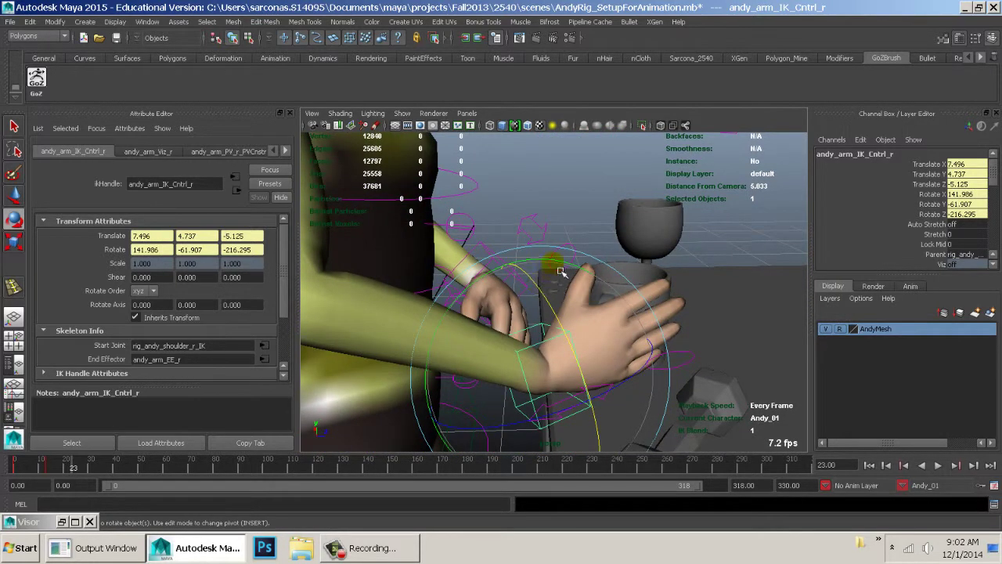
left_click_drag(592, 277, 602, 287)
left_click_drag(589, 299, 623, 368, "alt")
Bring the right hand up to the mug handle by moving its IK control to about X 8.052, Y 5.288, Z -4.986.
key("w")
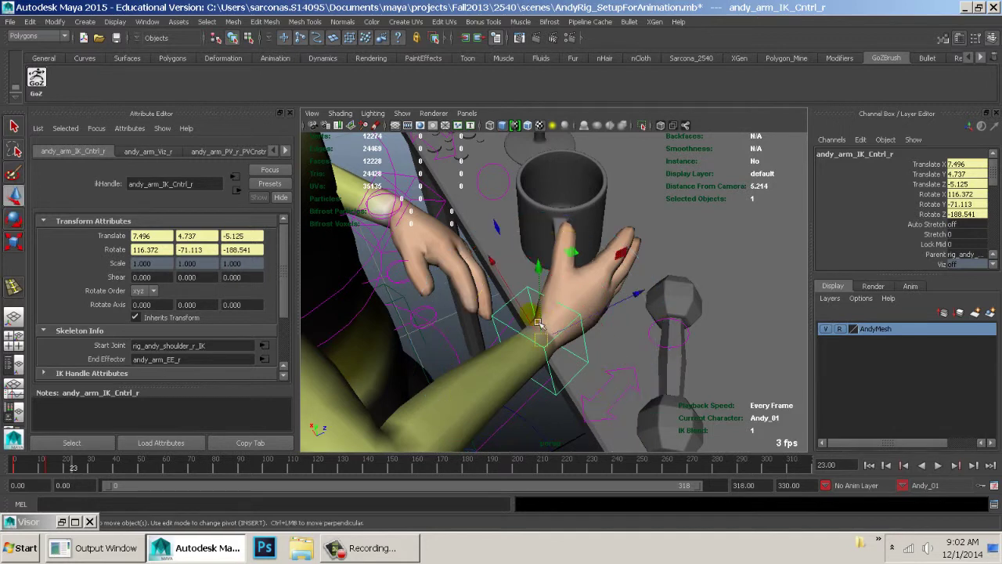
left_click_drag(532, 319, 486, 249)
left_click_drag(705, 337, 664, 285, "alt")
middle_click_drag(664, 286, 541, 293, "alt")
left_click_drag(541, 293, 666, 340, "alt")
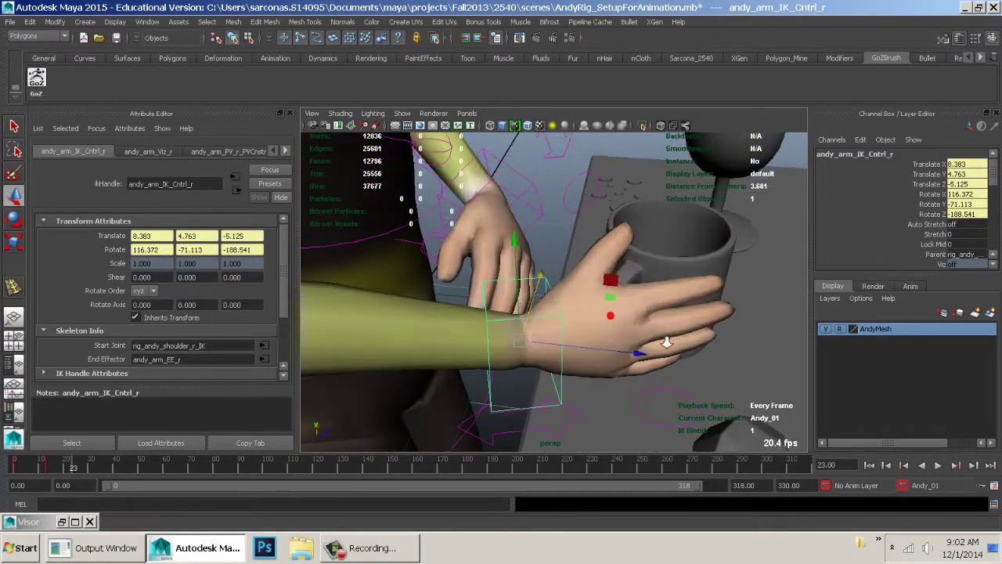
right_click_drag(666, 340, 683, 336, "alt")
left_click_drag(515, 274, 622, 350)
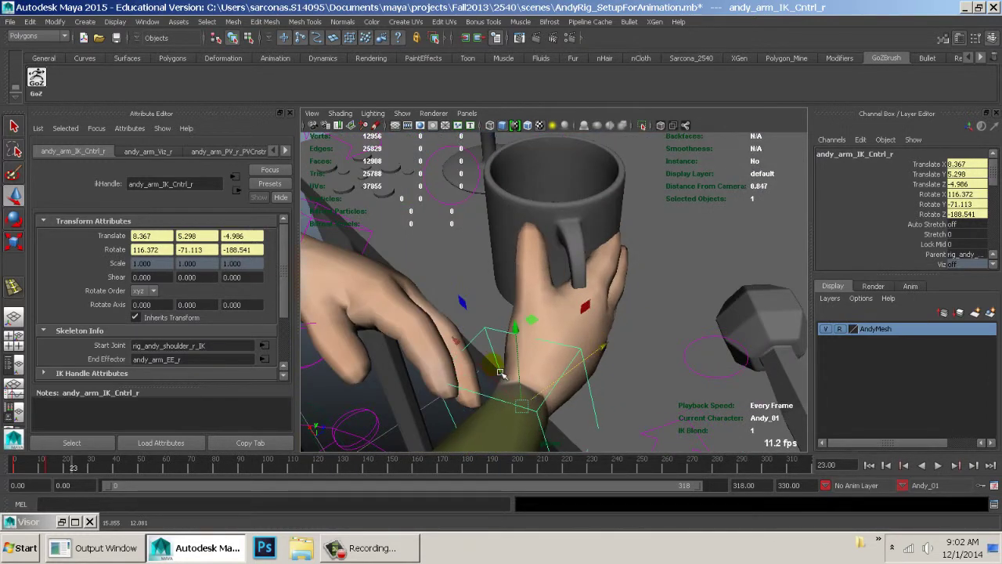
left_click_drag(500, 379, 512, 397)
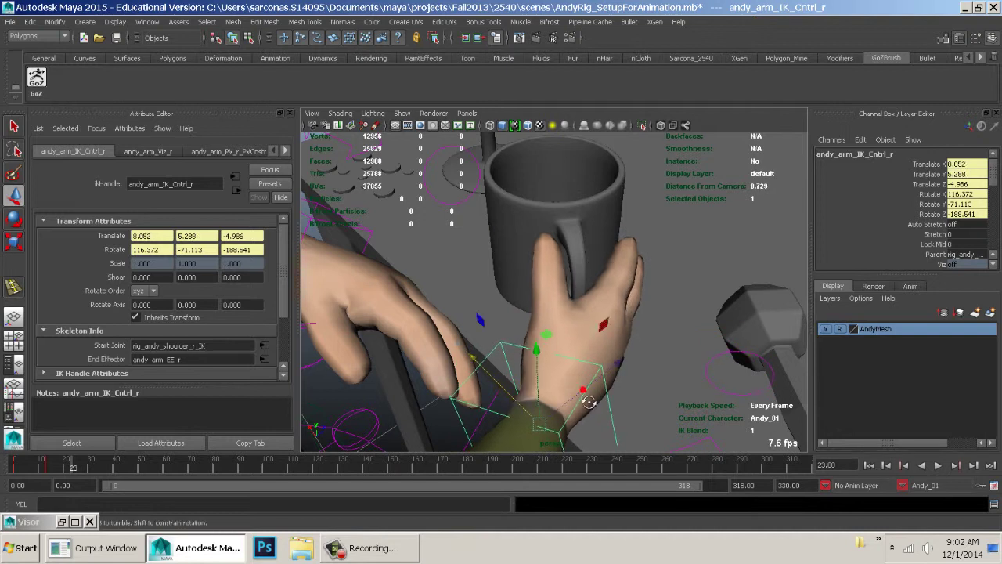
Refine the right hand's position beside the mug handle to about X 7.905, Y 4.826, Z -4.728.
left_click_drag(589, 401, 530, 394, "alt")
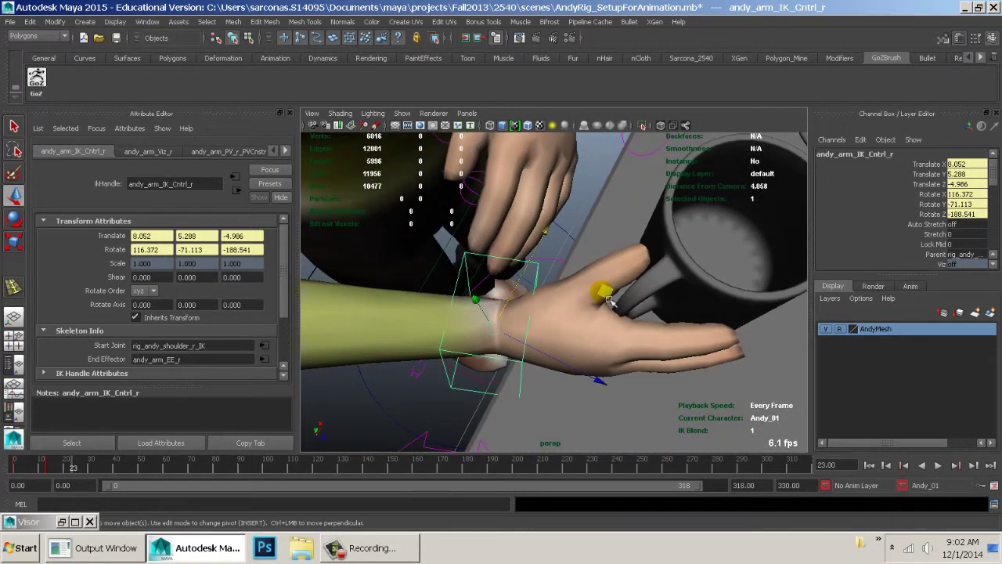
left_click_drag(610, 301, 540, 301)
left_click_drag(467, 286, 472, 244)
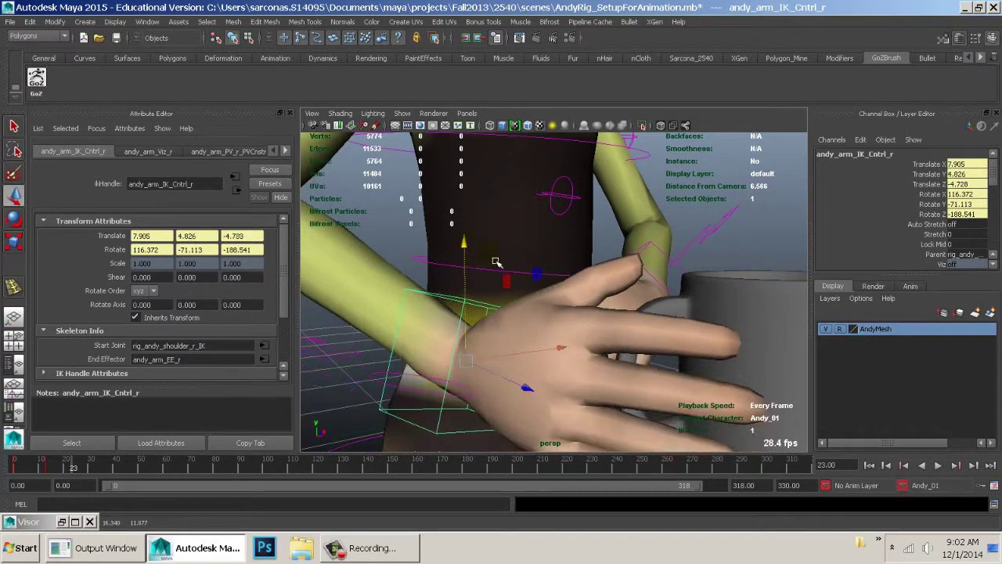
right_click_drag(590, 300, 496, 274, "alt")
left_click_drag(562, 289, 570, 368, "alt")
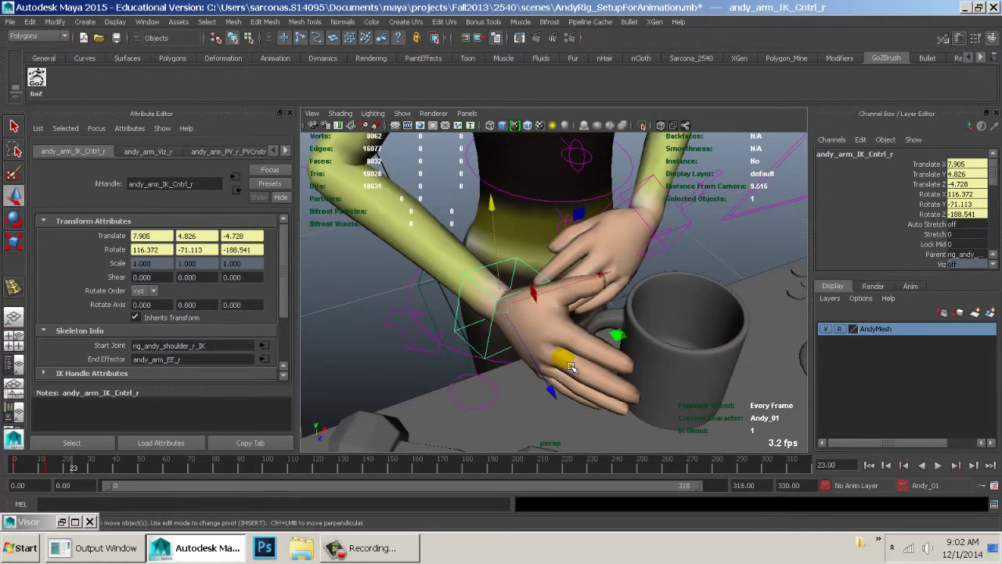
left_click_drag(504, 369, 542, 340, "alt")
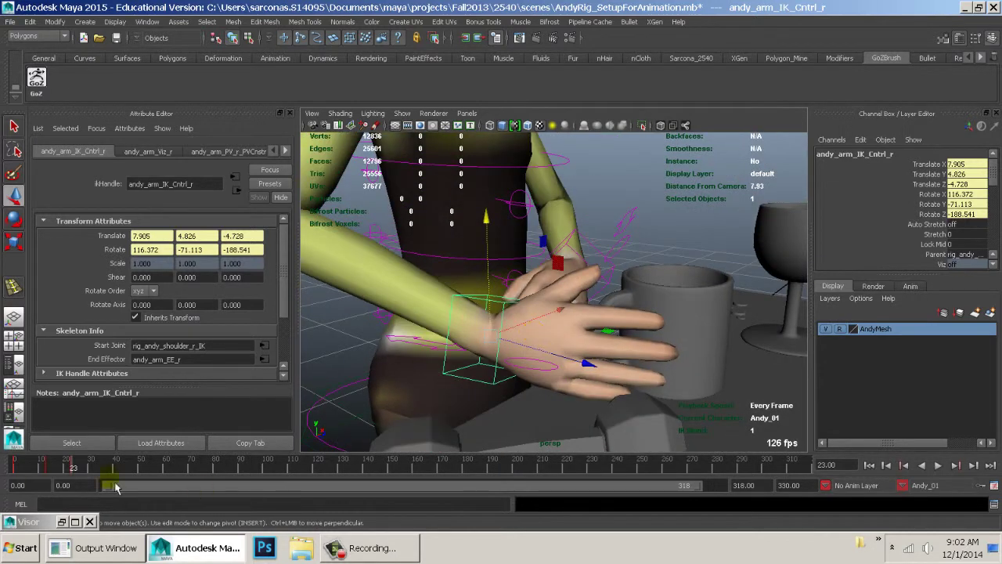
Scrub back to frame 23 and lower the left arm's IK control to about X -9.462, Y -7.514, Z 2.826.
key("alt+v")
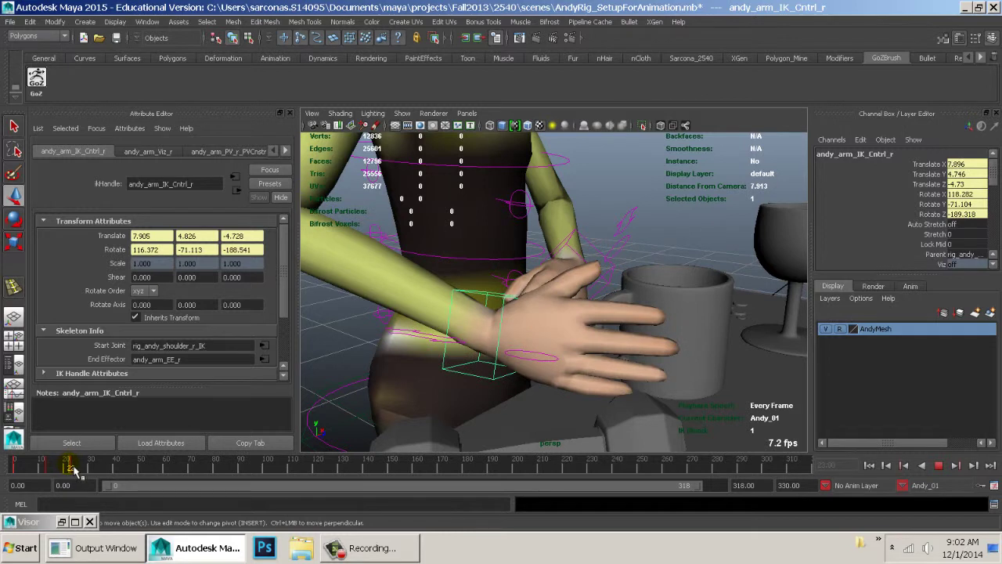
left_click_drag(611, 329, 540, 341, "alt")
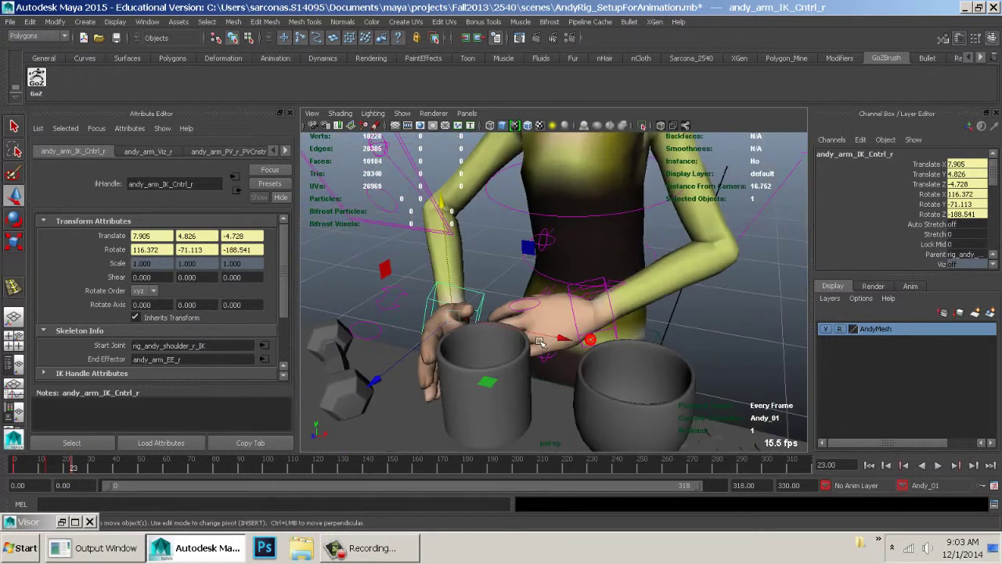
left_click(616, 341)
left_click_drag(615, 341, 553, 314, "alt")
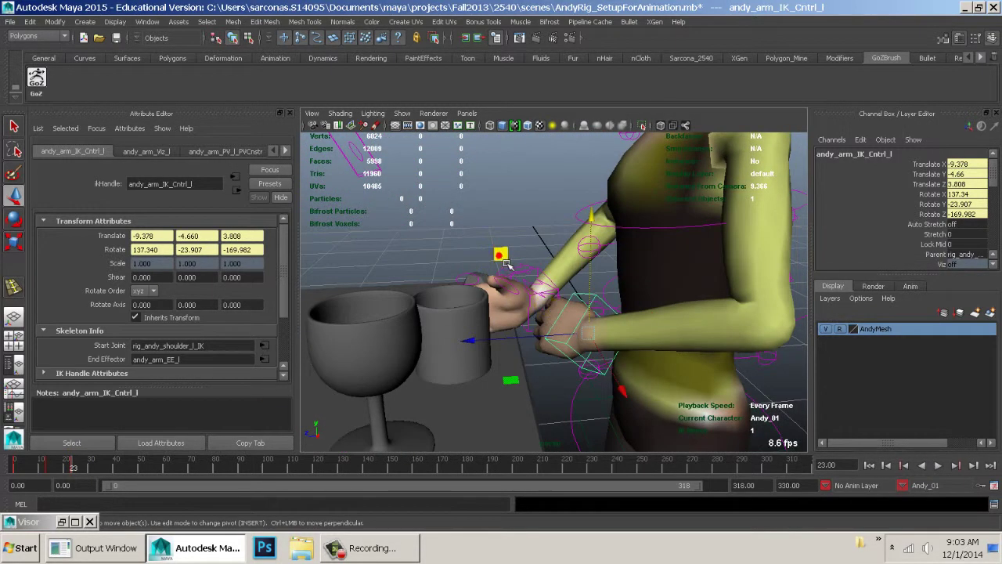
left_click_drag(507, 264, 583, 386)
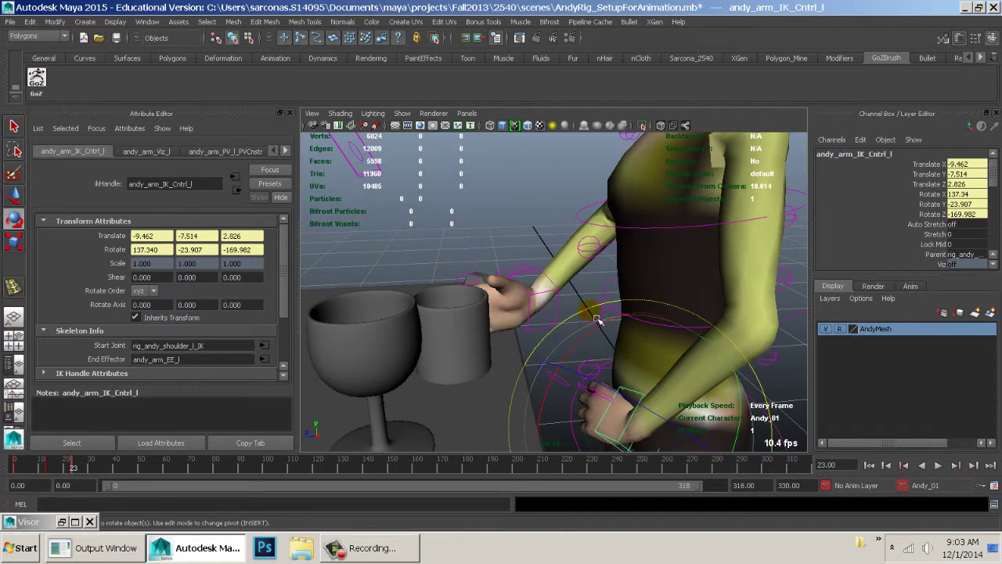
Rotate the left arm's IK control to about 47.001, -22.304, -112.306 and move it to about X -8.406, Y -7.923, Z 2.403.
left_click_drag(597, 320, 533, 398)
left_click_drag(689, 425, 707, 373, "alt")
key("w")
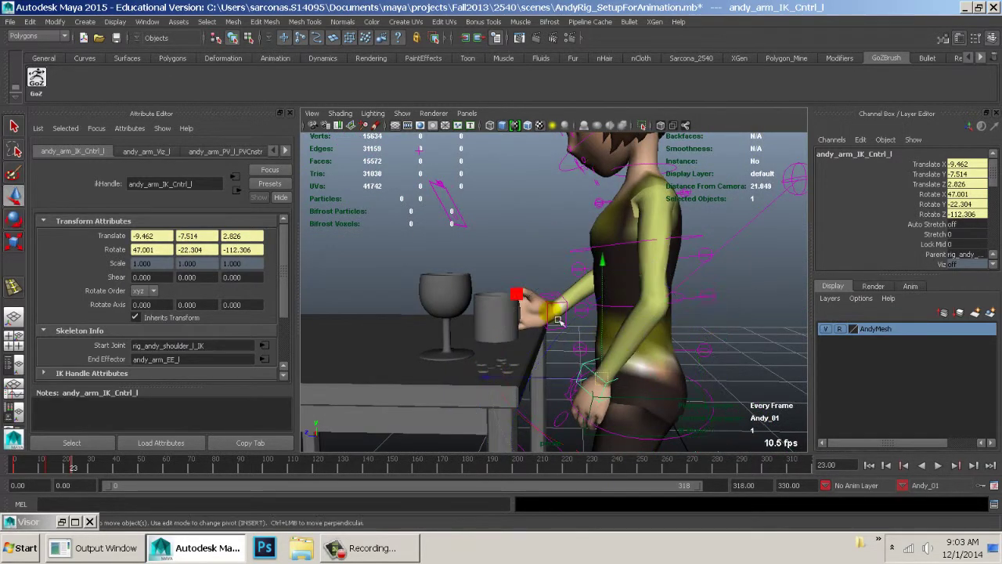
left_click_drag(517, 297, 655, 410)
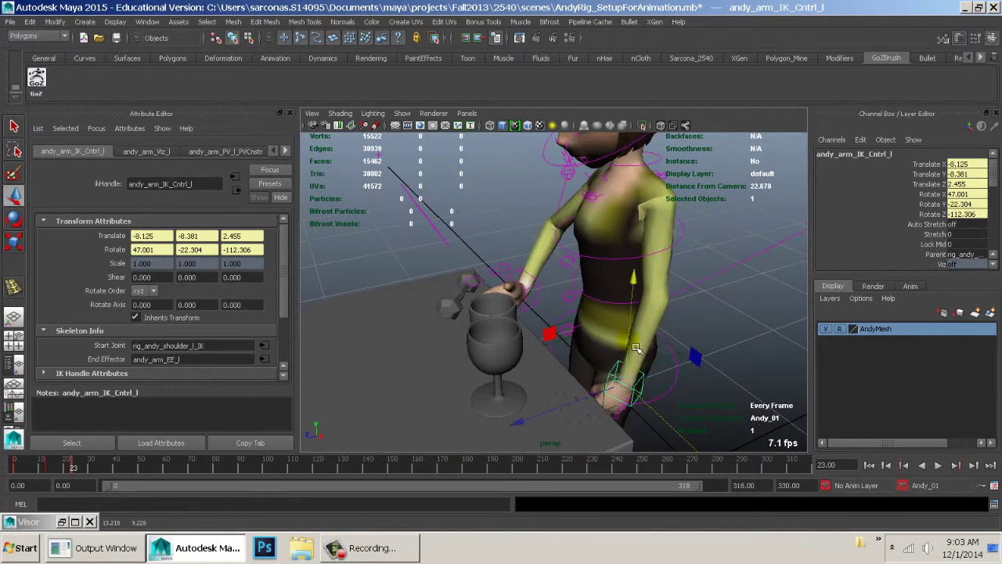
left_click_drag(635, 348, 727, 352)
left_click_drag(748, 392, 750, 394)
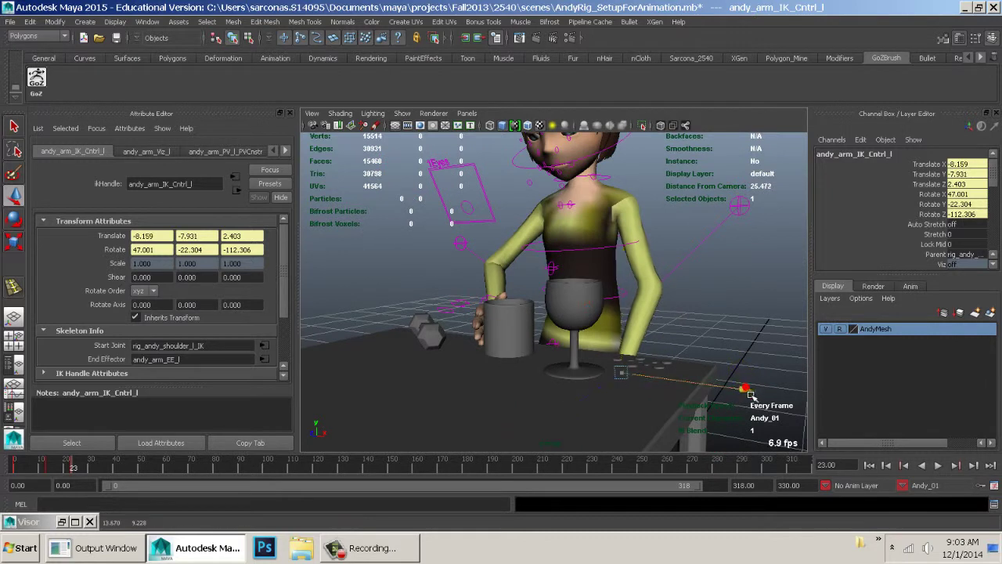
left_click_drag(755, 360, 673, 392, "alt")
Rotate the left arm's IK control to about 28.298, -19.502, -110.672 so the hand hangs beside the hip.
key("e")
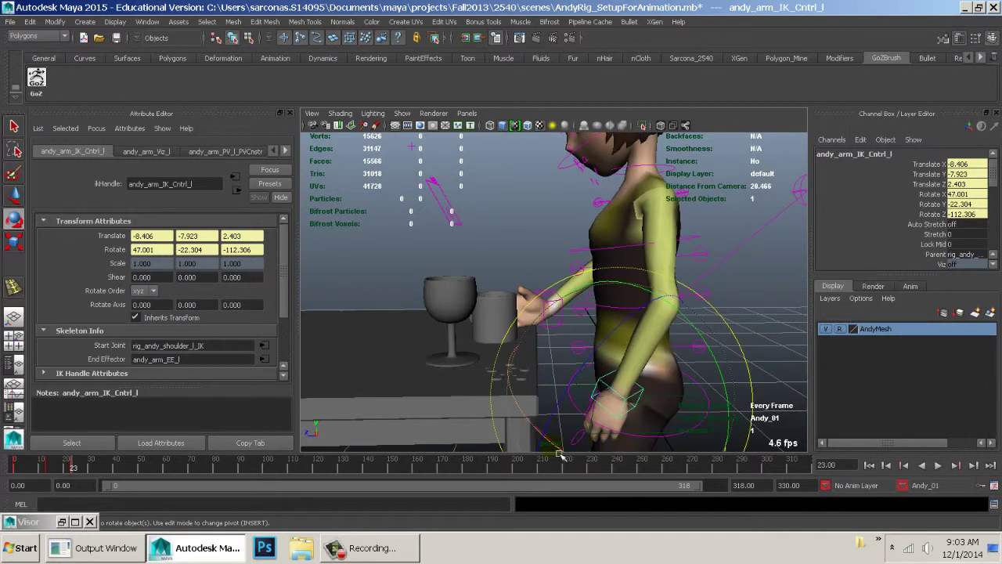
left_click_drag(559, 452, 611, 463)
left_click_drag(678, 445, 702, 421, "alt")
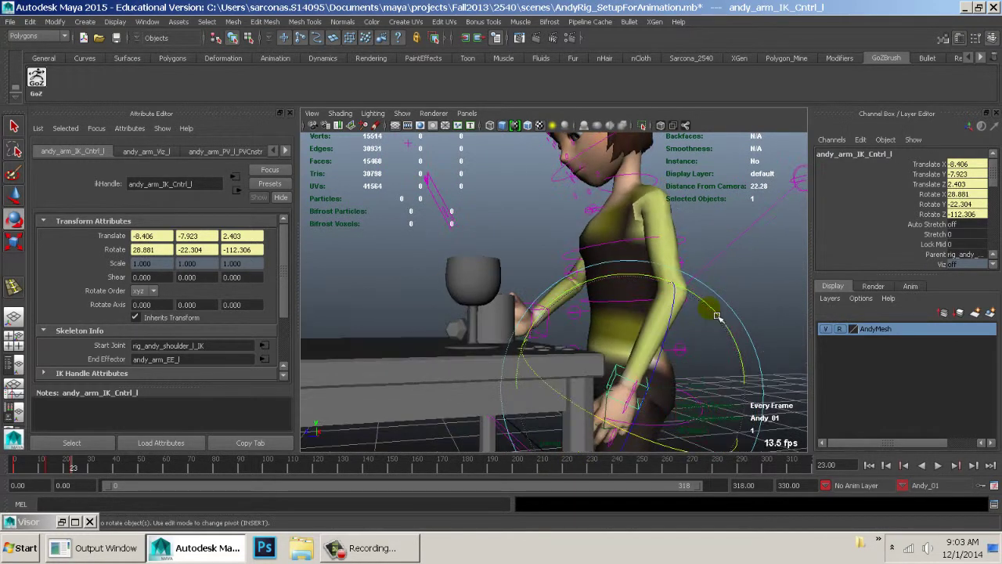
left_click_drag(718, 317, 554, 362)
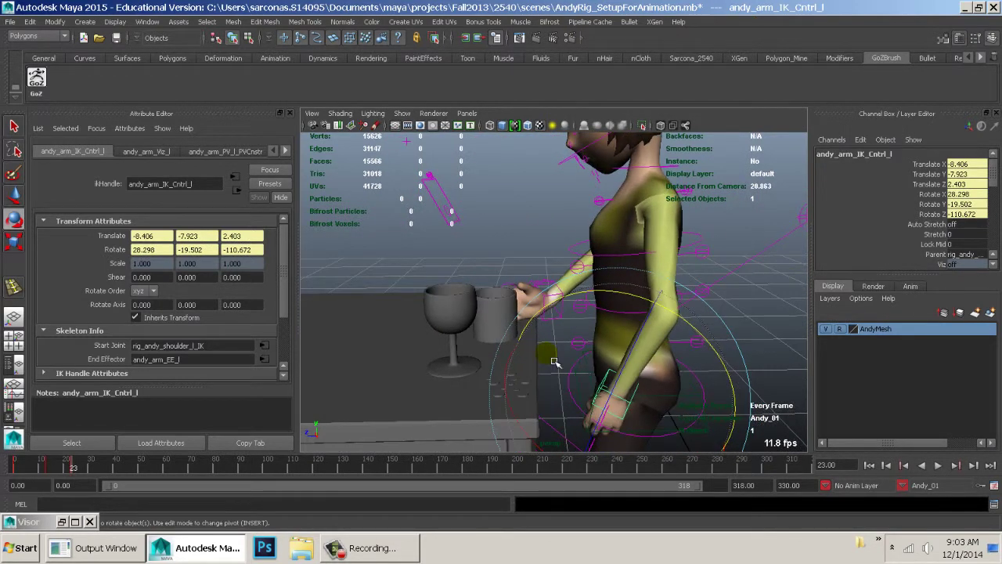
Play and scrub the opening frames up to frame 25 to examine both arms' motion from several angles.
left_click_drag(566, 365, 603, 378, "alt")
left_click_drag(74, 471, 35, 468)
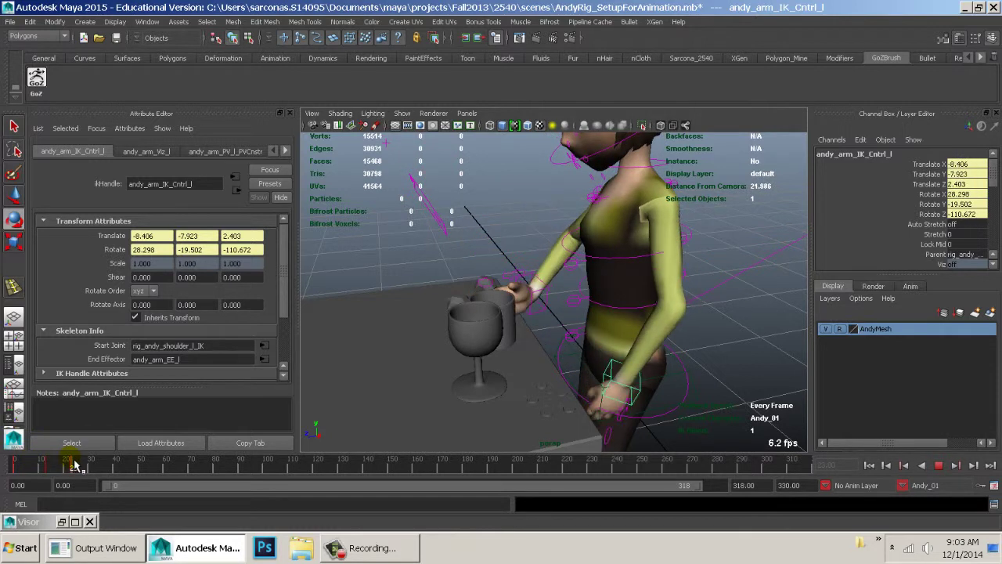
key("alt+v")
left_click_drag(392, 376, 483, 407, "alt")
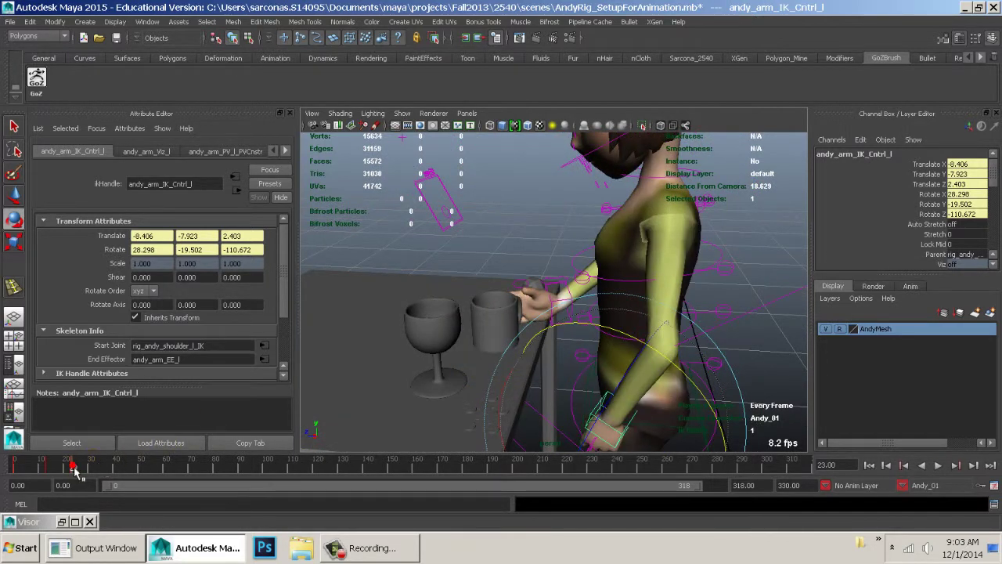
key("alt+v")
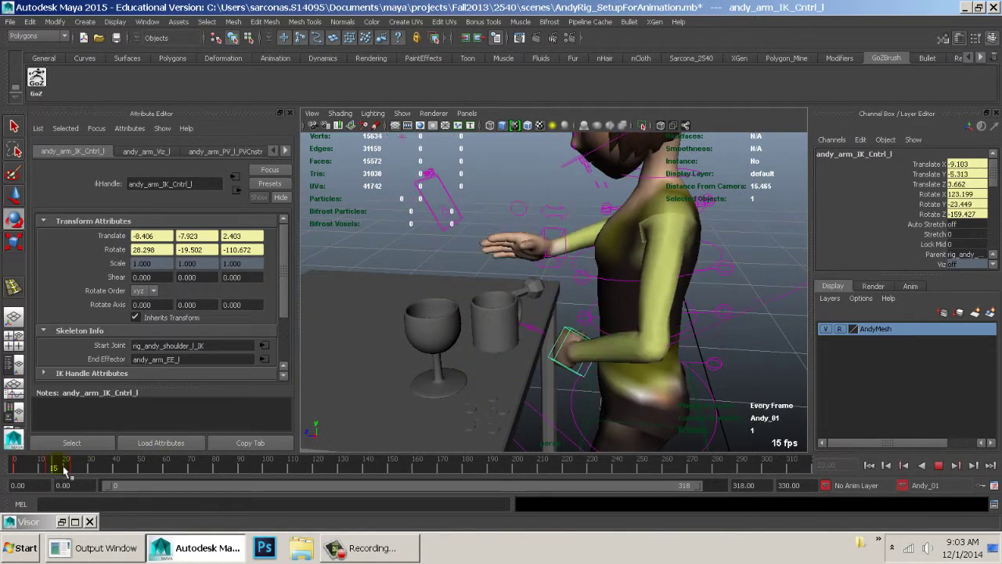
key("alt+v")
left_click_drag(438, 376, 642, 384, "alt")
right_click_drag(642, 384, 671, 384, "alt")
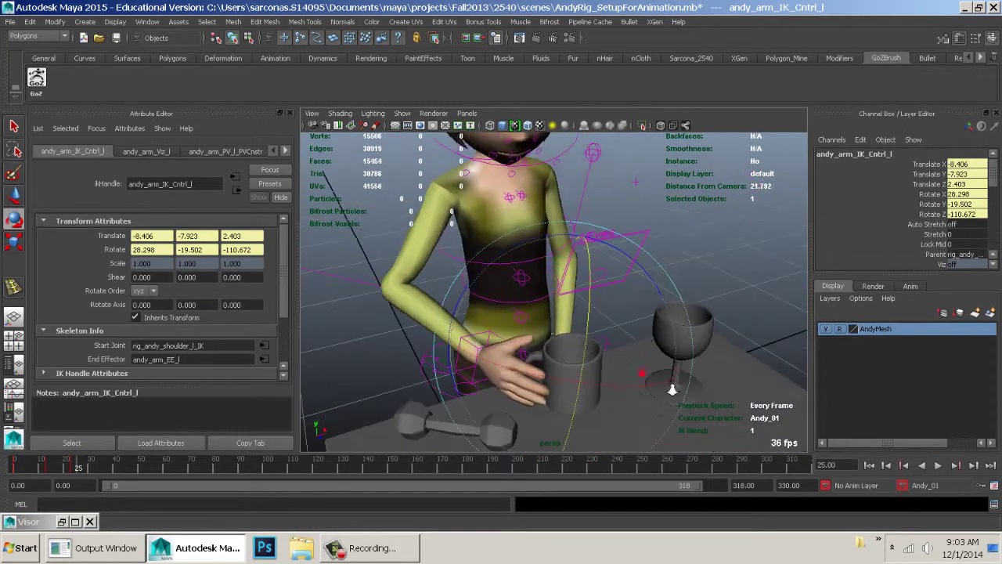
At frame 30, curl the finger joints of the right hand to 6.8 around the mug handle.
left_click_drag(671, 385, 711, 407, "alt")
right_click_drag(681, 381, 719, 381, "alt")
key("e")
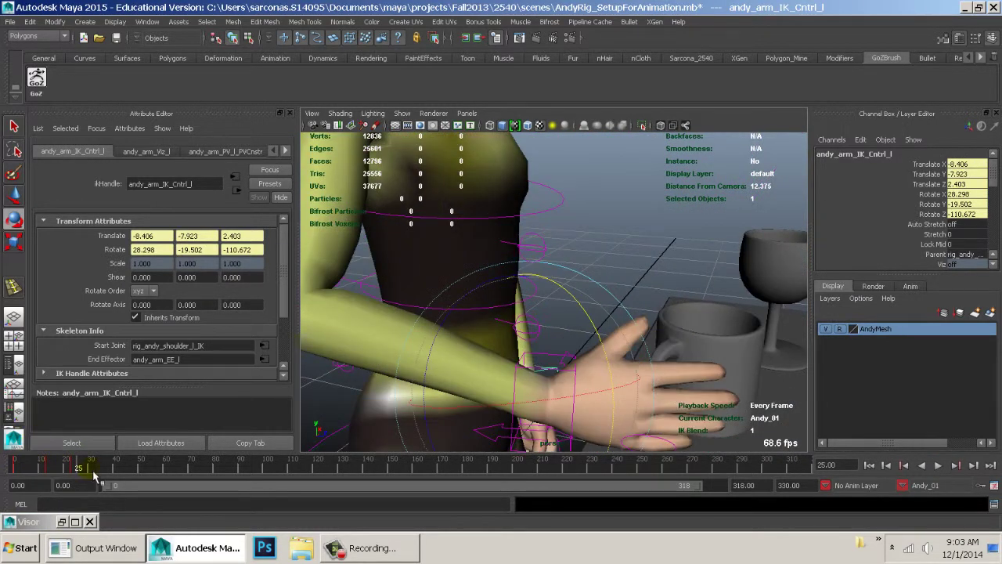
right_click_drag(501, 379, 595, 362, "alt")
left_click_drag(501, 333, 543, 351, "alt")
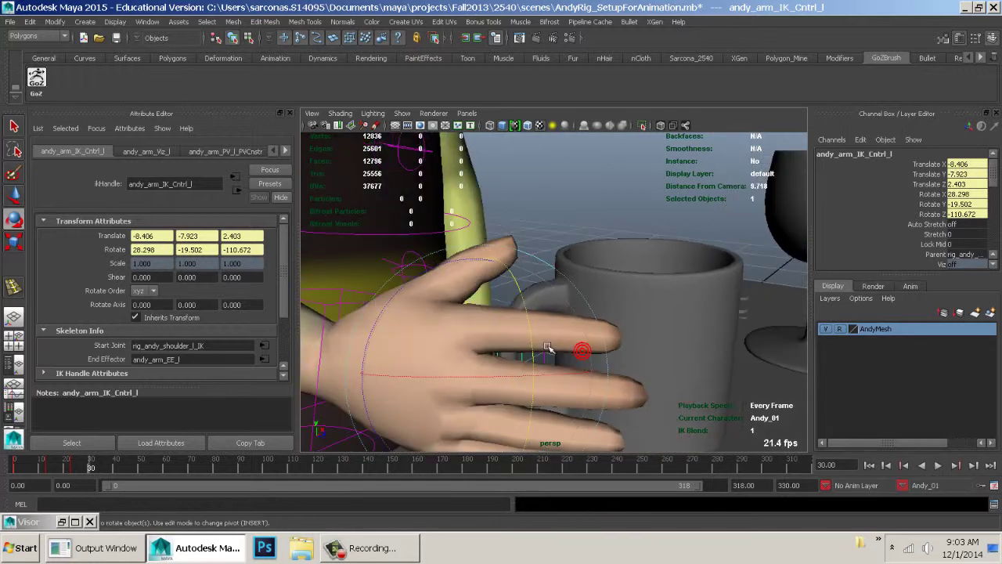
middle_click_drag(485, 345, 569, 309, "alt")
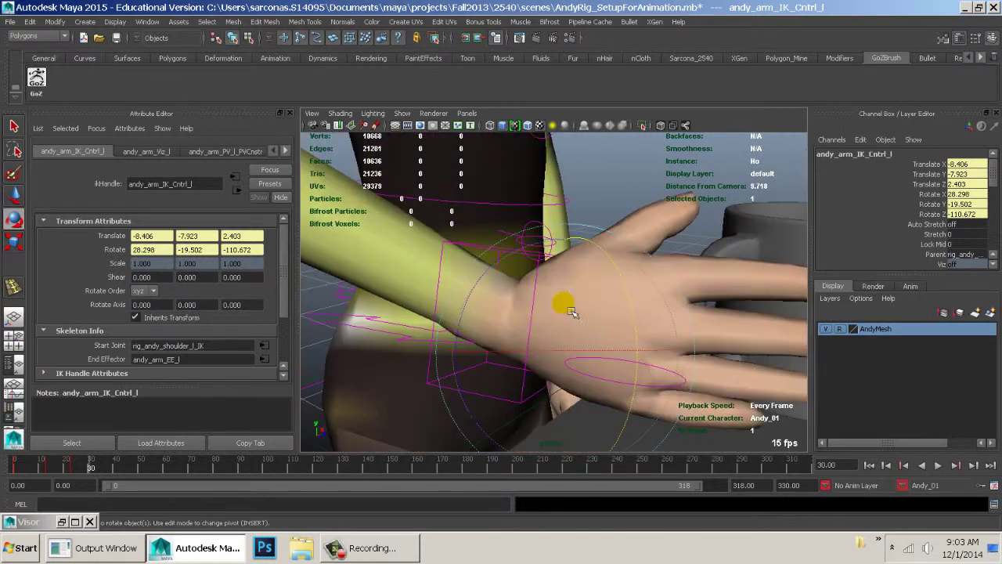
key("q")
left_click(593, 382)
left_click_drag(934, 182, 943, 245)
middle_click_drag(707, 264, 620, 265, "alt")
left_click_drag(617, 264, 626, 332, "alt")
middle_click_drag(627, 333, 624, 294, "alt")
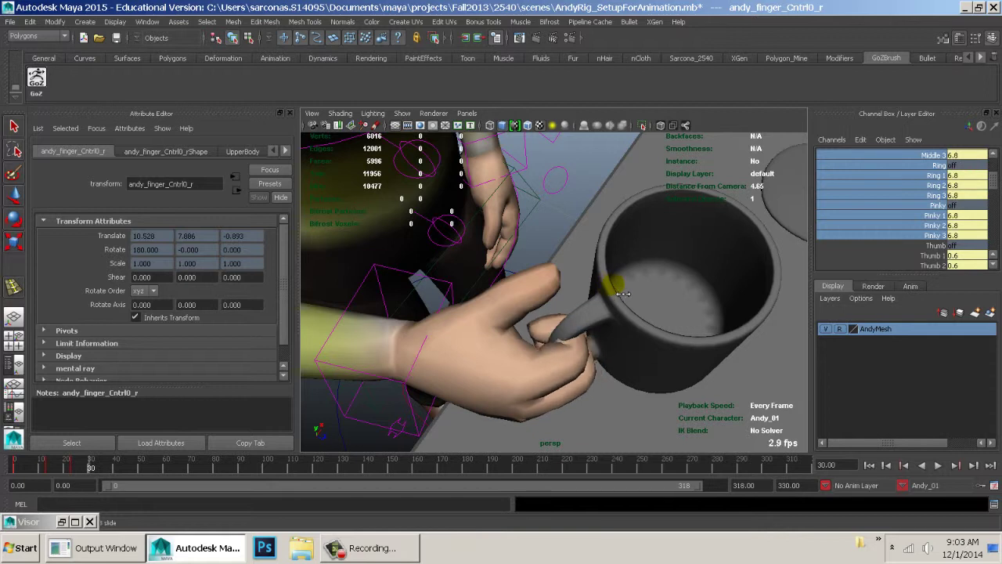
Set the right hand's All Spread to -8.8 to draw the fingers together.
left_click_drag(642, 291, 585, 260, "alt")
scroll(928, 237, "down", 3)
left_click(931, 248)
middle_click_drag(647, 249, 623, 252)
left_click_drag(623, 253, 452, 247, "alt")
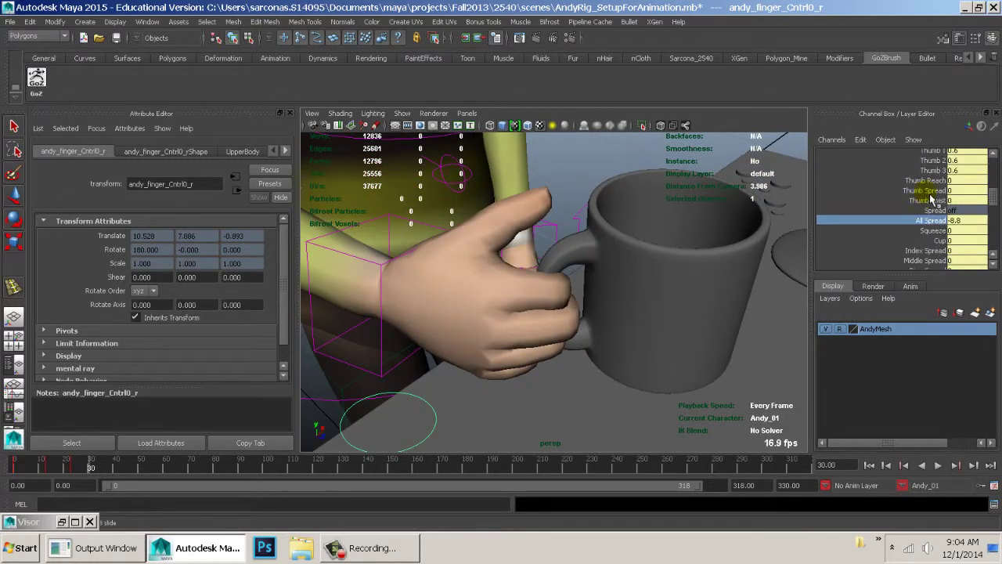
Set the right hand's Thumb 1, 2 and 3 to 2, Thumb Reach to 2.2 and Thumb Twist to 10.
left_click_drag(932, 176, 939, 197)
middle_click_drag(633, 212, 665, 224)
left_click_drag(665, 224, 690, 288, "alt")
left_click(927, 206)
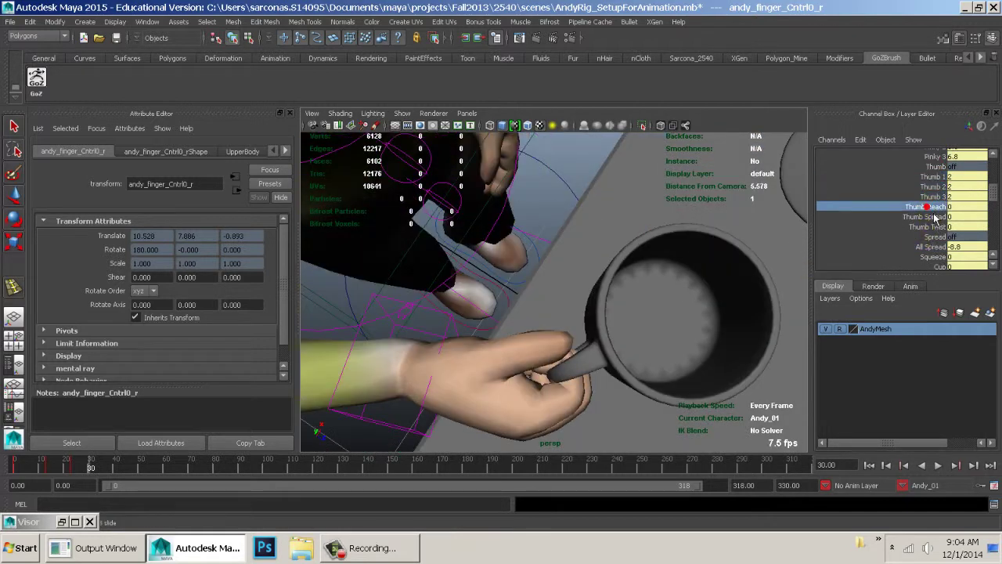
middle_click_drag(677, 269, 720, 282)
left_click(916, 225)
mouse_move(724, 279)
left_mouse_down("alt")
mouse_move(762, 247)
mouse_move(720, 239)
mouse_move(694, 217)
left_mouse_up("alt")
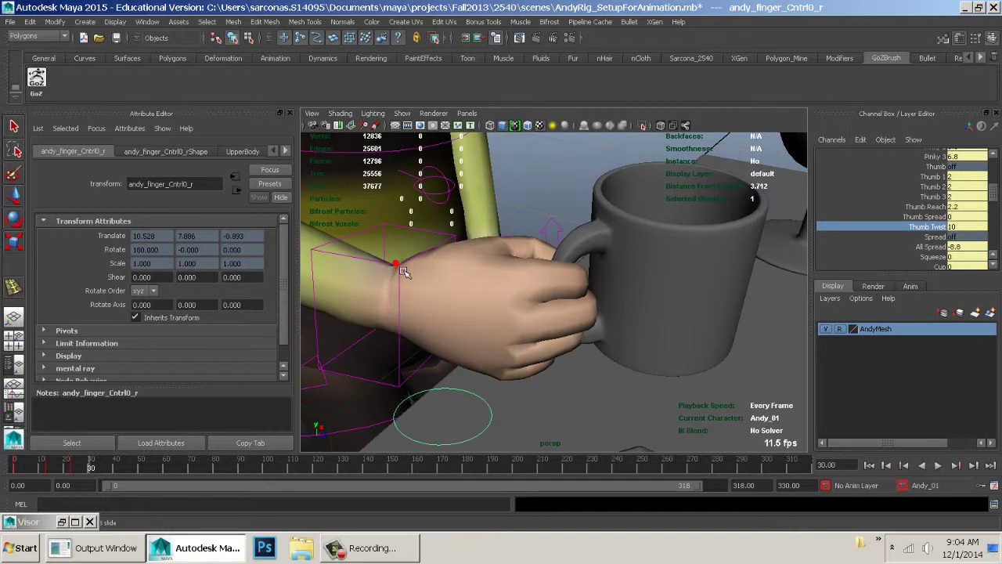
Move the right arm's IK control to about 8.044, 4.811, -4.890 and rotate it to about 123.266, -69.559, -197.739 at the mug handle.
left_click(402, 271)
left_click_drag(403, 271, 462, 362, "alt")
key("w")
left_click_drag(469, 361, 517, 302, "alt")
key("e")
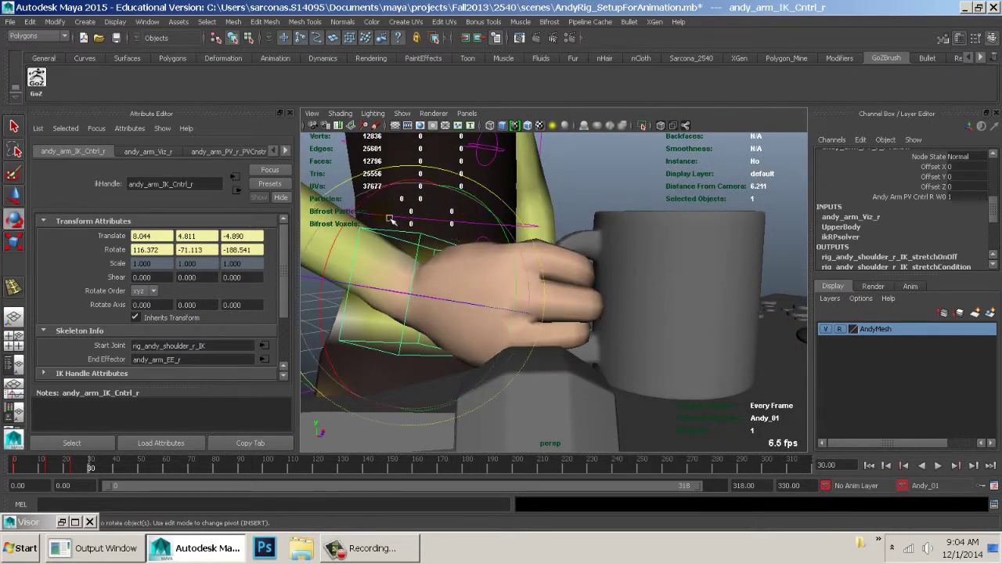
left_click_drag(361, 191, 595, 255)
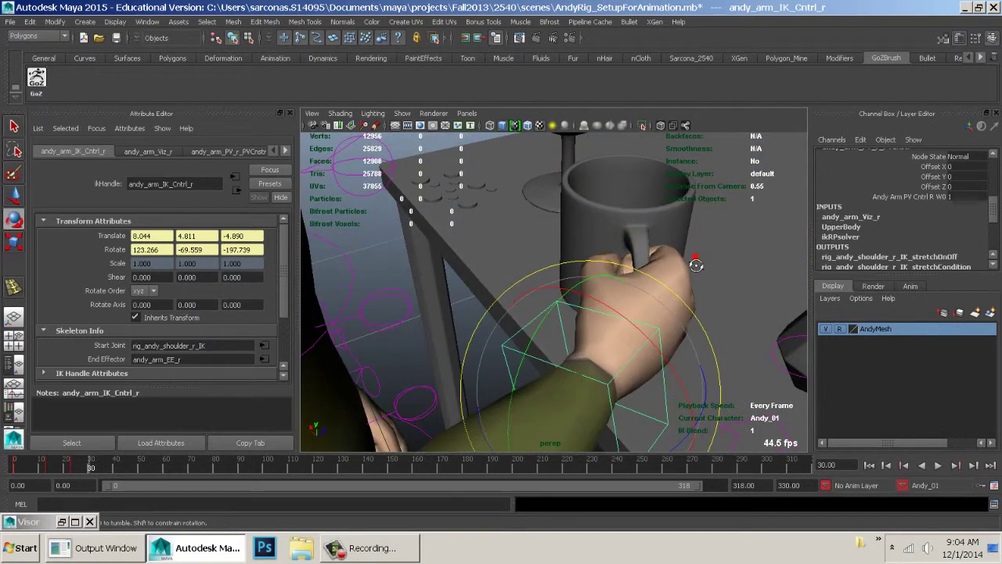
left_click_drag(696, 265, 651, 273, "alt")
right_click_drag(651, 273, 565, 150, "alt")
left_click_drag(647, 271, 573, 307, "alt")
right_click_drag(573, 307, 621, 329, "alt")
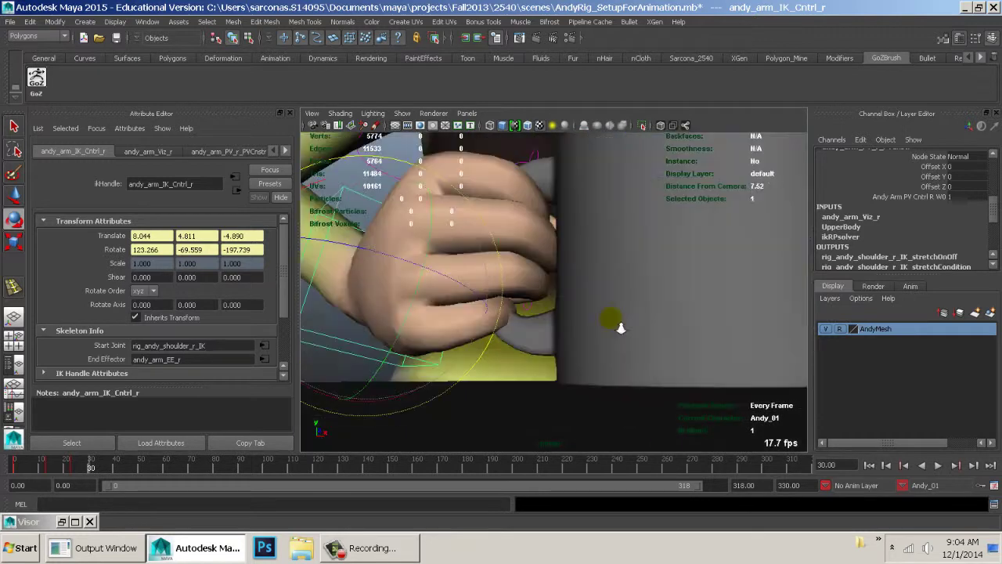
left_click_drag(621, 328, 311, 327, "alt")
Set the right hand's Pinky Spread to -10 on its finger control.
left_click(341, 337)
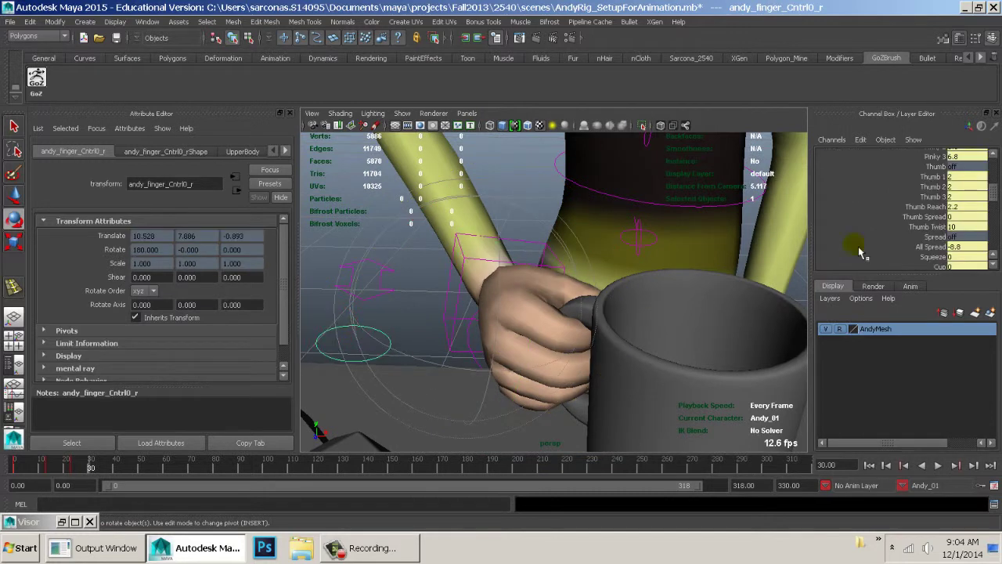
scroll(869, 239, "up", 2)
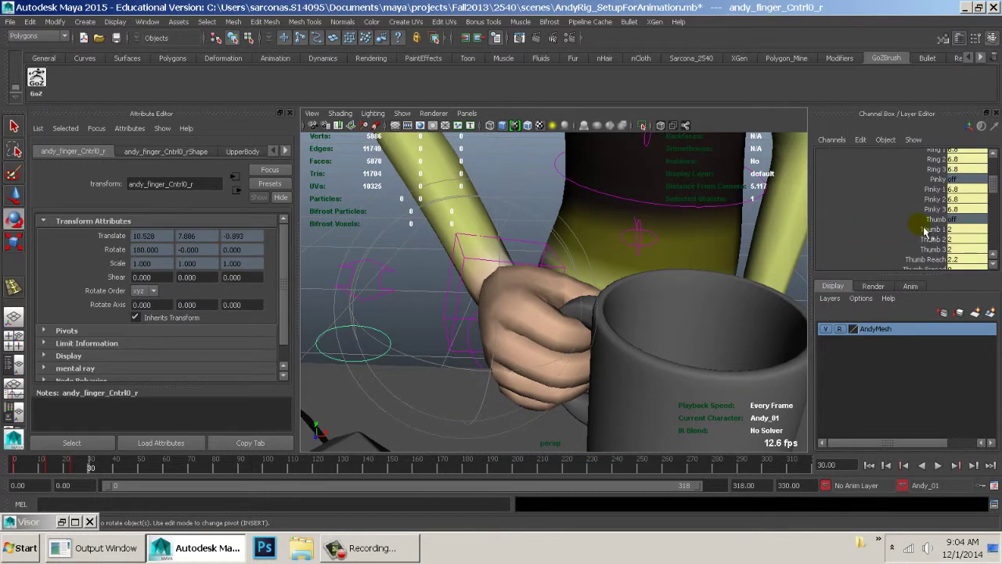
scroll(930, 220, "down", 5)
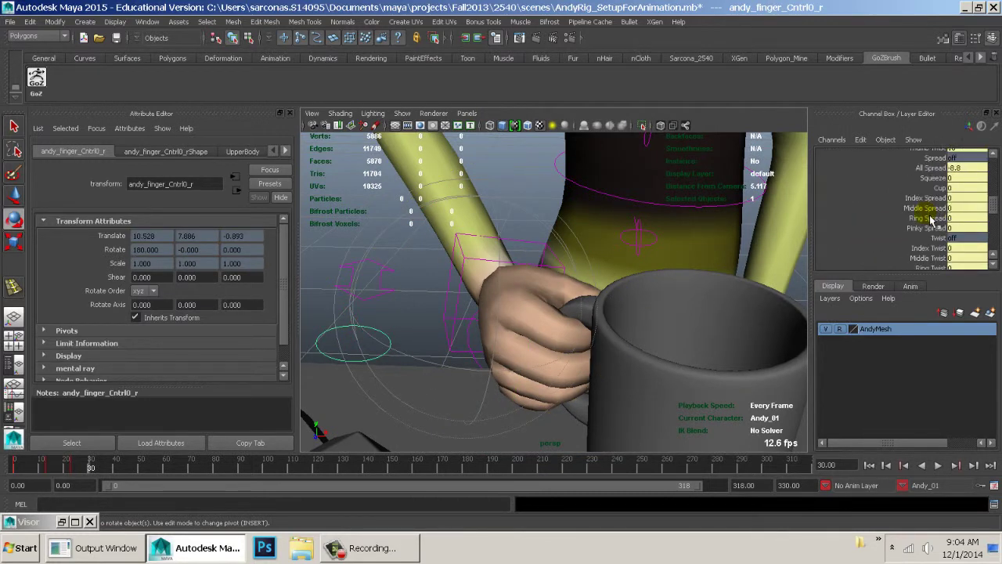
scroll(930, 223, "up", 1)
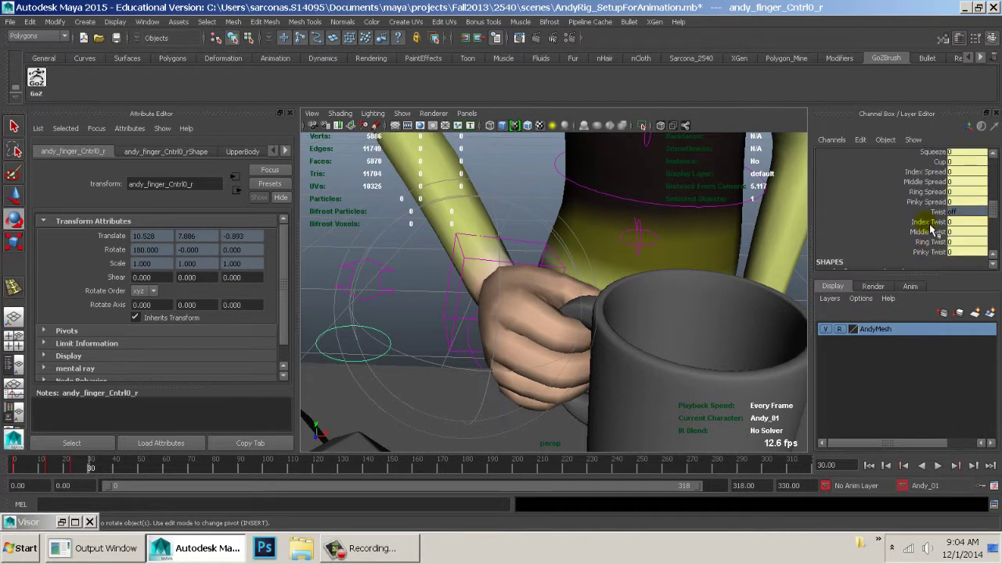
left_click(924, 201)
left_click_drag(650, 235, 673, 215, "alt")
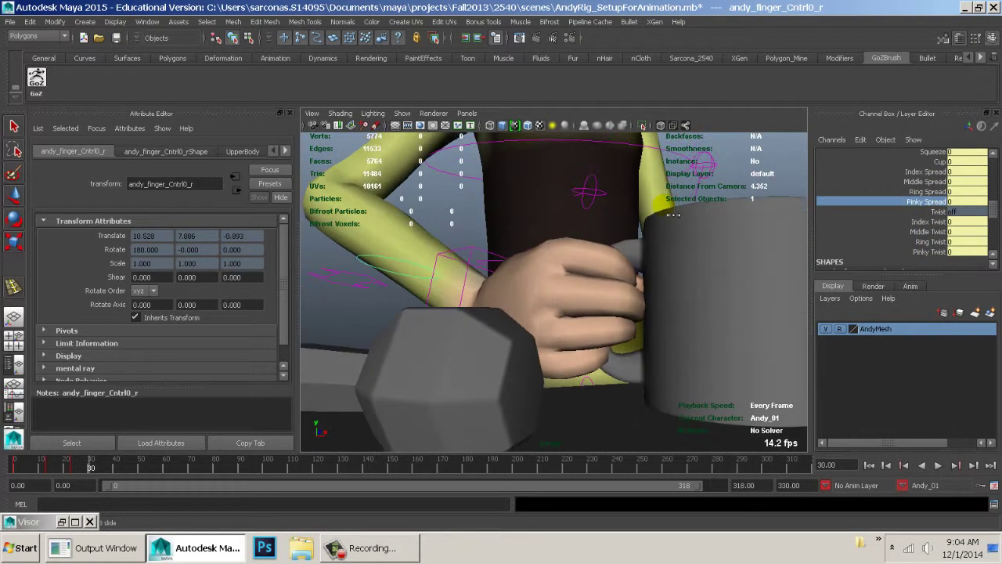
middle_click_drag(687, 218, 619, 227)
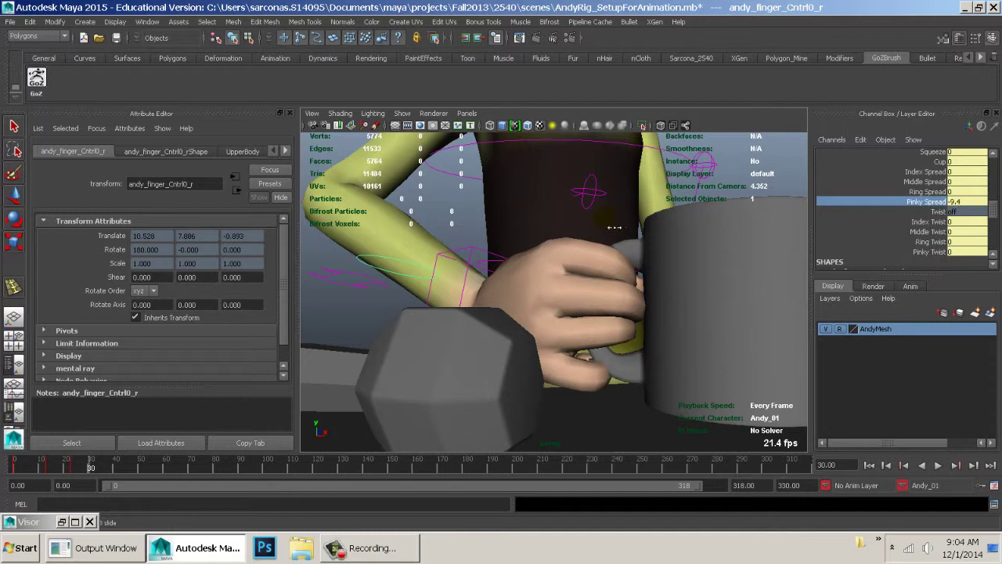
left_click_drag(687, 238, 699, 234, "alt")
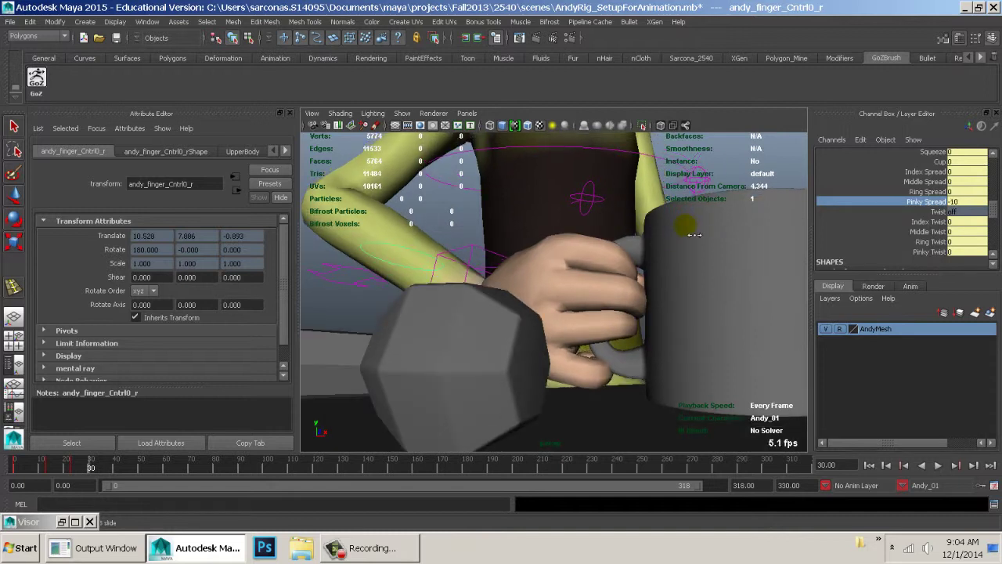
Set the right hand's Ring Spread to -3 and Middle Spread to -1.4.
scroll(910, 228, "up", 1)
left_click(928, 218)
middle_click_drag(746, 244, 662, 258)
left_click_drag(651, 256, 726, 263, "alt")
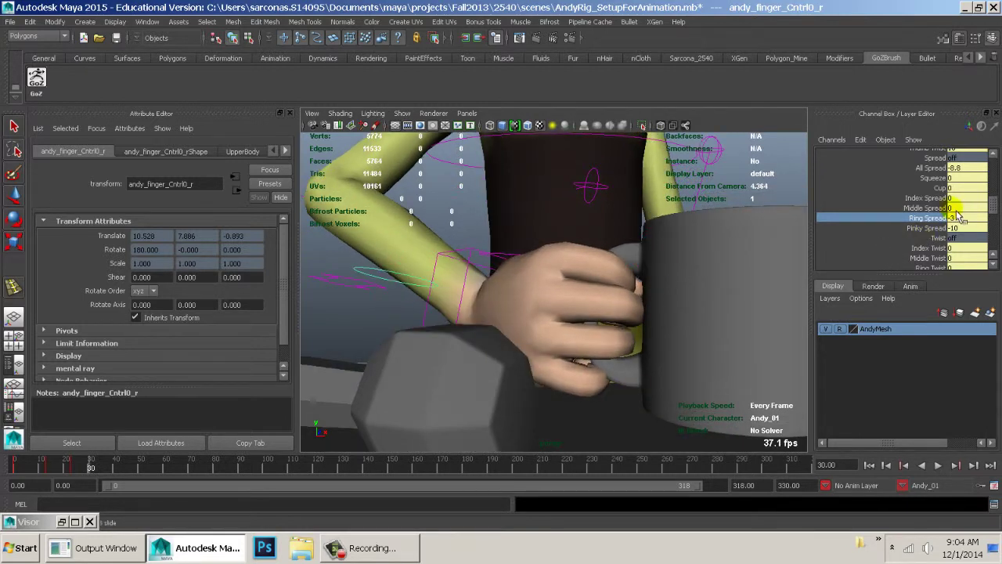
left_click(928, 208)
middle_click_drag(758, 251, 743, 257)
left_click_drag(648, 260, 668, 268, "alt")
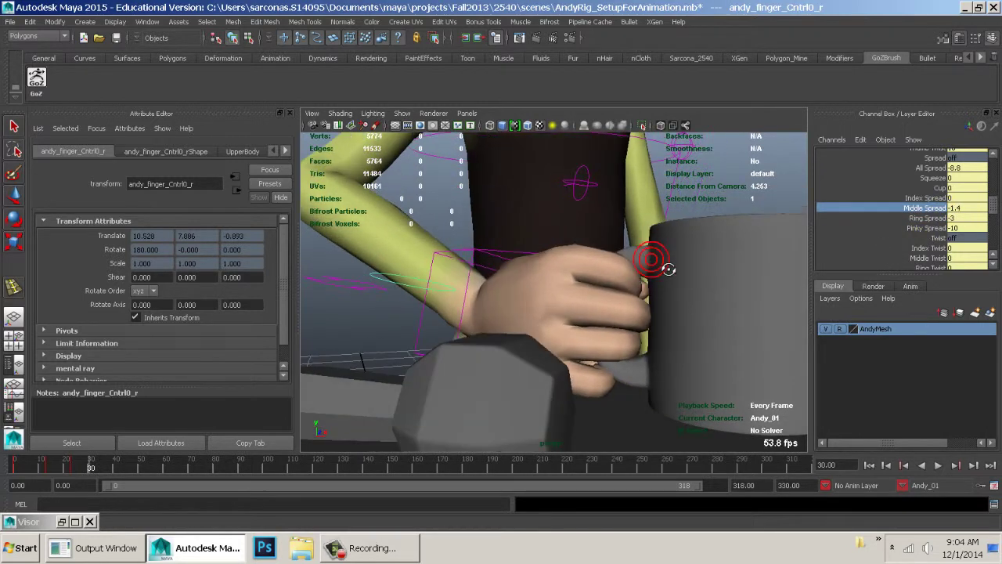
Adjust the right hand's Pinky Spread to about -9.6 and curl Pinky 1, 2 and 3 to 8.
left_click(934, 227)
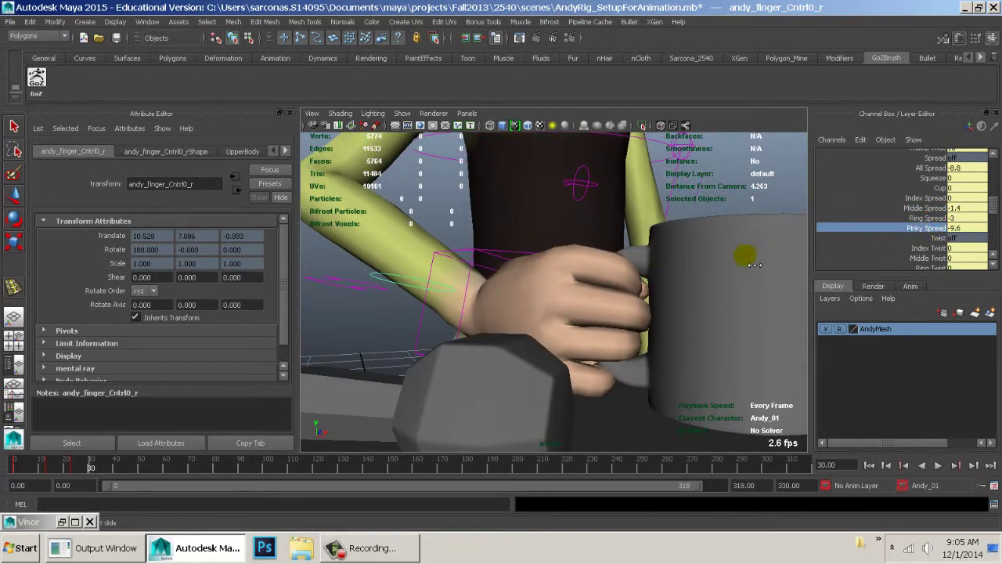
left_click_drag(746, 269, 713, 282, "alt")
scroll(936, 212, "down", 5)
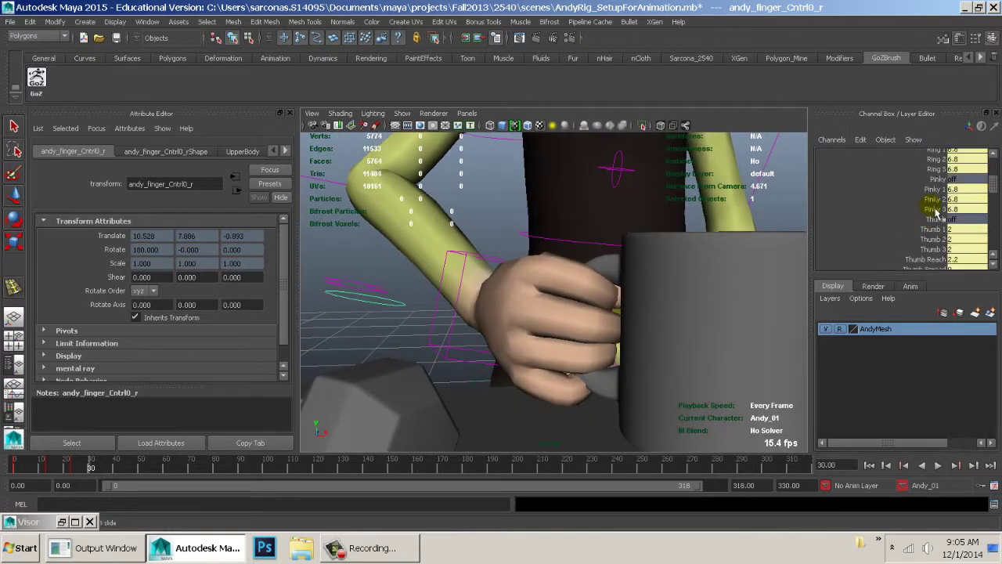
left_click_drag(937, 202, 936, 209)
middle_click_drag(732, 235, 742, 239)
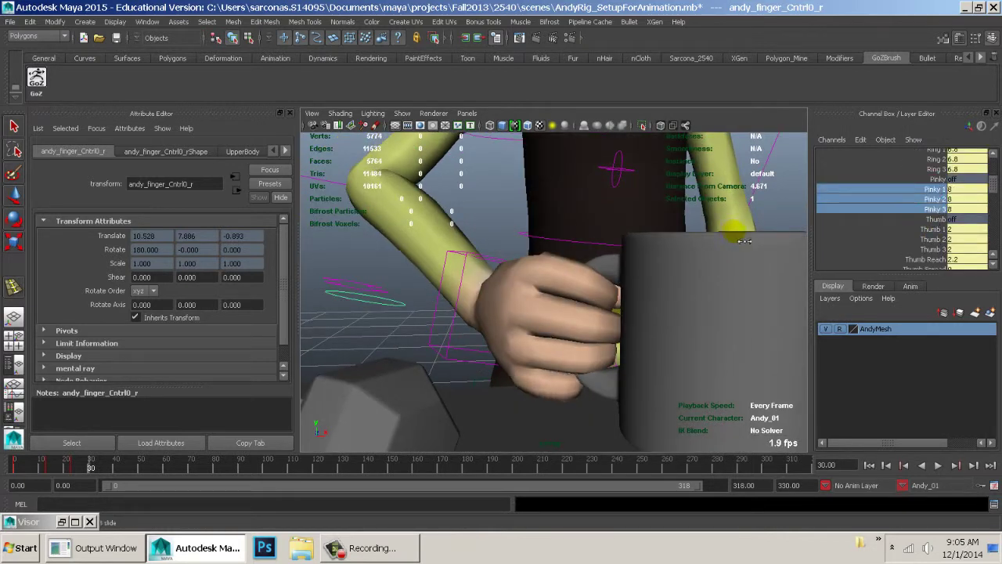
left_click_drag(744, 240, 617, 288, "alt")
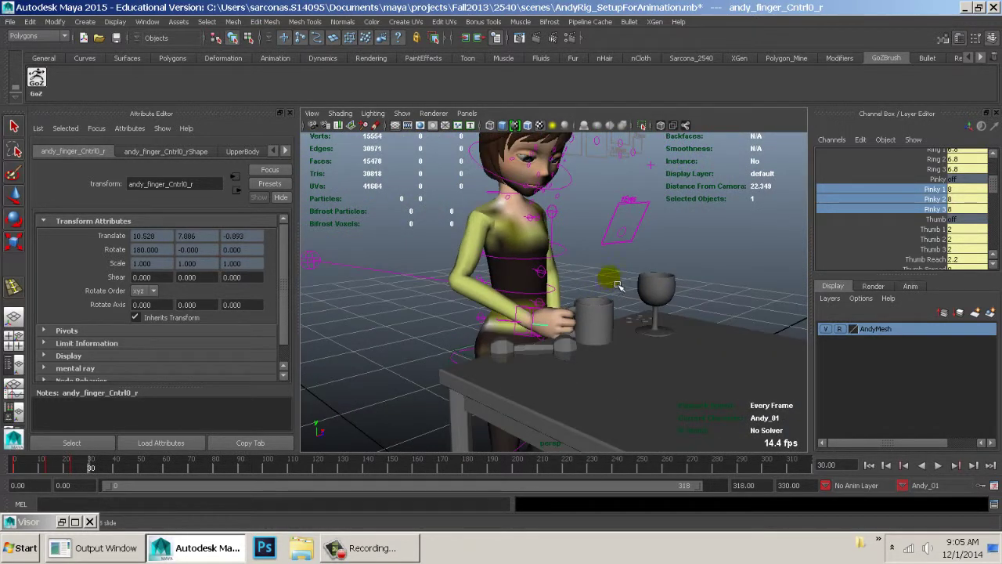
Key the character's mug-gripping pose at frame 30 and clear the selection.
left_click(405, 337)
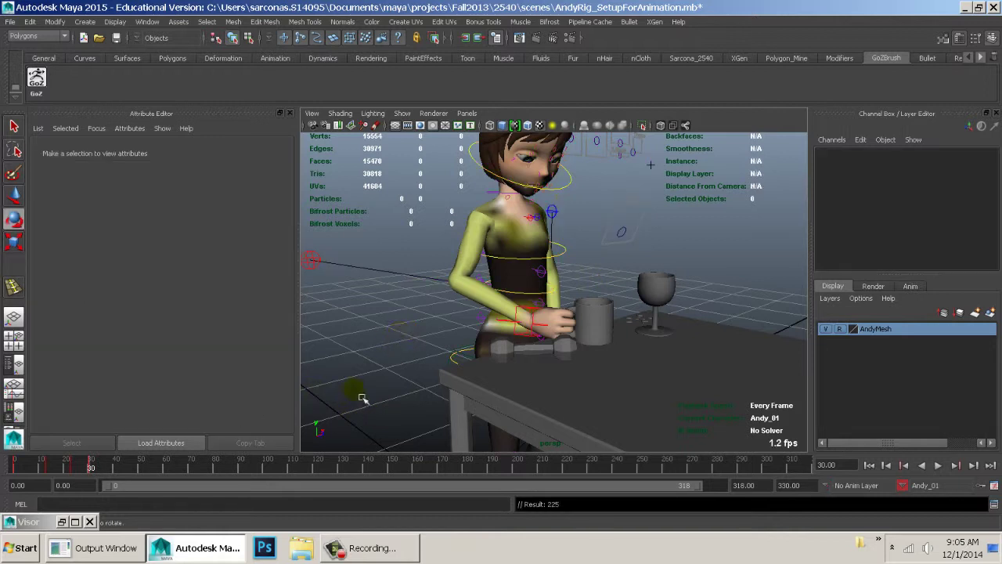
left_click_drag(411, 354, 407, 385, "alt")
right_click_drag(407, 385, 503, 416, "alt")
left_click_drag(503, 415, 478, 398, "alt")
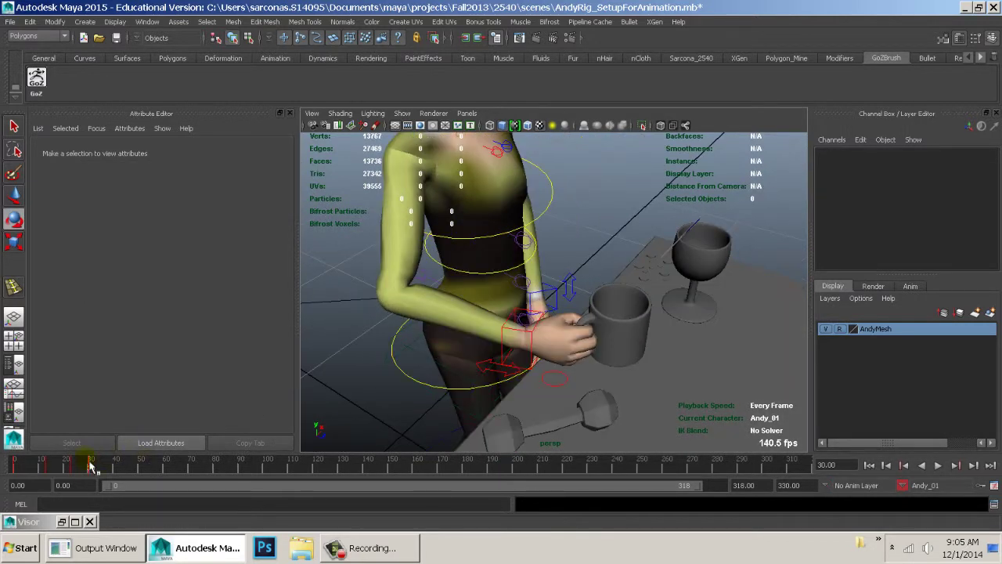
Scrub the frames just before frame 30 and examine from several angles how the right hand closes on the mug handle.
key("alt+v")
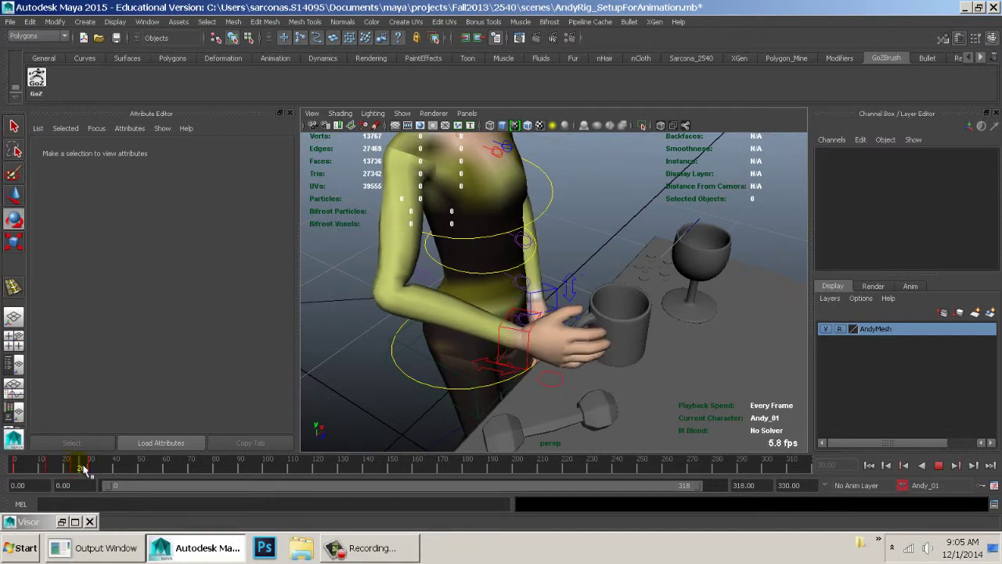
left_click_drag(494, 379, 431, 394, "alt")
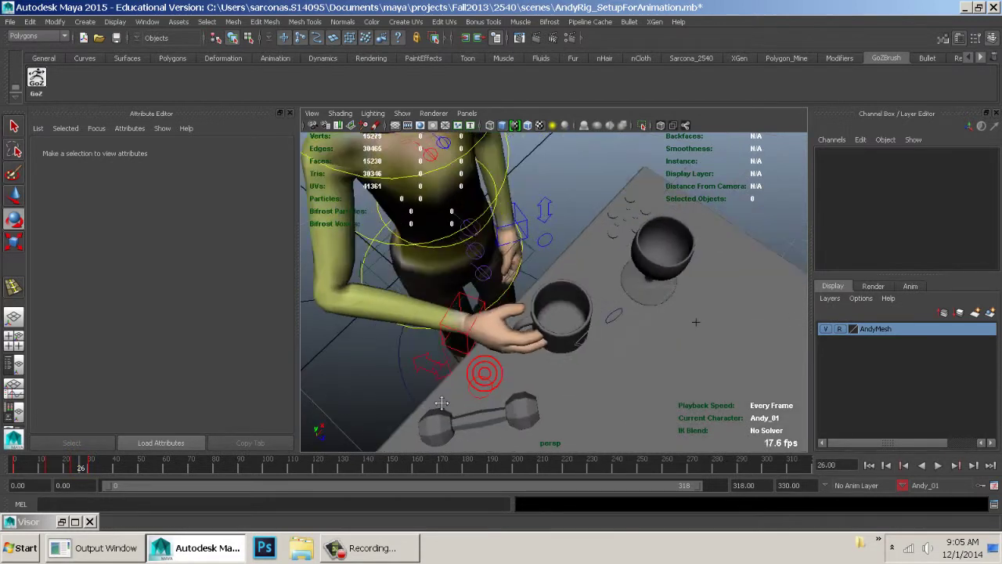
right_click_drag(432, 394, 682, 392, "alt")
left_click_drag(682, 393, 675, 415, "alt")
middle_click_drag(652, 415, 675, 402, "alt")
left_click_drag(82, 467, 84, 468)
left_click_drag(511, 392, 362, 305, "alt")
right_click_drag(624, 360, 403, 337, "alt")
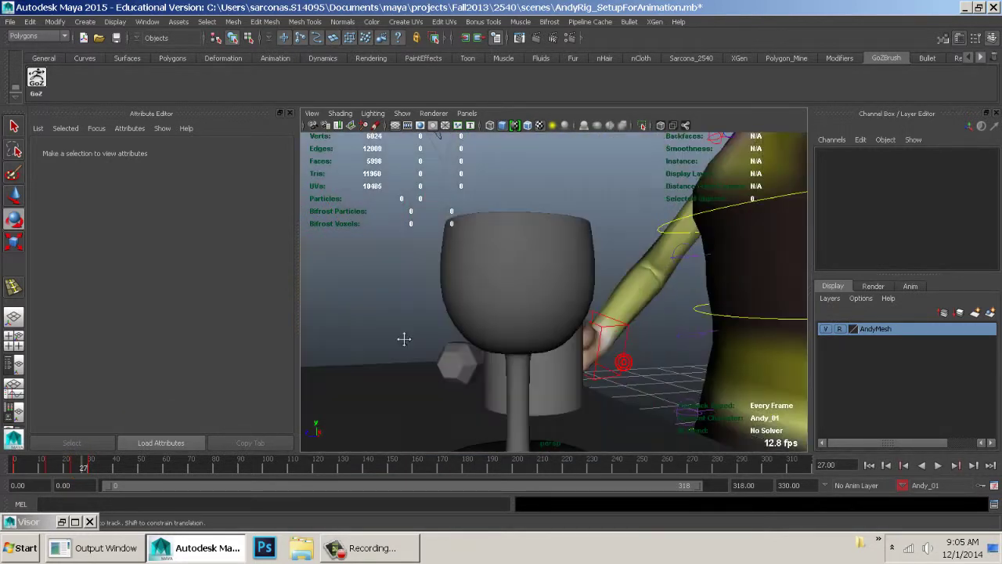
left_click_drag(639, 366, 660, 372, "alt")
right_click_drag(661, 372, 548, 347, "alt")
left_click_drag(508, 346, 677, 359, "alt")
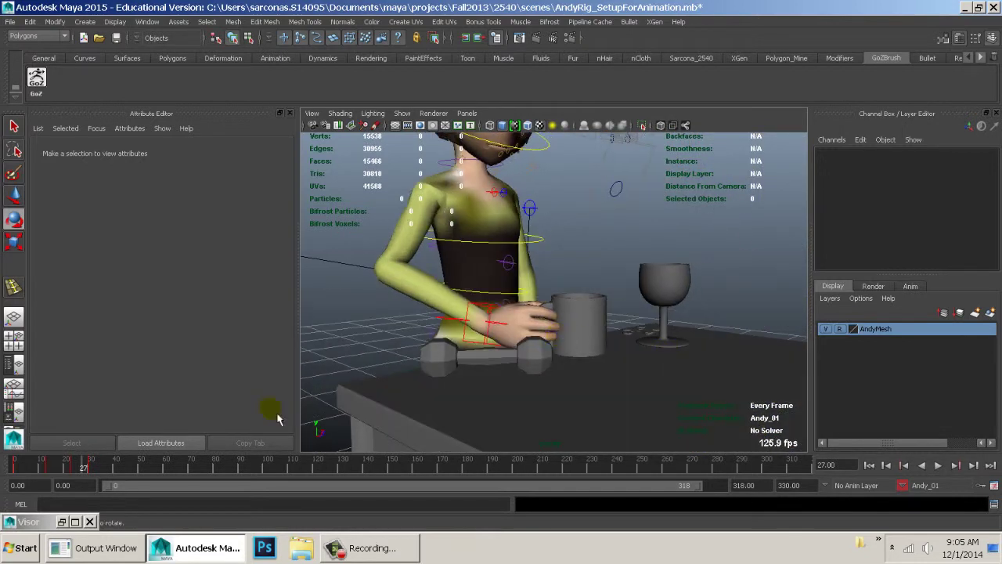
At frame 26, pull the right arm IK control back from the mug handle to about 7.735, 4.83, -4.643.
key("alt+v")
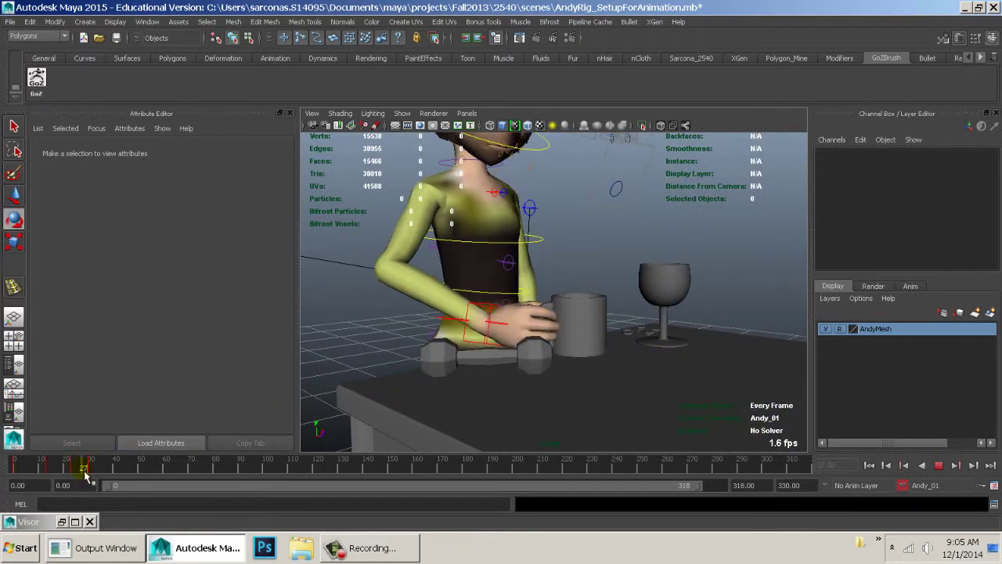
left_click(82, 473)
left_click_drag(509, 337, 520, 407, "alt")
right_click_drag(520, 407, 572, 420, "alt")
left_click_drag(539, 387, 625, 352, "alt")
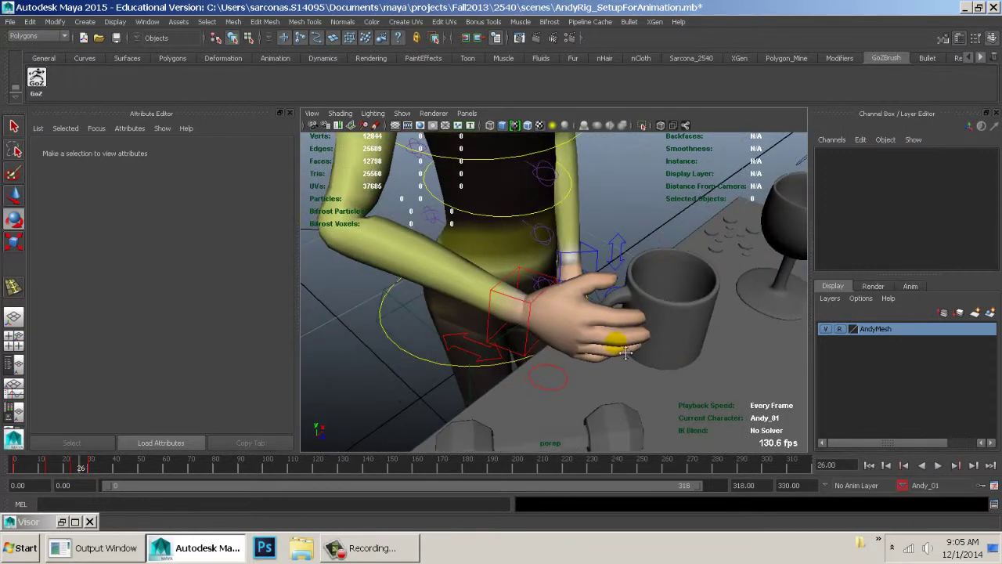
left_click(537, 356)
key("w")
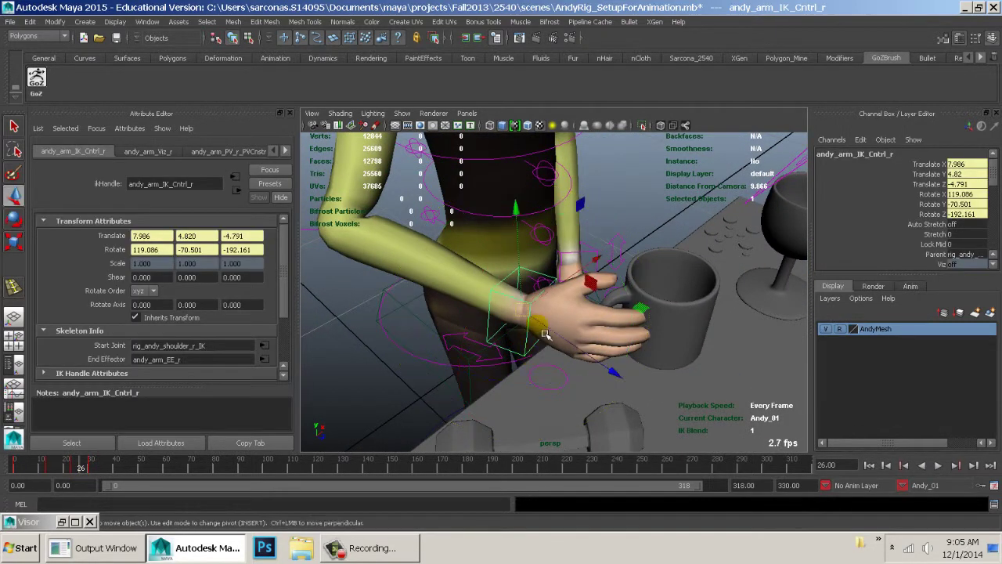
left_click_drag(572, 294, 559, 351)
Rotate the right arm IK control to about 114.265, -66.744, -186.987, shift it to X 7.481, Y 4.822, and key frame 26.
key("e")
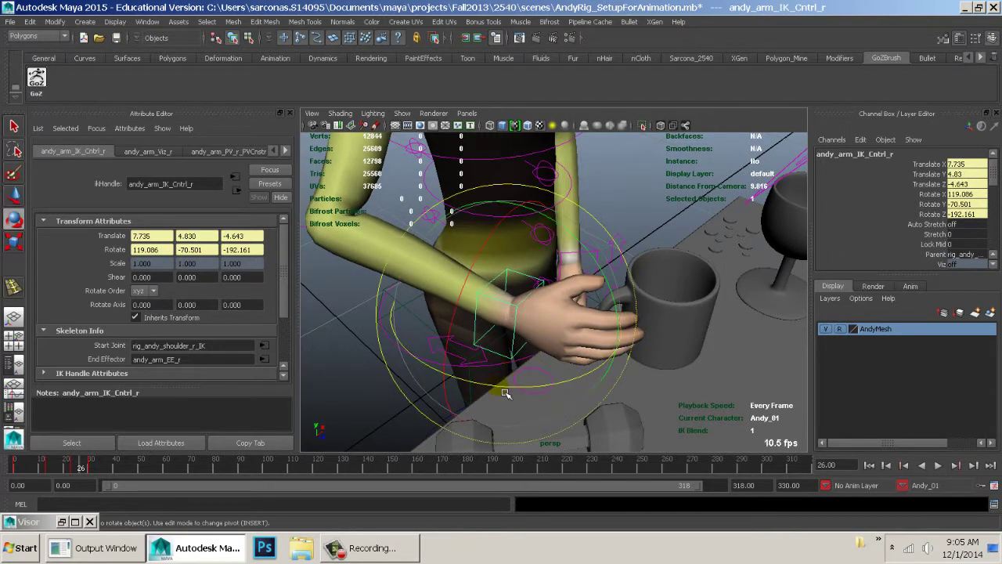
left_click_drag(504, 394, 501, 384)
key("w")
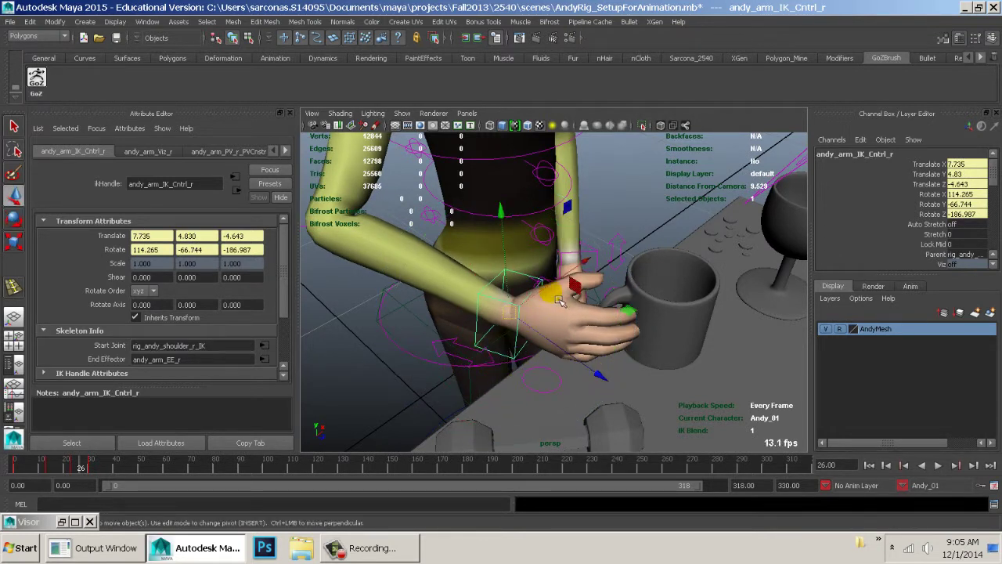
left_click_drag(555, 293, 546, 299)
left_click_drag(669, 315, 639, 341, "alt")
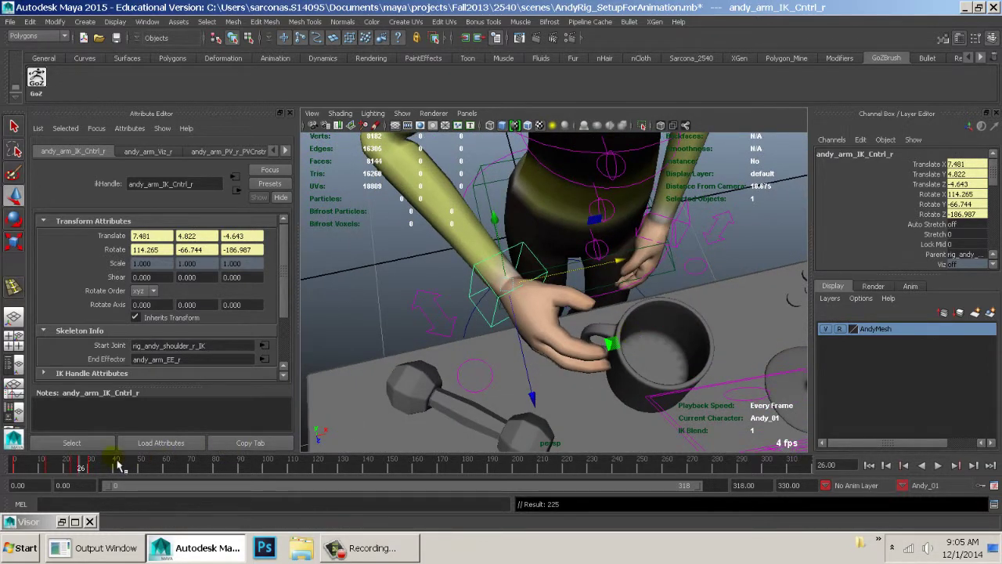
At frame 40, lift the closed right hand to chest height by moving its IK control to about 8.168, 0.573, -3.758.
key("alt+v")
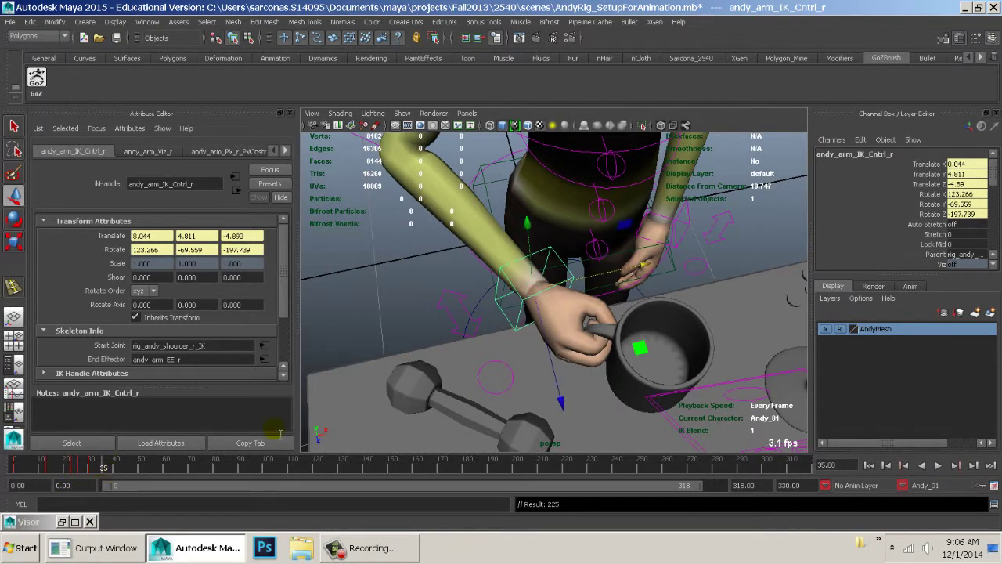
left_click_drag(486, 389, 525, 419, "alt")
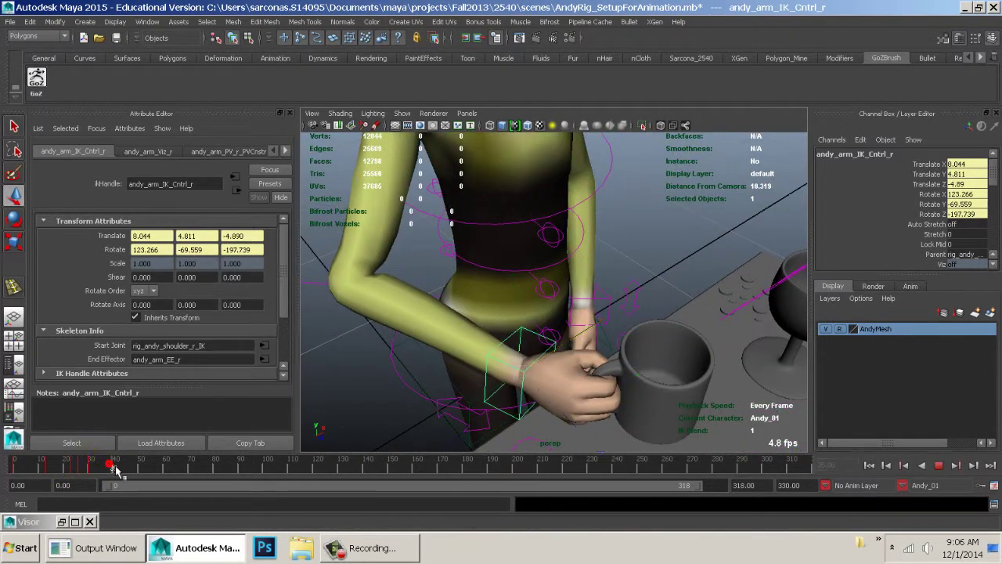
right_click_drag(497, 364, 451, 364, "alt")
left_click_drag(505, 399, 557, 374, "alt")
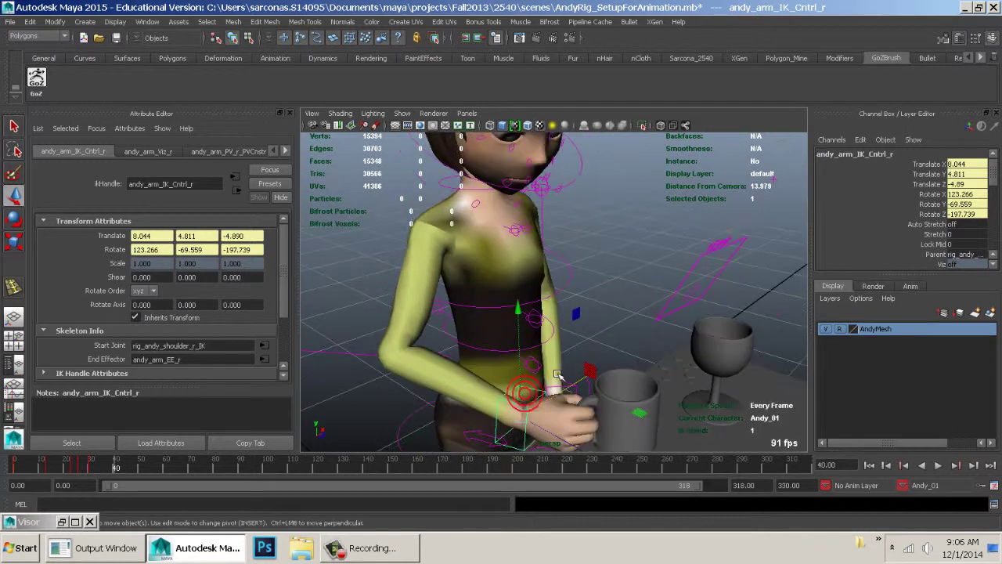
left_click_drag(518, 311, 511, 219)
left_click_drag(560, 271, 598, 282, "alt")
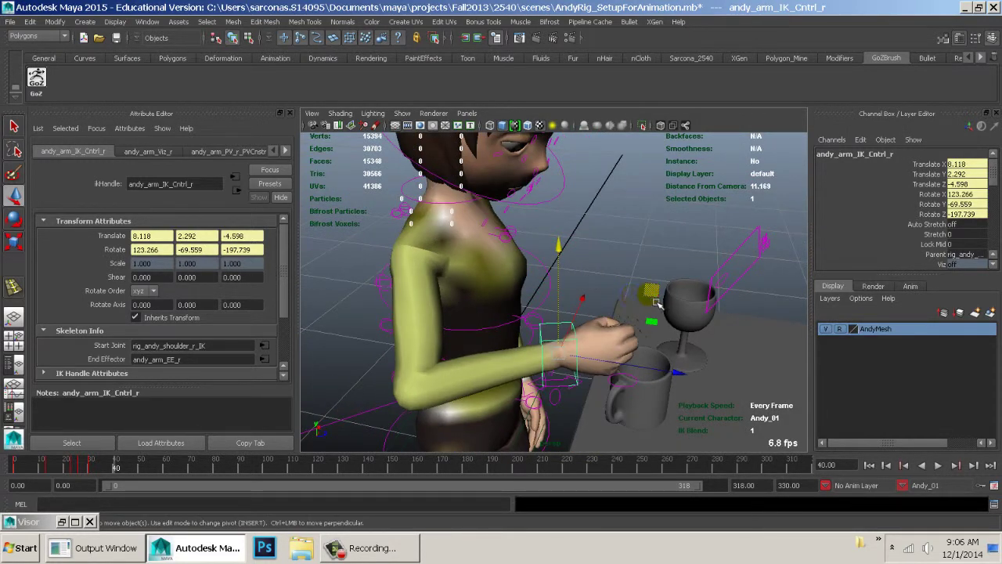
left_click_drag(656, 302, 595, 263)
Raise the character's head by rotating the neck IK control to about 15.292 in X.
left_click(584, 255)
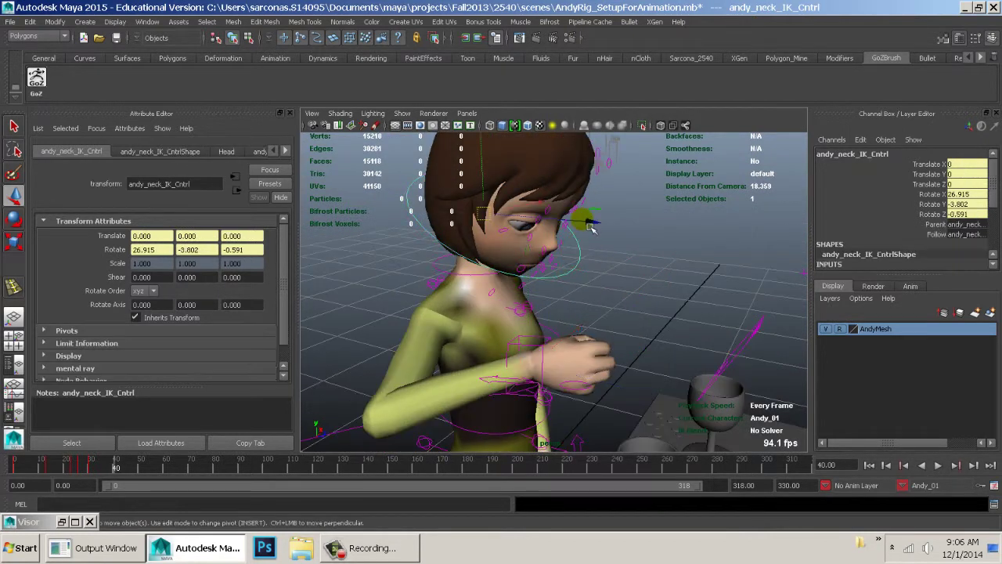
key("e")
left_click_drag(587, 216, 574, 177)
left_click_drag(670, 239, 665, 291, "alt")
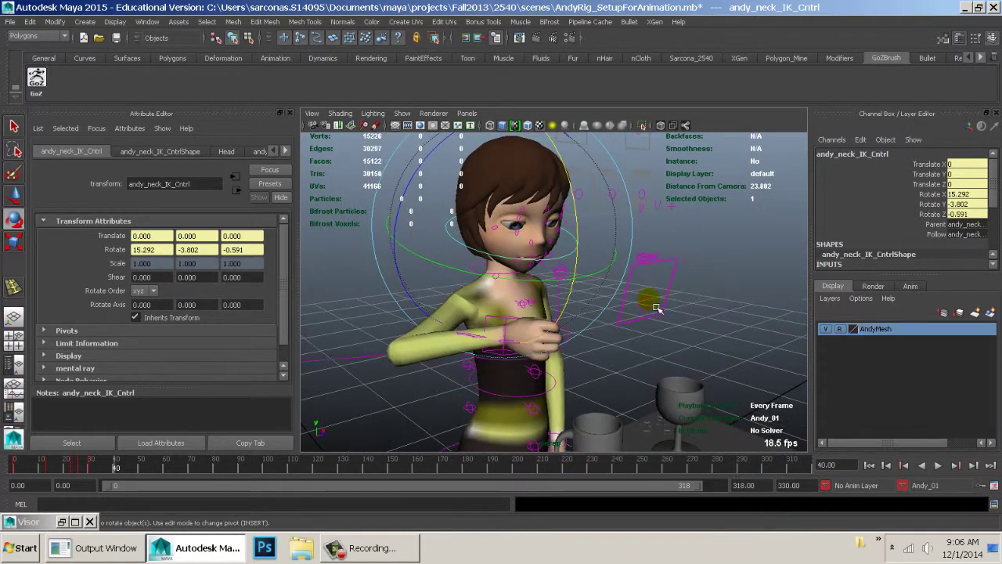
Select the eye-direction control in front of the face and move it upward to raise the character's gaze.
left_click(652, 289)
key("w")
key("ctrl+z")
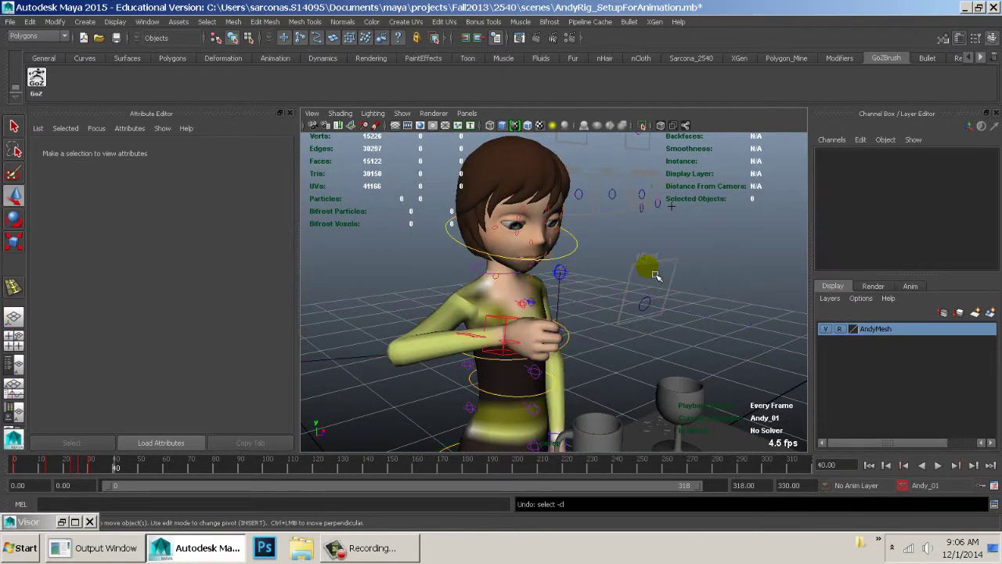
left_click(649, 266)
mouse_move(654, 270)
left_mouse_down()
mouse_move(653, 259)
mouse_move(622, 261)
mouse_move(657, 249)
mouse_move(654, 267)
left_mouse_up()
Fine-tune the head tilt with a small rotation of the neck control, and clear the selection.
left_click(572, 255)
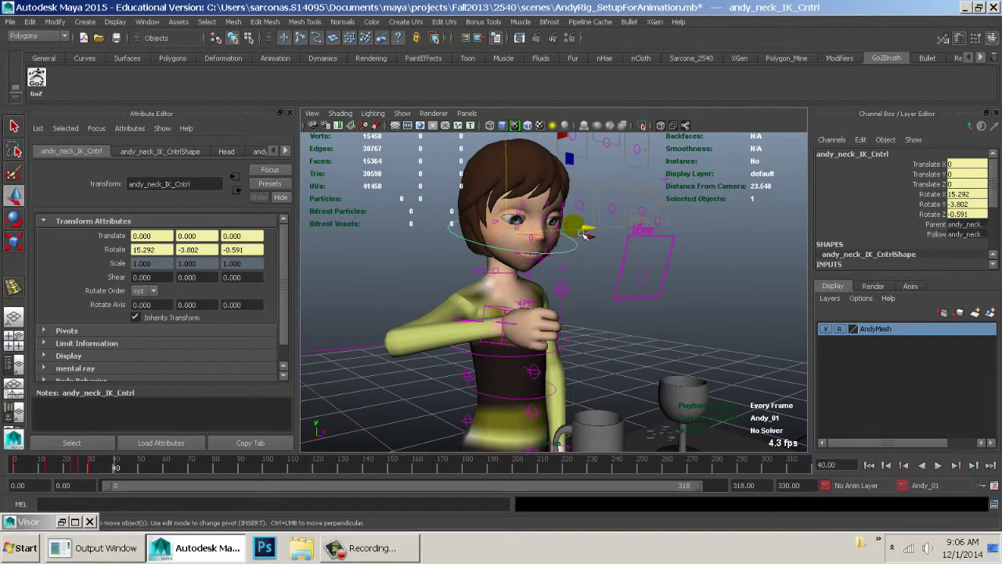
key("e")
left_click_drag(582, 228, 585, 236)
left_click(697, 310)
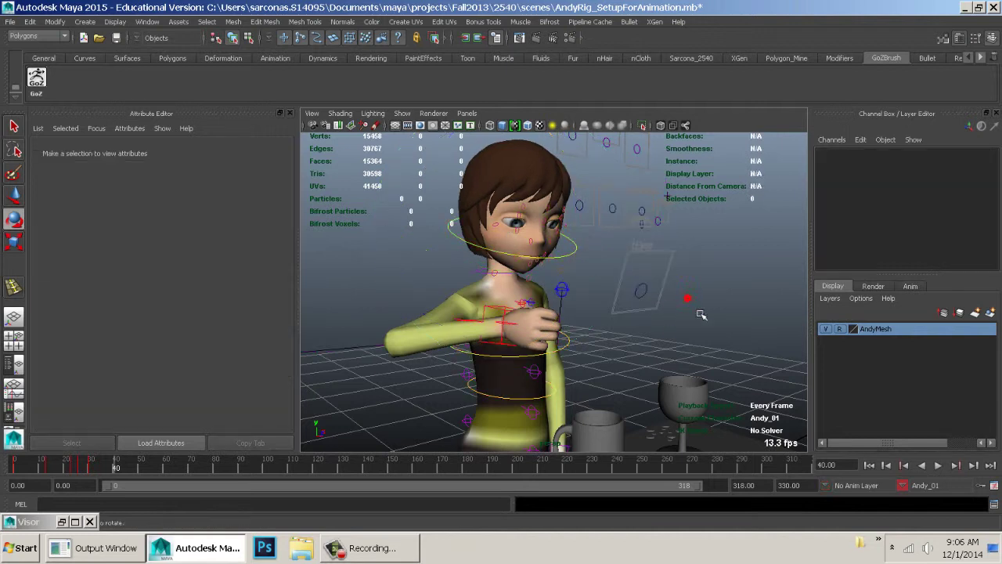
Lower the right elbow by moving its pole vector control to about -4.024, -7.212, -1.654, and key the pose at frame 40.
left_click_drag(664, 335, 681, 342, "alt")
left_click(529, 321)
right_click_drag(529, 321, 378, 313, "alt")
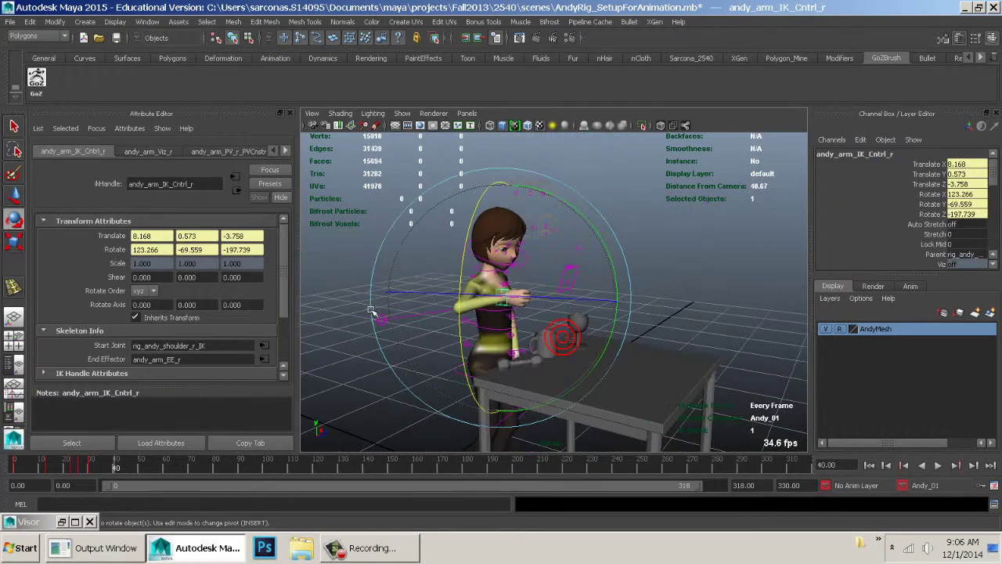
left_click_drag(378, 313, 371, 306, "alt")
left_click(373, 309)
key("w")
left_click_drag(385, 266, 387, 305)
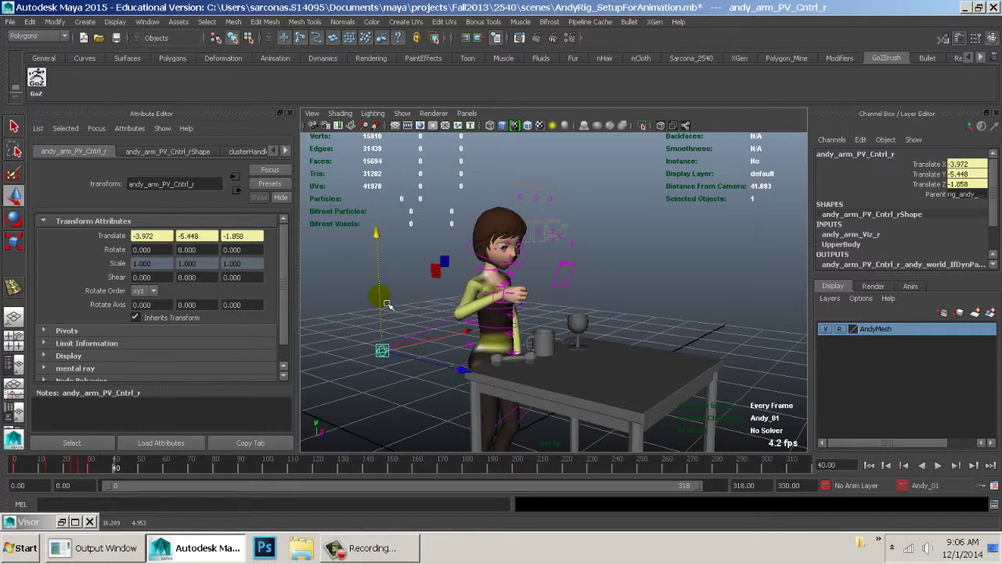
left_click_drag(404, 292, 401, 314)
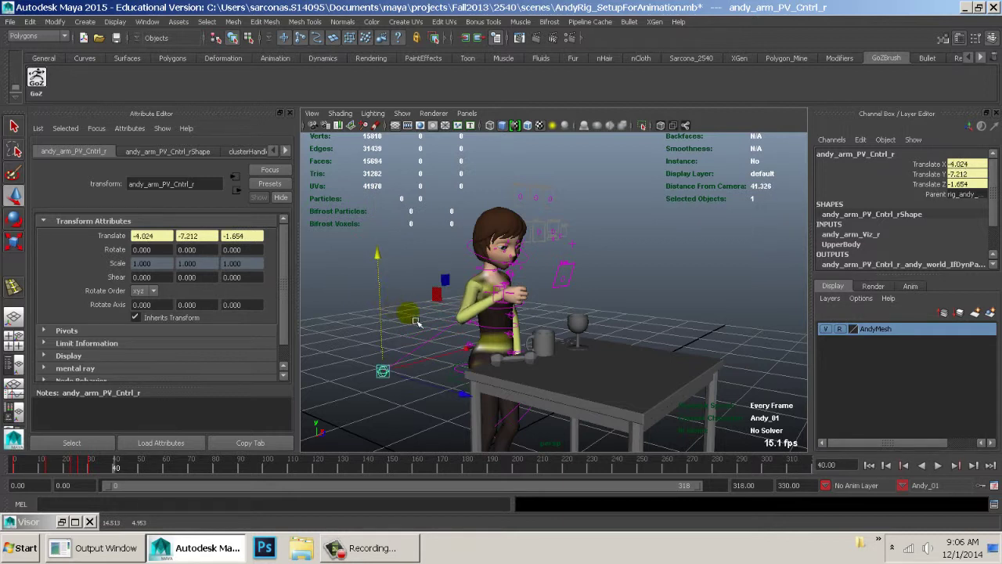
middle_click_drag(461, 326, 471, 336, "alt")
right_click_drag(471, 336, 505, 346, "alt")
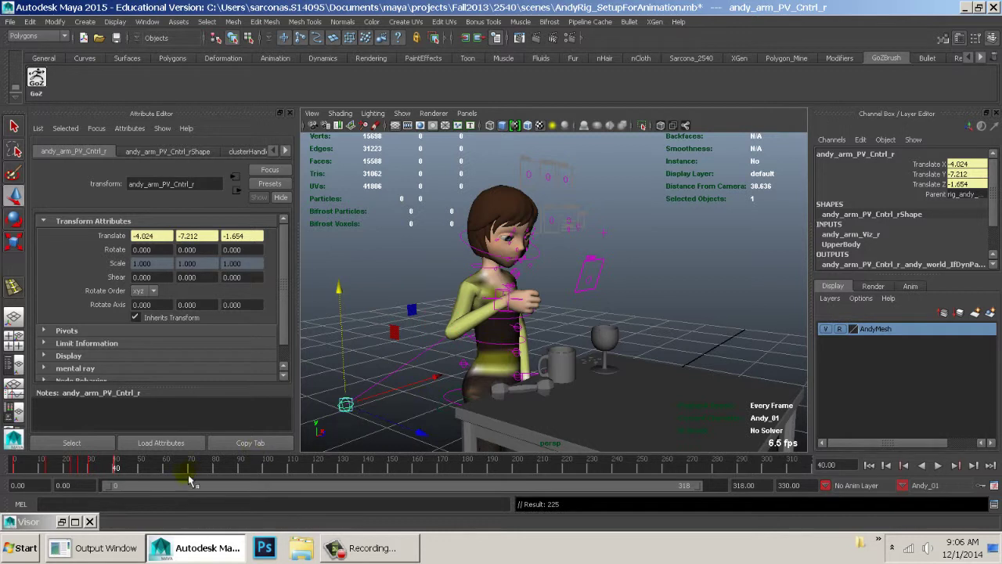
Scrub and play the animation from frame 0, viewing the character from the front.
left_click_drag(117, 474, 9, 476)
left_click_drag(531, 331, 425, 335, "alt")
key("alt+v")
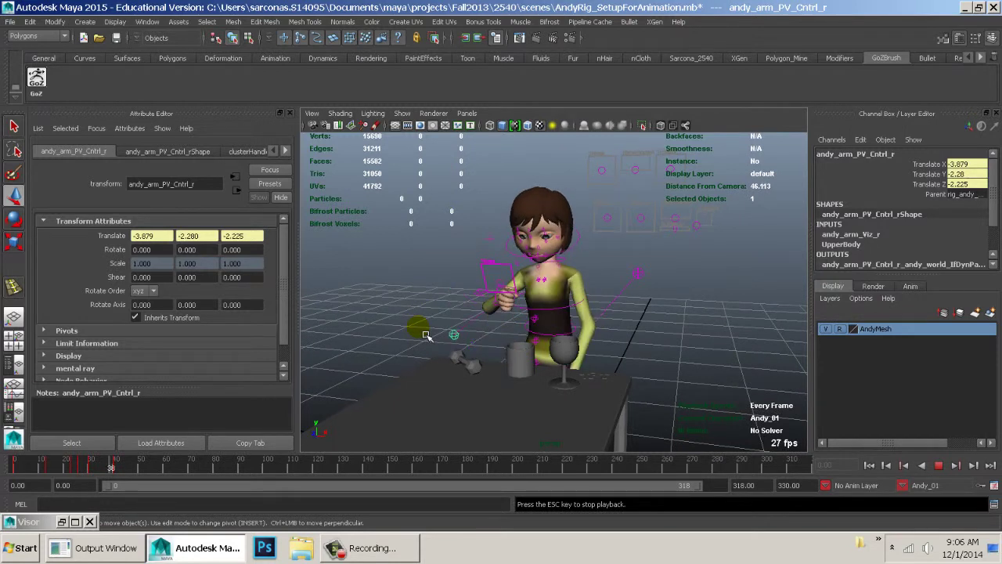
key("Escape")
key("alt+v")
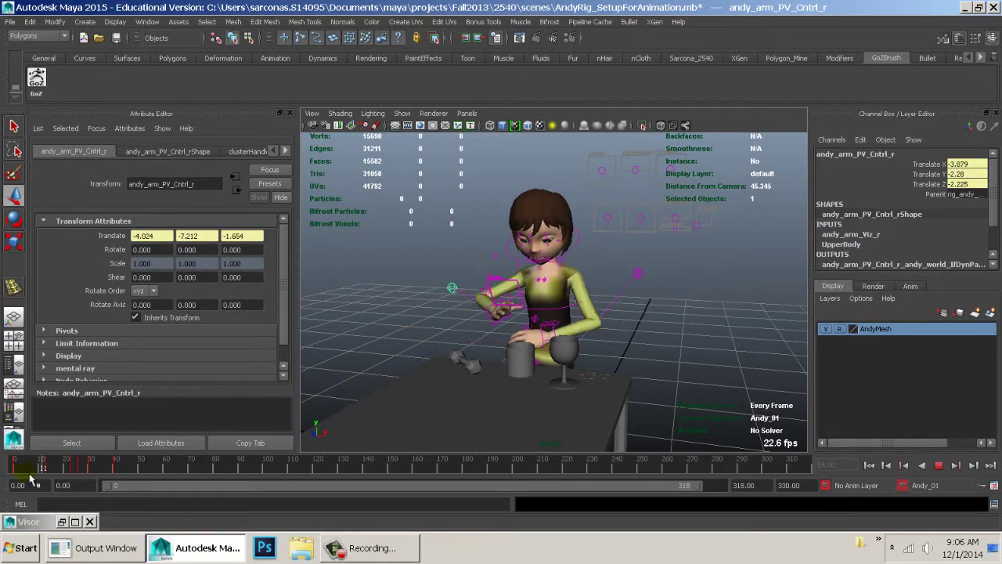
left_click_drag(27, 473, 81, 470)
Shorten the playback range to end at frame 50.
right_click(81, 468)
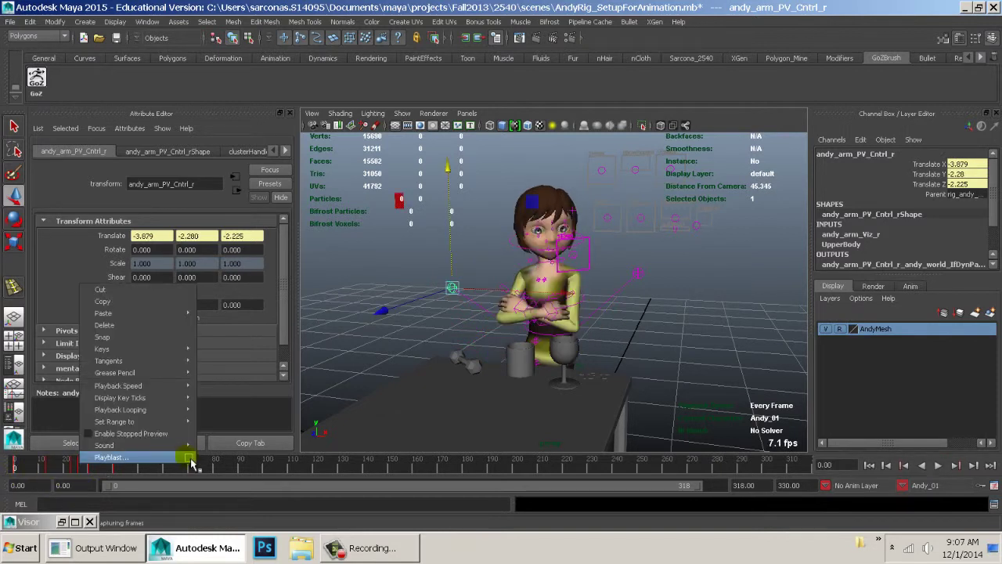
left_click(769, 475)
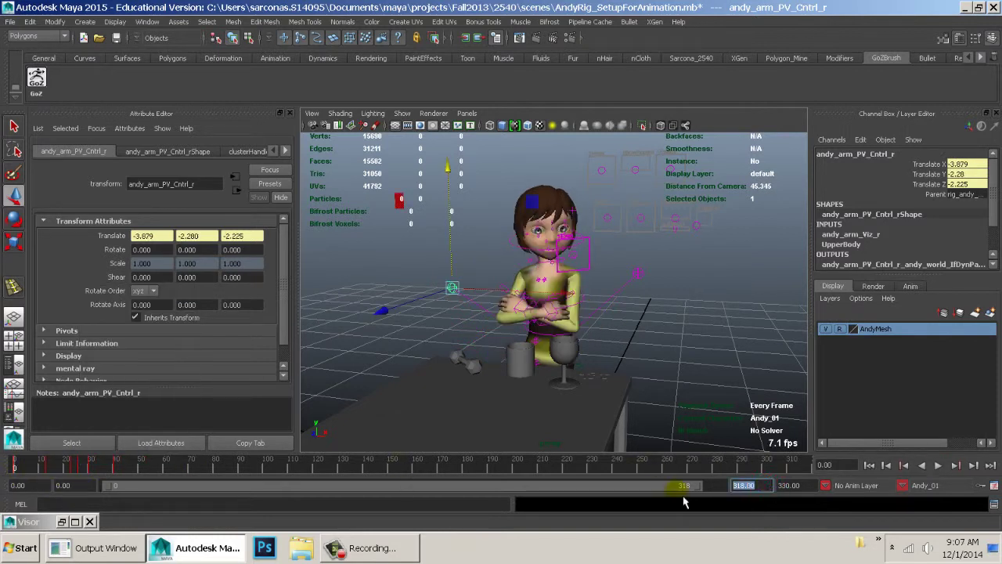
type("50")
key("Return")
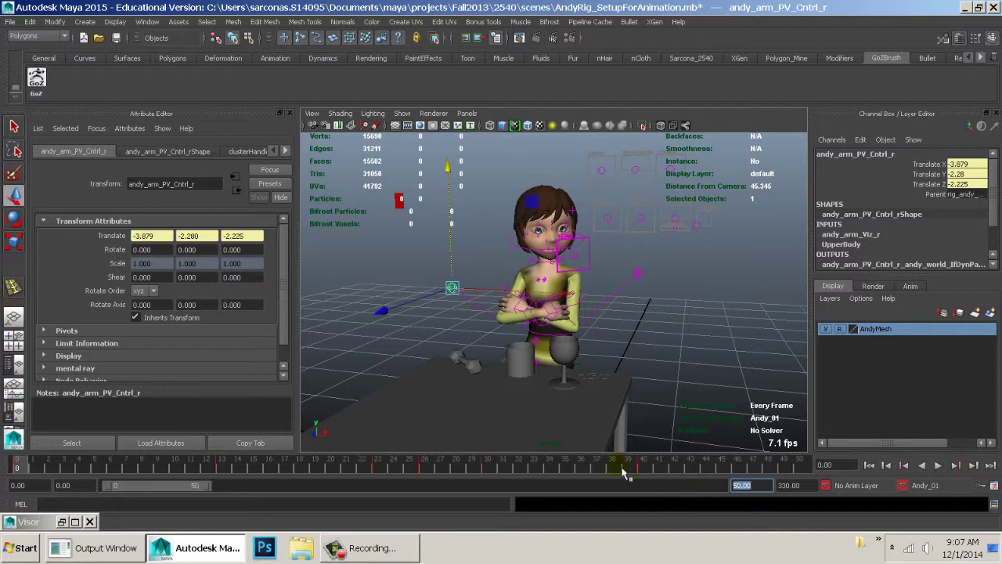
Playblast the shortened range in image format at window size, review the clip, and close the preview.
right_click(584, 473)
left_click(678, 463)
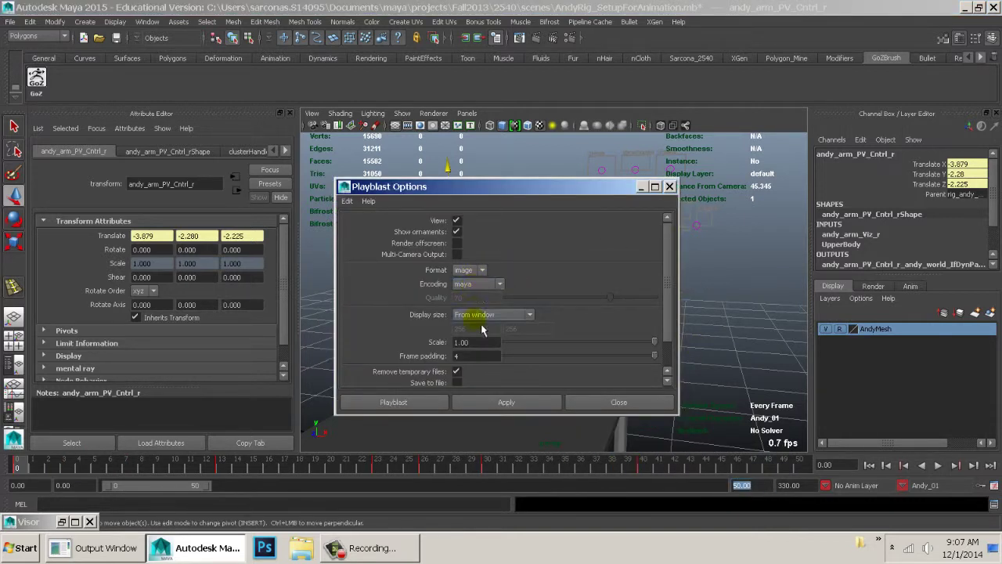
left_click(395, 403)
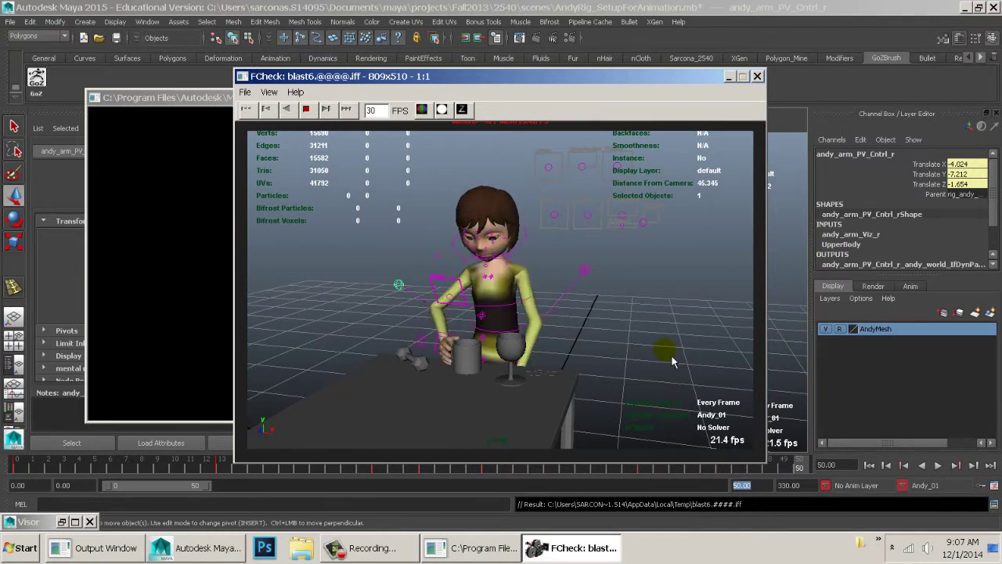
left_click(757, 76)
Try to tilt the character's shoulders by rotating the upper spine control at frame 50.
left_click(576, 313)
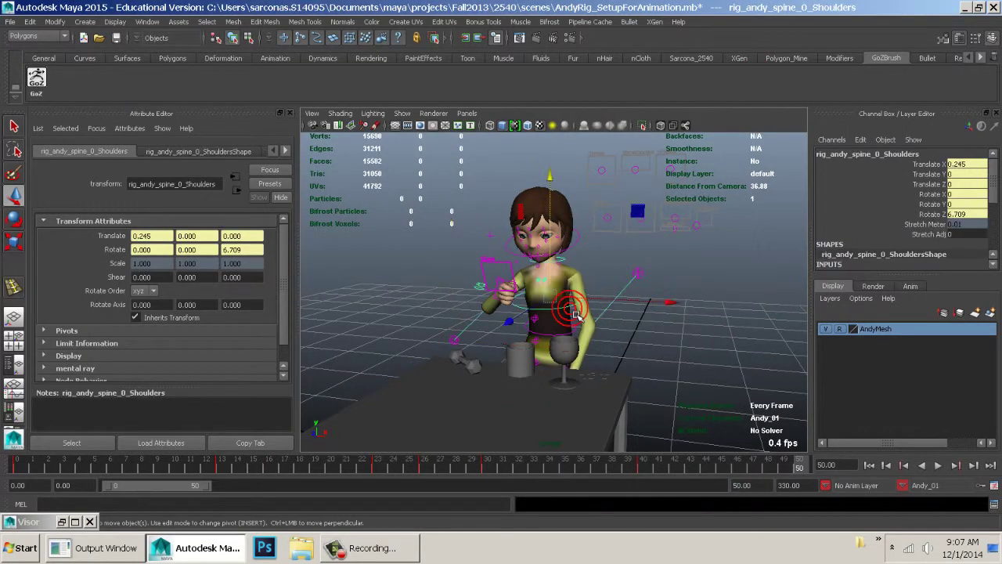
key("e")
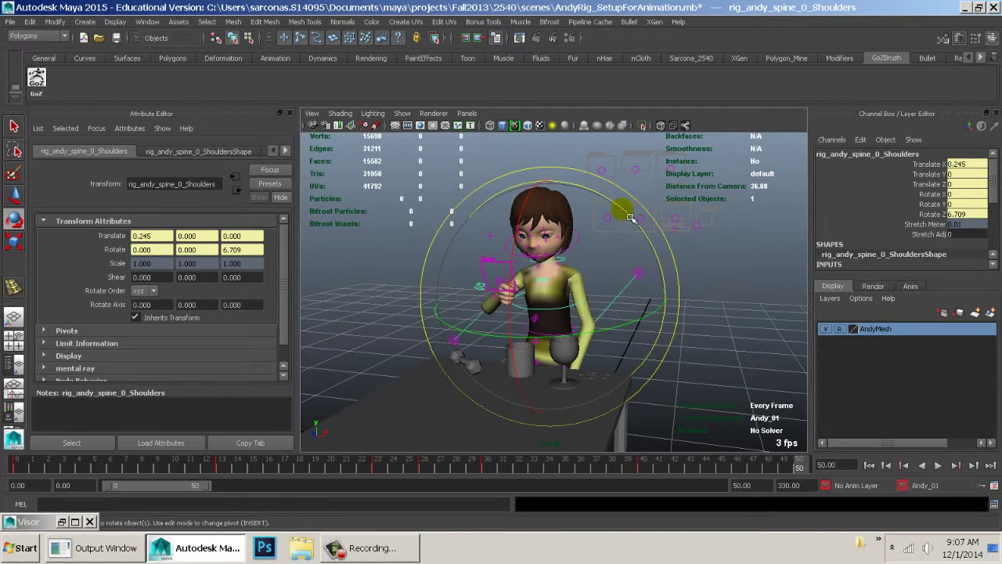
left_click_drag(630, 218, 588, 200)
key("ctrl+z")
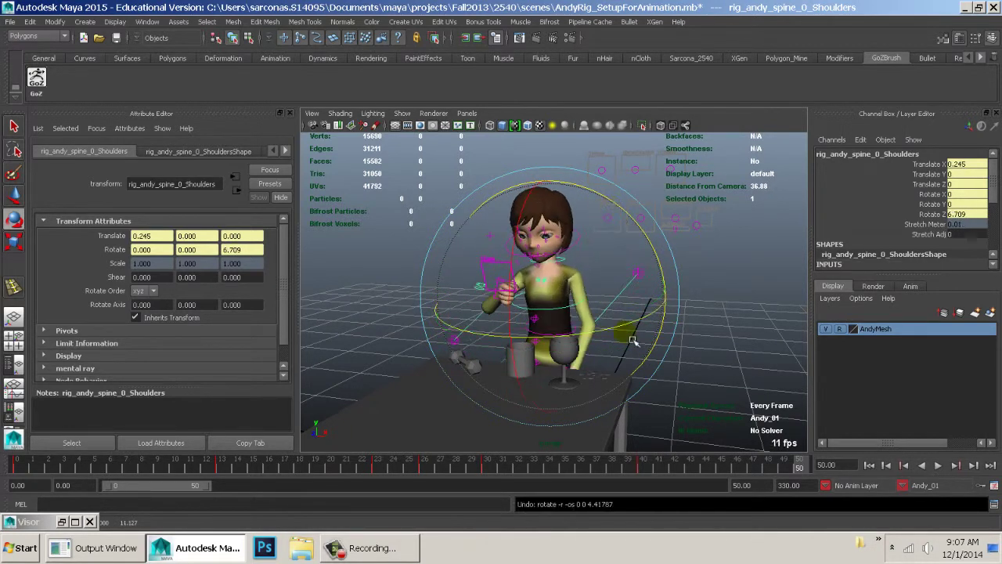
Try to shift the shoulder and mid-spine controls sideways to lean the torso.
key("w")
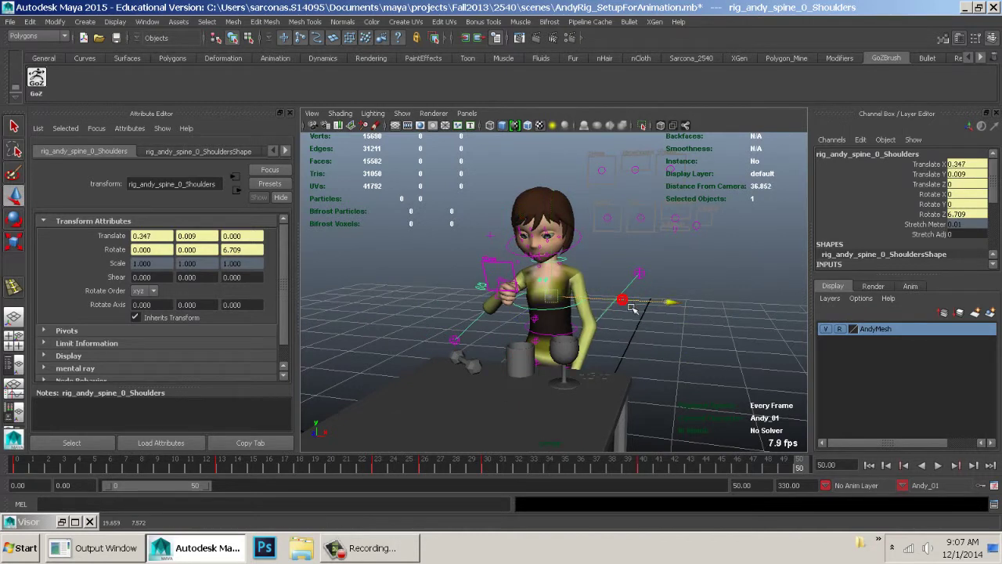
left_click(589, 336)
left_click_drag(589, 336, 592, 338)
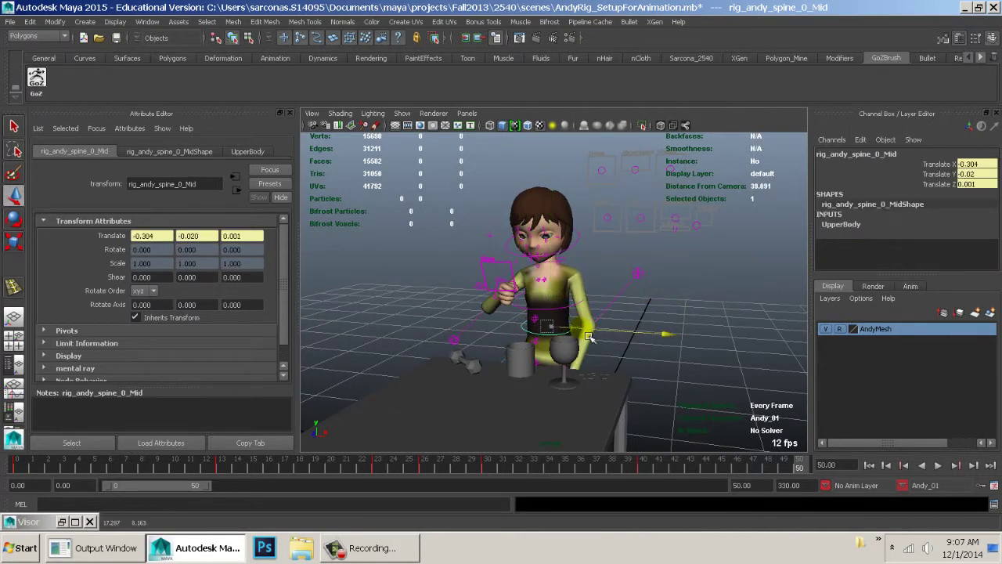
key("ctrl+z")
Try to shift the hips control sideways while viewing the character from the side.
left_click_drag(590, 337, 649, 364, "alt")
right_click_drag(649, 365, 666, 349, "alt")
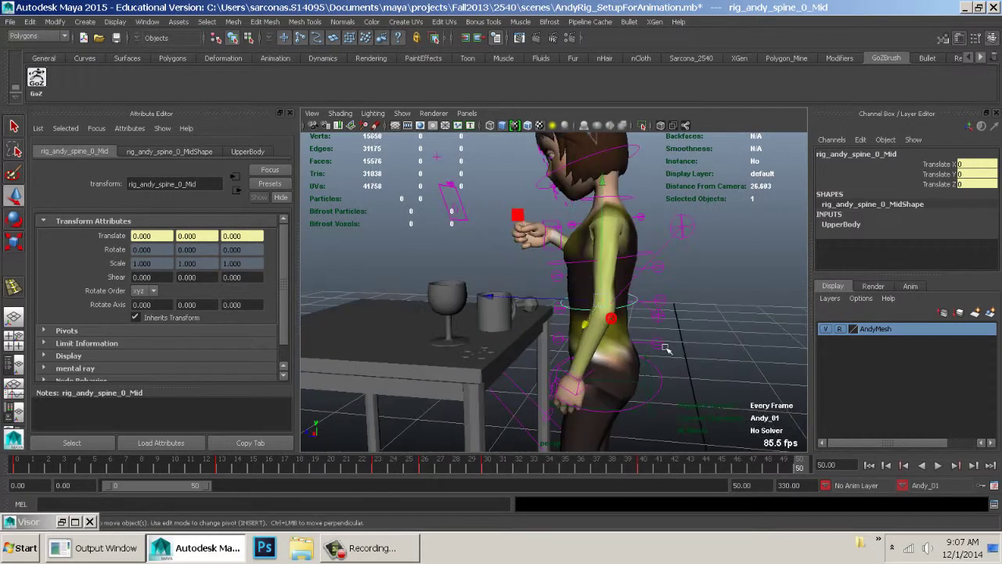
left_click_drag(667, 349, 680, 402, "alt")
left_click(679, 403)
left_click_drag(580, 405, 571, 414)
key("ctrl+z")
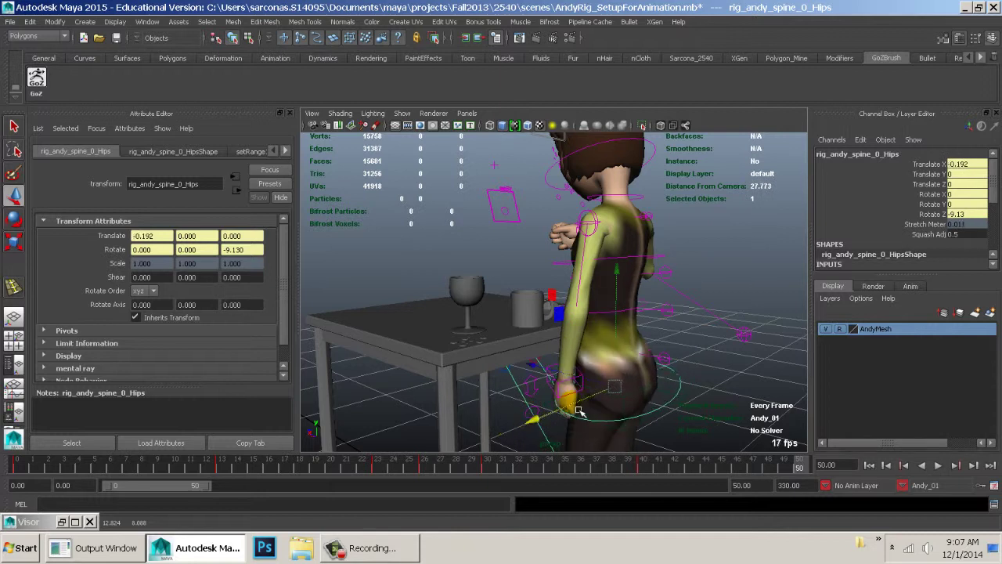
Rotate the hips control to about -3.84 in Z at frame 50.
mouse_move(686, 333)
left_mouse_down("alt")
mouse_move(654, 336)
mouse_move(719, 339)
mouse_move(649, 316)
mouse_move(673, 321)
left_mouse_up("alt")
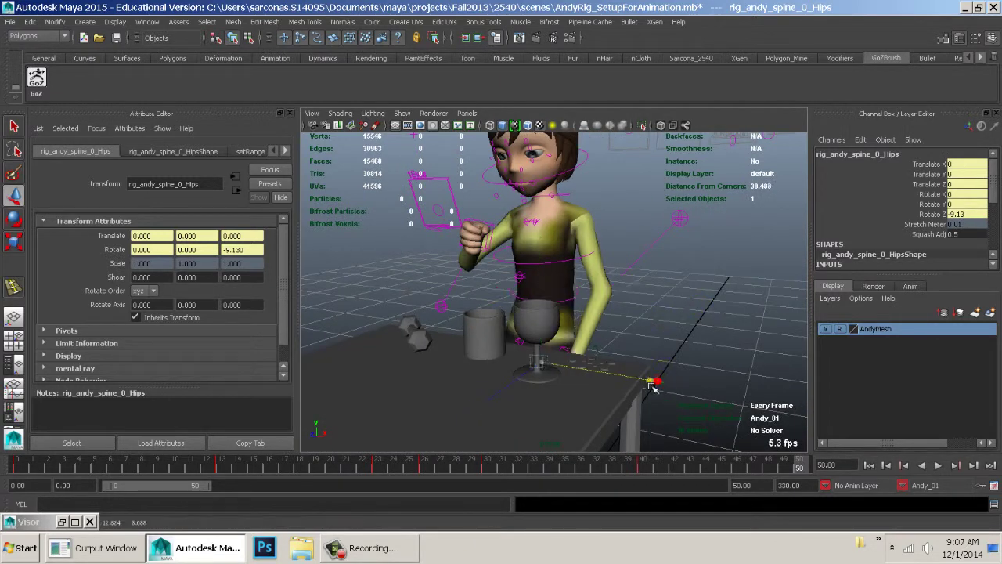
key("e")
left_click_drag(662, 389, 616, 312, "alt")
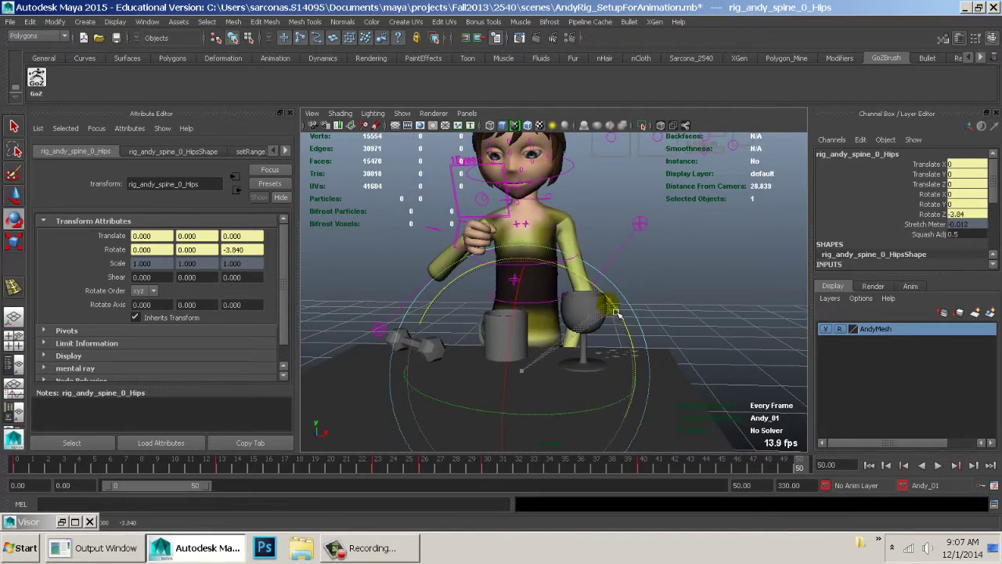
Deselect the hips control and extend the playback range to end at frame 83.
left_click(686, 348)
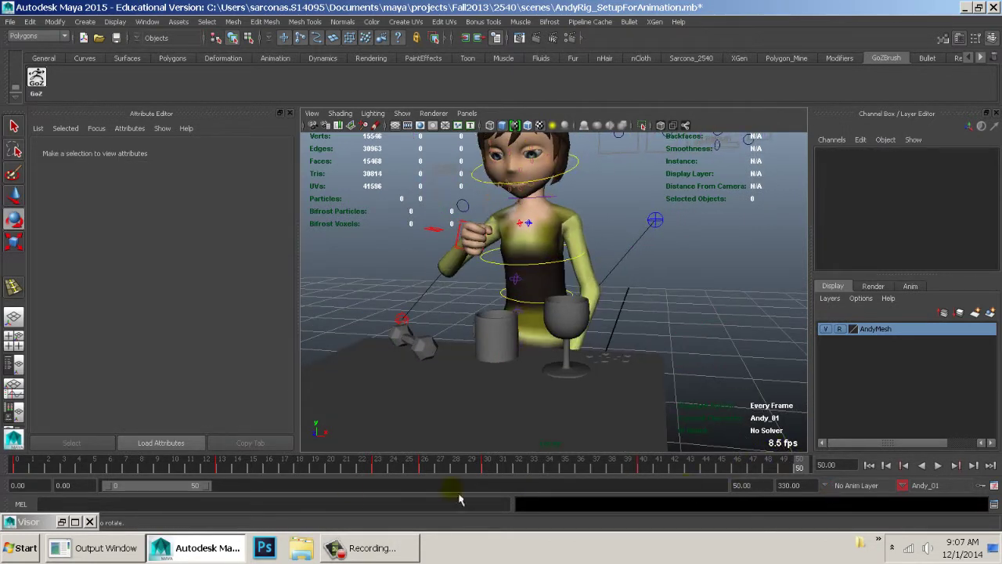
left_click_drag(206, 486, 265, 486)
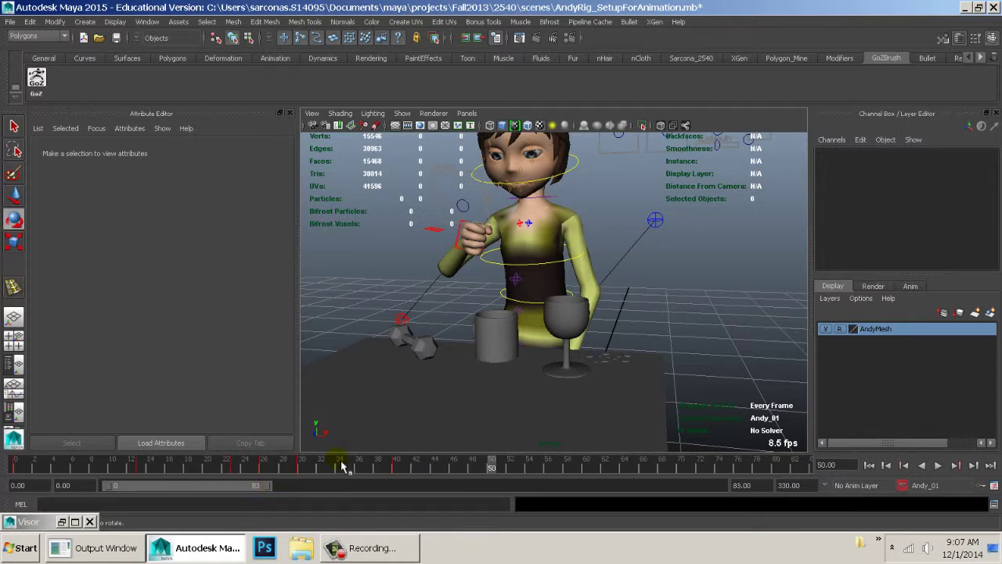
Create a locator and move it up from the origin toward the character and table.
left_click_drag(492, 337, 636, 343, "alt")
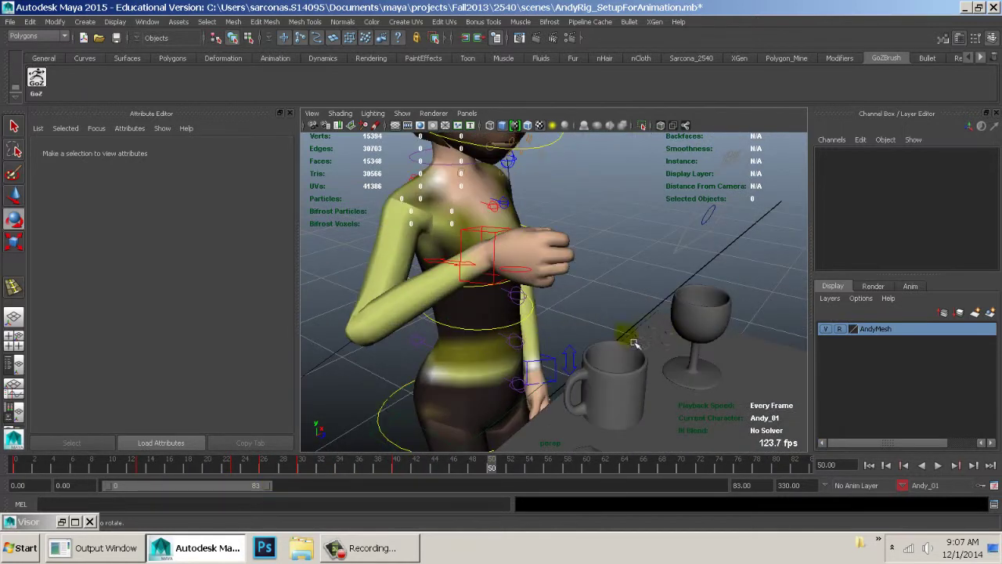
left_click(497, 233)
left_click_drag(447, 271, 574, 287, "alt")
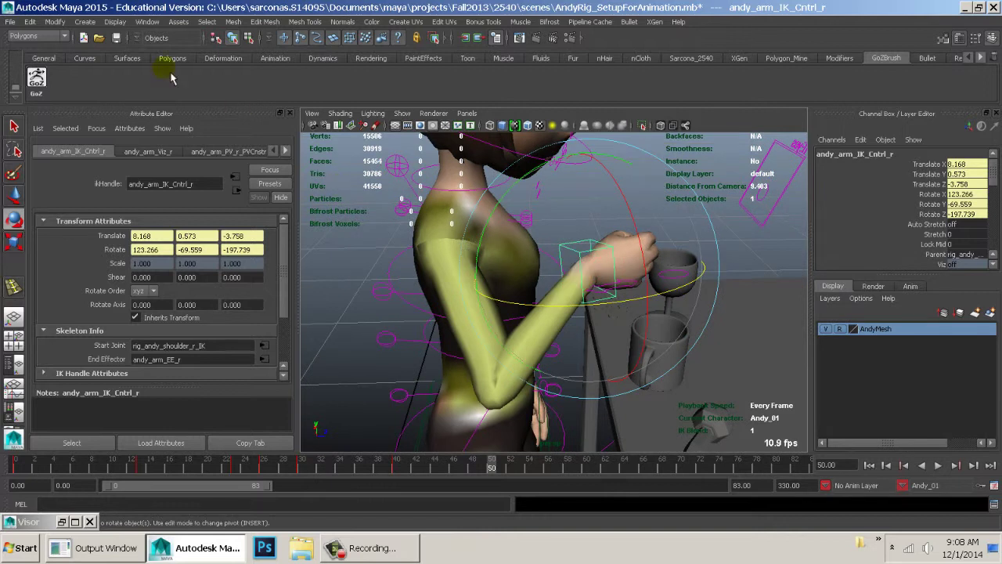
left_click(87, 21)
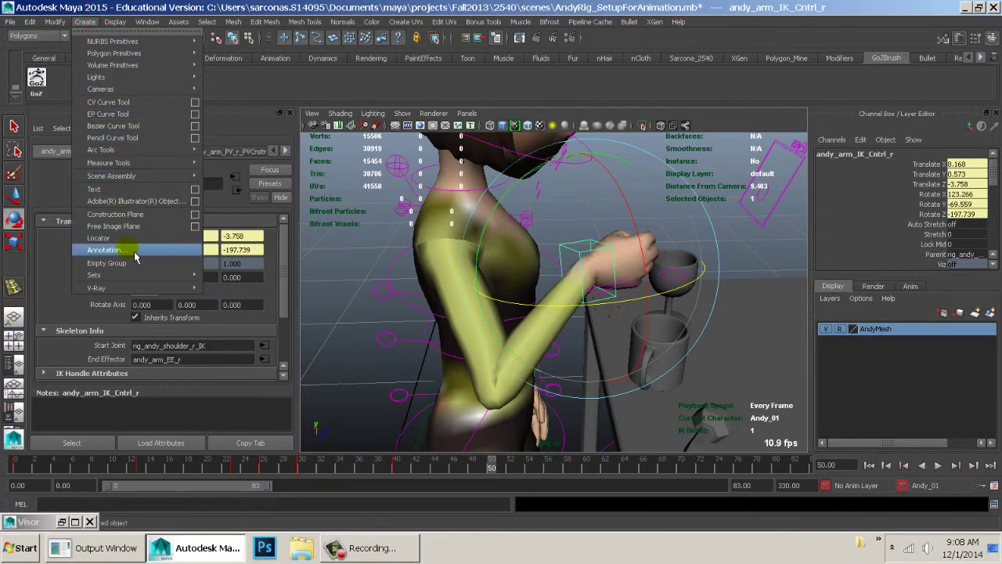
left_click(161, 247)
key("w")
right_click_drag(740, 281, 656, 298, "alt")
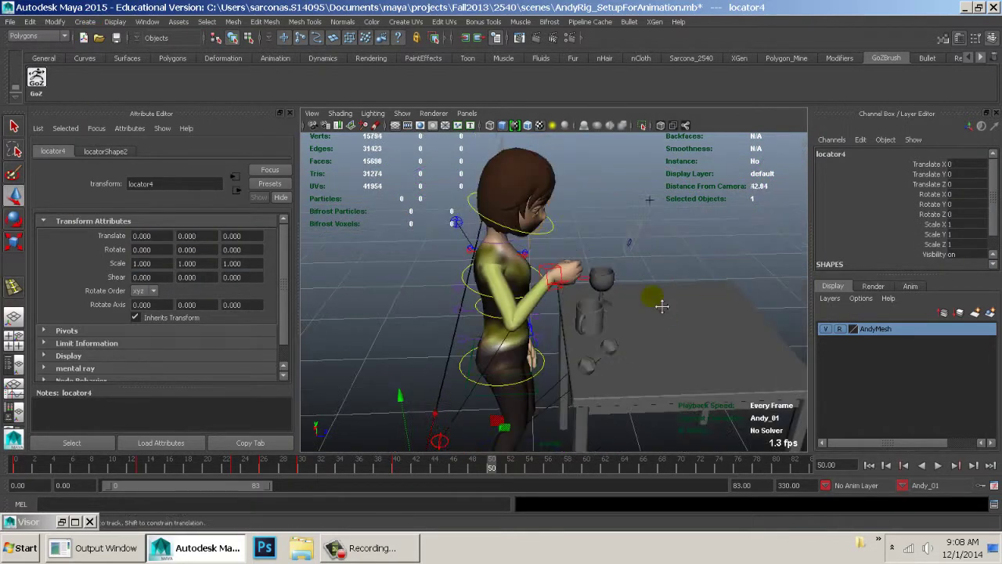
middle_click_drag(657, 299, 631, 236, "alt")
left_click_drag(407, 448, 491, 435)
Go to frame 30 and, in wireframe, move the locator into the coffee mug at about 0.131, 15.379, 14.304.
left_click_drag(415, 474, 311, 468)
left_click_drag(582, 299, 533, 327, "alt")
right_click_drag(532, 328, 675, 346, "alt")
left_click_drag(694, 295, 690, 298, "alt")
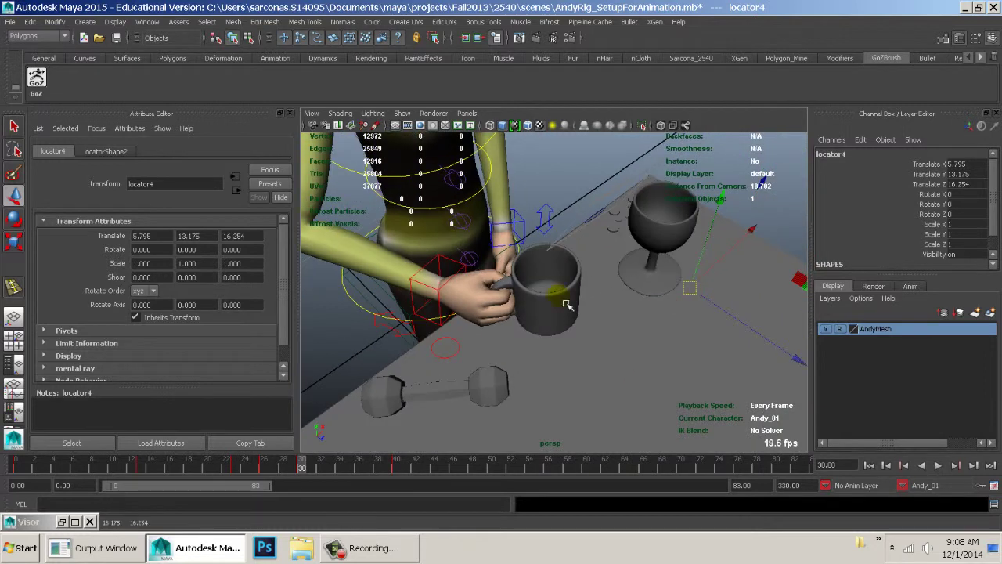
key("4")
middle_click_drag(566, 304, 551, 311)
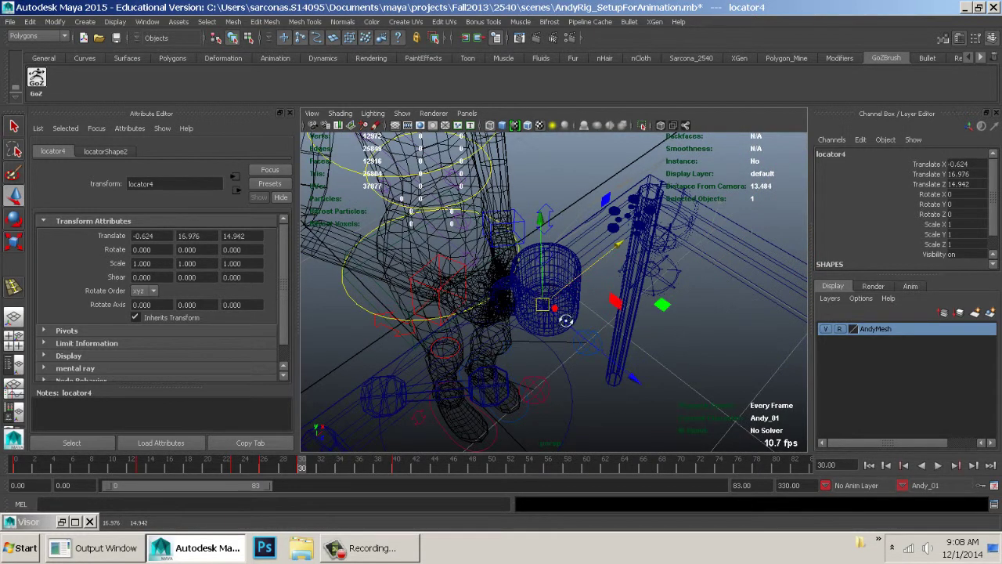
left_click_drag(566, 320, 561, 349, "alt")
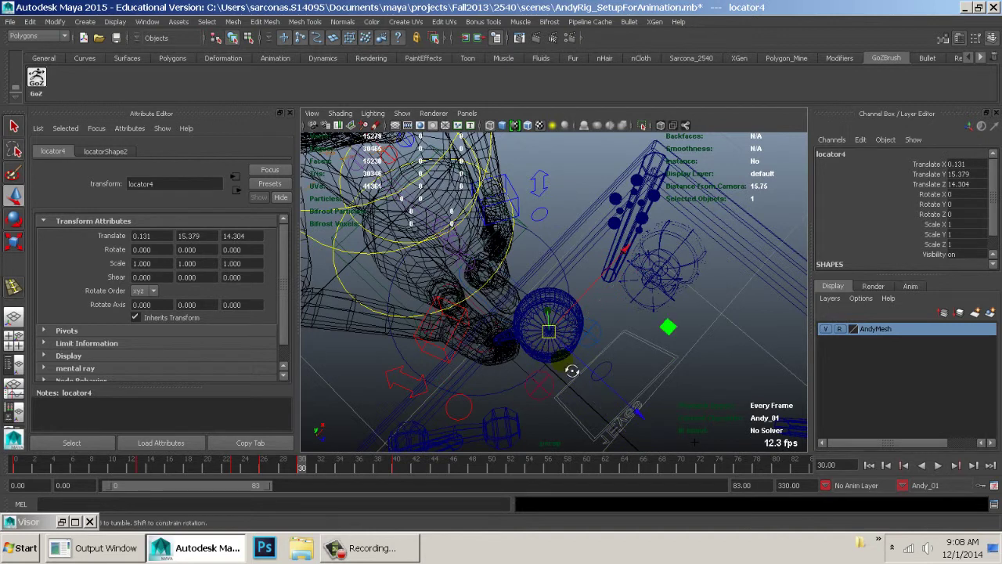
left_click_drag(571, 369, 663, 325, "alt")
Scale the locator uniformly to about 2.985 and move it to about 17.044 in Z, in front of the mug.
key("r")
key("w")
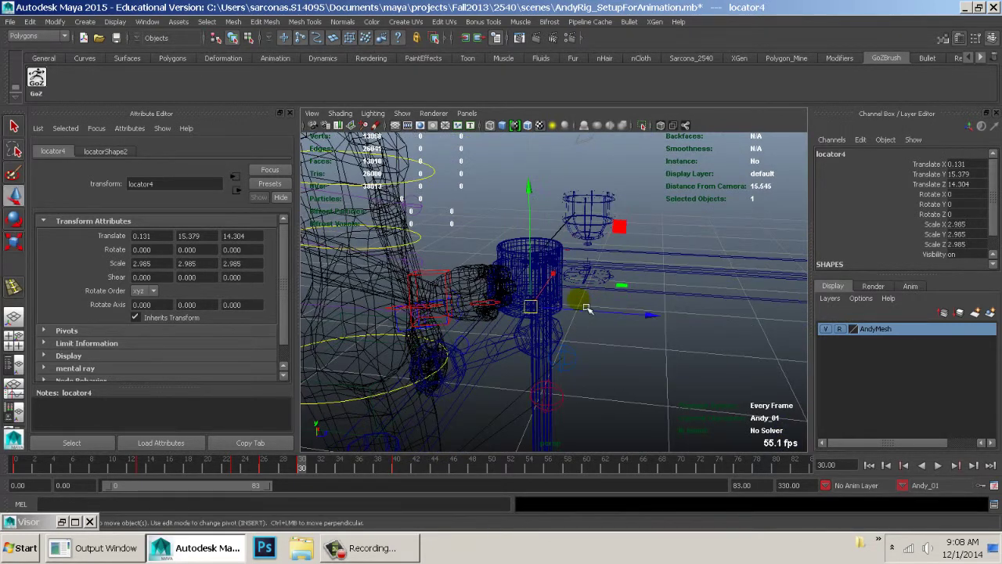
left_click_drag(592, 315, 690, 322)
key("a")
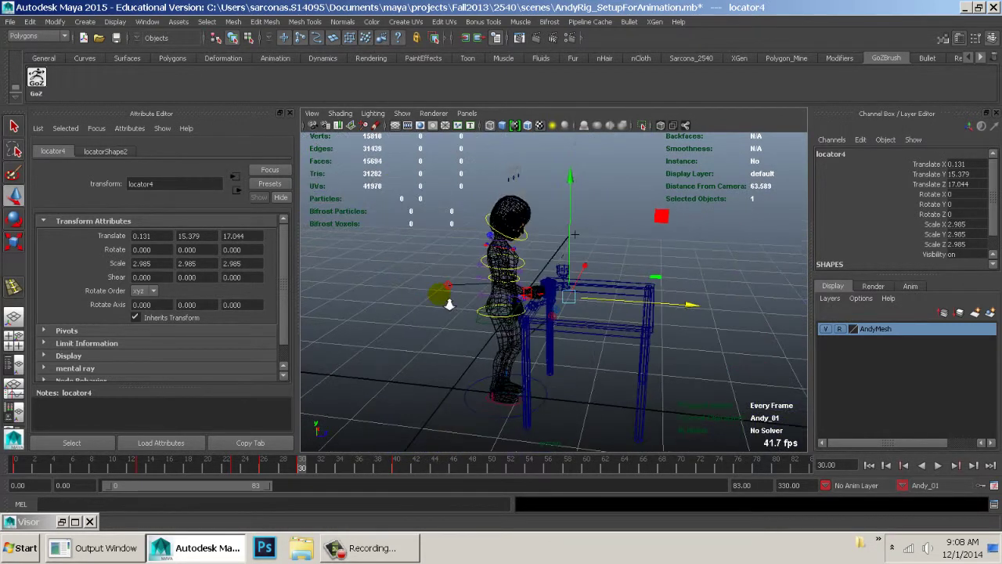
left_click(436, 115)
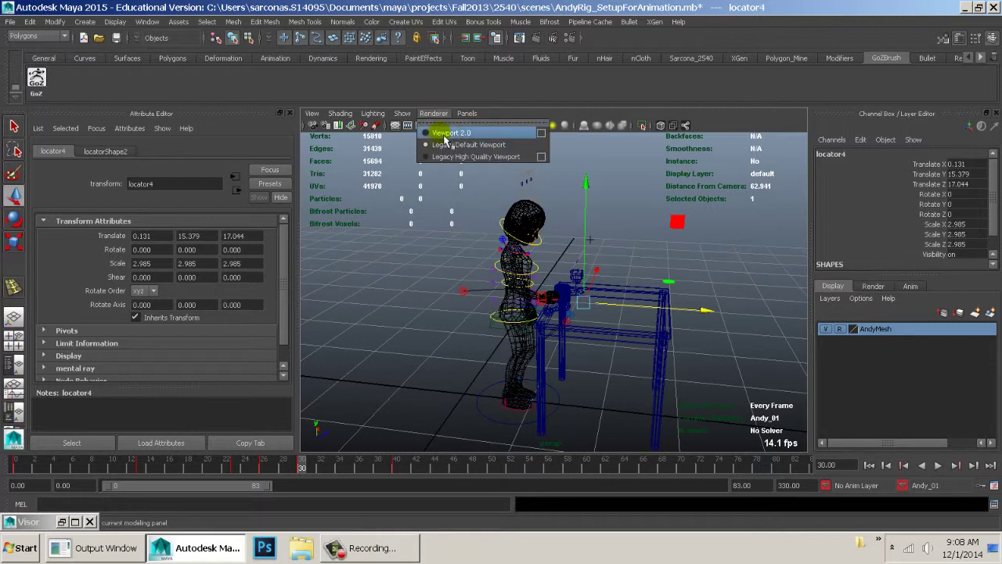
left_click(445, 133)
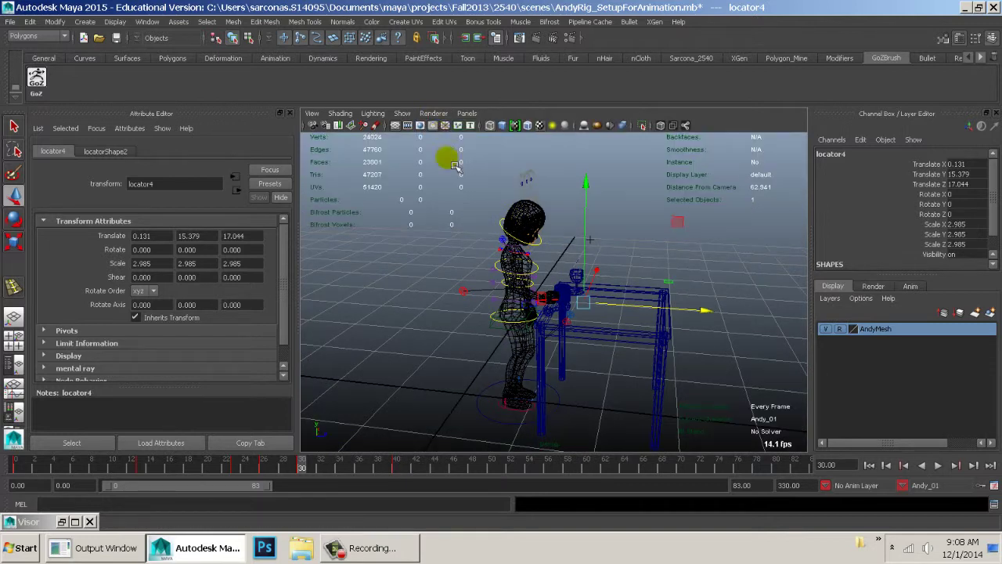
left_click(443, 115)
left_click(448, 144)
Return the viewport to shaded display and turn on the display of locators.
mouse_move(624, 297)
left_mouse_down("alt")
mouse_move(331, 299)
mouse_move(536, 295)
left_mouse_up("alt")
scroll(580, 304, "up", 5)
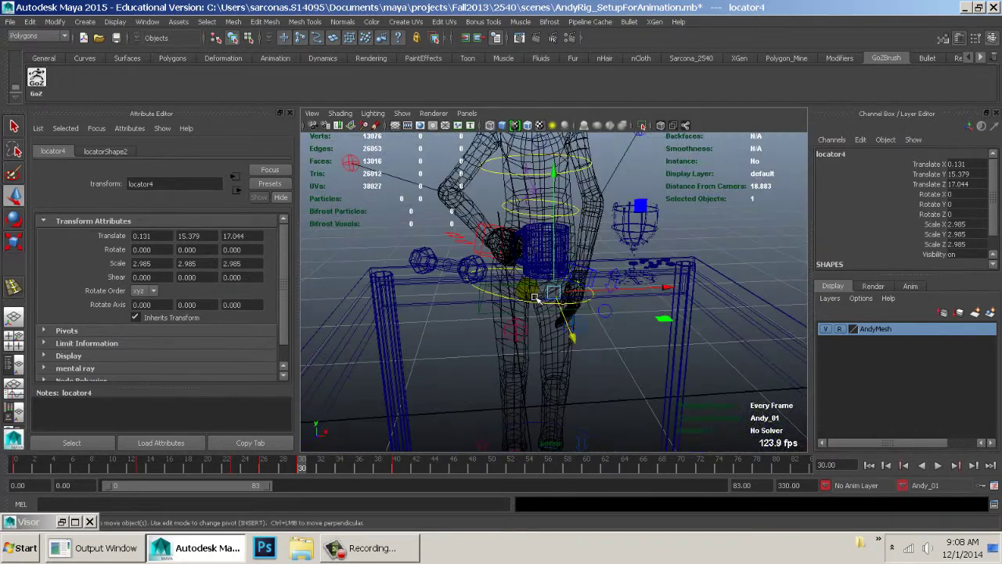
key("5")
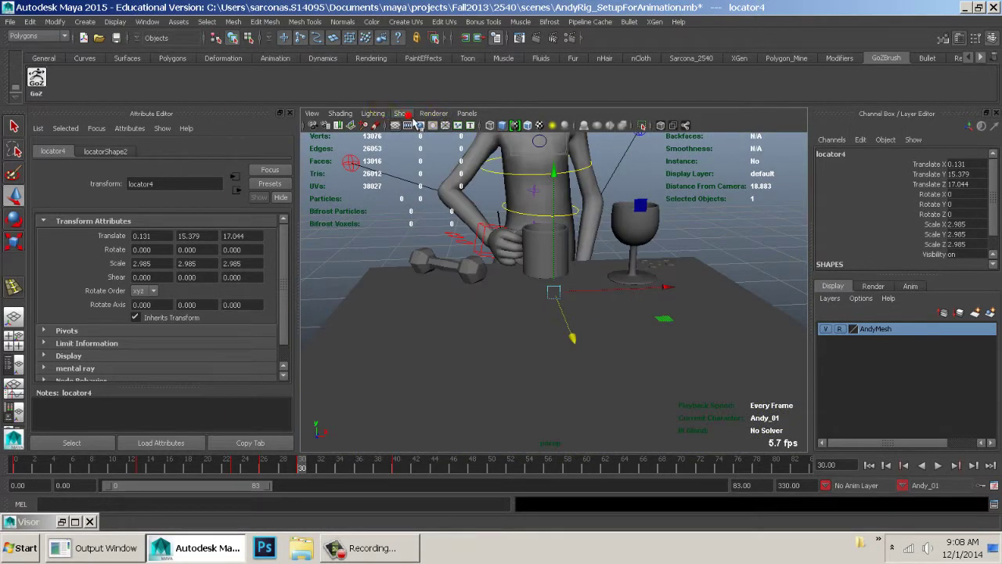
left_click(408, 114)
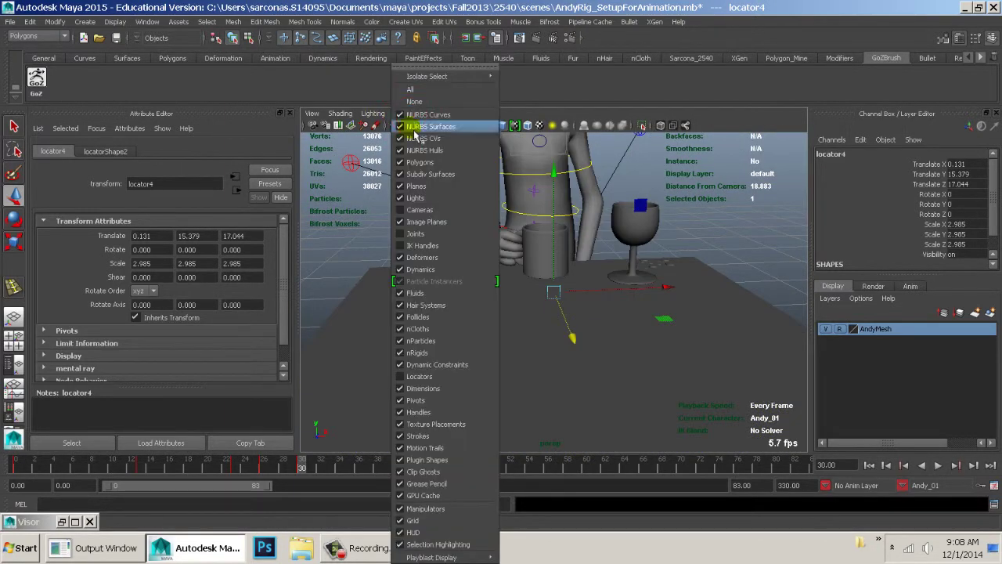
left_click(430, 380)
Rename the locator tableLocator and position it inside the mug at about 16.434 in Y and 14.251 in Z.
left_click_drag(528, 321, 561, 188, "alt")
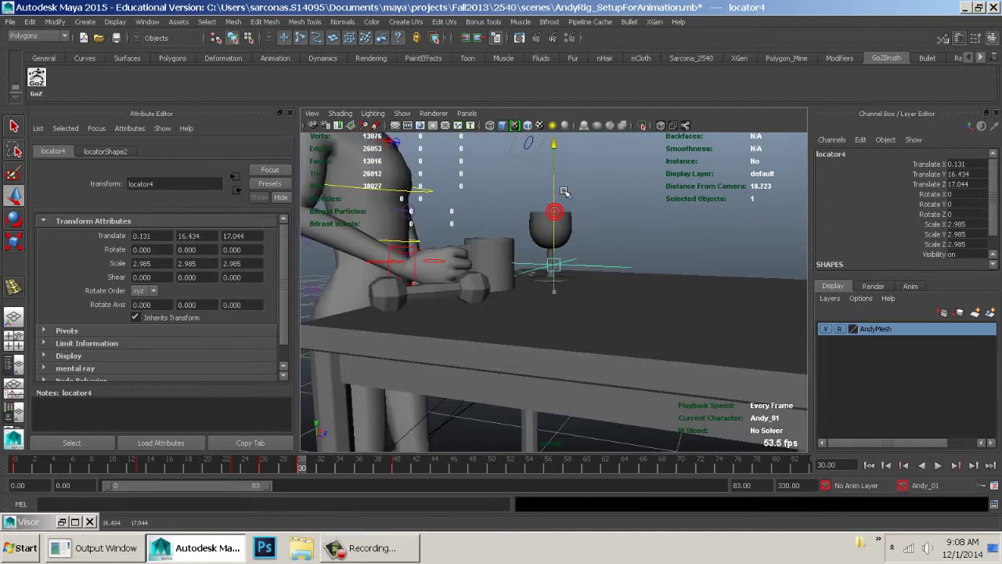
double_click(836, 154)
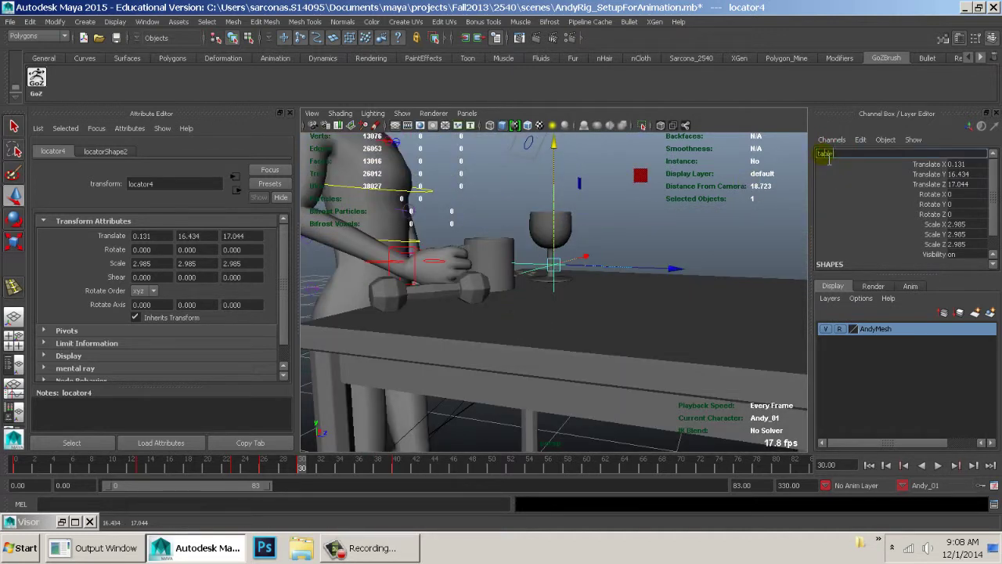
type("tableLocator")
key("Return")
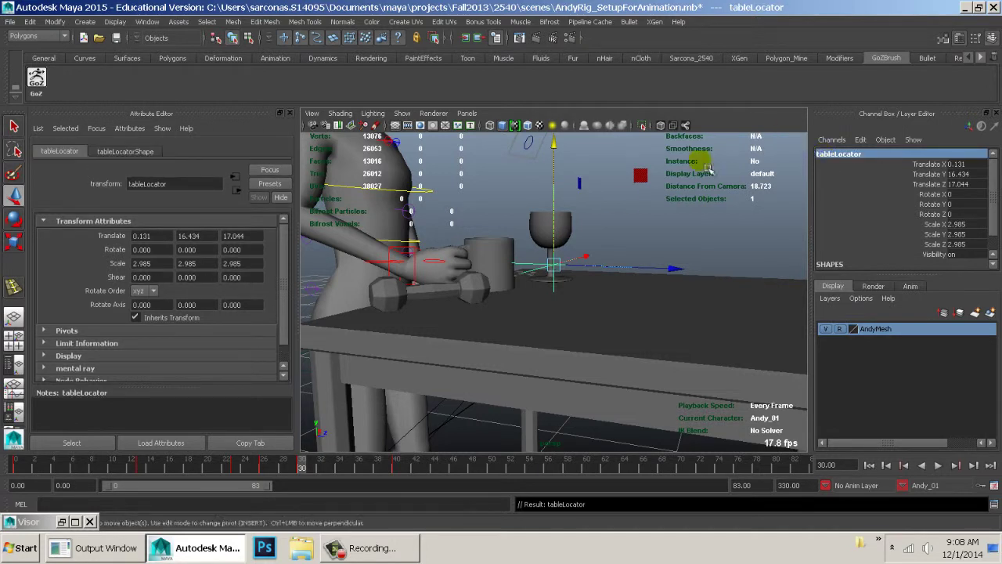
key("f")
left_click_drag(675, 252, 641, 290)
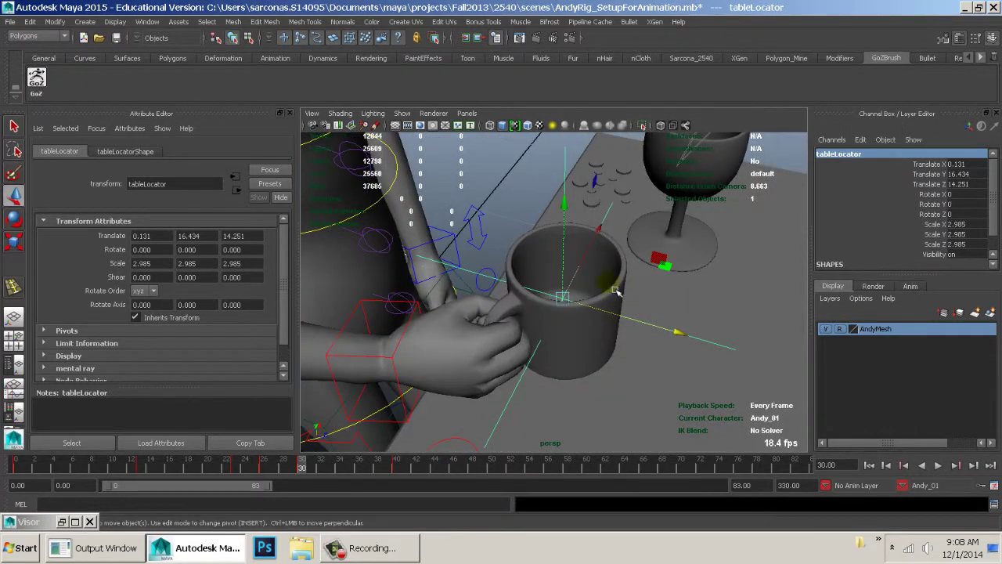
Duplicate tableLocator into the gripping hand at about -1.485 in X and 13.106 in Z, naming the copy andyHandLocator.
key("ctrl+d")
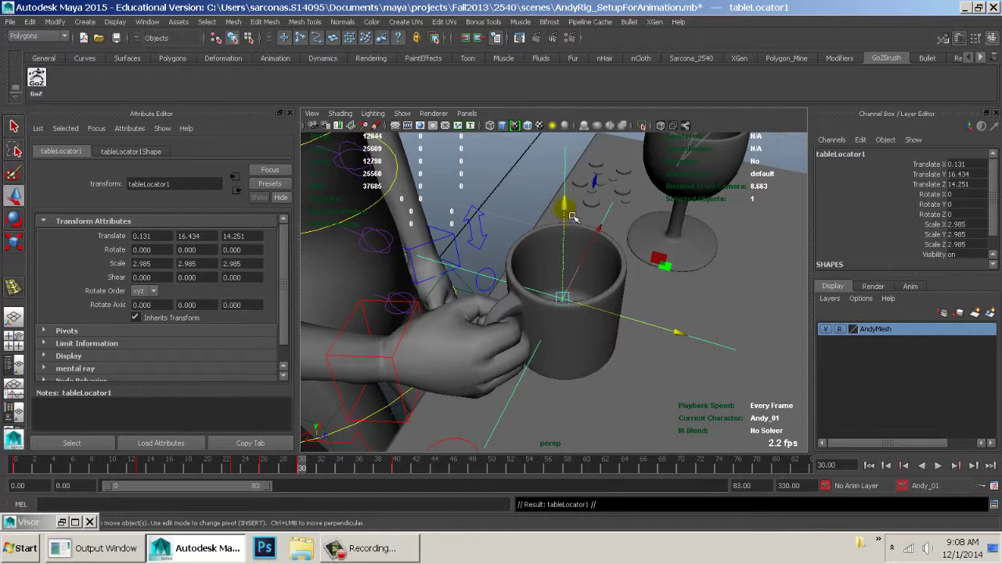
left_click_drag(570, 213, 483, 245, "ctrl")
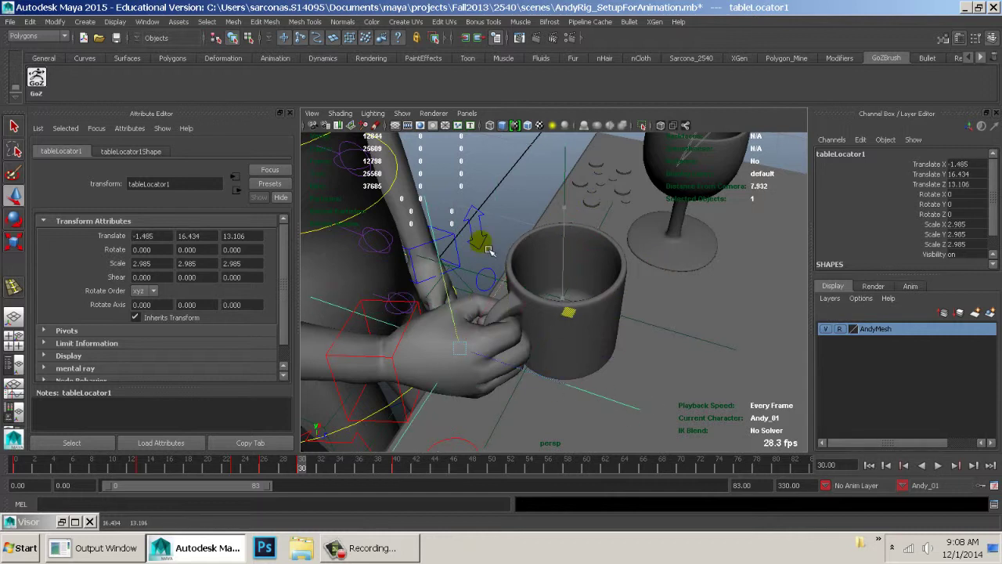
left_click(875, 155)
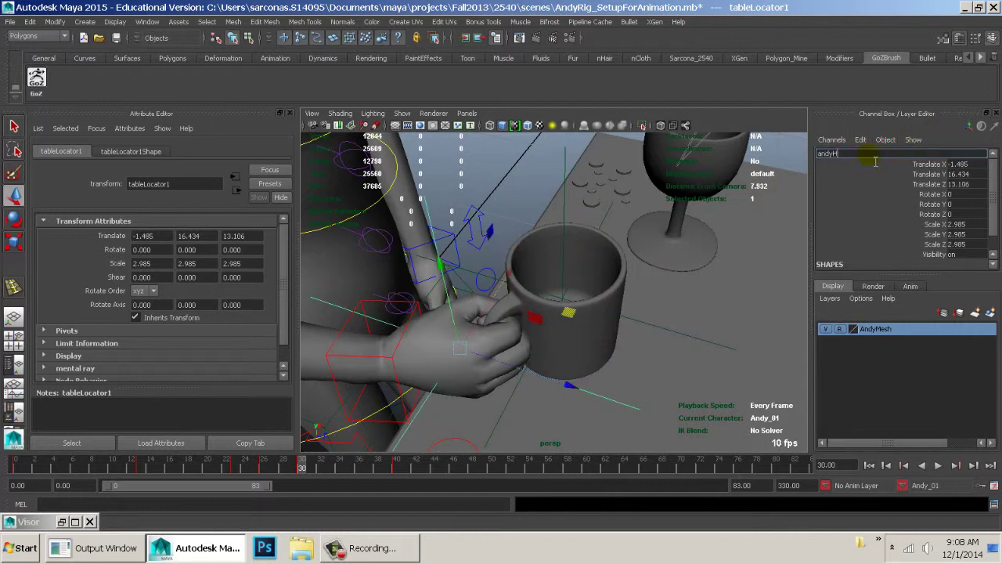
type("andyHandLocator")
key("Return")
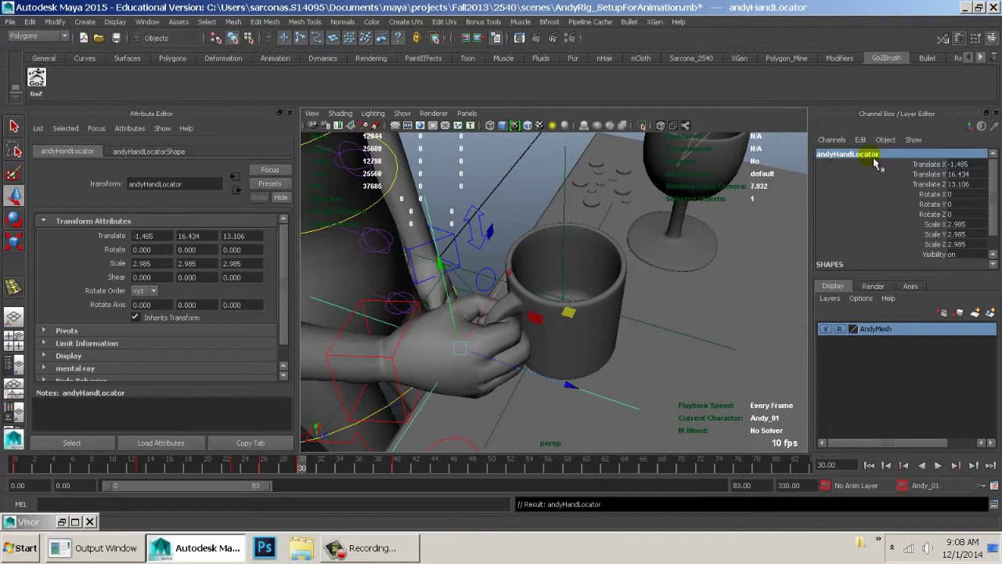
Check the placement of tableLocator and andyHandLocator relative to the coffee mug and hand.
left_click_drag(558, 304, 478, 265, "alt")
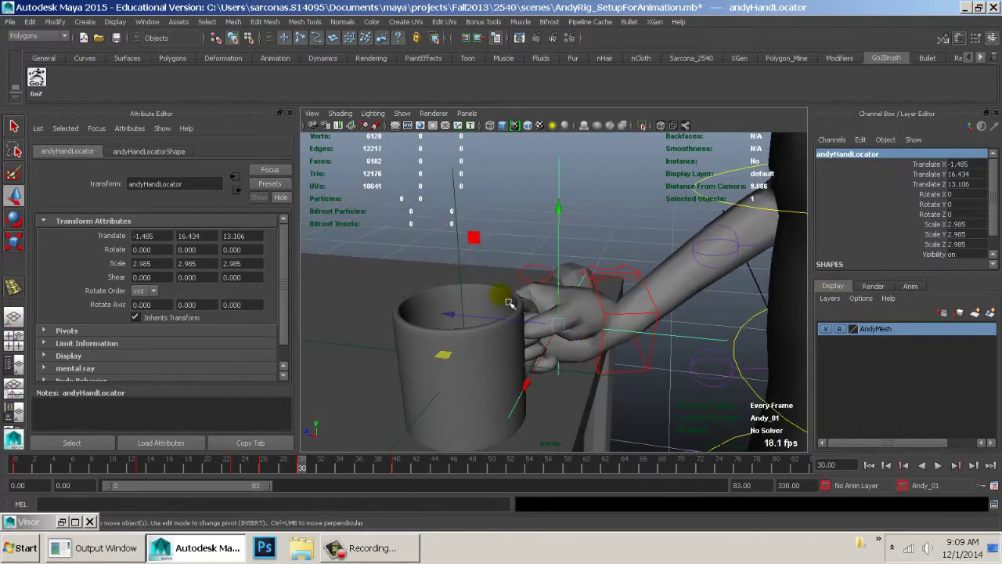
left_click(509, 303)
left_click_drag(509, 303, 481, 296, "alt")
left_click(460, 204)
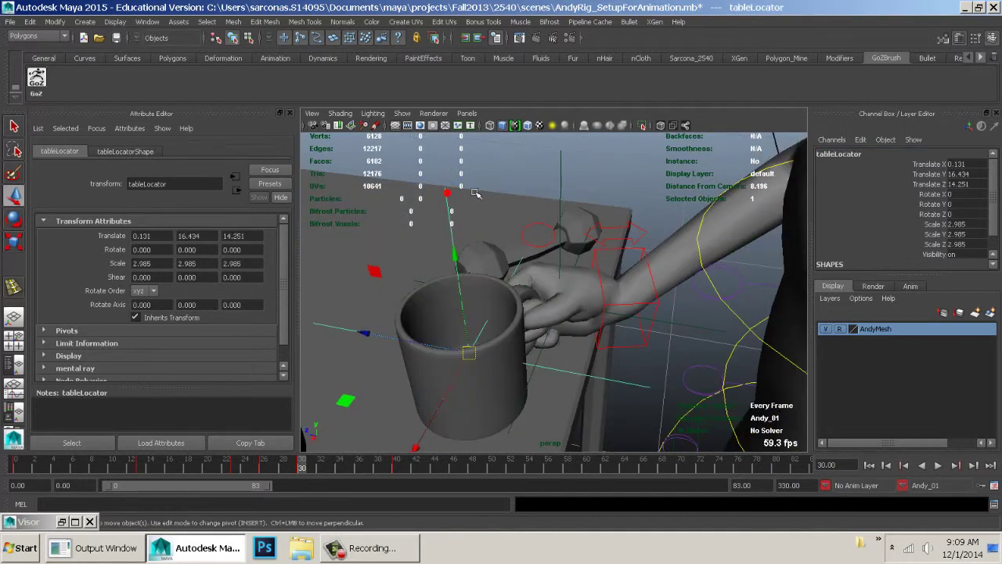
left_click(564, 154)
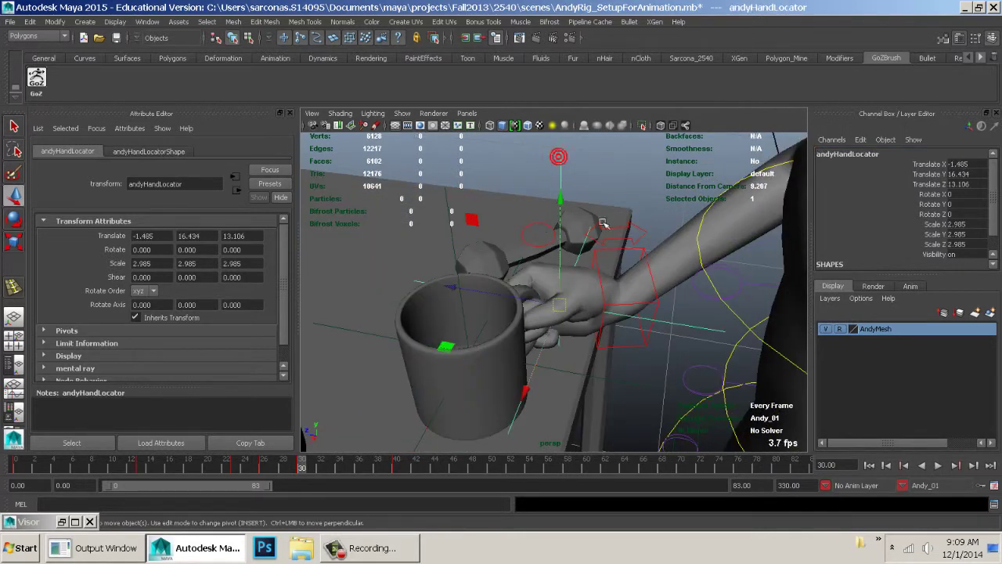
left_click(517, 331)
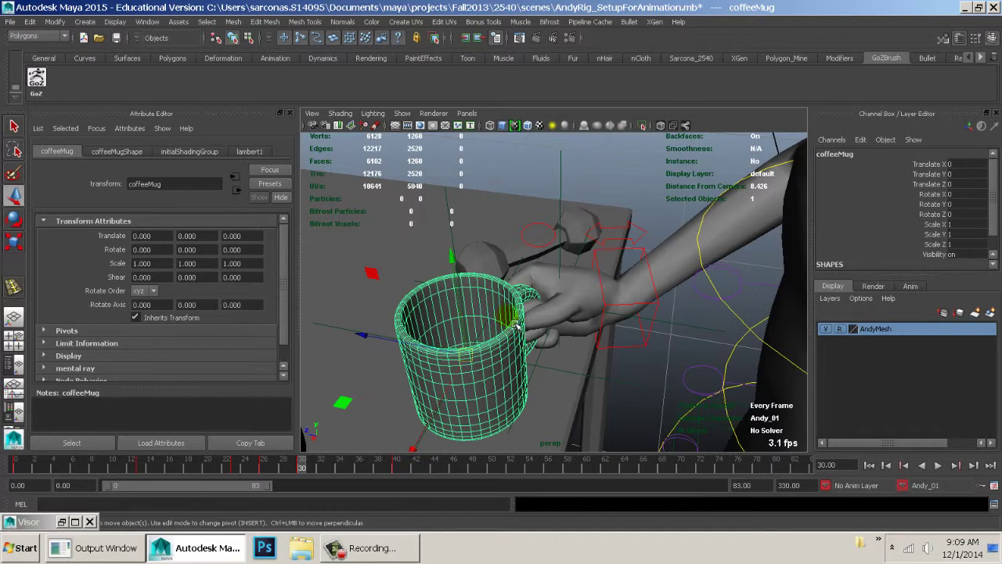
left_click(452, 200, "shift")
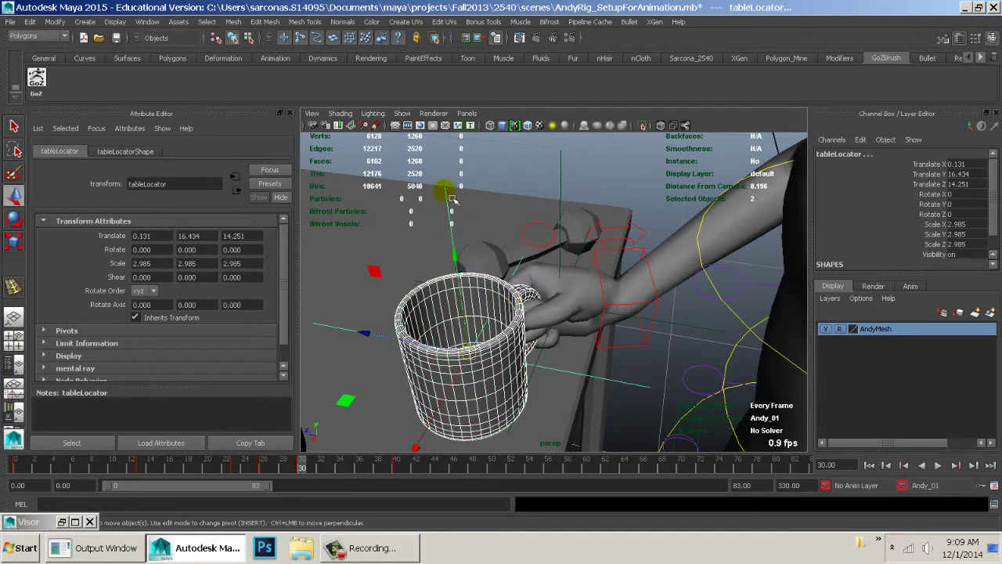
Freeze the transformations of tableLocator and andyHandLocator.
left_click(453, 199)
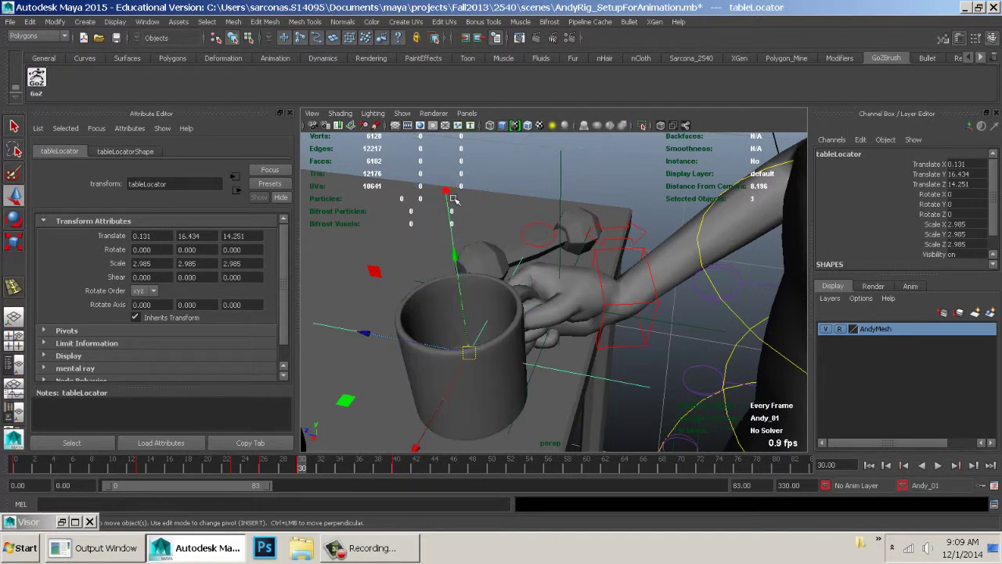
left_click(55, 21)
left_click(82, 59)
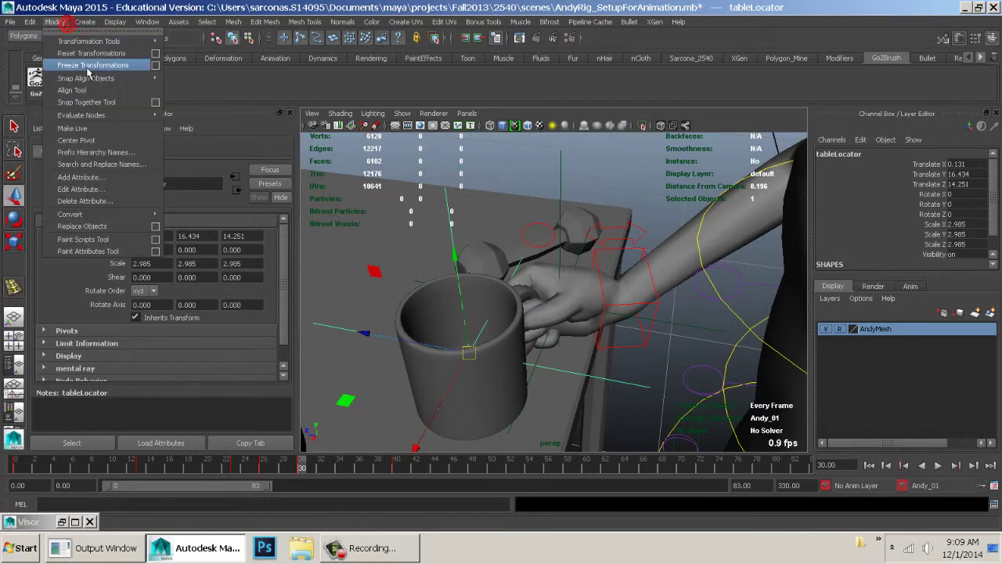
left_click(559, 157)
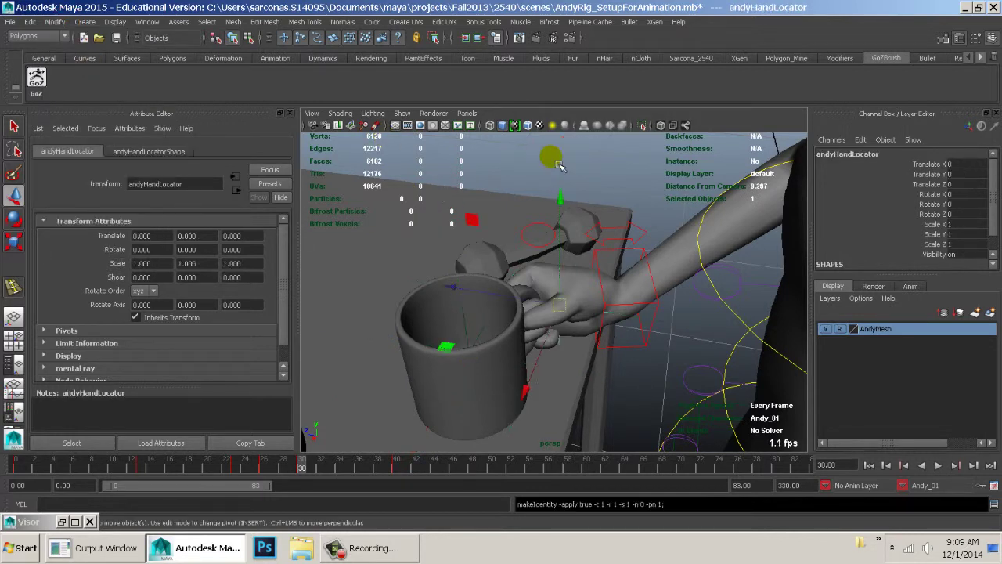
Parent-constrain the coffee mug to tableLocator with Maintain offset on and all translate and rotate axes constrained.
left_click(469, 323)
left_click(490, 325)
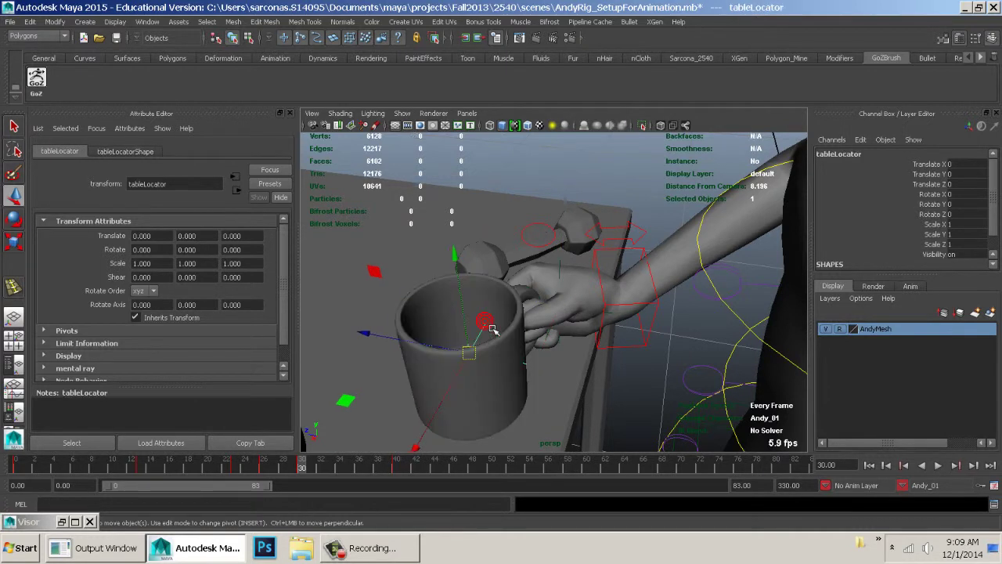
left_click(443, 316, "shift")
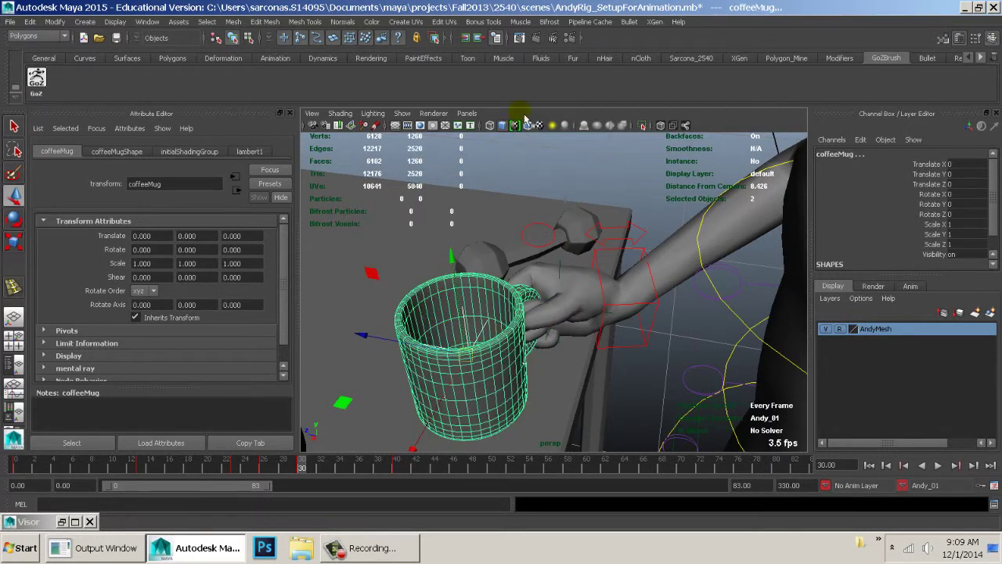
key("space")
left_click(671, 198)
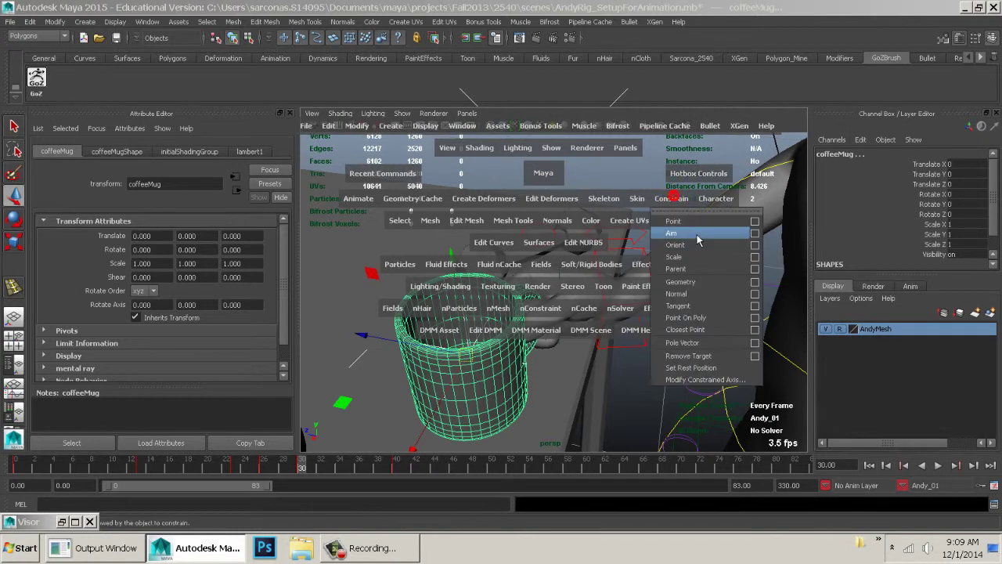
left_click(754, 269)
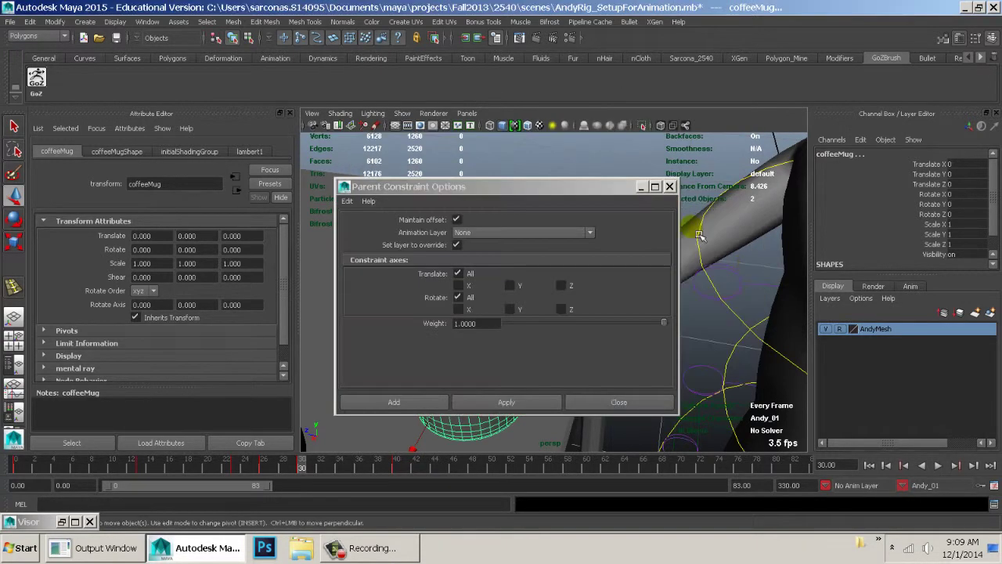
left_click(391, 399)
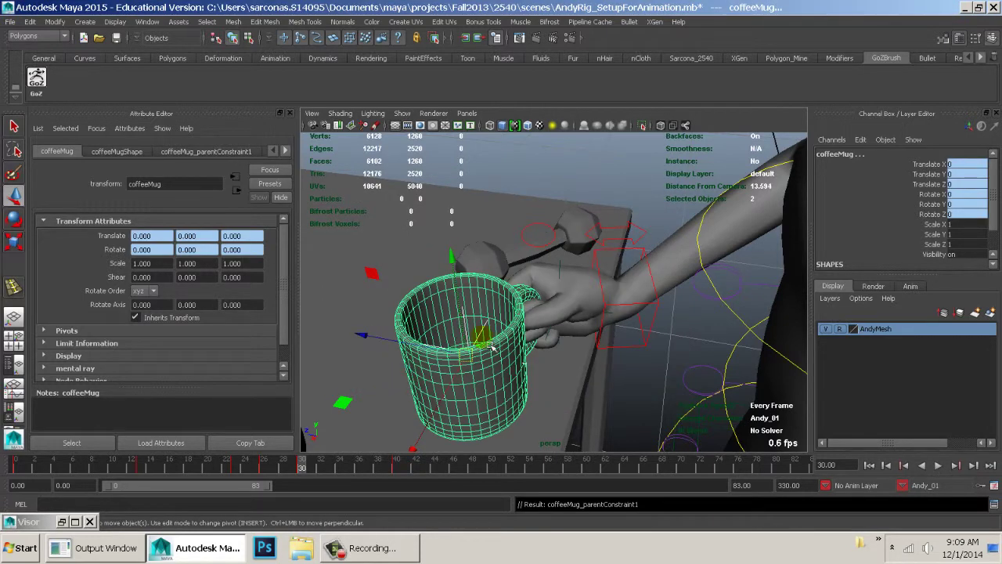
Parent andyHandLocator under the right arm's IK control, andy_arm_IK_Cntrl_r.
left_click(507, 297)
right_click_drag(519, 304, 577, 336, "alt")
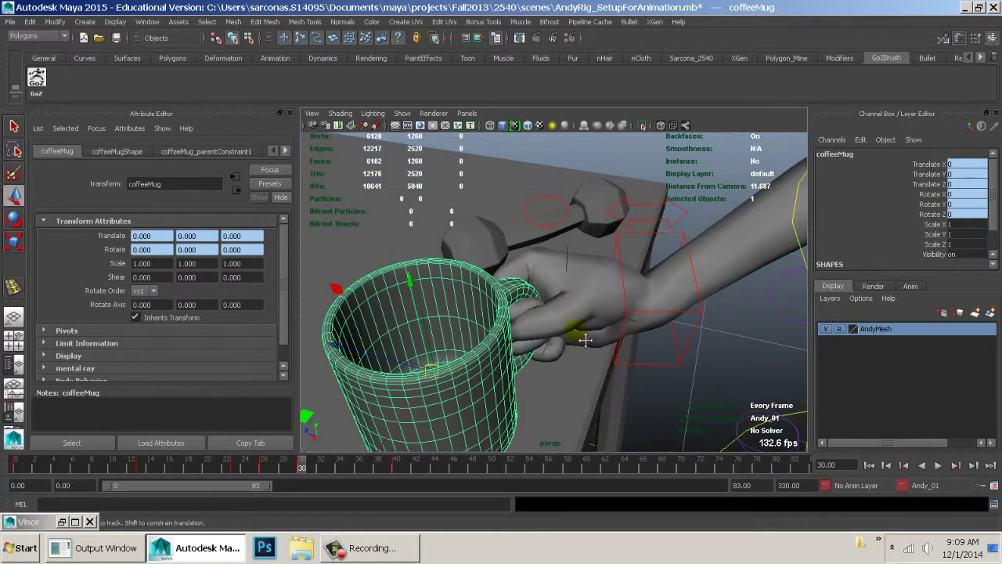
left_click(574, 265)
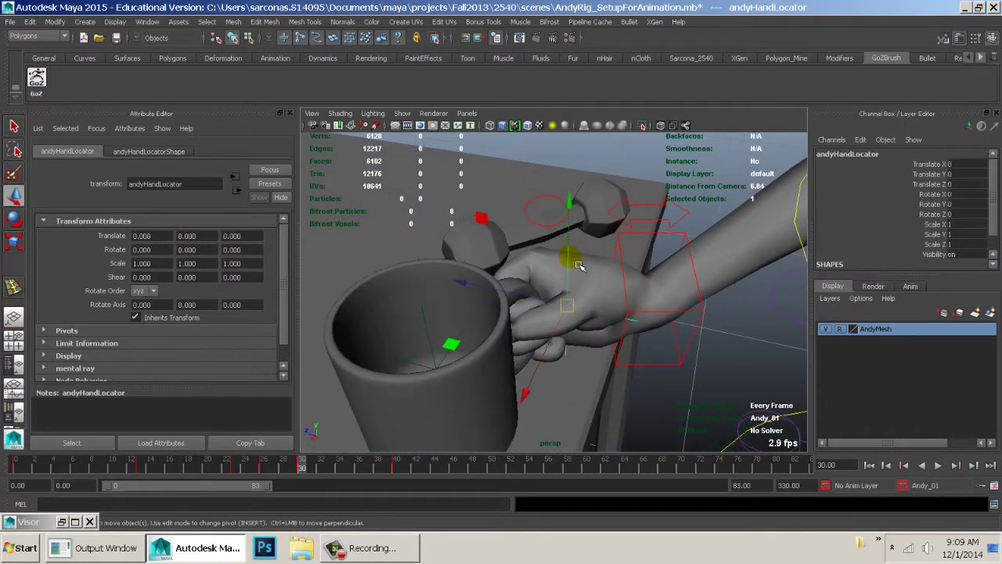
key("4")
mouse_move(662, 317)
left_mouse_down("alt")
mouse_move(654, 274)
mouse_move(666, 291)
mouse_move(658, 327)
left_mouse_up("alt")
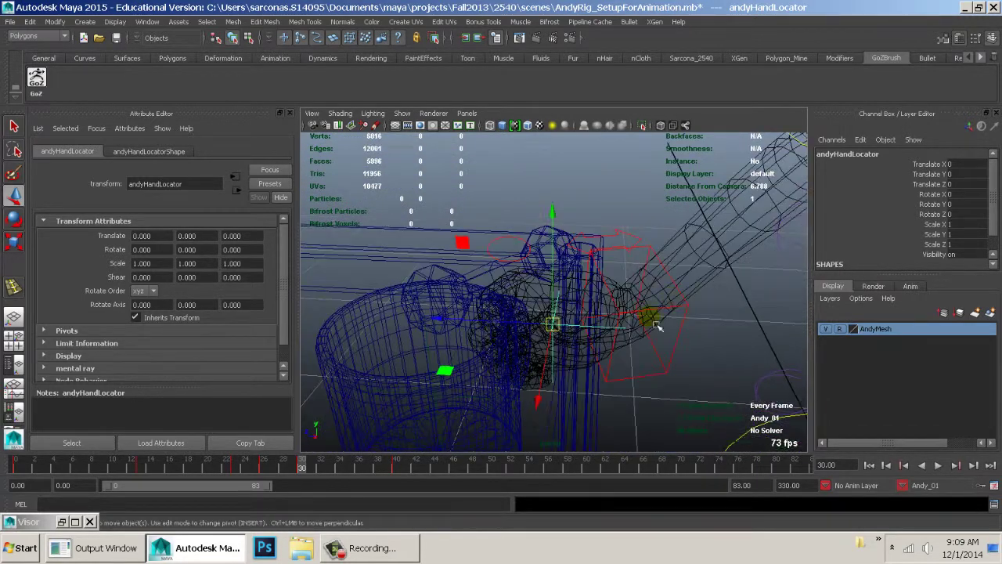
left_click(627, 256)
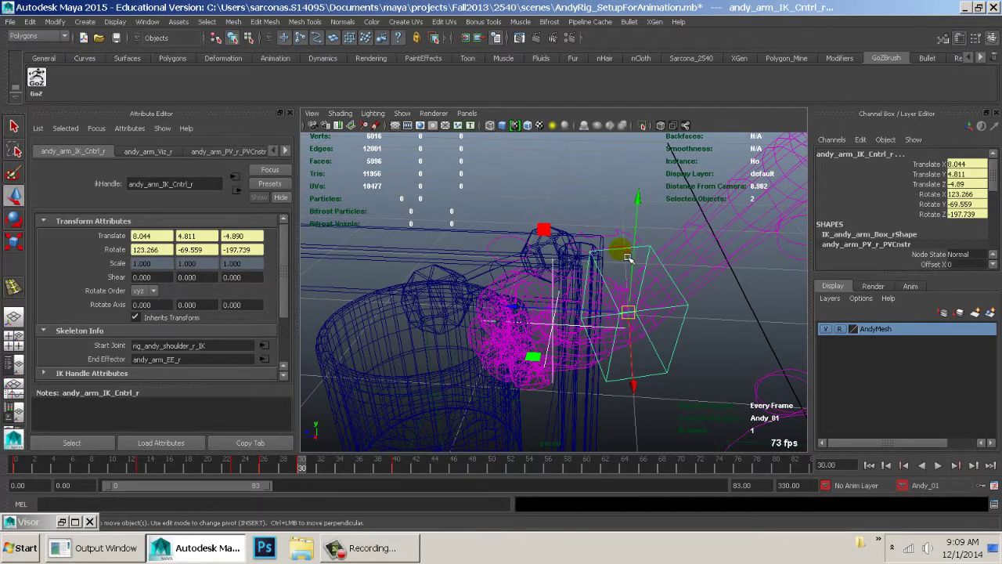
left_click(618, 255)
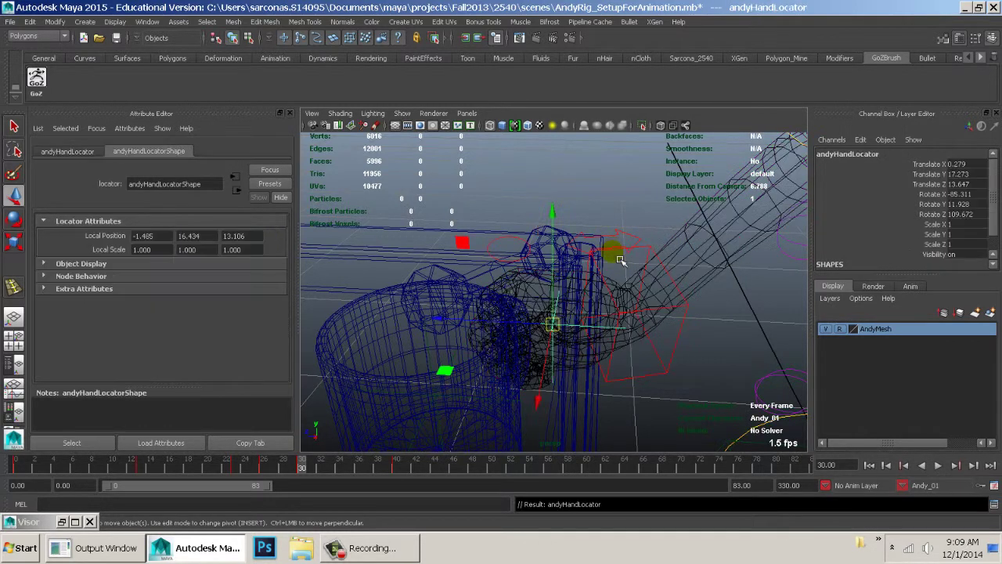
left_click_drag(618, 253, 618, 291, "alt")
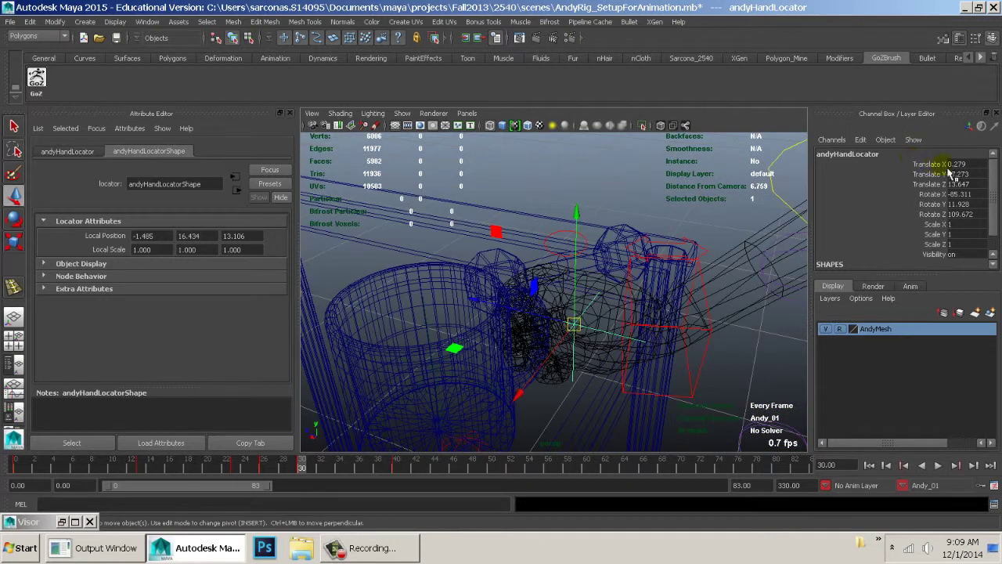
Freeze the transformations of andyHandLocator under its new parent and return to the shaded view.
left_click(55, 21)
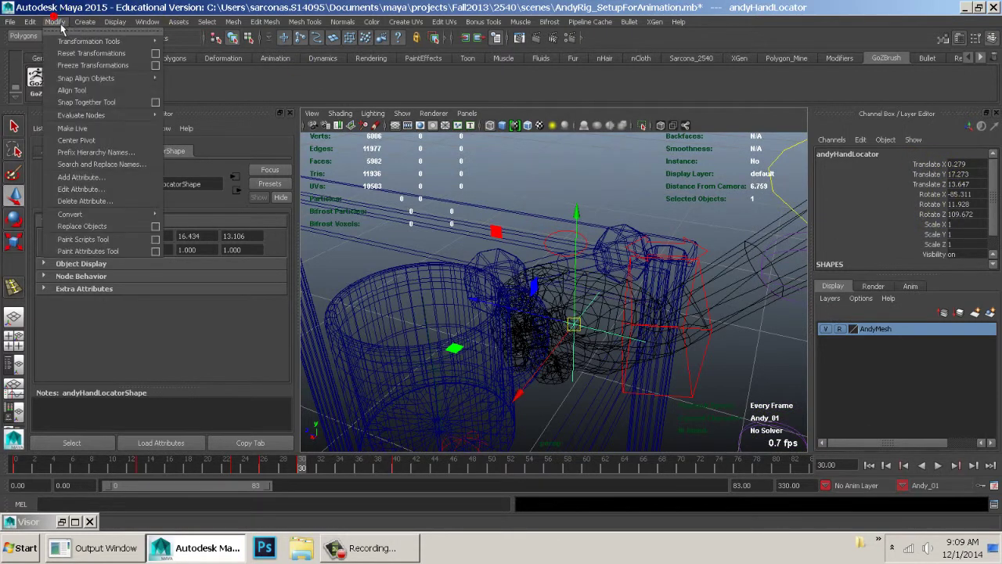
left_click(96, 69)
left_click_drag(422, 188, 445, 215, "alt")
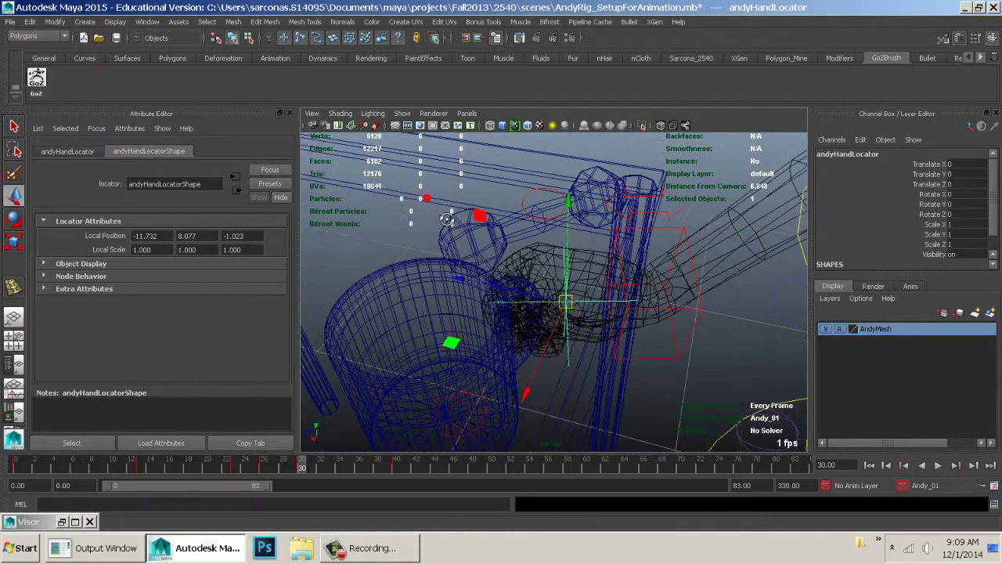
key("5")
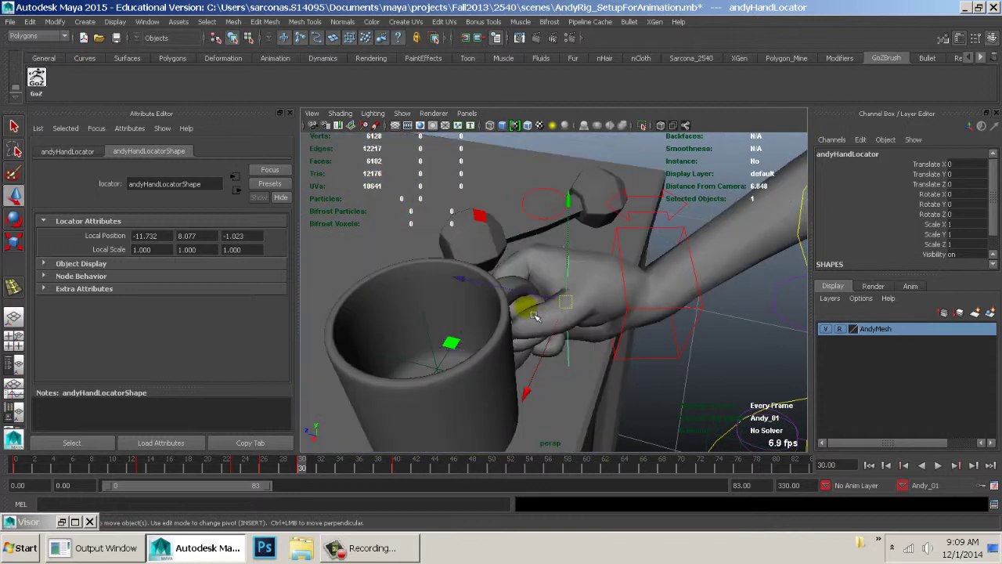
Parent-constrain the coffee mug to andyHandLocator as a second target.
left_click(444, 284, "shift")
key("space")
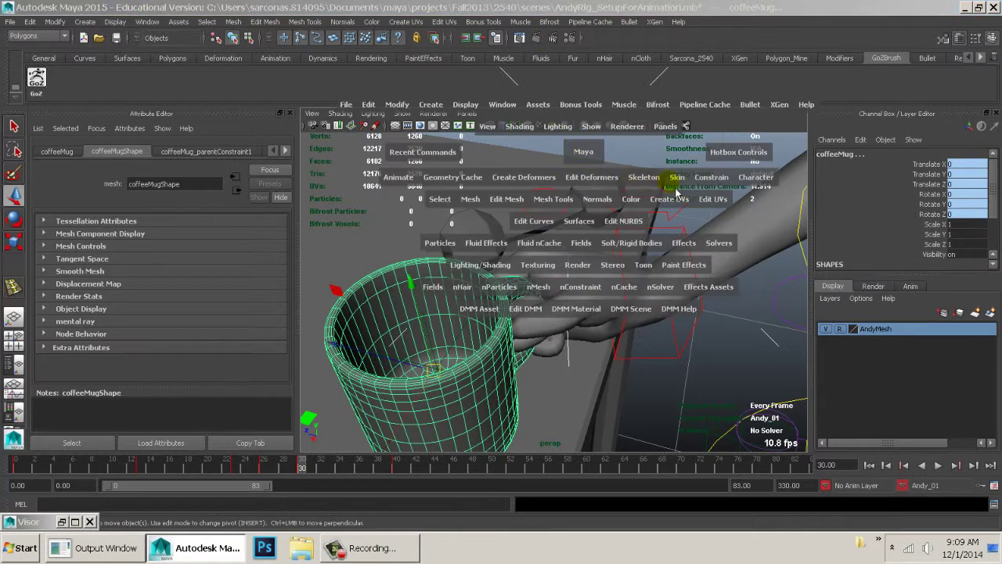
left_click_drag(711, 177, 423, 288)
left_click(666, 161)
Examine how the mug, andyHandLocator and the right arm IK control behave across the reach up to frame 30.
right_click_drag(680, 298, 506, 253, "alt")
left_click_drag(674, 274, 551, 275, "alt")
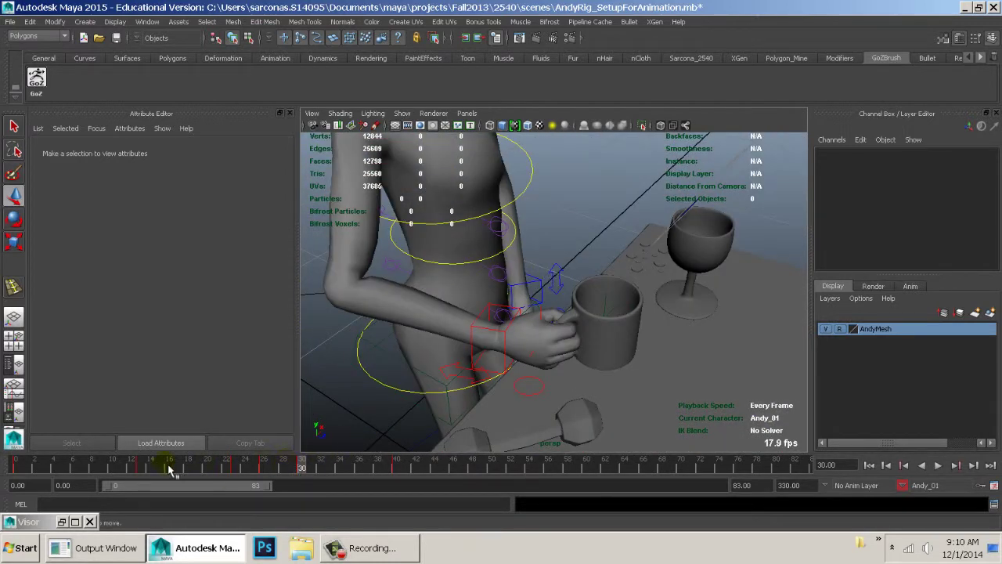
left_click_drag(86, 464, 231, 463)
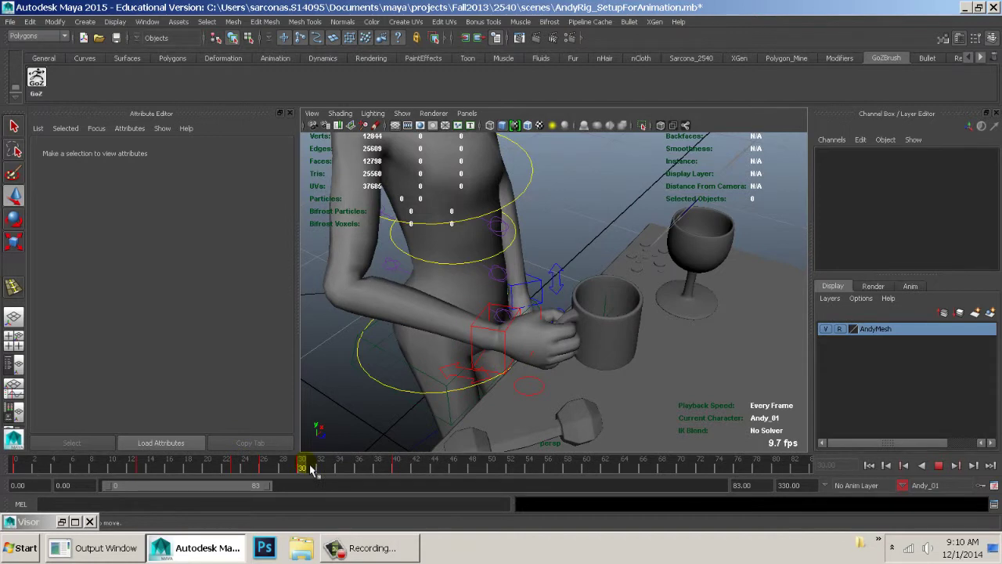
mouse_move(311, 470)
left_mouse_down()
mouse_move(380, 470)
mouse_move(321, 479)
mouse_move(218, 465)
left_mouse_up()
left_click_drag(509, 342, 539, 308, "alt")
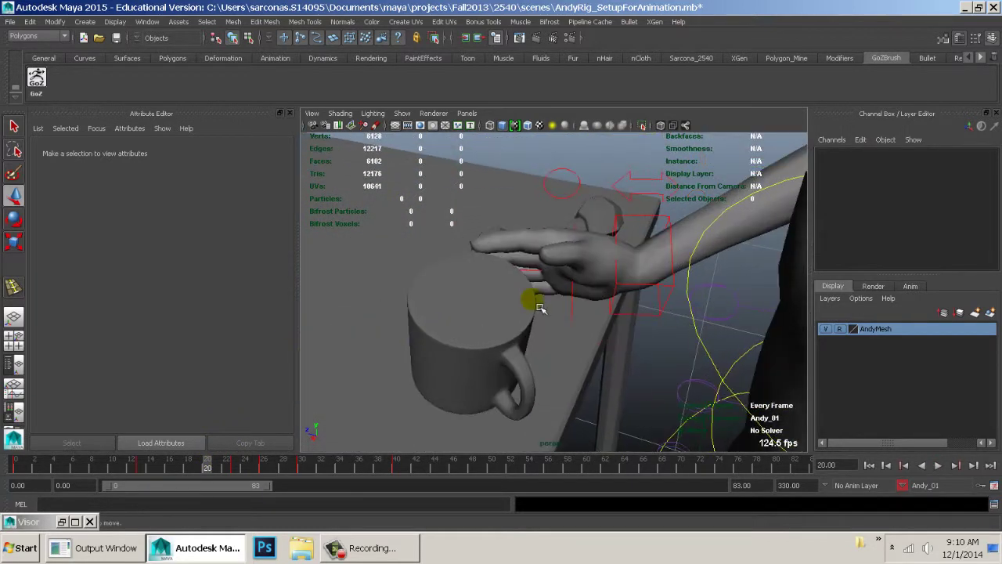
left_click(580, 305)
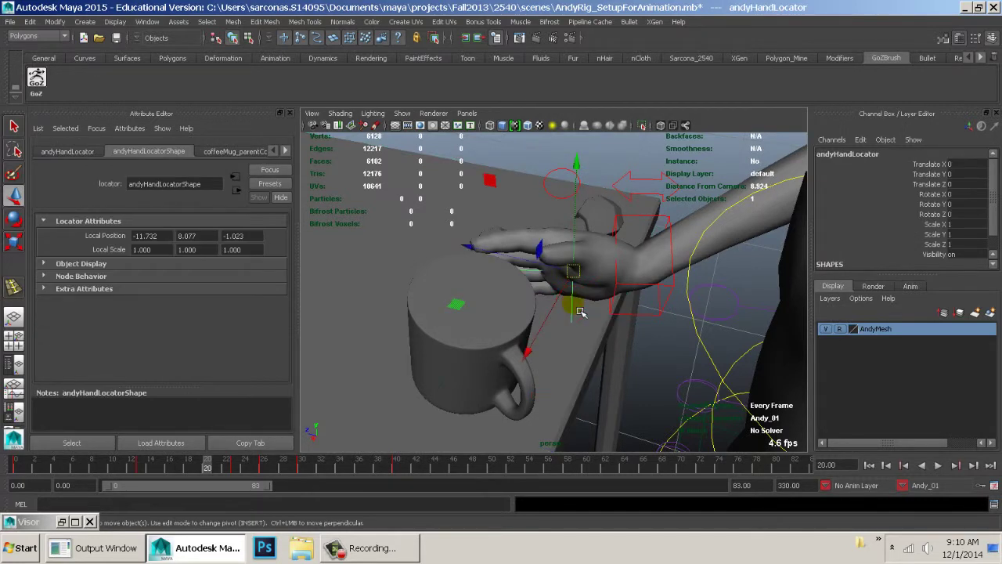
scroll(951, 204, "down", 1)
scroll(943, 206, "up", 1)
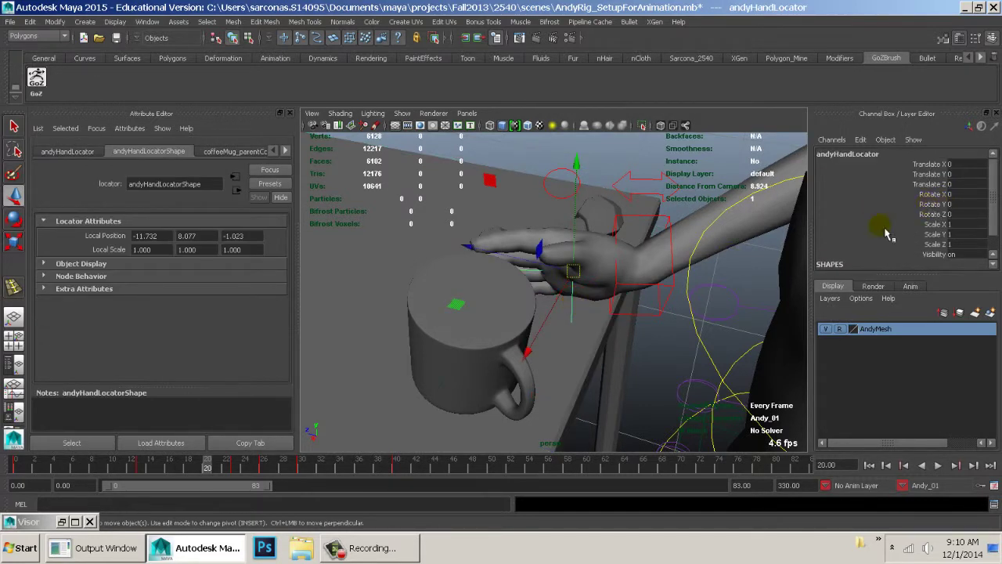
left_click(665, 305)
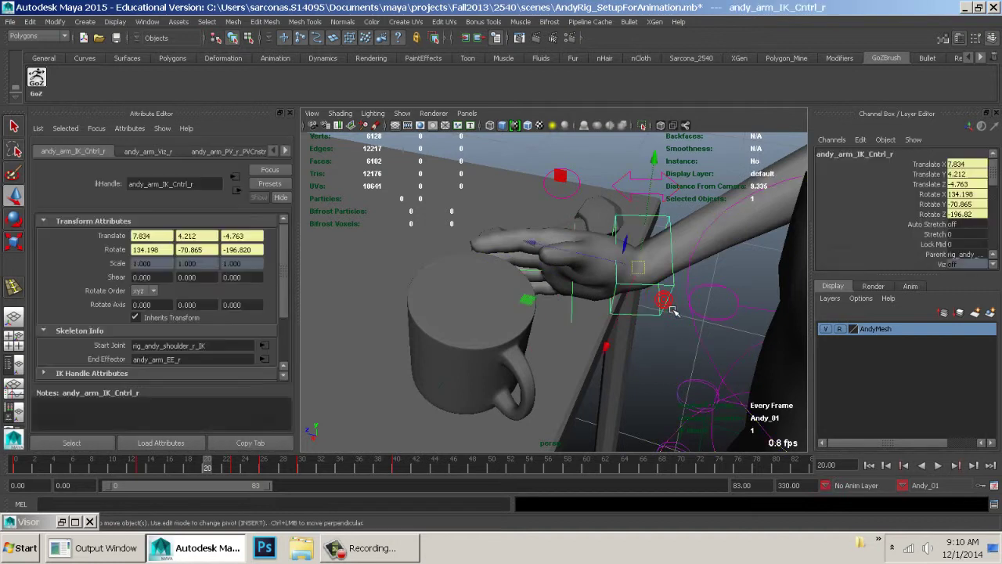
mouse_move(228, 466)
left_mouse_down()
mouse_move(239, 462)
mouse_move(203, 464)
mouse_move(303, 463)
left_mouse_up()
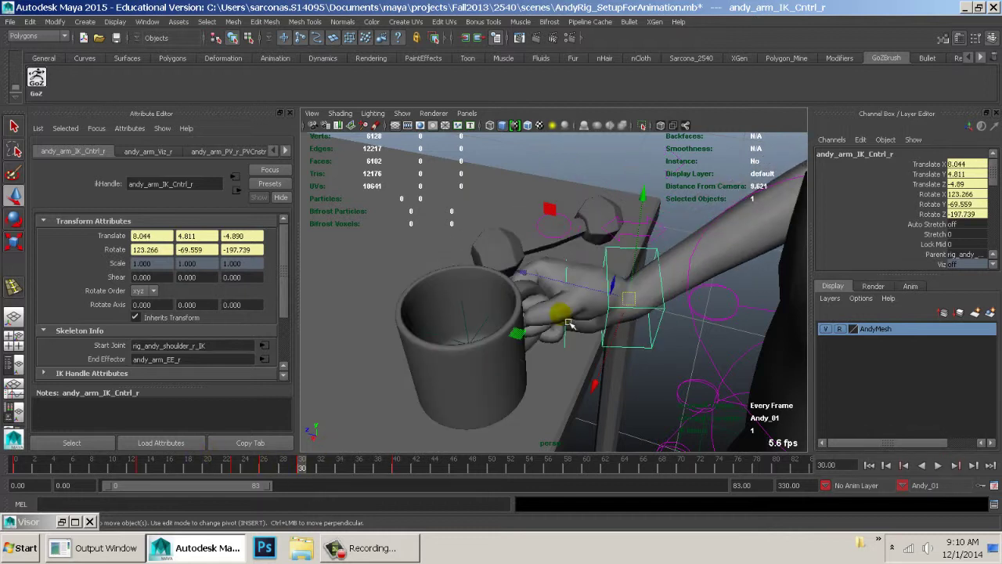
left_click_drag(569, 323, 544, 331, "alt")
Set the Andy Hand Locator W1 weight of the mug's parent constraint to 0 and play back the animation.
left_click(485, 291)
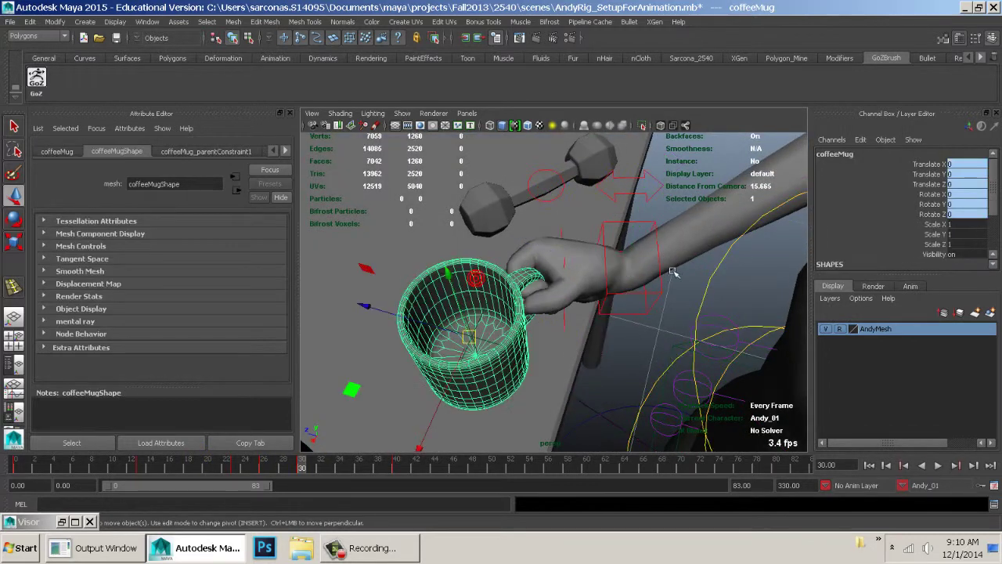
scroll(940, 195, "down", 3)
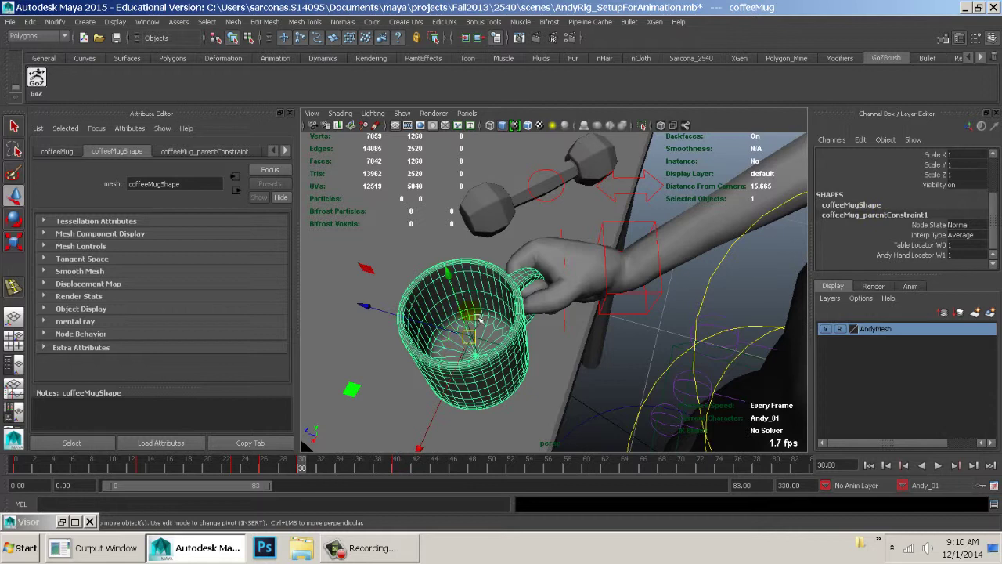
left_click(962, 255)
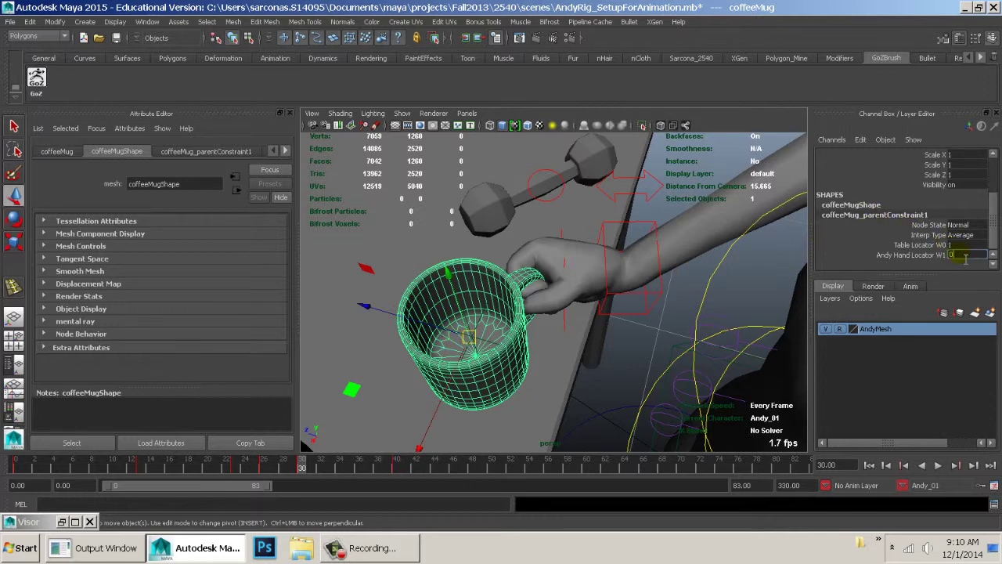
left_click_drag(443, 433, 558, 321, "alt")
key("alt+v")
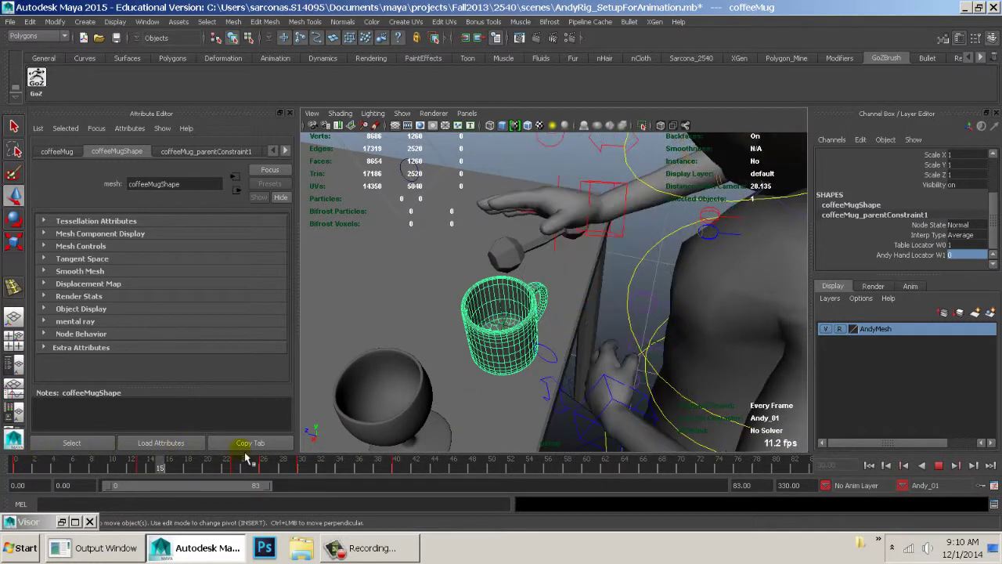
Key the mug constraint's weights at frame 29, with Table Locator W0 at 1 and Andy Hand Locator W1 at 0.
mouse_move(360, 458)
left_mouse_down()
mouse_move(286, 469)
mouse_move(322, 473)
mouse_move(308, 479)
left_mouse_up()
left_click_drag(937, 244, 938, 255)
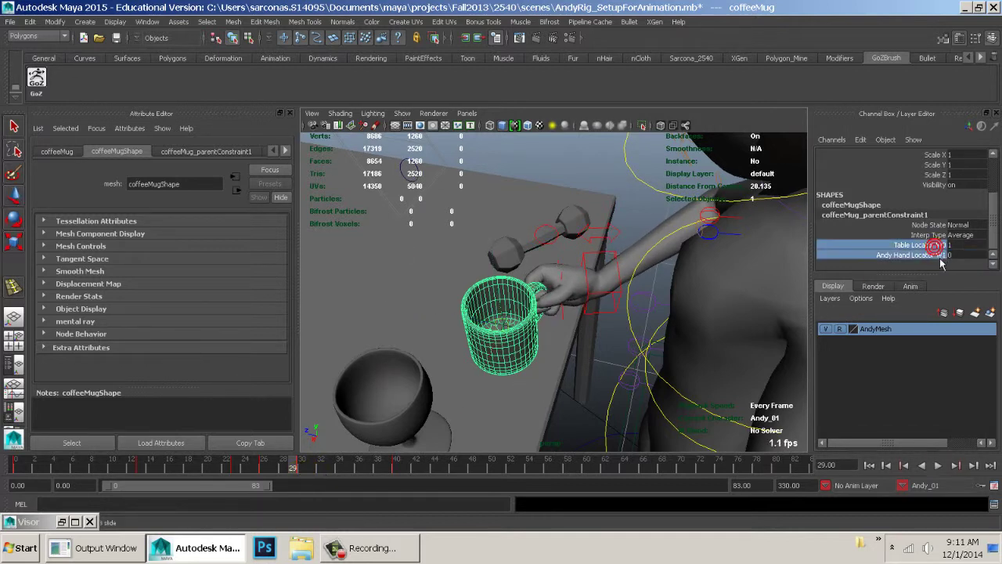
right_click(938, 255)
left_click(940, 20)
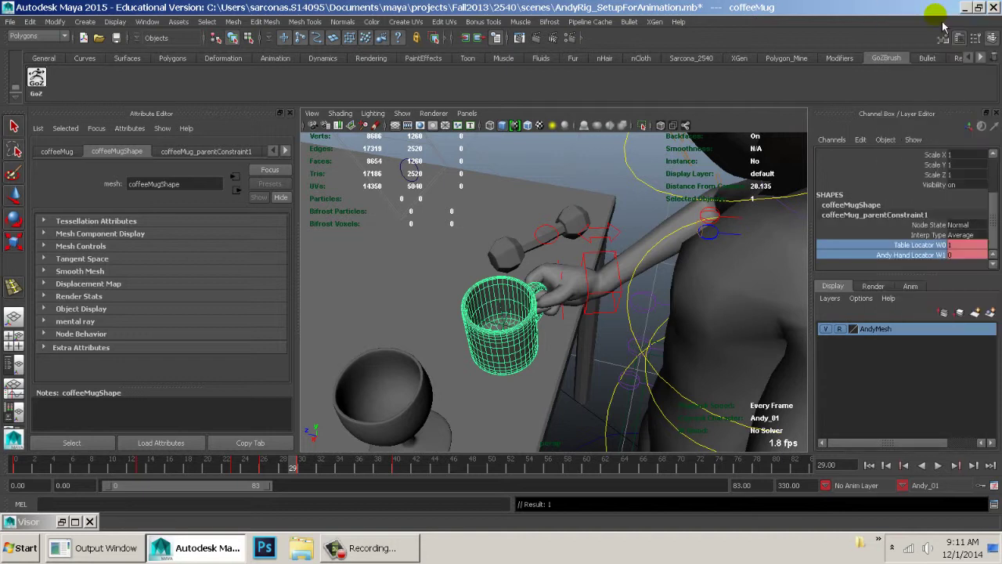
At frame 30, set Table Locator W0 to 0 and Andy Hand Locator W1 to 1, key both weights and play back the animation.
left_click(305, 467)
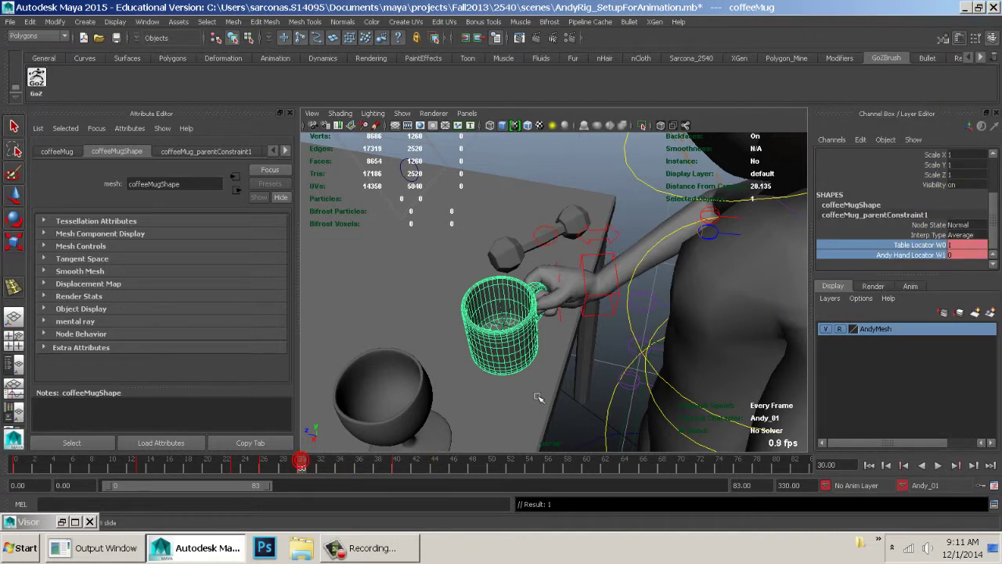
left_click(955, 245)
left_click(957, 255)
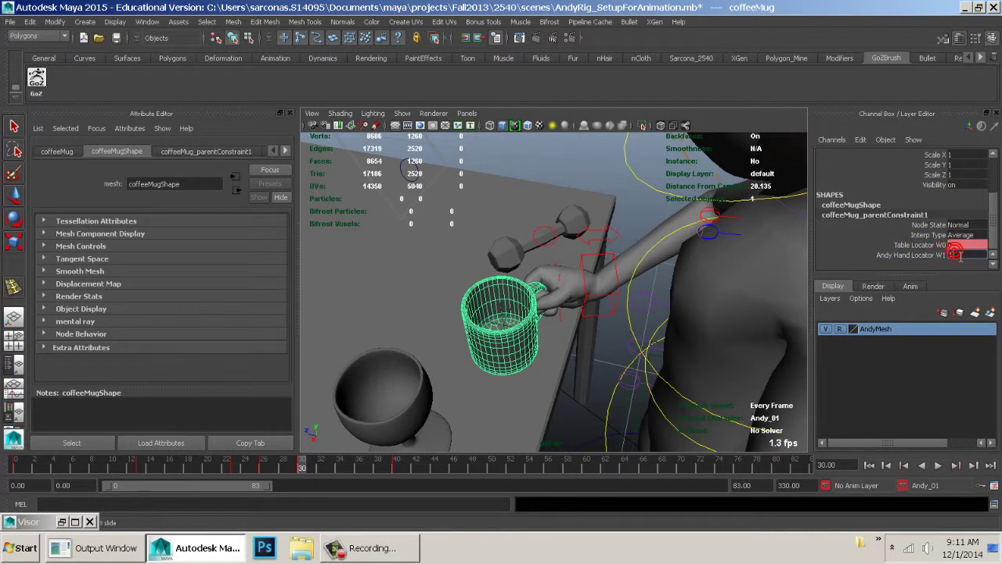
left_click_drag(922, 248, 924, 258)
right_click_drag(924, 257, 924, 24)
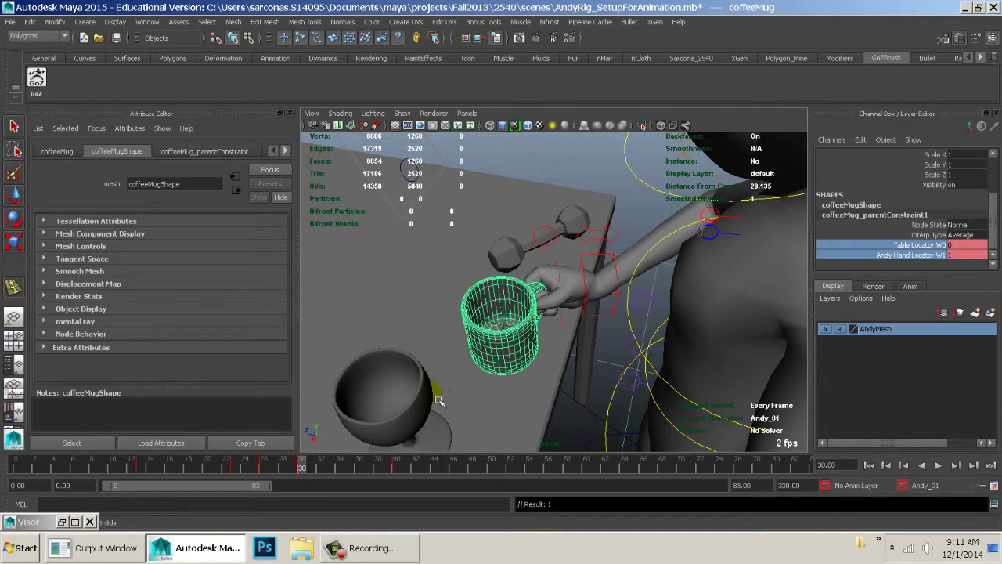
key("alt+v")
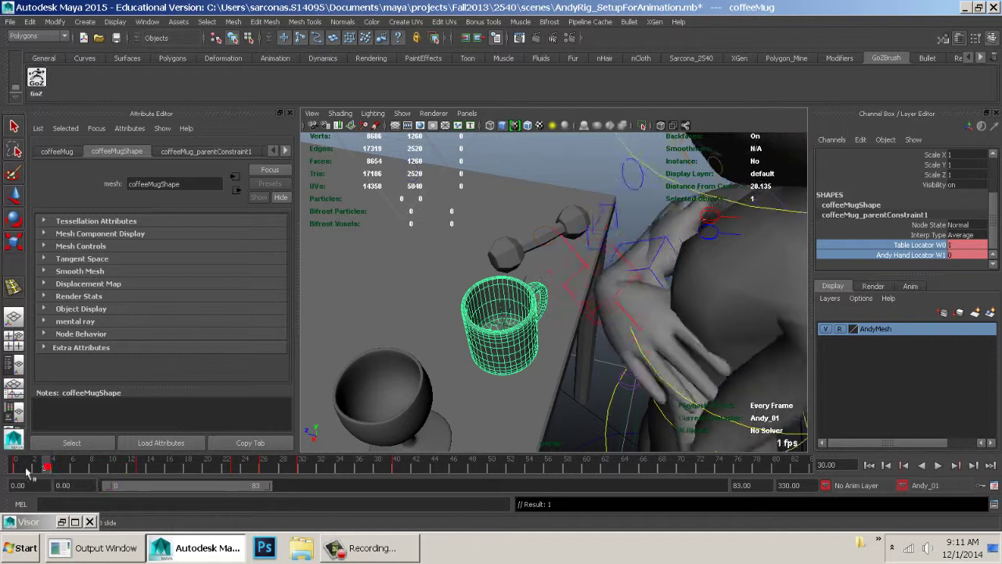
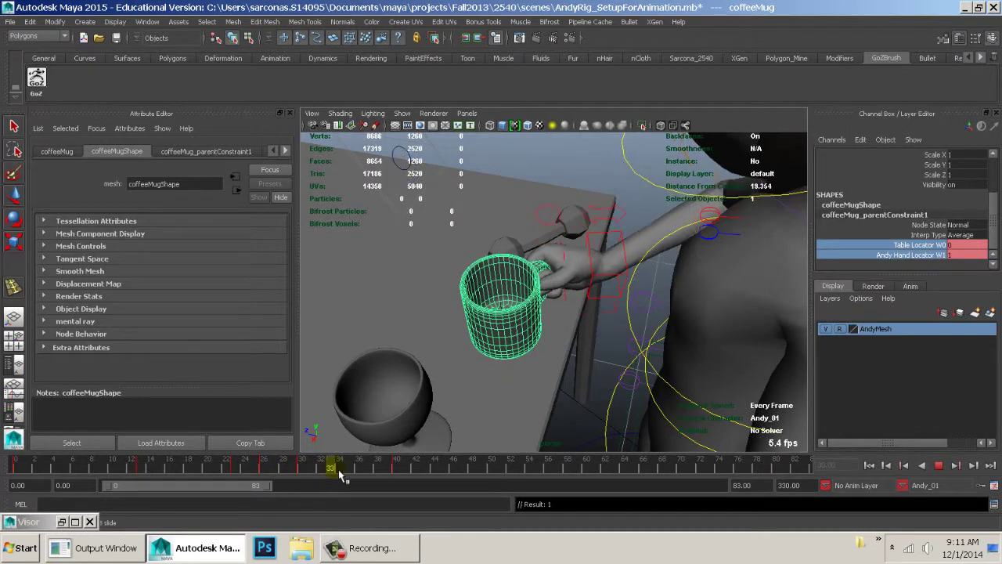
Check the hand's approach to the mug and delete the Andy character's key at frame 23.
mouse_move(347, 481)
left_mouse_down()
mouse_move(255, 468)
mouse_move(433, 468)
mouse_move(194, 468)
mouse_move(418, 464)
mouse_move(233, 468)
mouse_move(202, 485)
mouse_move(241, 481)
left_mouse_up()
left_click_drag(531, 326, 546, 385, "alt")
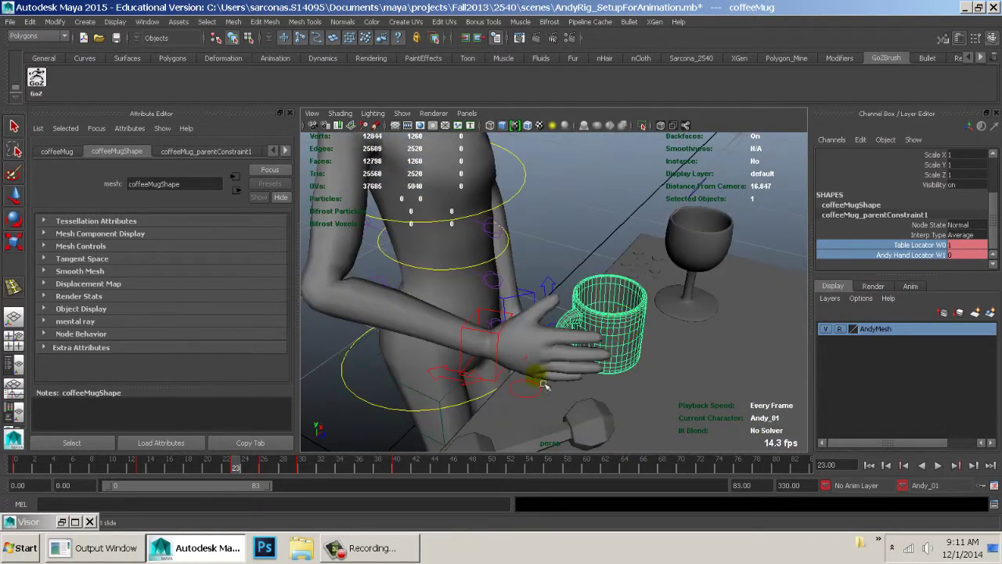
right_click(245, 475)
left_click(268, 333)
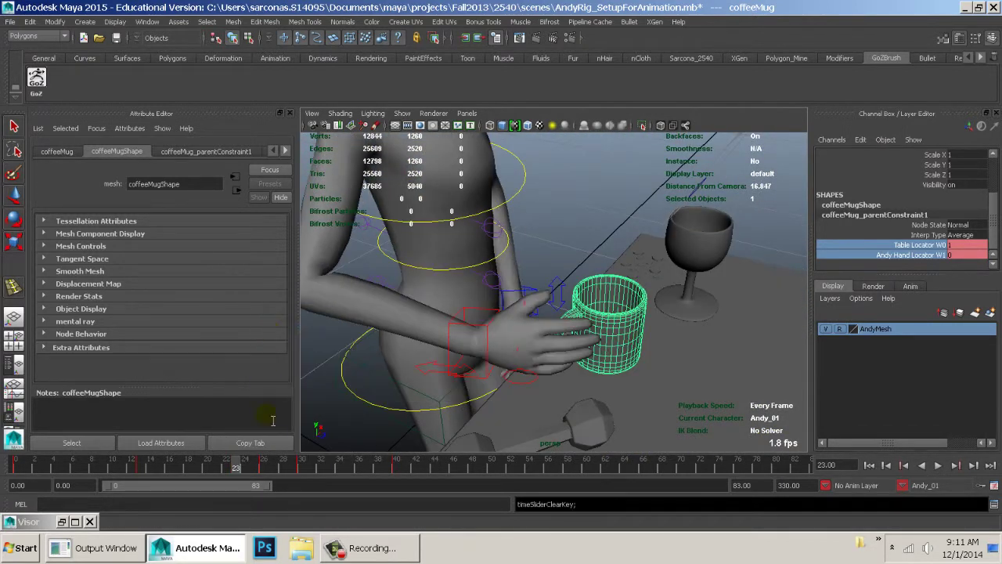
Cut the mug grip pose key at frame 26 and paste it at frame 21.
left_click(265, 473)
right_click(261, 469)
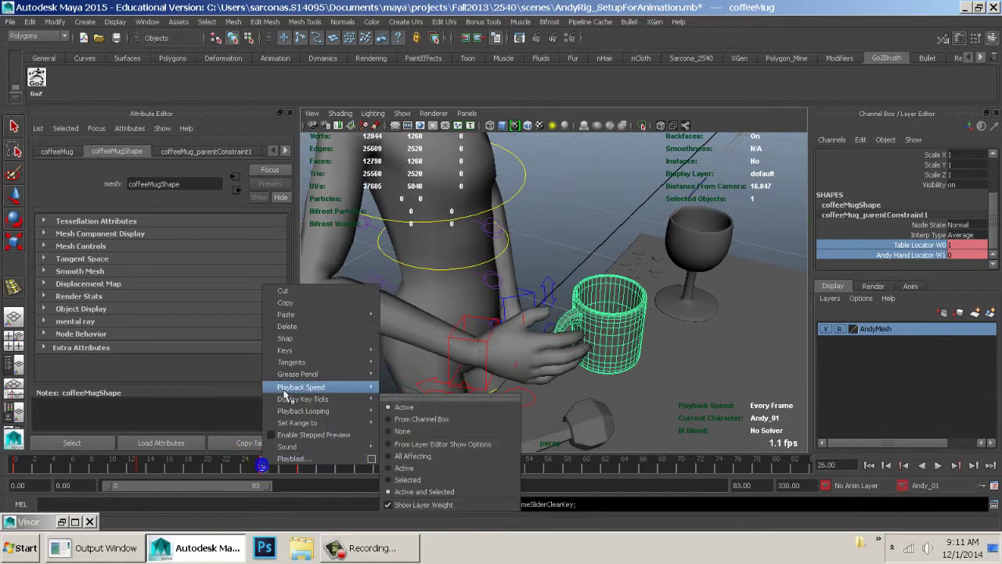
left_click(303, 290)
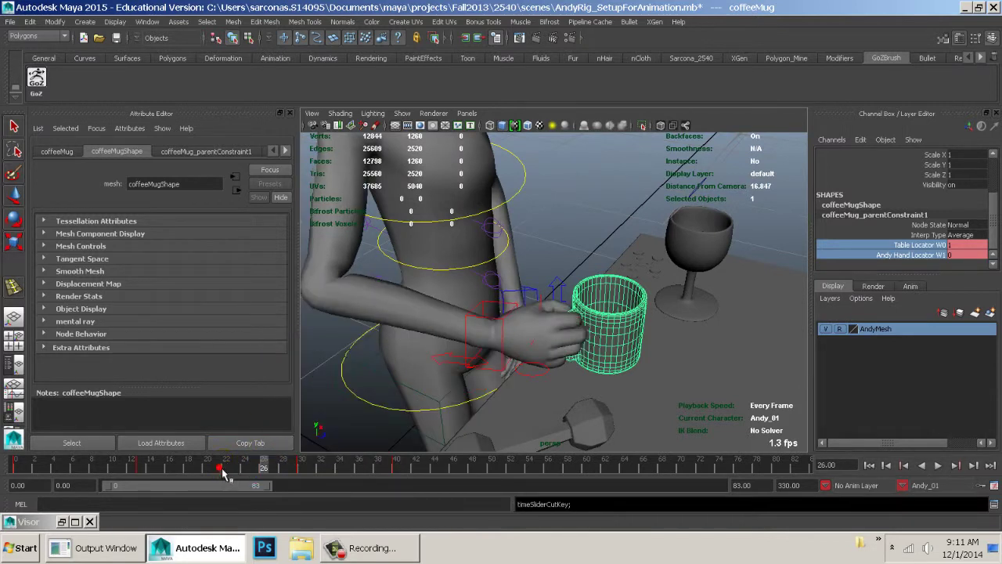
left_click(221, 470)
right_click(218, 468)
mouse_move(317, 316)
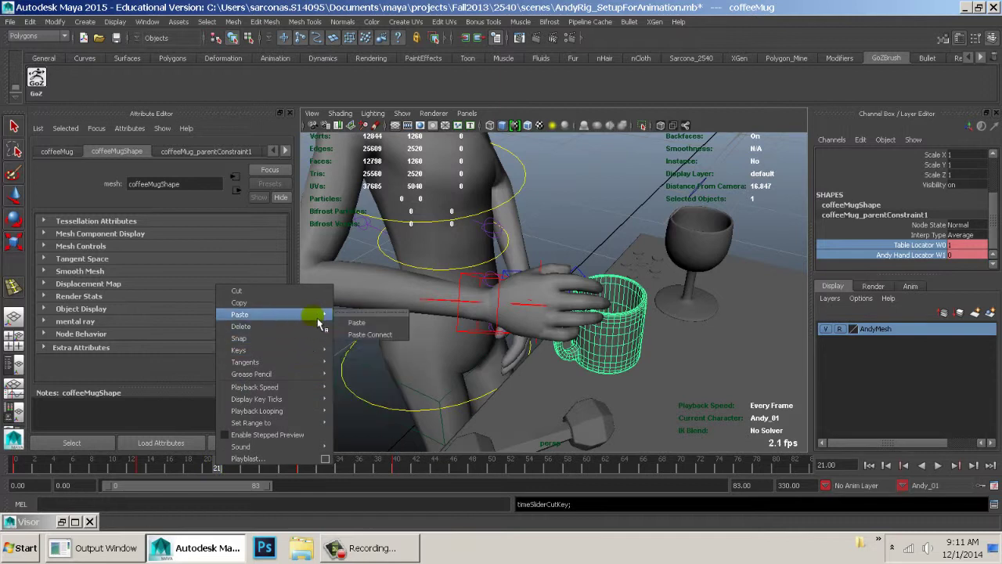
left_click(353, 321)
Play back the animation and inspect the hand's grip and lift of the mug from several angles.
left_click_drag(530, 329, 420, 402, "alt")
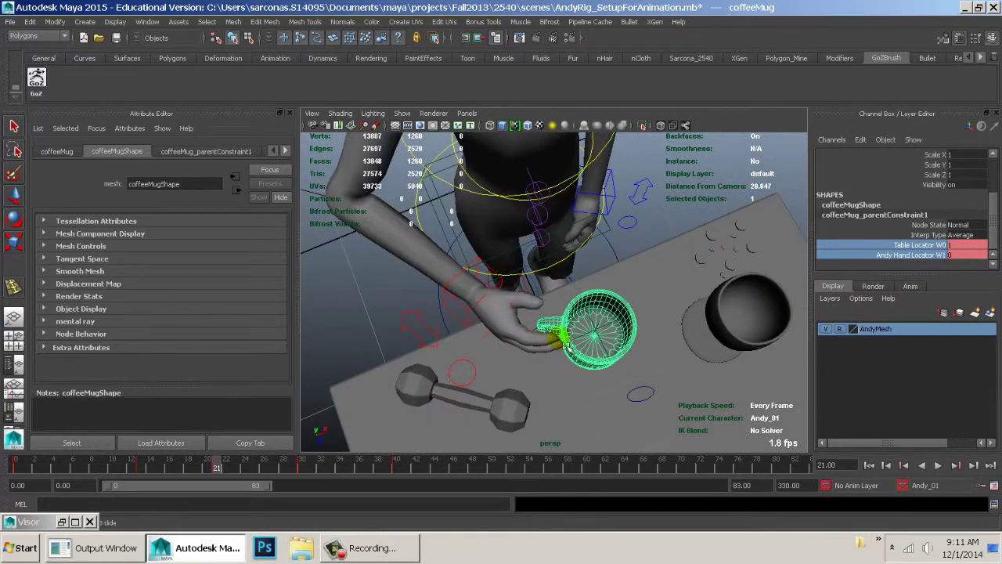
left_click_drag(160, 470, 197, 477)
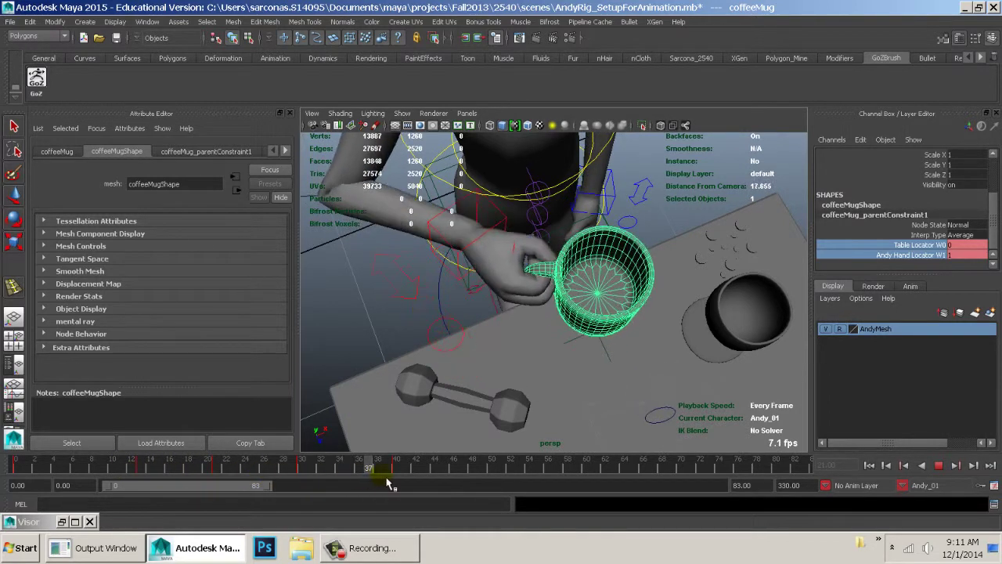
key("alt+v")
left_click_drag(535, 420, 561, 375, "alt")
middle_click_drag(561, 376, 582, 433, "alt")
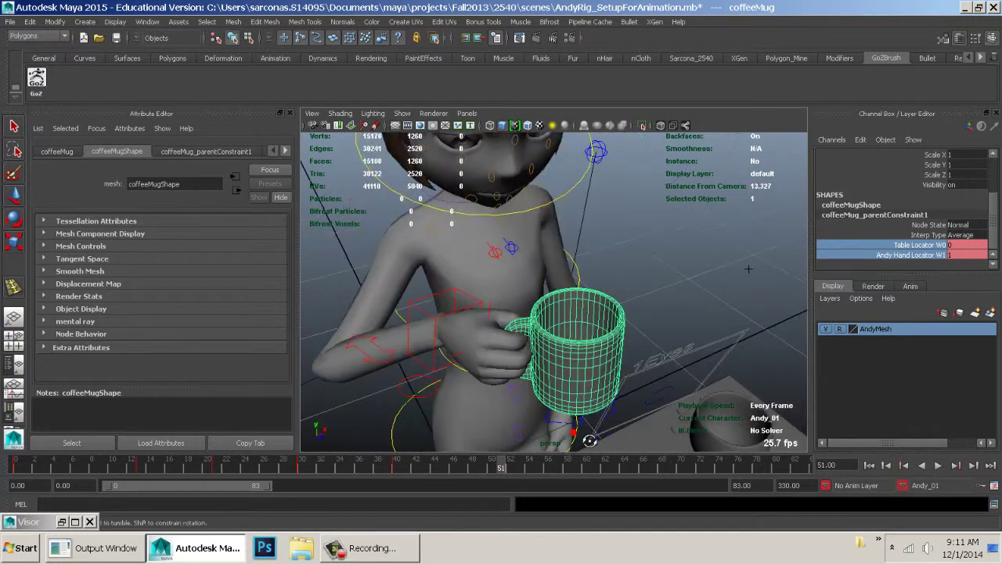
left_click_drag(582, 434, 615, 378, "alt")
middle_click_drag(611, 375, 635, 449, "alt")
right_click_drag(635, 449, 562, 378, "alt")
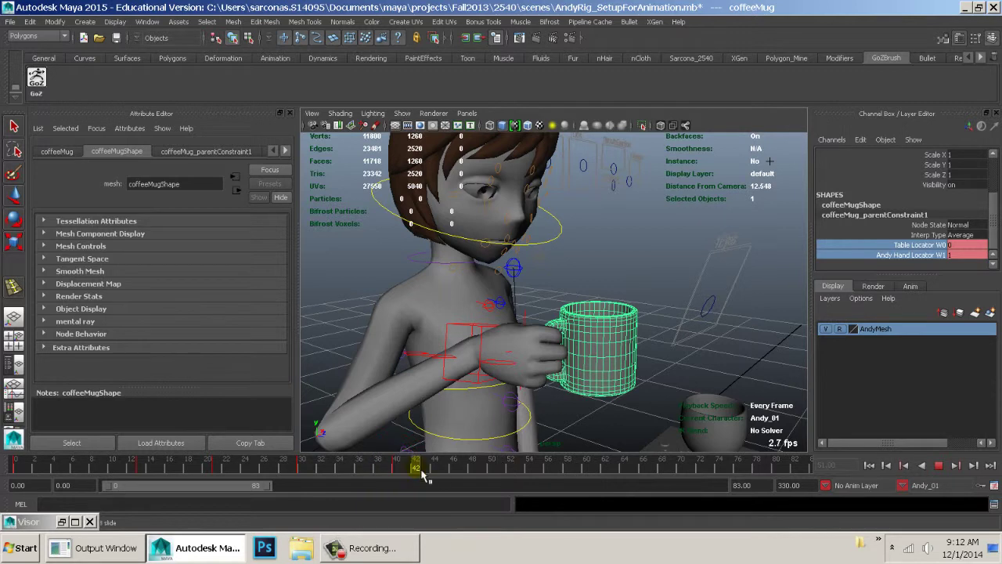
At frame 50, move the right arm's IK control to about 7.6, -0.1, -2.3 and rotate it to bring the mug toward Andy's face.
left_click(488, 378)
key("w")
left_click_drag(489, 378, 531, 408, "alt")
left_click_drag(415, 465, 492, 465)
key("e")
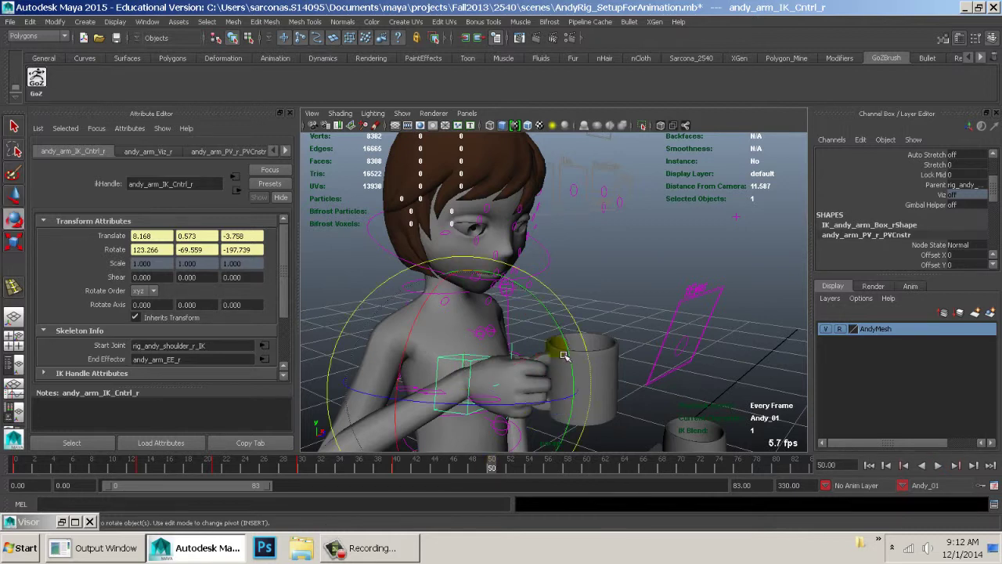
key("w")
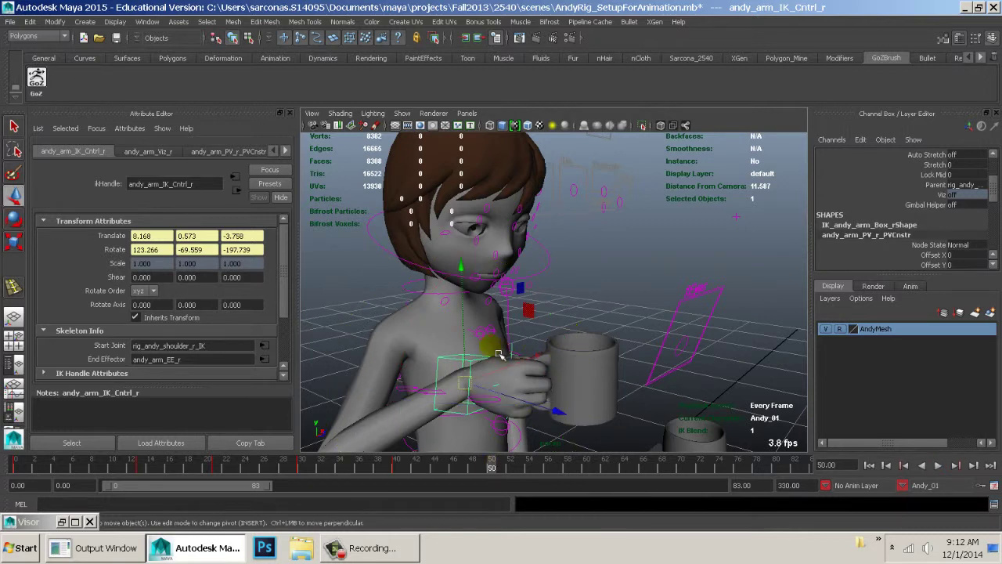
left_click_drag(465, 329, 589, 325)
key("e")
key("w")
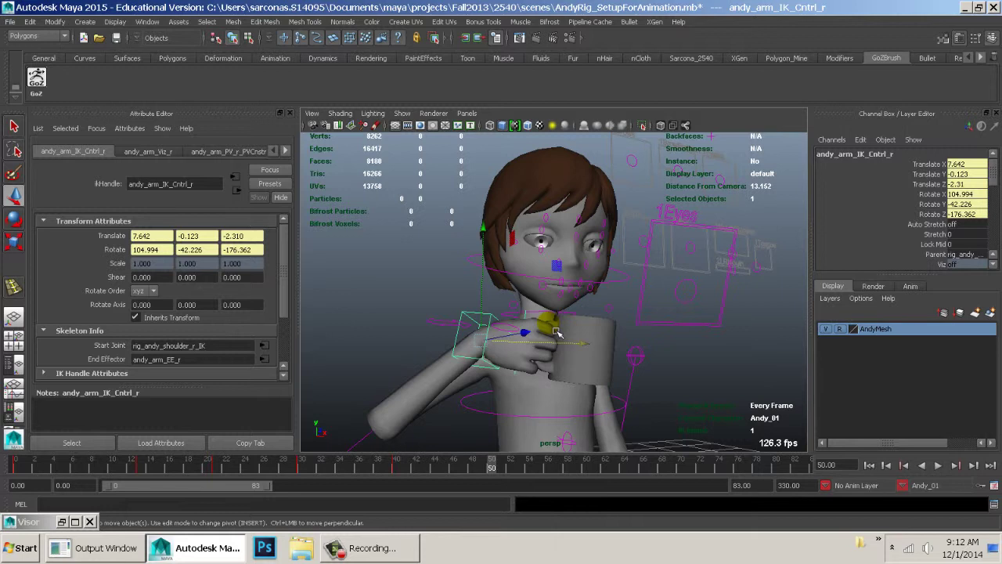
Raise the right arm's pole vector control until the elbow is about level with the shoulder.
right_click_drag(556, 333, 505, 342, "alt")
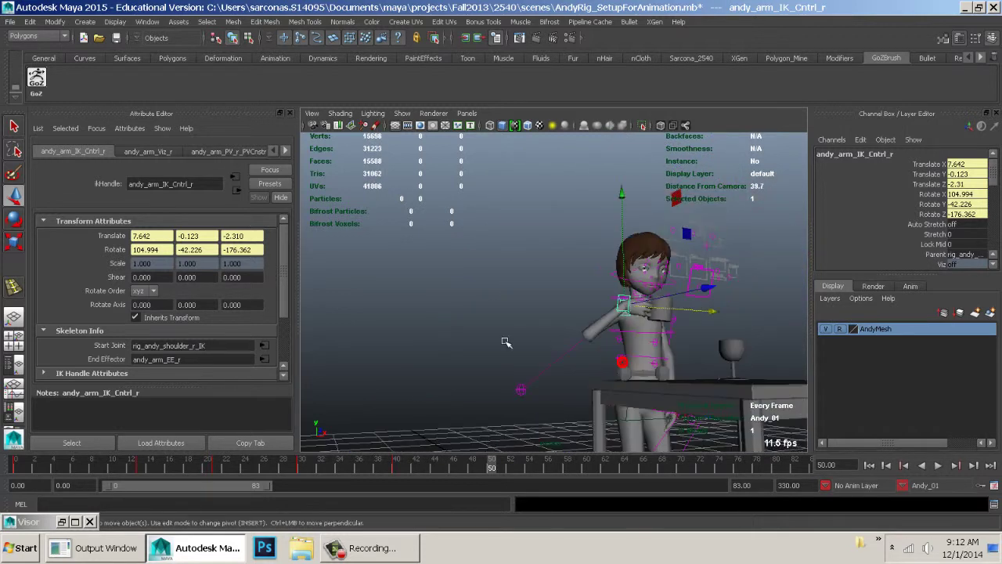
left_click(521, 388)
left_click_drag(530, 385, 530, 300)
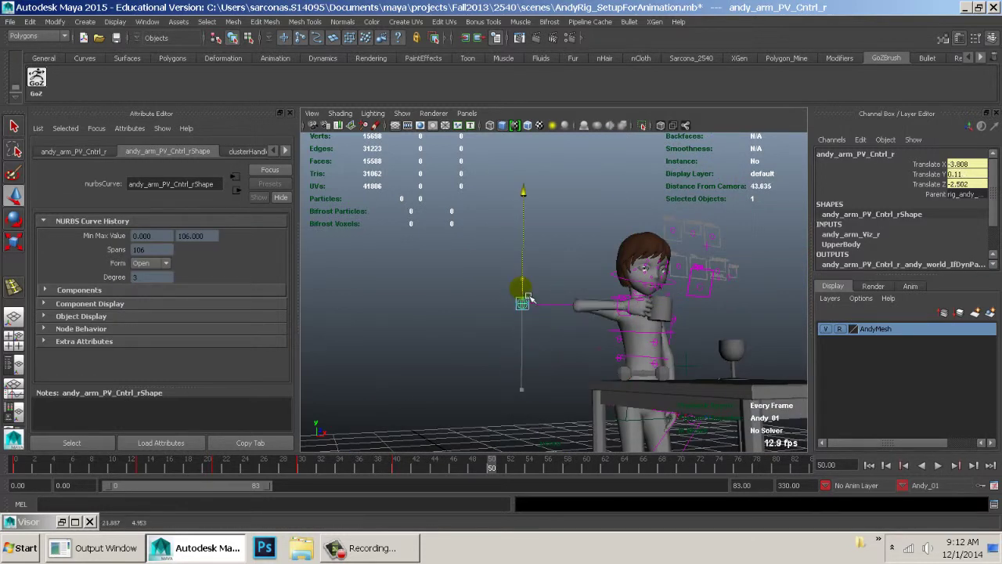
right_click_drag(543, 292, 589, 348, "alt")
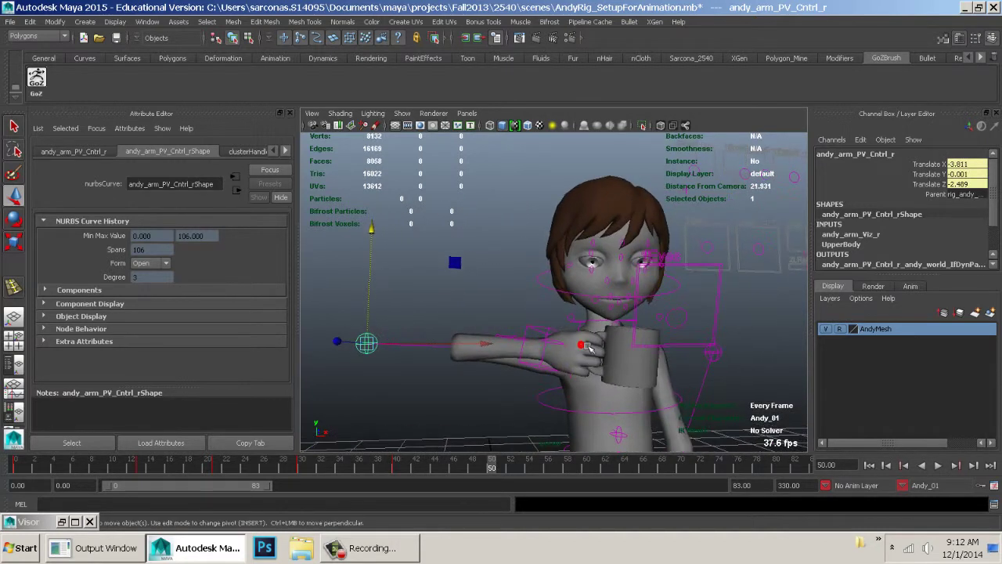
Move the right arm's IK control to about 7.1, -1.2, -2.6 to bring the mug up to Andy's mouth.
left_click(558, 339)
left_click_drag(557, 338, 619, 376, "alt")
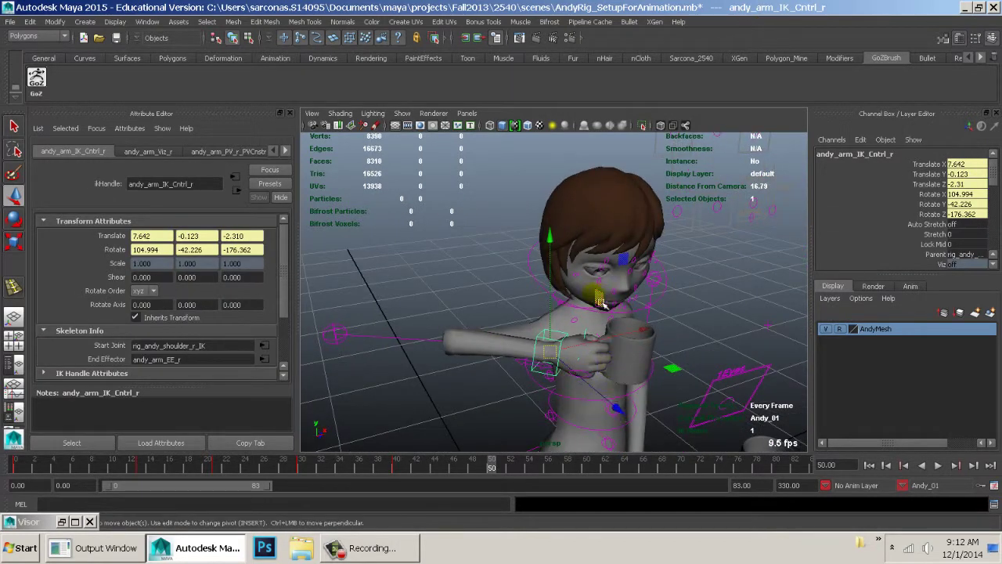
left_click_drag(624, 268, 616, 256)
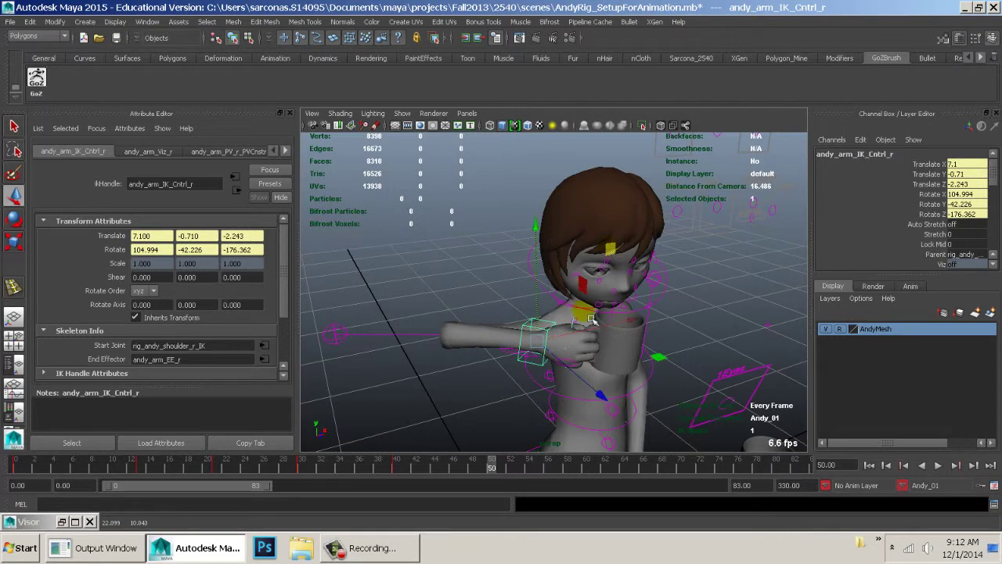
left_click_drag(590, 318, 666, 304, "alt")
left_click_drag(672, 338, 681, 344)
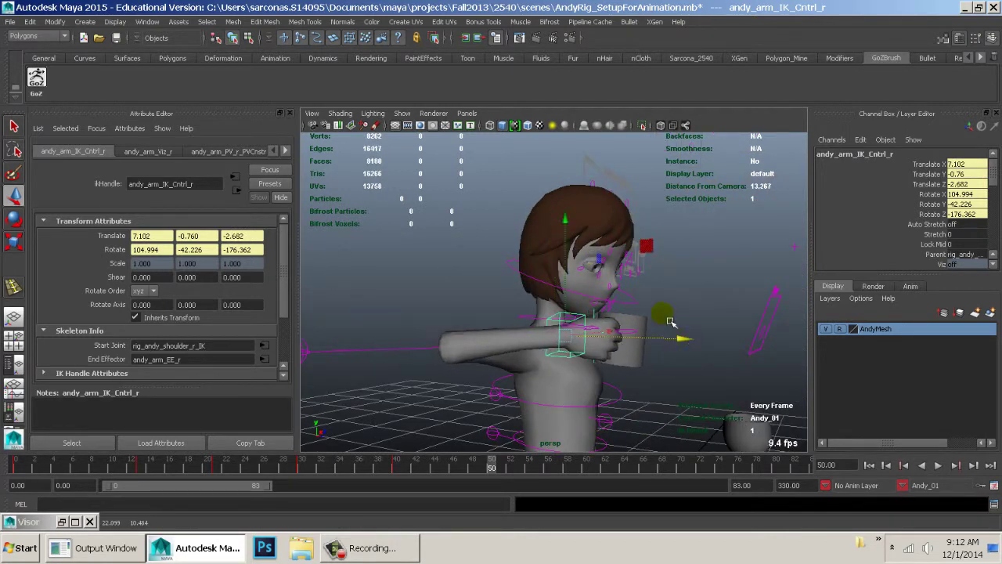
left_click_drag(574, 234, 576, 226)
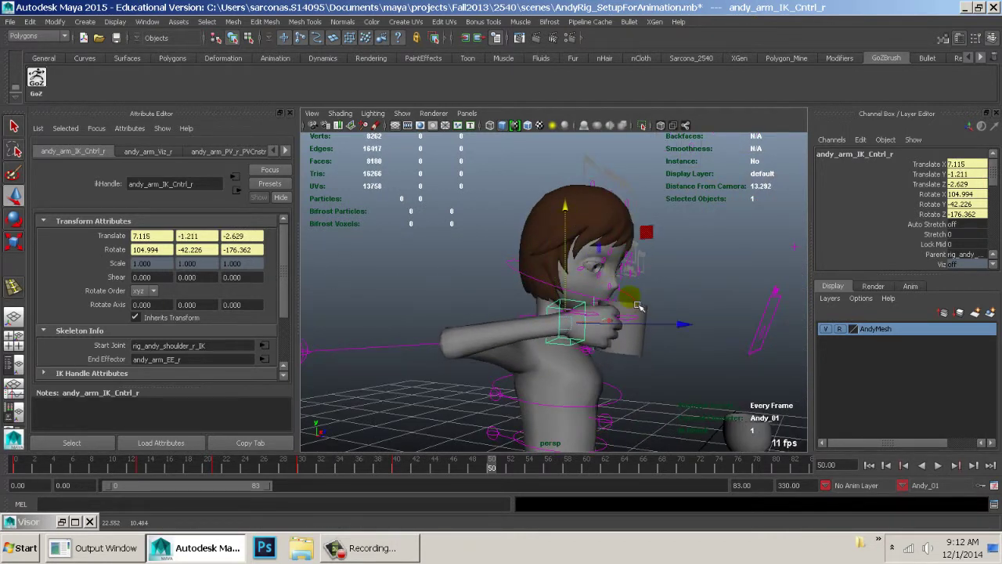
Lower the Sync face control to about -0.43 in Translate Y to shape the mouth for drinking.
right_click_drag(638, 304, 725, 365, "alt")
left_click_drag(725, 365, 607, 335, "alt")
right_click_drag(681, 314, 515, 297, "alt")
right_click_drag(582, 312, 653, 317, "alt")
middle_click_drag(653, 316, 615, 335, "alt")
left_click_drag(615, 335, 651, 320, "alt")
left_click_drag(574, 341, 642, 408, "alt")
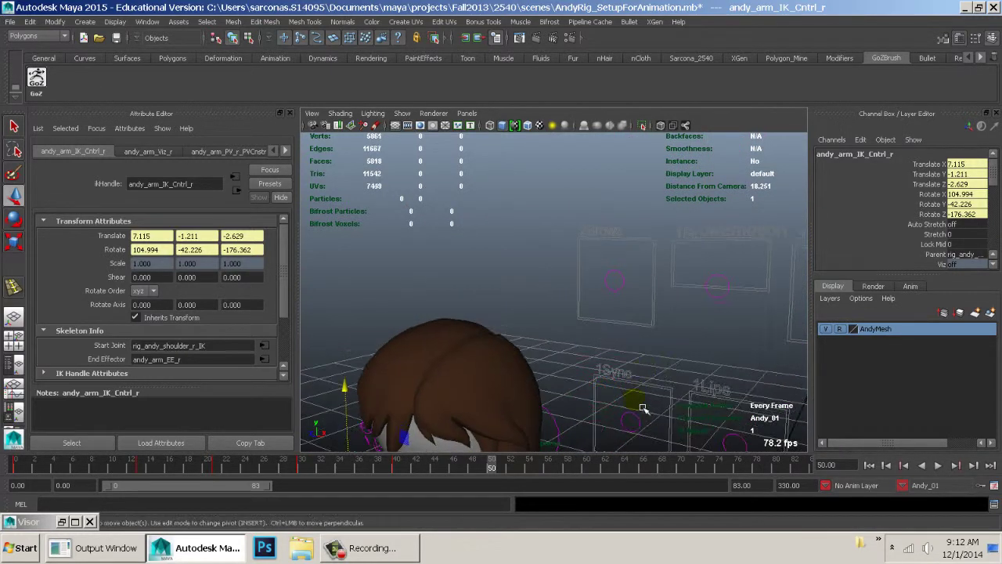
left_click(632, 416)
middle_click_drag(631, 383, 632, 264, "alt")
left_click_drag(631, 264, 630, 287)
left_click_drag(631, 287, 517, 264, "alt")
middle_click_drag(516, 264, 595, 244, "alt")
right_click_drag(595, 244, 602, 277, "alt")
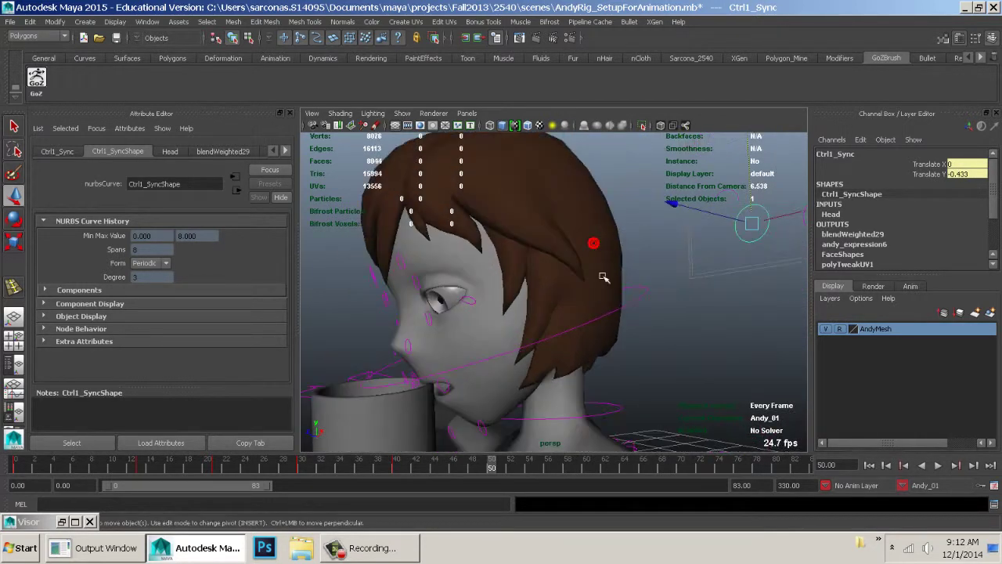
Rotate and reposition the right arm's IK control to tip the mug against Andy's lips.
middle_click_drag(493, 329, 576, 282, "alt")
right_click_drag(588, 313, 510, 320, "alt")
left_click_drag(510, 320, 668, 335, "alt")
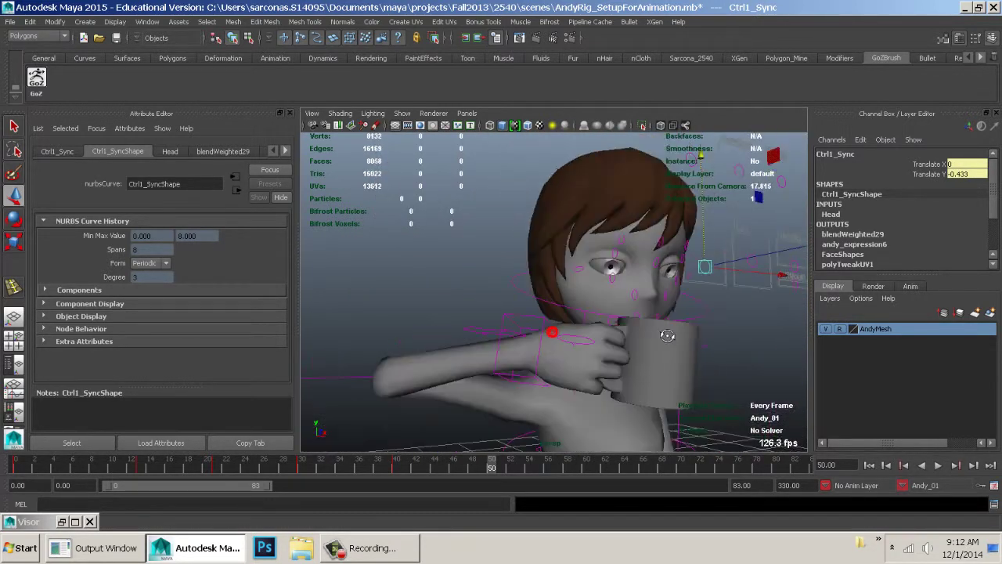
right_click_drag(669, 335, 572, 349, "alt")
left_click(555, 325)
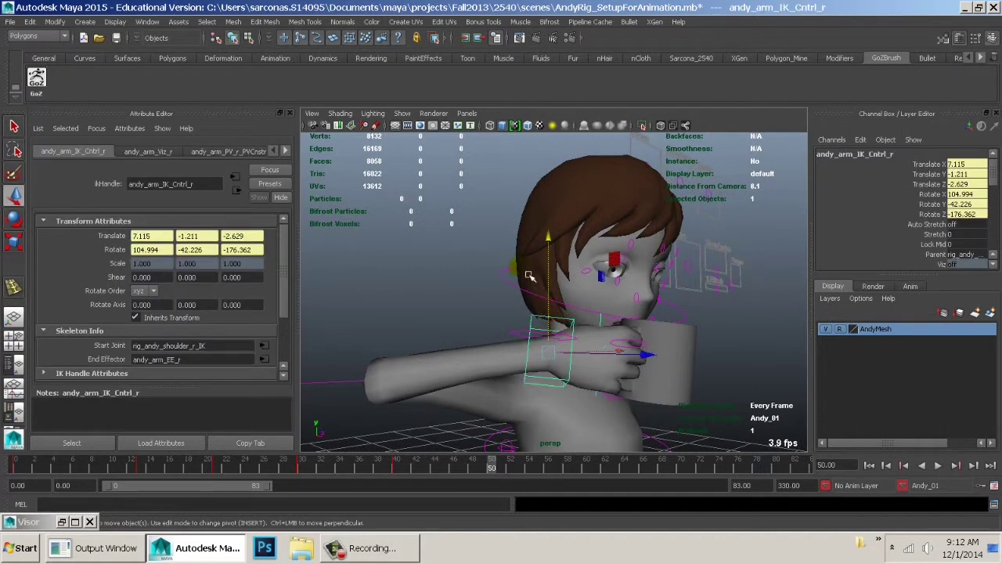
key("e")
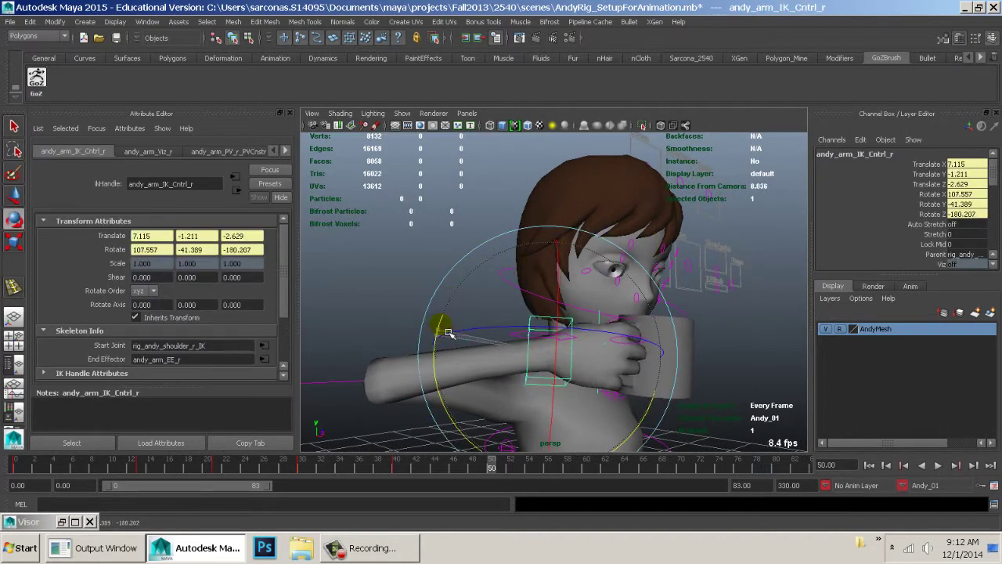
left_click_drag(448, 332, 451, 327)
key("w")
mouse_move(592, 284)
left_mouse_down("alt")
mouse_move(571, 316)
mouse_move(586, 308)
mouse_move(579, 364)
mouse_move(560, 340)
mouse_move(614, 310)
mouse_move(598, 293)
left_mouse_up("alt")
key("e")
left_click_drag(619, 333, 698, 356, "alt")
key("w")
right_click_drag(703, 355, 653, 337, "alt")
middle_click_drag(653, 338, 580, 301, "alt")
Key the Andy character's drinking pose at frame 50 and play back the animation.
left_click(630, 290)
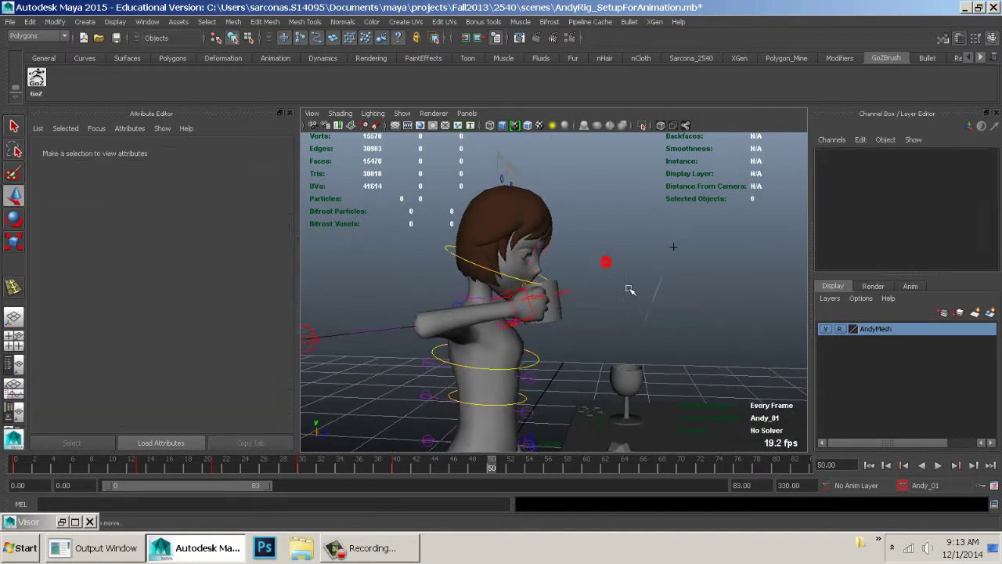
left_click_drag(626, 290, 546, 349, "alt")
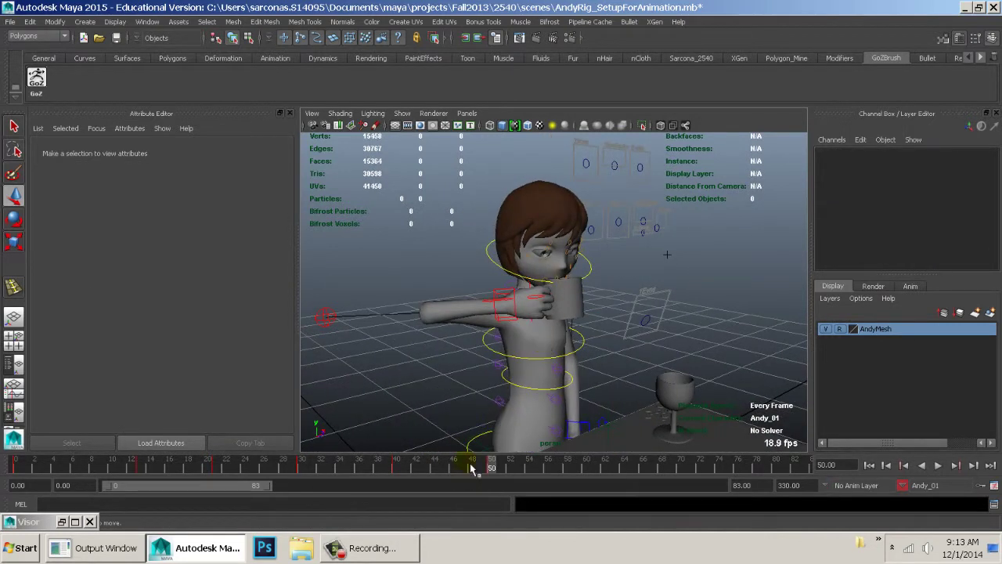
key("alt+v")
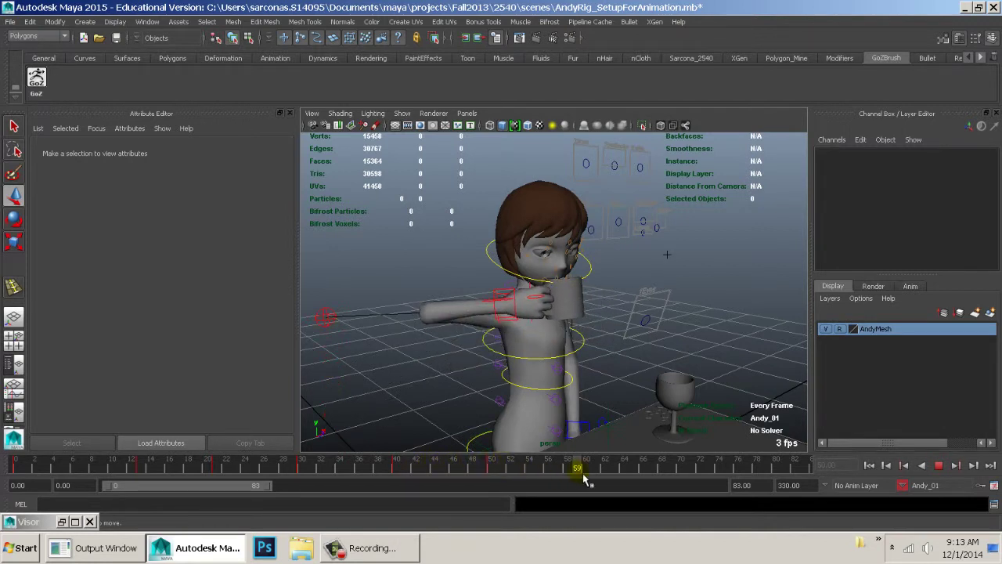
mouse_move(581, 478)
left_mouse_down()
mouse_move(489, 475)
mouse_move(507, 475)
left_mouse_up()
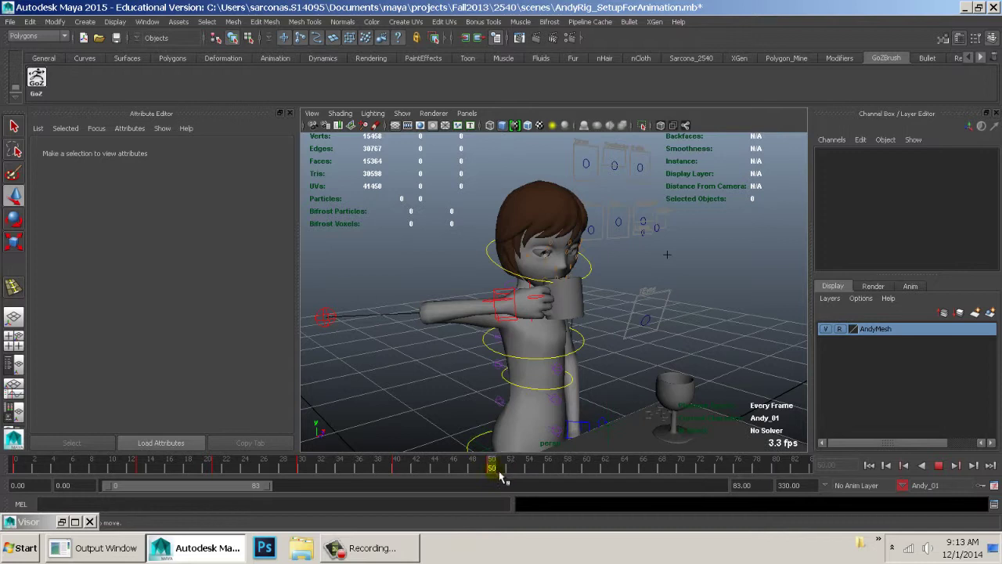
At frame 50, move the Eyes face control to about 0.08 in X and -1 in Y so Andy looks down.
left_click_drag(631, 317, 563, 349, "alt")
right_click_drag(564, 349, 655, 354, "alt")
left_click_drag(655, 354, 552, 329, "alt")
left_click(539, 287)
left_click_drag(679, 356, 573, 368, "alt")
left_click_drag(480, 366, 519, 381, "alt")
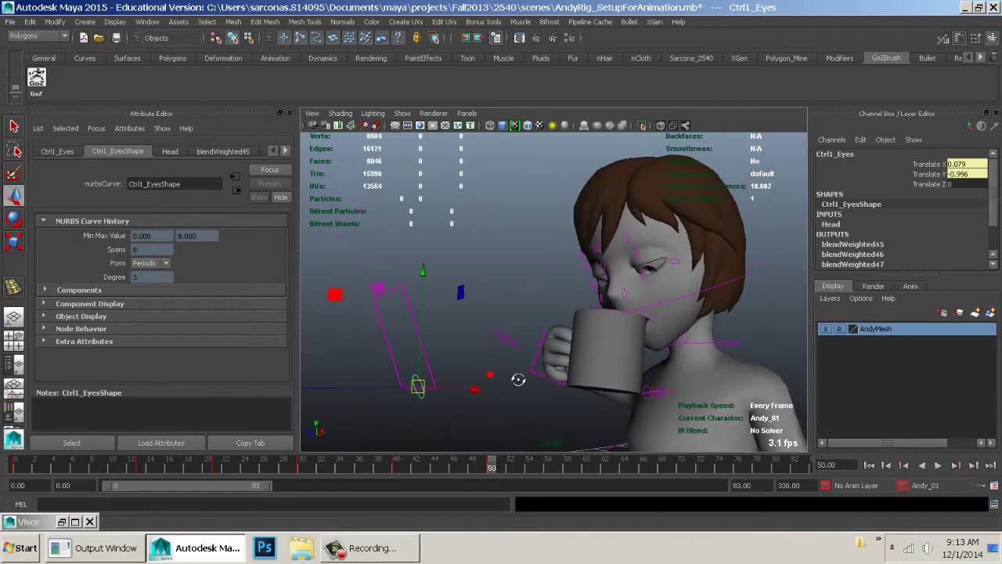
mouse_move(490, 467)
left_mouse_down()
mouse_move(321, 467)
mouse_move(556, 476)
mouse_move(492, 469)
left_mouse_up()
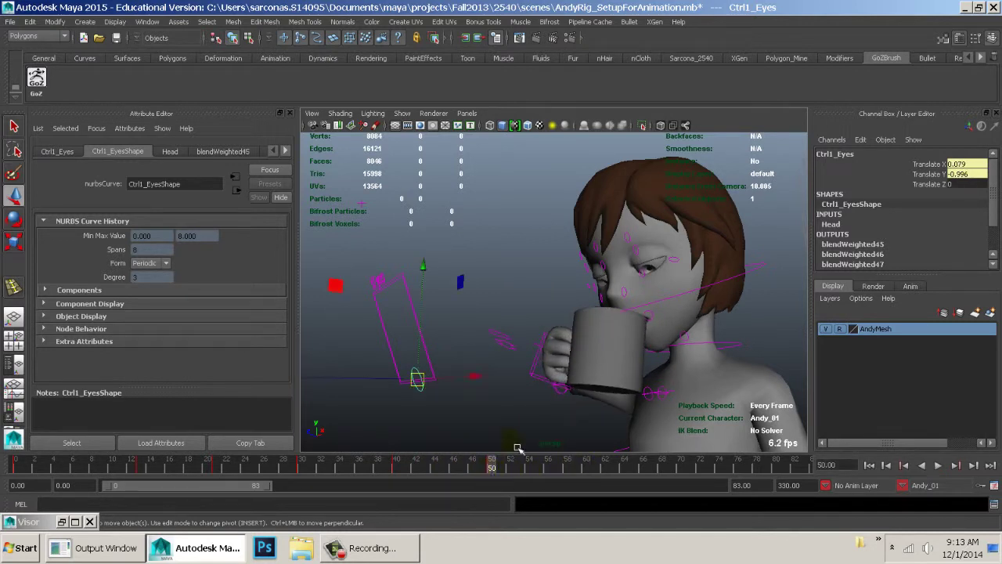
Rotate the neck IK control about its X axis to tilt Andy's head down over the mug.
left_click_drag(626, 306, 693, 295, "alt")
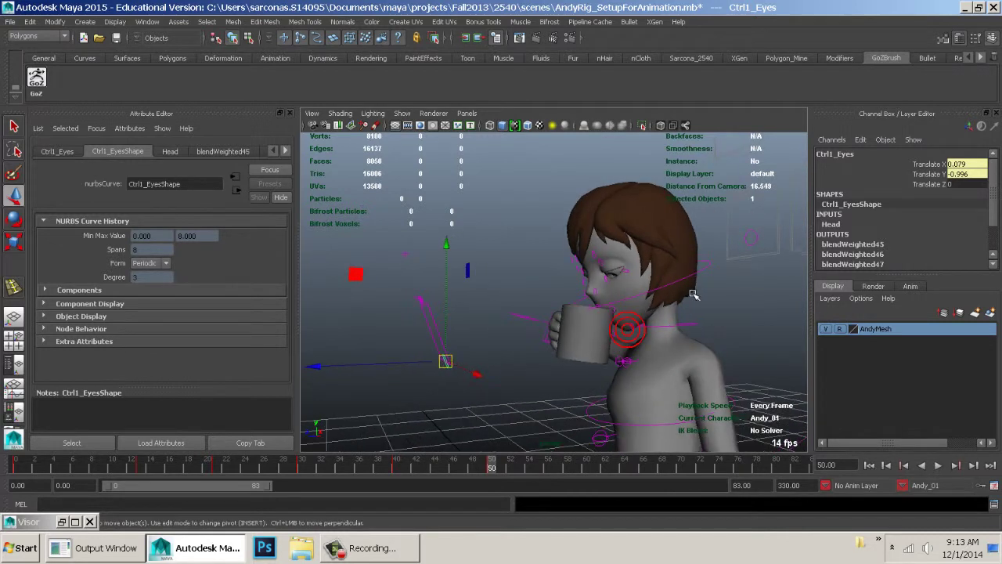
left_click(695, 283)
key("e")
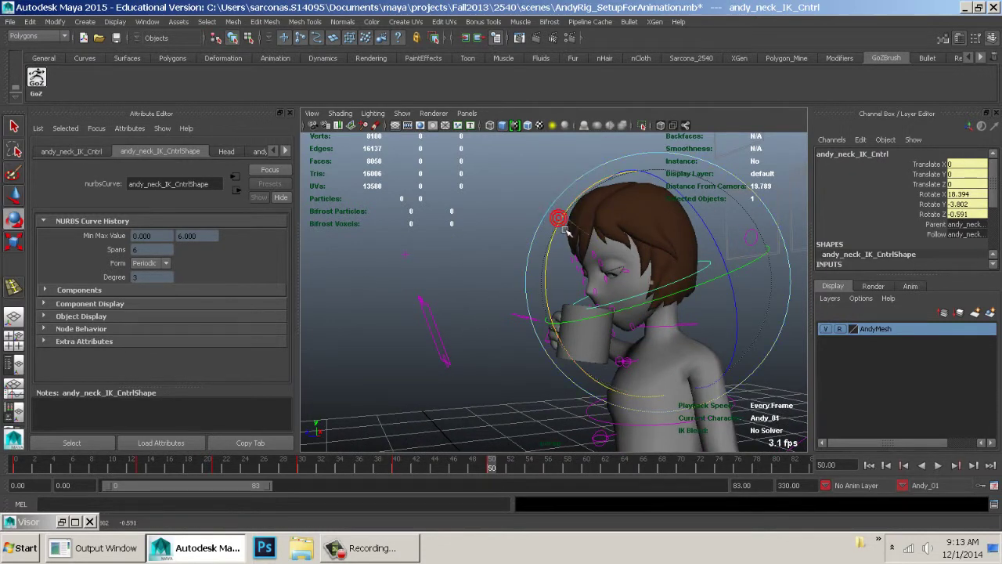
left_click_drag(564, 228, 559, 248)
left_click(513, 292)
Shift the right arm's IK control to realign the mug with the lowered head.
left_click_drag(515, 298, 573, 323, "alt")
left_click(546, 338)
key("w")
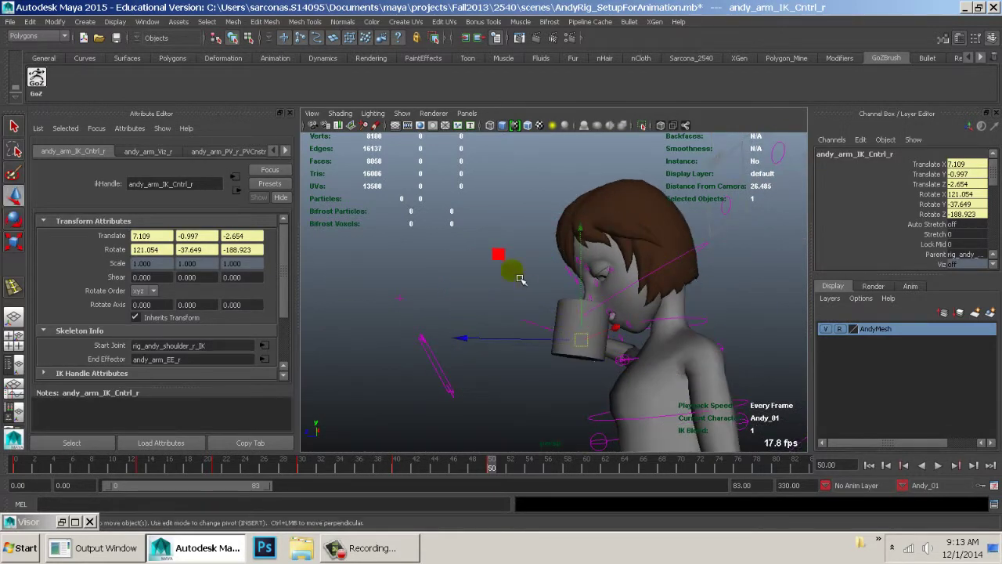
left_click_drag(521, 279, 512, 271)
Key the Andy character's adjusted pose at frame 50 and scrub through the animation.
left_click_drag(494, 306, 640, 338, "alt")
left_click(693, 302)
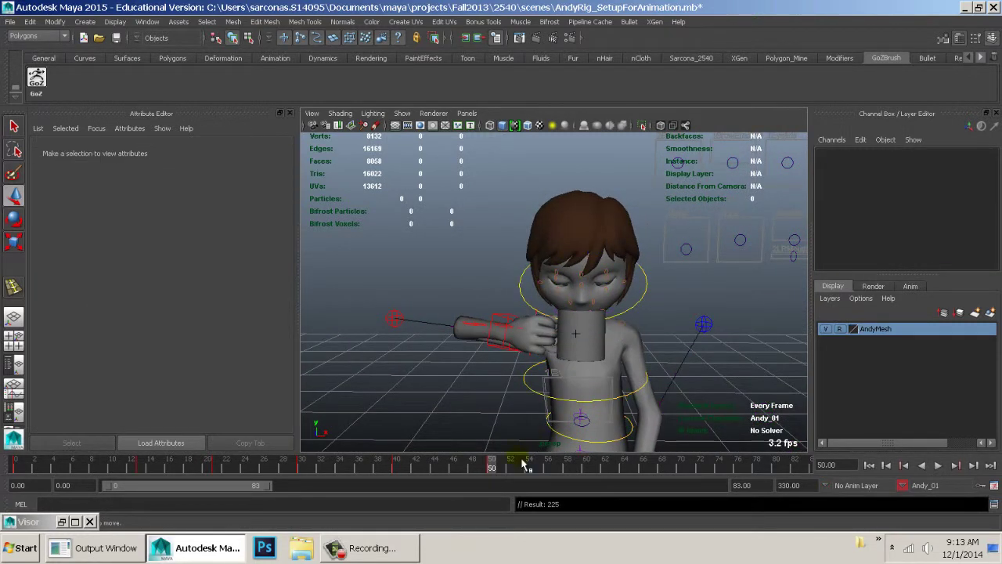
left_click_drag(495, 465, 300, 468)
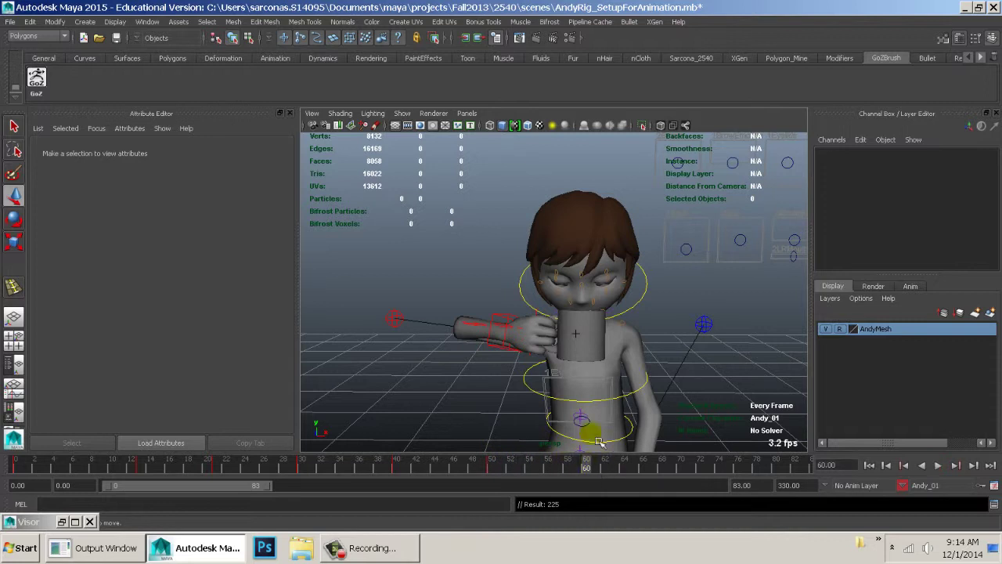
At frame 60, rotate the neck IK control to about -33 degrees in X to tilt Andy's head back.
left_click_drag(599, 443, 567, 343, "alt")
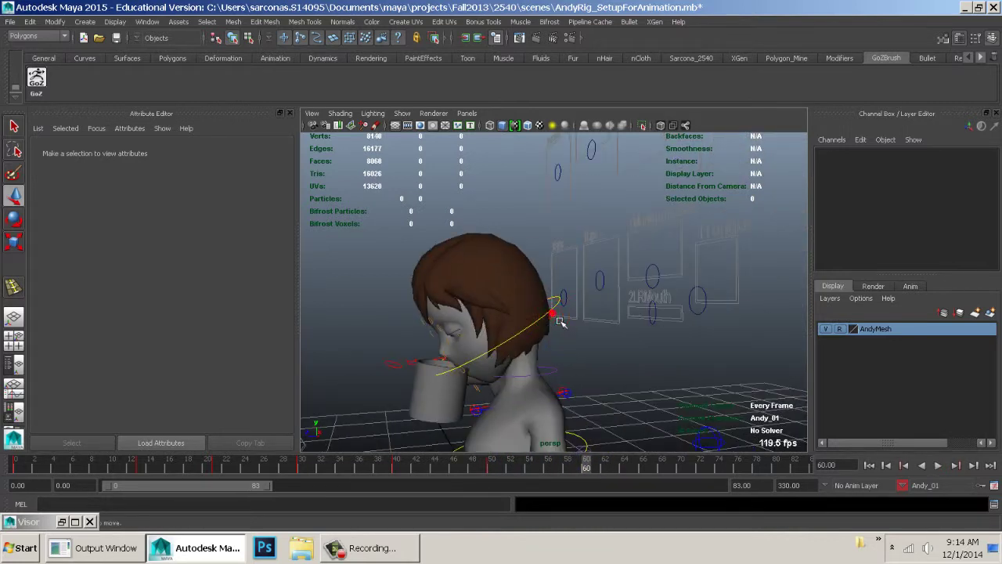
left_click(561, 321)
key("e")
left_click_drag(497, 220, 621, 253)
left_click_drag(602, 286, 576, 323, "alt")
key("w")
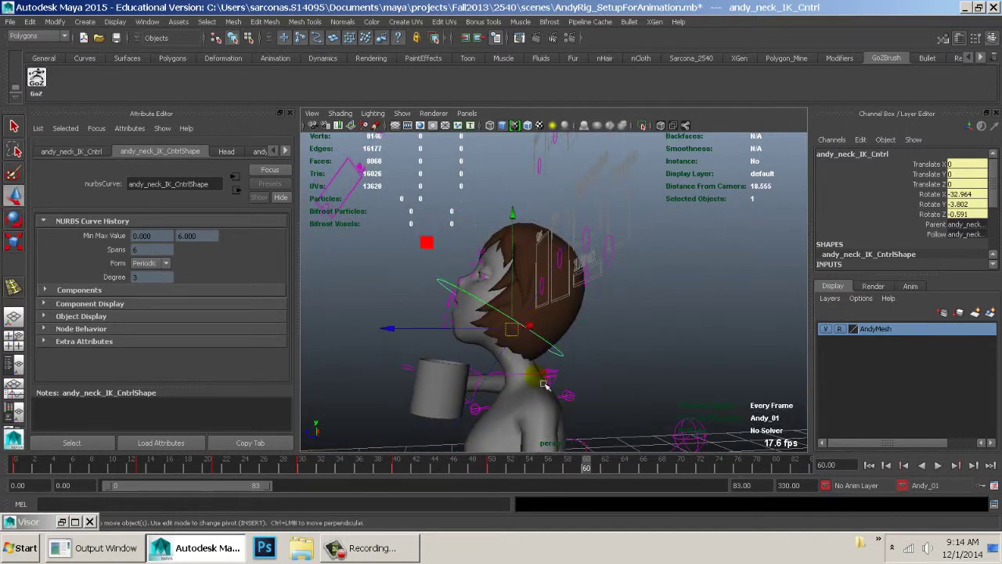
Rotate the neck FK control back to about -26 degrees in X and adjust the neck IK control's tilt.
left_click(552, 377)
key("e")
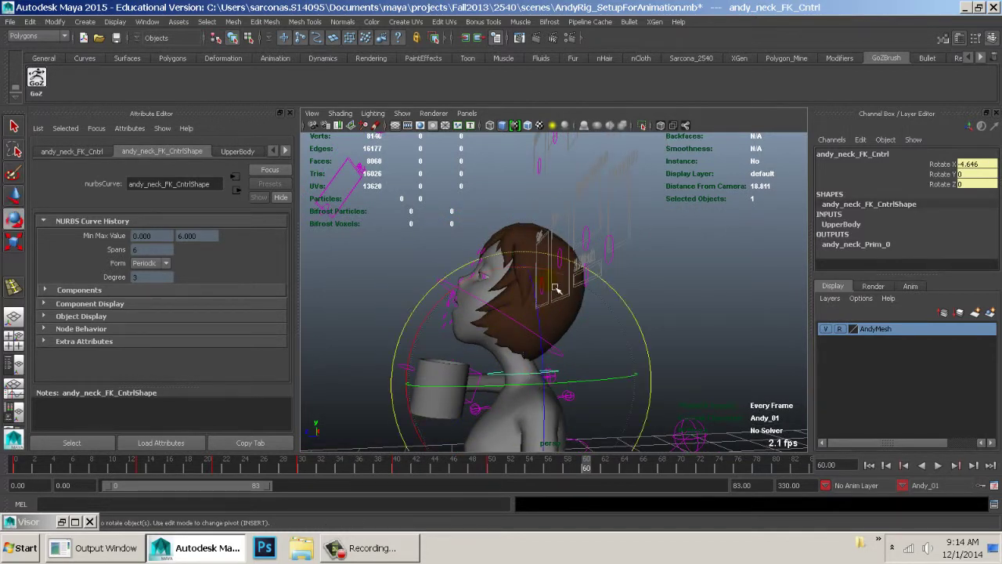
left_click_drag(514, 277, 579, 309)
left_click(680, 339)
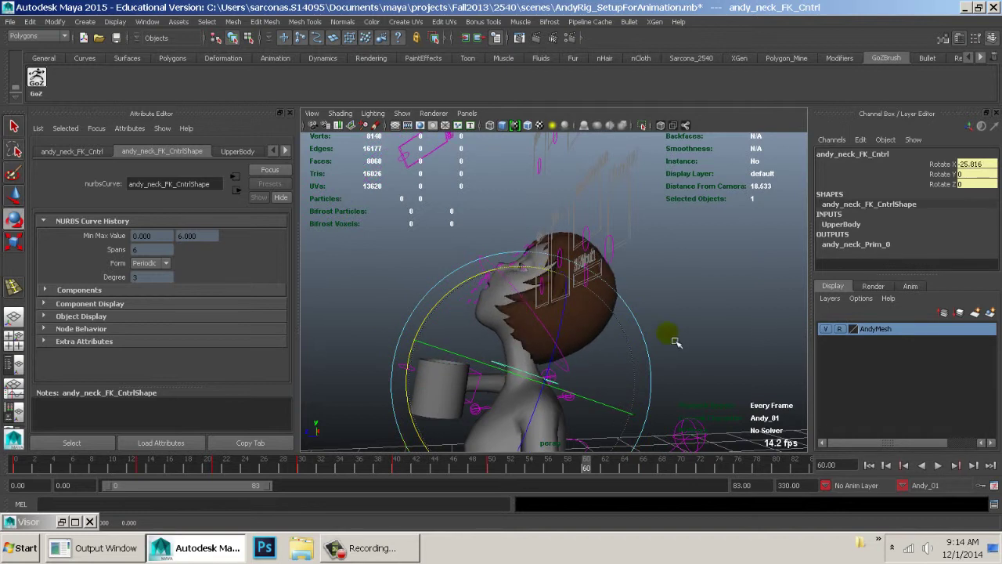
left_click(575, 376)
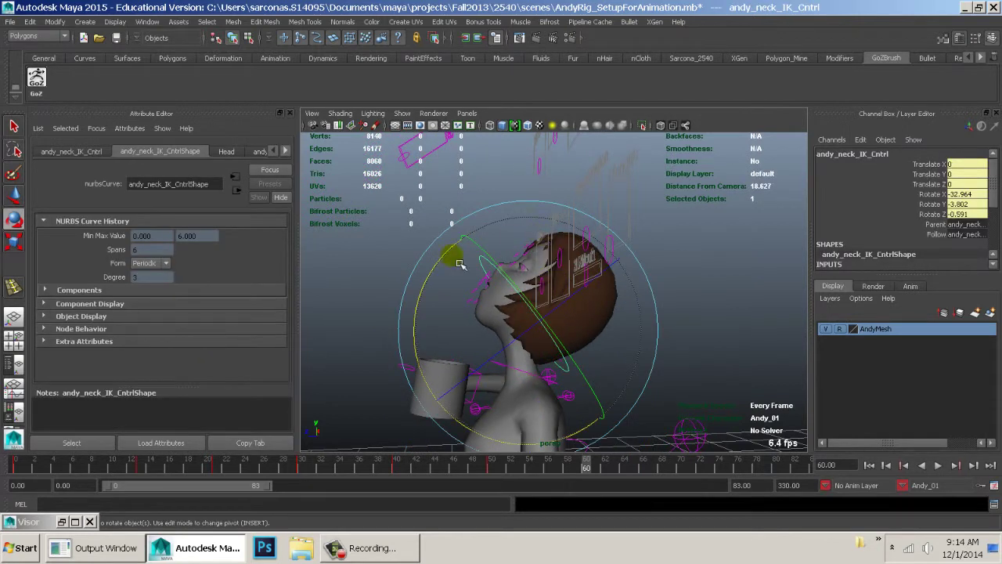
left_click_drag(446, 268, 660, 356)
Raise the right arm's IK control to bring the mug up toward Andy's mouth.
key("w")
left_click(601, 361)
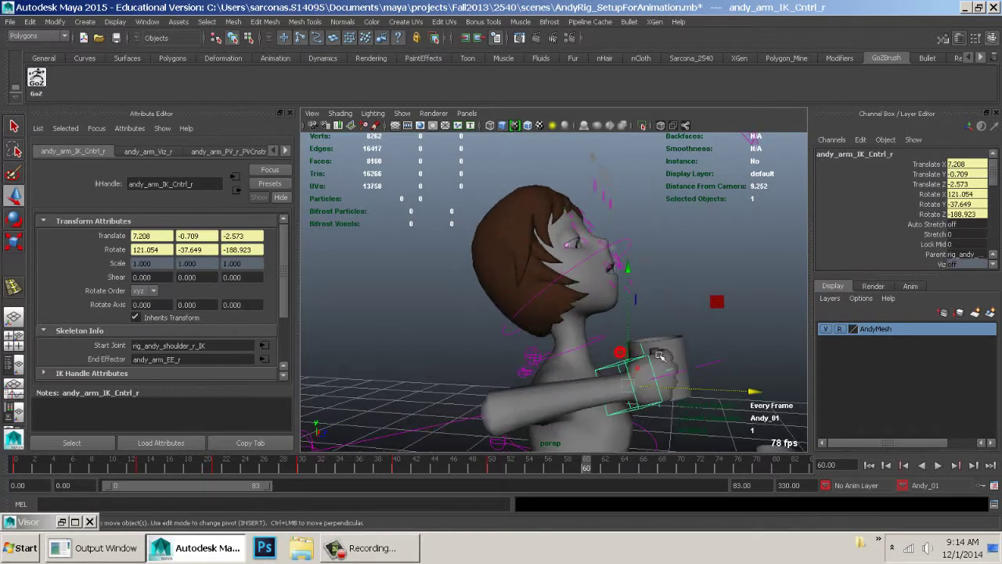
left_click_drag(714, 314, 708, 221)
left_click_drag(708, 224, 661, 278, "alt")
Rotate the right arm's IK control to tip the mug's rim toward Andy's lips.
key("e")
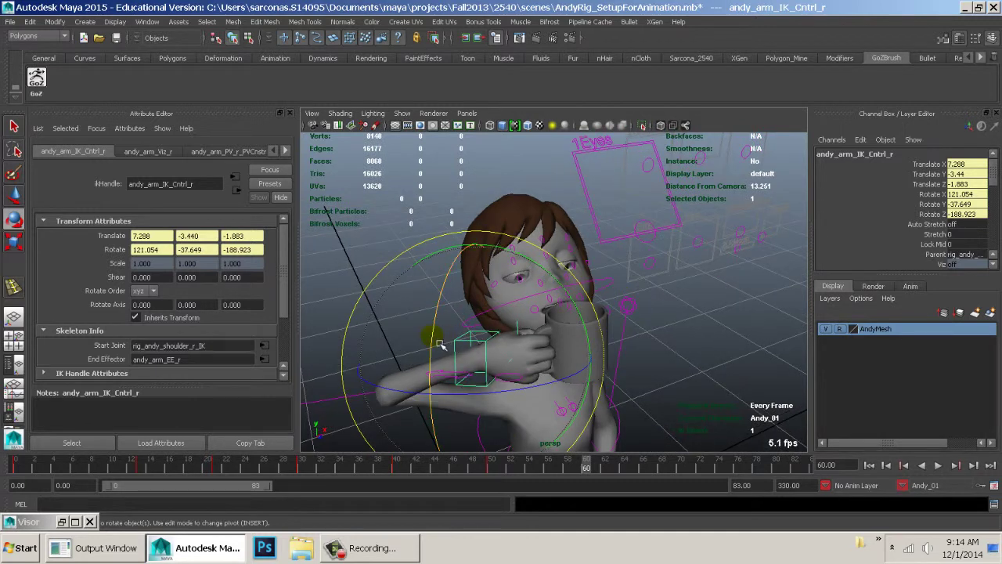
left_click_drag(442, 344, 598, 325)
left_click_drag(547, 301, 521, 270)
left_click_drag(484, 331, 498, 292)
left_click_drag(572, 329, 443, 289, "alt")
Raise the eyes control to about 0.03 in X and 0.19 in Y to redirect Andy's gaze.
key("w")
left_click(428, 246)
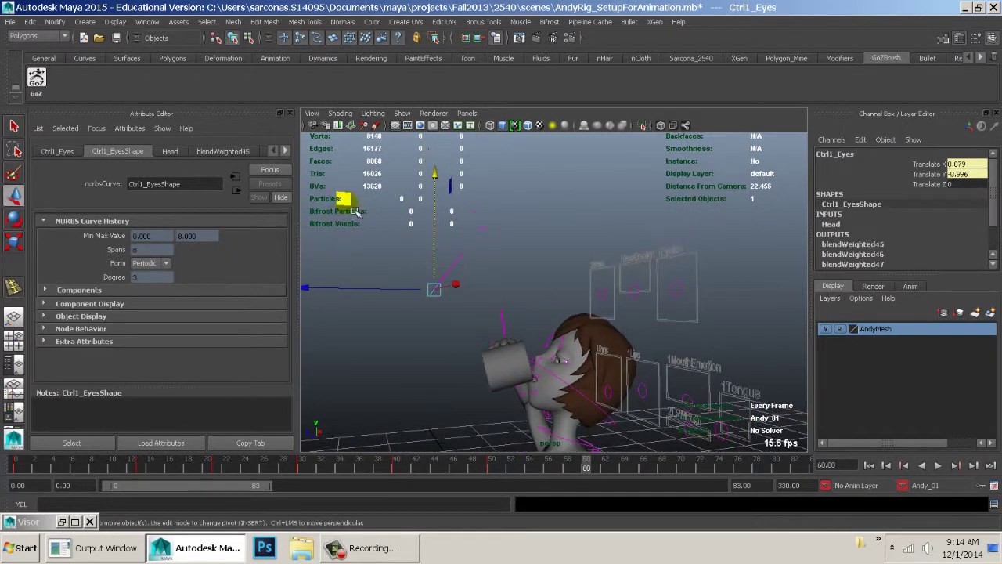
left_click_drag(347, 203, 376, 198)
middle_click_drag(379, 201, 385, 198)
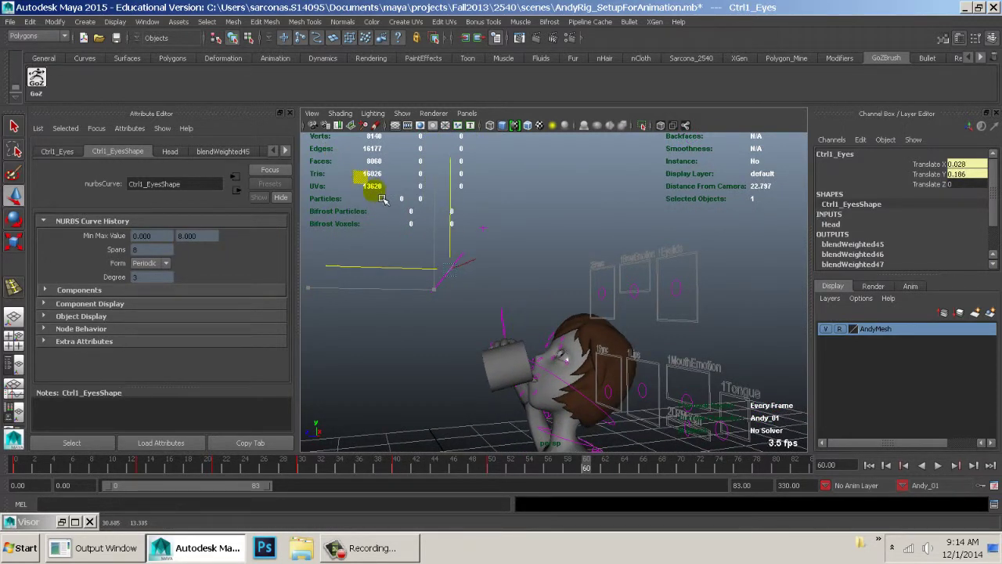
left_click_drag(382, 199, 381, 202)
Lower the eyelids control to -1 in Y to close Andy's eyes.
left_click_drag(414, 255, 625, 296, "alt")
left_click(693, 278)
left_click_drag(698, 231, 714, 283)
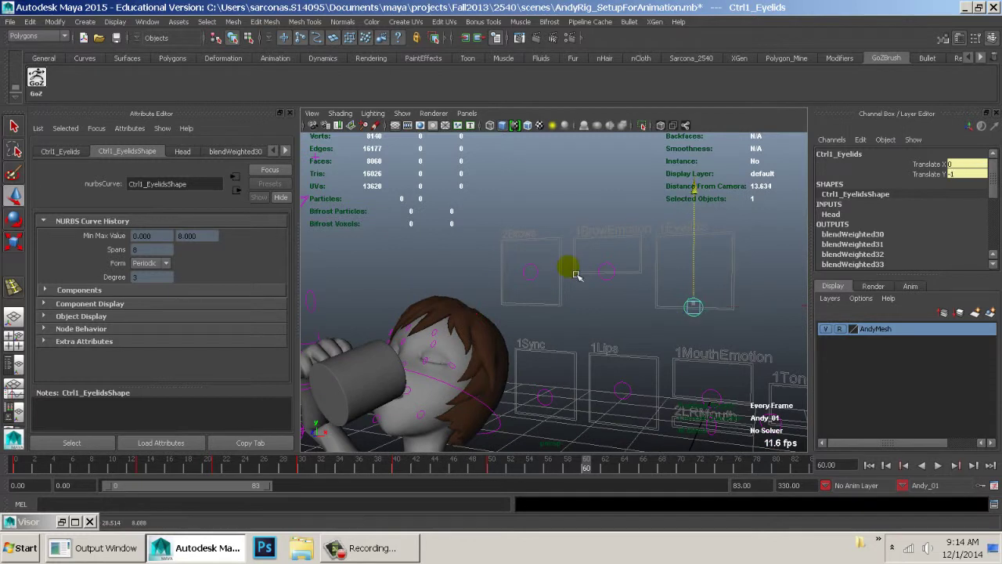
Fine-tune the right arm's IK control rotation to about 199, -10 and -207 degrees to angle the mug at the mouth.
left_click_drag(572, 269, 693, 267, "alt")
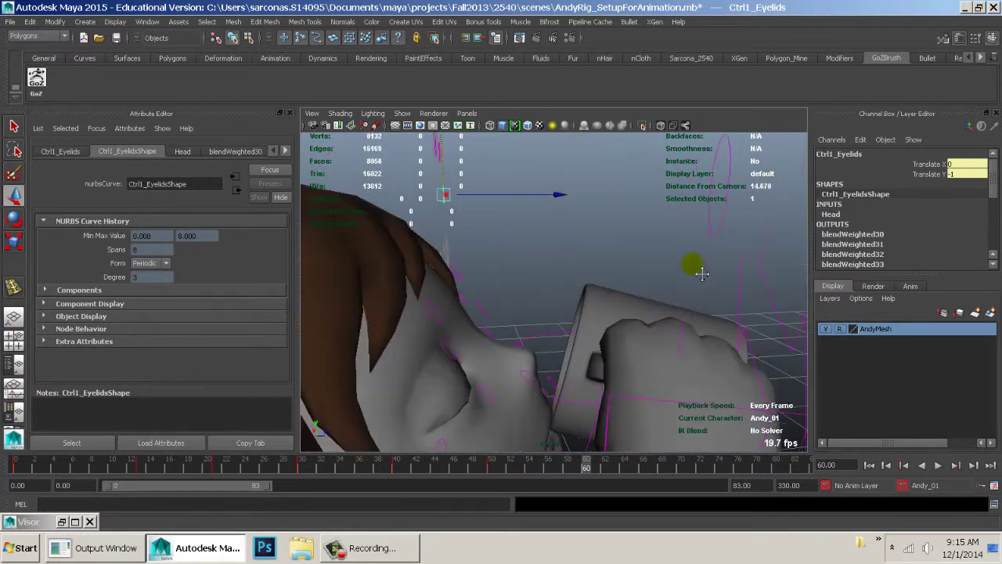
middle_click_drag(694, 267, 697, 231, "alt")
left_click_drag(697, 231, 629, 265, "alt")
left_click(734, 314)
key("e")
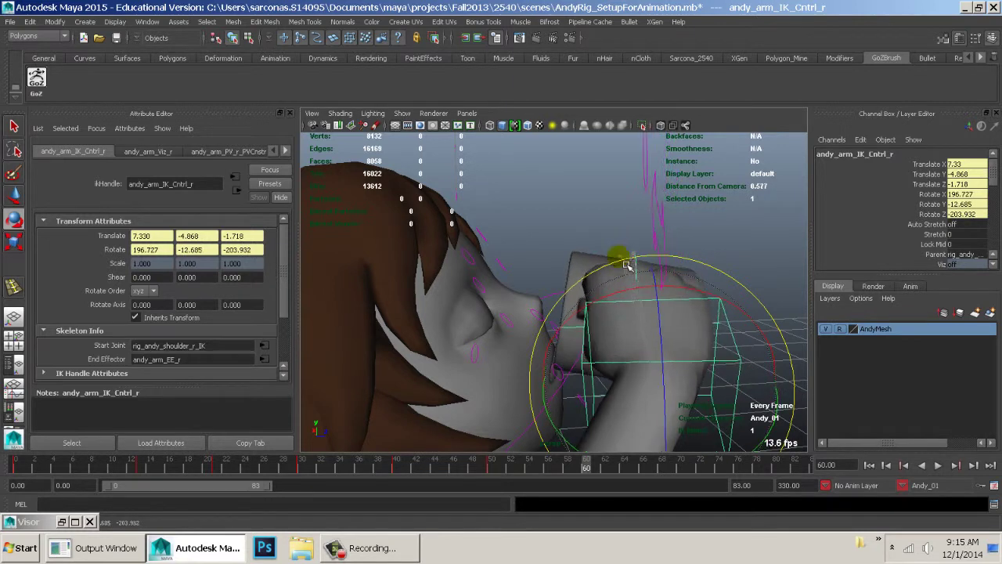
left_click_drag(724, 289, 509, 261, "alt")
Nudge the right arm's IK control to about 7.16, -4.78, -1.66 to seat the mug against the lips.
key("w")
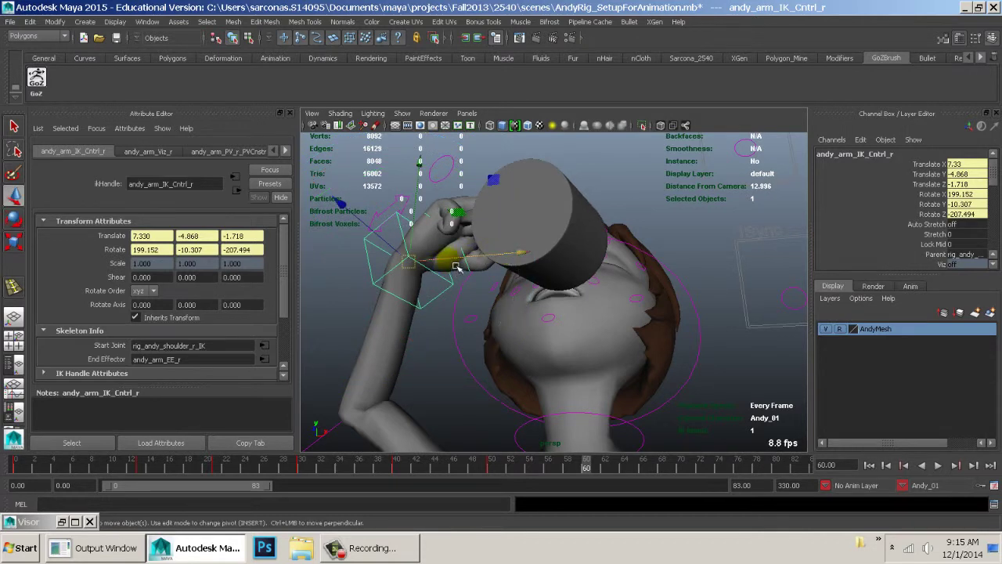
left_click_drag(447, 259, 440, 260)
left_click_drag(480, 279, 655, 283, "alt")
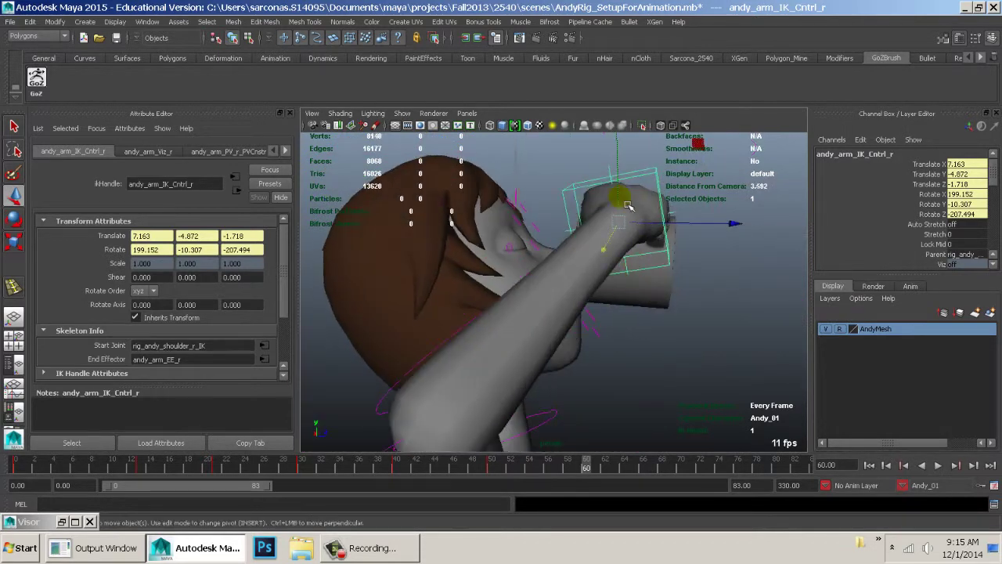
middle_click_drag(687, 159, 698, 144)
Examine the full-body drinking pose from both sides of Andy and clear the control selection.
left_click_drag(698, 244, 509, 244, "alt")
left_click_drag(744, 294, 660, 299, "alt")
right_click_drag(660, 299, 519, 275, "alt")
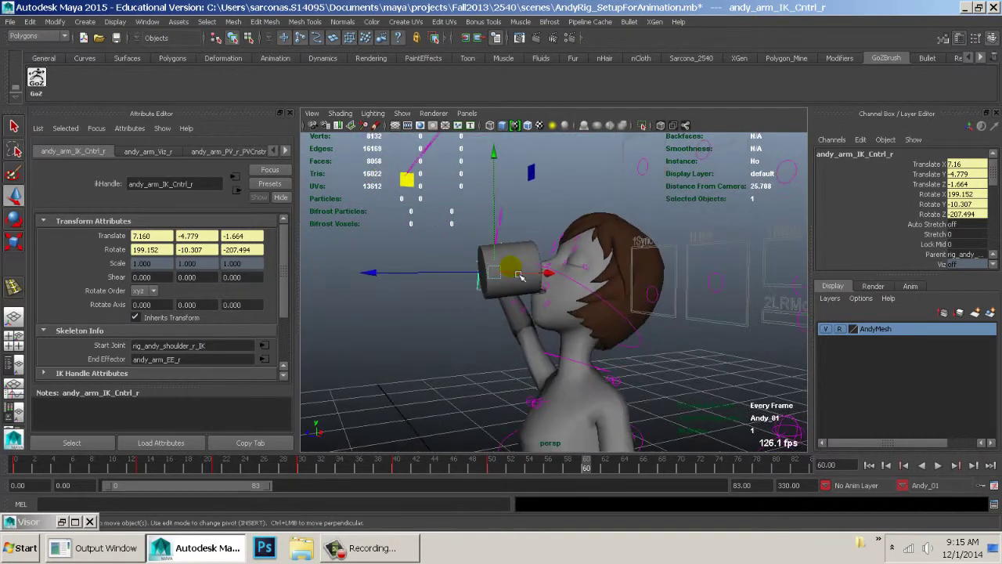
left_click_drag(519, 275, 757, 295, "alt")
right_click_drag(756, 294, 626, 268, "alt")
middle_click_drag(663, 329, 629, 295, "alt")
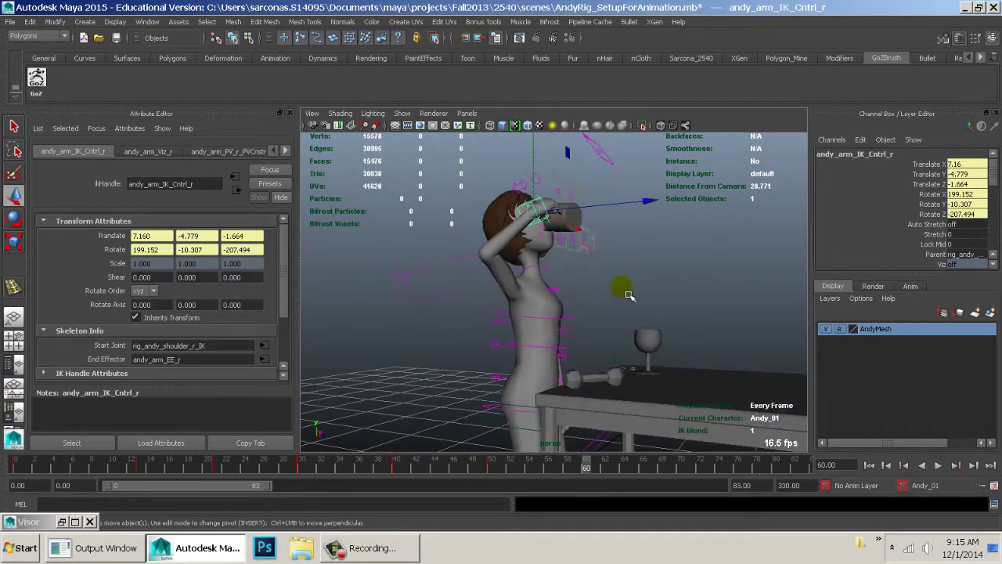
left_click(583, 321)
key("e")
left_click_drag(636, 271, 569, 358)
left_click(707, 266)
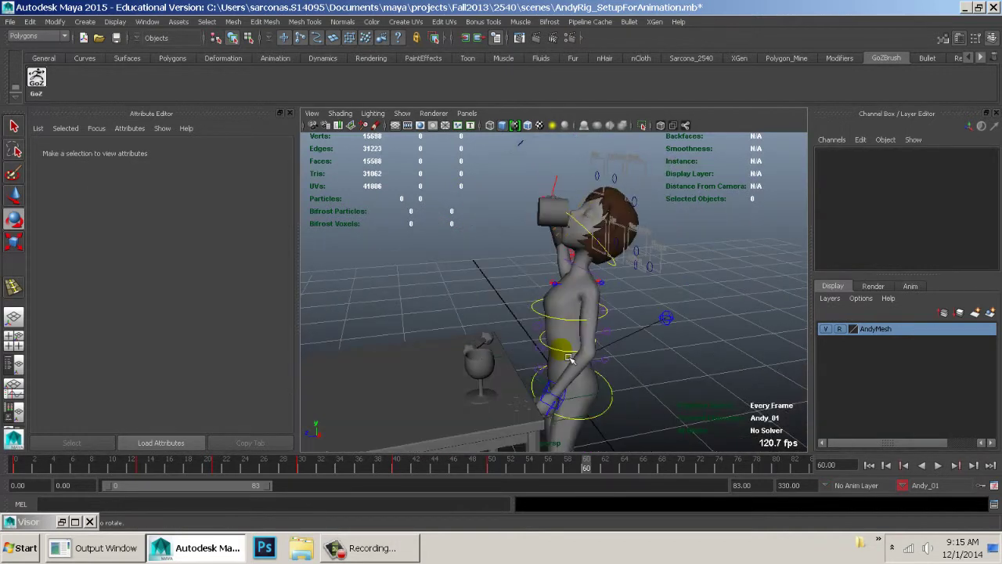
At frame 60, move the left-hand IK control down and back beside the hip, to about -8.43, -8.61, 1.05.
left_click(555, 401)
key("w")
left_click_drag(552, 398, 539, 368, "alt")
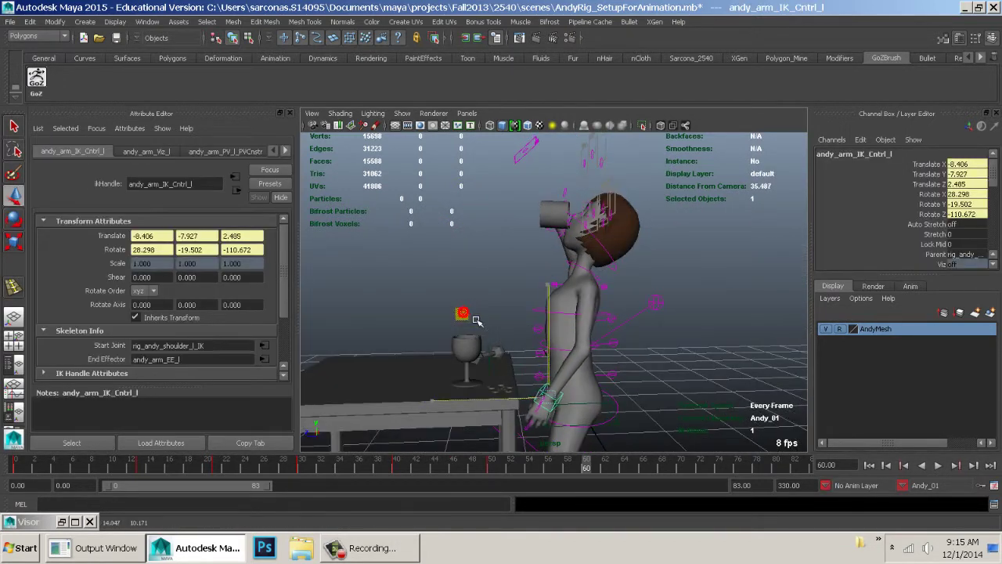
left_click_drag(480, 321, 494, 332)
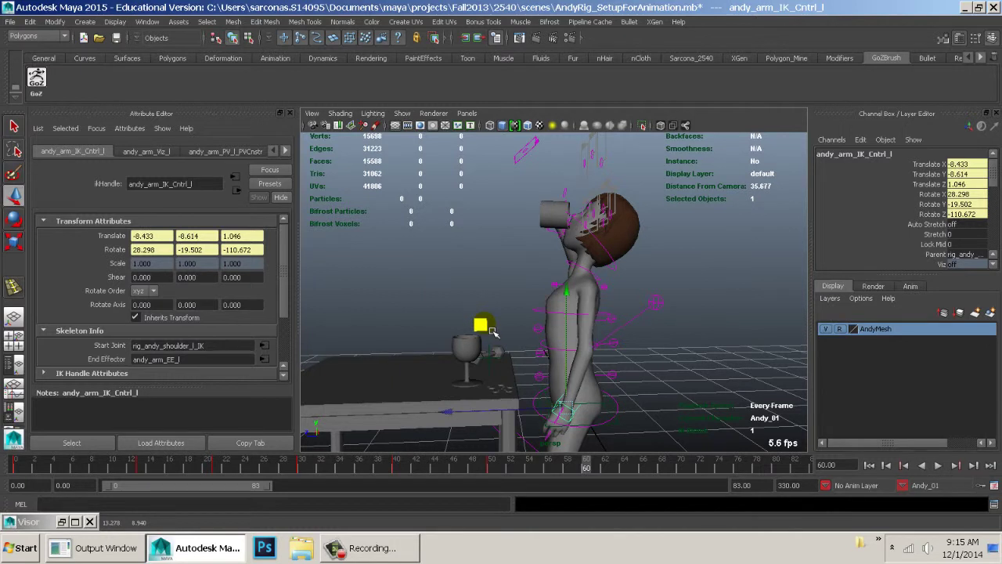
left_click(440, 274)
Play back the drinking motion from frame 43, viewed from the character's side.
left_click_drag(440, 274, 494, 341, "alt")
left_click(426, 463)
right_click_drag(493, 341, 588, 344, "alt")
left_click_drag(586, 344, 506, 356, "alt")
key("alt+v")
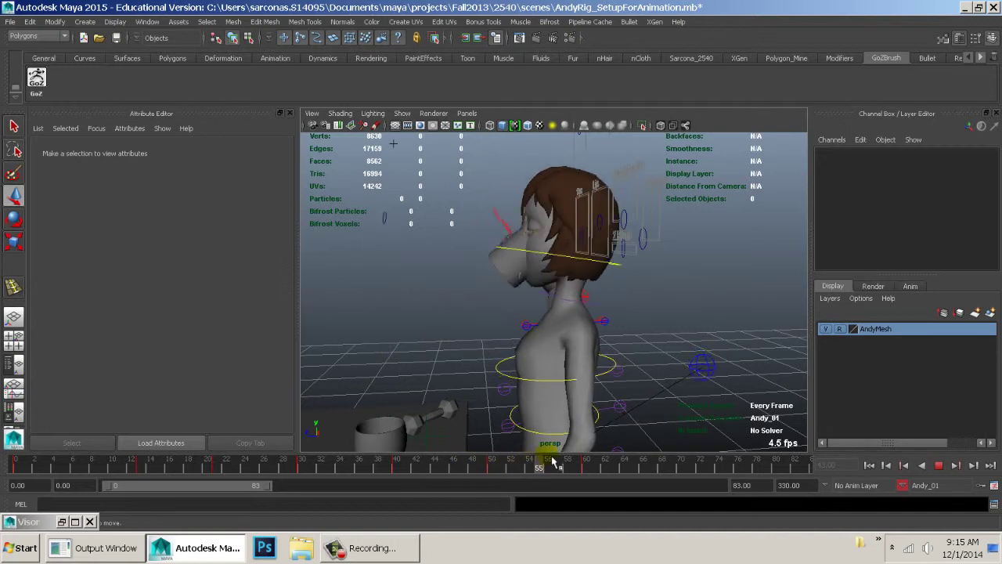
At frame 55, move the right-hand IK control to about 7.17, -3.00, -3.12 so the mug meets the mouth.
mouse_move(561, 461)
left_mouse_down()
mouse_move(535, 464)
mouse_move(548, 463)
left_mouse_up()
left_click_drag(556, 283, 602, 271, "alt")
left_click(550, 296)
left_click_drag(658, 284, 543, 236, "alt")
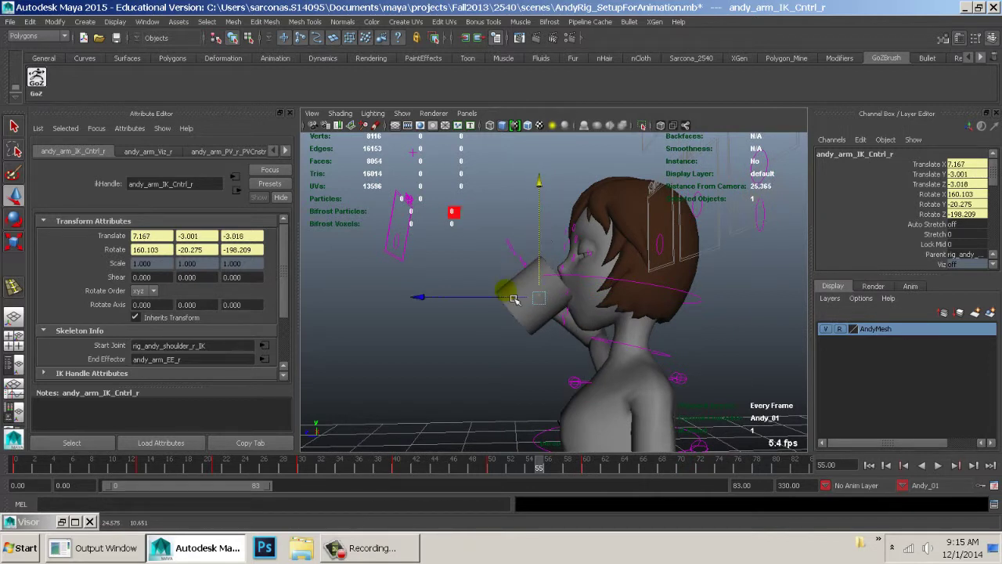
left_click_drag(513, 303, 608, 331)
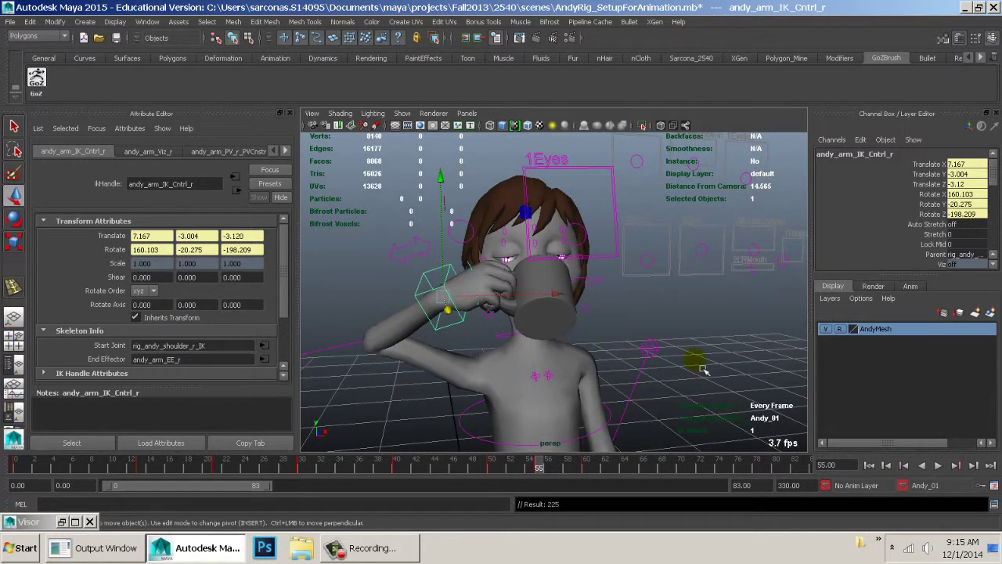
left_click_drag(703, 370, 564, 392, "alt")
At frame 52, lower the right-hand IK control and move it away from the face, to about 7.17, -1.24, -3.12.
left_click_drag(491, 462, 513, 462)
key("alt+v")
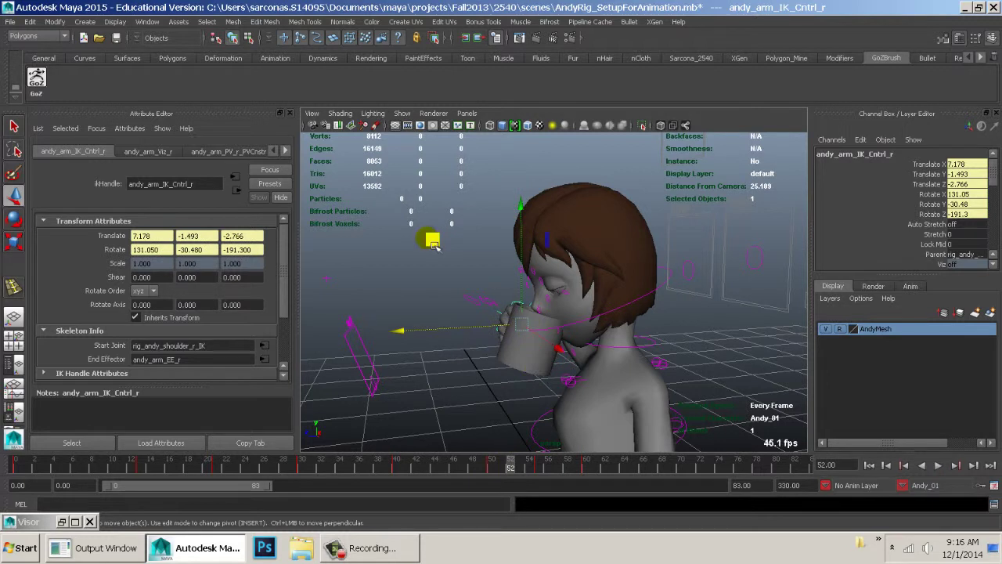
mouse_move(433, 244)
middle_mouse_down()
mouse_move(421, 243)
mouse_move(429, 255)
middle_mouse_up()
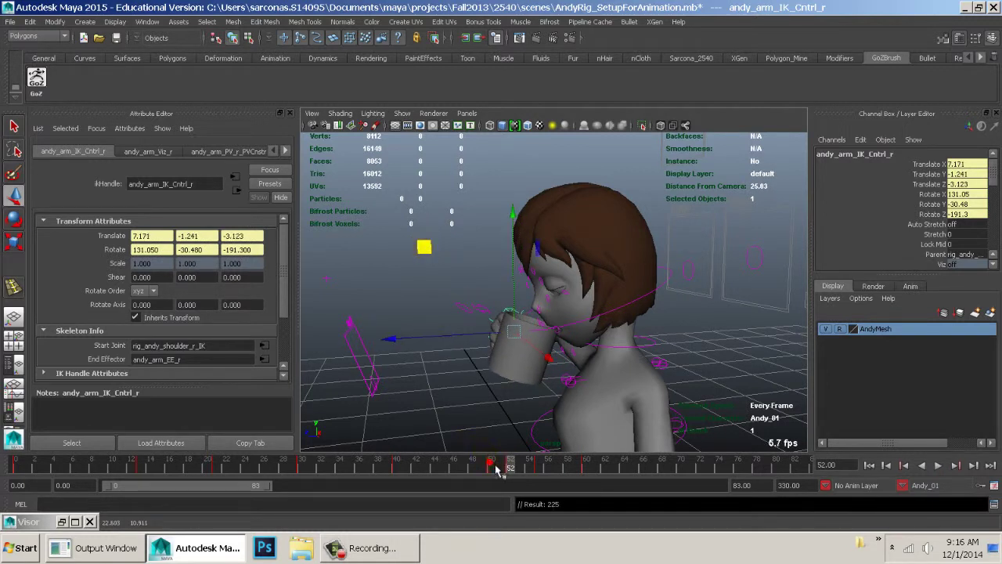
Play back the drinking motion and scrub from frame 50 to frame 63 to check the mug against the mouth.
key("alt+v")
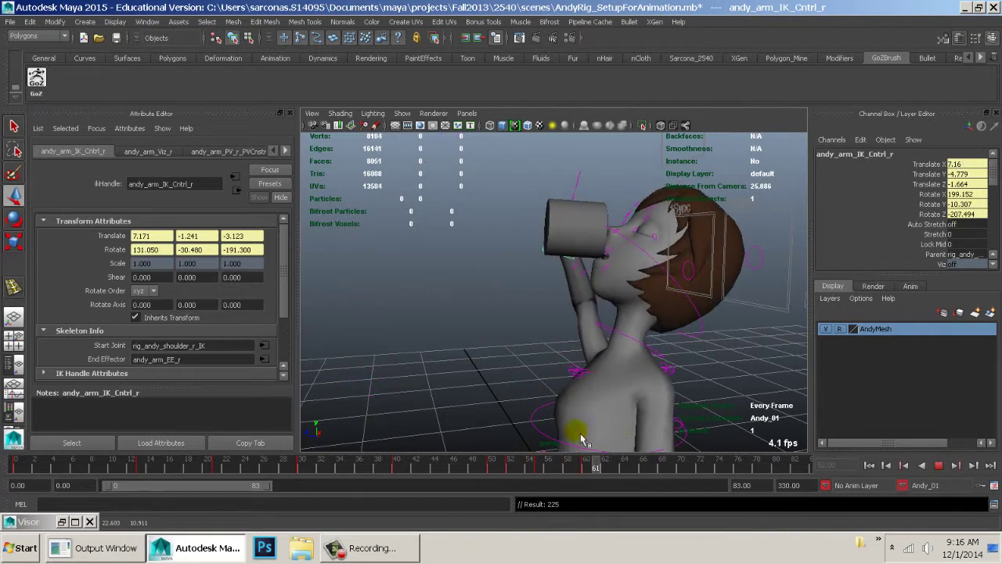
left_click_drag(581, 434, 501, 452)
left_click_drag(509, 344, 606, 339, "alt")
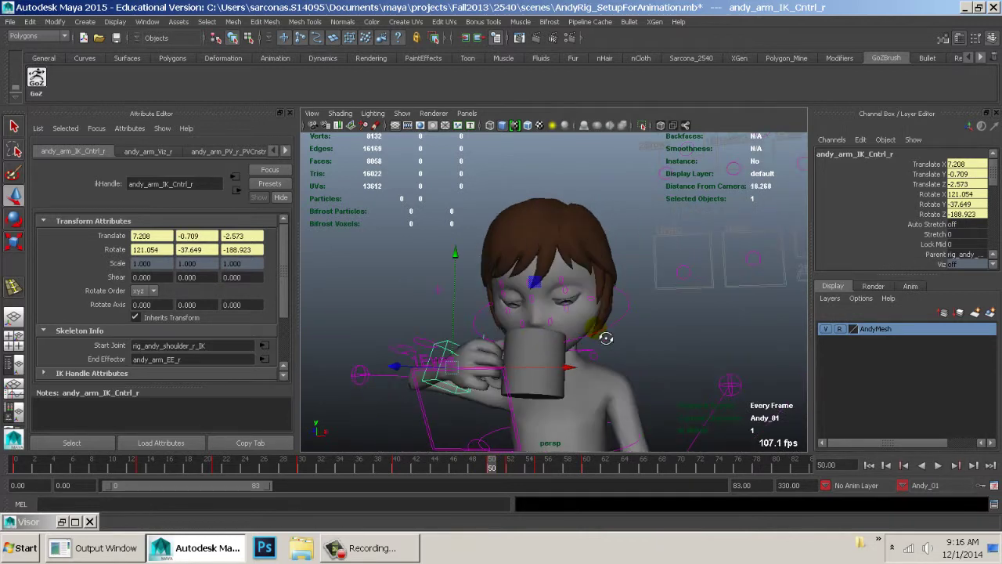
left_click_drag(508, 469, 592, 466)
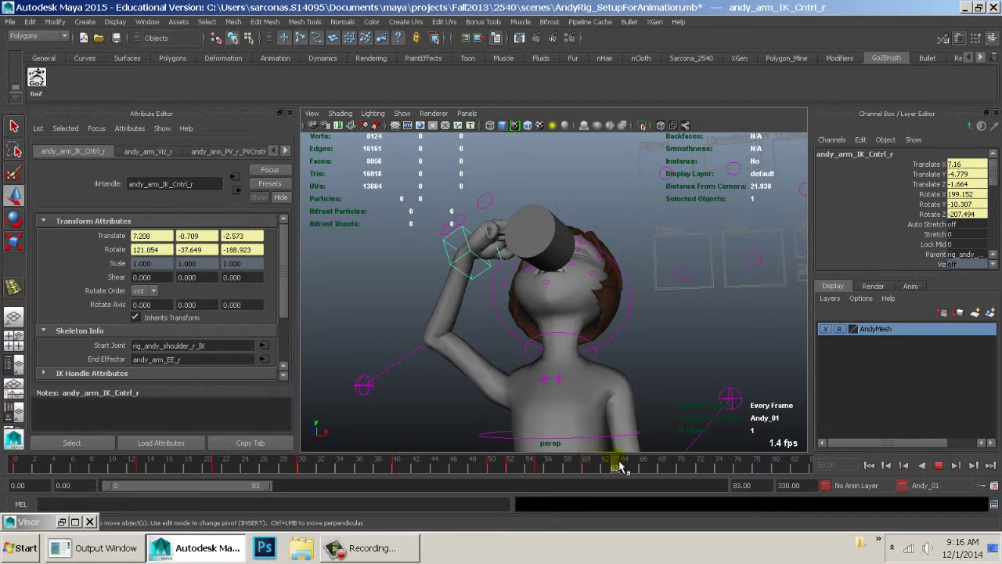
left_click_drag(619, 467, 616, 467)
left_click_drag(581, 324, 556, 335, "alt")
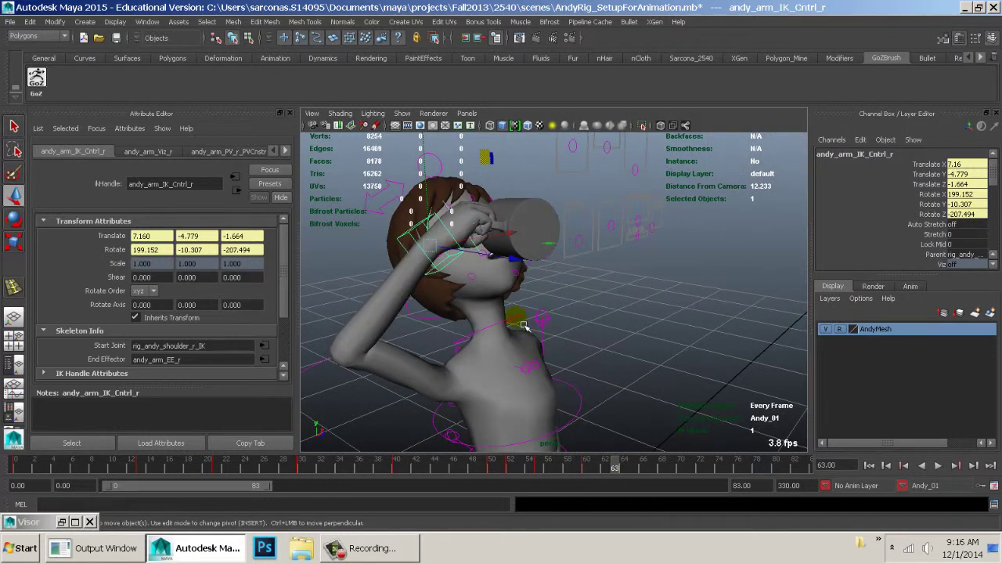
left_click(521, 321)
key("e")
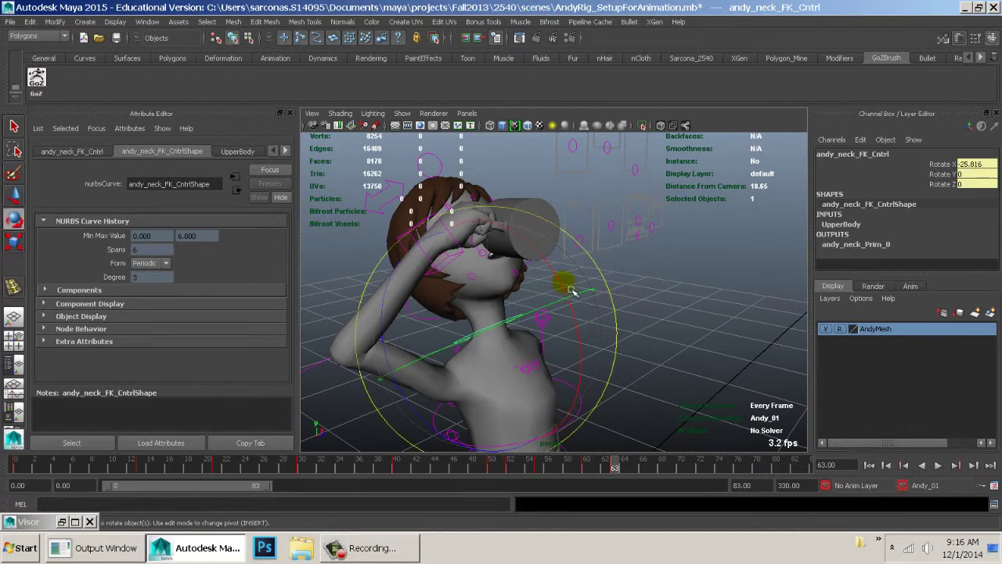
left_click_drag(571, 290, 566, 285)
key("ctrl+z")
At frame 63, rotate the shoulders control backward to about -12.4 degrees in X.
middle_click_drag(649, 382, 656, 302, "alt")
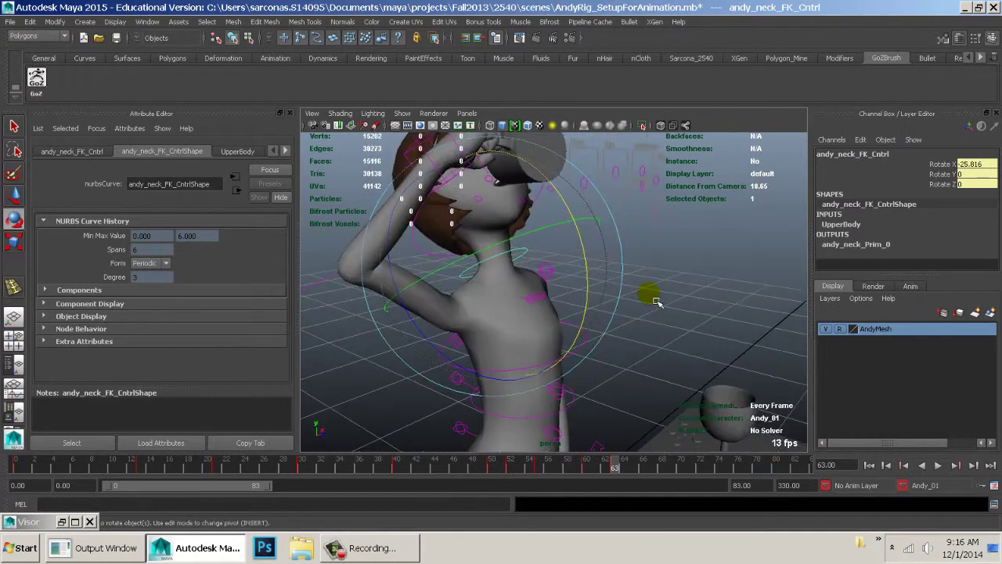
left_click(596, 375)
left_click(582, 358)
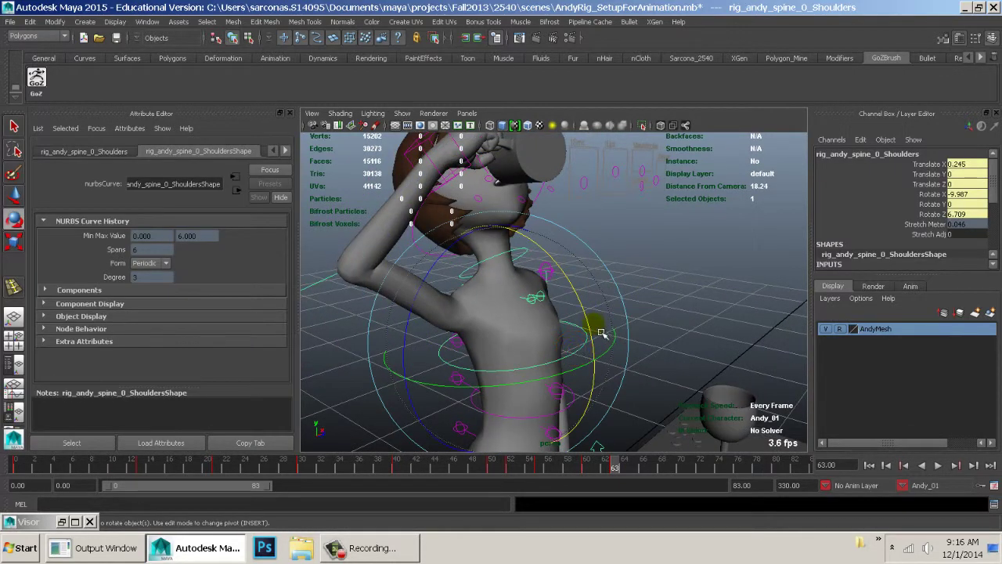
left_click_drag(595, 329, 596, 327)
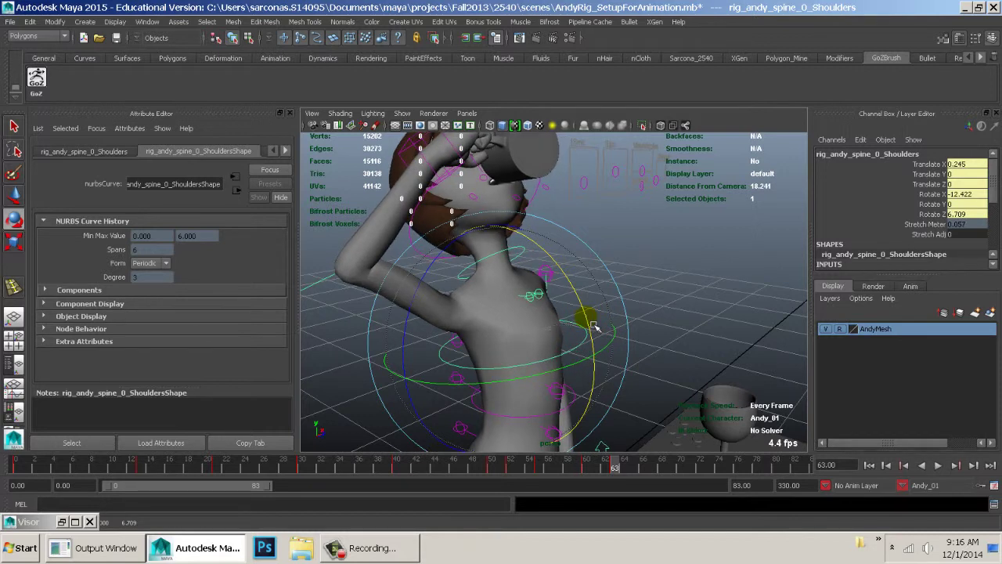
At frame 67, rotate the shoulders control forward to about -1.8 degrees in X.
left_click_drag(614, 467, 658, 474)
key("e")
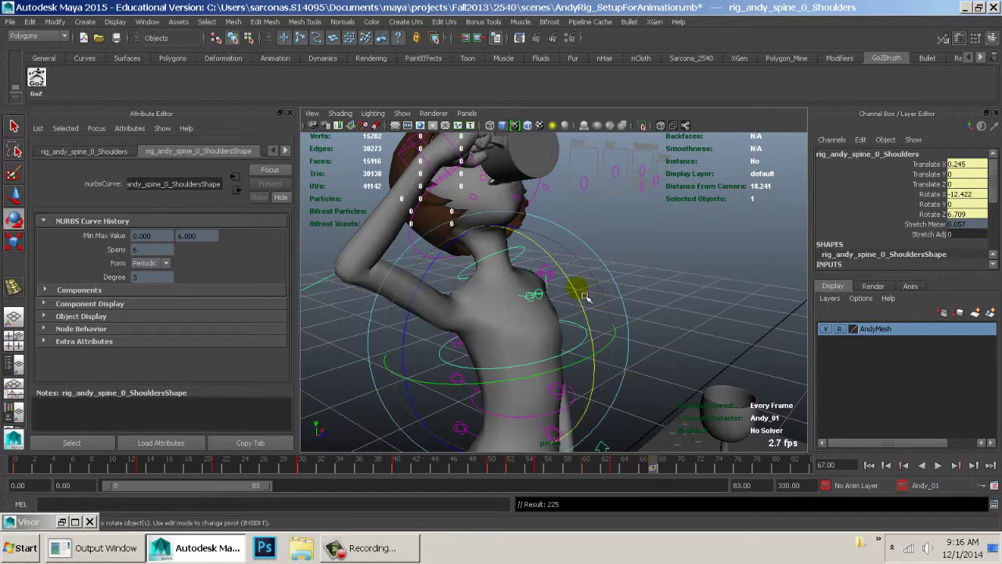
left_click_drag(581, 293, 680, 310)
middle_click_drag(680, 309, 688, 307, "alt")
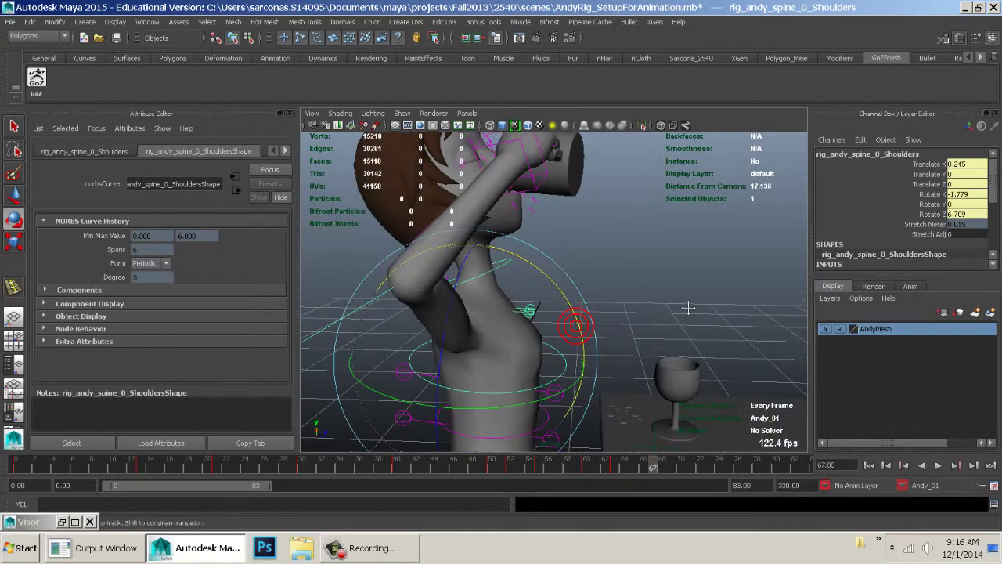
left_click_drag(689, 307, 620, 301, "alt")
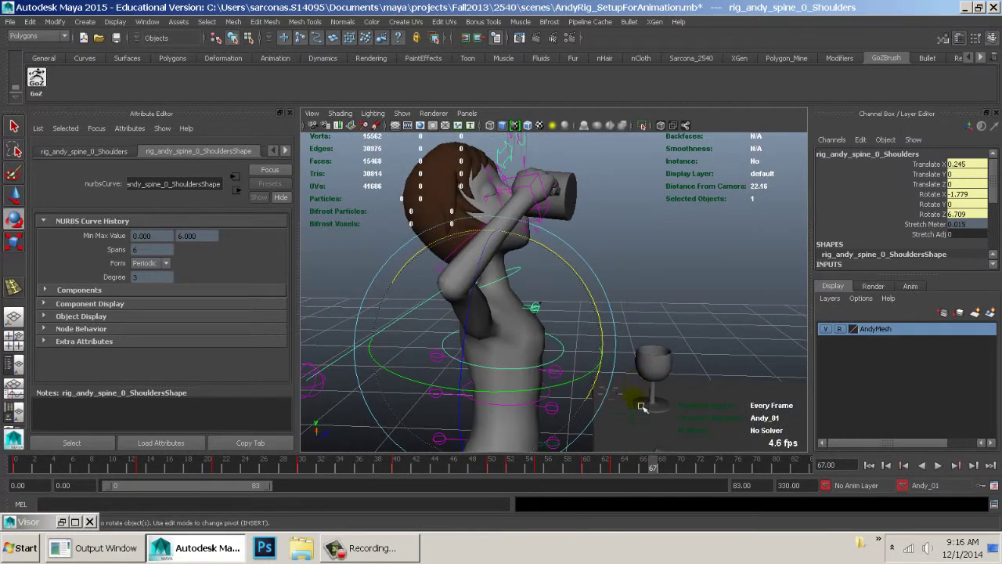
Move the head's neck IK control forward at frame 67, to about 0.00, -0.13, 0.33.
left_click(554, 212)
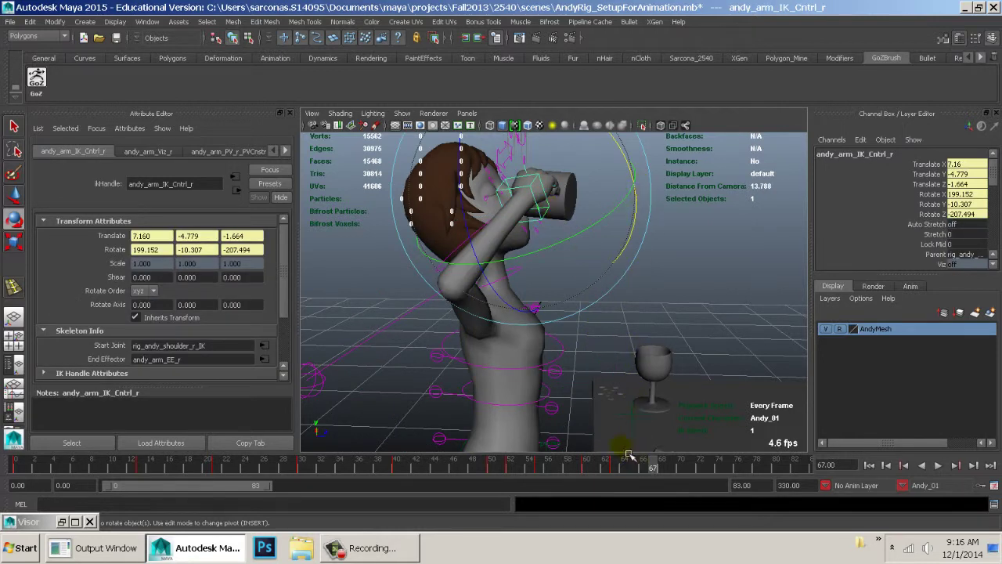
left_click_drag(668, 288, 649, 220, "alt")
left_click(516, 273)
key("w")
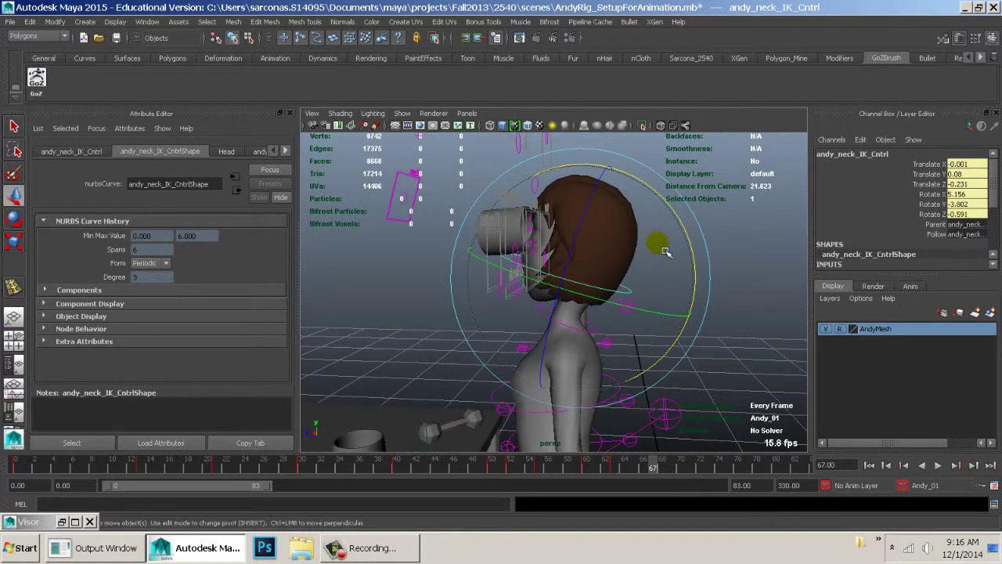
left_click_drag(538, 276, 526, 277)
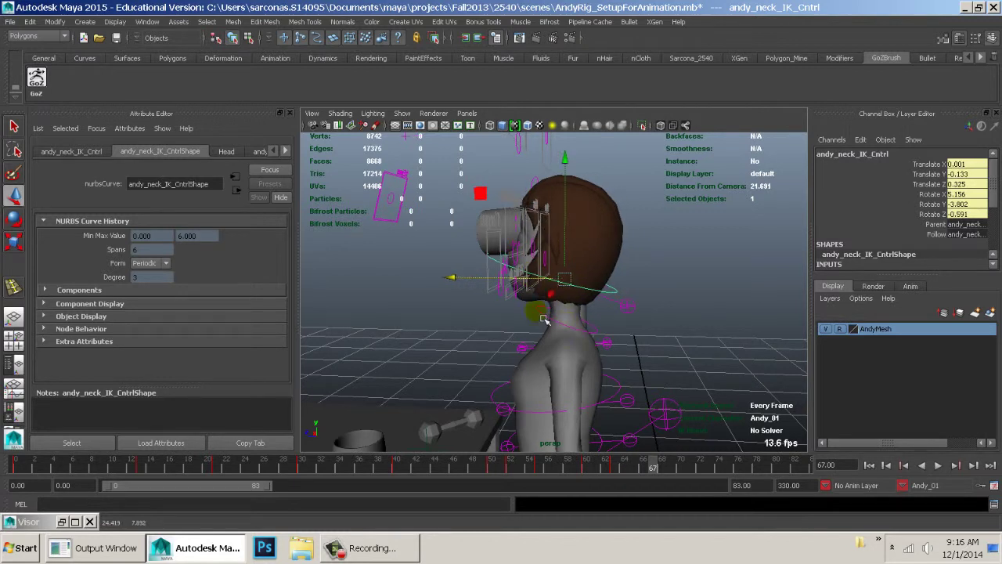
Rotate the neck FK control at frame 67 to tilt the head forward.
left_click(536, 309)
key("e")
left_click_drag(512, 234, 671, 264)
key("q")
Rotate the right-hand IK control to about 175.5 degrees in X and move it to about 7.09, -3.18, -3.61 at frame 67.
left_click(481, 234)
key("w")
key("e")
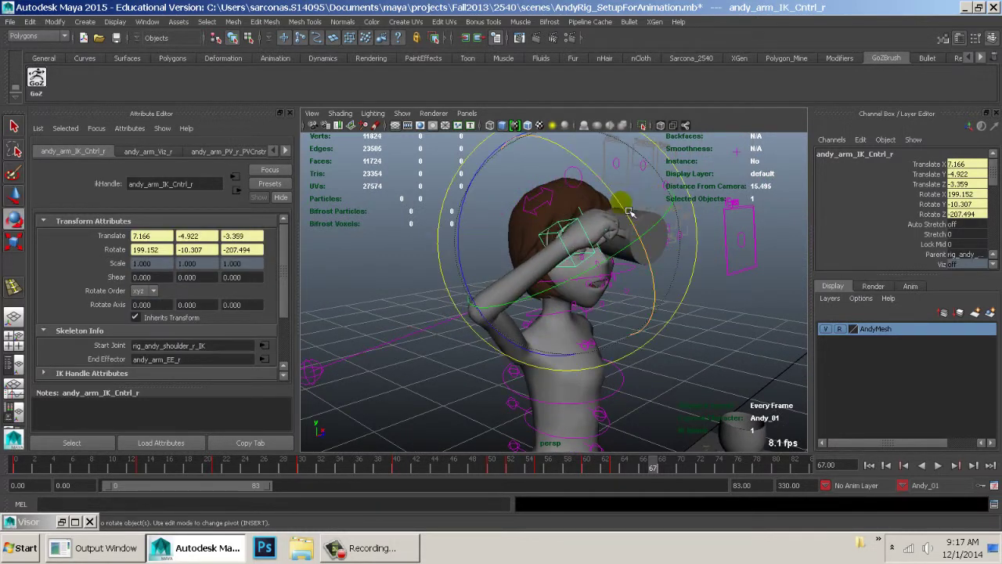
left_click_drag(629, 212, 662, 258)
key("w")
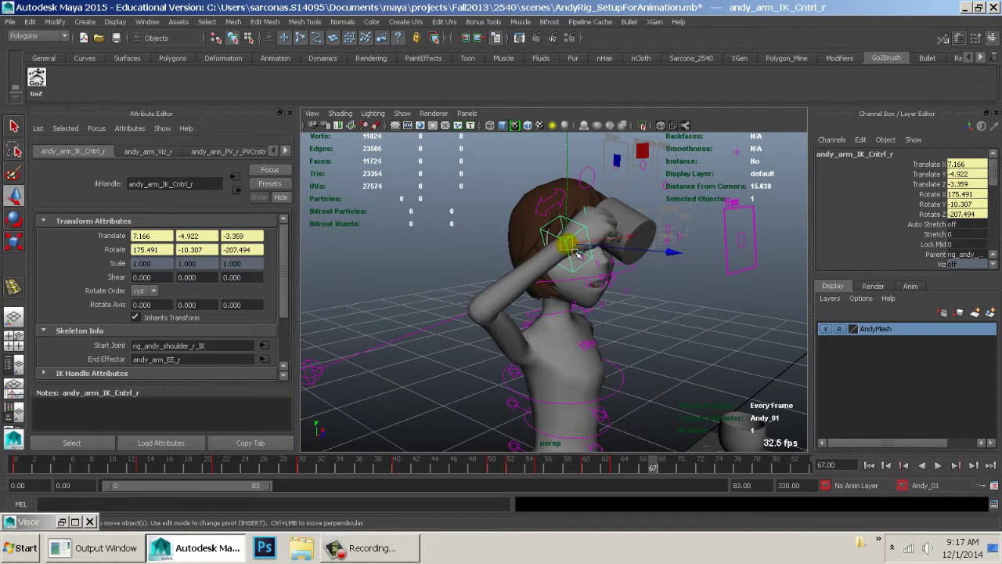
left_click_drag(578, 253, 476, 313)
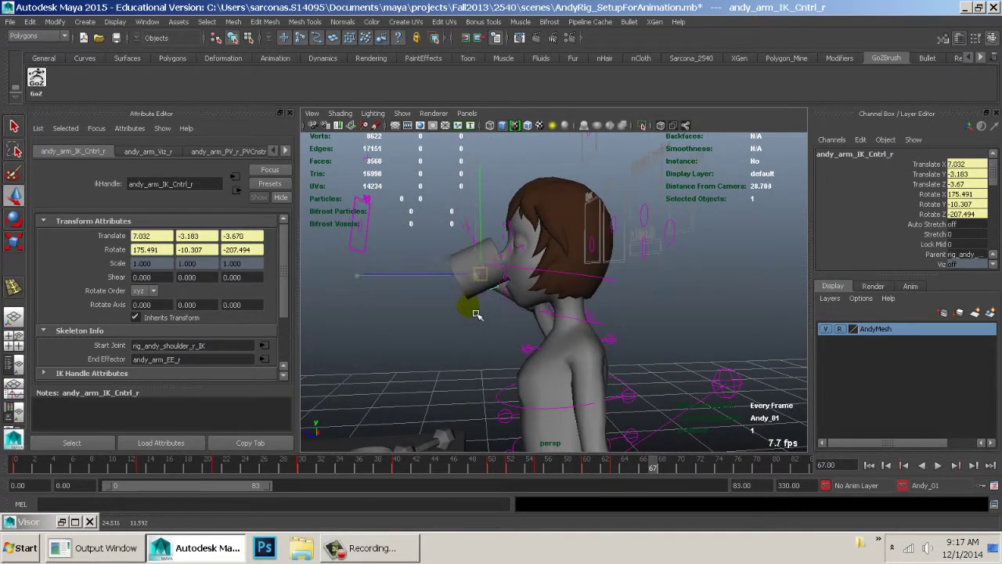
middle_click_drag(476, 313, 473, 316)
Open the character's eyes at frame 67 by raising the eyelids control to about 0.13 in Y.
left_click_drag(473, 316, 604, 304, "alt")
middle_click_drag(683, 270, 624, 333, "alt")
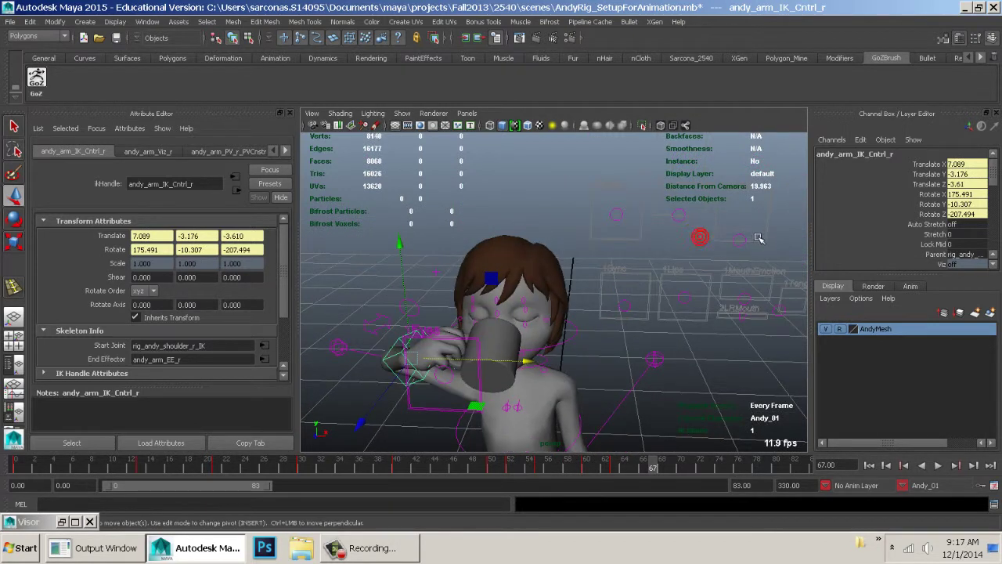
left_click_drag(758, 237, 749, 215)
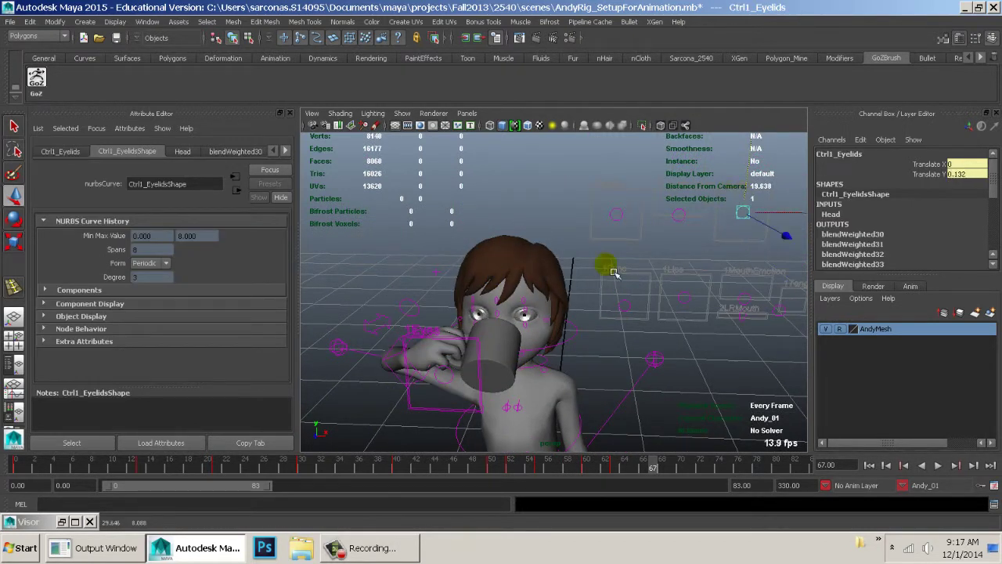
left_click_drag(613, 272, 527, 270, "alt")
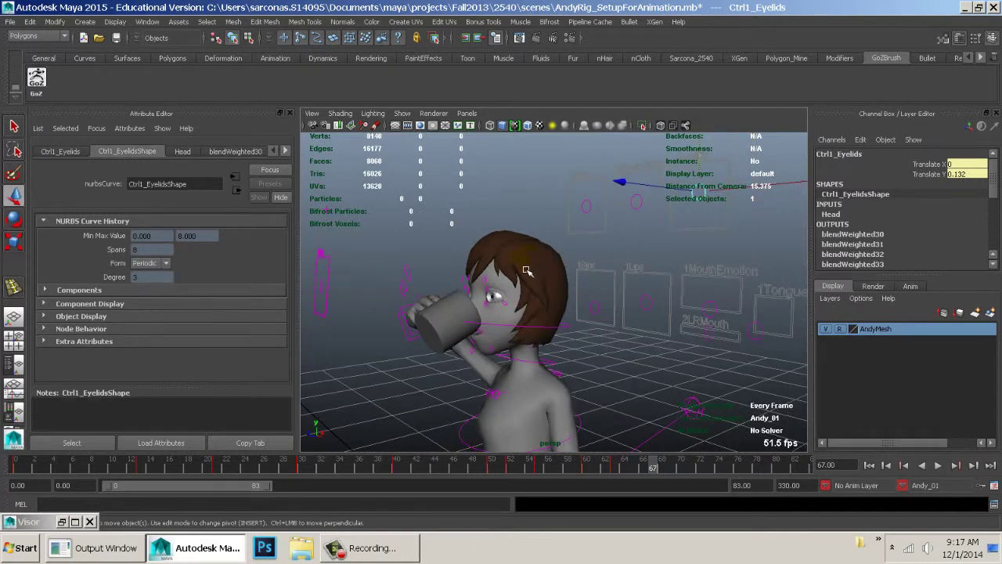
Lower the right-hand IK control slightly at frame 67, to about 7.08, -3.00, -3.63, to refit the mug to the mouth.
left_click(411, 327)
left_click(415, 335)
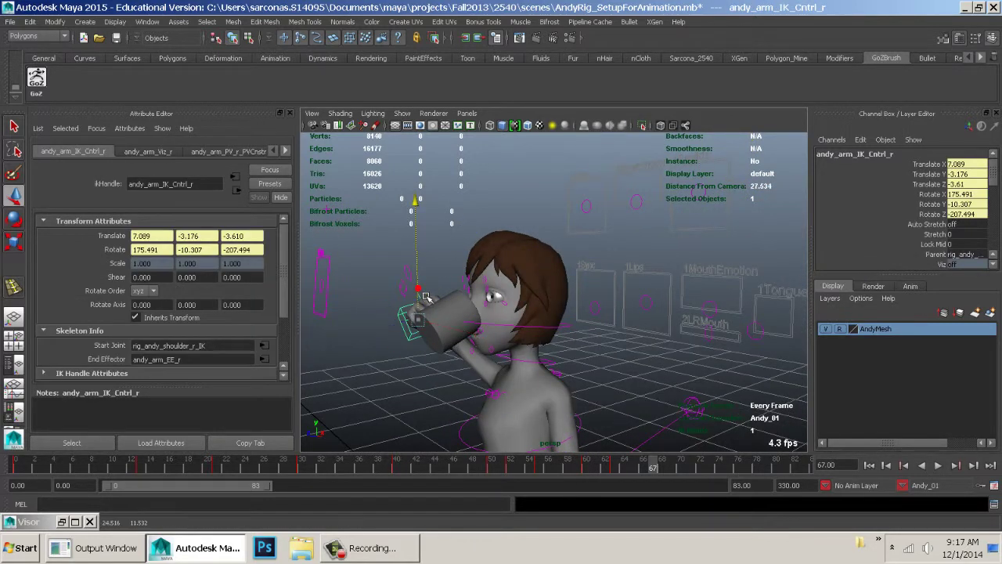
left_click_drag(425, 298, 589, 343, "alt")
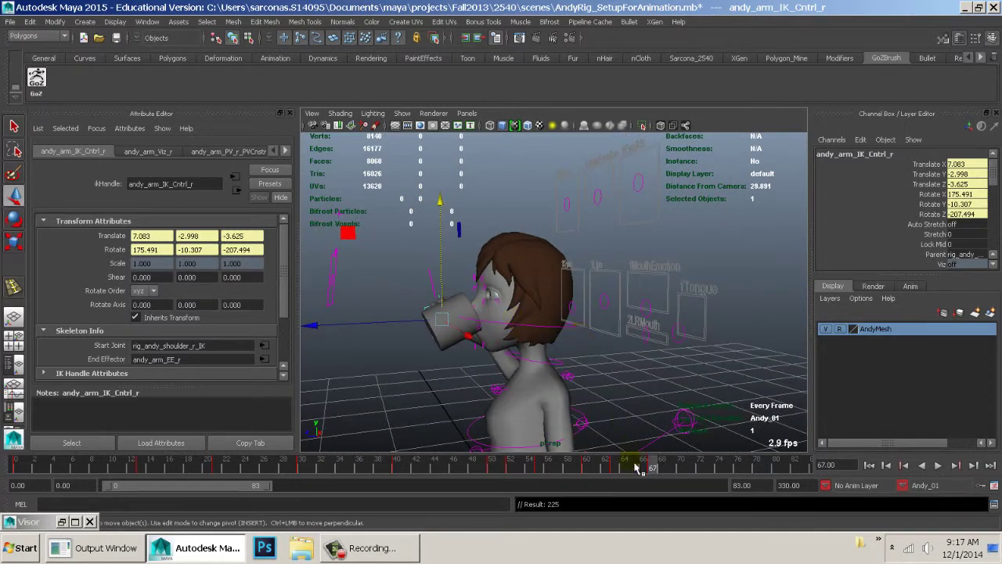
left_click_drag(618, 418, 730, 375, "alt")
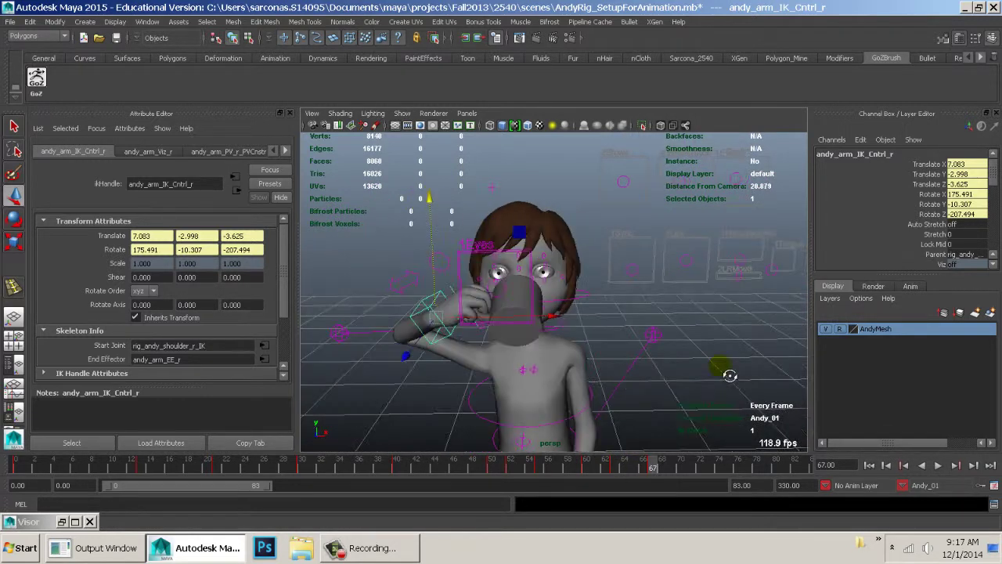
Scrub back to frame 64 and play back the lowering of the head and mug from the side.
left_click_drag(656, 473, 624, 465)
left_click_drag(618, 427, 548, 417, "alt")
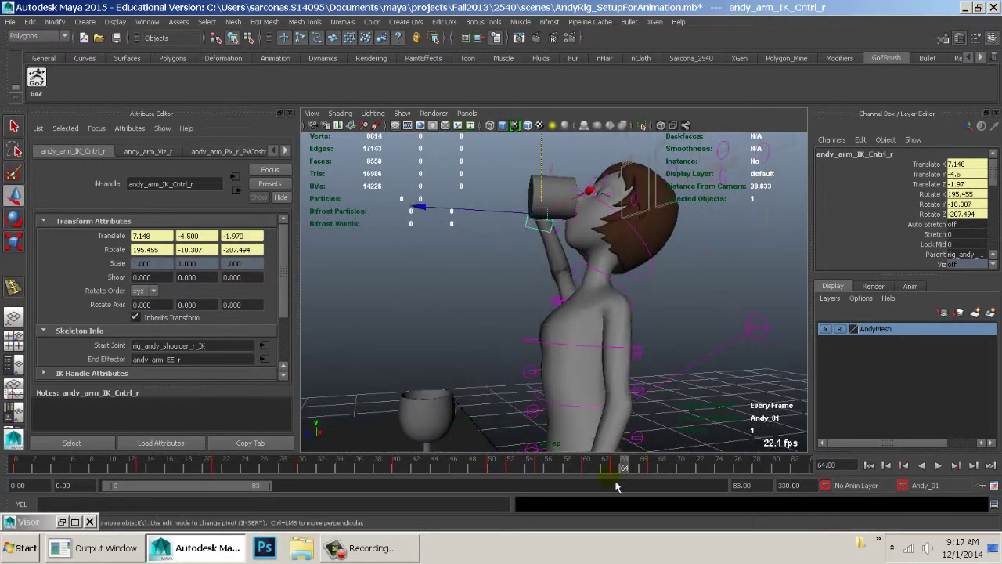
key("alt+v")
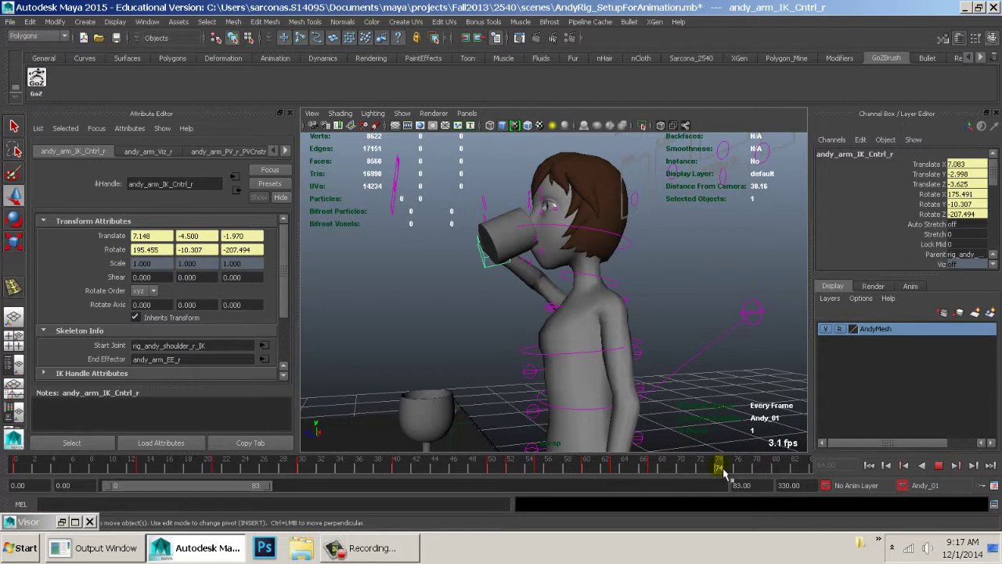
key("alt+v")
At frame 74, move the right-hand IK control down to about 6.97, 1.10, -6.45 and rotate it upright to about 110.1, -41.4, -193.7.
left_click_drag(507, 264, 576, 376)
key("e")
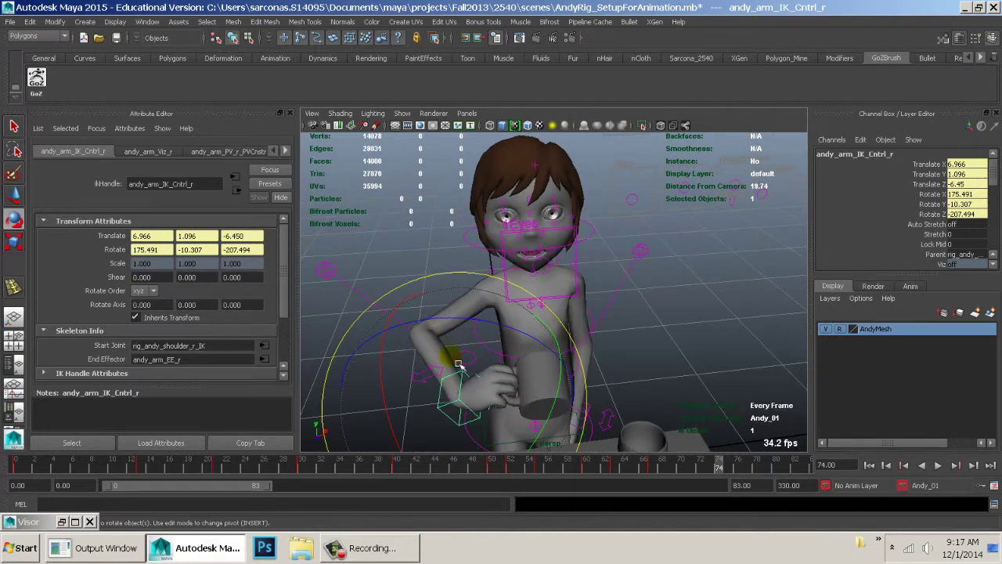
left_click_drag(459, 364, 523, 423)
left_click_drag(523, 422, 782, 252, "alt")
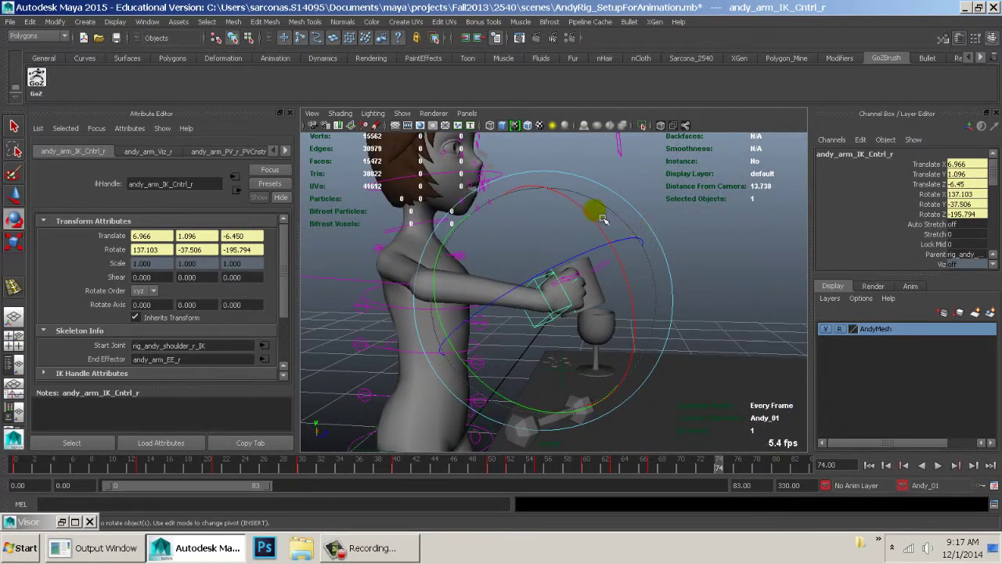
left_click_drag(603, 220, 503, 435)
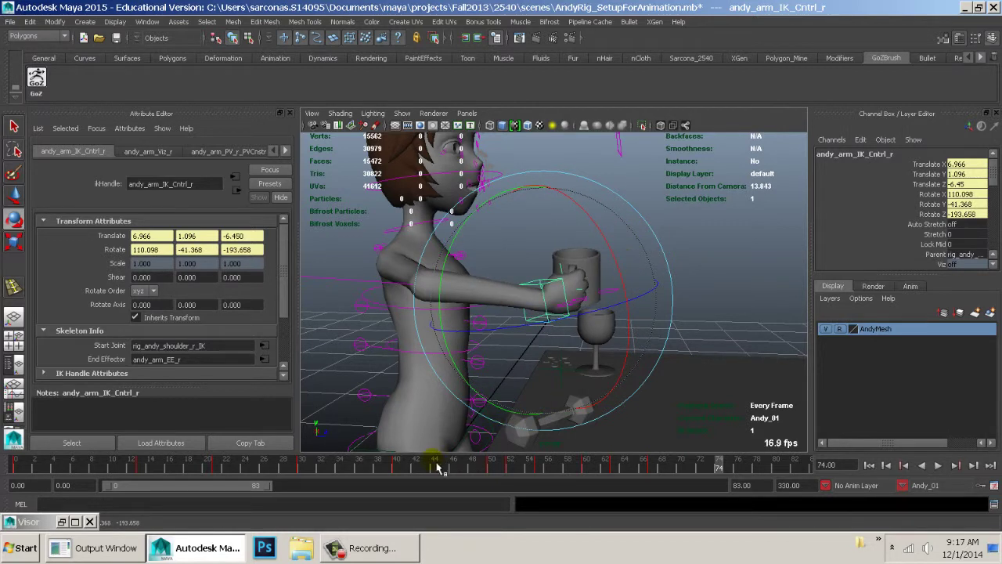
Copy the right-hand IK control's key at frame 30 and paste it at frame 76 to set the mug back on the table.
left_click(405, 468)
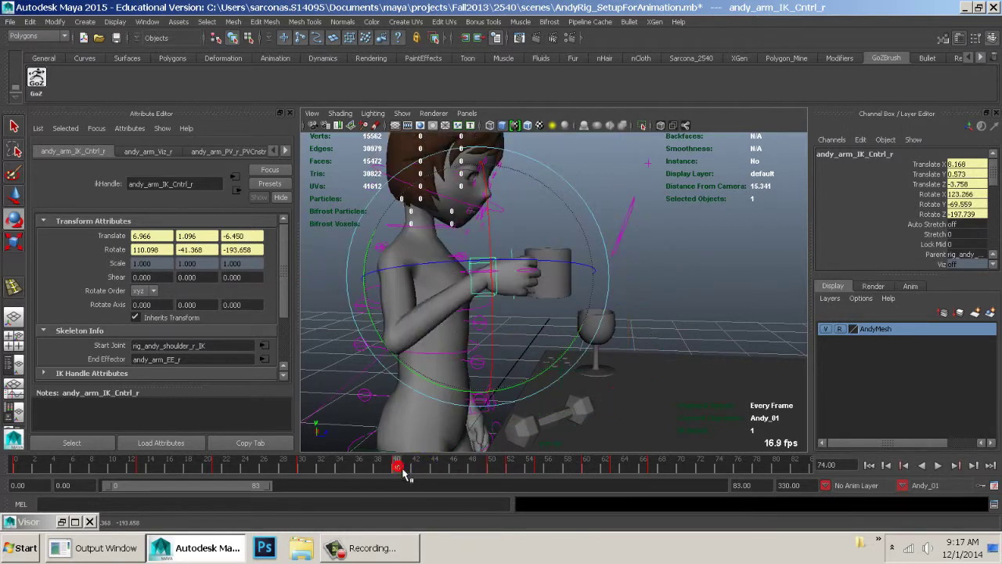
mouse_move(403, 468)
left_mouse_down()
mouse_move(438, 469)
mouse_move(306, 475)
left_mouse_up()
right_click(307, 475)
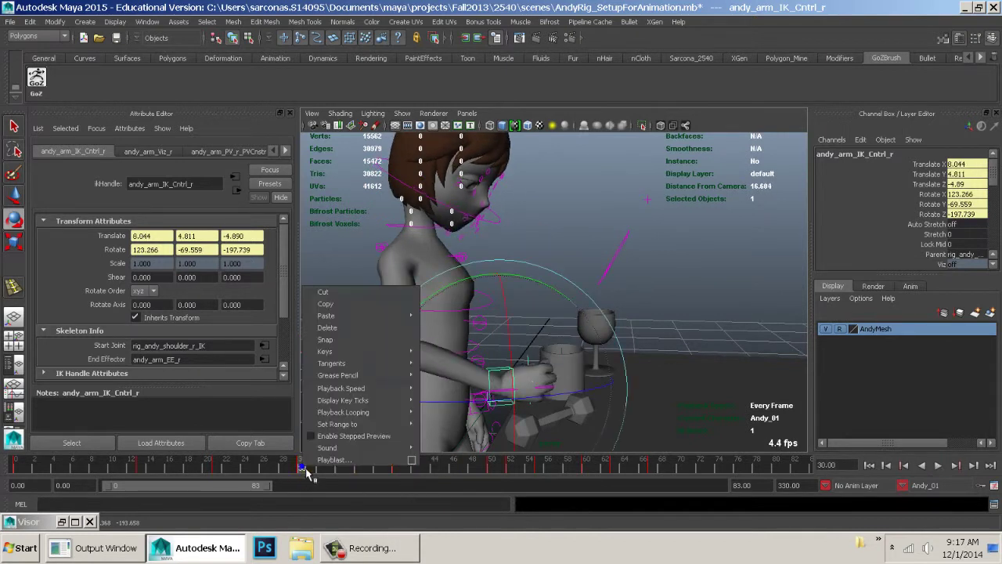
left_click(352, 305)
left_click_drag(728, 475, 738, 468)
right_click(737, 469)
mouse_move(760, 314)
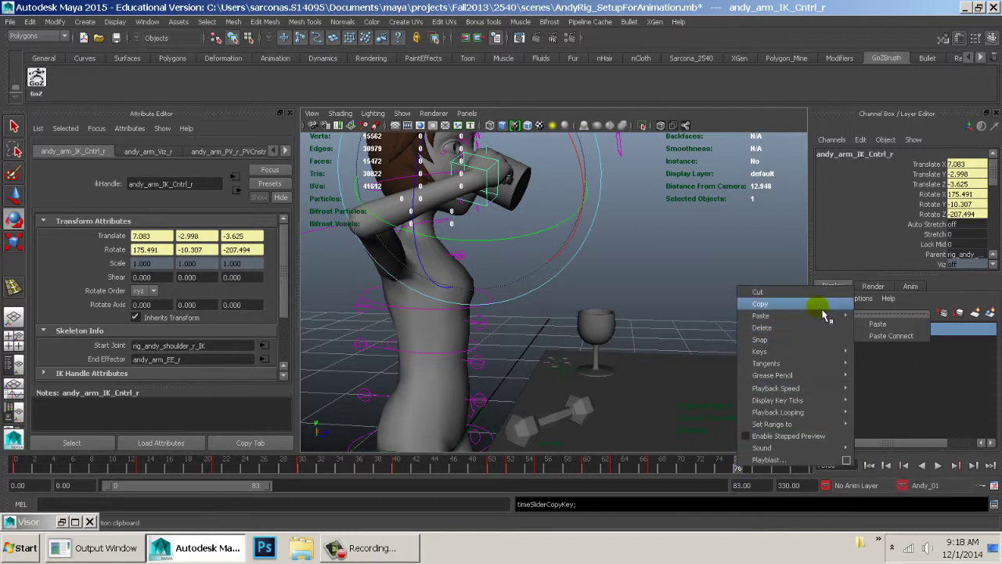
left_click(876, 317)
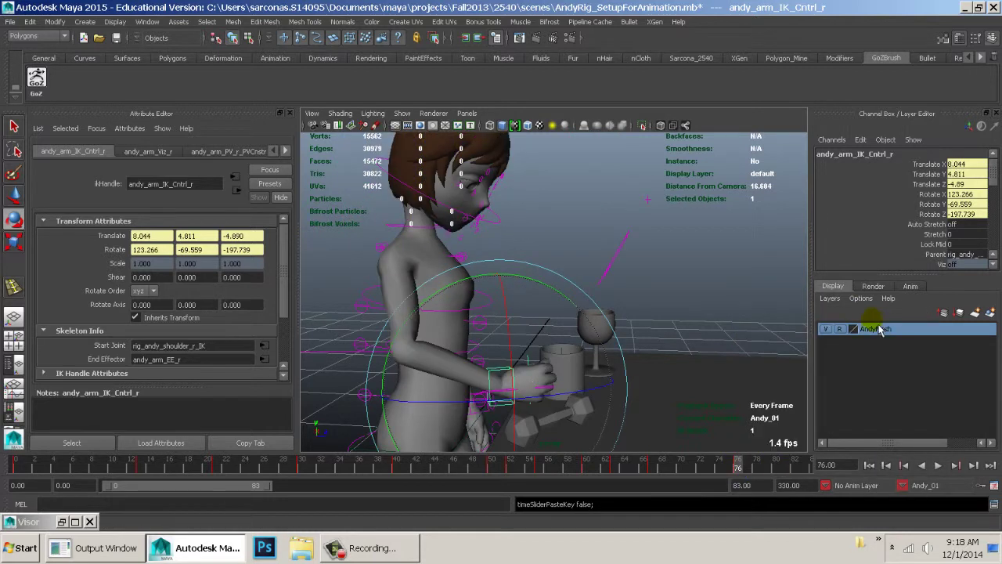
Play back the animation from the side and from the front to review the mug being lowered to the table.
left_click_drag(673, 338, 644, 394, "alt")
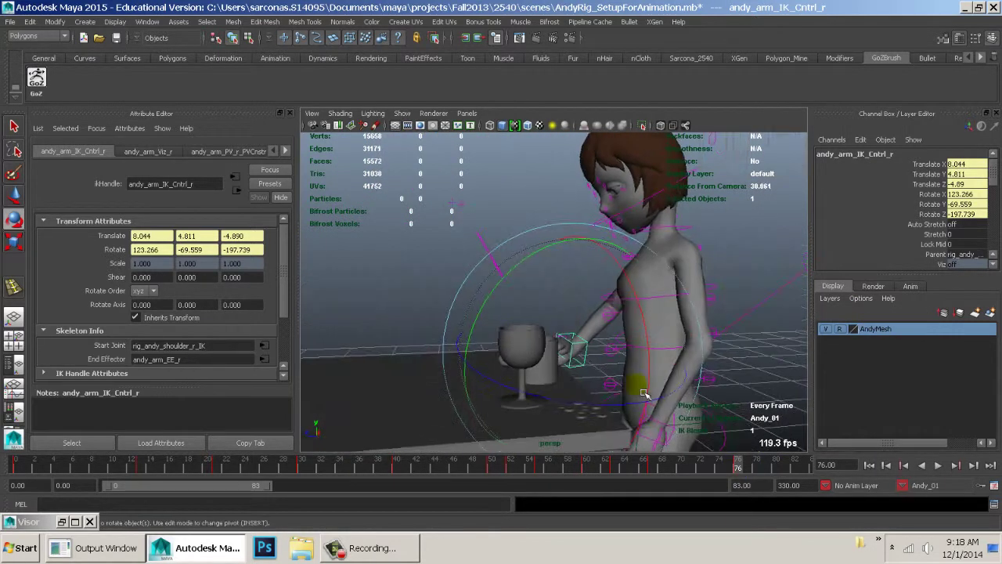
mouse_move(740, 475)
left_mouse_down()
mouse_move(602, 455)
mouse_move(745, 465)
left_mouse_up()
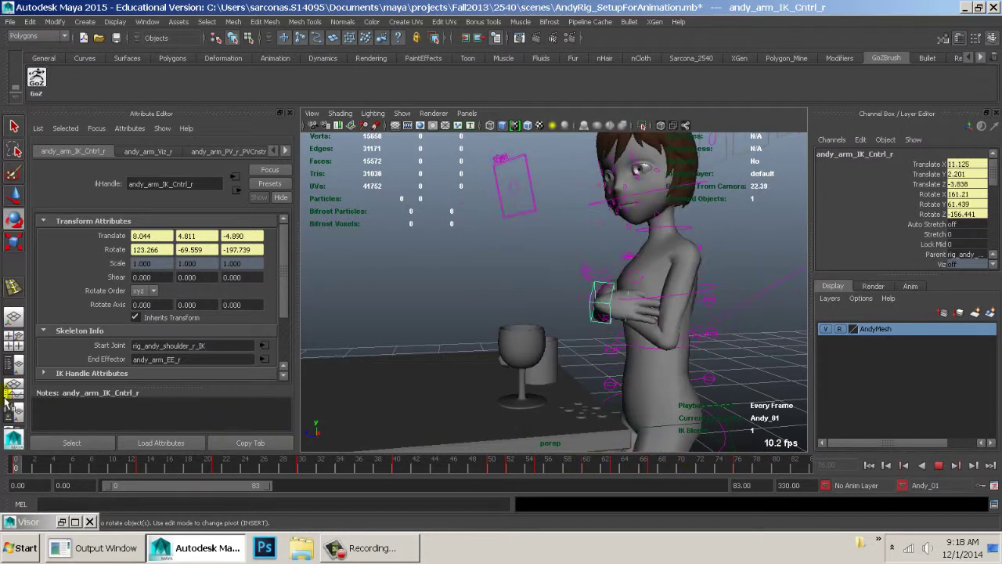
key("Escape")
left_click_drag(402, 269, 543, 297, "alt")
middle_click_drag(544, 297, 629, 335, "alt")
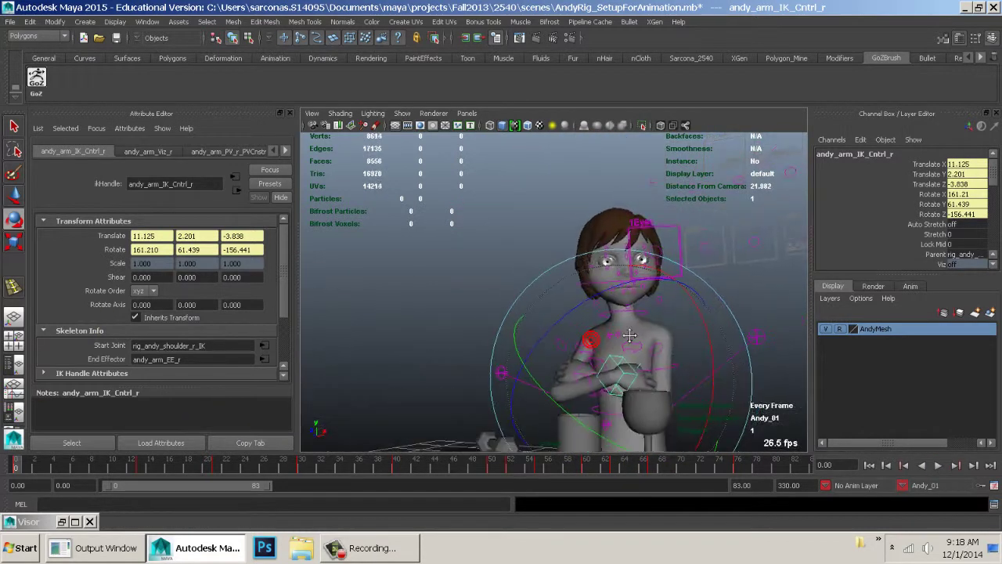
left_click_drag(630, 336, 611, 280, "alt")
key("alt+v")
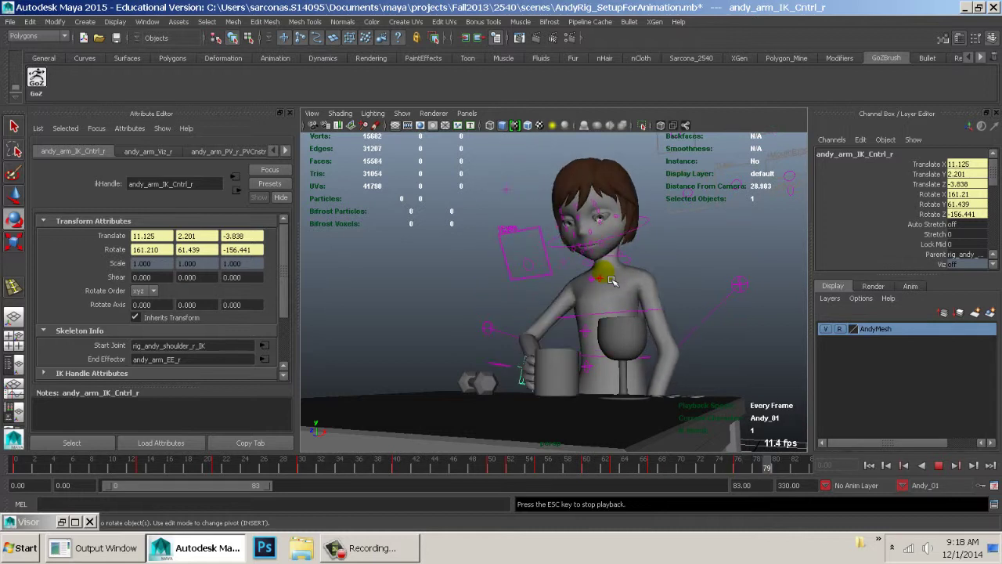
key("Escape")
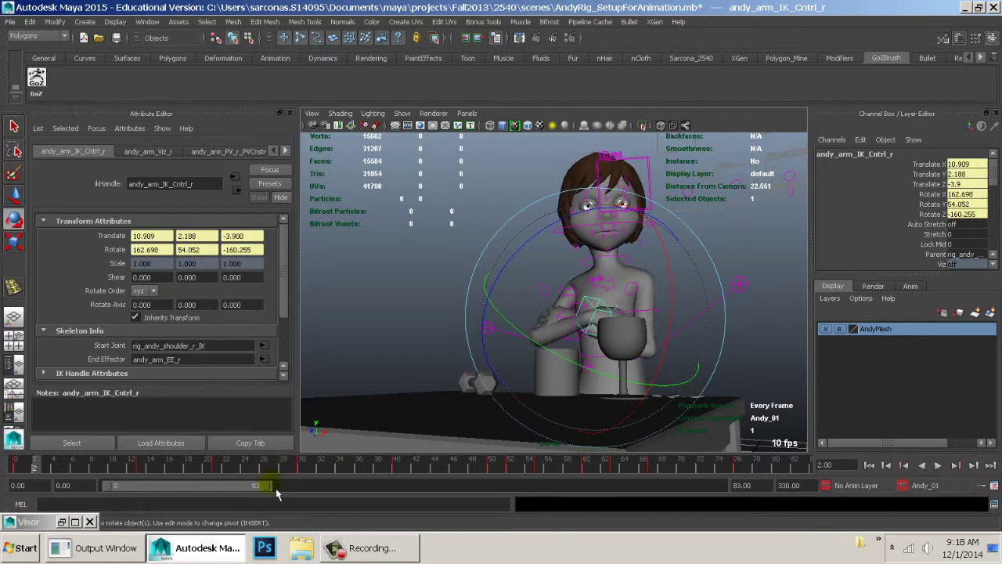
Extend the playback range's end to frame 103 and scrub to frame 81.
left_click_drag(276, 491, 313, 491)
left_click_drag(415, 470, 619, 468)
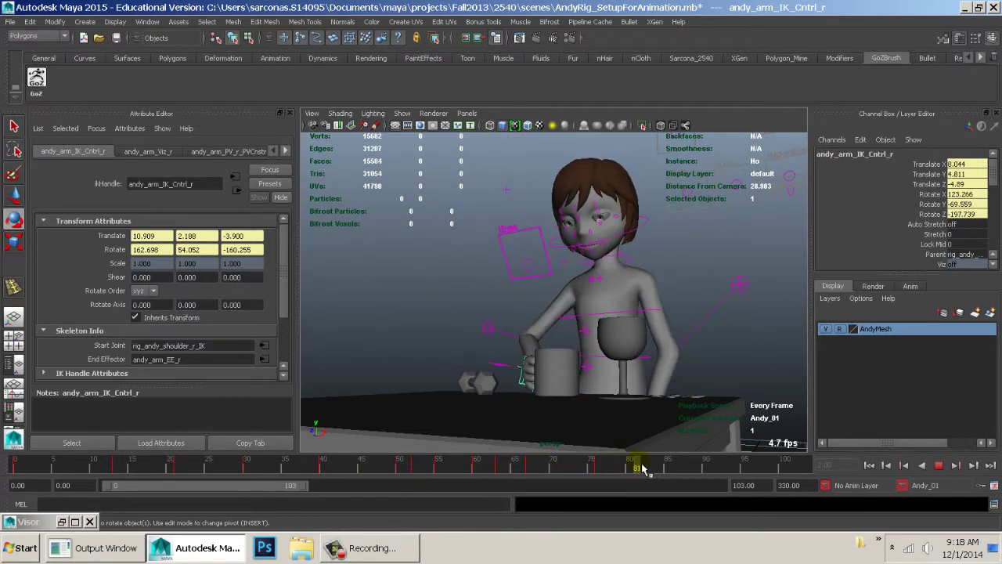
At frame 76, key the coffee mug's parent constraint weights with Table Locator W0 at 0 and Andy Hand Locator W1 at 1.
left_click_drag(548, 375, 627, 420, "alt")
right_click_drag(626, 421, 756, 400, "alt")
left_click_drag(756, 396, 575, 321, "alt")
middle_click_drag(576, 321, 602, 262, "alt")
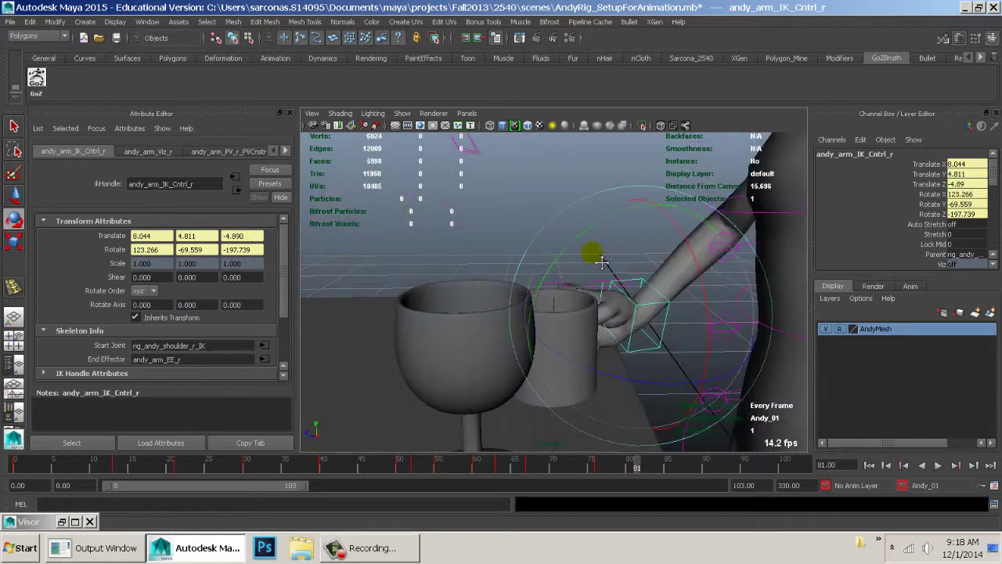
left_click_drag(603, 261, 572, 316, "alt")
left_click(562, 325)
right_click_drag(562, 324, 684, 406, "alt")
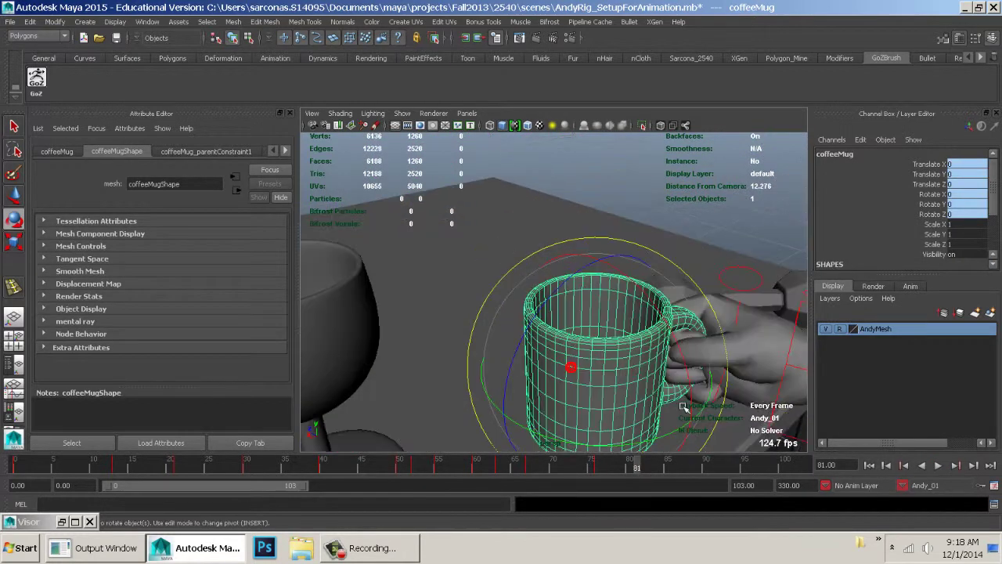
left_click_drag(625, 476, 600, 474)
scroll(908, 244, "down", 3)
left_click_drag(909, 244, 916, 255)
right_click(917, 255)
left_click(949, 21)
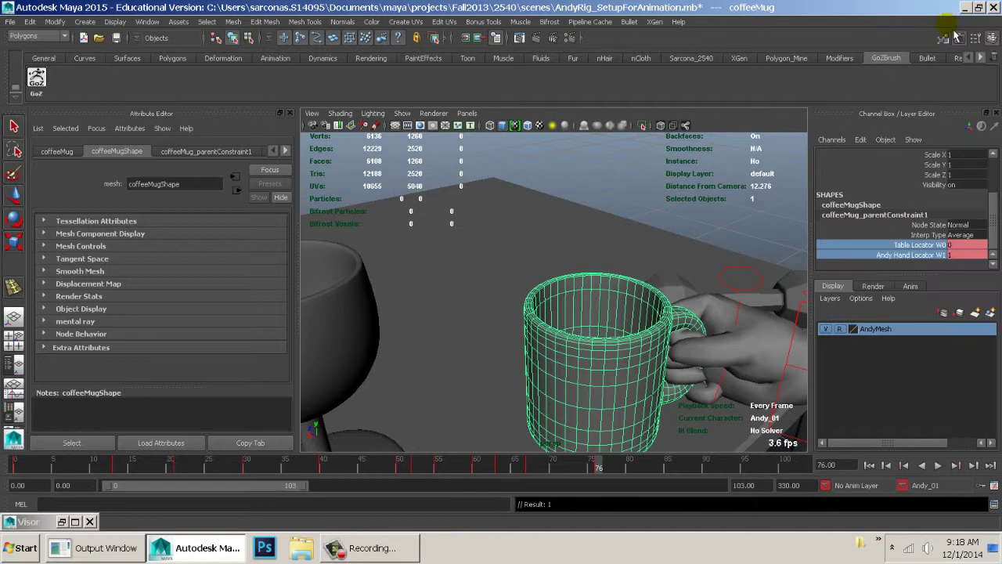
At frame 77, set and key the mug's constraint weights with Table Locator W0 at 1 and Andy Hand Locator W1 at 0.
left_click(956, 244)
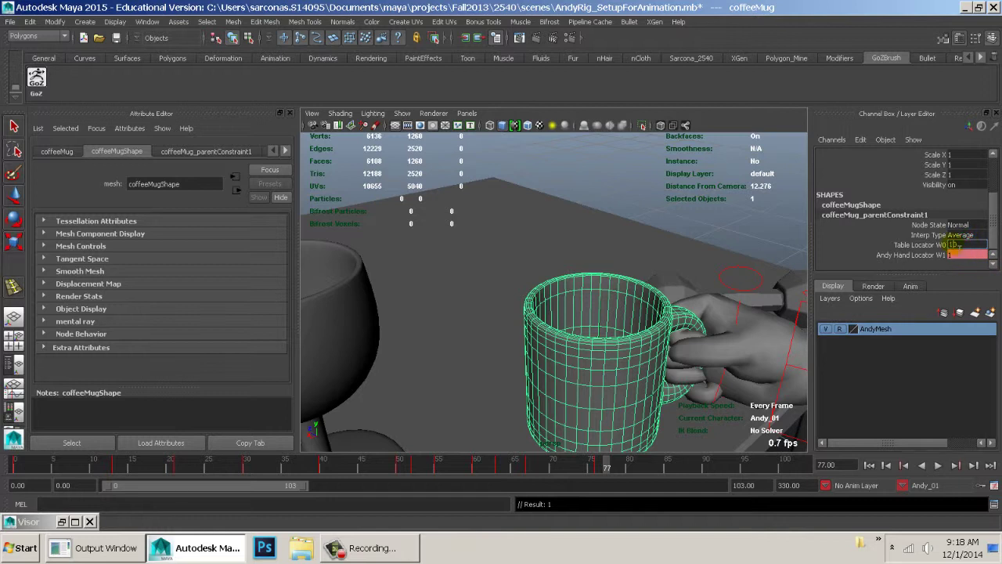
left_click(956, 254)
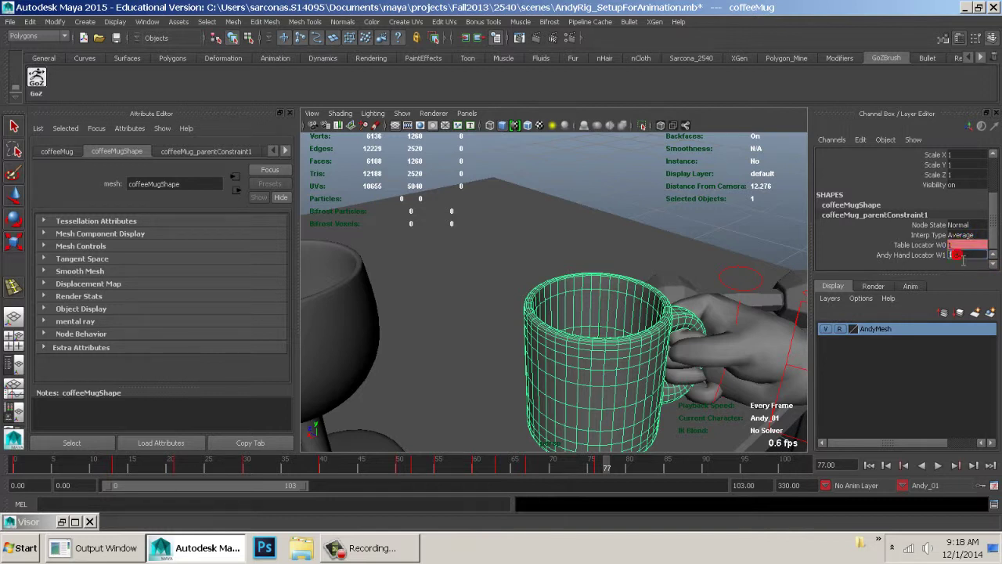
left_click_drag(921, 245, 930, 255)
right_click(926, 255)
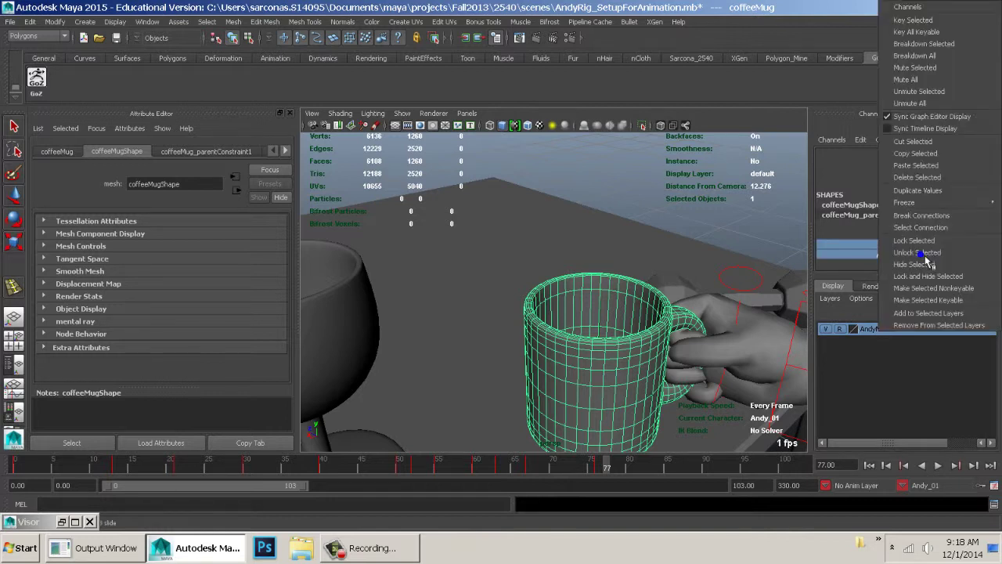
left_click(938, 24)
scroll(709, 300, "down", 3)
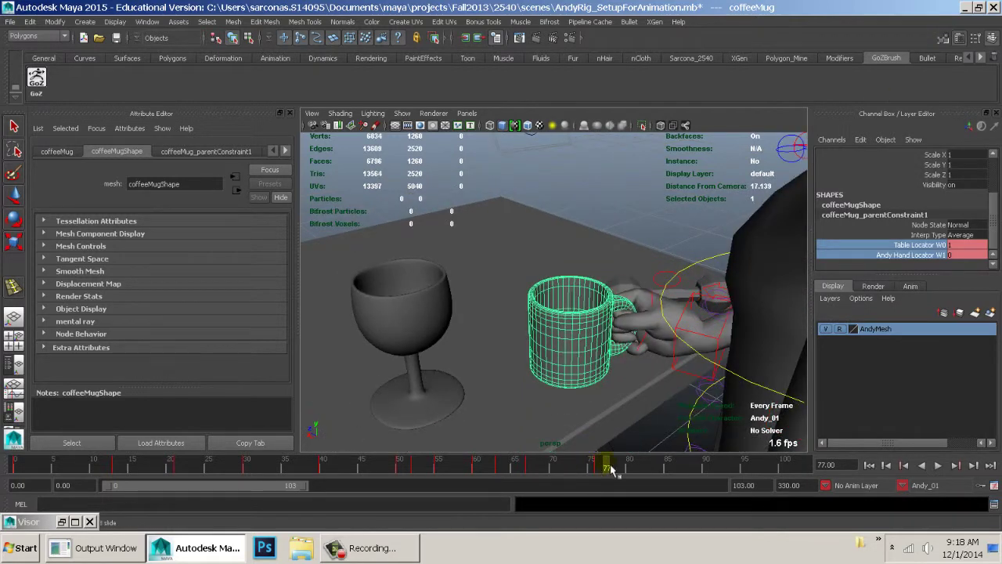
key("alt+v")
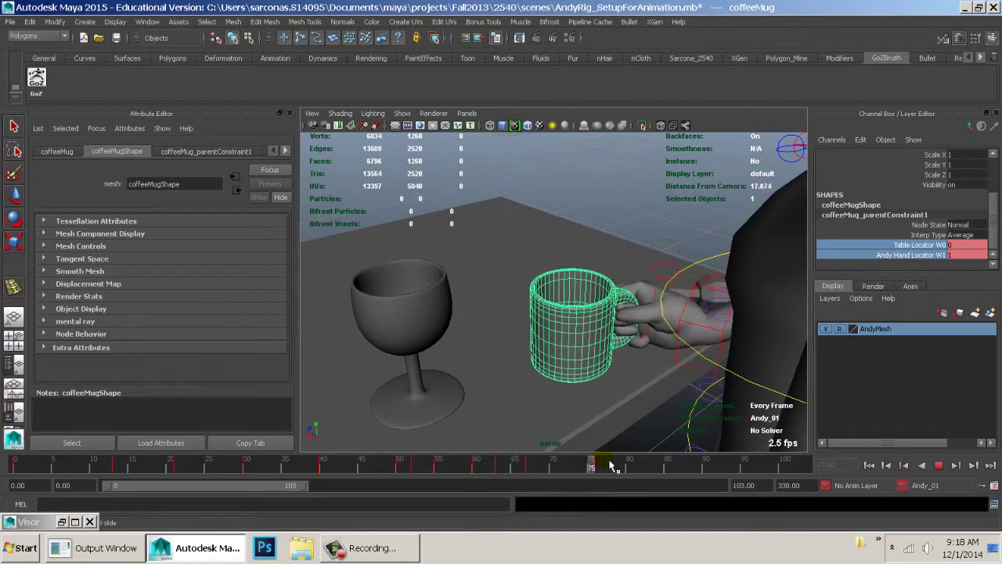
key("alt+v")
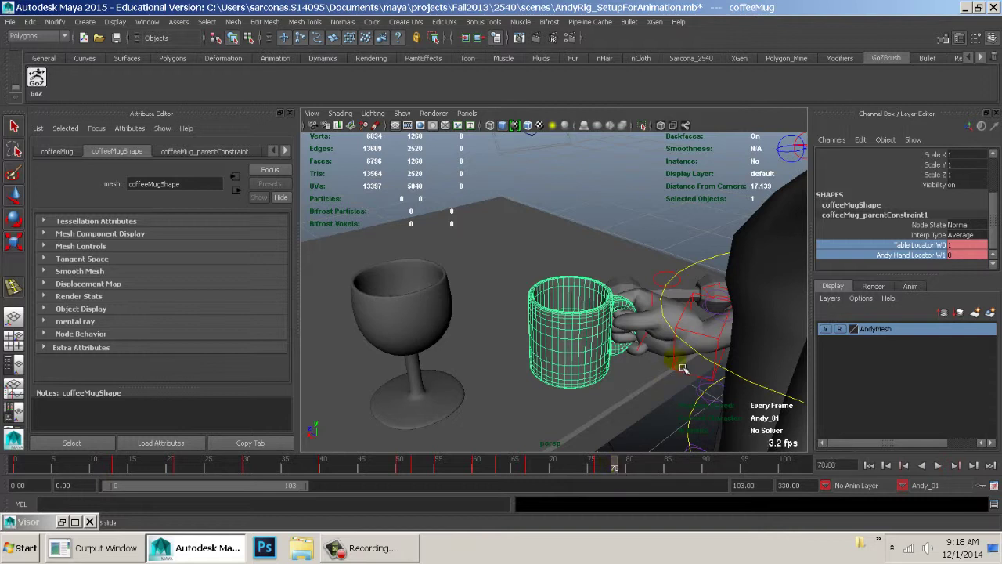
Select the right-hand IK control and try moving the hand back from the mug handle at frame 78.
left_click(683, 367)
key("w")
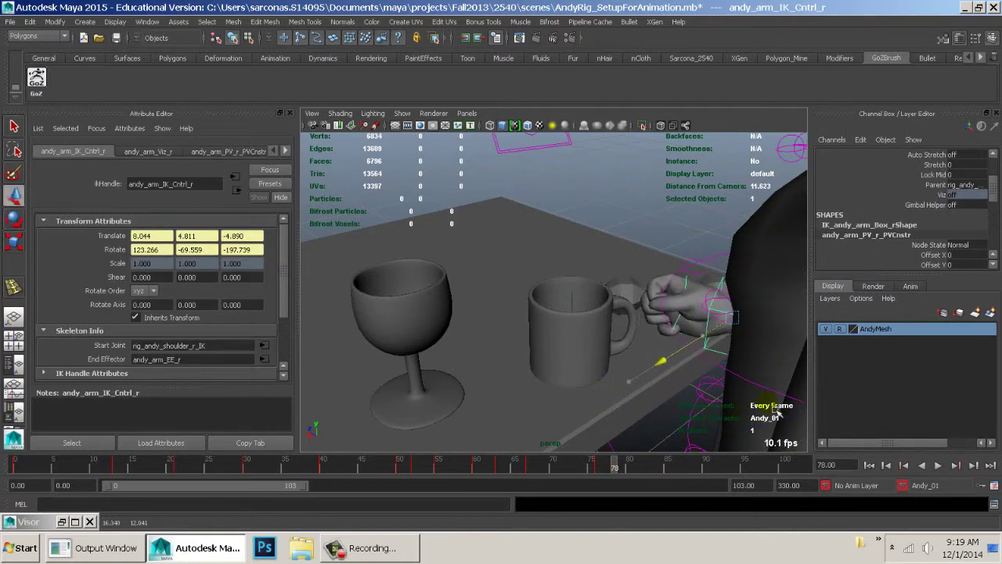
middle_click_drag(709, 383, 693, 378)
Copy the right-hand IK control's key at frame 21 and paste it at frame 81.
left_click_drag(689, 353, 245, 477, "alt")
left_click(179, 466)
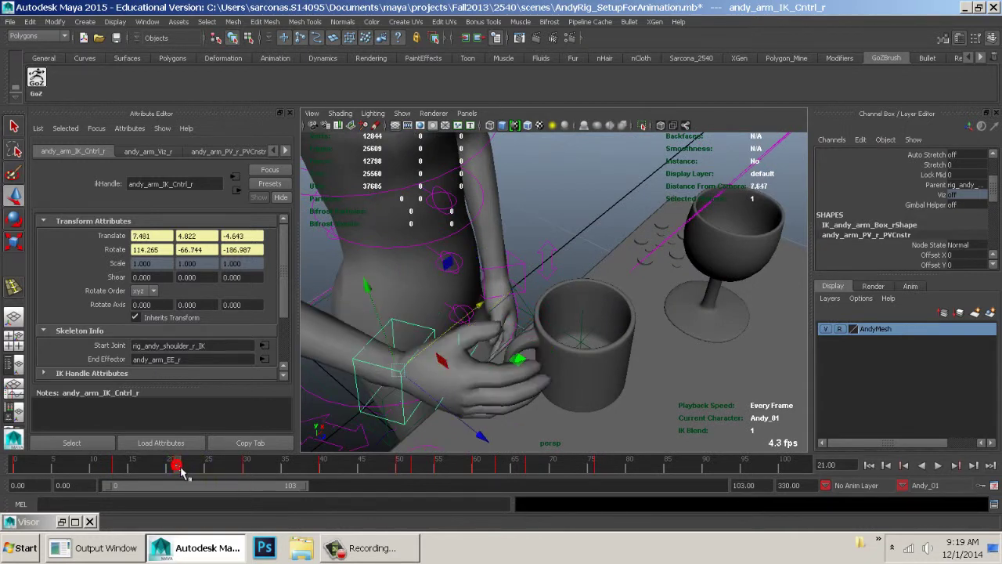
right_click(180, 467)
mouse_move(247, 324)
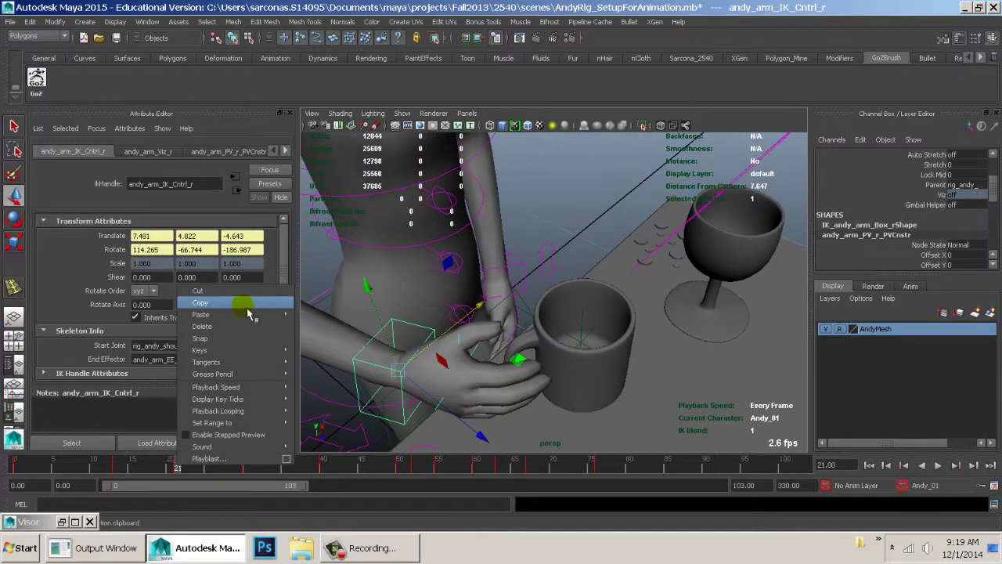
left_click(243, 304)
mouse_move(625, 467)
left_mouse_down()
mouse_move(615, 463)
mouse_move(636, 465)
left_mouse_up()
right_click(637, 465)
mouse_move(744, 321)
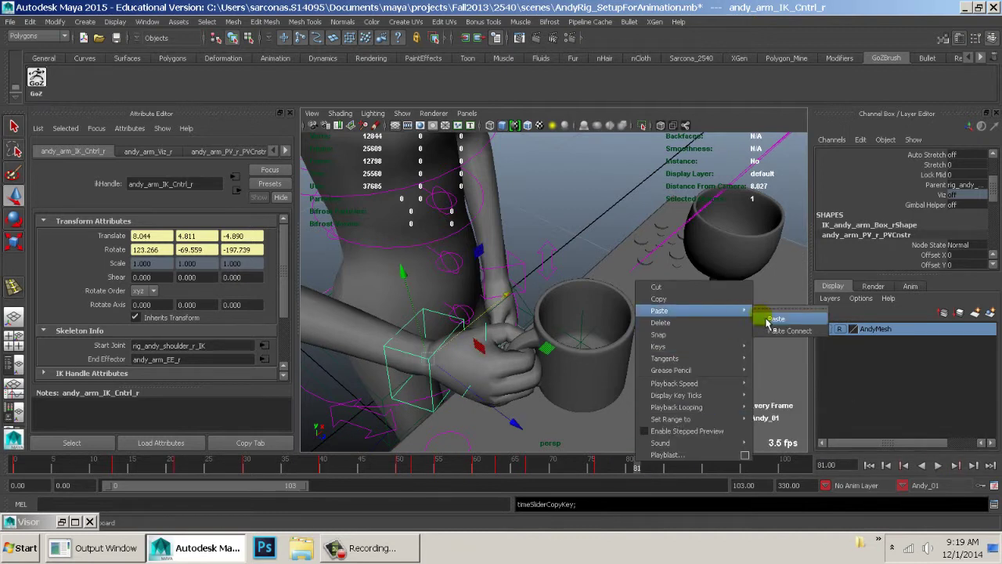
left_click(775, 319)
Copy the right-hand IK control's key at frame 13.
left_click_drag(606, 429, 590, 415, "alt")
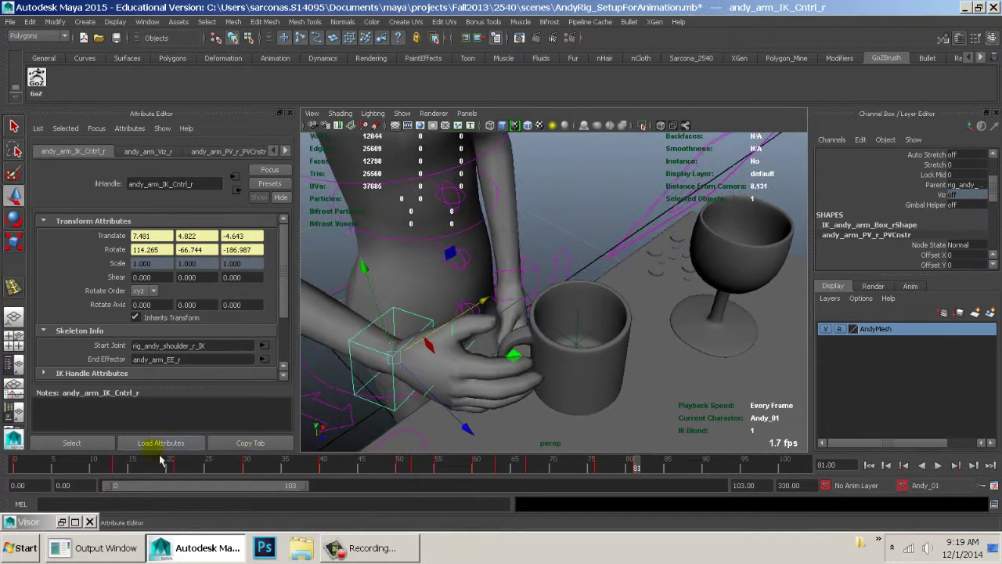
left_click(121, 468)
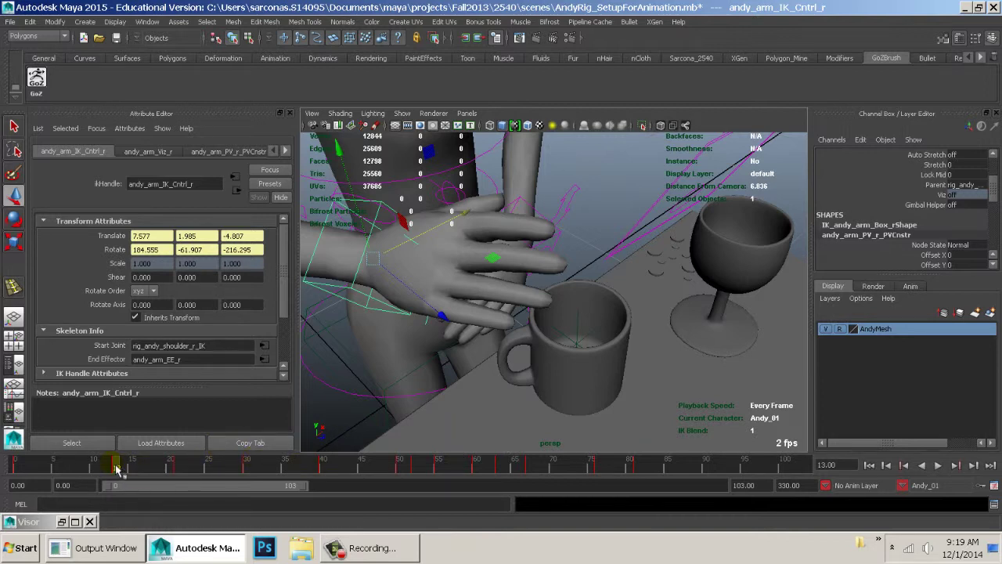
right_click_drag(115, 468, 203, 311)
At frame 91, move the right-hand IK control away from the mug towards the character's side.
left_click_drag(649, 470, 722, 472)
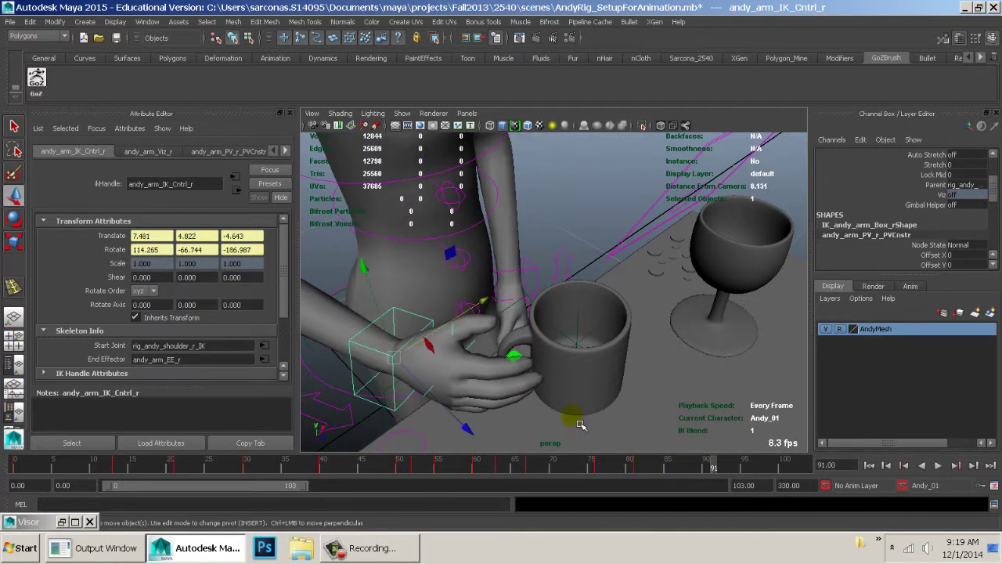
left_click_drag(575, 418, 591, 335, "alt")
left_click_drag(637, 241, 554, 405)
key("e")
Move the right arm's pole vector control in X towards the body at frame 91 to adjust the elbow.
right_click_drag(555, 405, 442, 287, "alt")
left_click_drag(458, 255, 501, 294)
key("w")
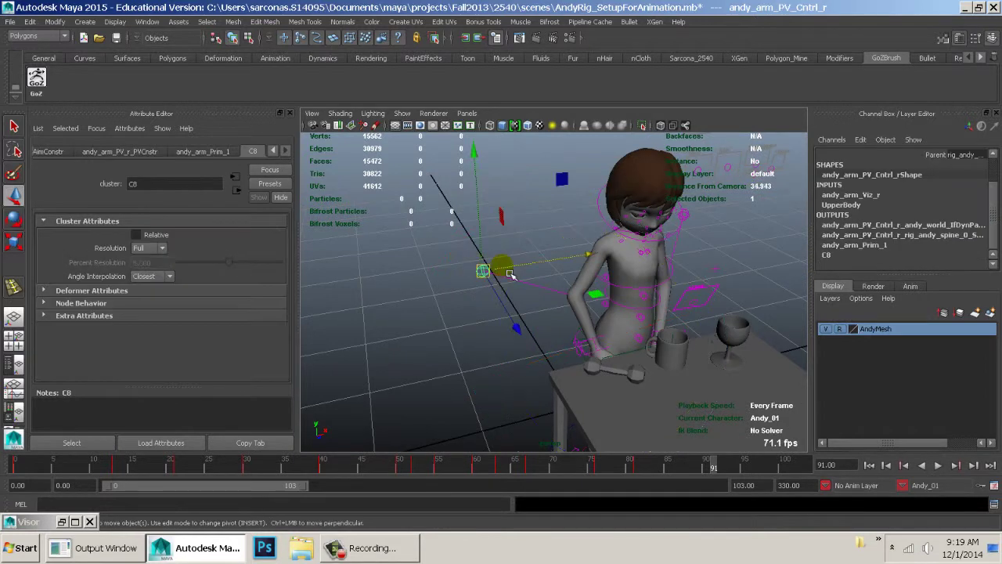
left_click_drag(539, 262, 676, 264)
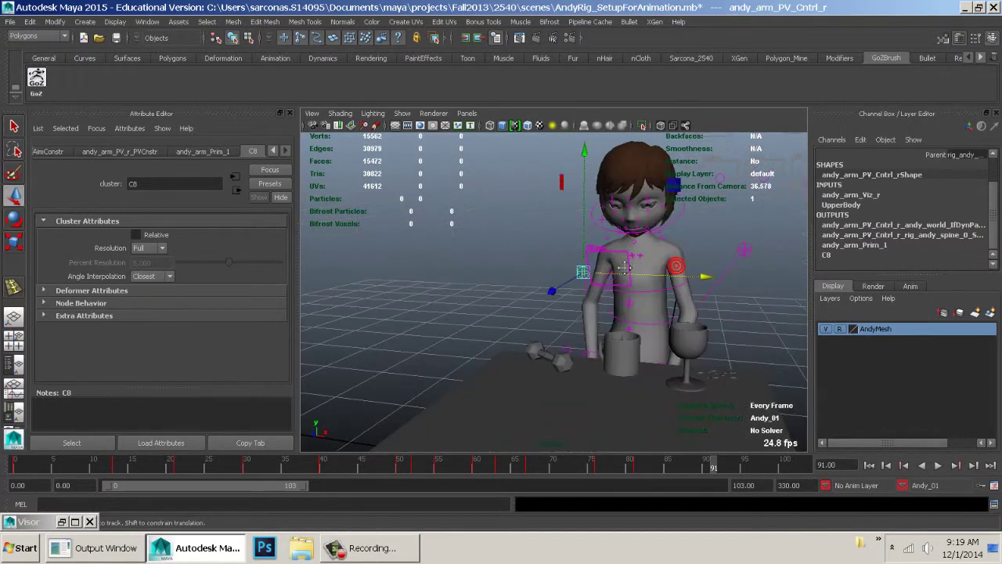
Rotate the neck IK control at frame 91 to about -4.05, -3.80, -0.59 to lift the head.
right_click_drag(564, 258, 689, 274, "alt")
middle_click_drag(689, 274, 562, 357, "alt")
left_click(630, 214)
left_click_drag(630, 214, 543, 199, "alt")
key("e")
left_click(477, 174)
left_click_drag(477, 174, 523, 126)
Move the 1Eyes control upward in its box at frame 91 to open the character's eyes wide.
right_click_drag(633, 213, 626, 215, "alt")
middle_click_drag(626, 215, 620, 281, "alt")
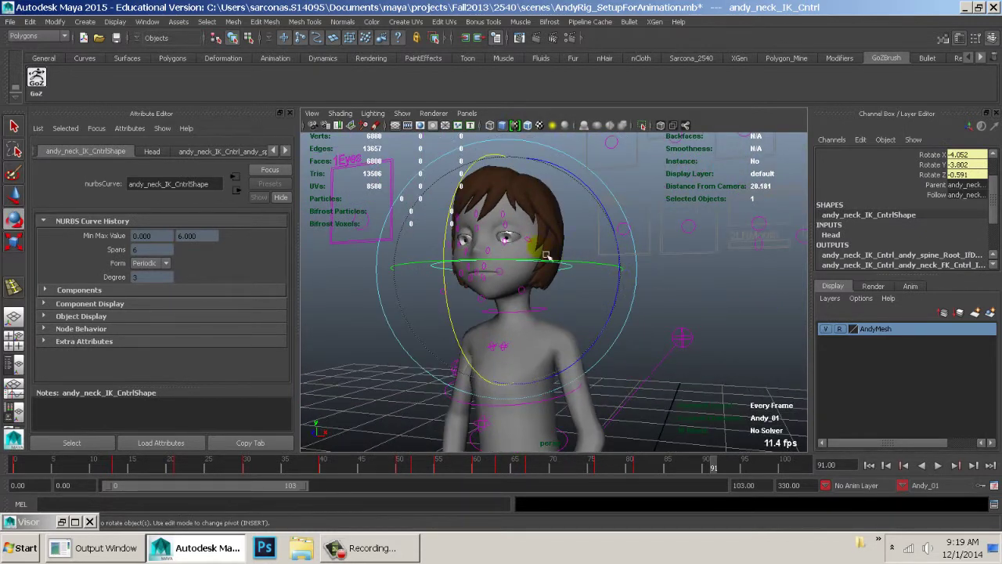
left_click(368, 204)
key("w")
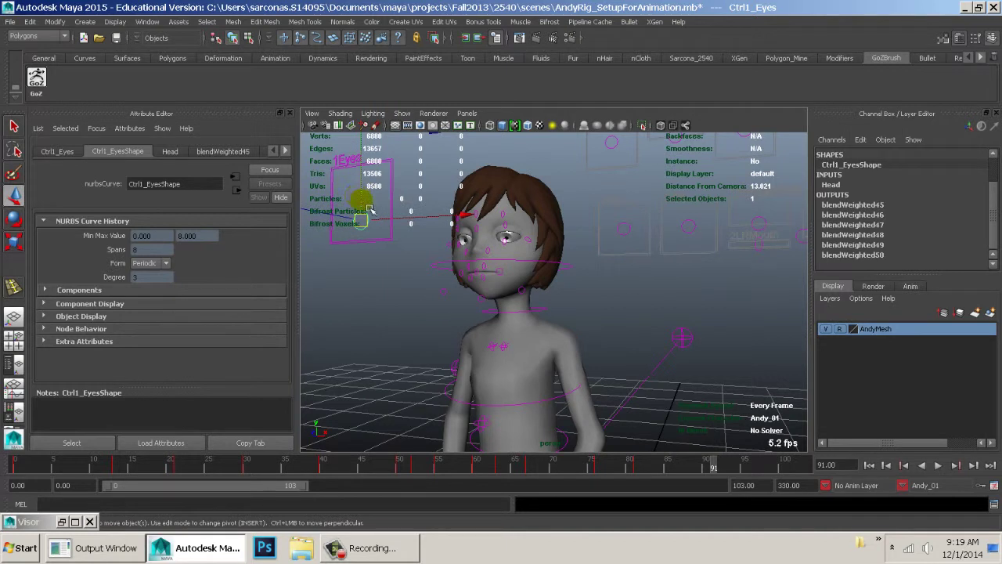
left_click_drag(371, 209, 383, 217)
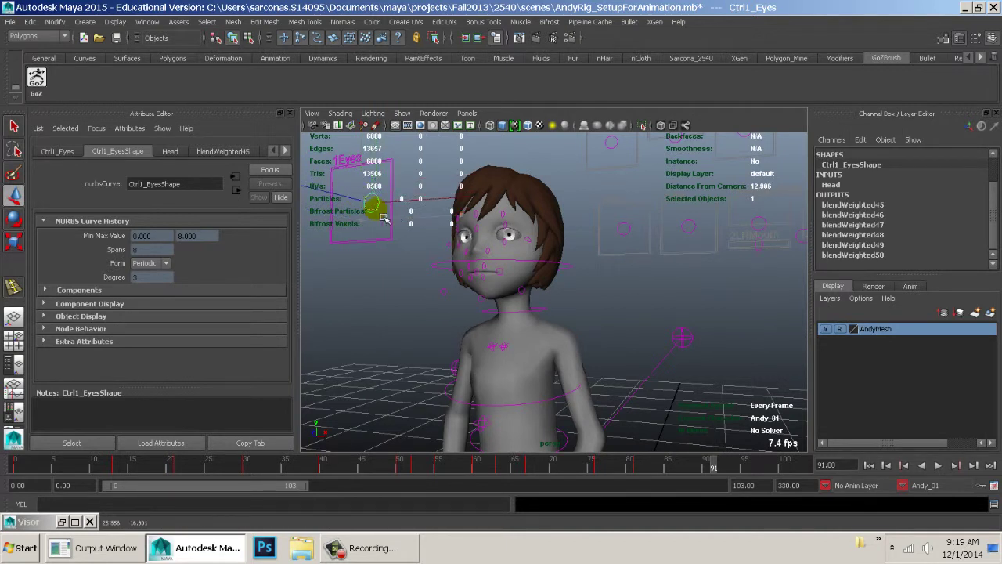
Move the 1MouthEmotion control to the right edge of its box at frame 91 to make the character smile.
middle_click_drag(681, 266, 632, 299, "alt")
right_click_drag(633, 300, 586, 322, "alt")
middle_click_drag(585, 321, 614, 355, "alt")
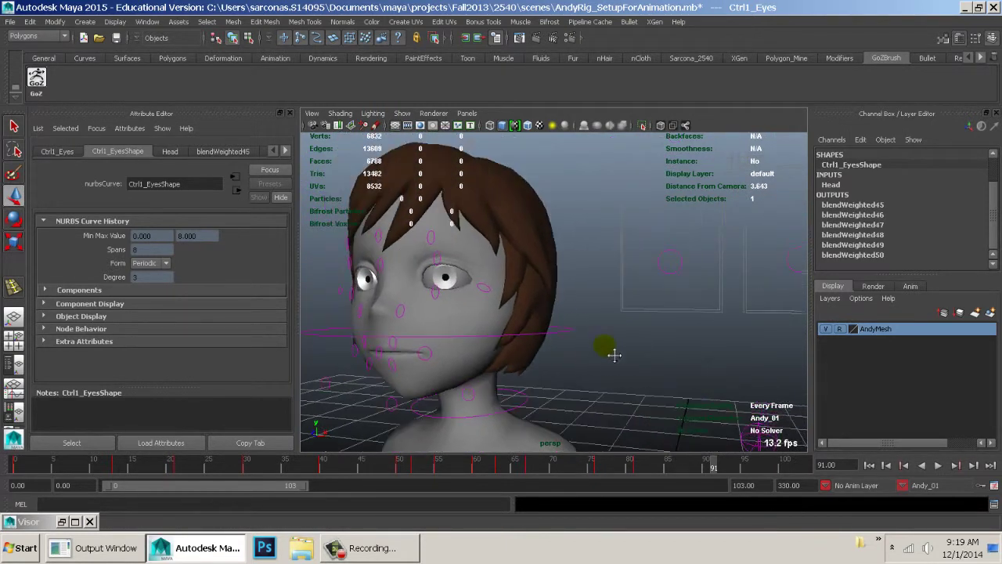
left_click_drag(614, 355, 617, 448, "alt")
left_click_drag(503, 320, 607, 317, "alt")
left_click(607, 317)
scroll(658, 333, "down", 5)
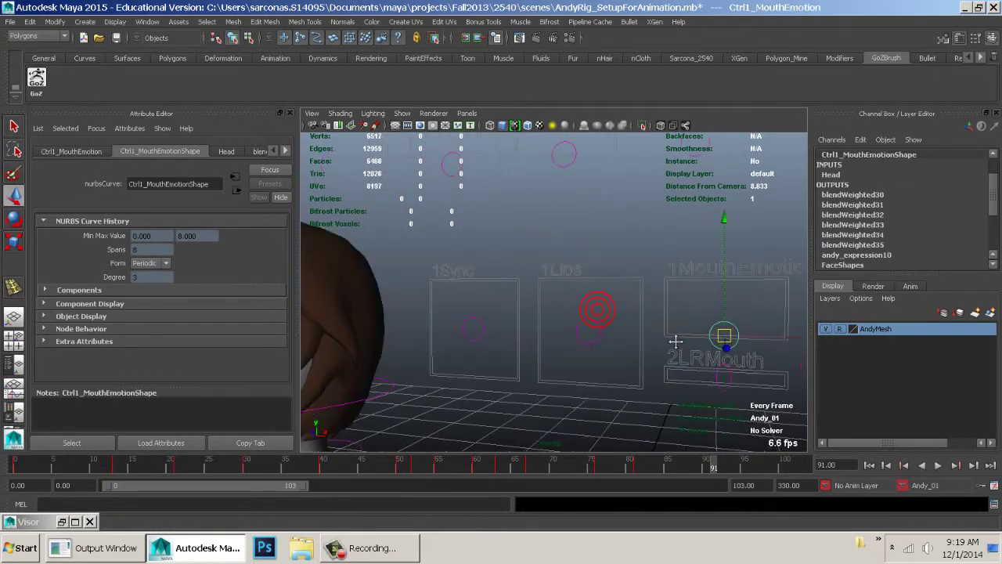
left_click_drag(728, 323, 774, 308)
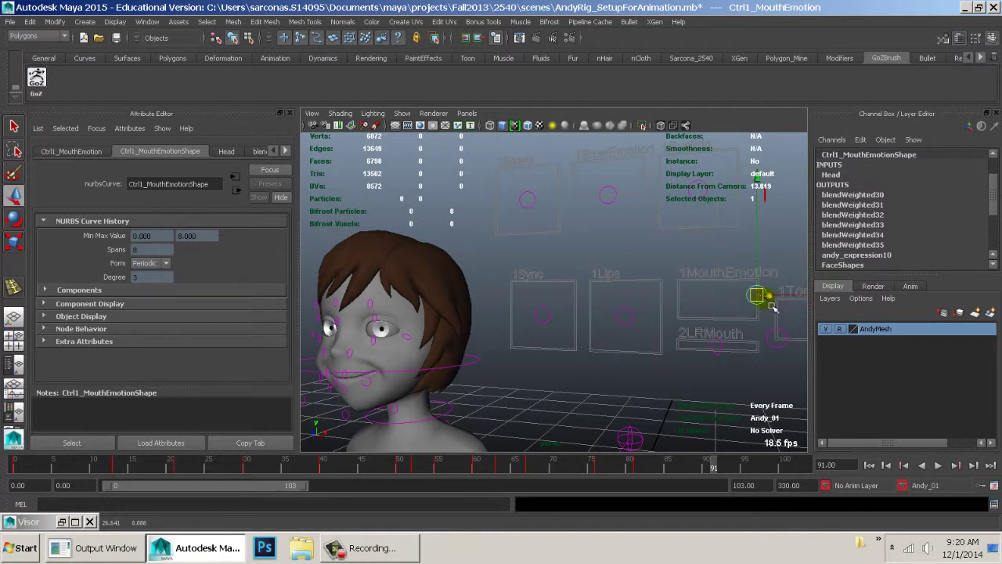
Try shifting the character's mouth sideways with the 2LRMouth control at frame 91.
left_click(745, 352)
left_click_drag(811, 355, 729, 357)
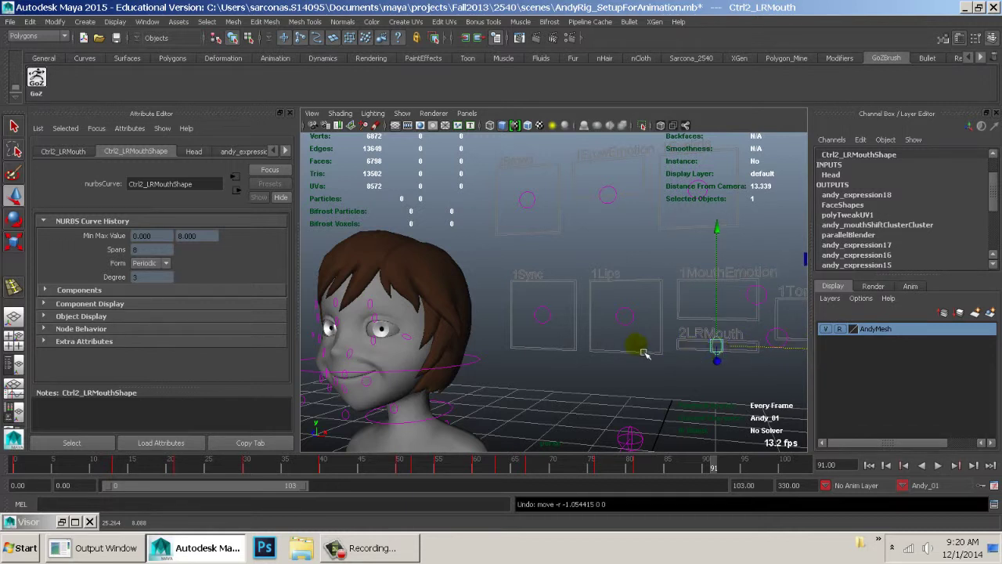
Rotate the neck IK control at frame 91 to about -4.43, 18.64, -3.89 to turn the head.
left_click_drag(640, 335, 537, 313, "alt")
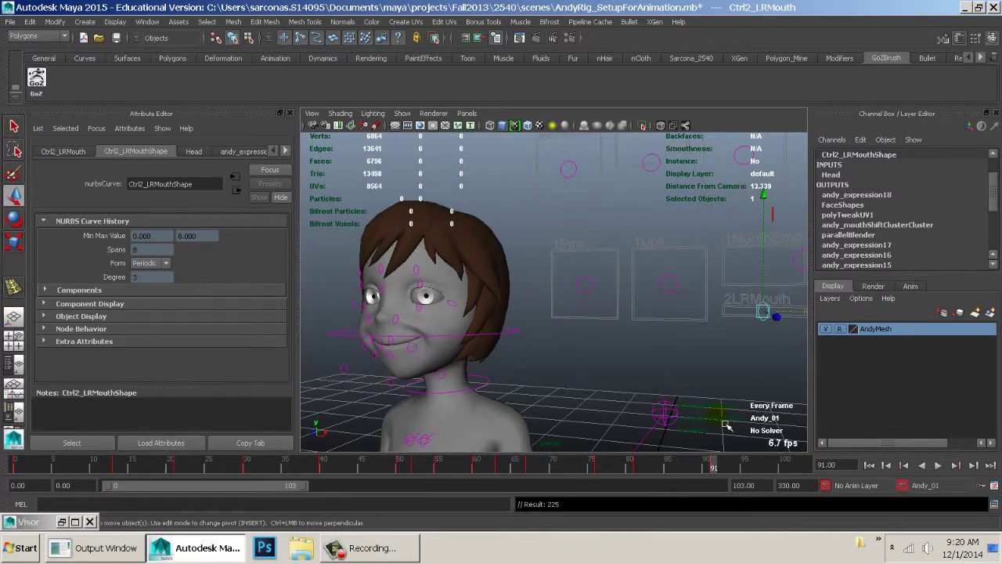
left_click_drag(727, 426, 626, 383, "alt")
left_click(512, 316)
key("e")
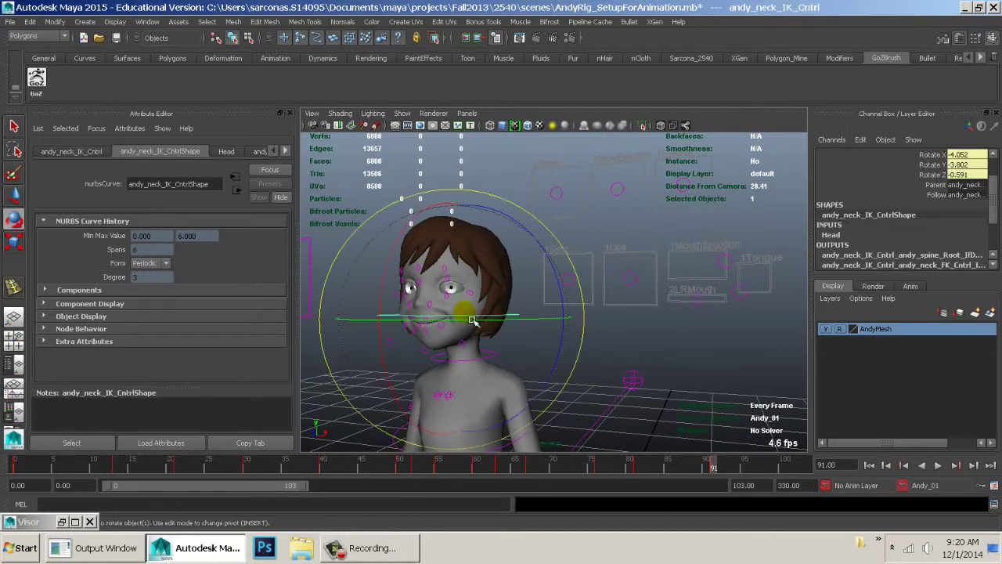
left_click_drag(467, 316, 531, 327)
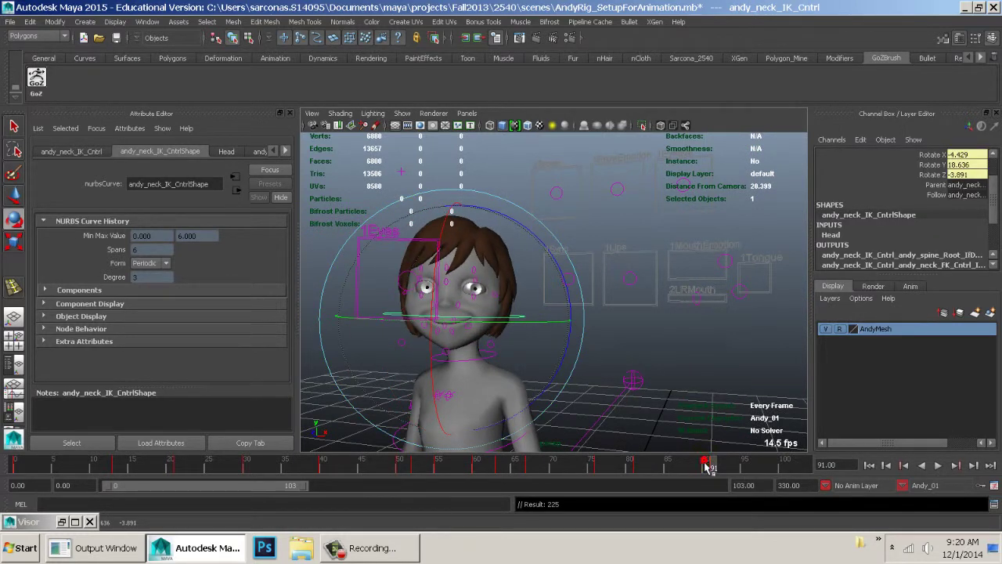
Try rotating the neck IK control at frame 81 to about 5.30 in X to lift the head.
mouse_move(706, 465)
left_mouse_down()
mouse_move(565, 460)
mouse_move(636, 463)
left_mouse_up()
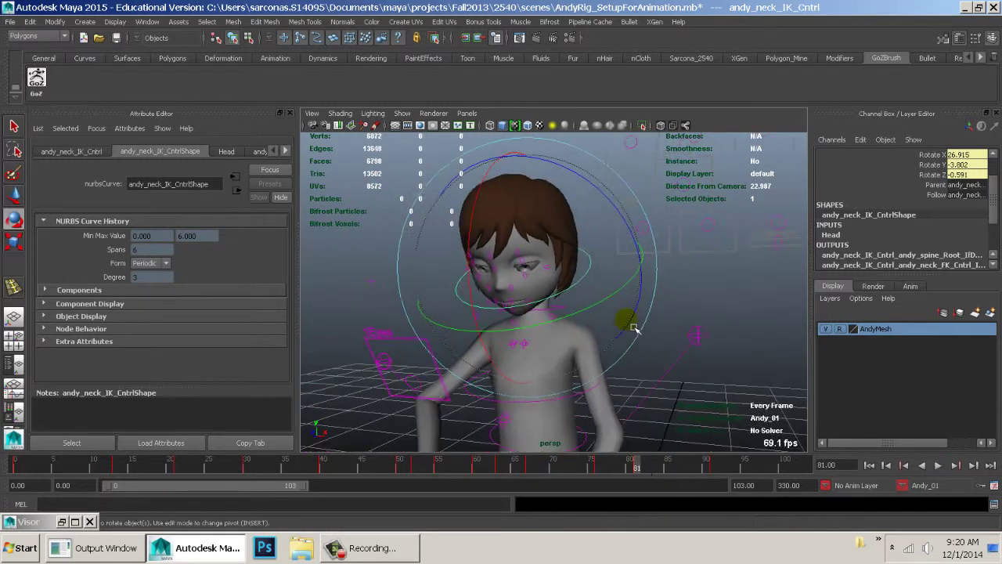
left_click_drag(634, 328, 596, 334, "alt")
left_click_drag(418, 234, 452, 203)
right_click_drag(604, 310, 579, 292, "alt")
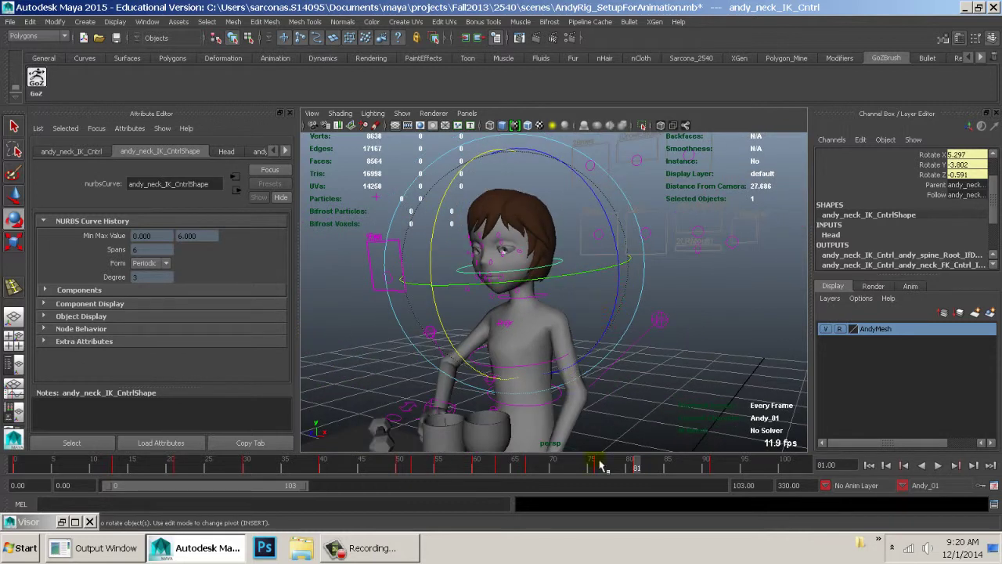
Move the left arm IK control at frame 76 to about -8.17, 0.18, 4.40 to raise the hand to the chest.
mouse_move(588, 470)
left_mouse_down()
mouse_move(522, 468)
mouse_move(602, 470)
left_mouse_up()
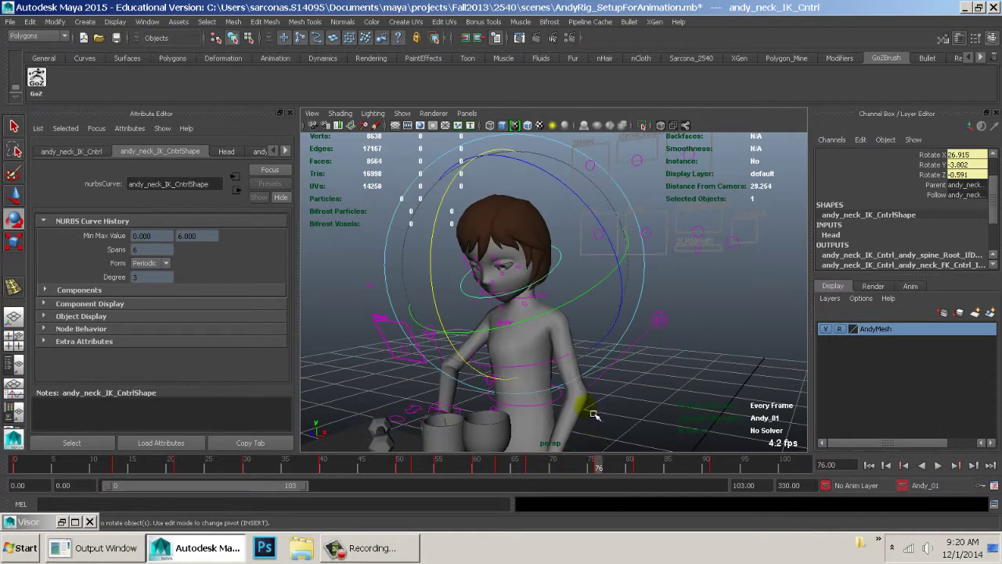
left_click_drag(595, 415, 552, 390, "alt")
left_click(543, 403)
key("w")
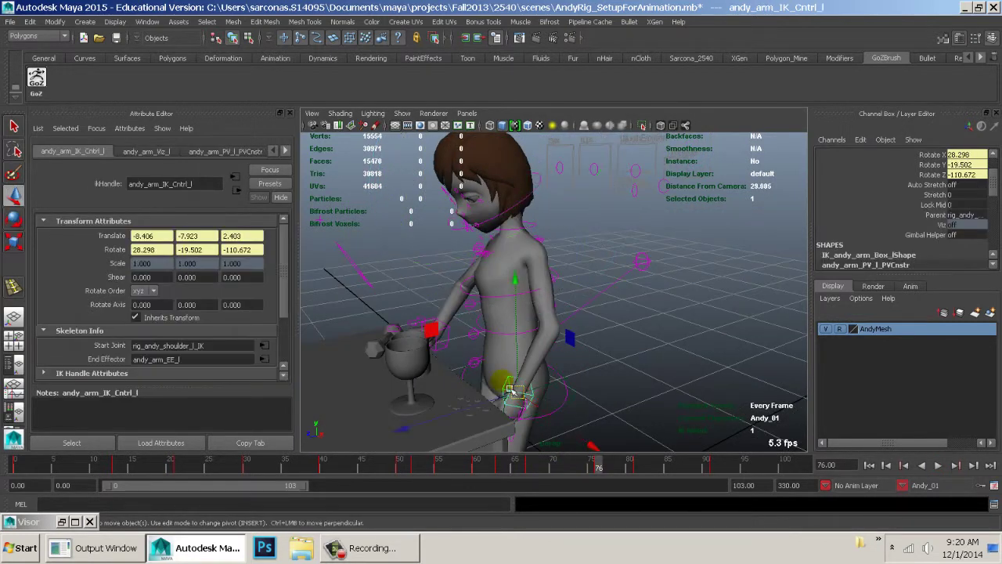
key("ctrl+z")
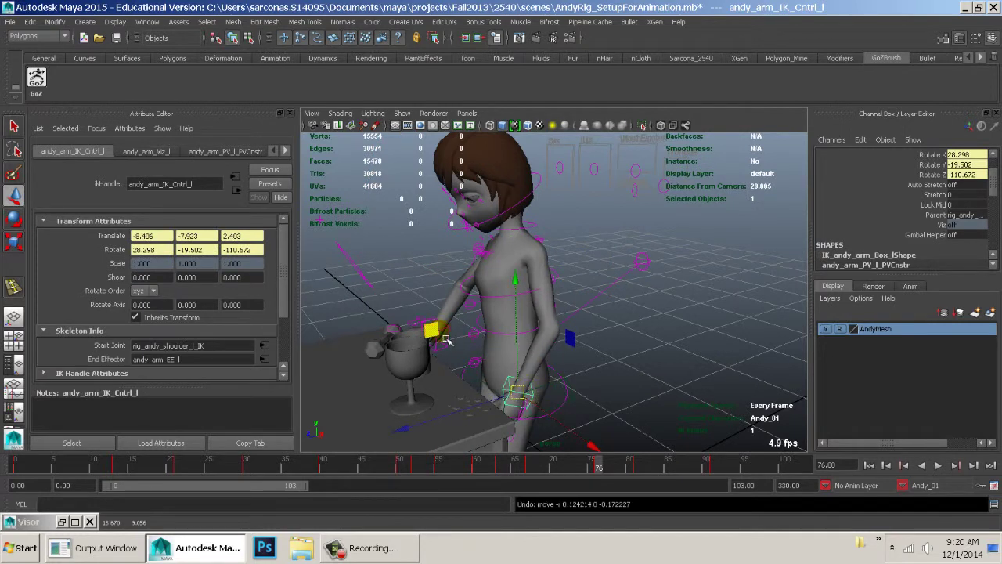
left_click_drag(448, 340, 551, 207)
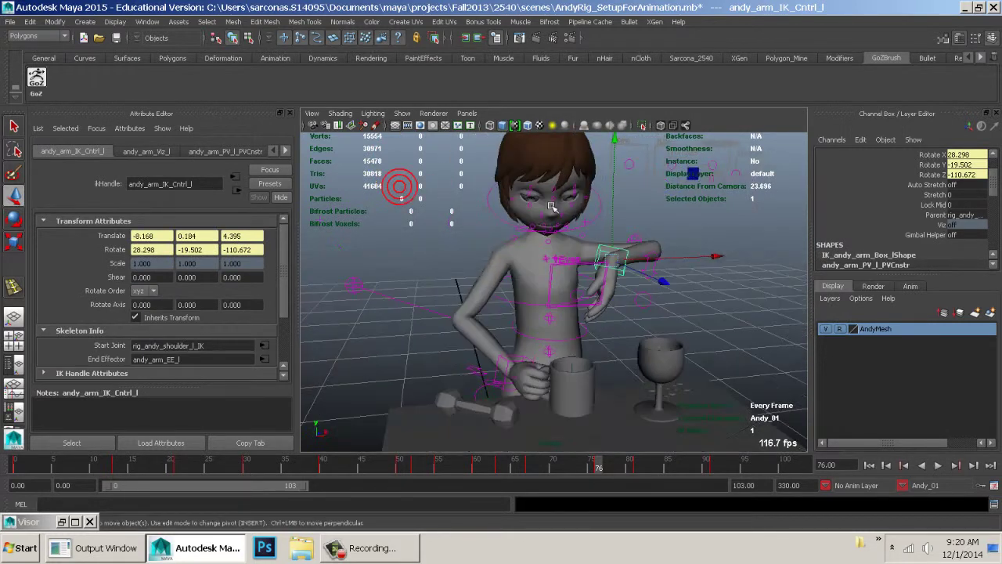
Rotate the left arm IK control at frame 76 to about 220.85, 12.98, -162.53 to turn the raised hand.
key("e")
left_click_drag(714, 322, 596, 338)
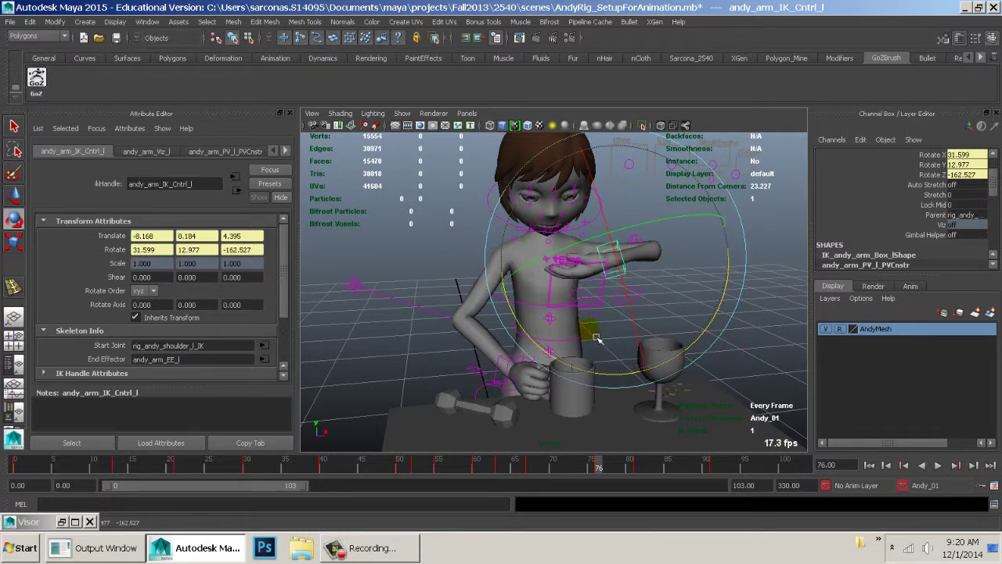
left_click_drag(647, 302, 589, 184)
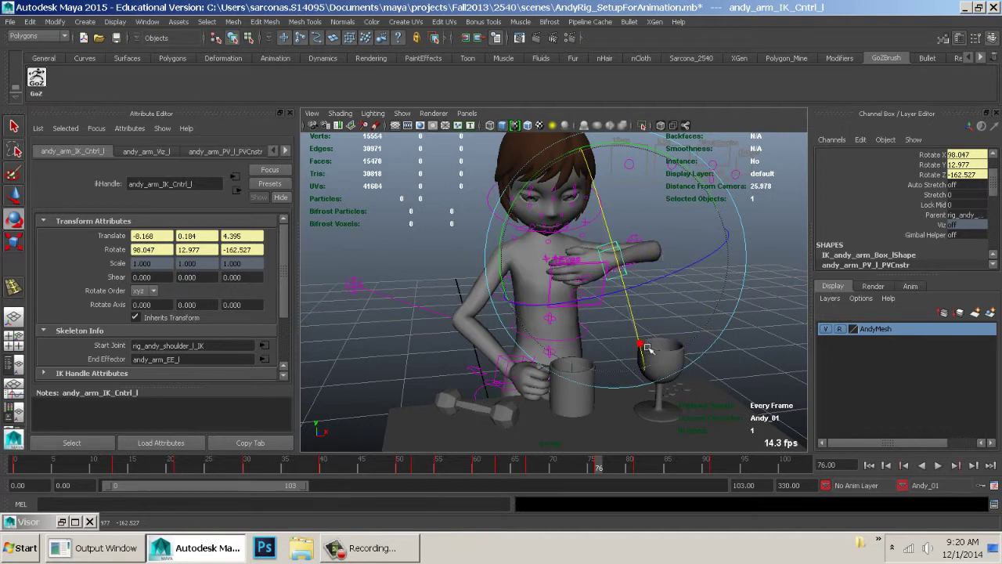
left_click_drag(647, 345, 588, 188)
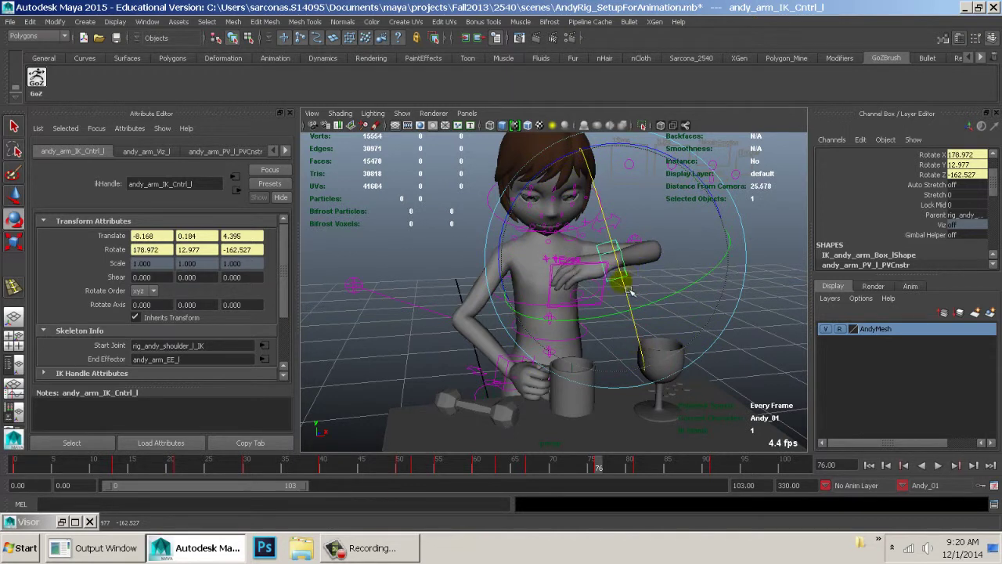
left_click_drag(633, 301, 599, 192)
Move the left arm IK control across the mouth to about -10.99, 1.27, 4.28 and rotate it to about 219.83, -5.57, -178.14.
key("w")
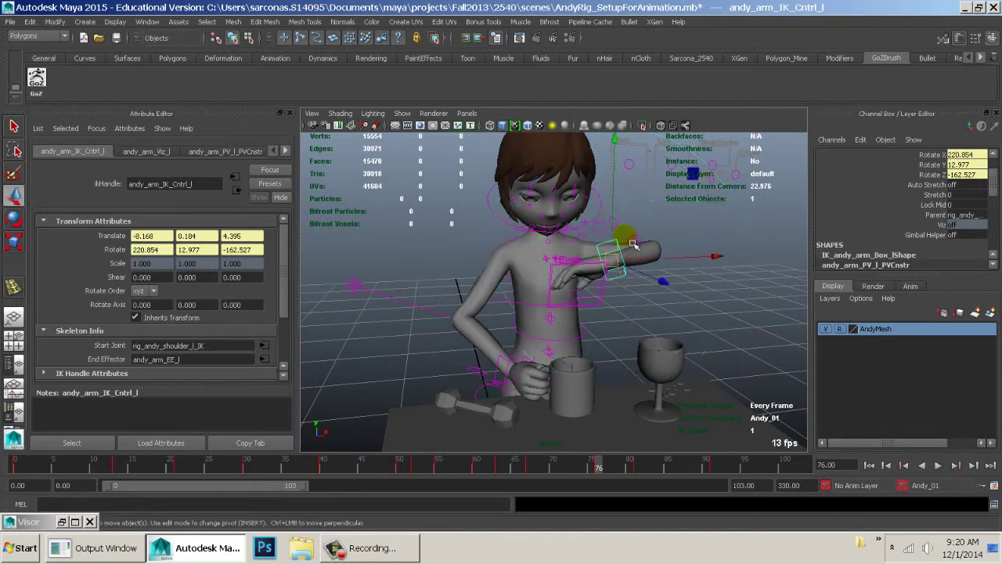
mouse_move(622, 226)
left_mouse_down()
mouse_move(672, 235)
mouse_move(663, 245)
mouse_move(636, 236)
left_mouse_up()
right_click_drag(635, 236, 733, 353, "alt")
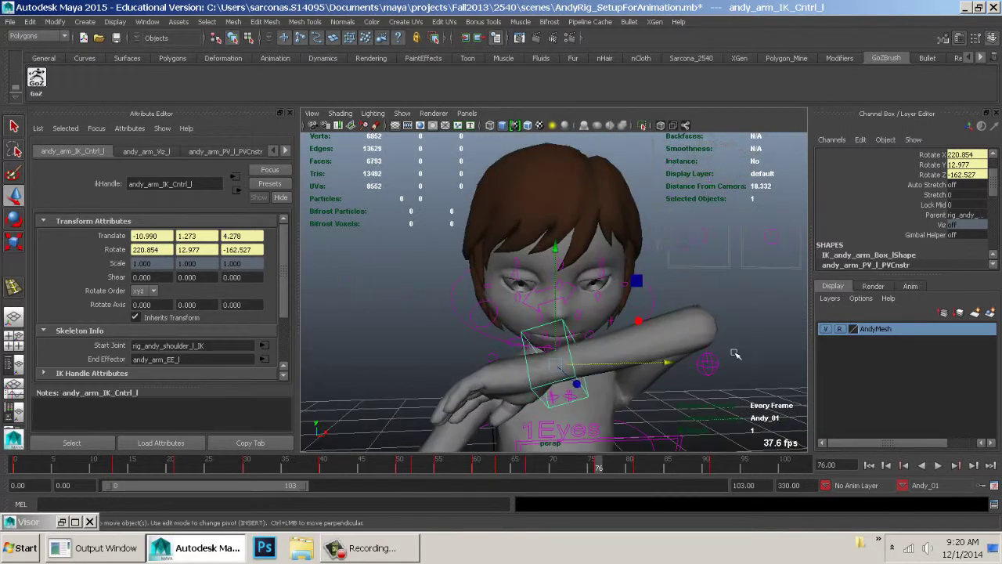
left_click_drag(601, 312, 601, 294, "alt")
key("e")
left_click_drag(578, 249, 681, 352)
Shift the left arm IK control closer to the face, to about -10.98, 1.47, 3.01, at frame 76.
key("w")
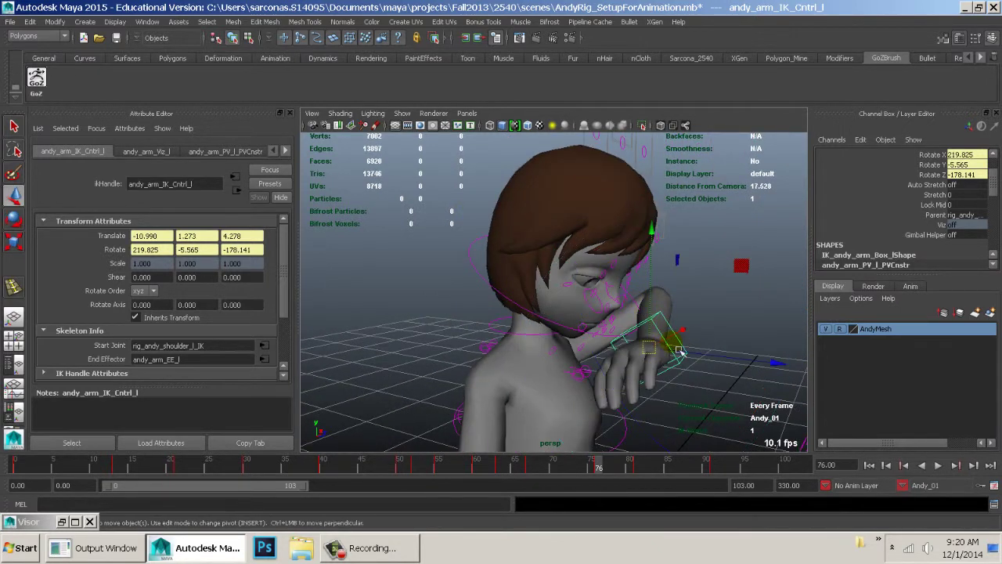
left_click_drag(750, 280, 579, 307)
right_click_drag(693, 306, 598, 346, "alt")
Move the left arm pole vector control outward and down at frame 76 to lower the elbow and level the forearm.
left_click(584, 336)
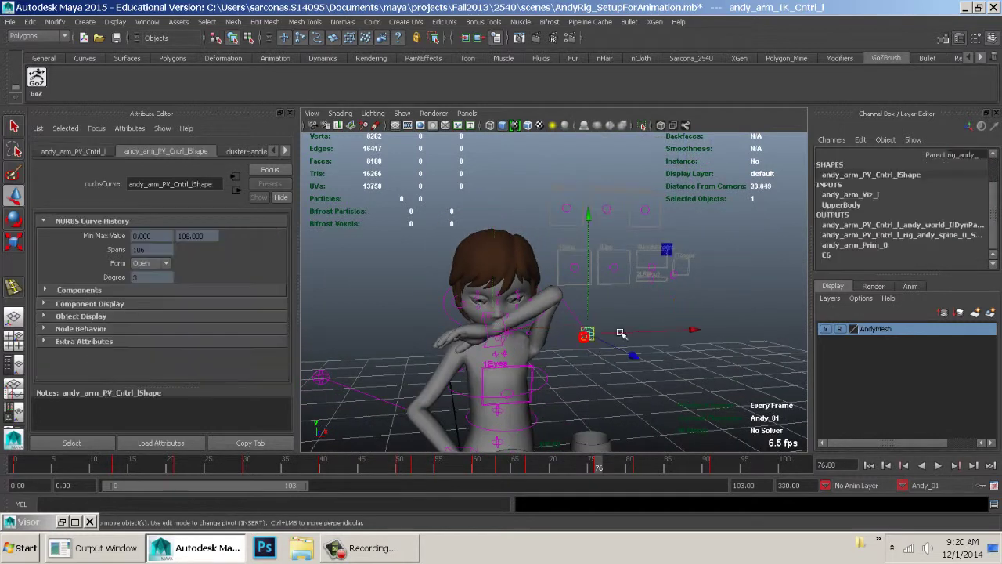
middle_click_drag(671, 274, 781, 286)
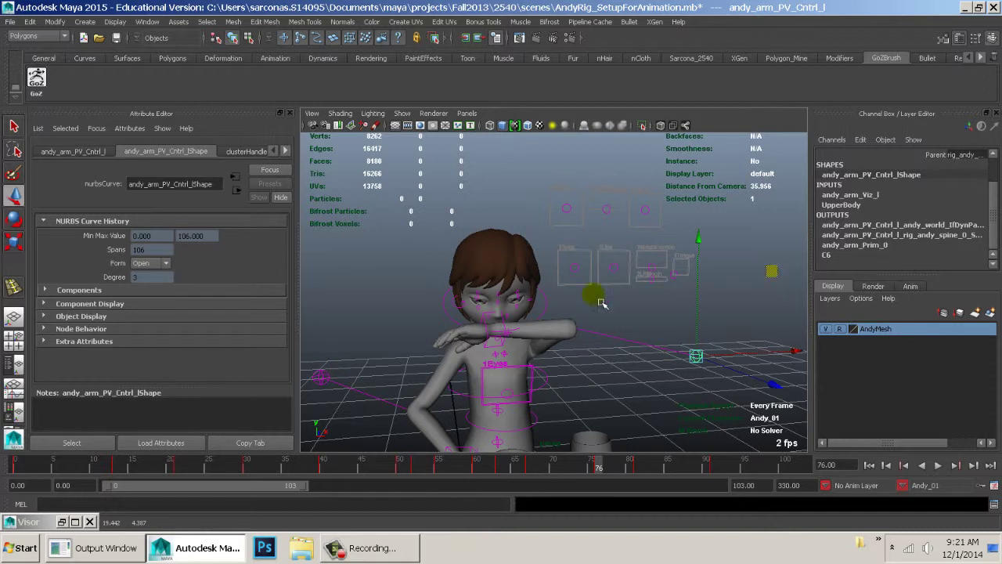
right_click_drag(601, 304, 571, 342, "alt")
middle_click_drag(570, 343, 644, 308, "alt")
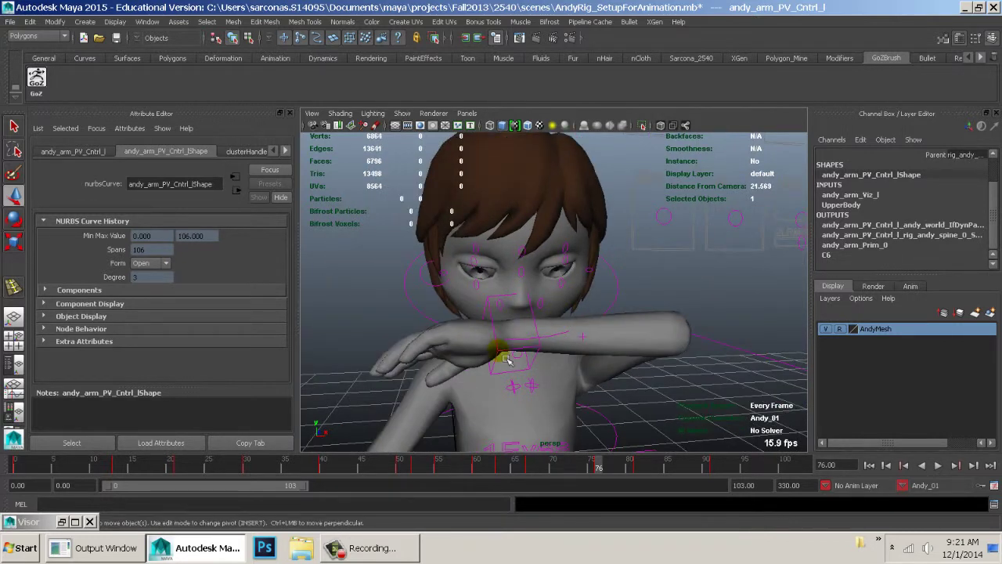
Rotate the left arm IK control at frame 76 to about 231.54, 6.64, -188.80 and key the mouth-wiping pose.
left_click(505, 359)
key("e")
scroll(459, 340, "up", 2)
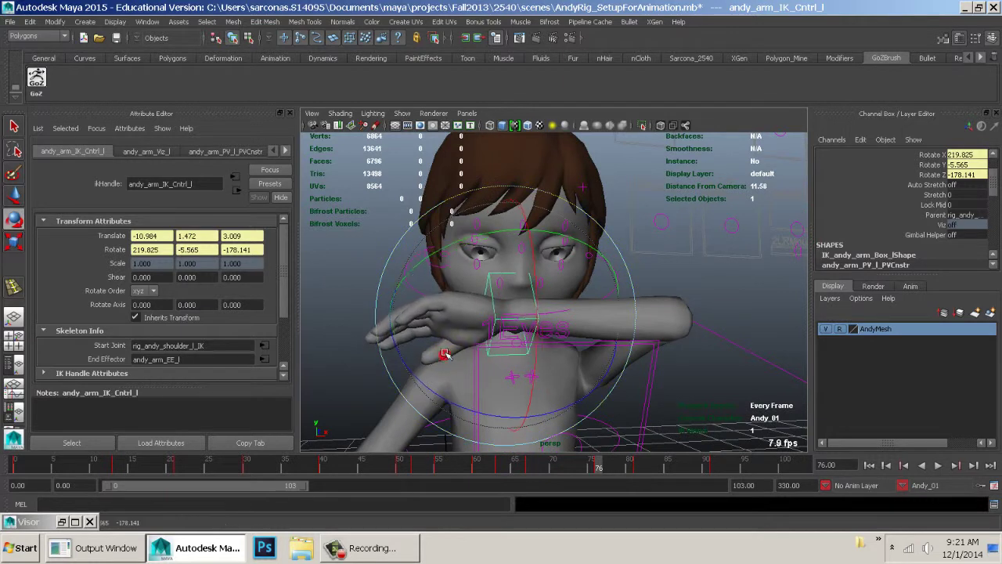
left_click_drag(444, 354, 539, 298)
left_click_drag(616, 313, 596, 335, "alt")
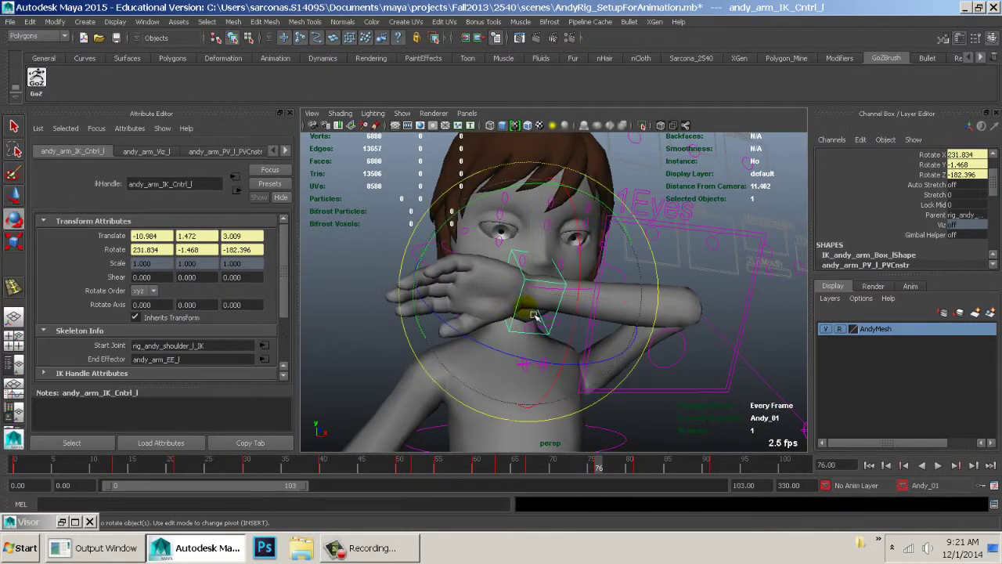
left_click_drag(504, 347, 478, 340)
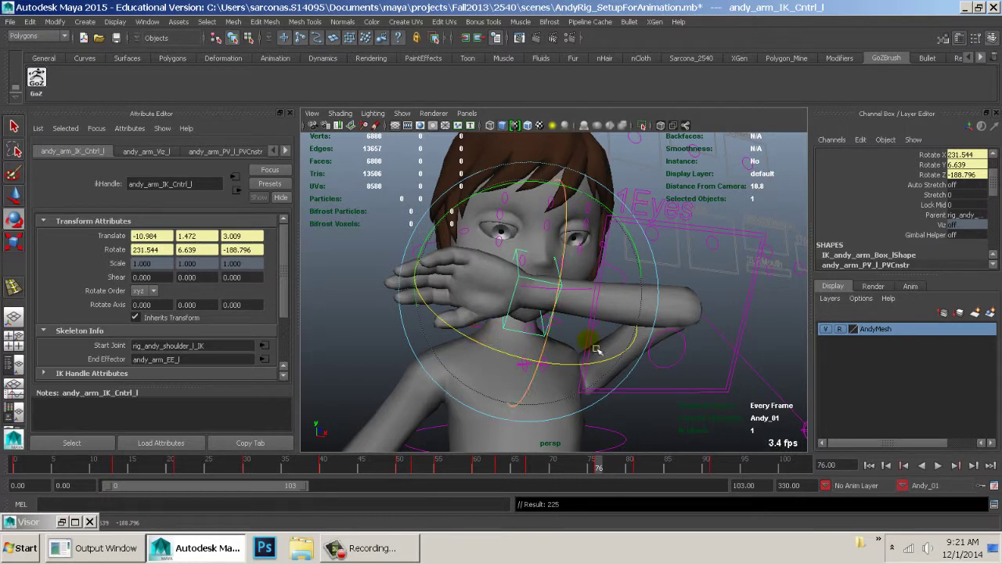
Move the left arm IK control at frame 70 to about -9.09, -5.77, 3.69, rotate it to about 122.11 in X, and key it.
left_click_drag(673, 368, 714, 380, "alt")
right_click_drag(714, 381, 626, 375, "alt")
left_click_drag(631, 376, 615, 436, "alt")
left_click_drag(603, 472, 560, 465)
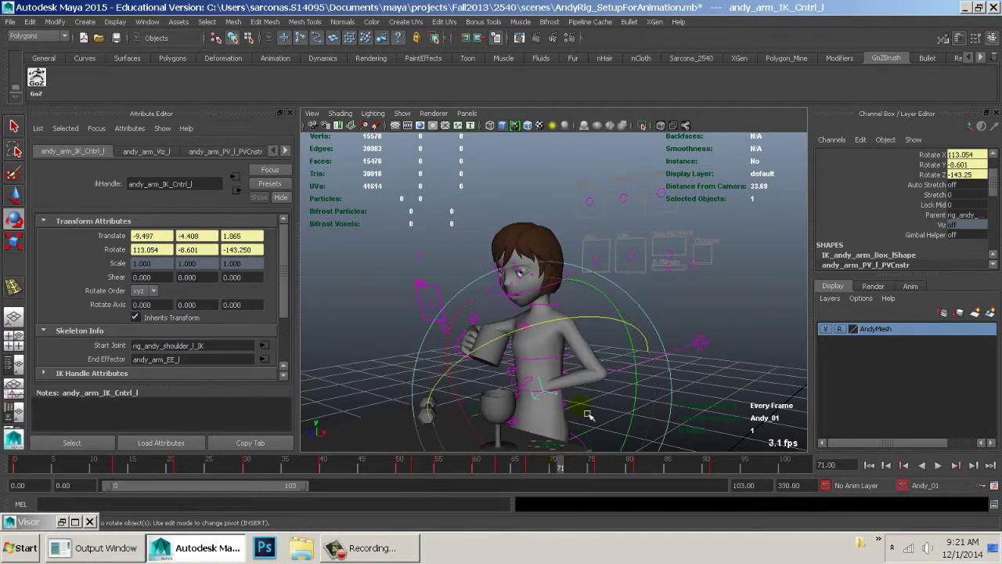
left_click_drag(588, 415, 571, 380, "alt")
left_click_drag(561, 470, 555, 468)
key("w")
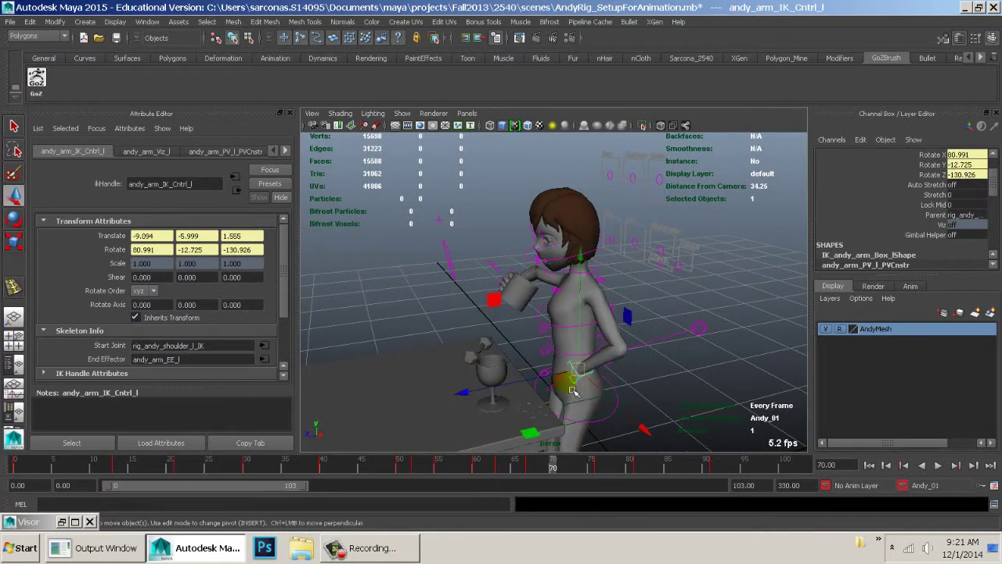
left_click_drag(535, 386, 604, 345)
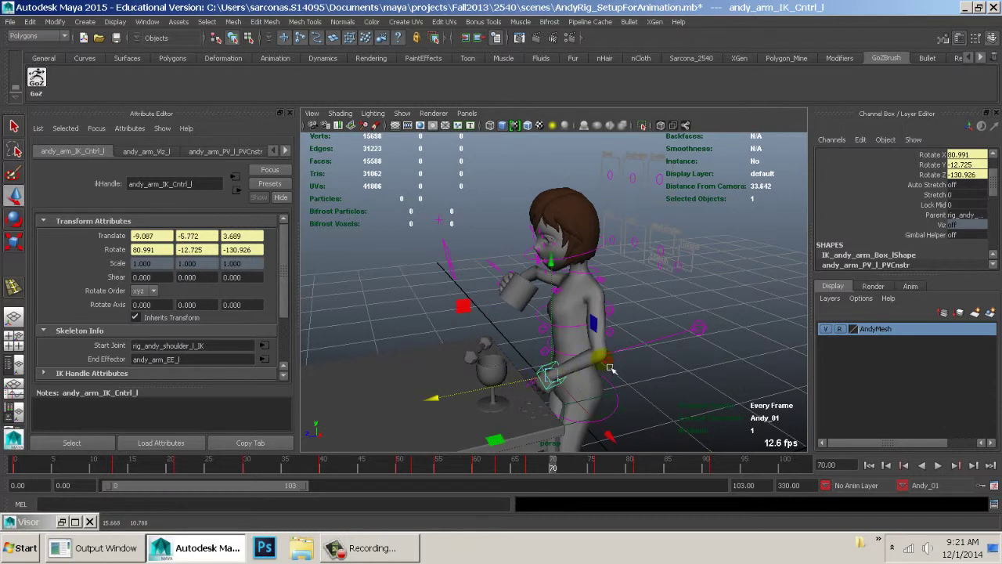
key("e")
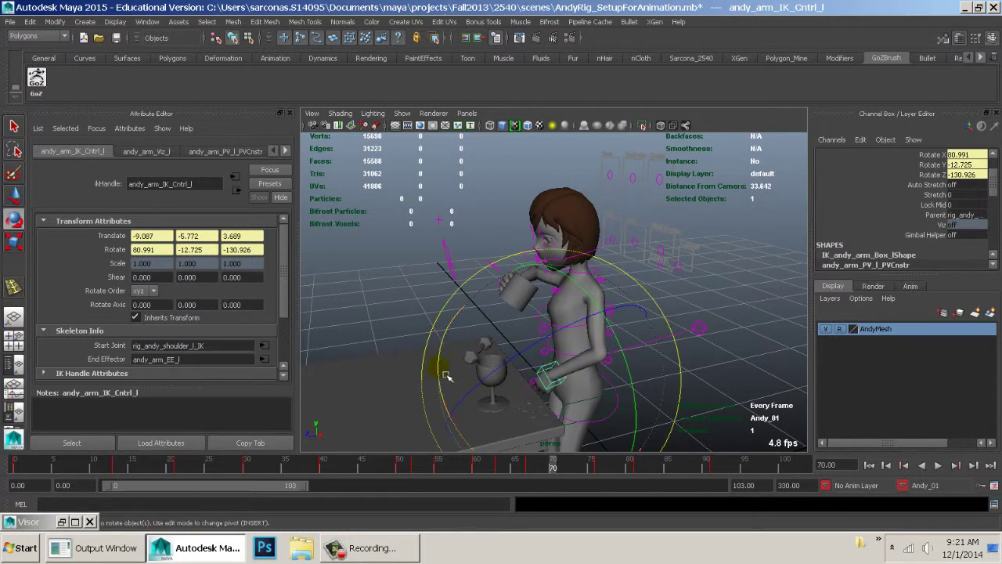
left_click_drag(445, 376, 622, 443)
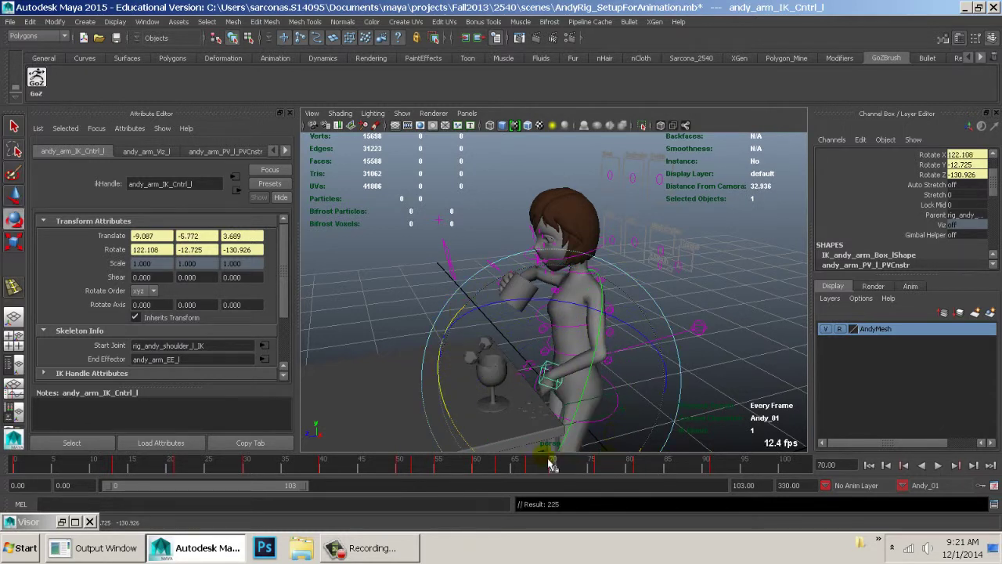
Review the left arm's motion from frame 70 through frame 81, checking how it rises to the mouth and drops.
left_click_drag(510, 466, 563, 473)
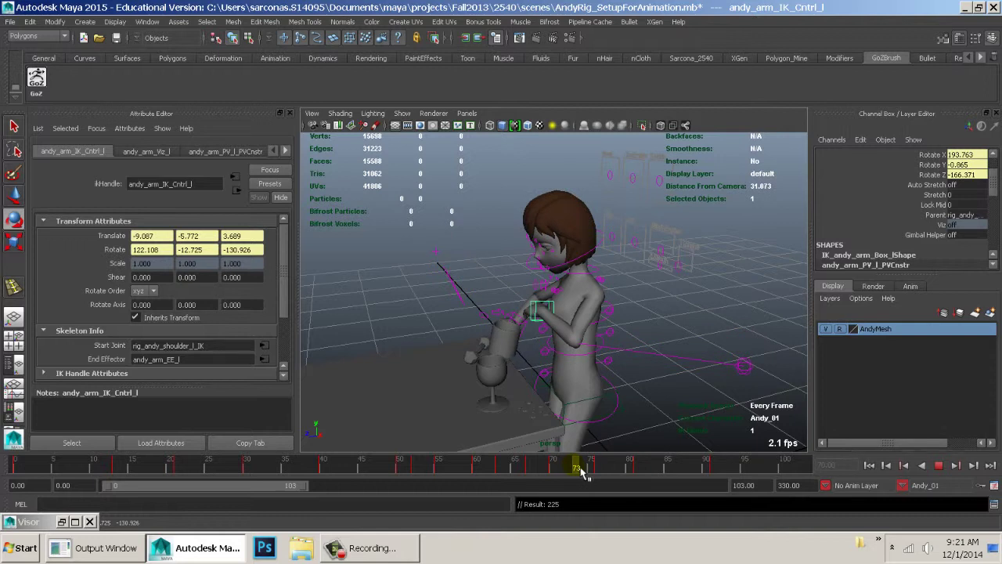
left_click_drag(582, 470, 639, 471)
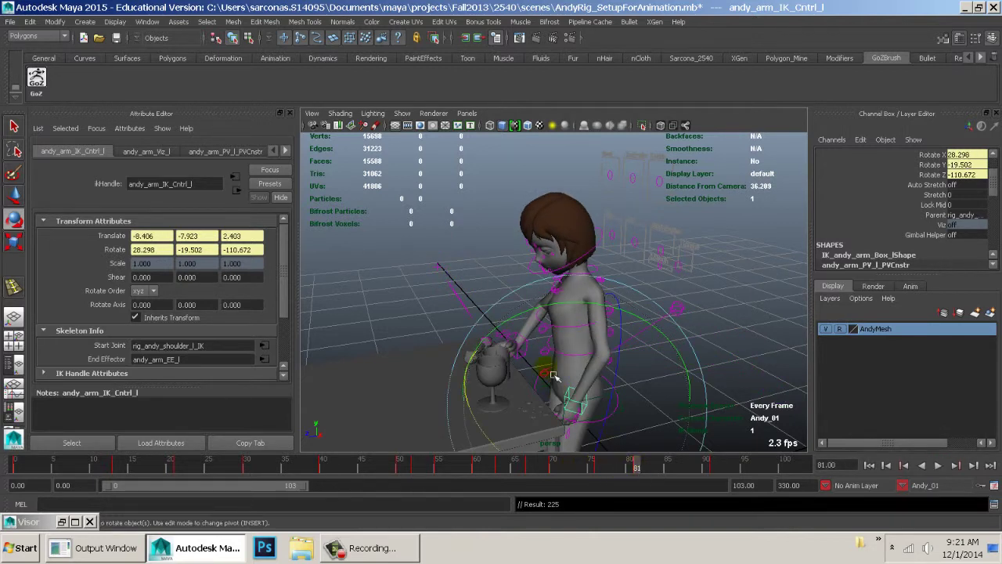
left_click_drag(546, 369, 615, 375, "alt")
right_click_drag(616, 376, 720, 342, "alt")
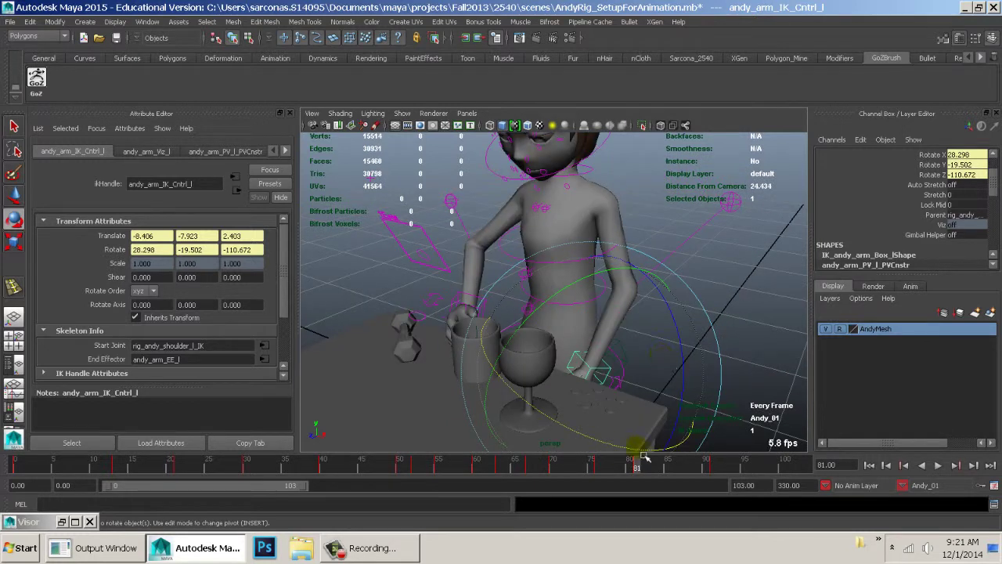
key("w")
key("alt+v")
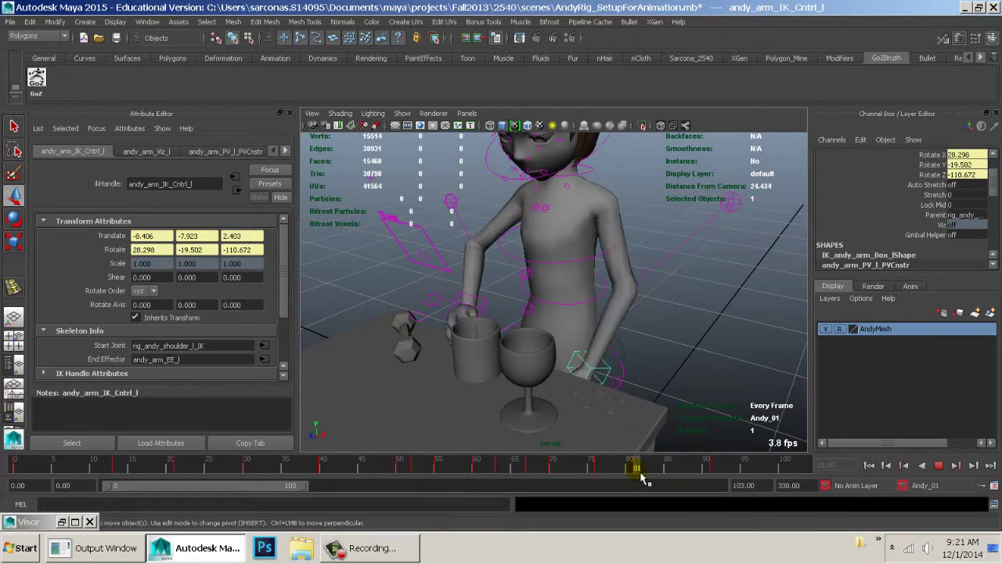
Hold the left arm IK control's frame 76 pose by keying its translate and rotate channels at frame 81.
left_click_drag(641, 479, 606, 473)
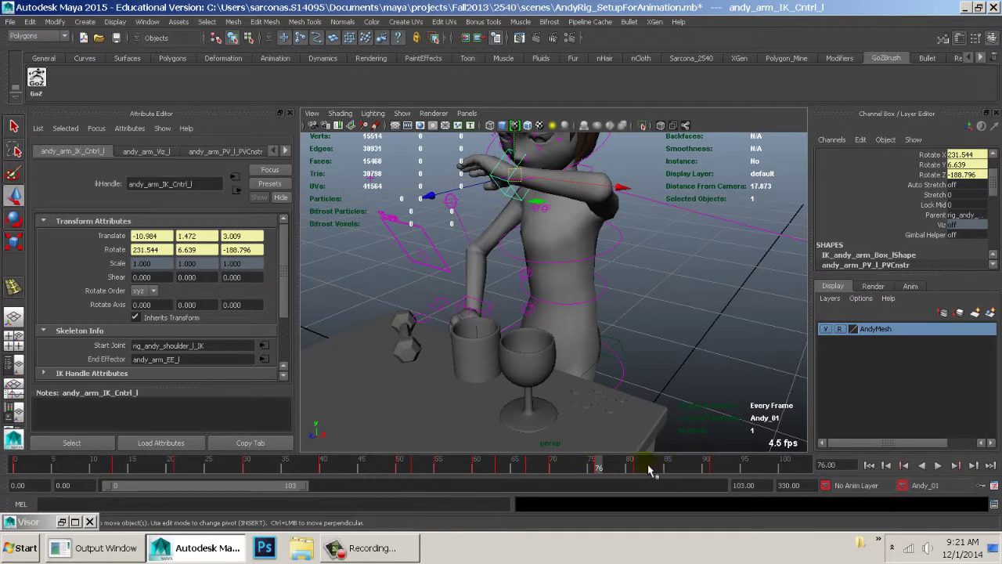
key("f")
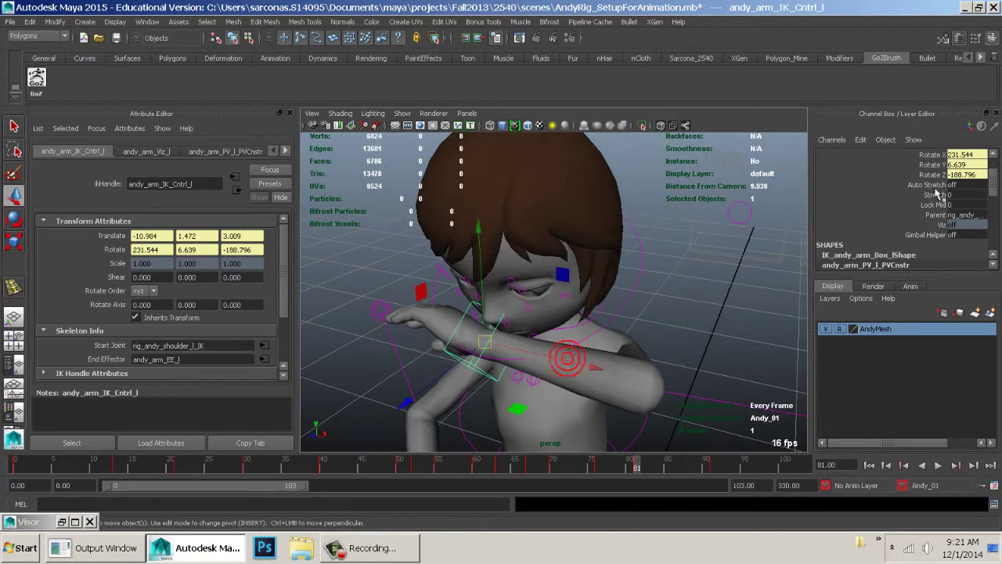
scroll(937, 193, "up", 2)
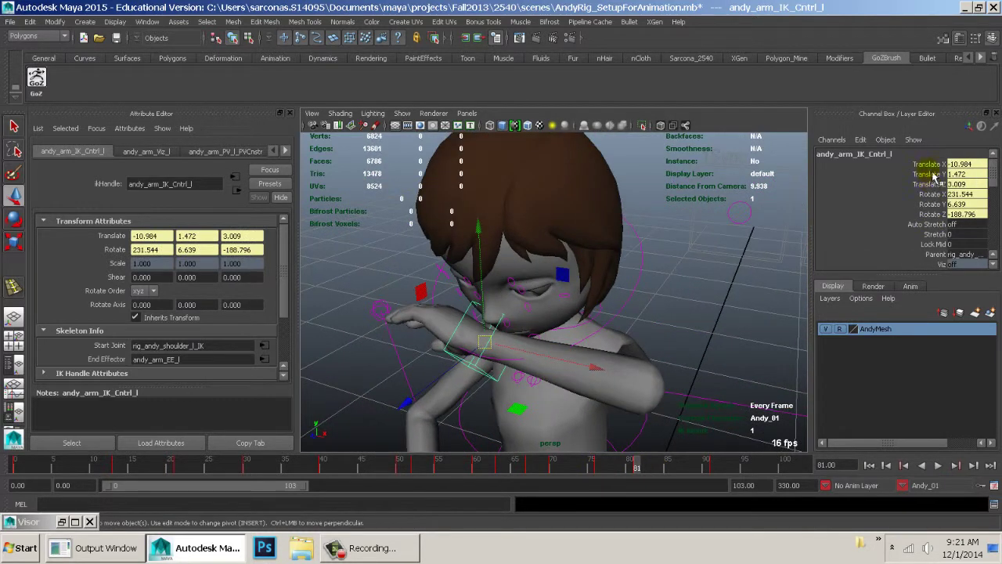
left_click_drag(926, 164, 927, 215)
right_click(927, 213)
left_click(922, 226)
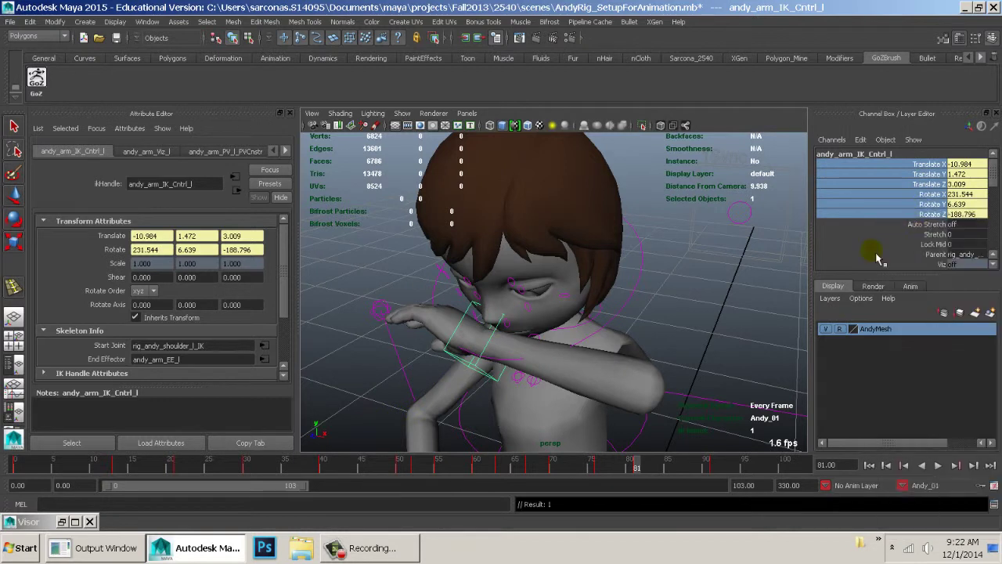
left_click_drag(689, 390, 639, 404, "alt")
left_click_drag(617, 469, 644, 470)
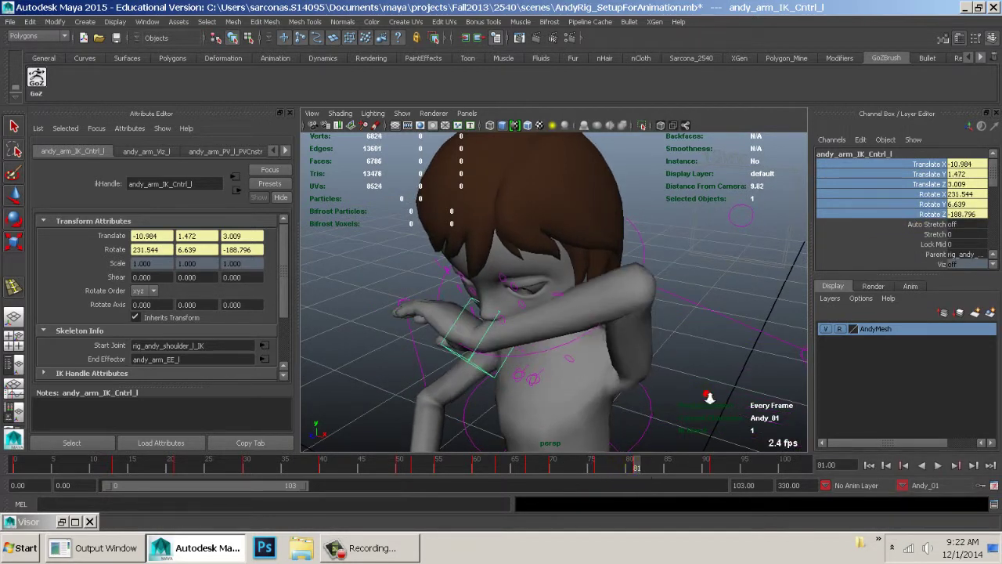
Move the left arm IK control at frame 81 to about -7.74, 1.38, 3.01 so the forearm wipes across the mouth.
right_click_drag(710, 398, 687, 332, "alt")
left_click_drag(700, 319, 732, 333)
key("w")
left_click_drag(733, 332, 642, 255, "alt")
left_click(507, 324)
Rotate the left arm IK control at frame 81 to about 231.31, -4.77, -203.01, lower it to about 0.90 in Y, and key it.
key("e")
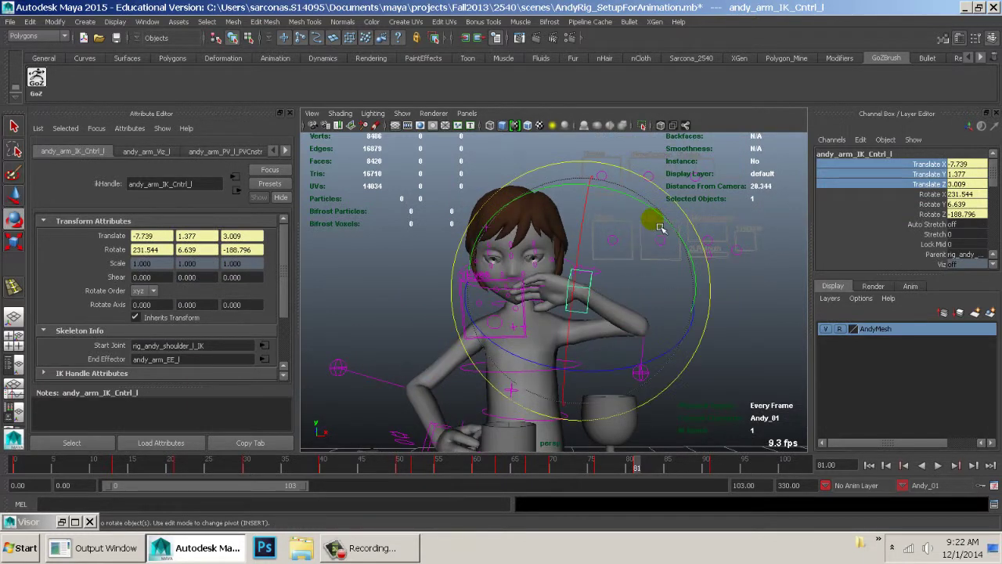
left_click_drag(666, 219, 682, 246)
key("w")
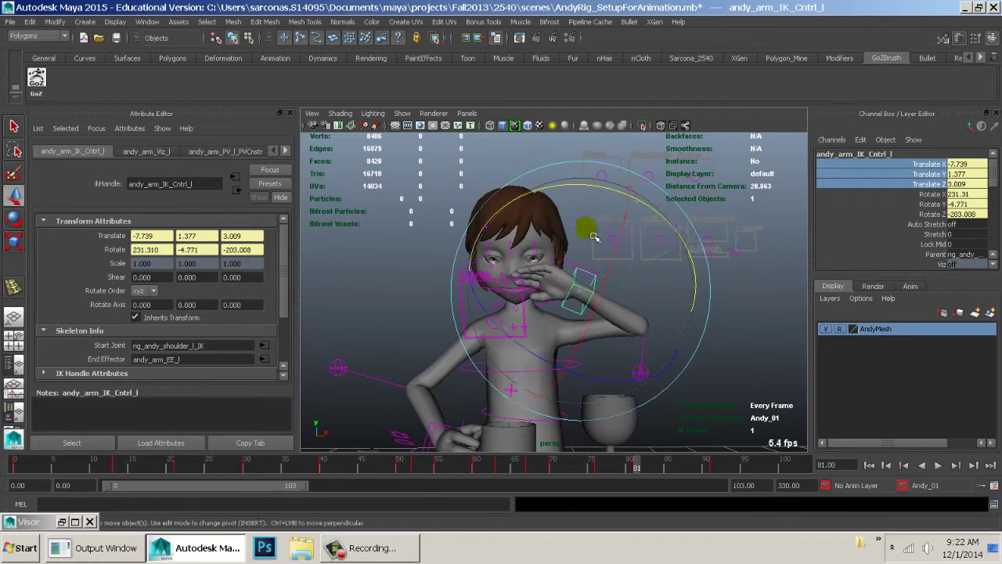
left_click(581, 220)
key("ctrl+z")
left_click_drag(579, 220, 581, 233)
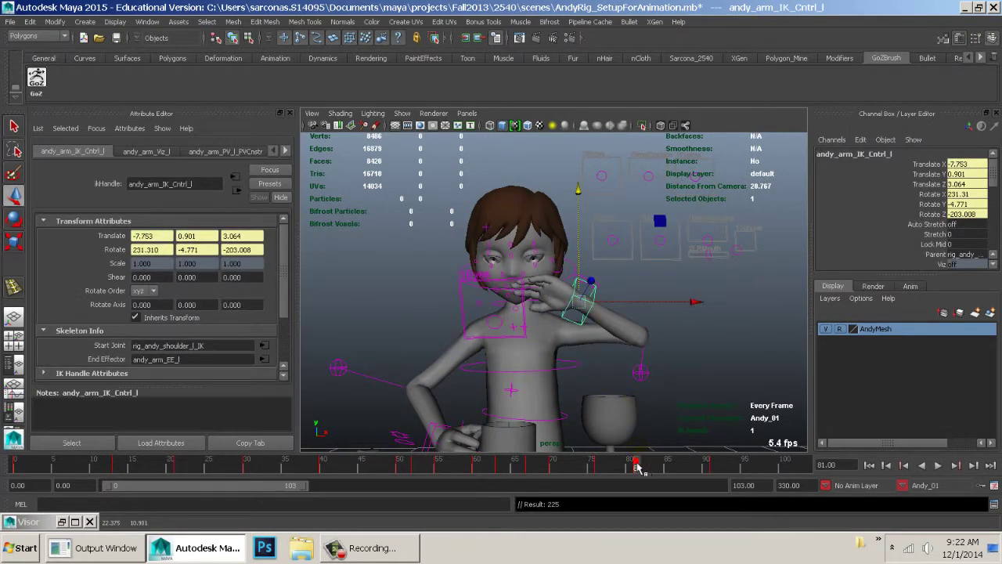
Play back the mouth wipe and scrub to frame 91, checking how the left arm returns to rest.
key("alt+v")
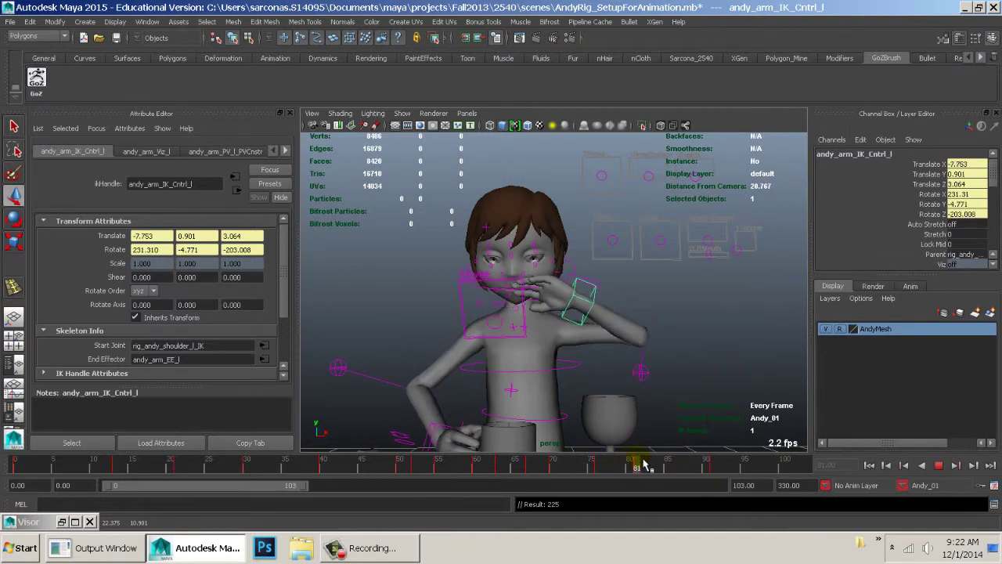
left_click_drag(672, 461, 708, 465)
scroll(698, 384, "down", 5)
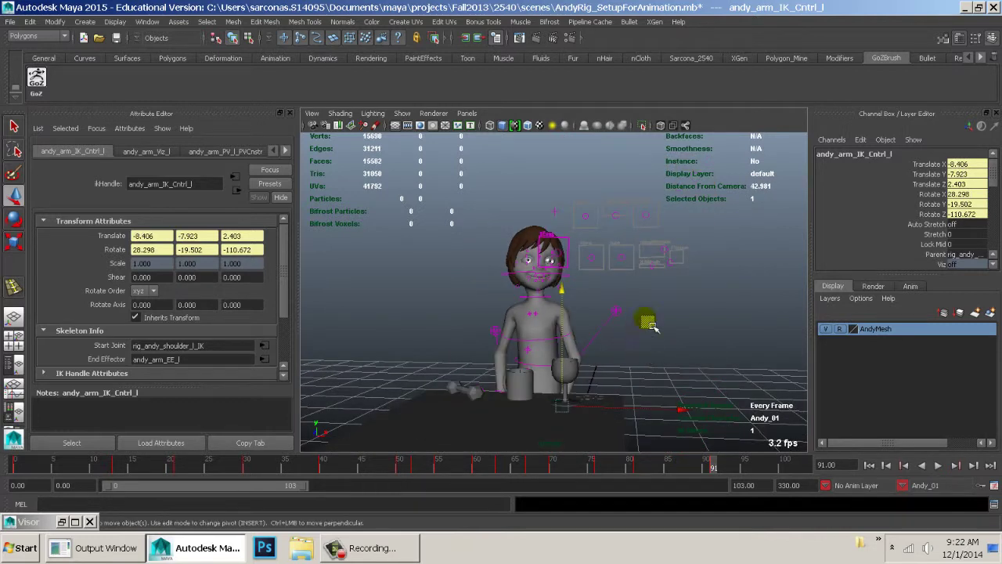
Save the scene under the new name AndyRig_PickupCup.ma.
left_click(10, 21)
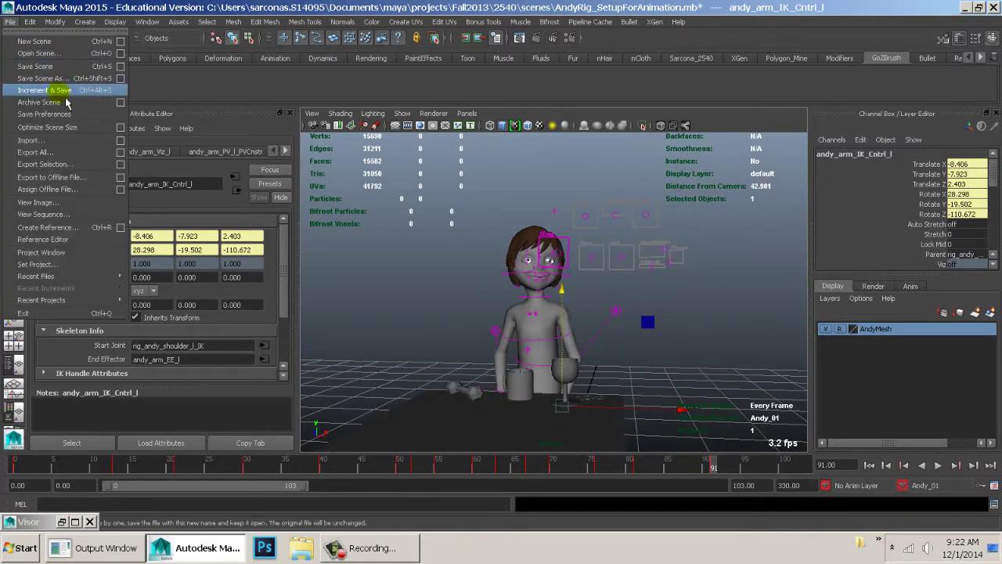
left_click(63, 81)
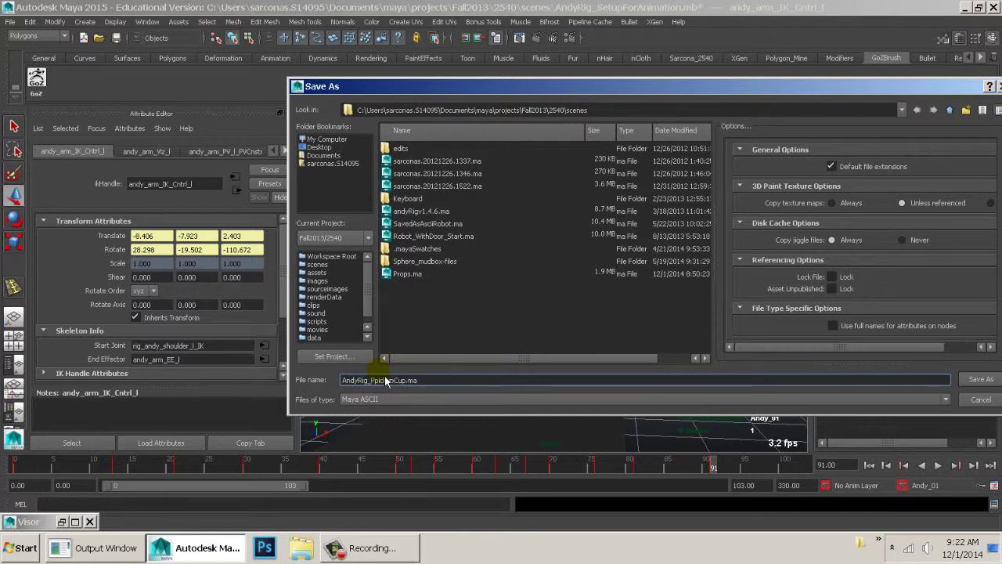
key("Return")
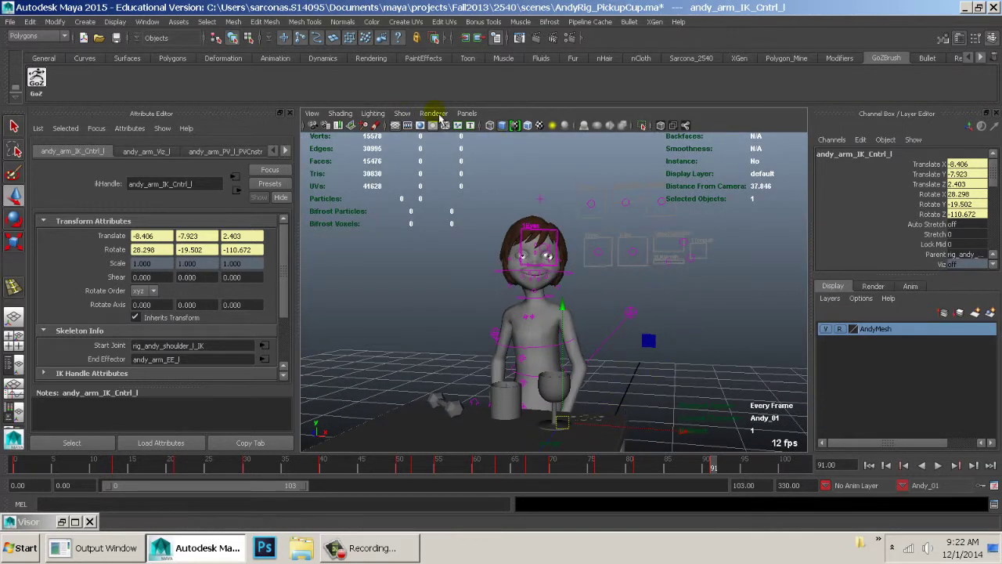
Try hiding the rig controls by switching off the viewport display of NURBS curves and NURBS surfaces.
left_click(415, 114)
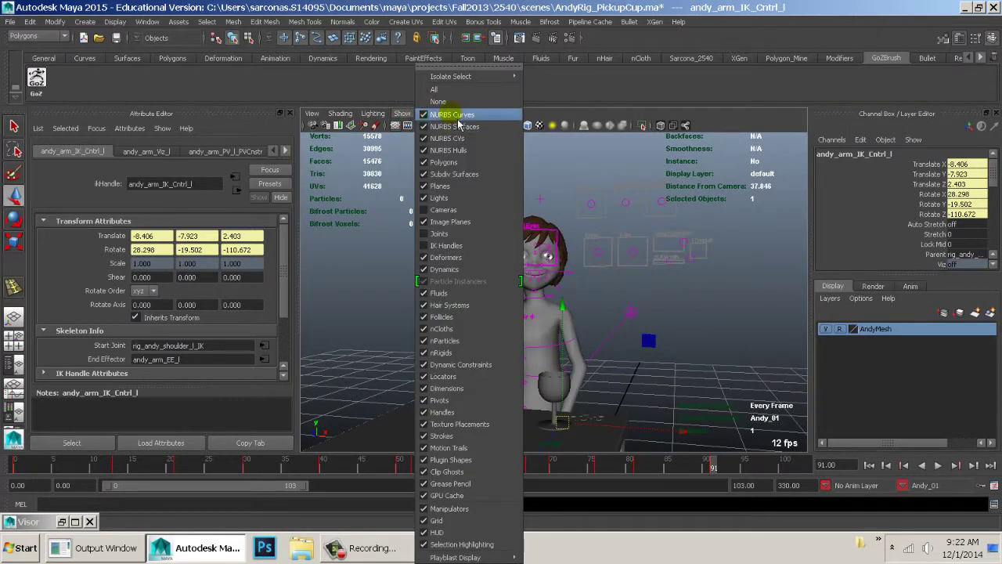
left_click(452, 114)
left_click(402, 114)
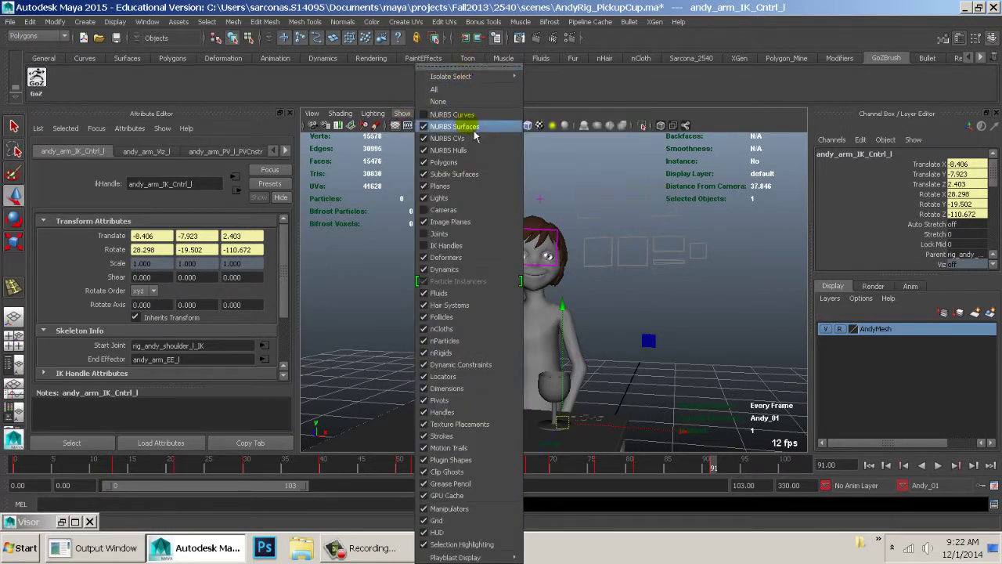
left_click(470, 126)
left_click(402, 115)
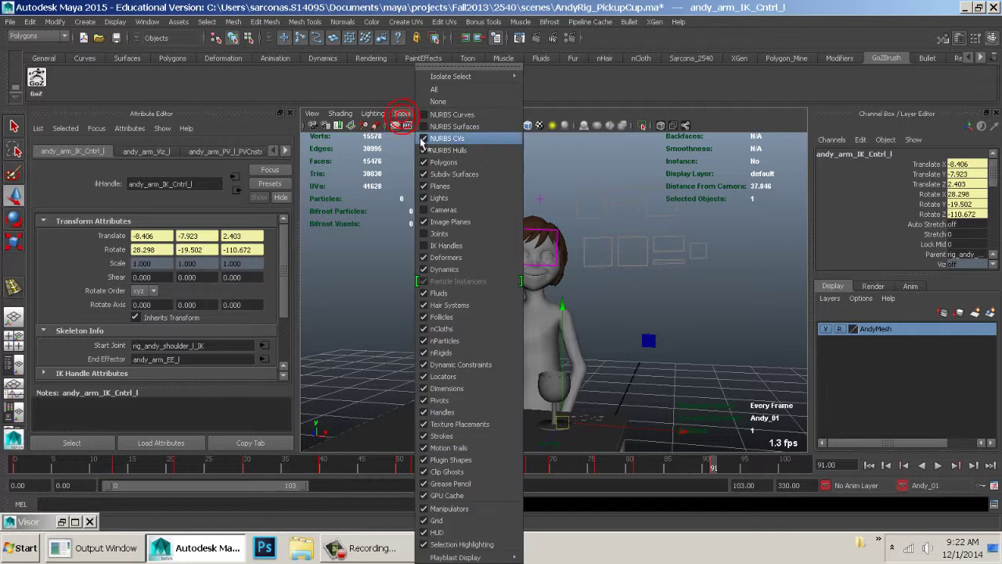
left_click(427, 129)
left_click(470, 169)
right_click_drag(479, 176, 456, 282, "alt")
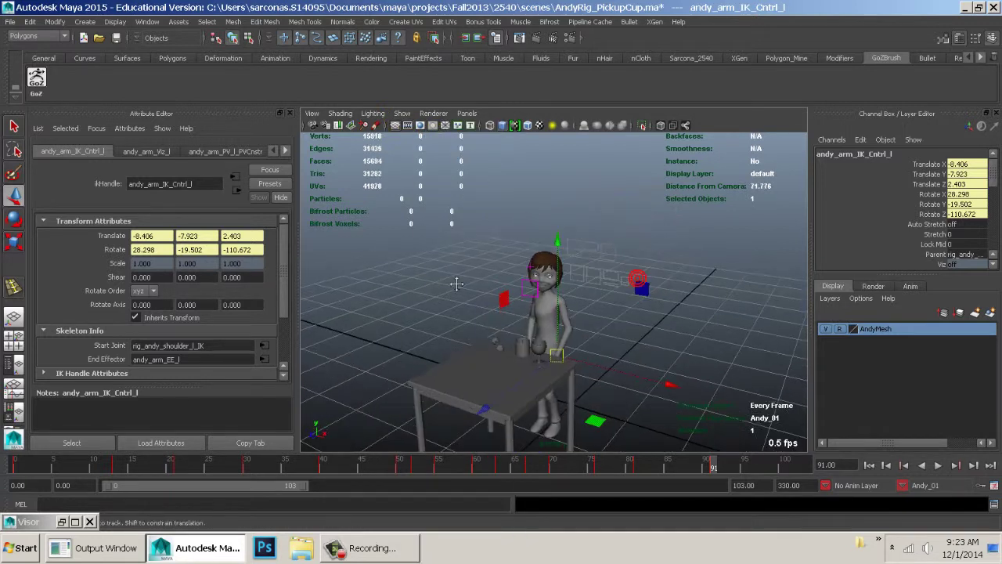
middle_click_drag(622, 411, 564, 336, "alt")
left_click_drag(564, 336, 459, 242, "alt")
left_click(403, 113)
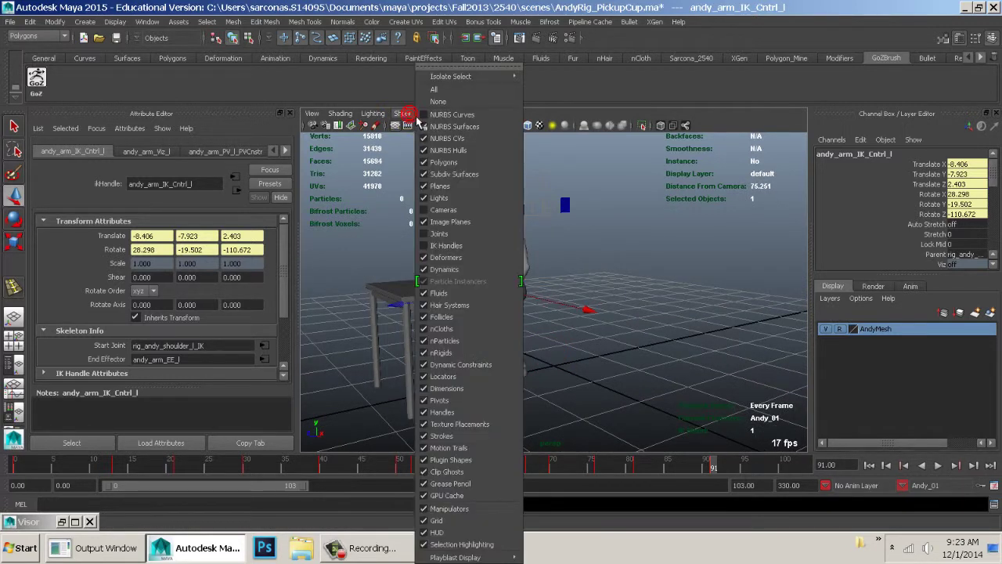
left_click(462, 117)
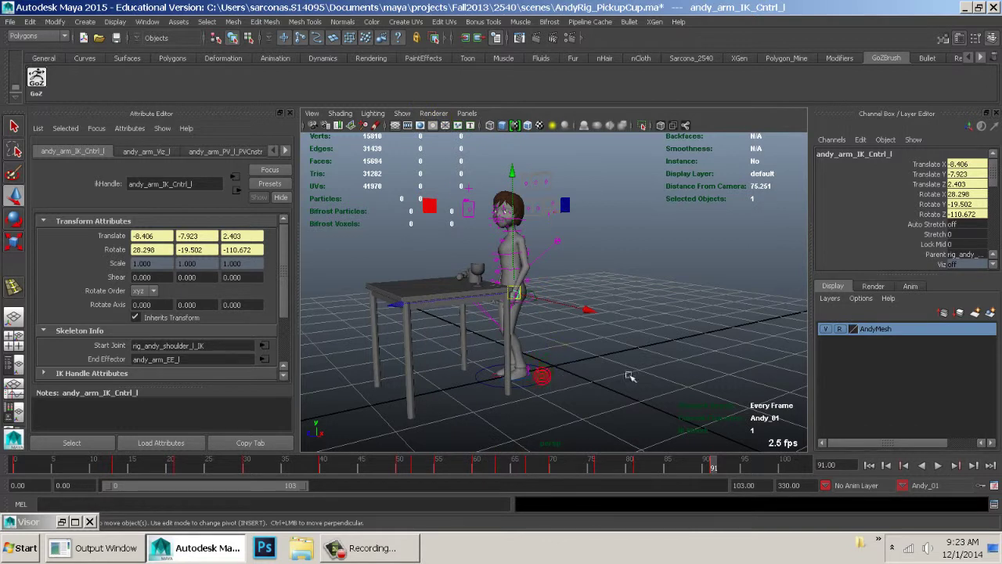
Set Face Sliders, On Face Cntrls and Body Cntrls to off on the andy_world control at the character's feet.
left_click(542, 376)
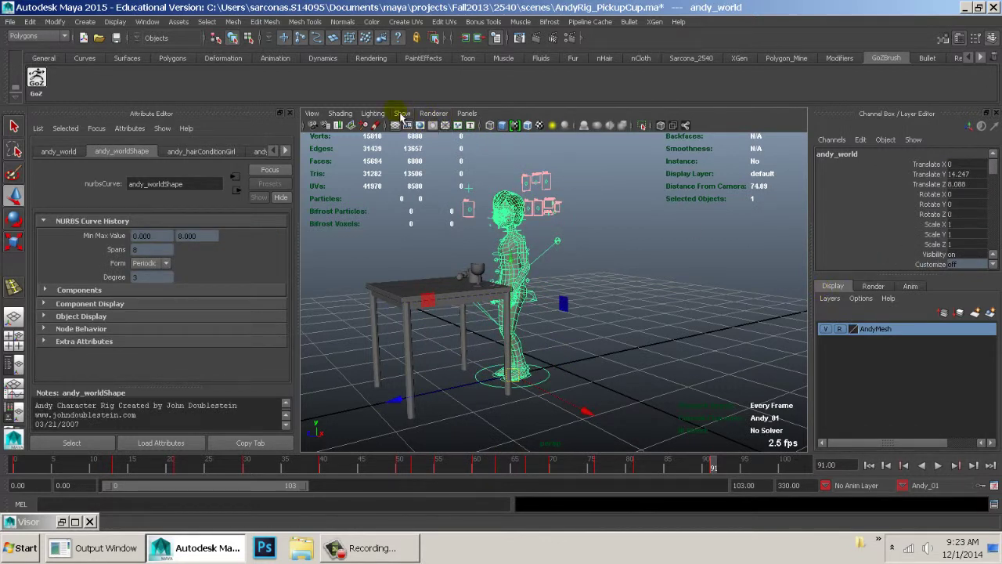
scroll(906, 208, "down", 3)
scroll(908, 206, "up", 1)
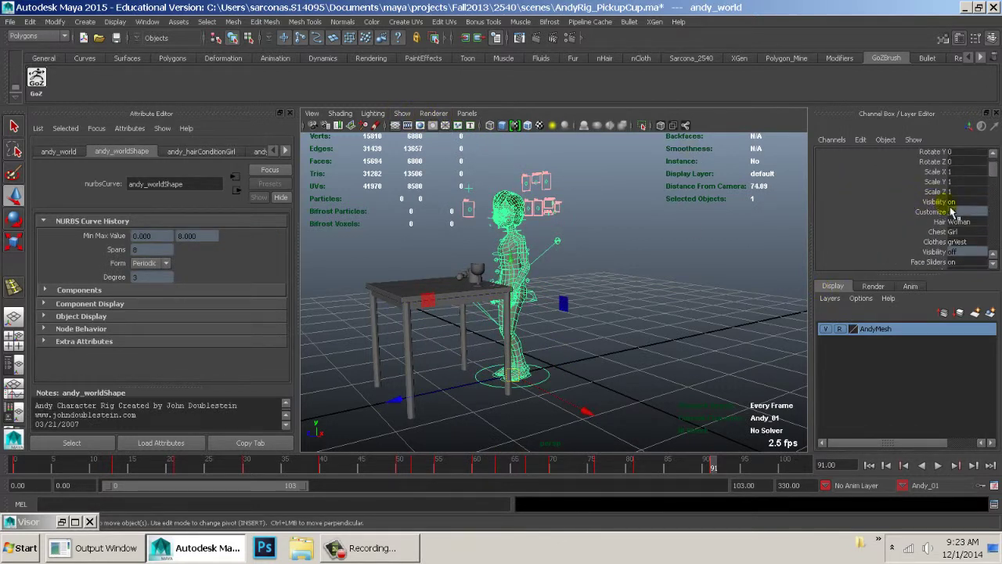
scroll(964, 231, "down", 3)
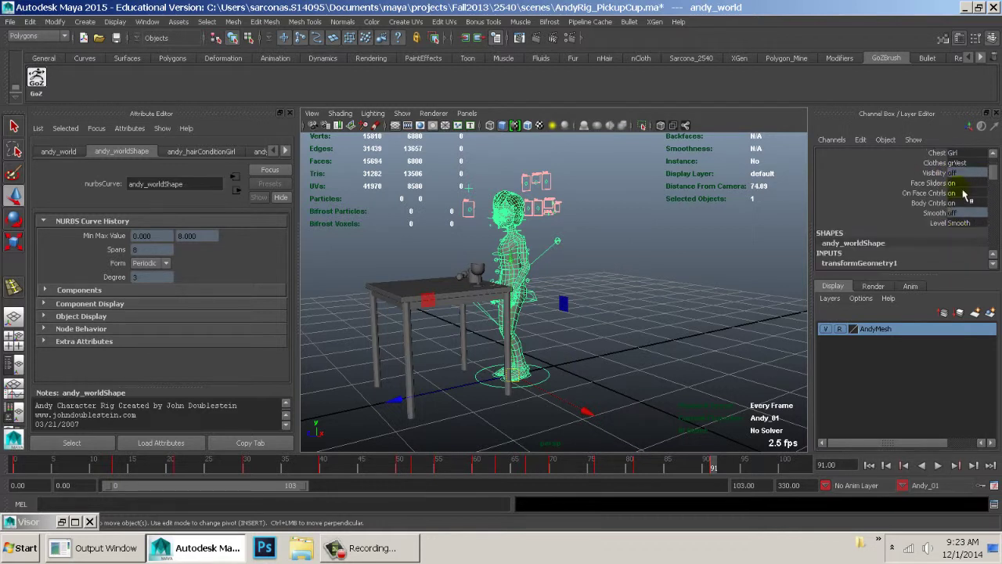
key("Return")
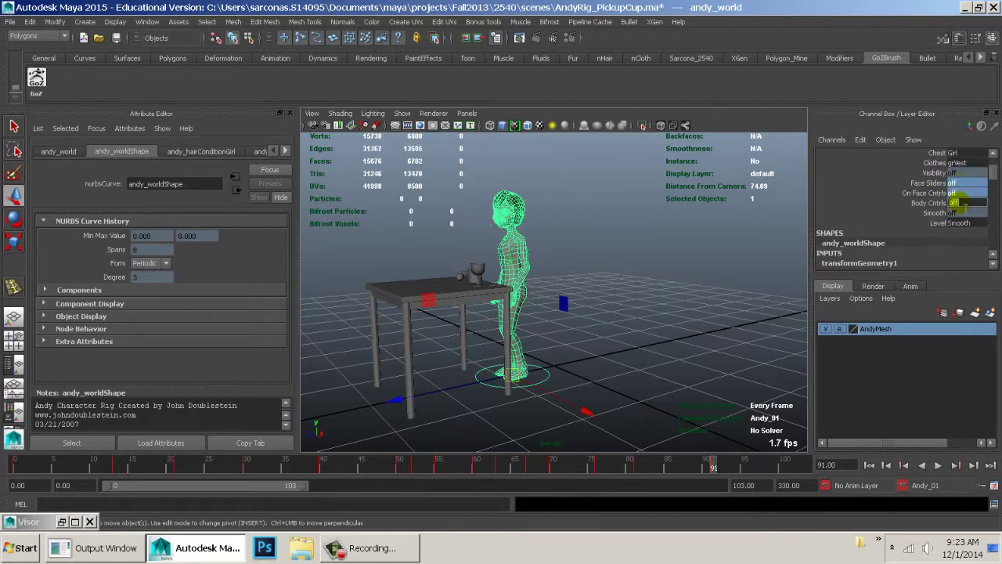
Deselect the rig, show textures in the viewport, and frame the character's upper body from the front.
left_click(681, 311)
left_click_drag(683, 287, 680, 317, "alt")
scroll(704, 335, "up", 3)
key("6")
scroll(689, 328, "up", 5)
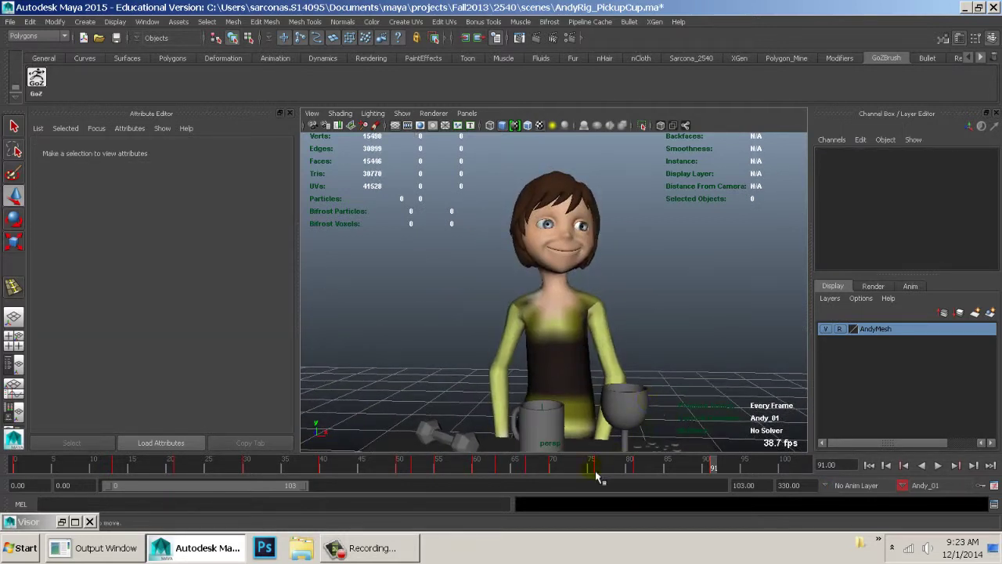
Playblast the animation, review the drinking and mouth-wiping timing, and close the playblast viewer.
right_click_drag(591, 467, 621, 469)
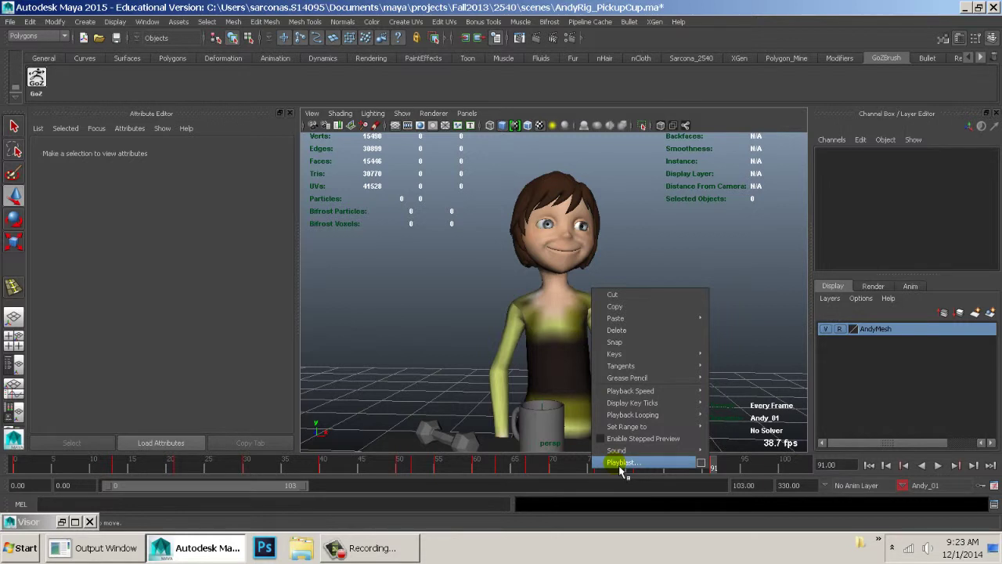
left_click(620, 464)
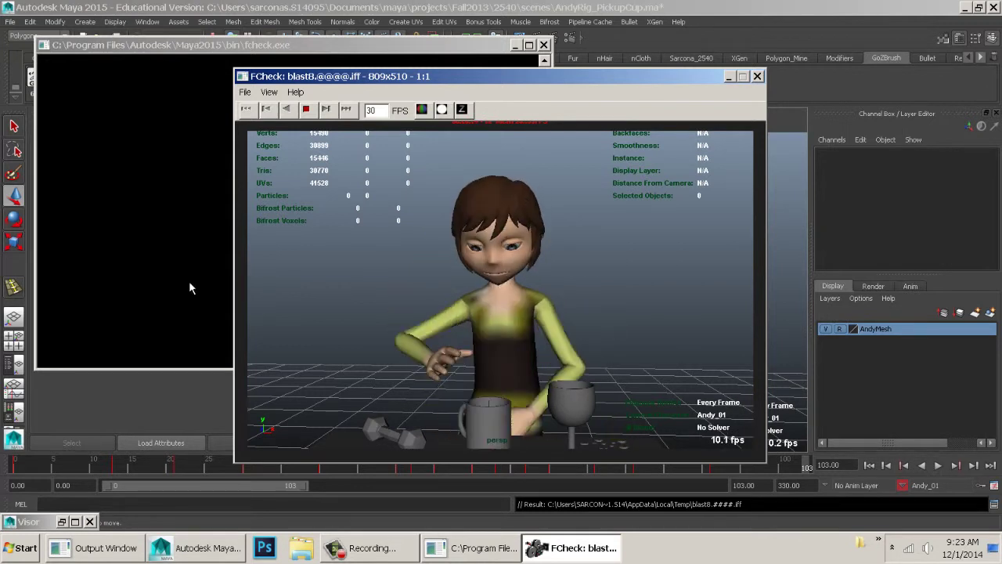
left_click(338, 274)
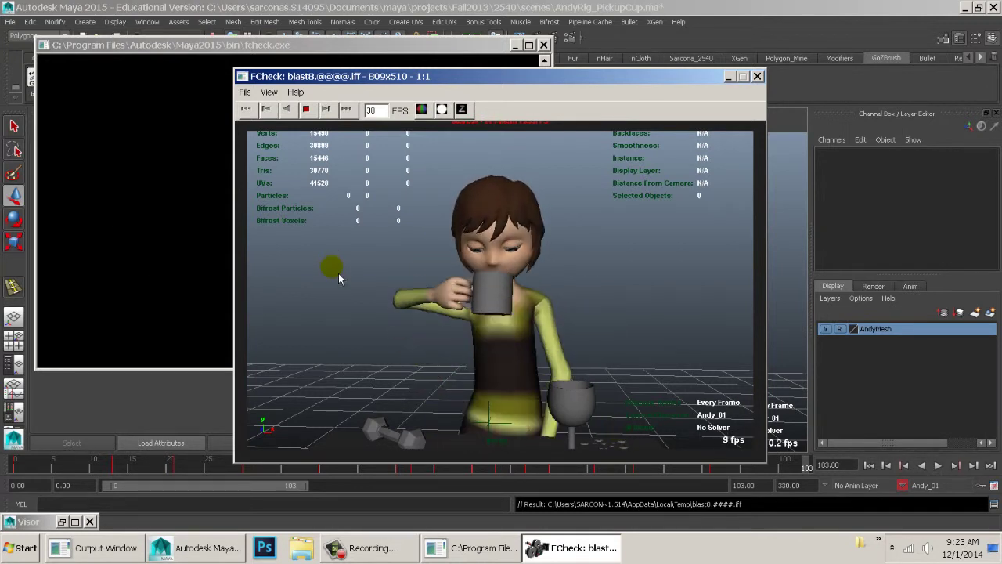
left_click_drag(480, 323, 401, 306)
key("space")
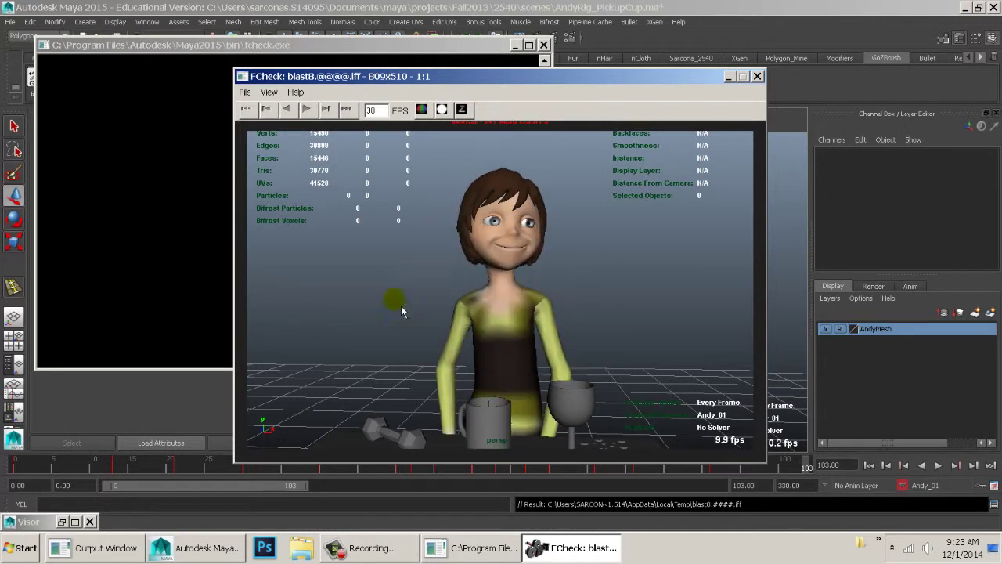
left_click(757, 77)
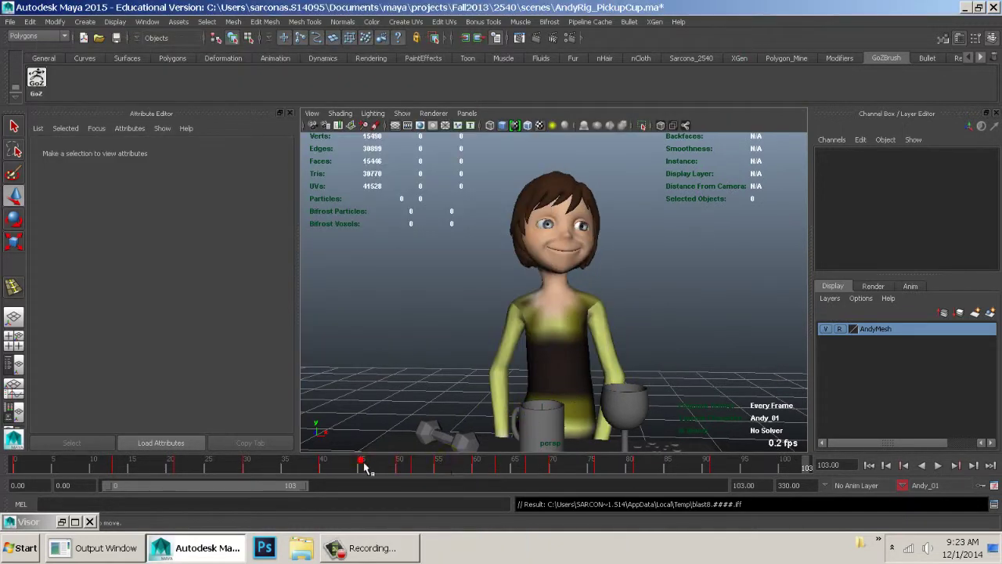
Extend the playback range to frame 147 and go to frame 59 in the drinking pose.
left_click_drag(364, 463, 445, 457)
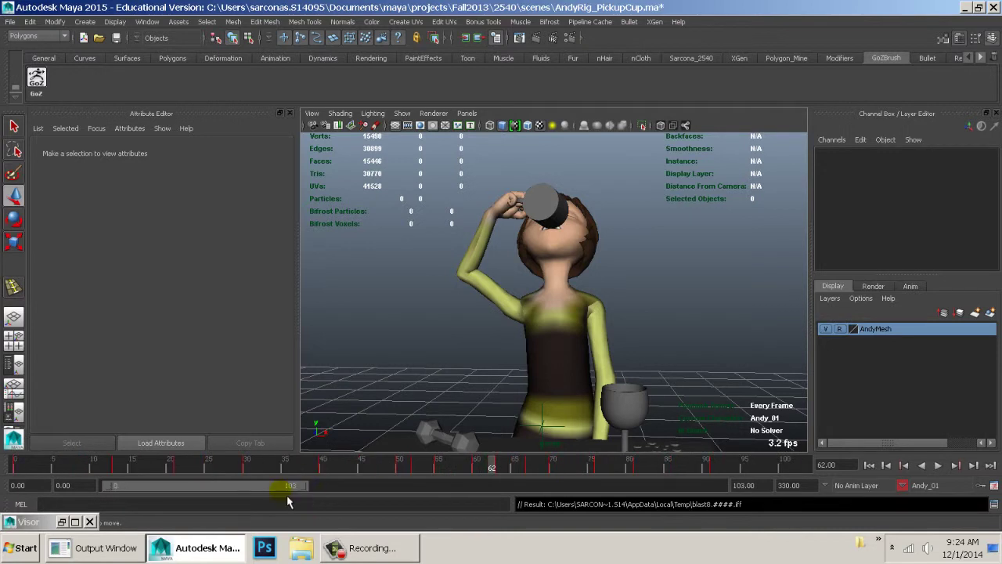
left_click_drag(308, 491, 390, 496)
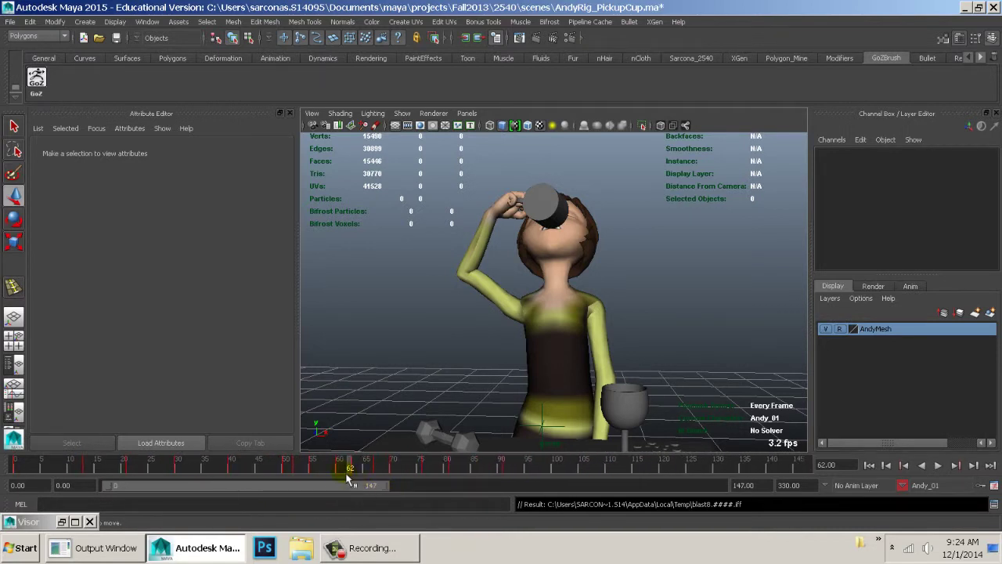
left_click(336, 470, "shift")
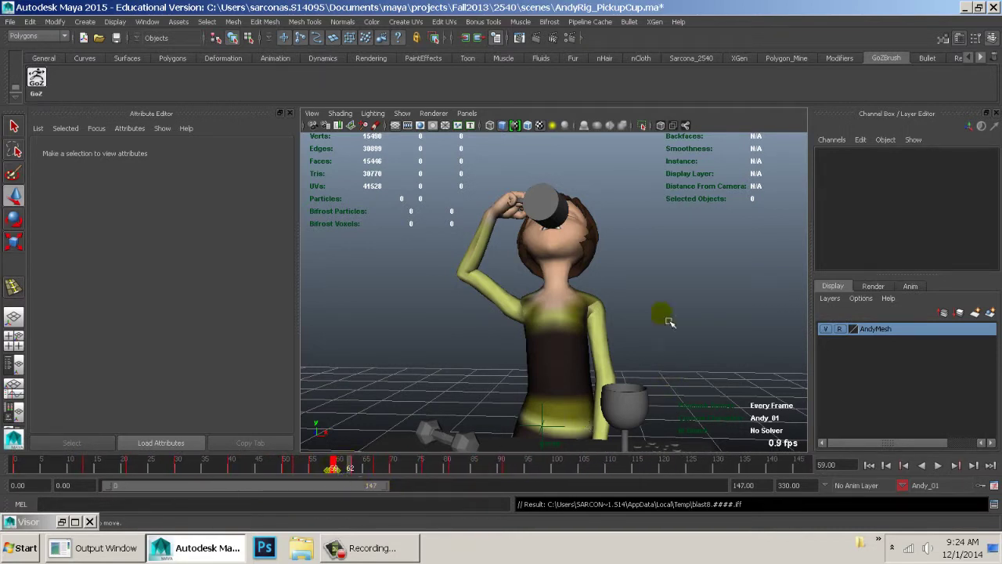
Add the coffee mug's parent constraint weights Table Locator W0 and Andy Hand Locator W1 to the Andy_01 character set.
left_click(578, 209)
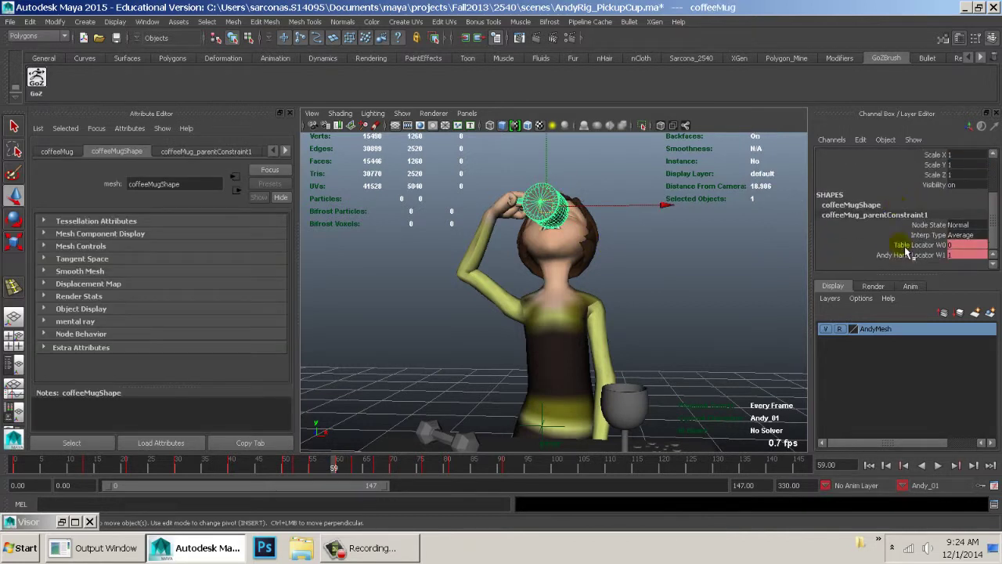
left_click_drag(906, 249, 977, 278)
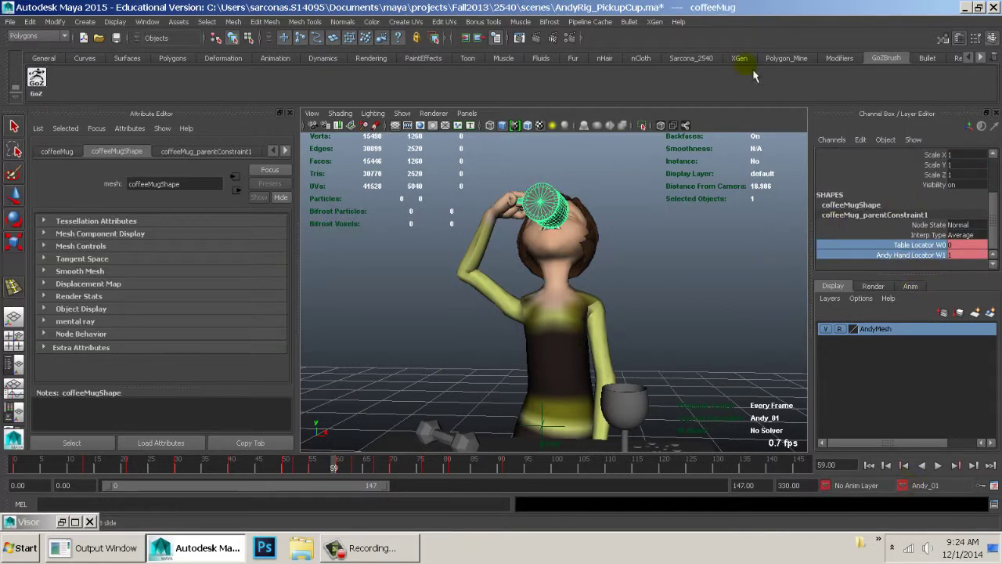
left_click(47, 37)
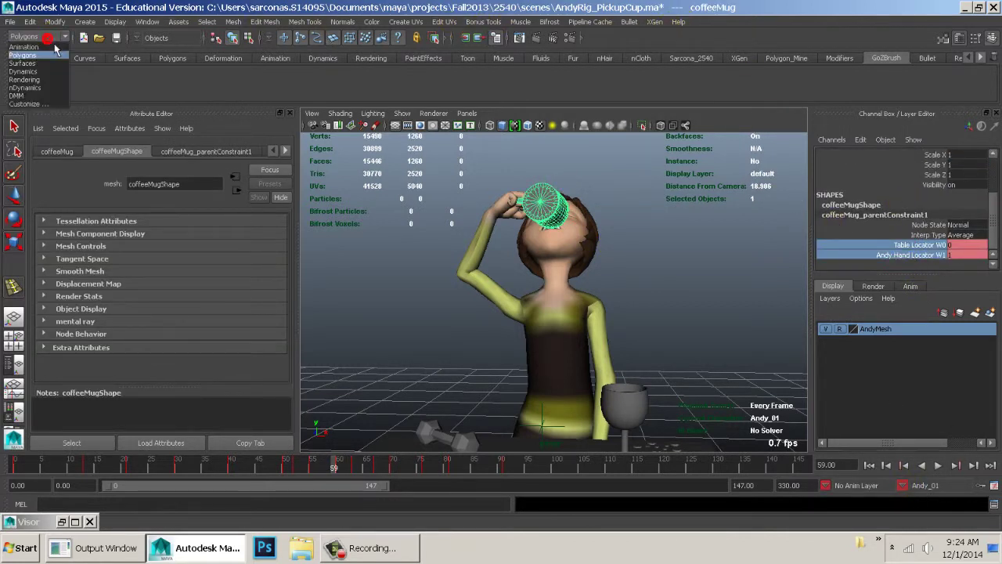
left_click(47, 47)
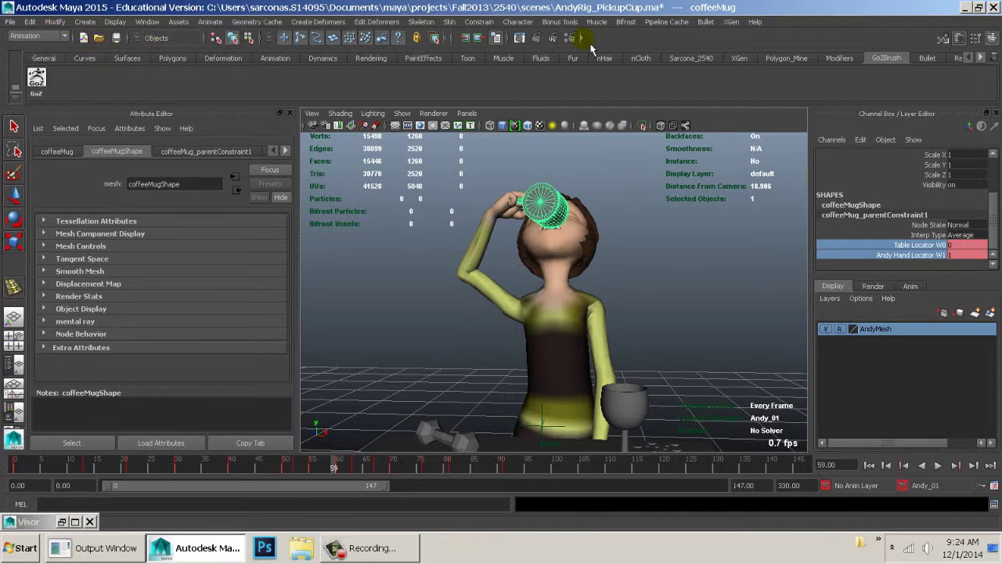
left_click(517, 22)
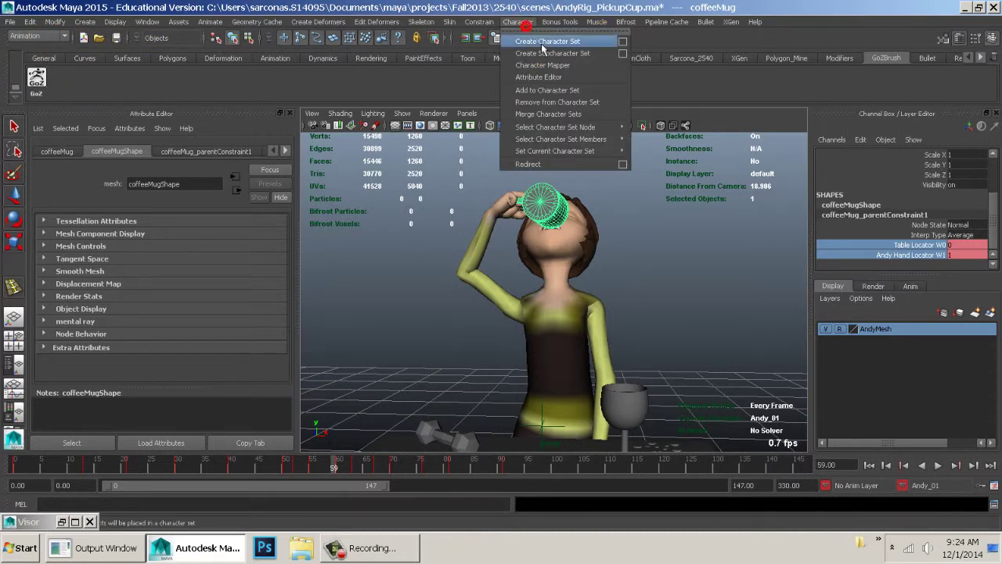
left_click(551, 91)
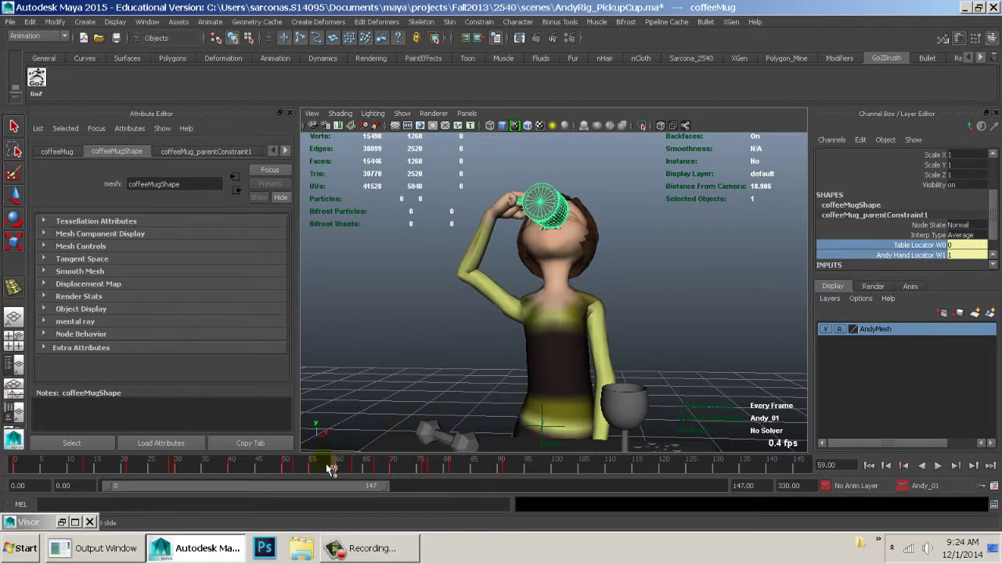
Stretch the keys from frame 57 onward so their range ends at frame 135, and scrub through the slower timing.
left_click_drag(327, 464, 675, 474)
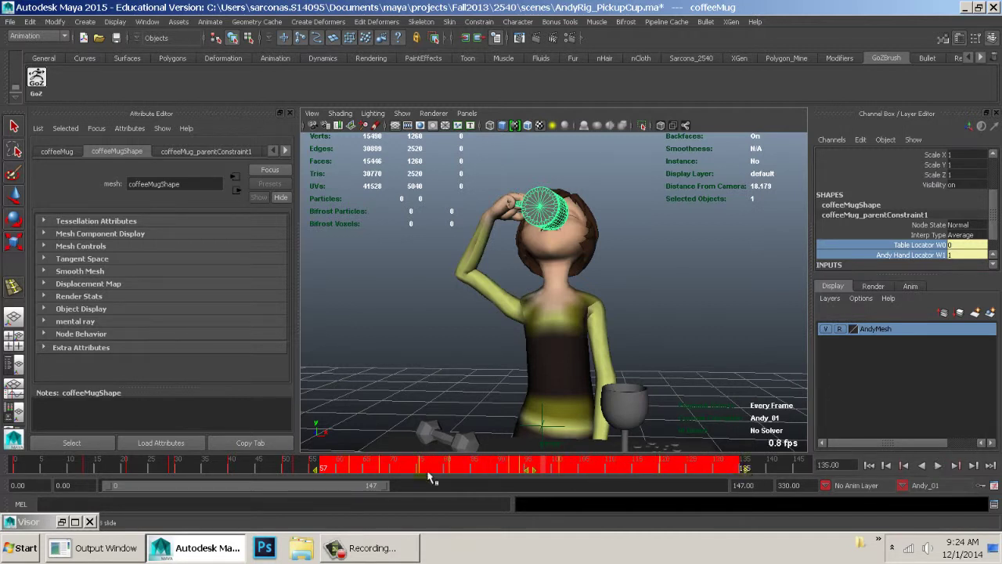
left_click_drag(241, 473, 670, 468)
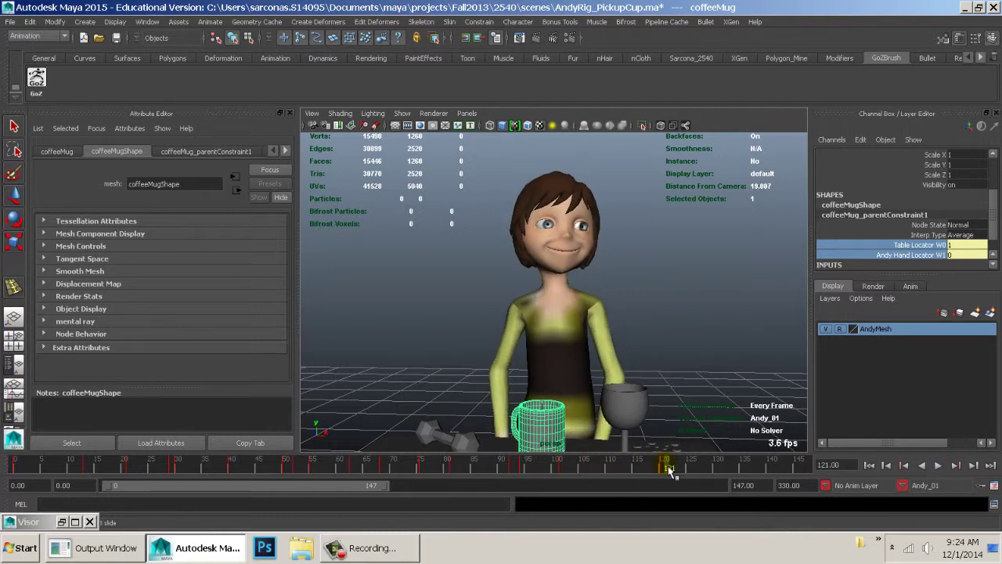
Save the scene, playblast the slowed-down animation to review its timing, and close the playblast viewer.
left_click(749, 349)
key("ctrl+s")
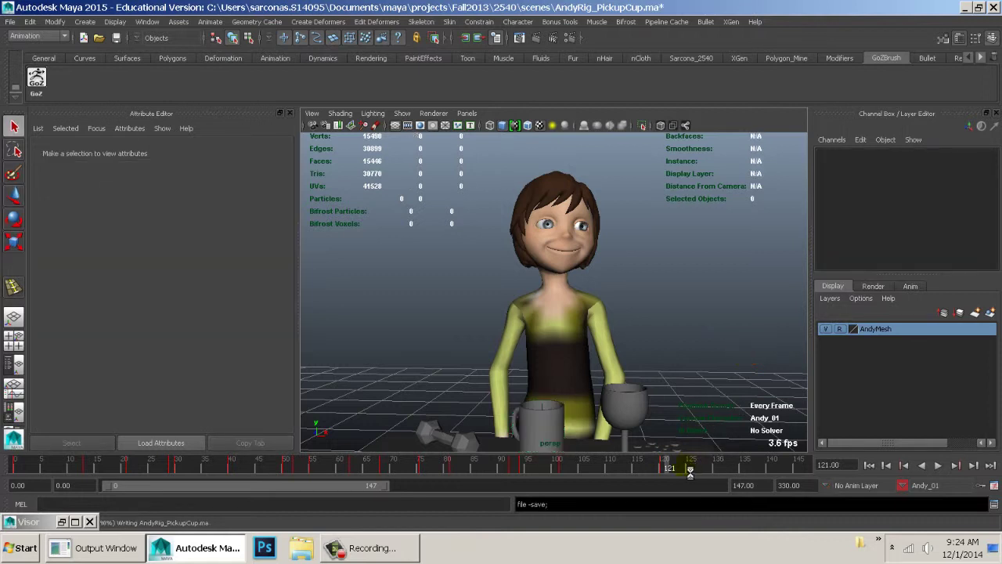
right_click(688, 470)
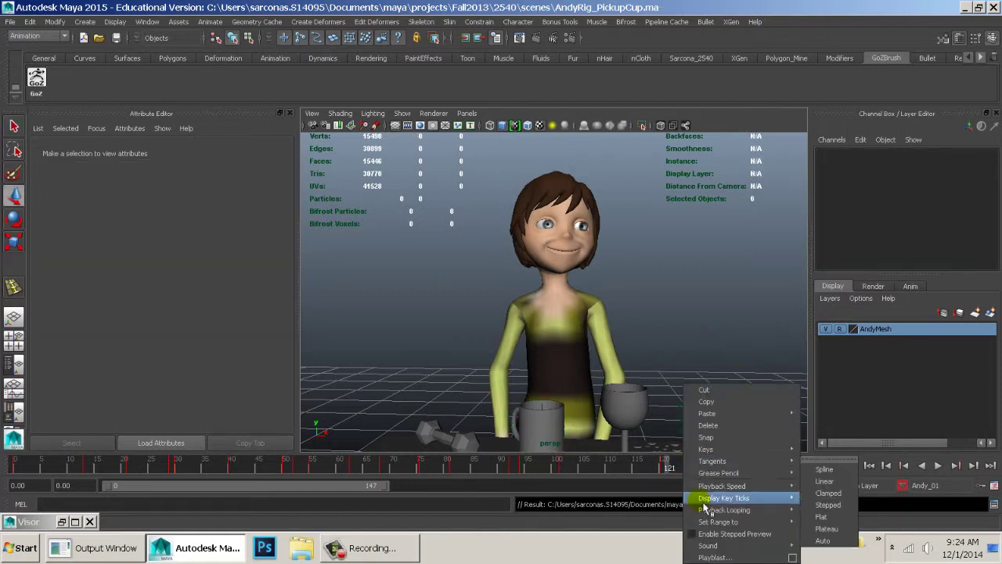
left_click(709, 557)
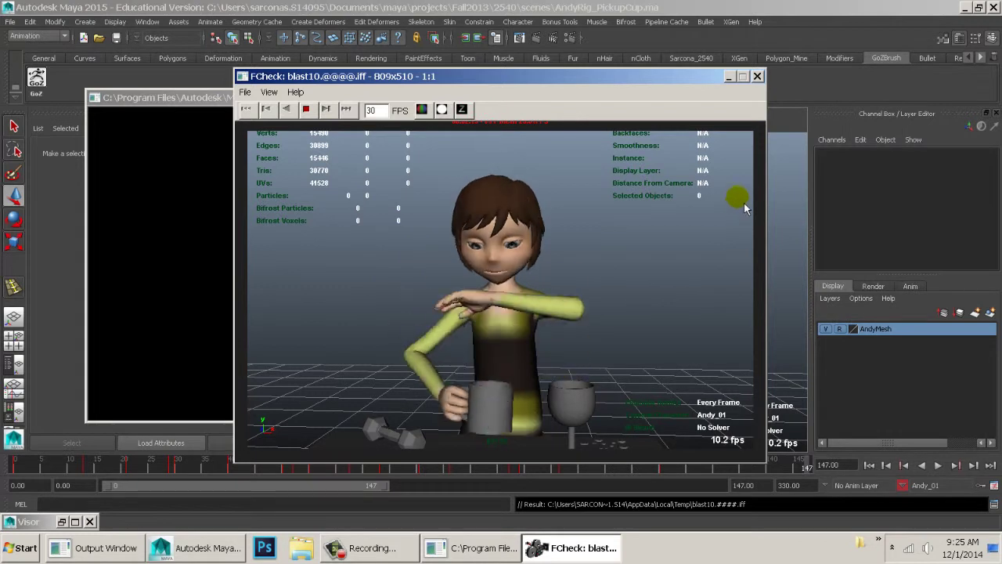
left_click(757, 76)
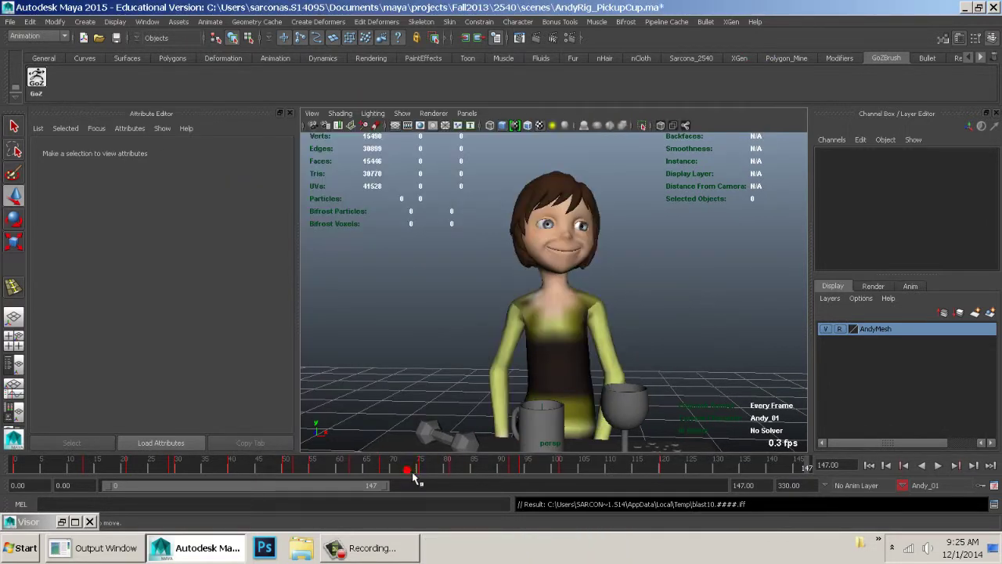
Extend the playback range to frame 183, stretch the keys from frame 71 onward toward later frames, and scrub through the result.
left_click_drag(413, 473, 724, 469)
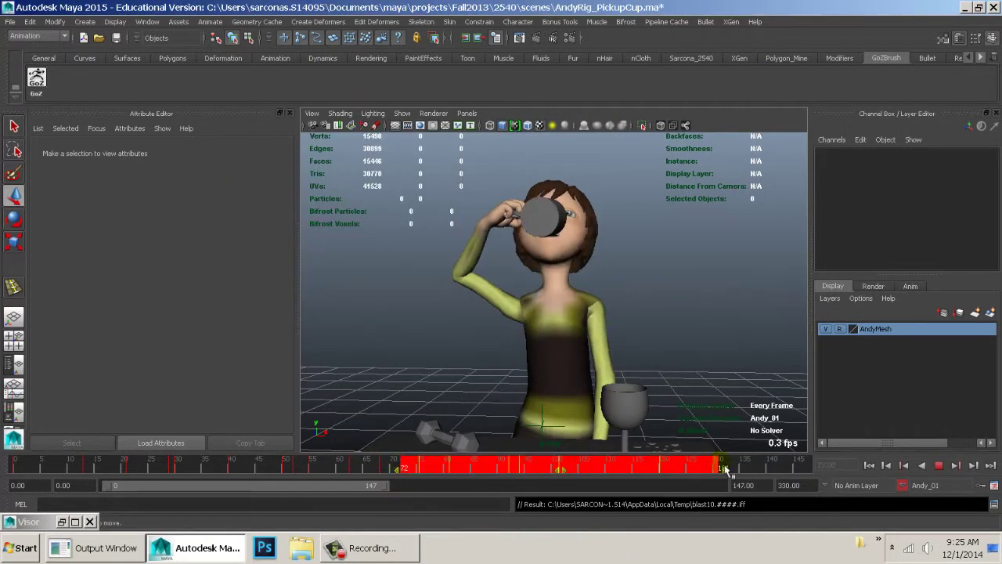
left_click_drag(391, 498, 459, 497)
left_click(411, 470)
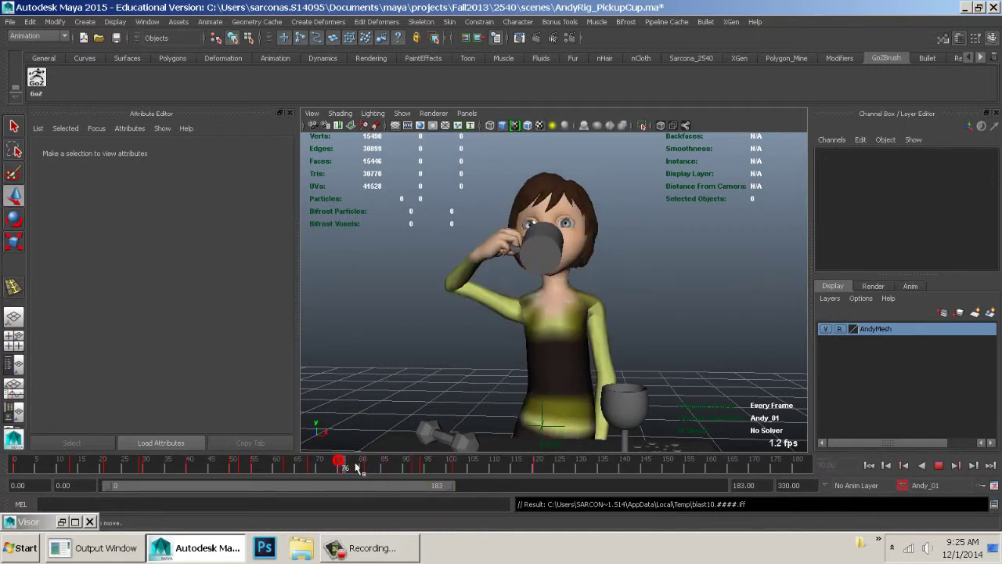
mouse_move(358, 468)
left_mouse_down()
mouse_move(309, 472)
mouse_move(821, 472)
left_mouse_up()
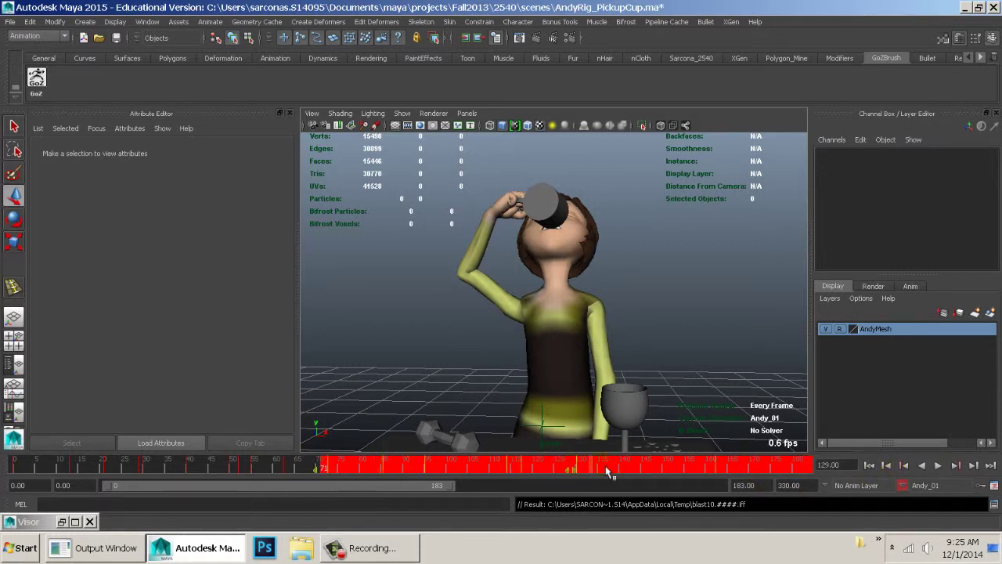
left_click(745, 470)
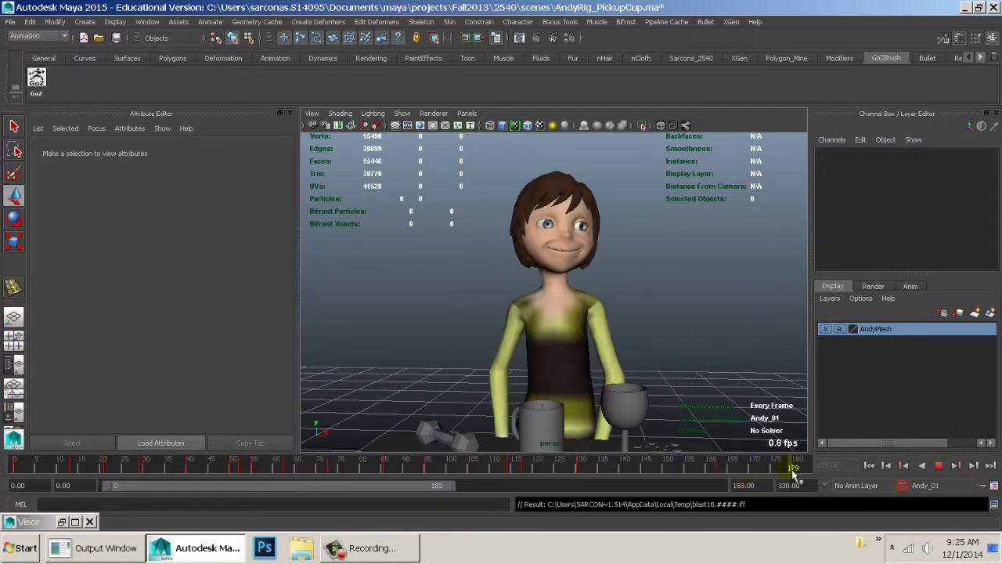
left_click_drag(793, 474, 57, 462)
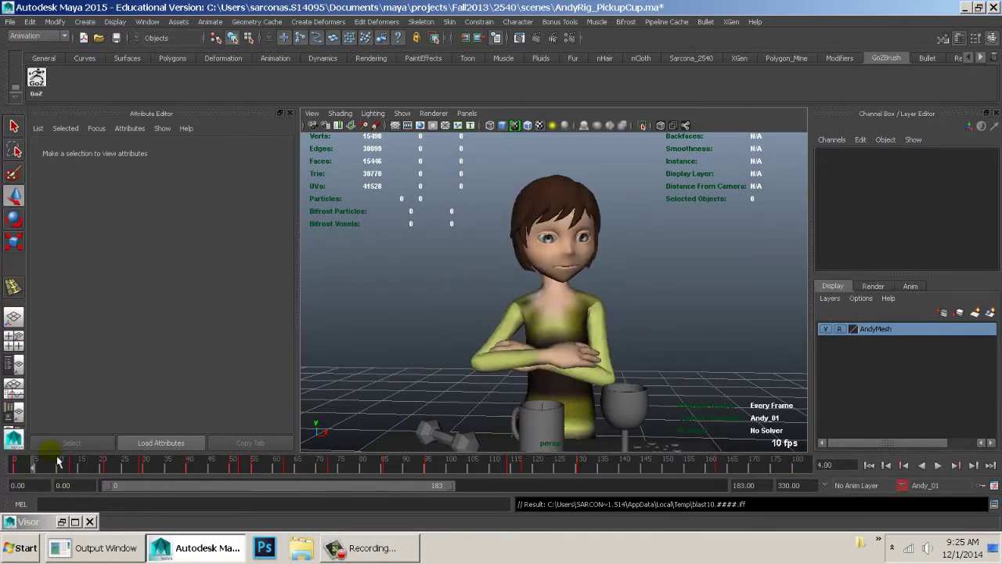
Save the scene, playblast frames 0 to 183, scrub back and forth through the drinking motion, and close the viewer.
key("ctrl+s")
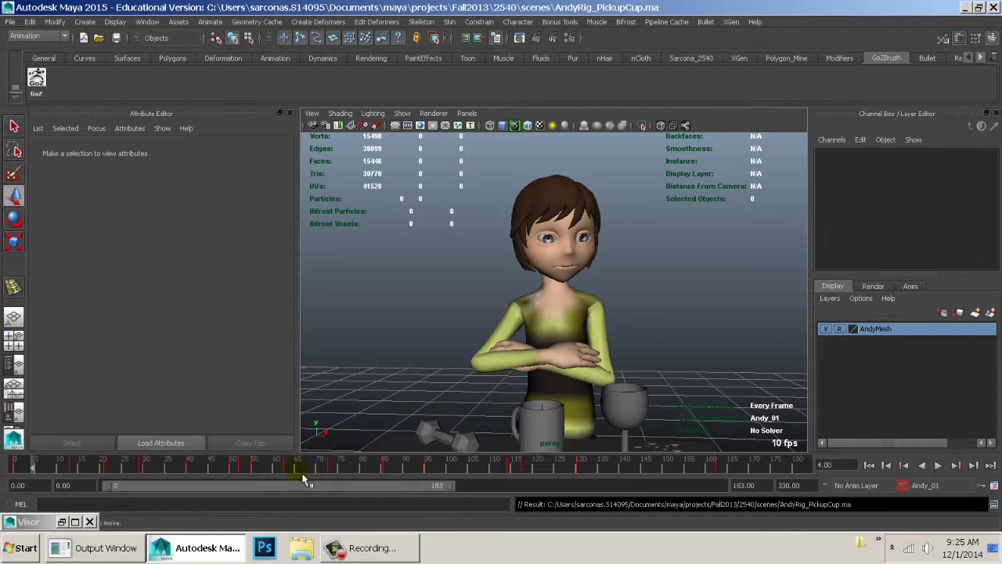
right_click(303, 472)
left_click(346, 466)
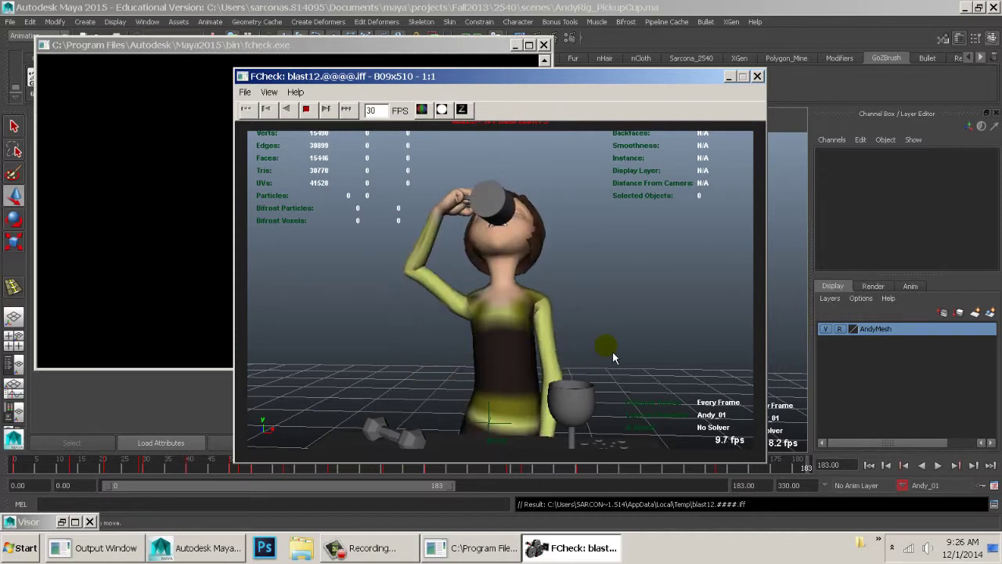
left_click_drag(614, 345, 216, 337)
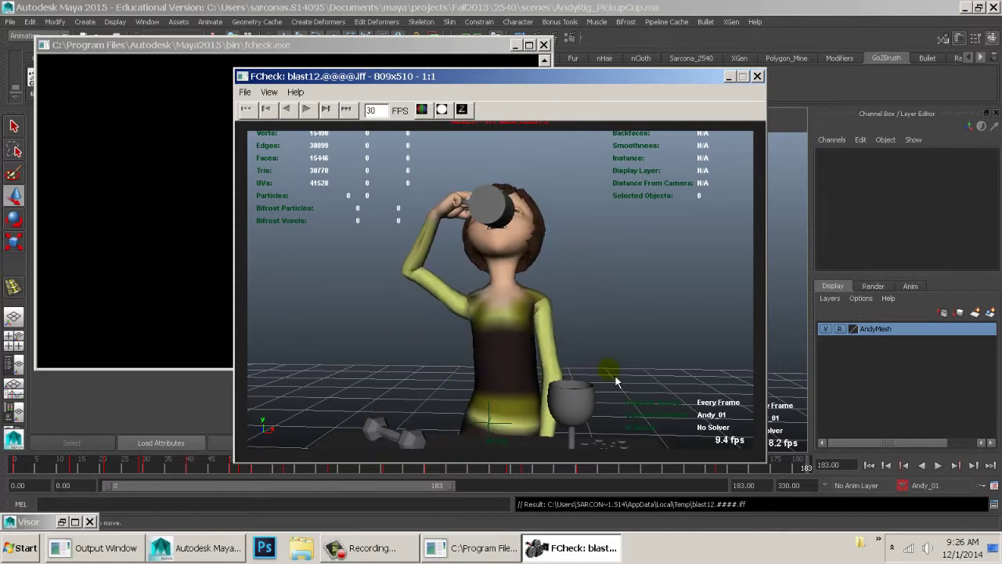
left_click_drag(660, 370, 312, 382)
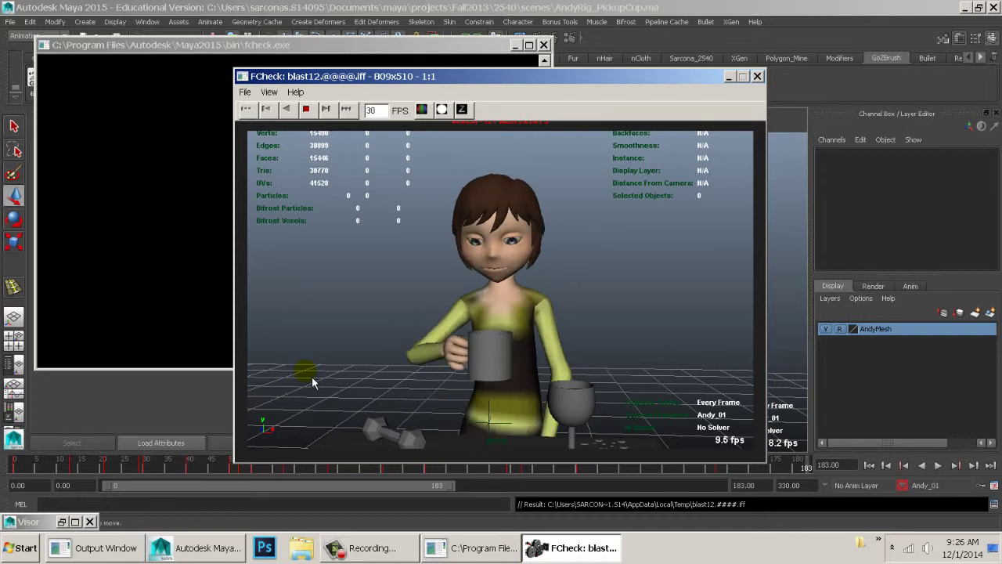
left_click(758, 77)
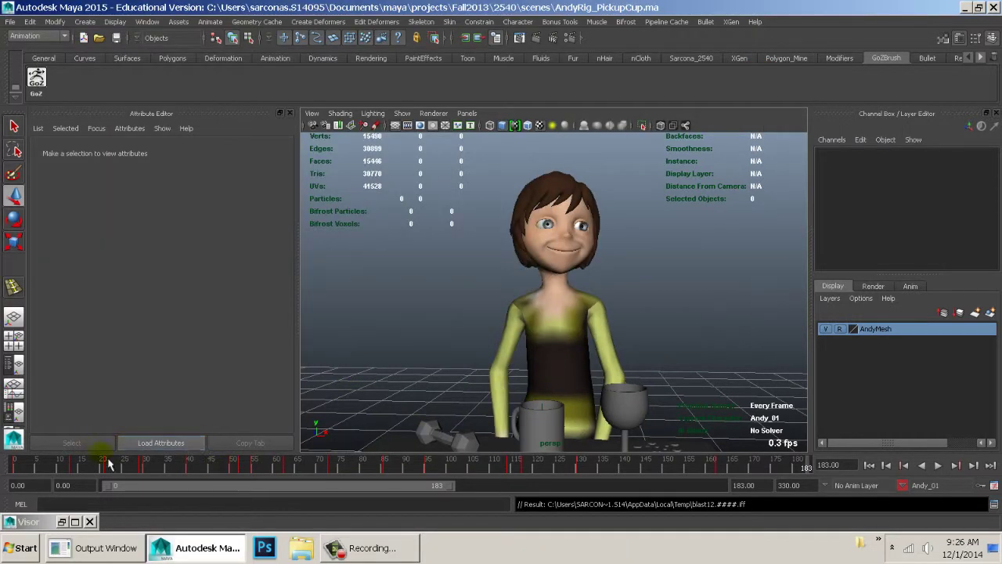
Extend the playback range to frame 212 and shift the keys between frames 8 and 168 later by 10 frames, checking the opening pose.
left_click_drag(457, 498, 510, 503)
left_click(29, 468)
key("alt+v")
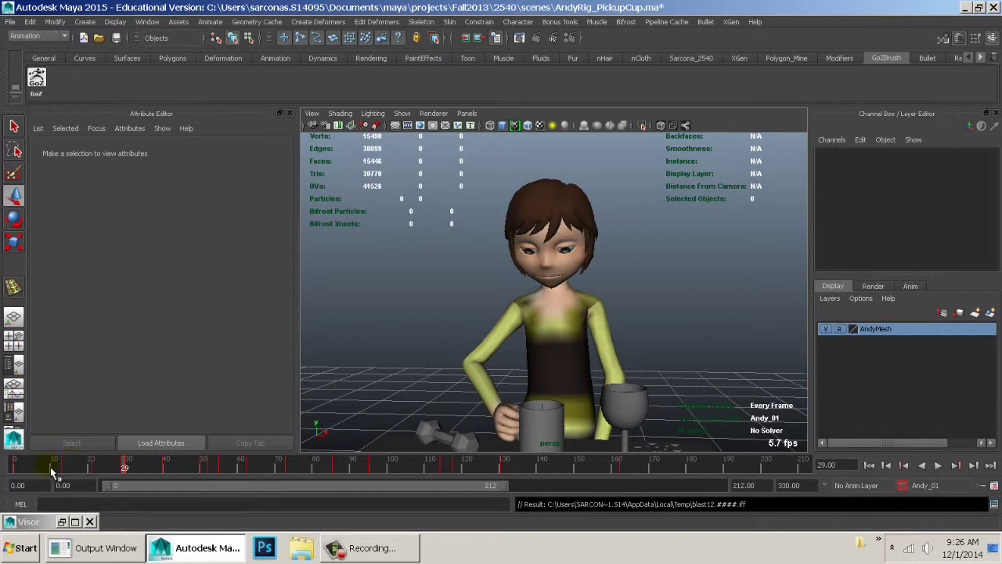
left_click_drag(65, 472, 640, 470, "shift")
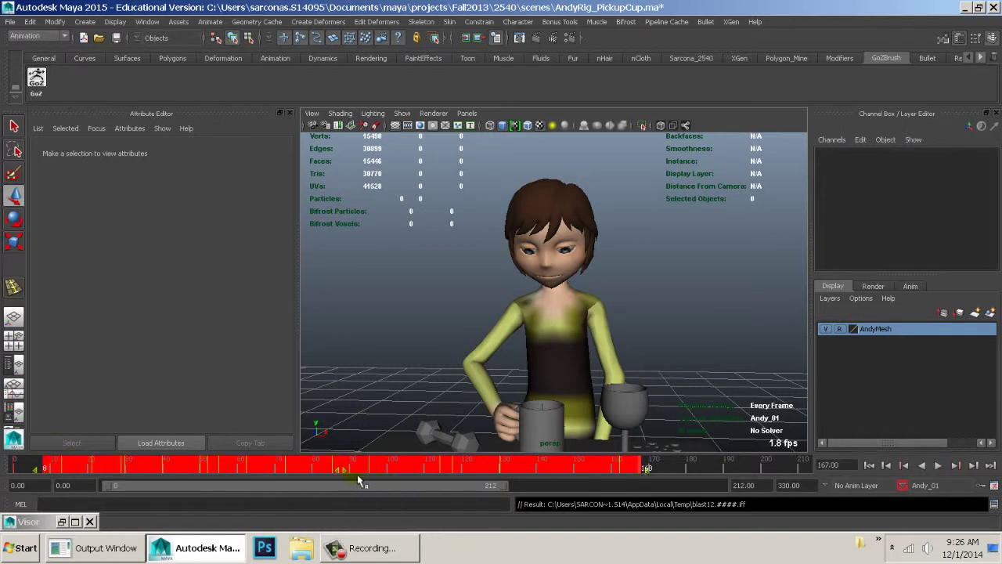
left_click(382, 474)
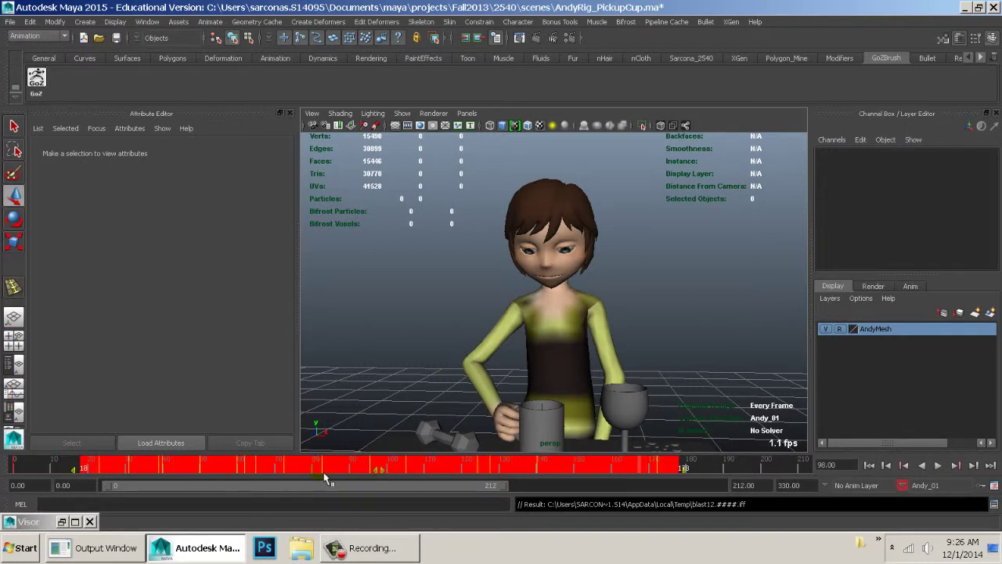
left_click(58, 470)
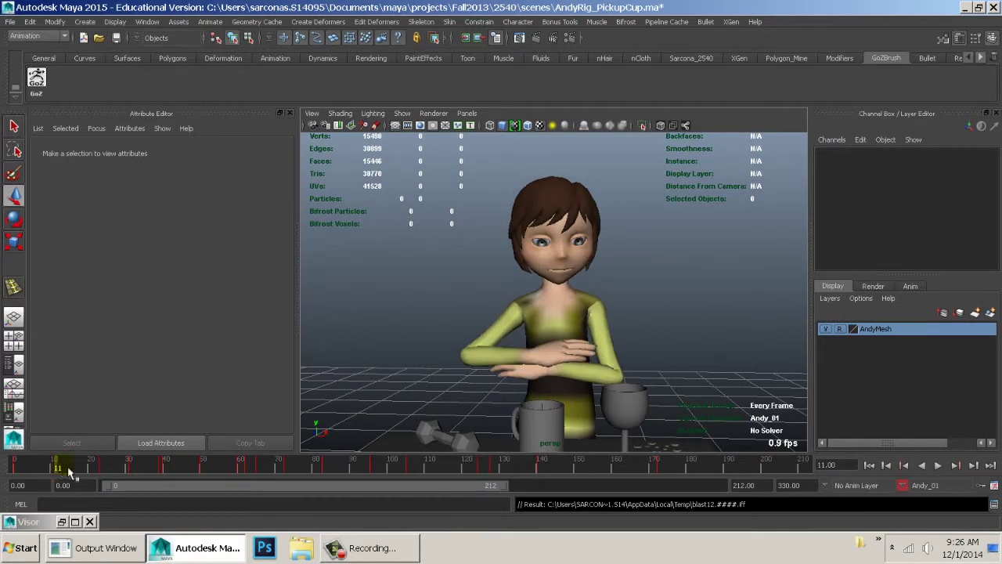
left_click_drag(55, 472, 8, 473)
left_click(200, 469)
key("alt+v")
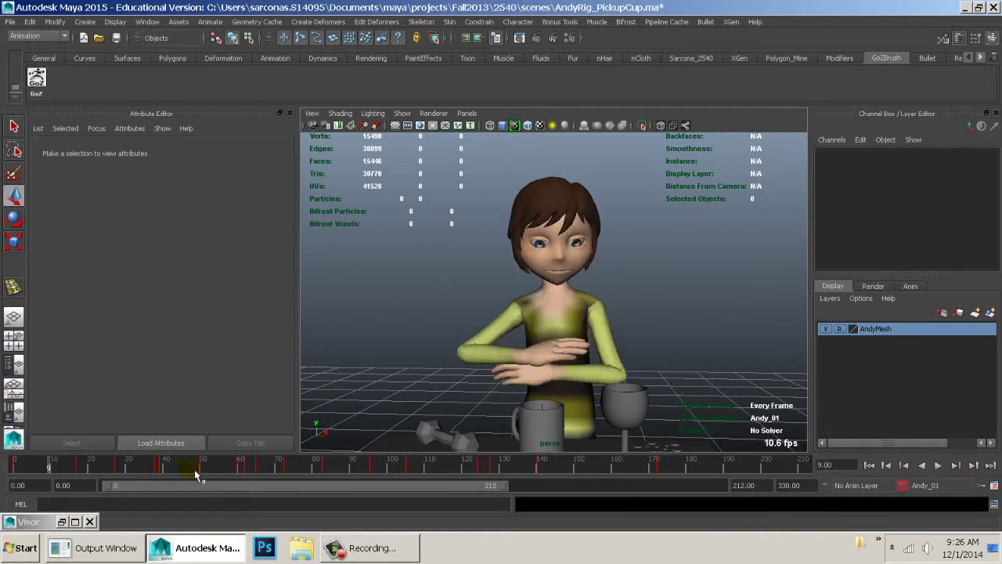
Playblast frames 0 to 212, review the mug and mouth-wiping motion, and close the playblast viewer.
right_click(205, 469)
left_click(253, 456)
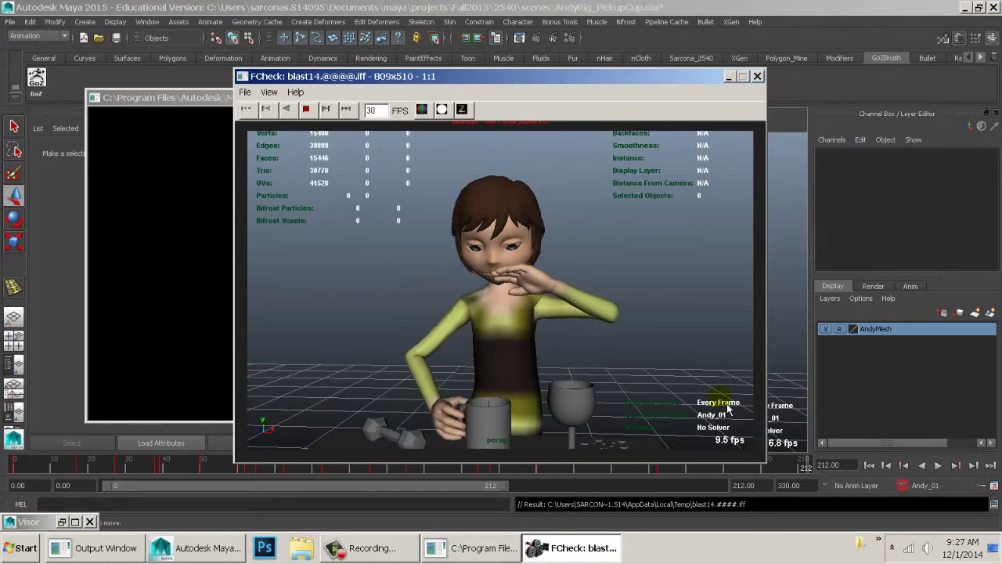
left_click(757, 76)
At frame 73, view the character from behind and turn on Body Cntrls on the andy_world control.
left_click_drag(671, 365, 581, 344, "alt")
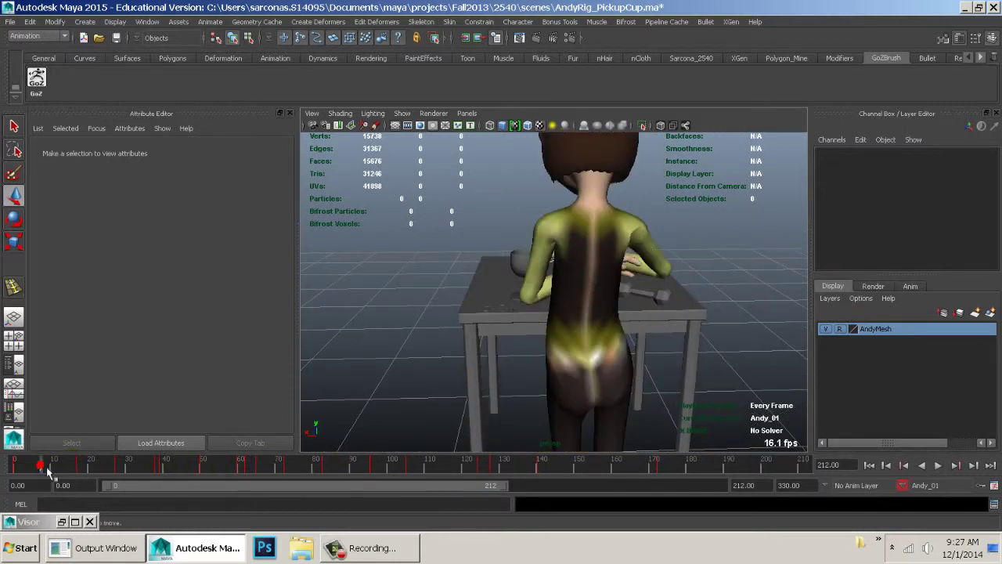
left_click(289, 470)
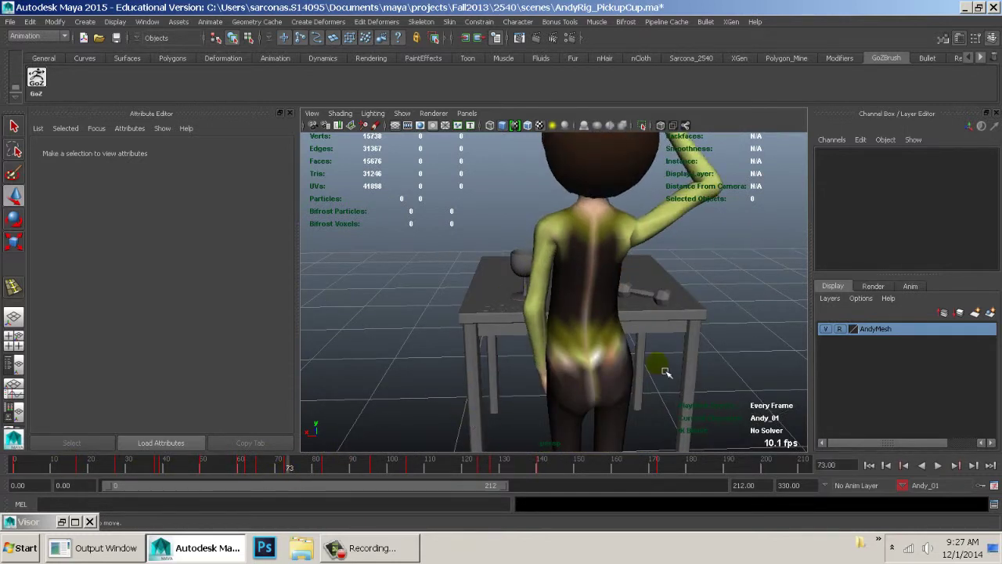
middle_click_drag(660, 358, 698, 313, "alt")
left_click_drag(593, 340, 666, 345, "alt")
middle_click_drag(666, 342, 689, 231, "alt")
left_click_drag(673, 286, 580, 311, "alt")
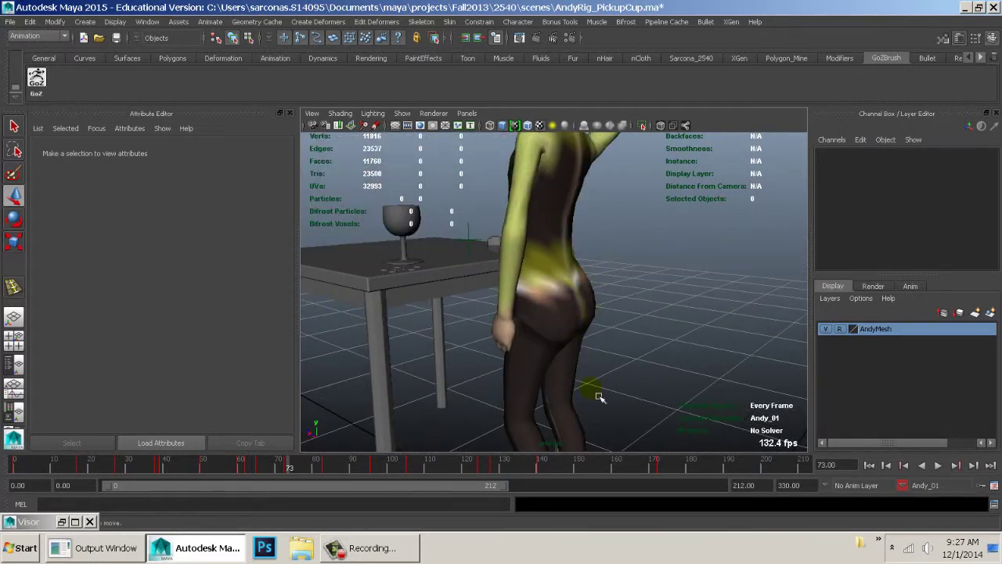
left_click_drag(640, 415, 638, 323, "alt")
left_click(620, 443)
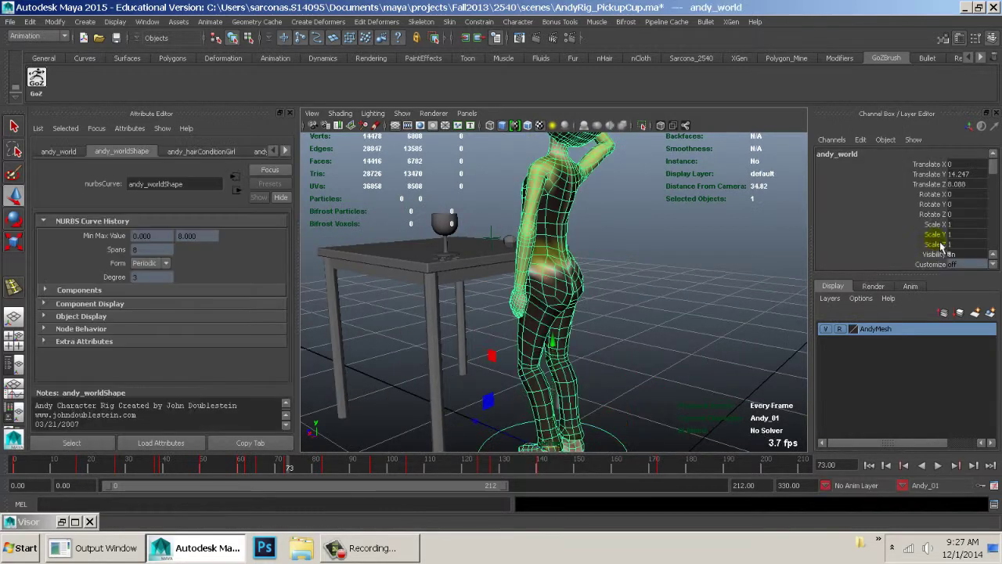
scroll(966, 215, "down", 3)
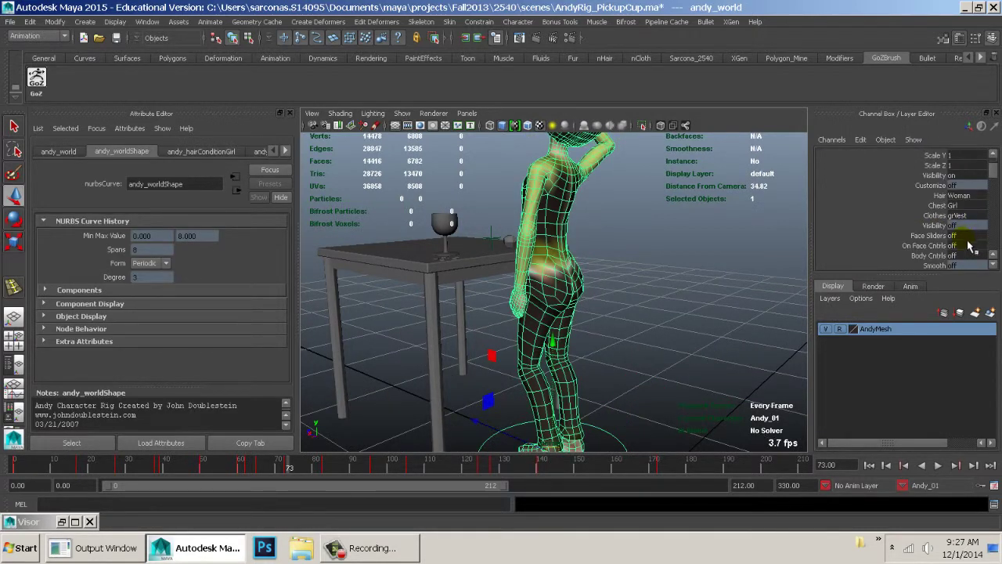
type("1")
key("Return")
mouse_move(658, 349)
left_mouse_down("alt")
mouse_move(656, 362)
mouse_move(644, 361)
left_mouse_up("alt")
left_click(642, 360)
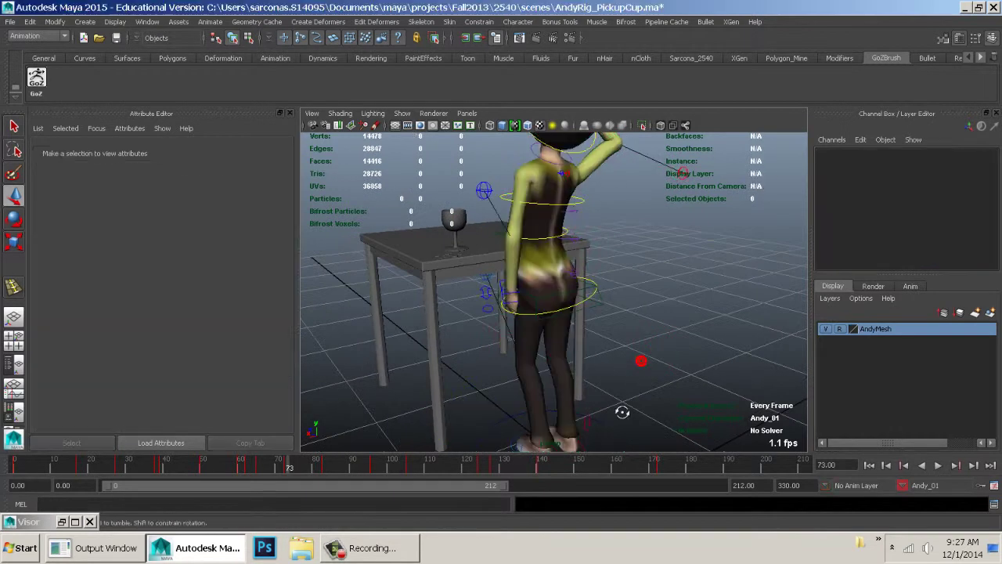
Select the hips control rig_andy_spine_0_Hips around the character's pelvis.
left_click_drag(622, 412, 612, 403, "alt")
middle_click_drag(613, 403, 591, 356, "alt")
mouse_move(576, 372)
left_mouse_down("alt")
mouse_move(535, 370)
mouse_move(588, 300)
left_mouse_up("alt")
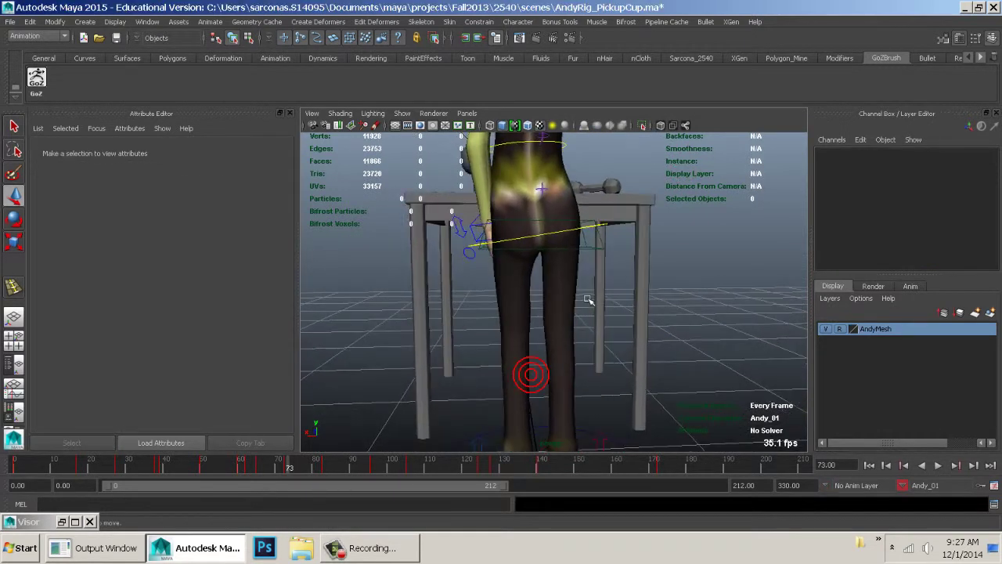
left_click(614, 230)
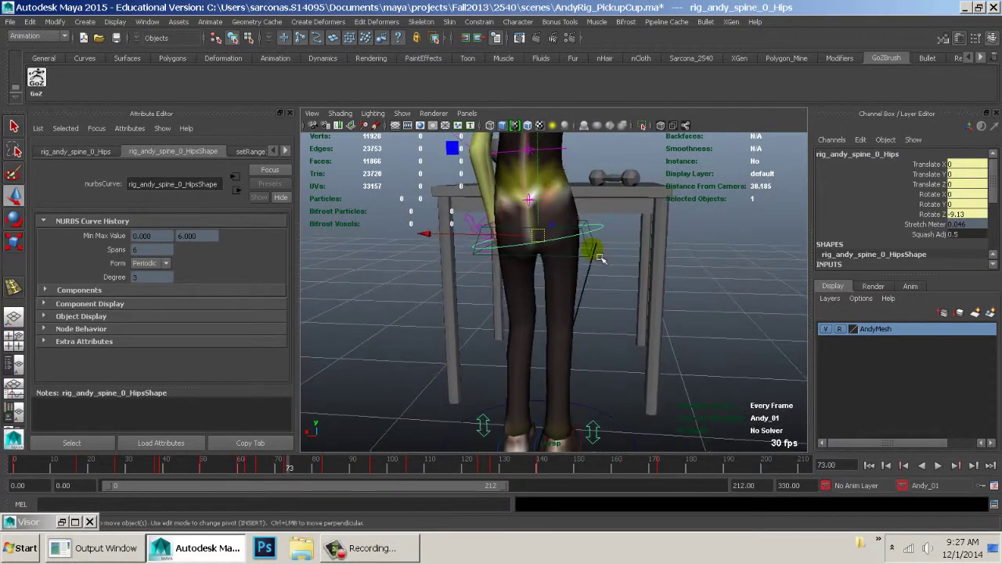
Try tilting the hips control to Rotate Z 7.231 and shifting it sideways to Translate X 0.72 at frame 73.
key("e")
left_click_drag(591, 258, 595, 266, "alt")
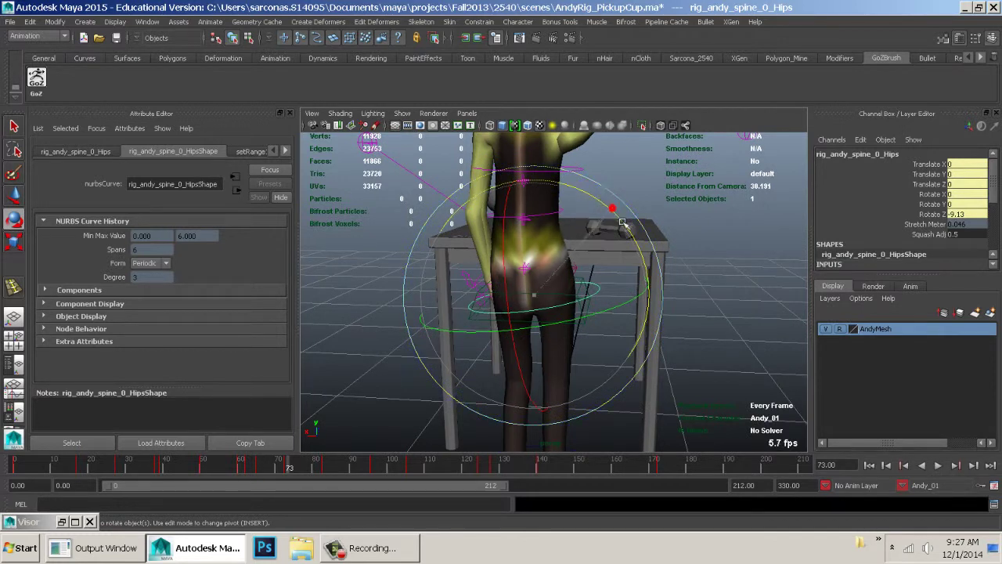
left_click_drag(623, 224, 623, 252)
key("w")
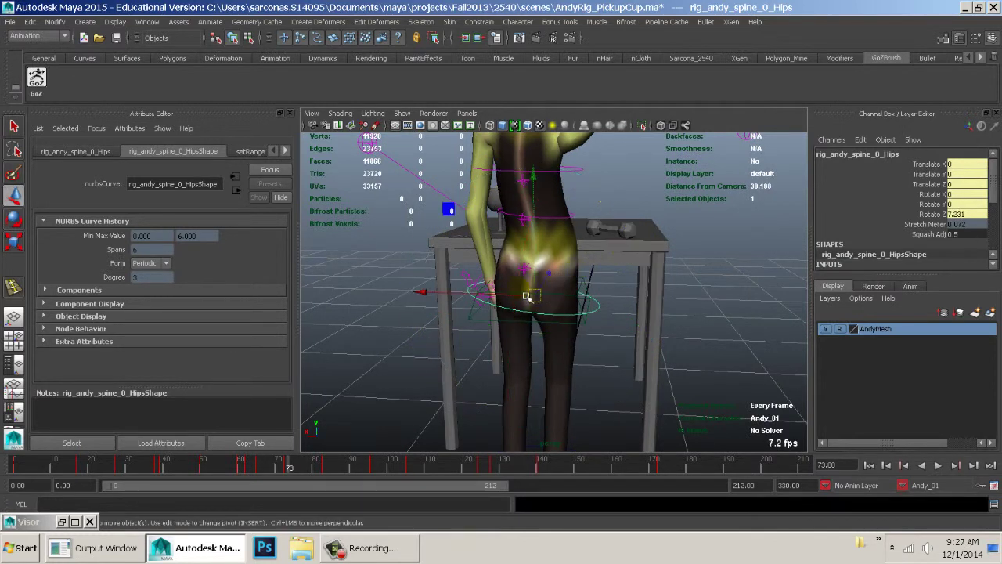
left_click_drag(506, 303, 587, 317)
middle_click_drag(587, 317, 590, 317, "alt")
scroll(591, 316, "down", 4)
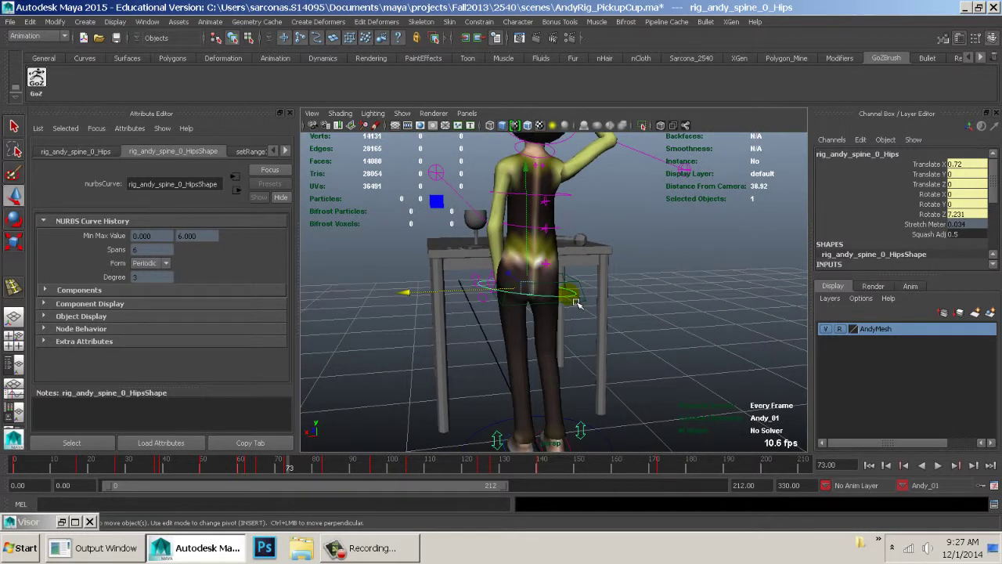
left_click_drag(532, 308, 644, 320, "alt")
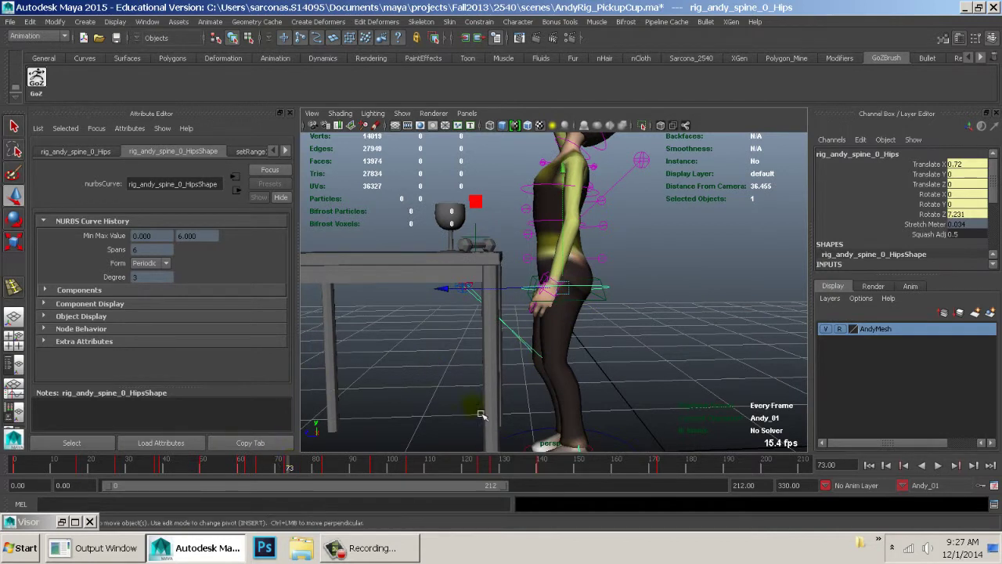
left_click(147, 22)
mouse_move(179, 66)
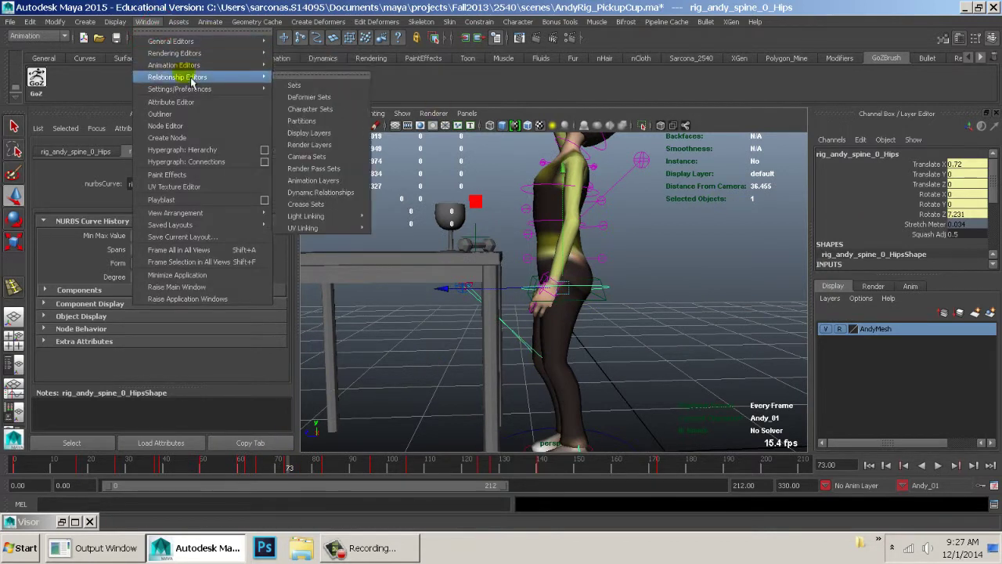
left_click(312, 76)
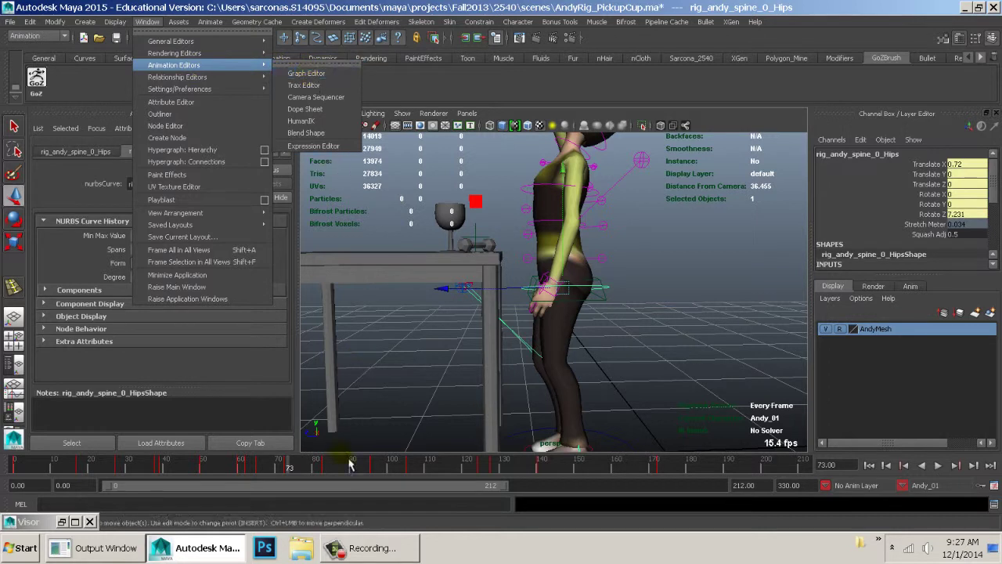
At frame 72, try tilting the hips control to Rotate Z 10.181 and shifting it to Translate X 0.748, Y -0.276, Z 0.064.
left_click(286, 466)
left_click_drag(425, 403, 545, 311, "alt")
key("e")
mouse_move(570, 181)
left_mouse_down()
mouse_move(584, 196)
mouse_move(564, 192)
left_mouse_up()
key("w")
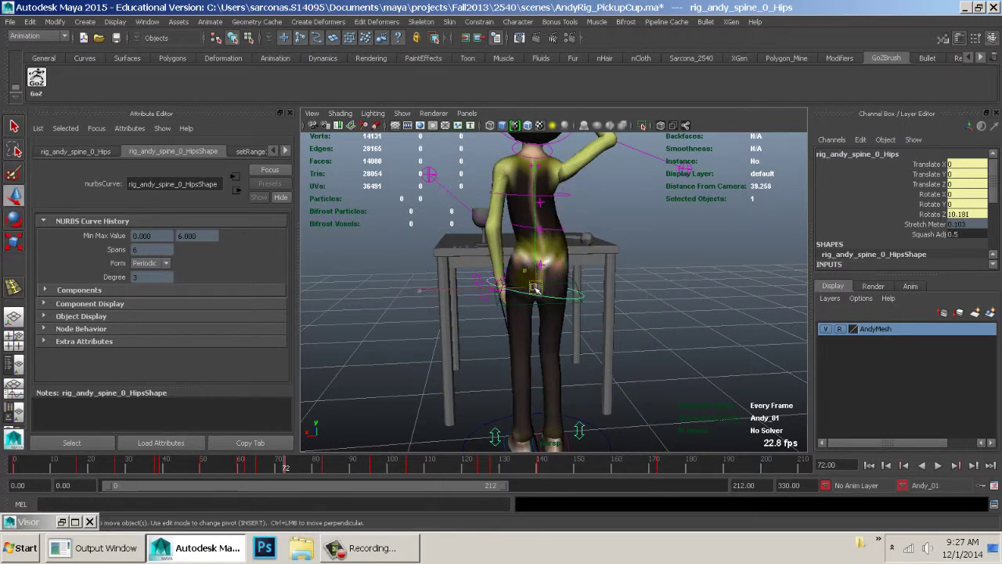
left_click_drag(536, 288, 474, 305)
key("e")
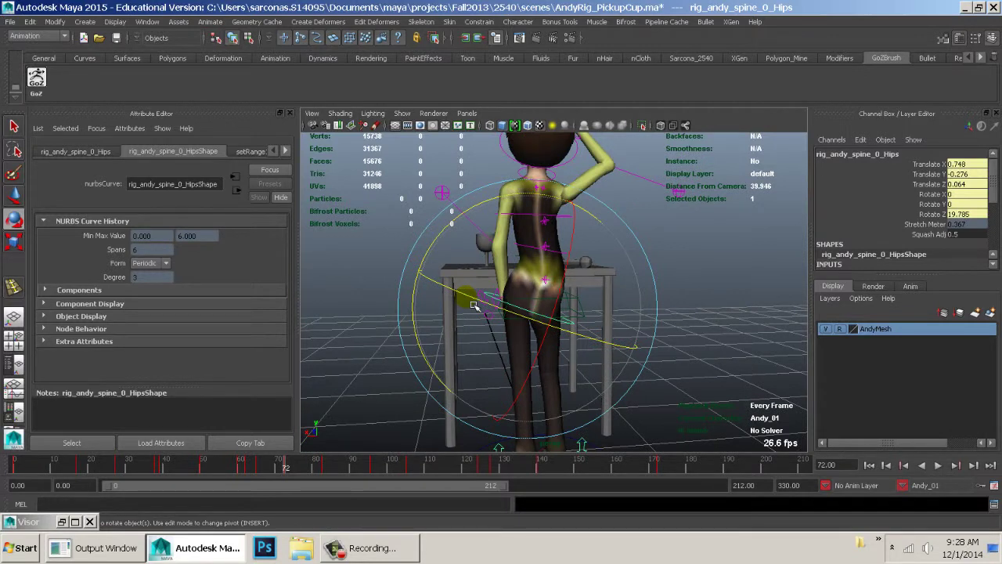
left_click(261, 468)
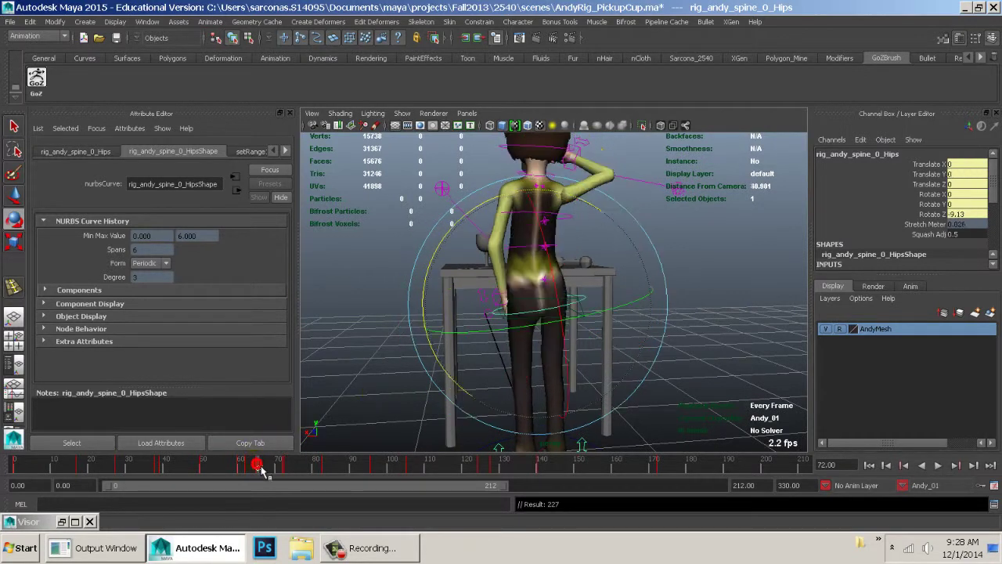
mouse_move(262, 468)
left_mouse_down()
mouse_move(310, 471)
mouse_move(263, 470)
mouse_move(302, 470)
left_mouse_up()
left_click_drag(417, 296, 452, 261)
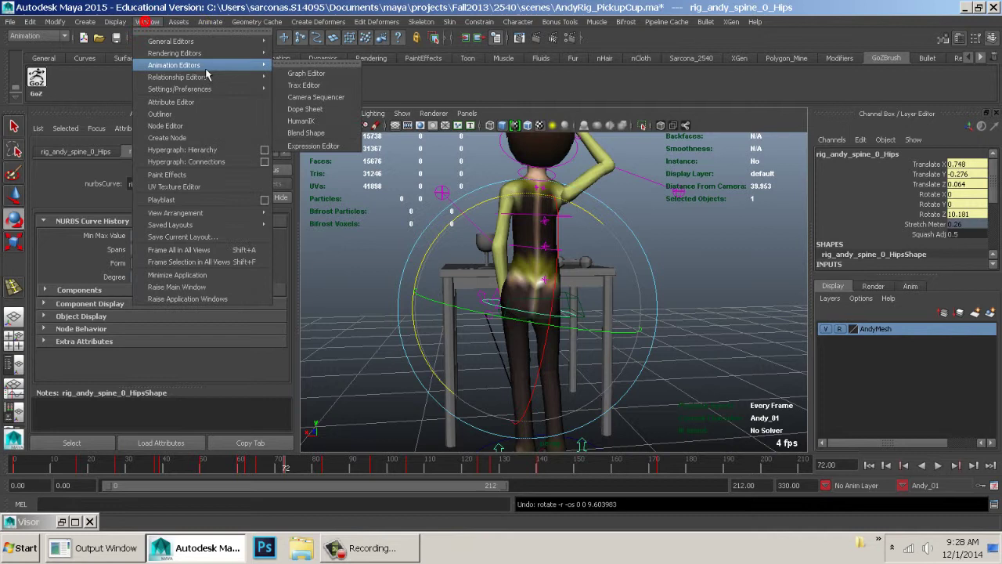
Open the Graph Editor and isolate and frame the Rotate Z curve of the hips control.
left_click(294, 73)
double_click(394, 11)
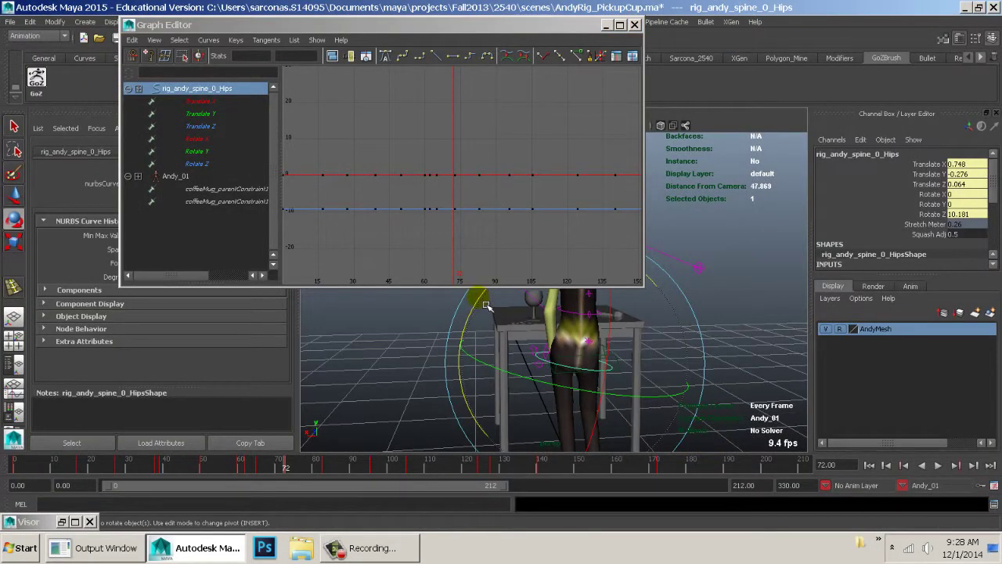
left_click_drag(486, 305, 516, 269)
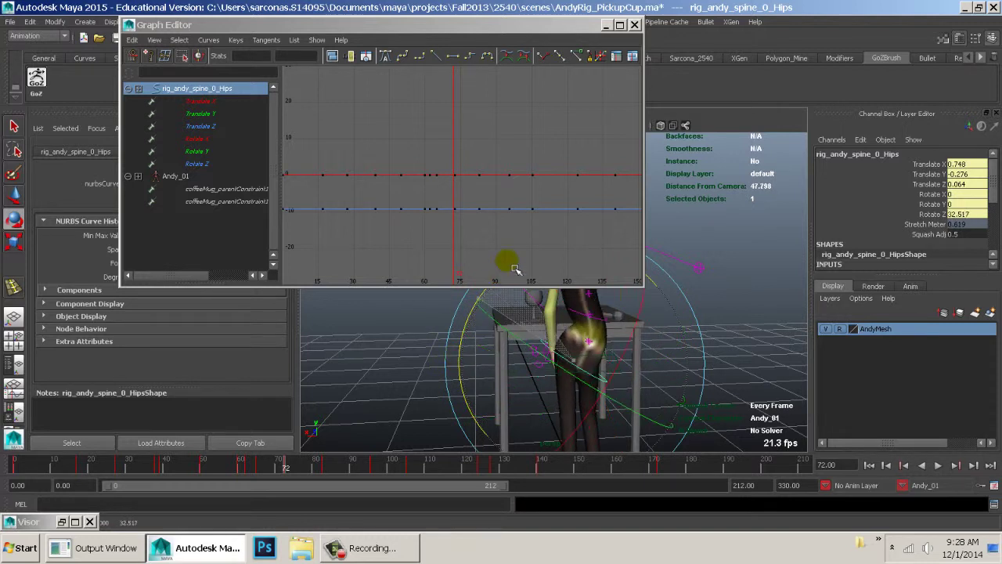
left_click(295, 156)
key("ctrl+z")
left_click(219, 162)
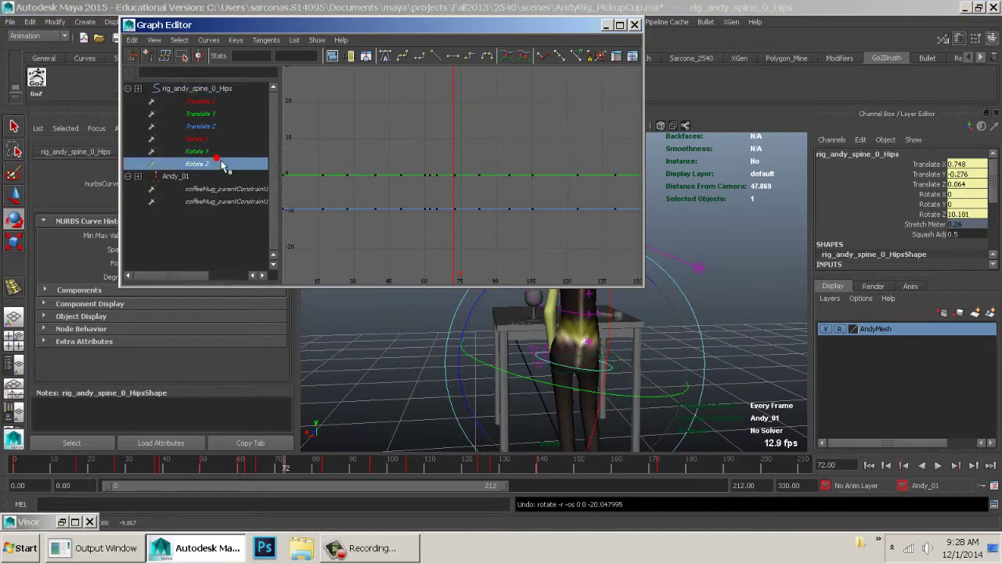
left_click(407, 164)
key("f")
scroll(537, 180, "down", 1)
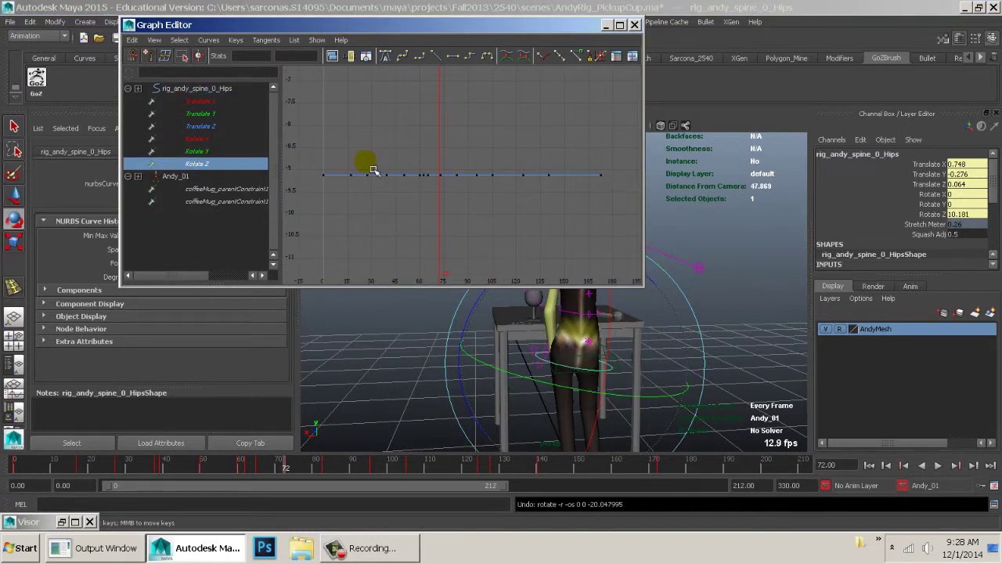
Delete the hips' middle Rotate Z keys around frame 65, keeping the frame 65 key, and set its value to 9.13.
left_click_drag(485, 206, 486, 205)
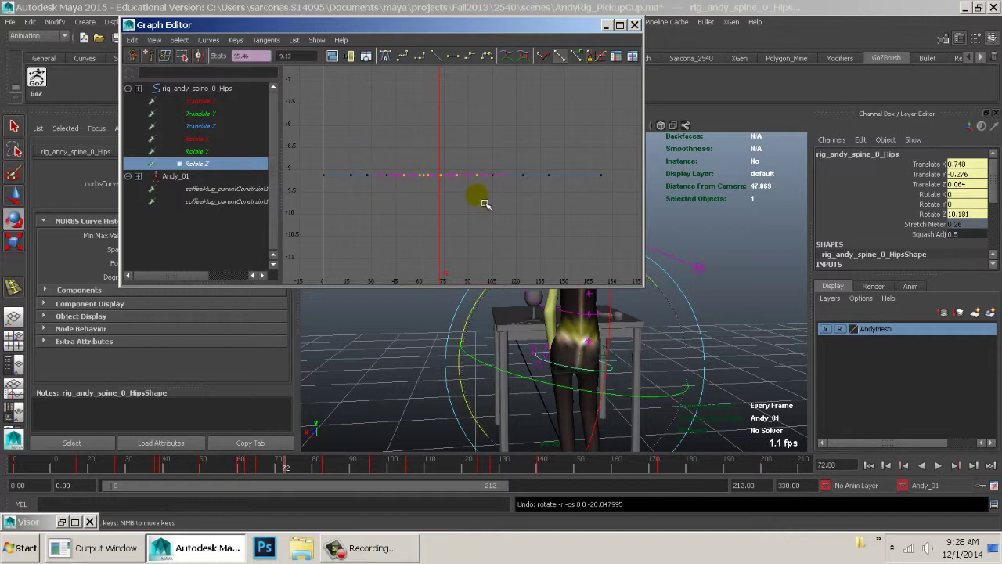
left_click(428, 192)
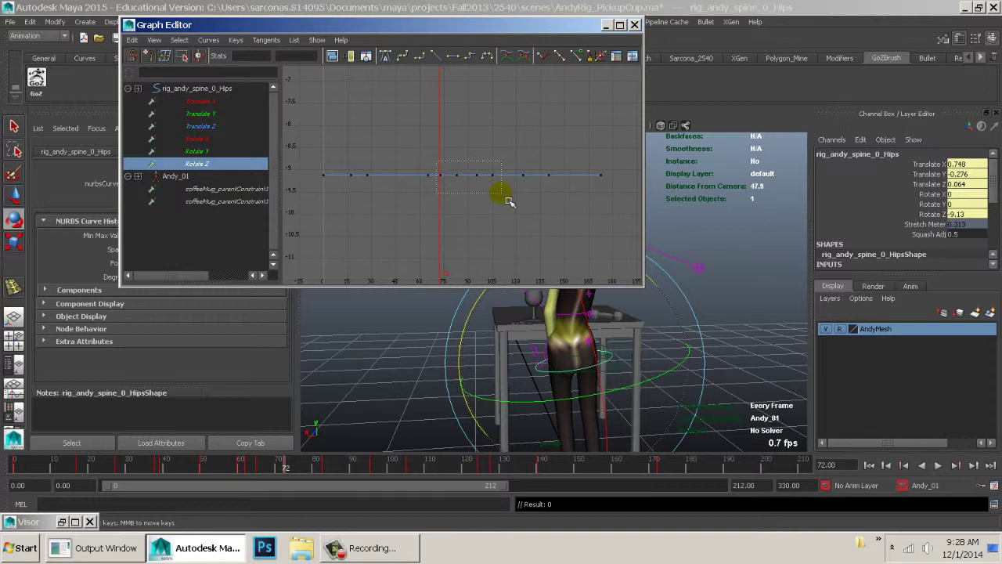
left_click_drag(423, 162, 439, 208)
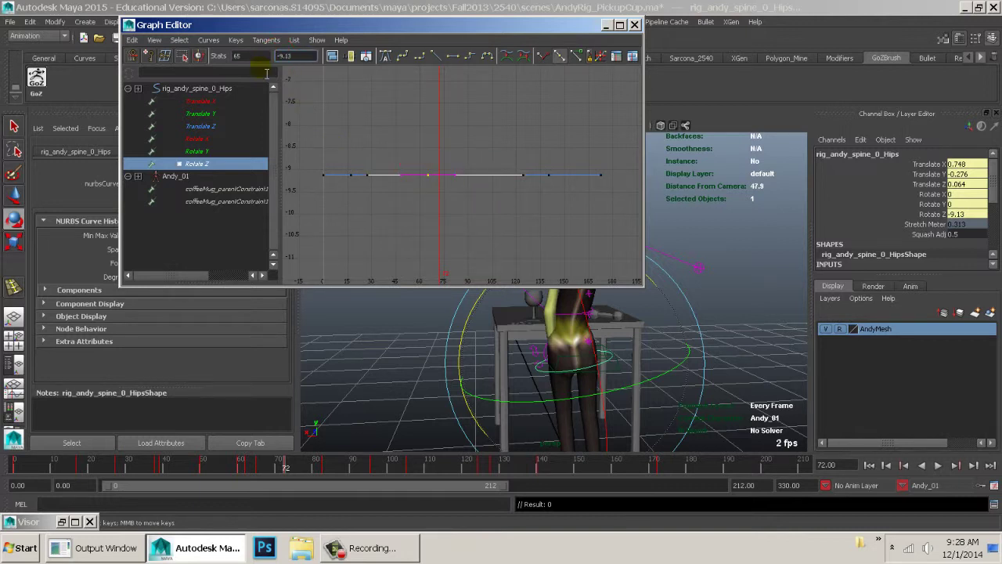
key("Return")
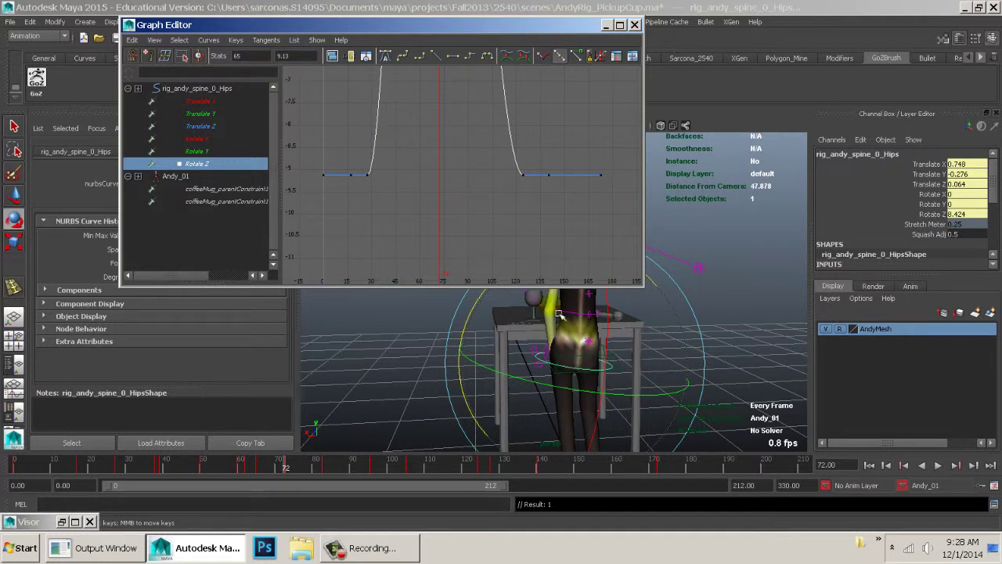
Play the animation from the start and examine the hip movement from the side and front, stopping at frame 136.
left_click_drag(683, 384, 609, 369, "alt")
middle_click_drag(608, 368, 578, 334, "alt")
left_click_drag(578, 335, 739, 347, "alt")
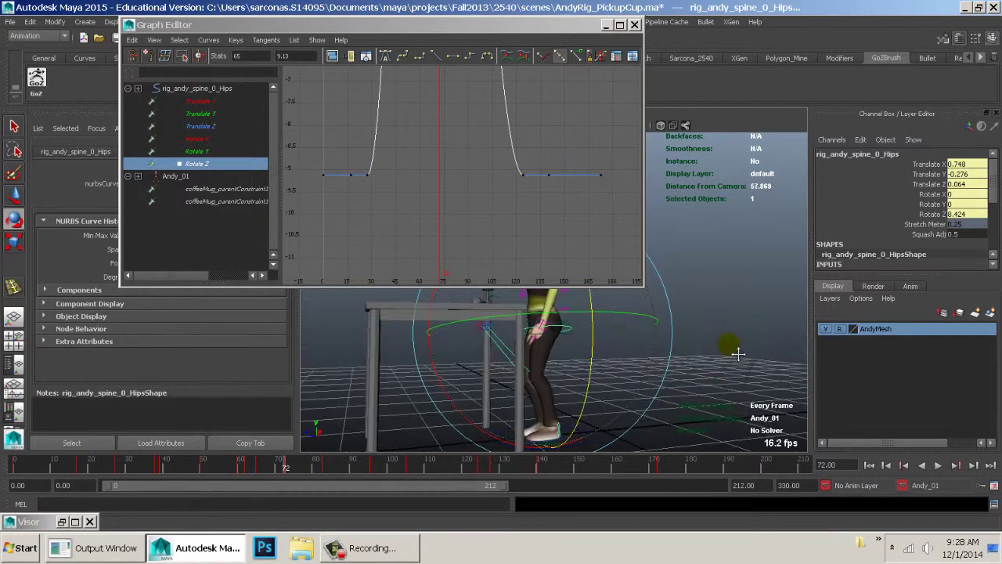
left_click_drag(285, 466, 98, 462)
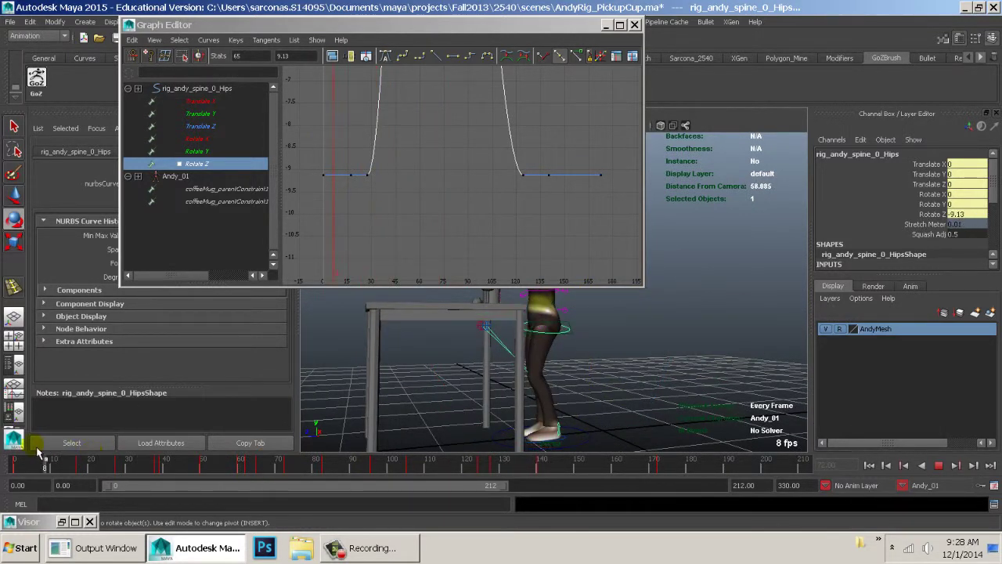
left_click_drag(36, 449, 36, 454)
left_click_drag(372, 350, 606, 422, "alt")
key("alt+v")
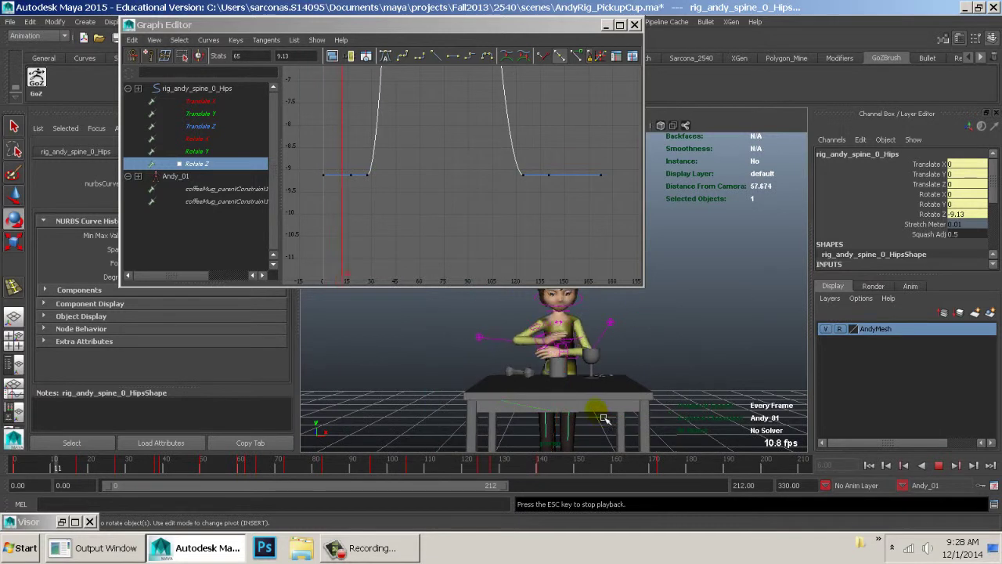
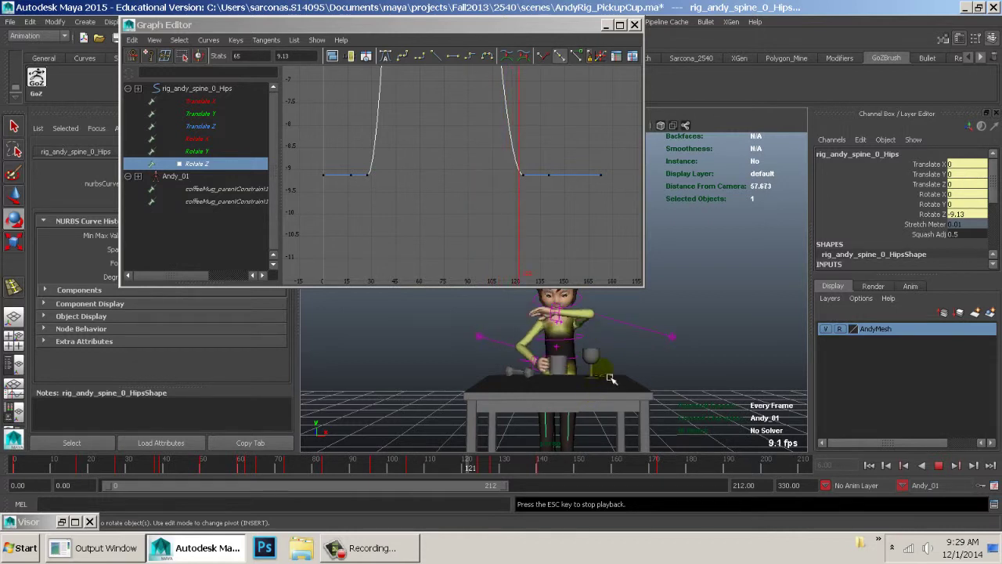
left_click(610, 233)
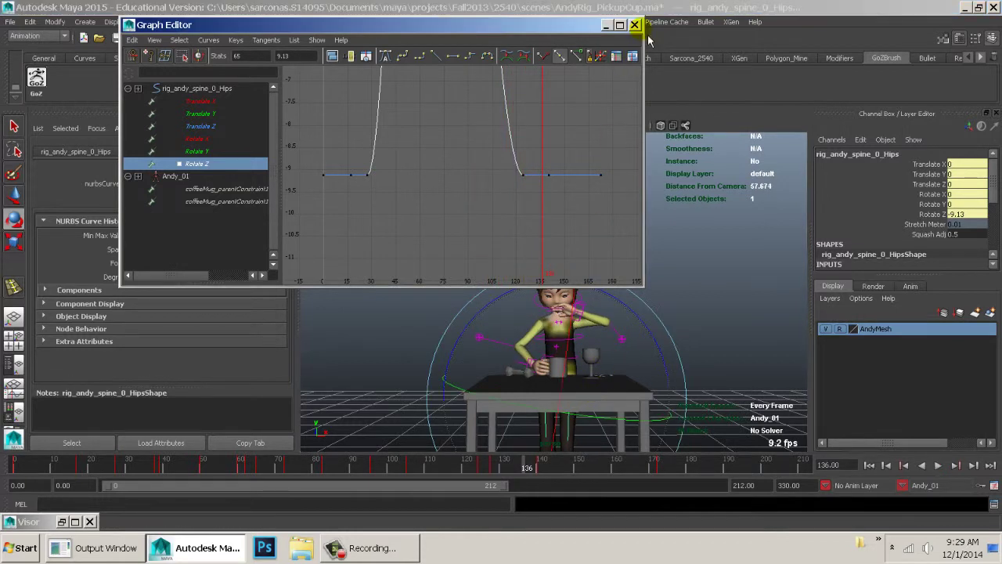
Select the andy_world control at the character's feet and turn on Face Sliders, On Face Cntrls and Body Cntrls.
left_click_drag(694, 315, 574, 300, "alt")
right_click_drag(572, 293, 666, 313, "alt")
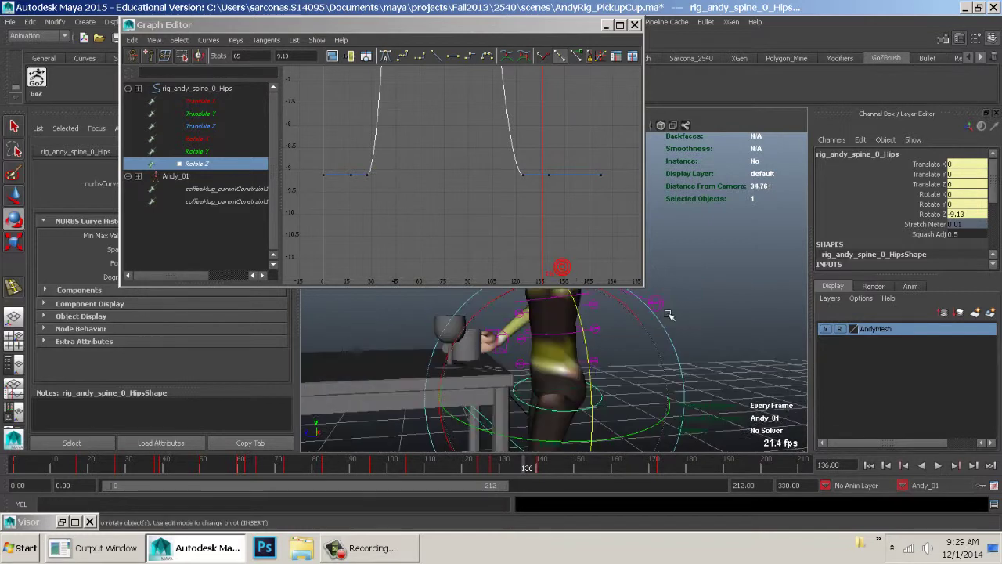
middle_click_drag(666, 313, 587, 387, "alt")
left_click_drag(586, 387, 718, 295, "alt")
left_click(668, 366)
left_click(591, 401)
scroll(969, 235, "down", 3)
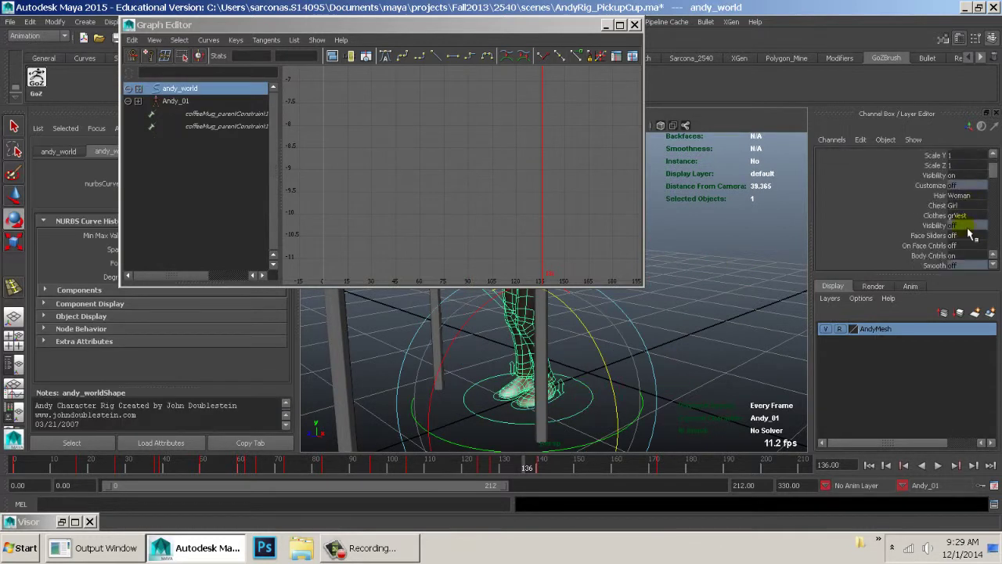
left_click_drag(961, 244, 952, 255)
type("1")
key("Return")
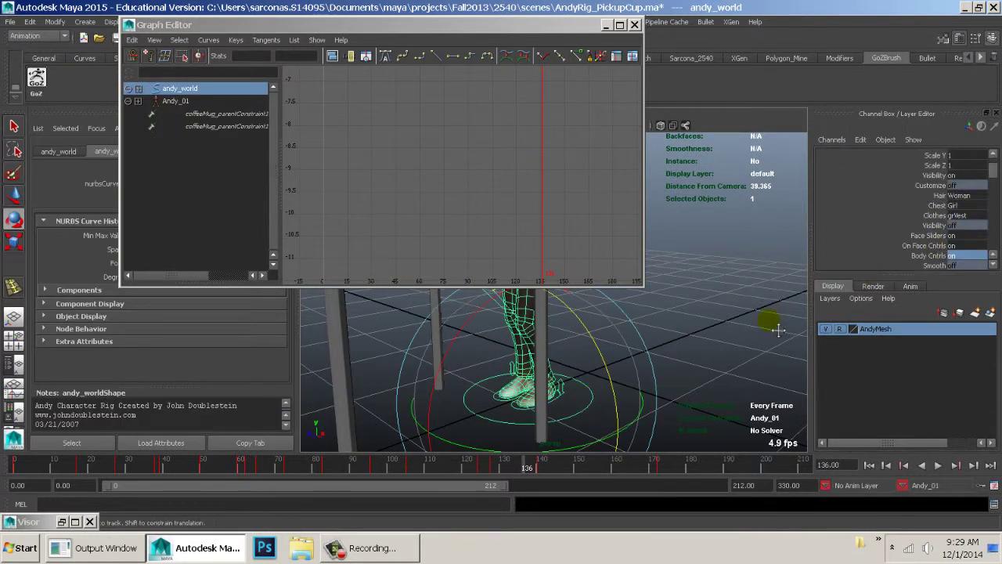
Close the Graph Editor and make Head the current character set for keying the face.
middle_click_drag(779, 331, 763, 440, "alt")
left_click_drag(764, 441, 703, 368, "alt")
middle_click_drag(703, 368, 680, 439, "alt")
right_click_drag(680, 438, 696, 380, "alt")
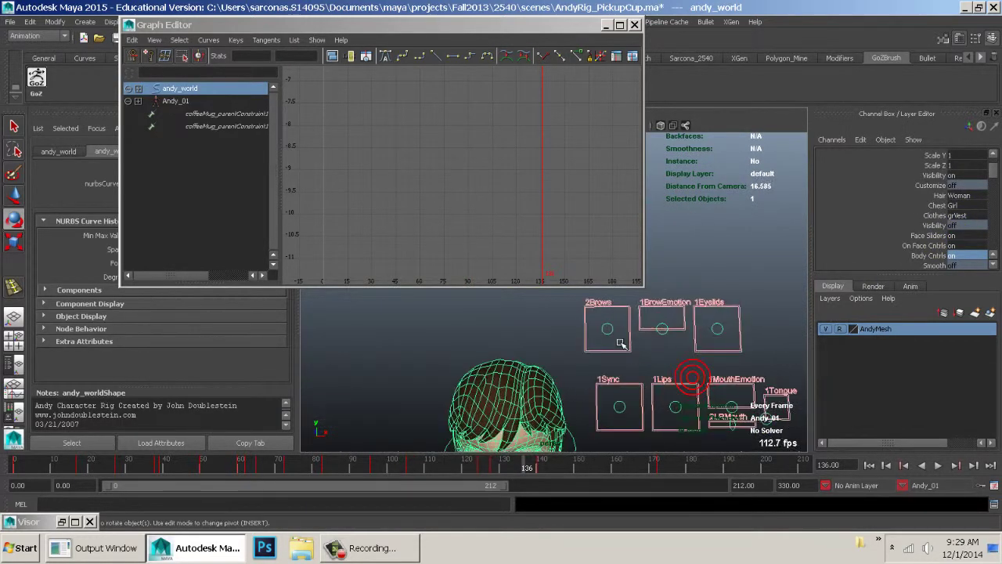
middle_click_drag(683, 402, 684, 324, "alt")
right_click_drag(685, 323, 666, 262, "alt")
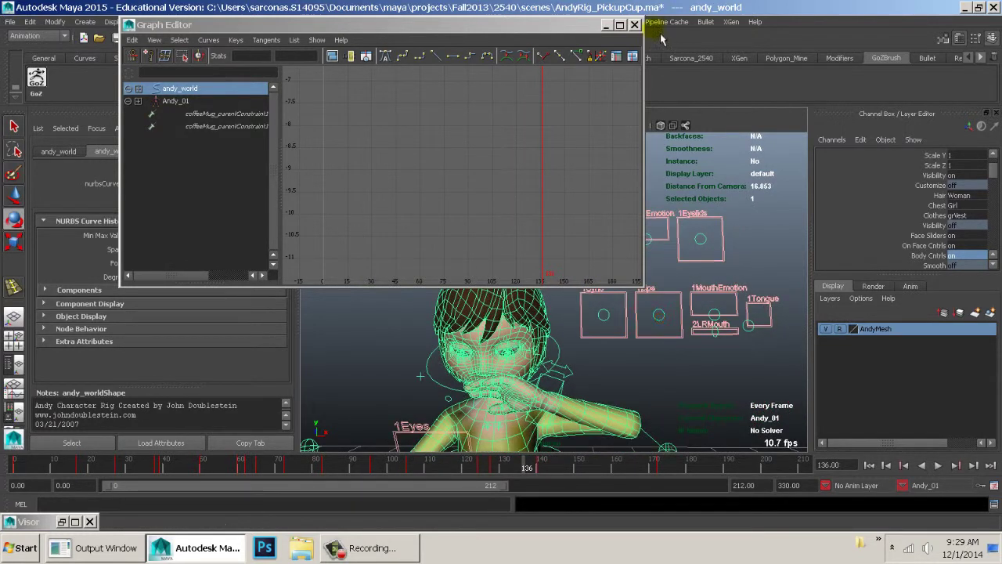
left_click(619, 25)
left_click_drag(661, 26, 654, 49)
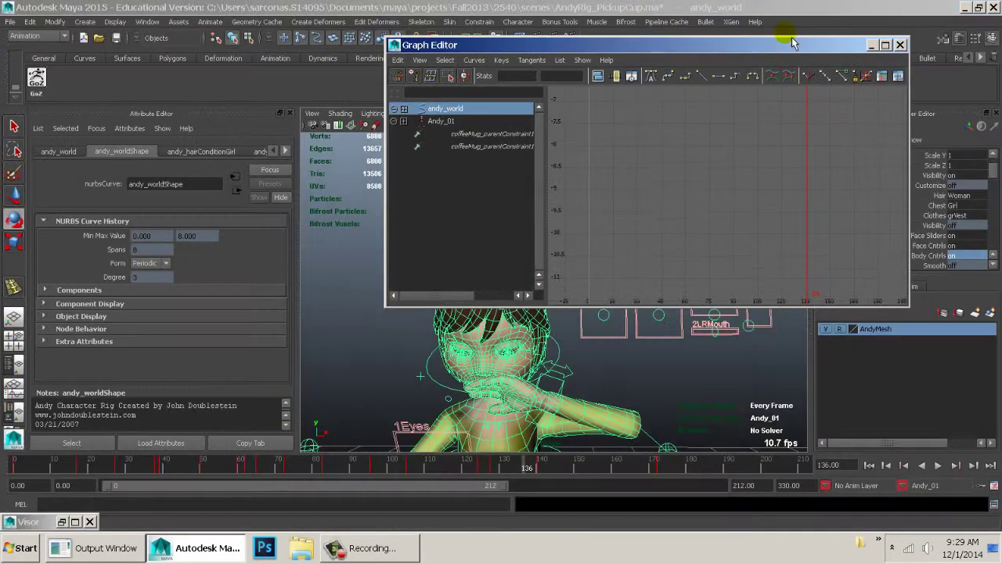
left_click(901, 45)
left_click(901, 485)
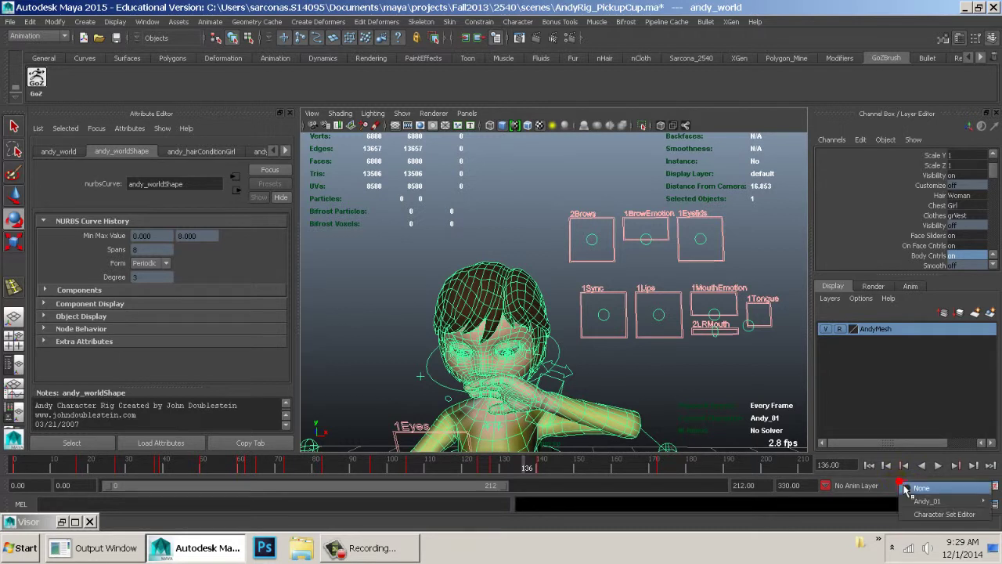
left_click(865, 548)
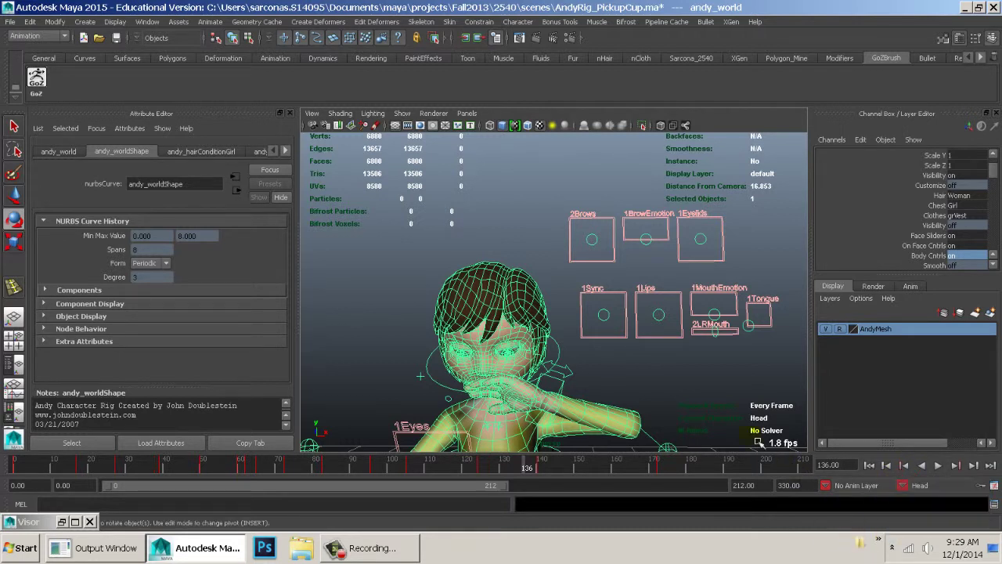
Inspect the Translate X and Y channels of the 2Brows and 1BrowEmotion sliders and scrub the face animation to frame 39.
left_click_drag(725, 423, 676, 395, "alt")
scroll(898, 221, "up", 2)
scroll(899, 221, "down", 2)
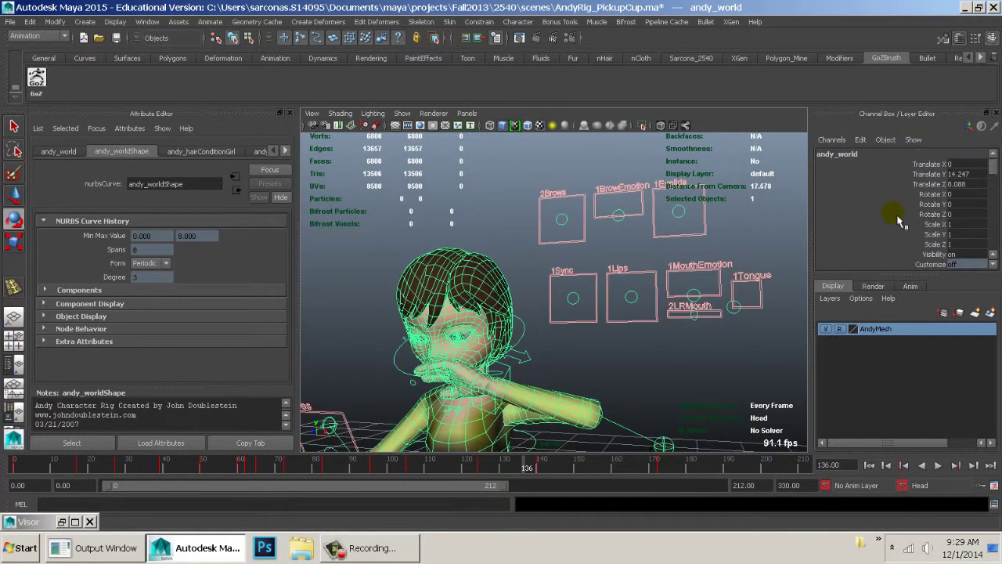
scroll(897, 218, "down", 3)
left_click(593, 238)
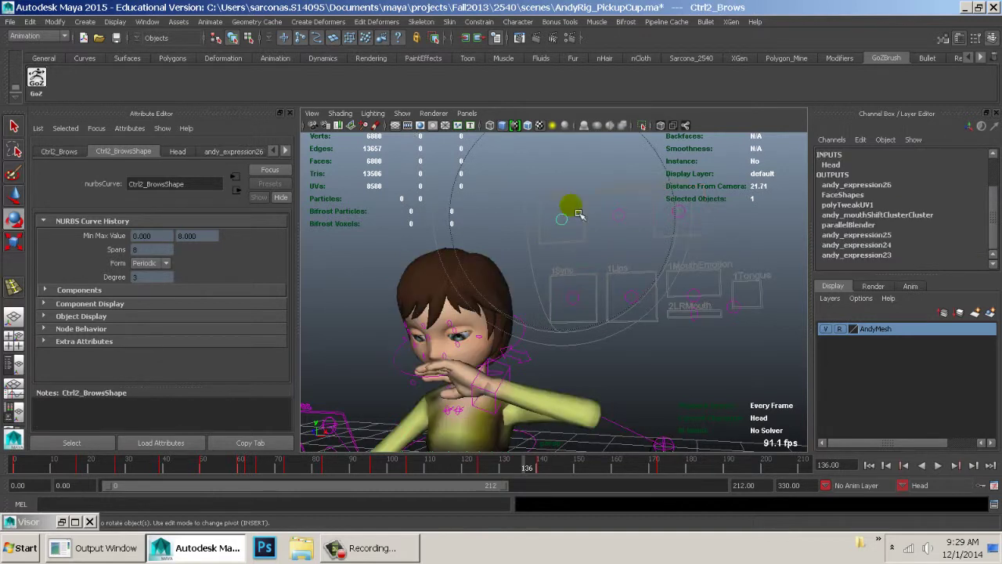
left_click_drag(927, 167, 926, 179)
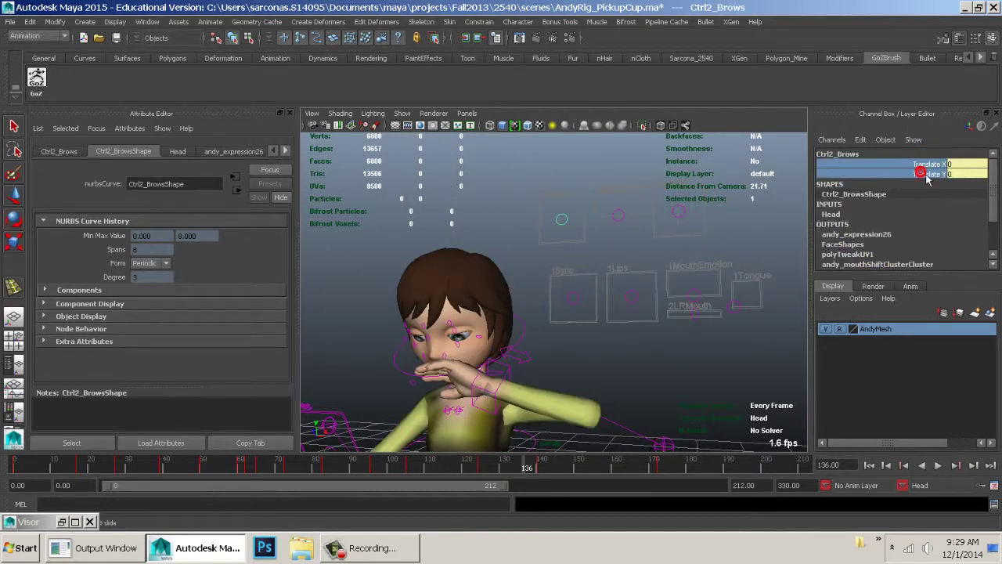
left_click(620, 210)
right_click_drag(644, 290, 708, 312, "alt")
middle_click_drag(644, 292, 693, 265, "alt")
left_click_drag(61, 465, 21, 474)
left_click_drag(88, 468, 156, 474)
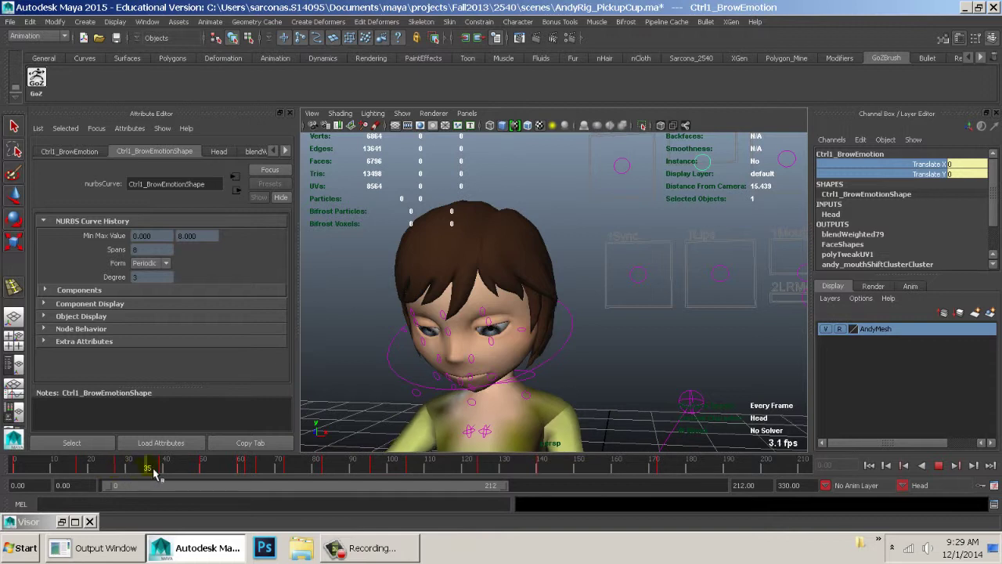
Select the 1Eyelids slider control among the face sliders beside the head.
left_click_drag(653, 319, 654, 298, "alt")
middle_click_drag(763, 221, 615, 294, "alt")
left_click_drag(596, 257, 595, 259)
middle_click_drag(601, 264, 552, 312, "alt")
right_click_drag(559, 307, 565, 337, "alt")
middle_click_drag(546, 335, 588, 292, "alt")
scroll(598, 303, "down", 6)
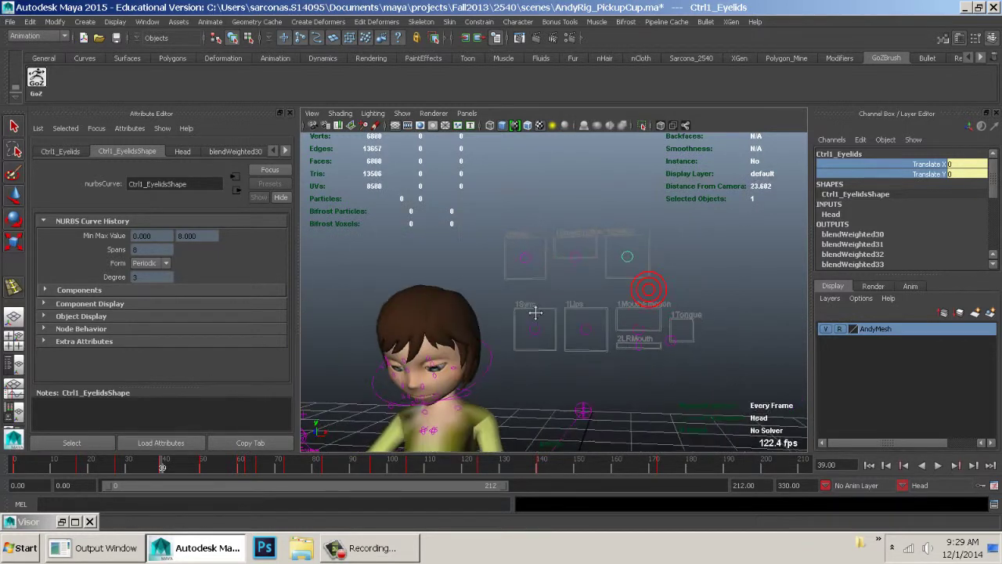
middle_click_drag(633, 243, 590, 347, "alt")
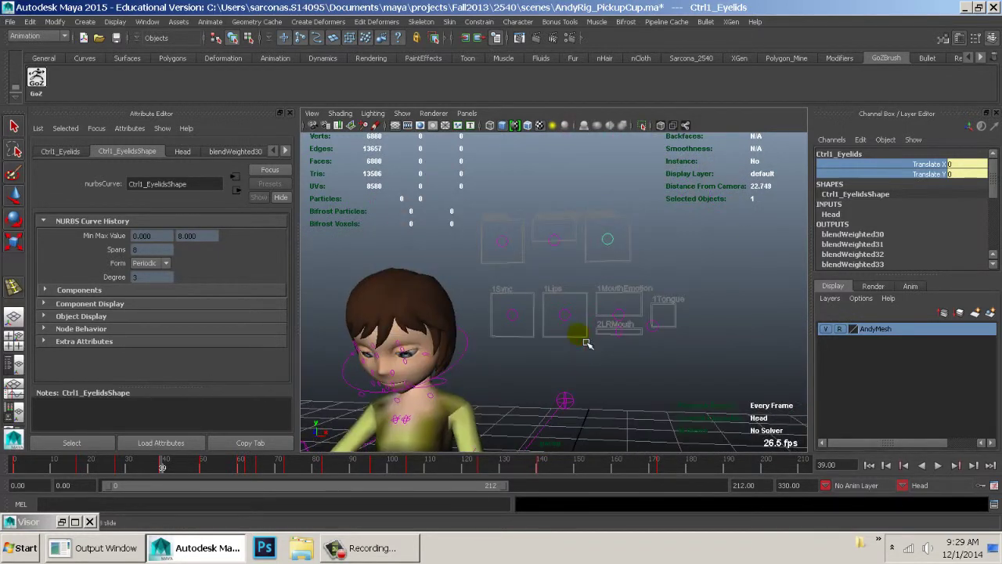
Key the 1Eyelids slider's Translate X and Y at 0 on frames 5 and 10 for the open eyes.
key("w")
left_click_drag(55, 468, 6, 466)
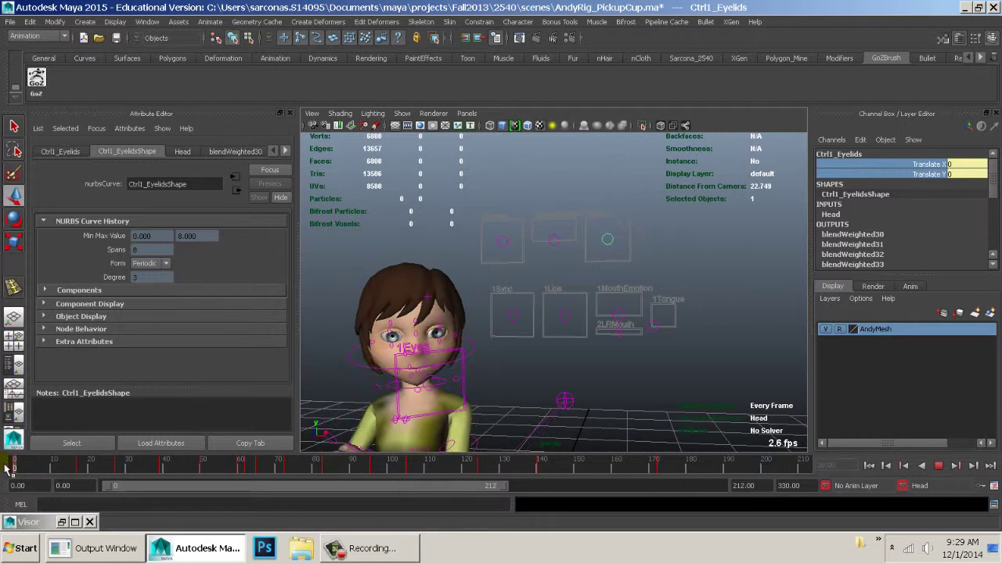
key("alt+v")
key("w")
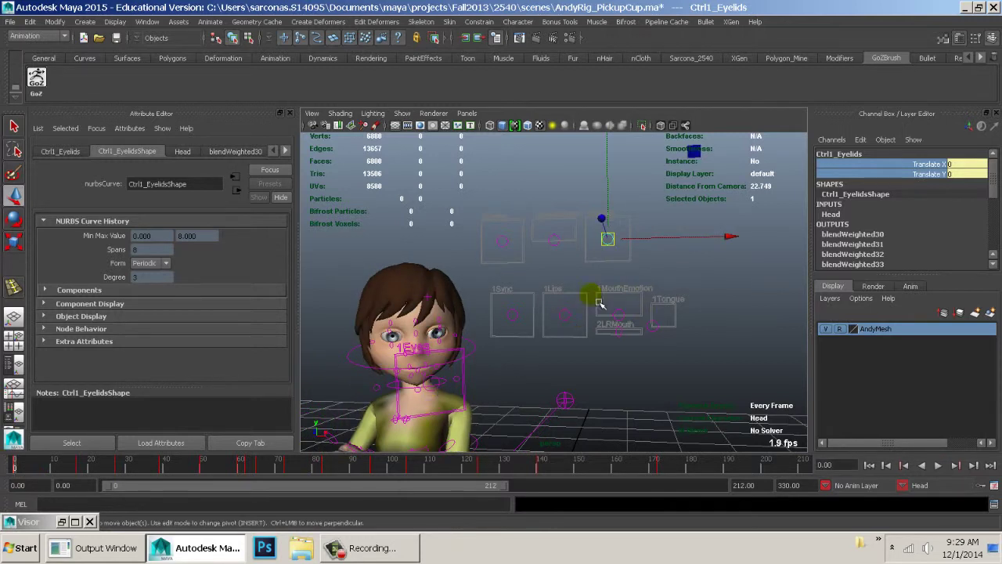
left_click(33, 468)
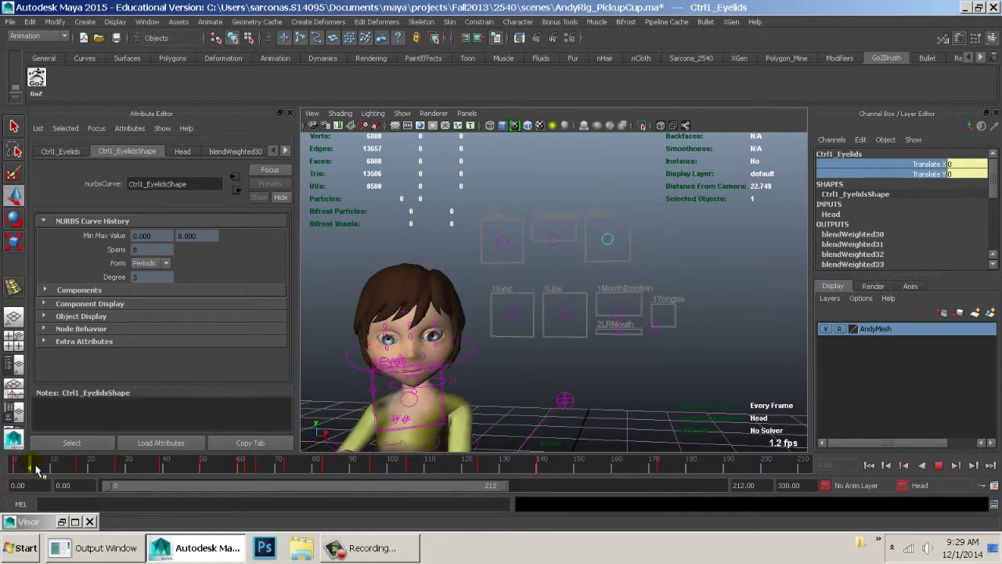
right_click(929, 179)
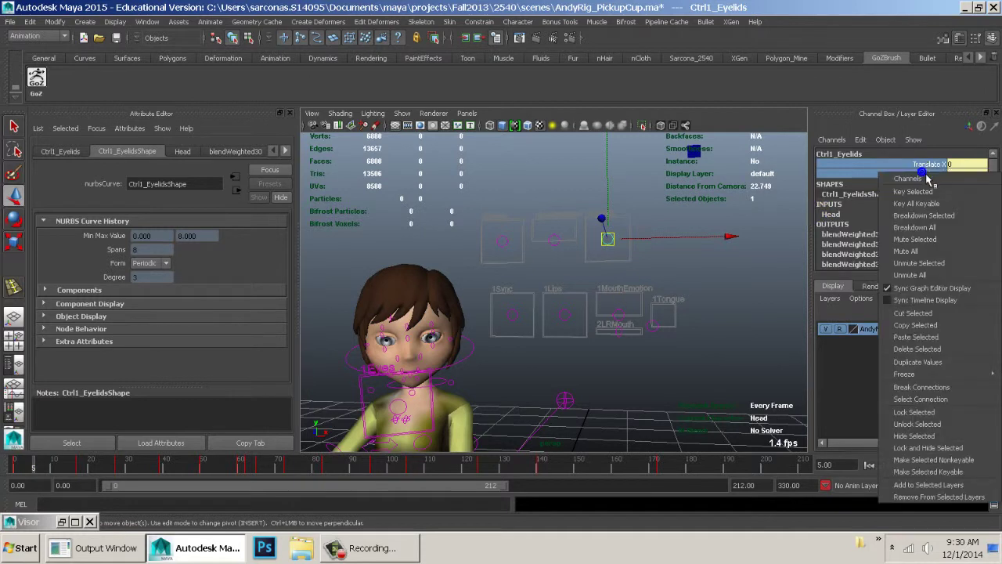
left_click(932, 186)
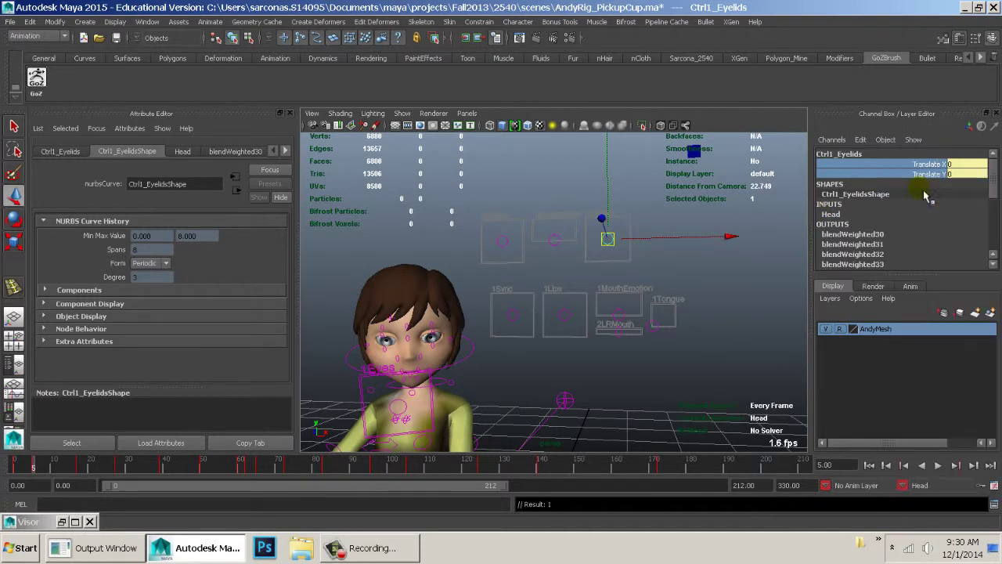
left_click(53, 468)
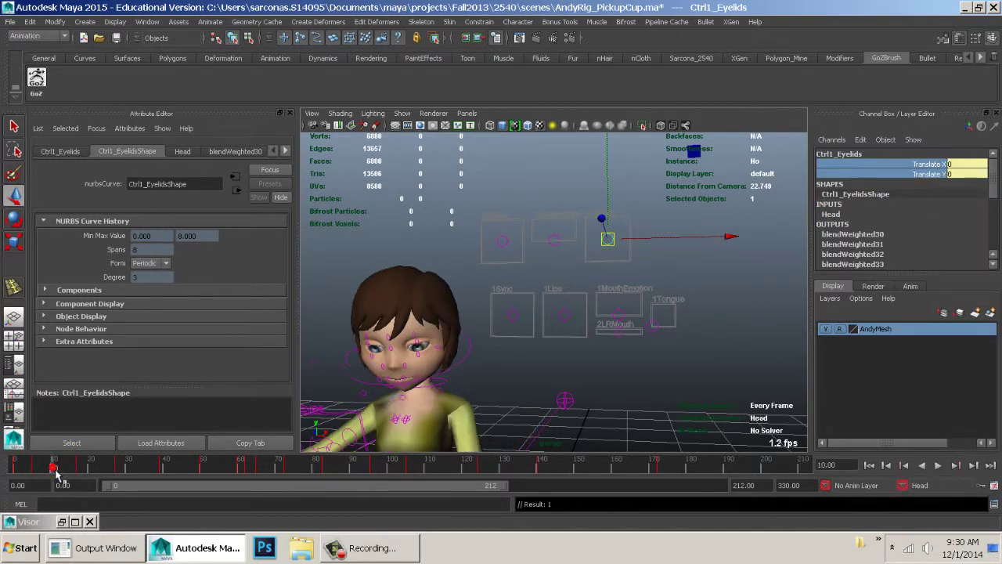
right_click(940, 175)
left_click(939, 184)
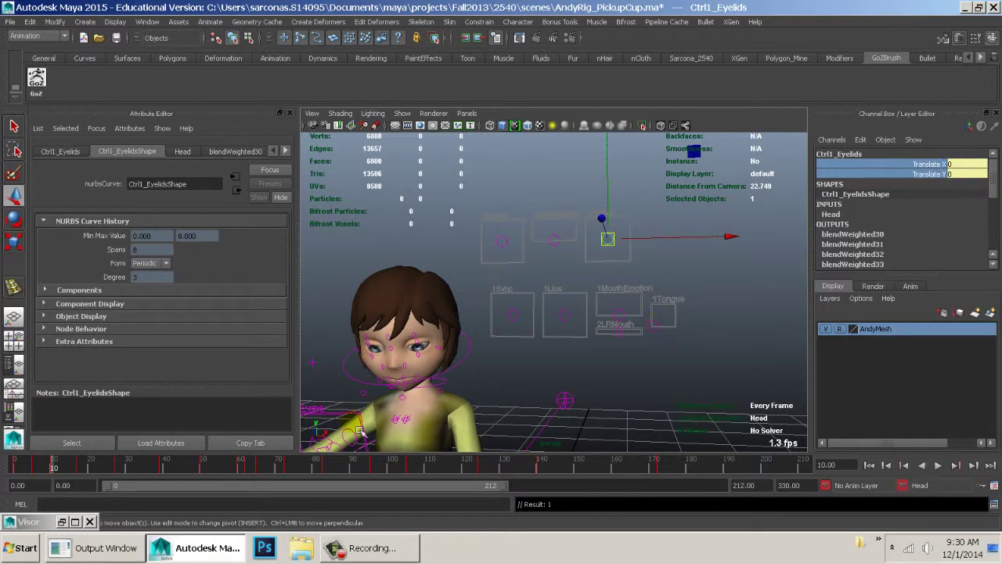
Lower the 1Eyelids slider at frame 7 to close the eyes, key it, and play the blink from the start.
left_click(44, 467)
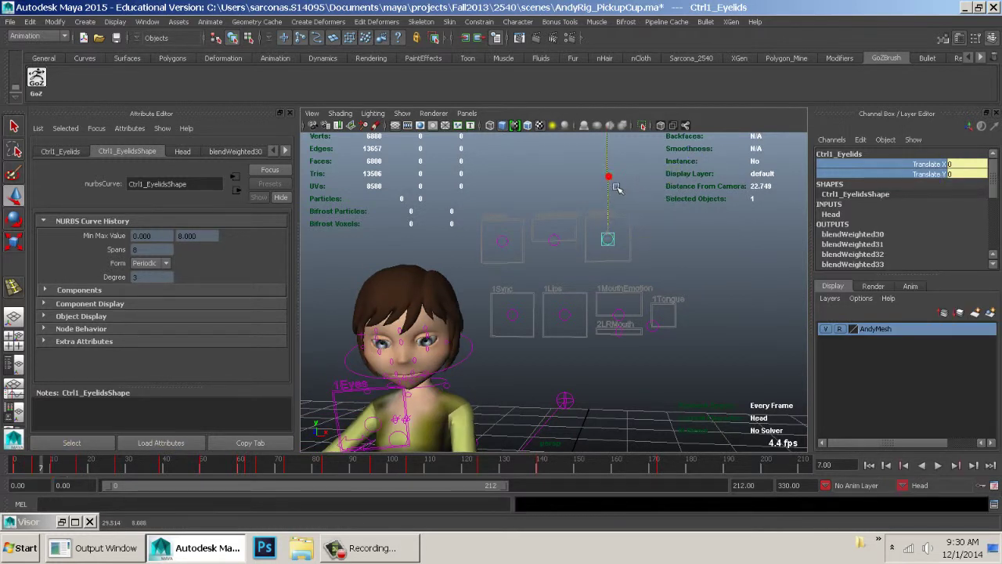
left_click_drag(608, 184, 608, 258)
right_click(886, 168)
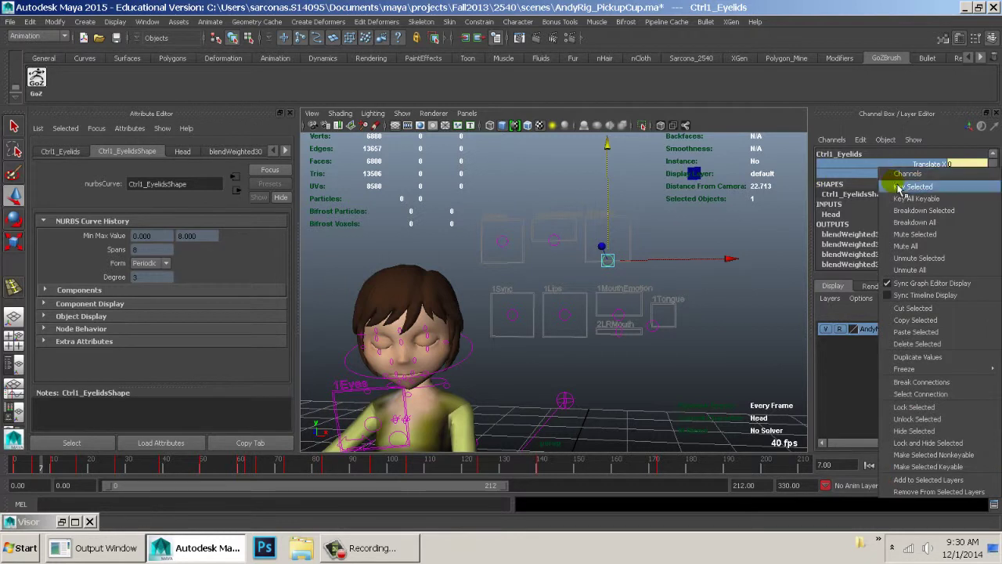
left_click(889, 180)
left_click(869, 465)
key("alt+v")
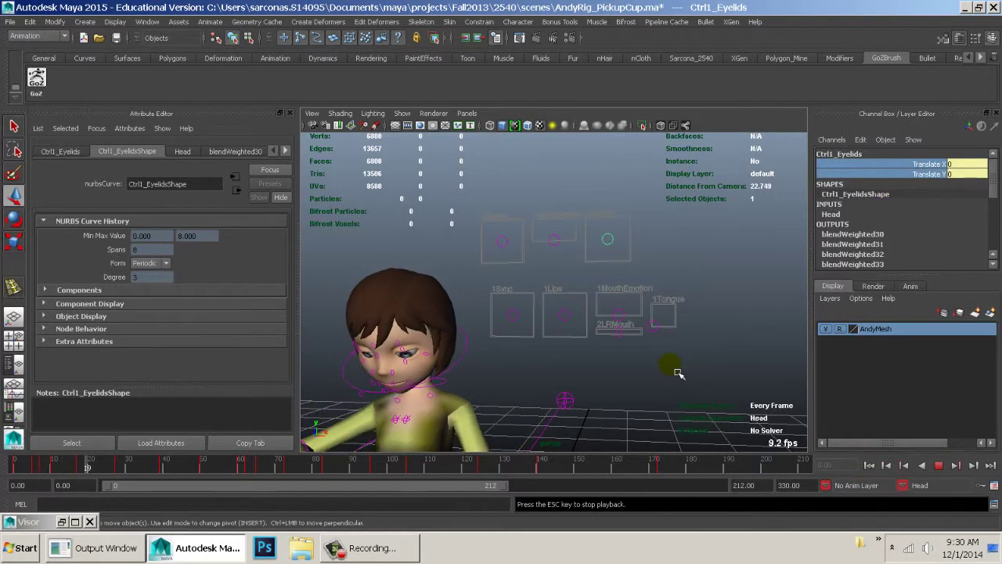
key("Escape")
Copy the blink keys around frames 3 to 12, paste them at frame 150, and play back the second blink.
left_click_drag(28, 470, 53, 471, "shift")
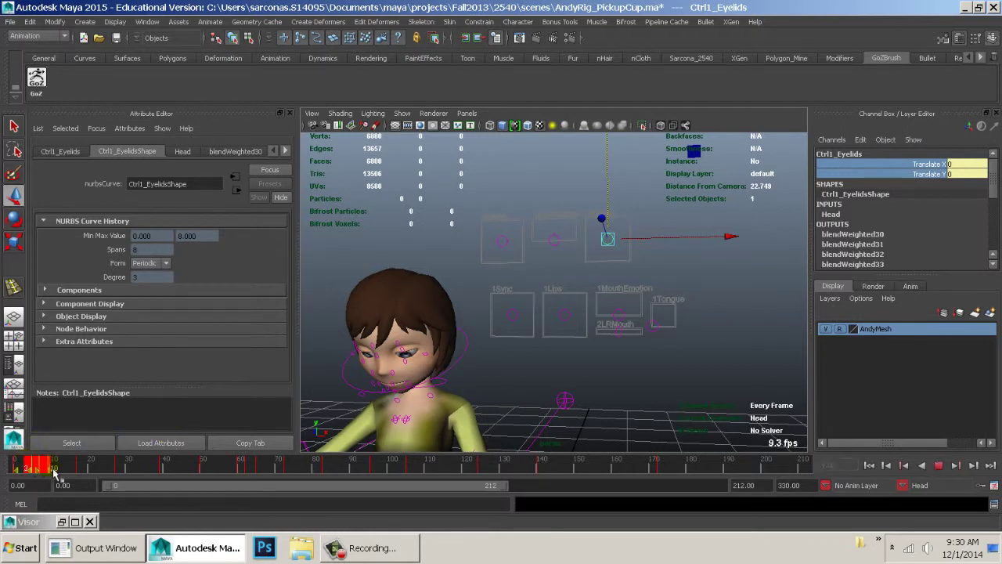
right_click(64, 470)
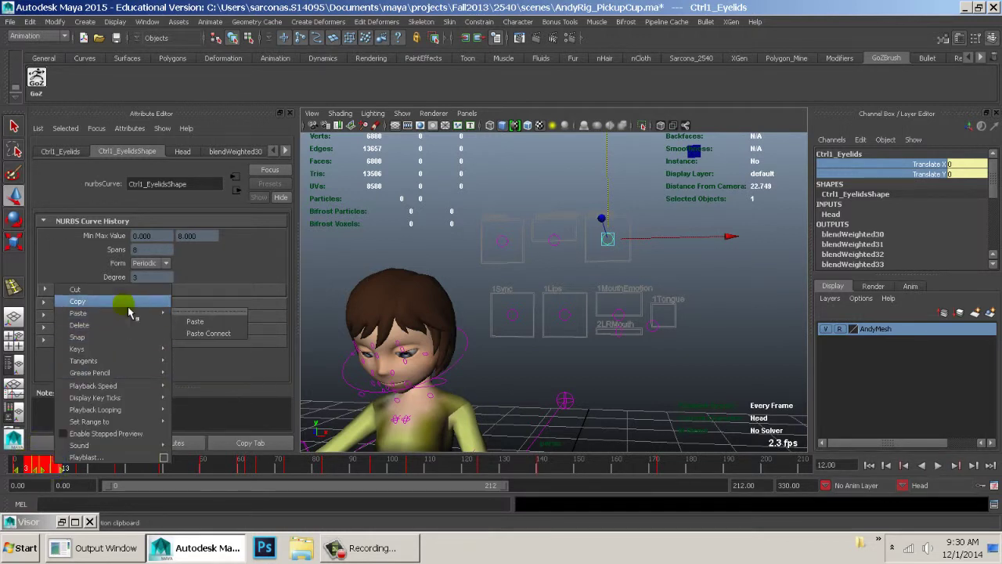
left_click(133, 310)
mouse_move(208, 465)
left_mouse_down()
mouse_move(197, 468)
mouse_move(577, 473)
left_mouse_up()
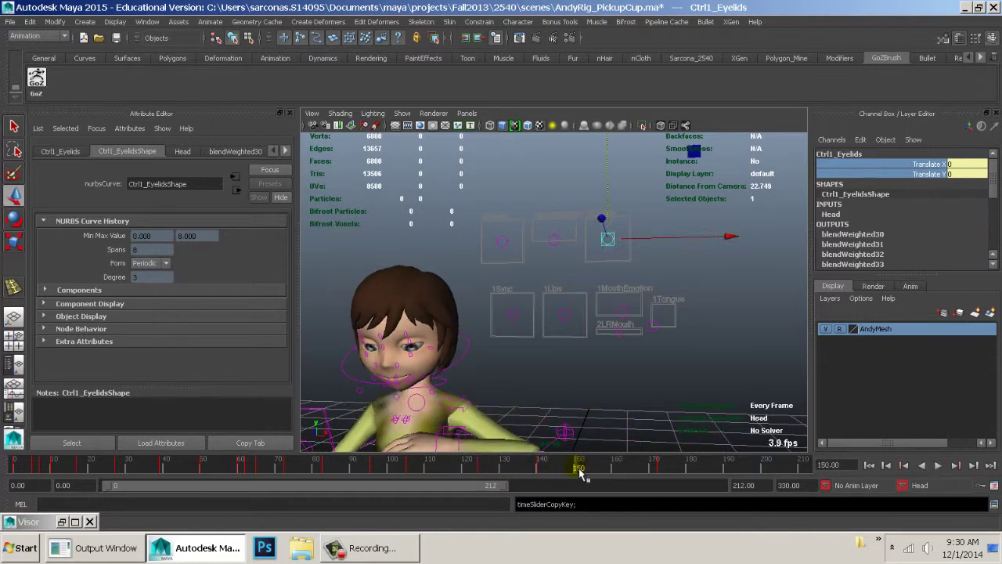
right_click(577, 470)
left_click(676, 316)
left_click(705, 319)
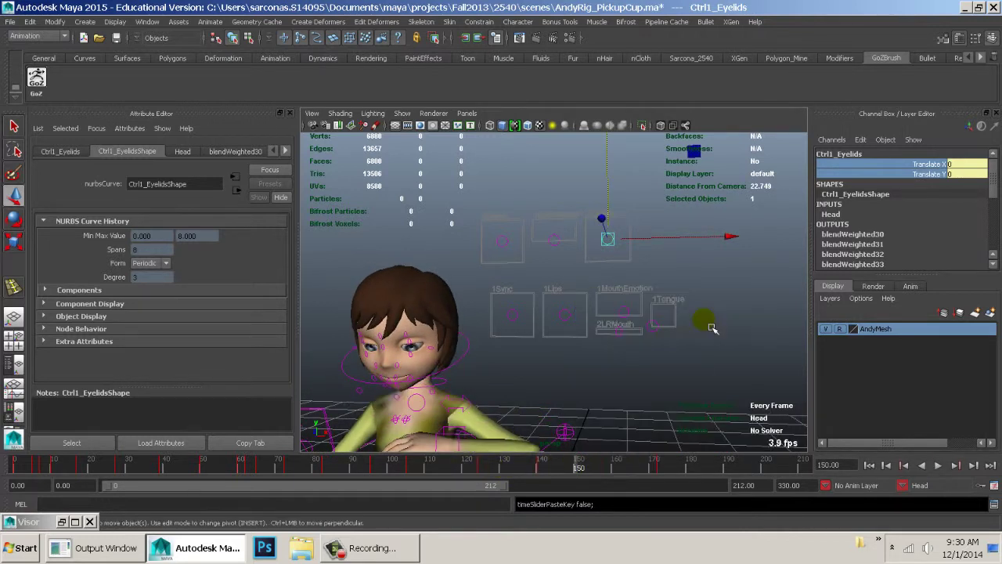
key("alt+v")
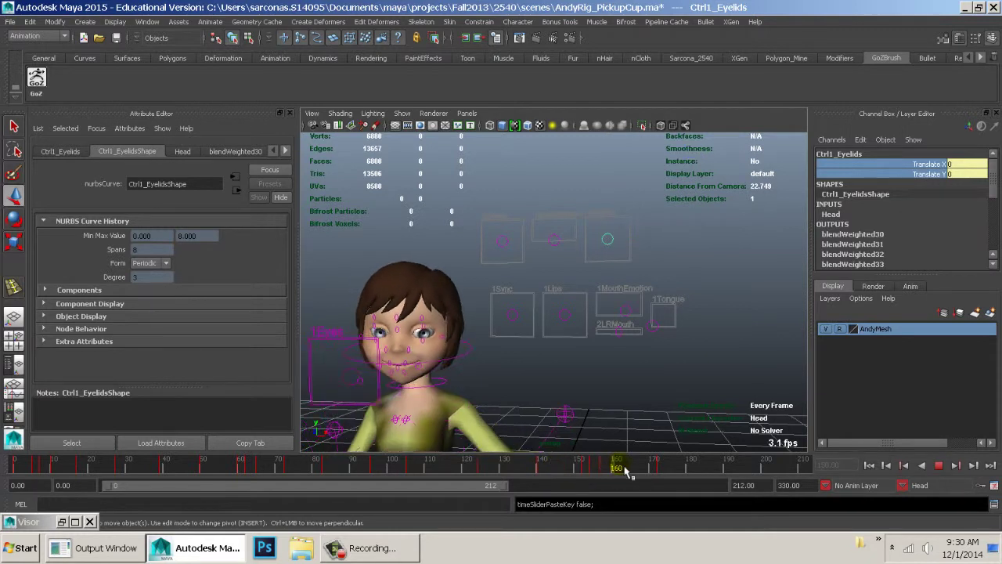
Try reshaping the mouth at frame 178 with the left and right corner controls and the right upper lip control.
left_click_drag(651, 465, 684, 466)
middle_click_drag(580, 350, 626, 318, "alt")
right_click_drag(627, 318, 711, 368, "alt")
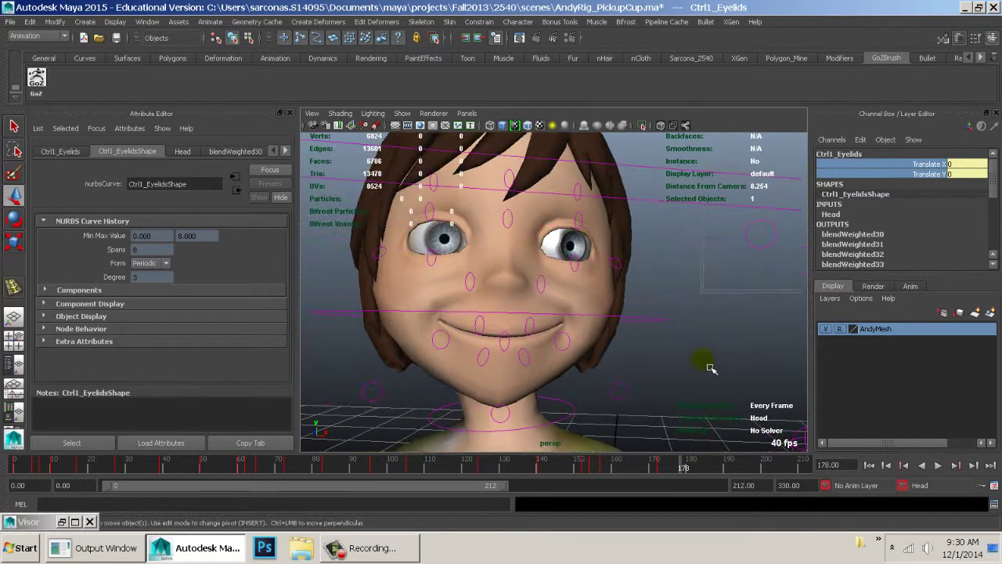
left_click(578, 347)
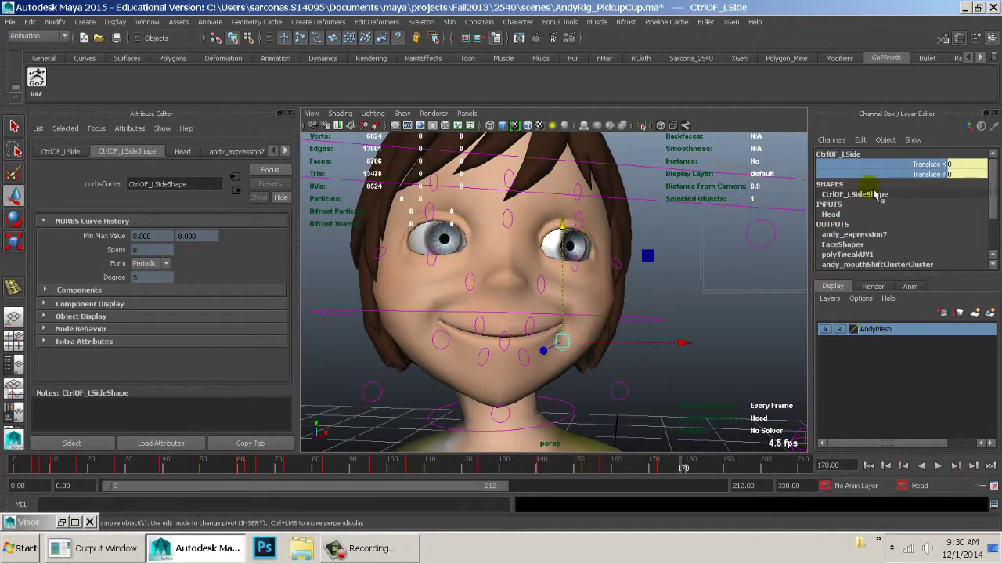
left_click_drag(573, 337, 488, 388)
left_click(436, 344)
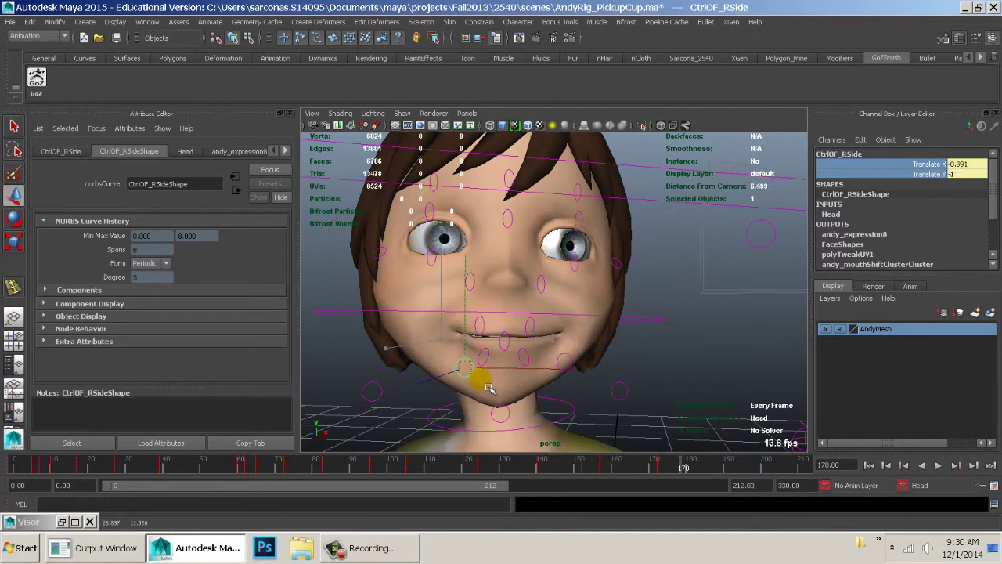
left_click(479, 329)
left_click_drag(477, 320, 487, 295)
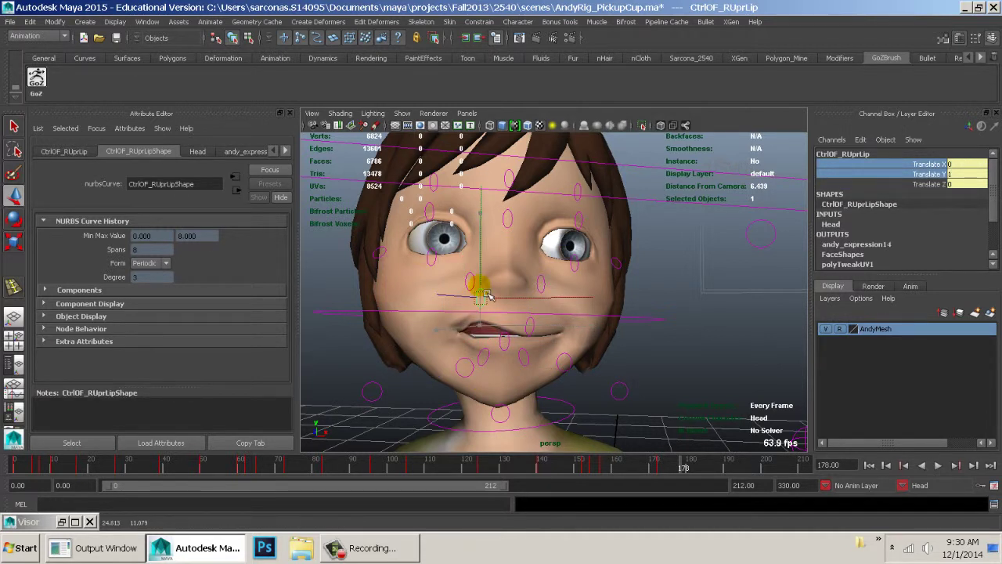
key("ctrl+z")
key("ctrl+z")
key("ctrl+z")
key("ctrl+z")
key("ctrl+z")
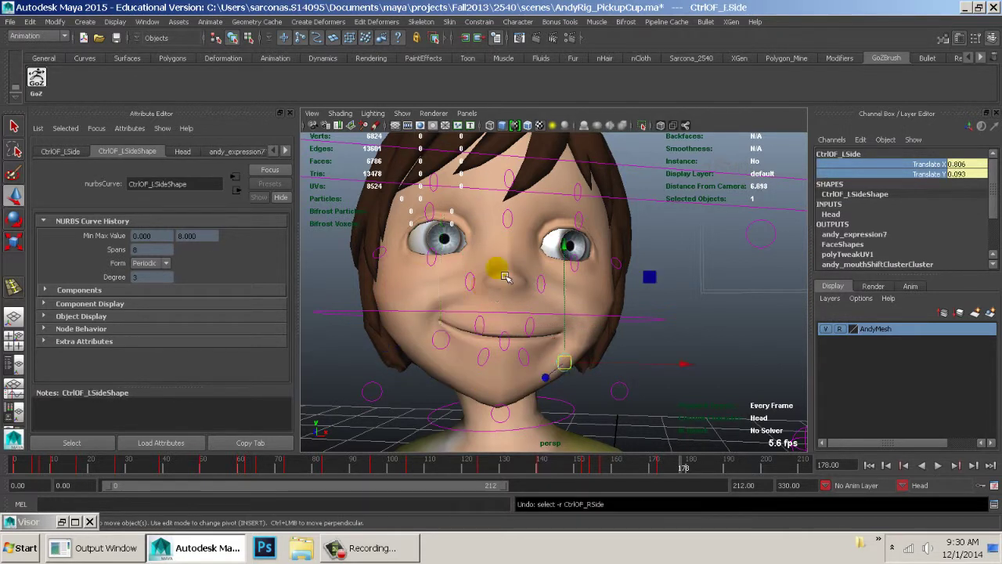
Try raising the right brow control to about 0.66 and the left brow control to about 0.47 in Translate Y.
left_click(488, 183)
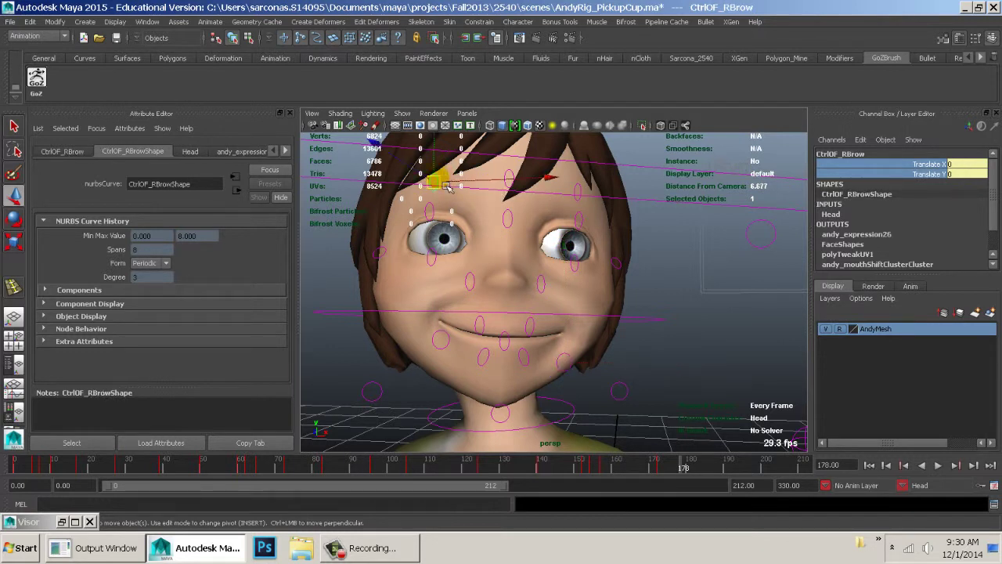
left_click_drag(449, 187, 699, 287)
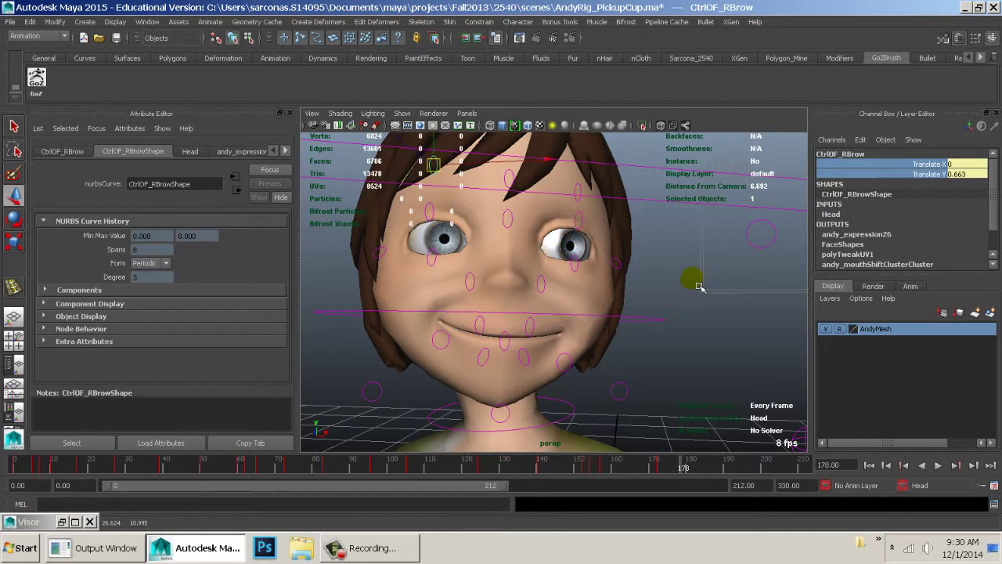
left_click(579, 182)
left_click_drag(583, 181, 615, 214)
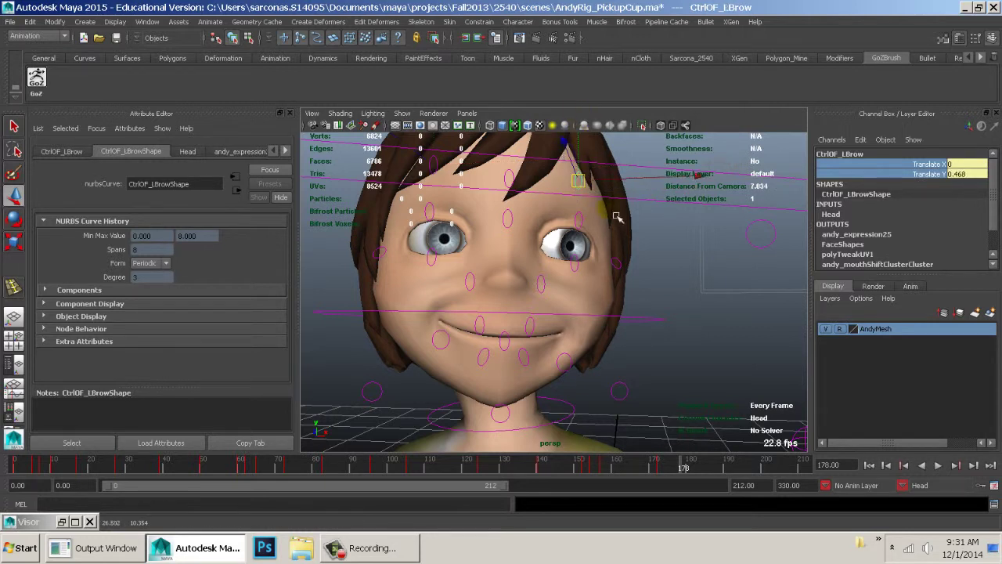
Near frame 172, test the 1BrowEmotion slider at Translate X -1 and move it to Translate X 1.
left_click(663, 466)
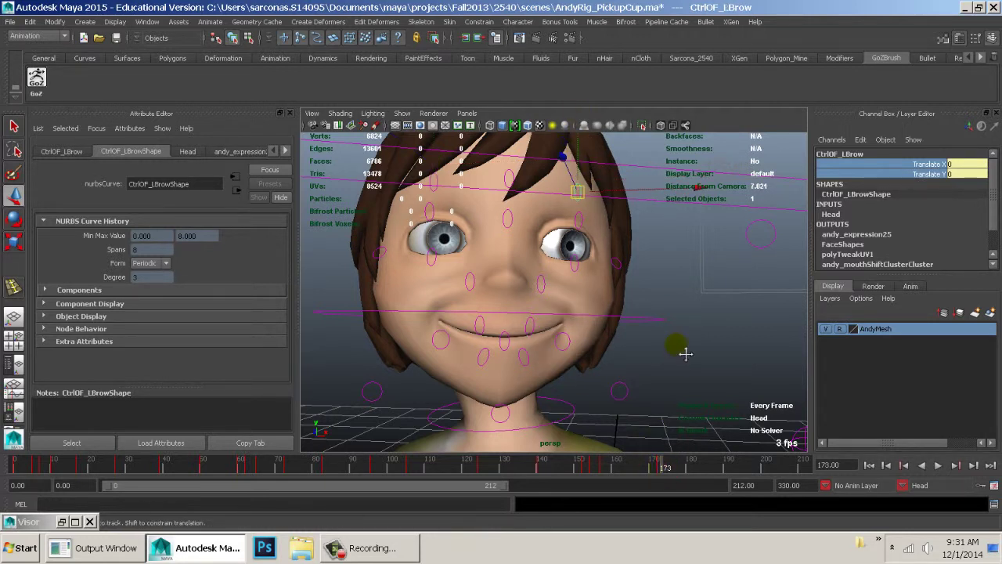
left_click(904, 466)
middle_click_drag(727, 269, 650, 347, "alt")
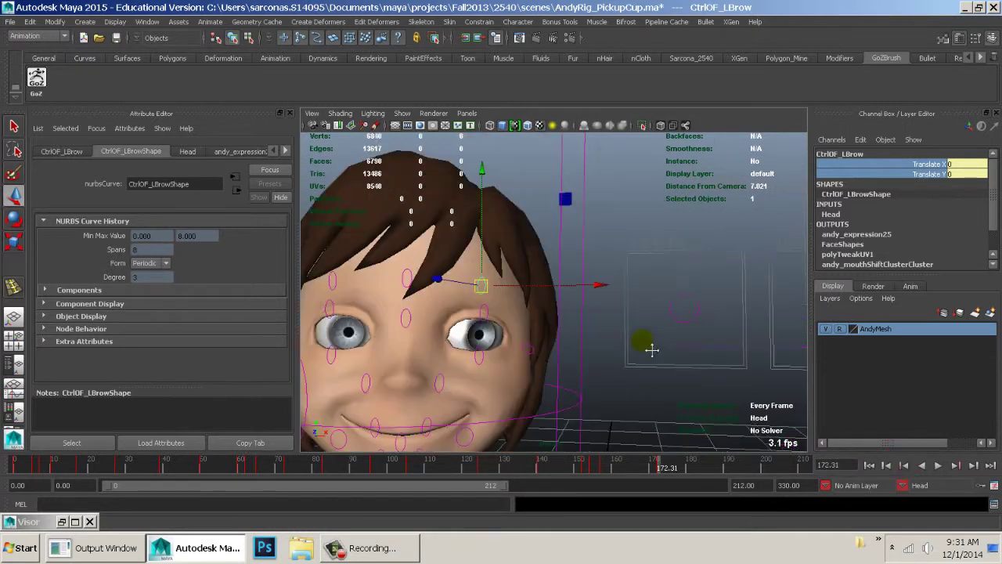
right_click_drag(650, 347, 615, 365, "alt")
middle_click_drag(645, 338, 597, 273, "alt")
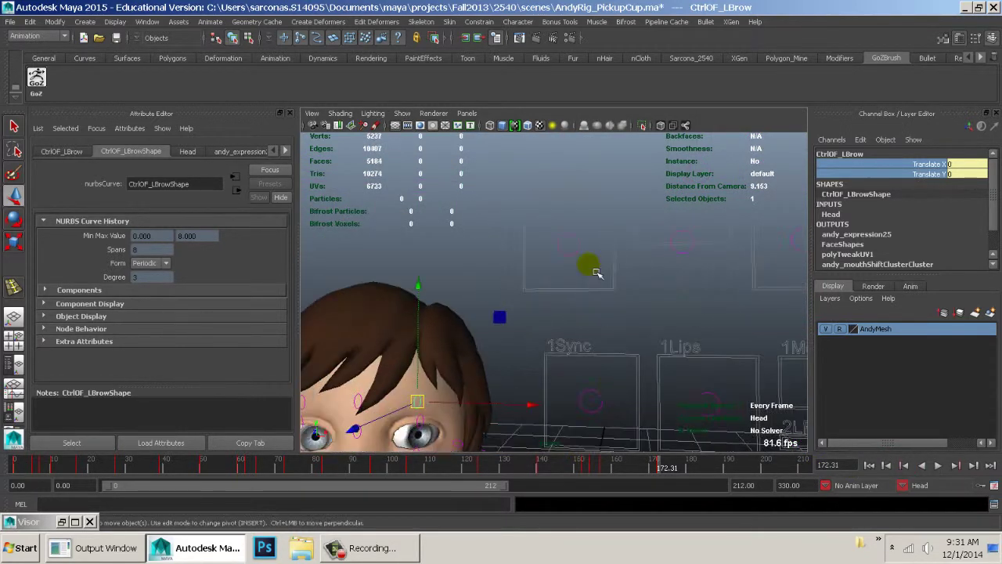
left_click(702, 234)
left_click_drag(702, 174, 663, 256)
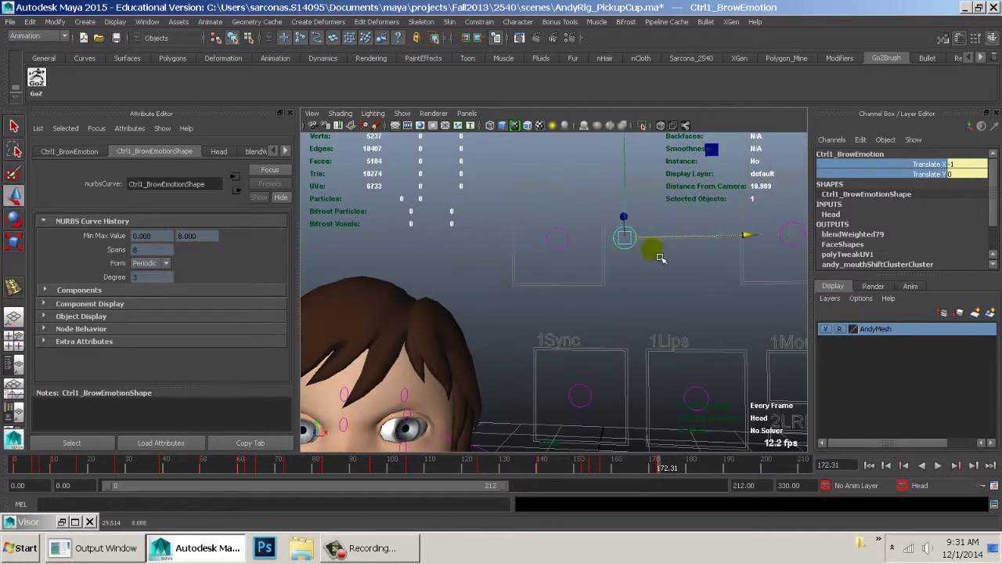
right_click_drag(671, 309, 597, 295, "alt")
middle_click_drag(597, 295, 595, 281, "alt")
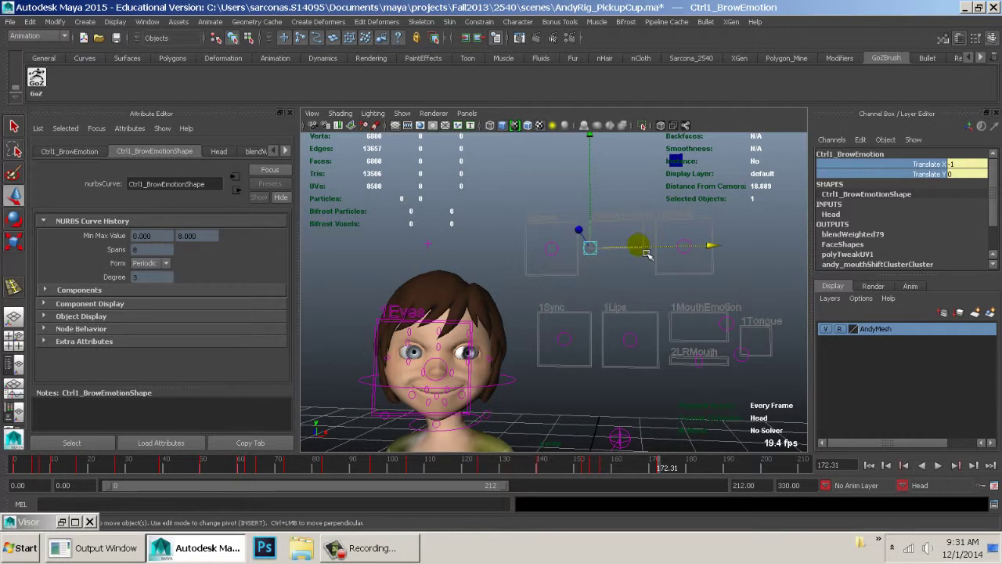
left_click_drag(647, 255, 734, 257)
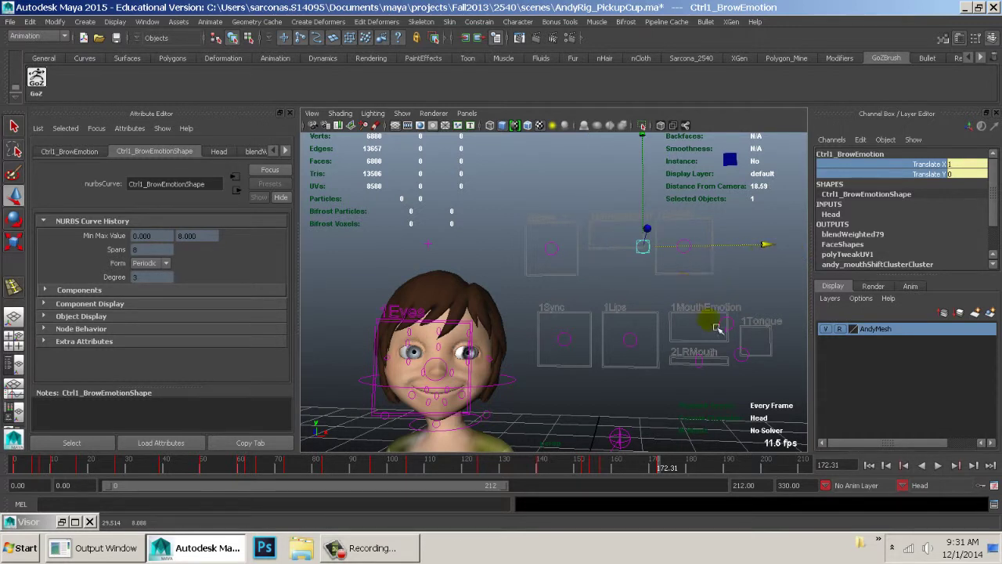
Set the 1Lips slider's Translate Y to about 0.085 and lower the 1Sync slider to about -0.289 to part the lips.
left_click(634, 338)
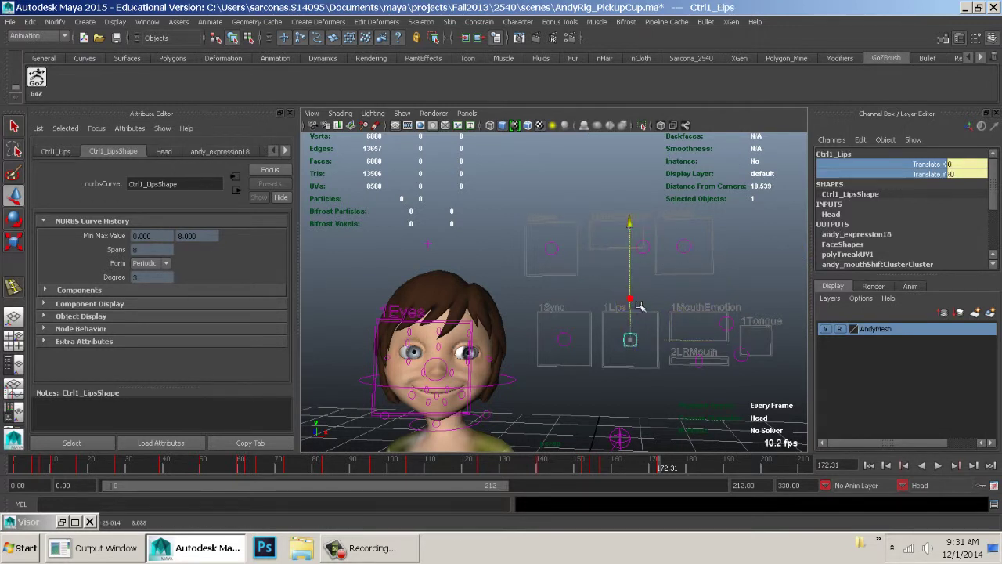
mouse_move(642, 290)
left_mouse_down()
mouse_move(639, 314)
mouse_move(637, 287)
mouse_move(640, 302)
left_mouse_up()
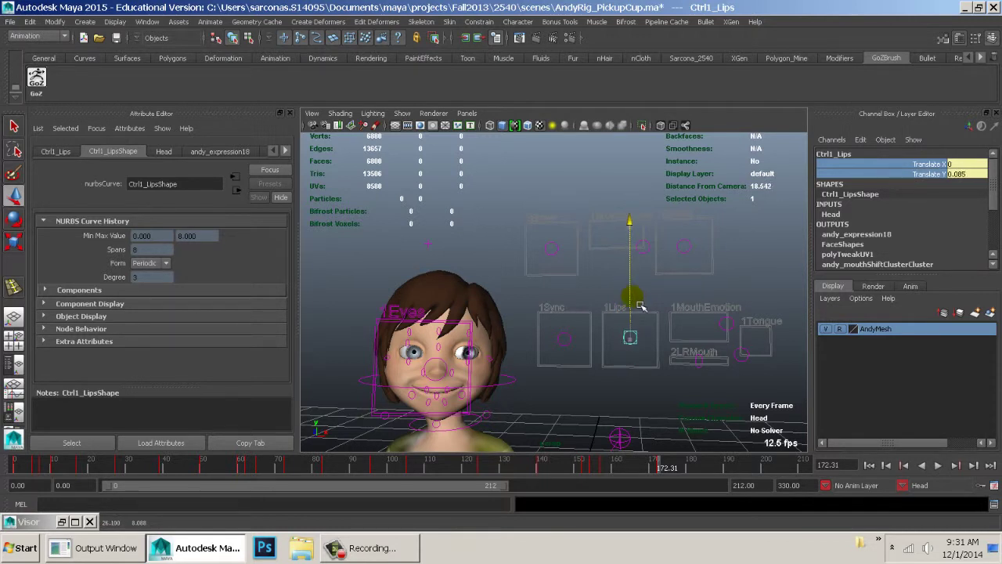
left_click(569, 340)
left_click_drag(572, 302, 570, 314)
middle_click_drag(571, 318, 580, 245, "alt")
right_click_drag(579, 244, 572, 291, "alt")
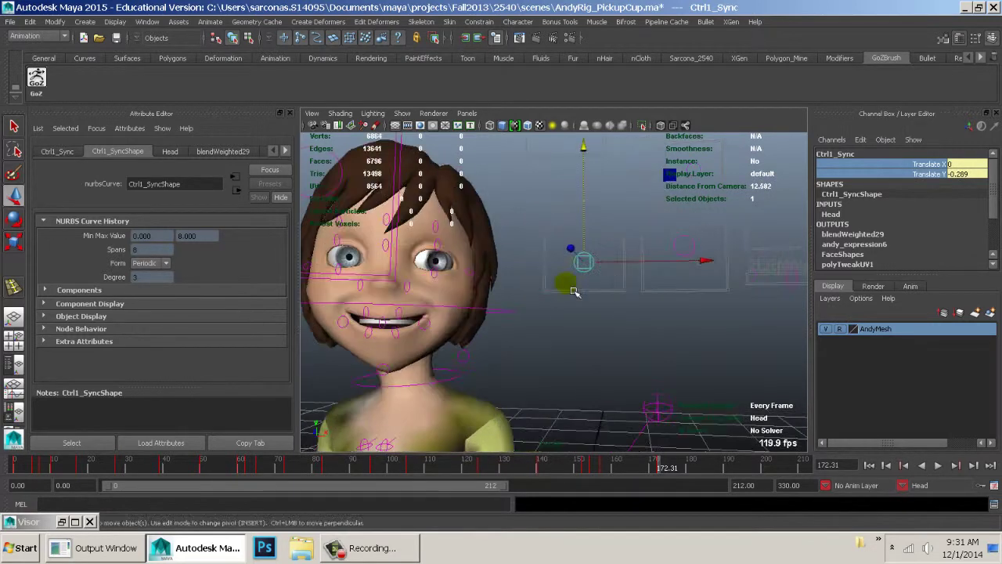
Fine-tune the open smile with the 1Lips slider and the neighbouring mouth sliders.
middle_click_drag(572, 290, 611, 317, "alt")
left_click(714, 265)
mouse_move(711, 243)
left_mouse_down()
mouse_move(711, 260)
mouse_move(712, 229)
mouse_move(708, 243)
left_mouse_up()
right_click_drag(716, 296, 691, 306, "alt")
left_click_drag(691, 305, 690, 342, "alt")
left_click(666, 372)
mouse_move(716, 337)
left_mouse_down()
mouse_move(777, 327)
mouse_move(686, 335)
mouse_move(737, 334)
mouse_move(725, 332)
left_mouse_up()
left_click(776, 324)
Test the 2Brows slider in both directions and raise it to Translate Y 1 to lift the brows.
middle_click_drag(625, 256, 726, 314, "alt")
left_click_drag(649, 263, 607, 246)
middle_click_drag(624, 271, 620, 228, "alt")
left_click_drag(611, 154, 635, 148)
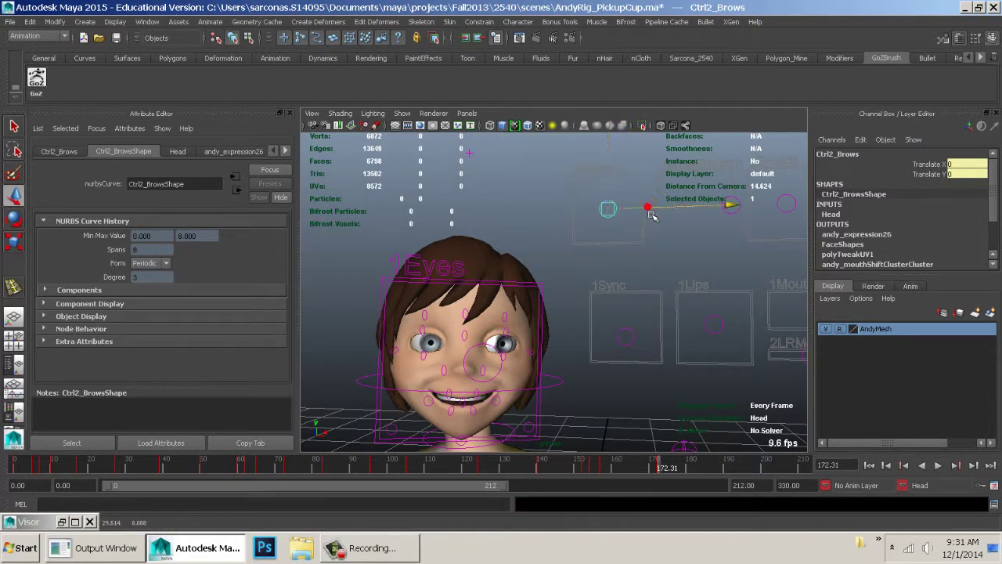
left_click_drag(653, 216, 711, 216)
key("ctrl+z")
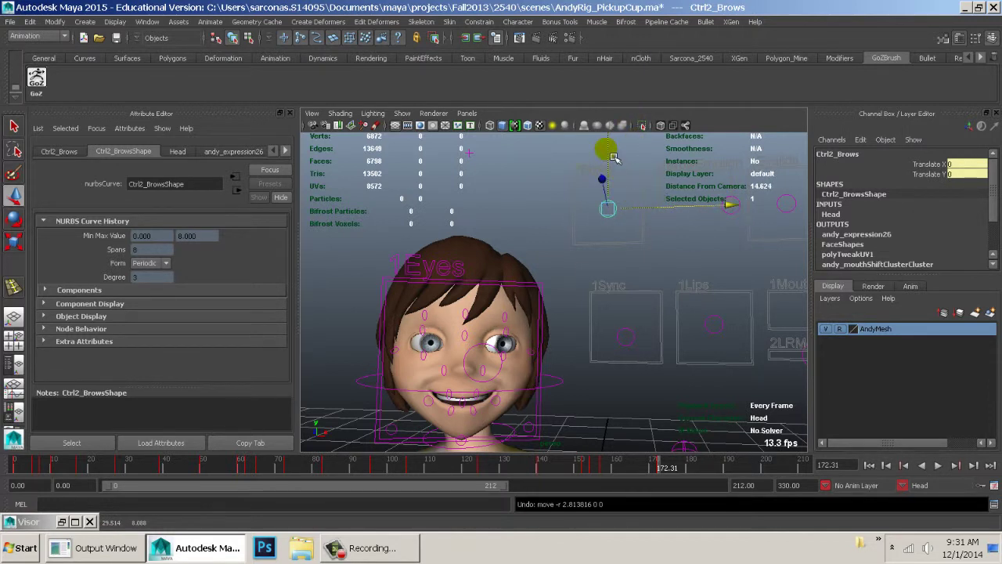
left_click_drag(614, 157, 629, 106)
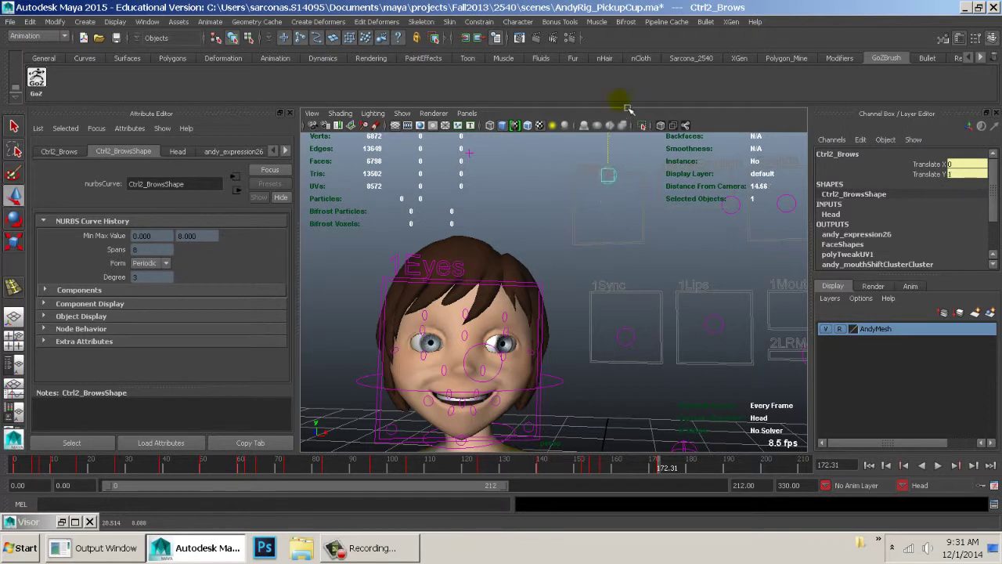
Play back the wipe and smile animation and examine the face up close at frame 178.
left_click(640, 272)
key("alt+v")
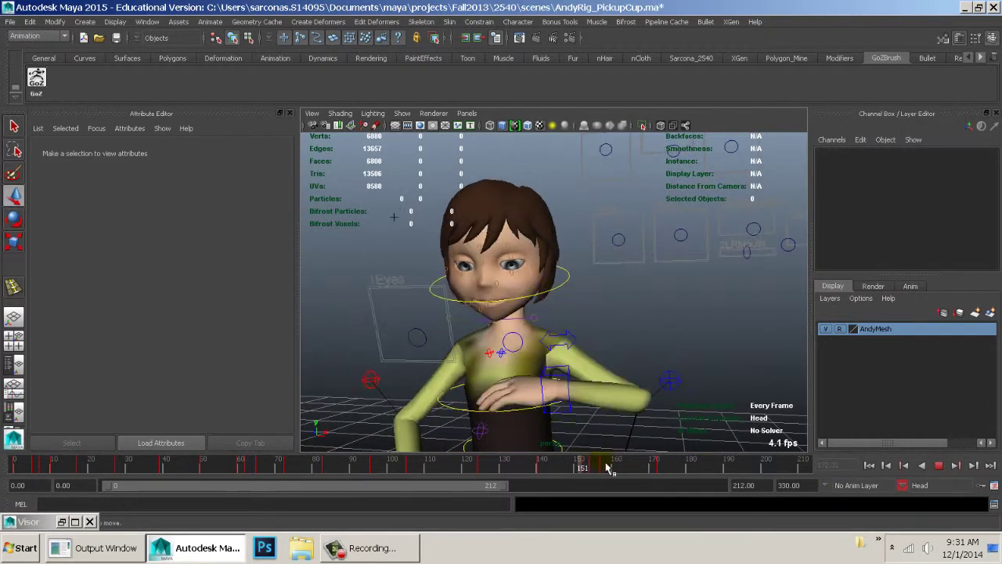
mouse_move(650, 461)
left_mouse_down()
mouse_move(574, 461)
mouse_move(684, 460)
left_mouse_up()
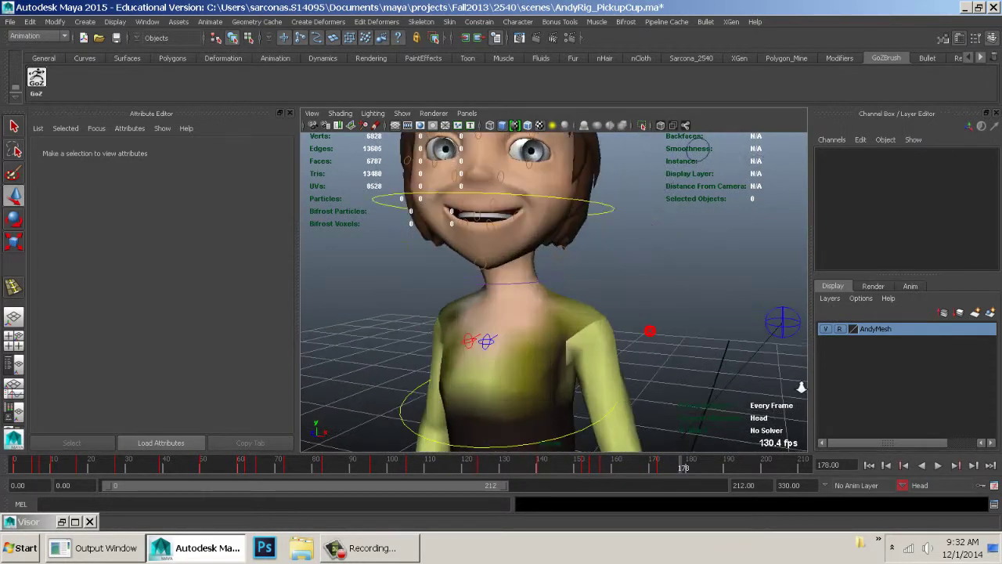
middle_click_drag(675, 373, 678, 381, "alt")
right_click_drag(630, 345, 708, 365, "alt")
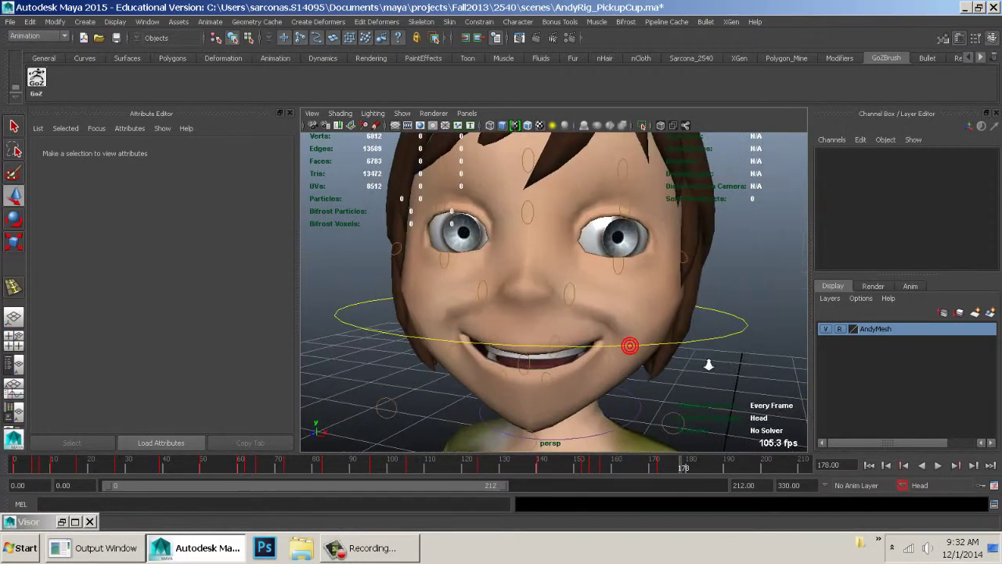
At the smile key near frame 172, test raising the left upper lip control and lower the overall mouth control to open the smile.
left_click(906, 465)
middle_click_drag(682, 360, 682, 376, "alt")
right_click_drag(682, 376, 730, 398, "alt")
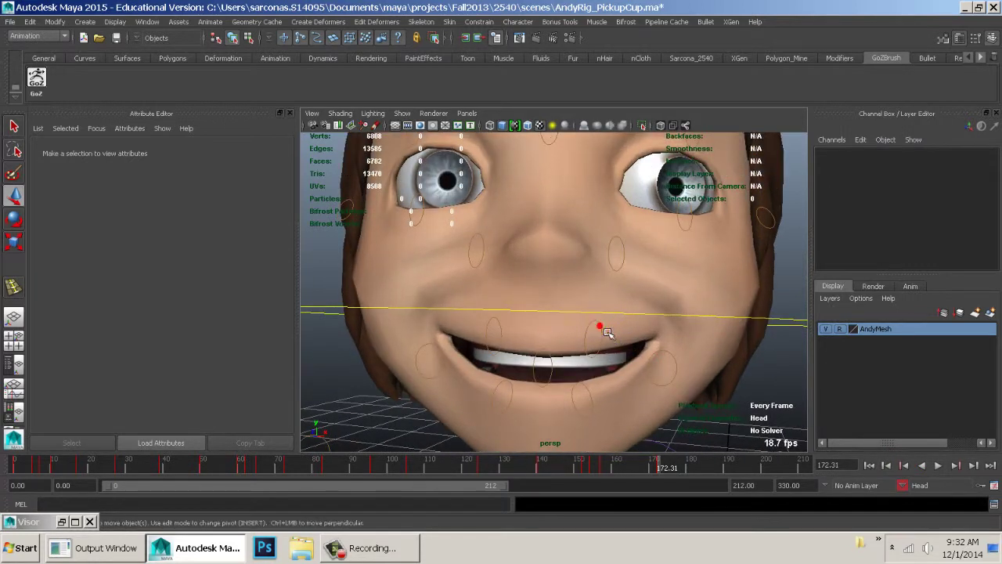
left_click(600, 327)
left_click_drag(603, 310, 605, 296)
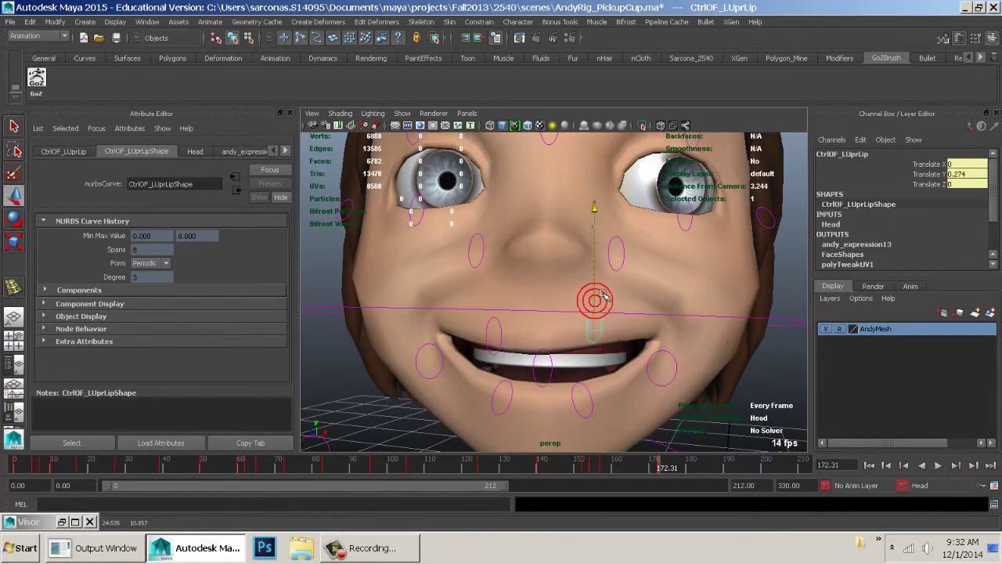
left_click(548, 324)
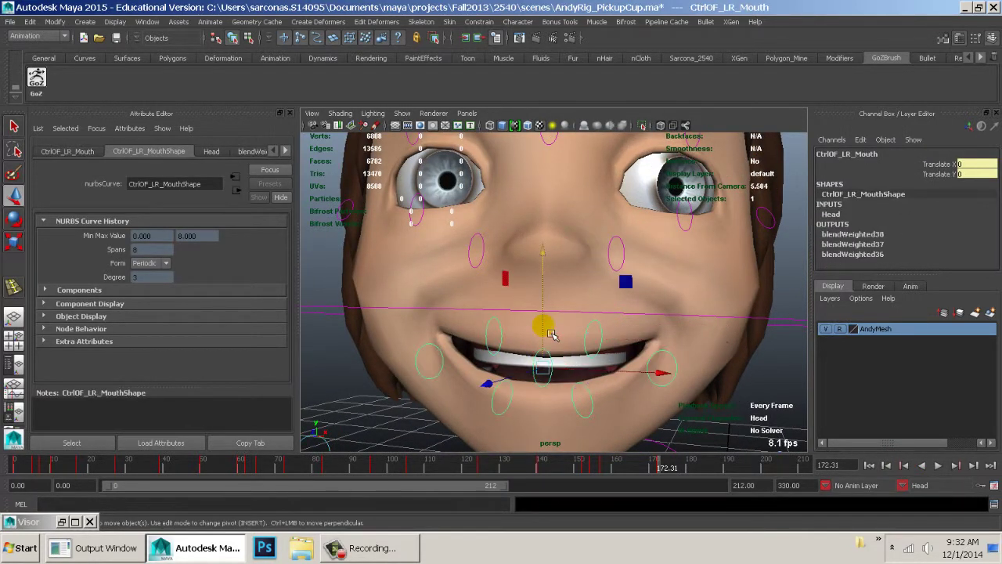
left_click_drag(552, 324, 551, 345)
Raise both sneer controls beside the nose and move both lower eyelid controls up to Translate Y about -0.138.
right_click_drag(725, 345, 627, 294, "alt")
left_click(594, 251)
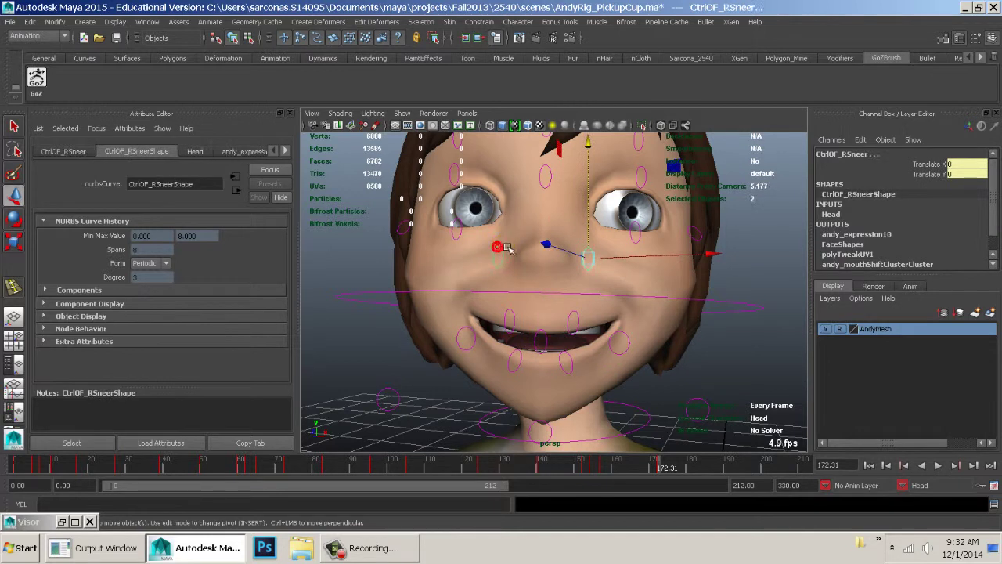
left_click(577, 226, "shift")
left_click_drag(592, 225, 645, 238)
left_click(635, 235)
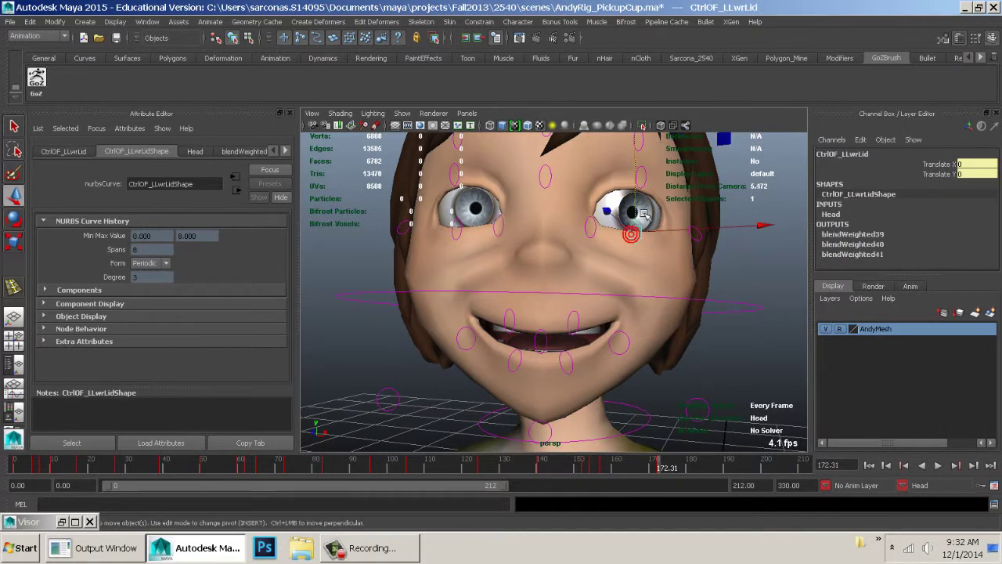
left_click(458, 231, "shift")
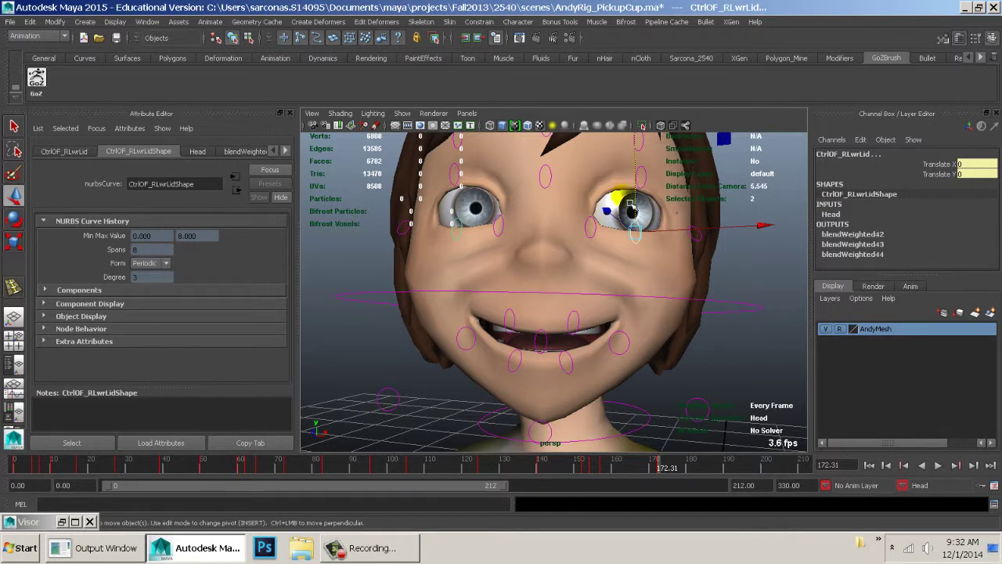
left_click_drag(631, 205, 637, 202)
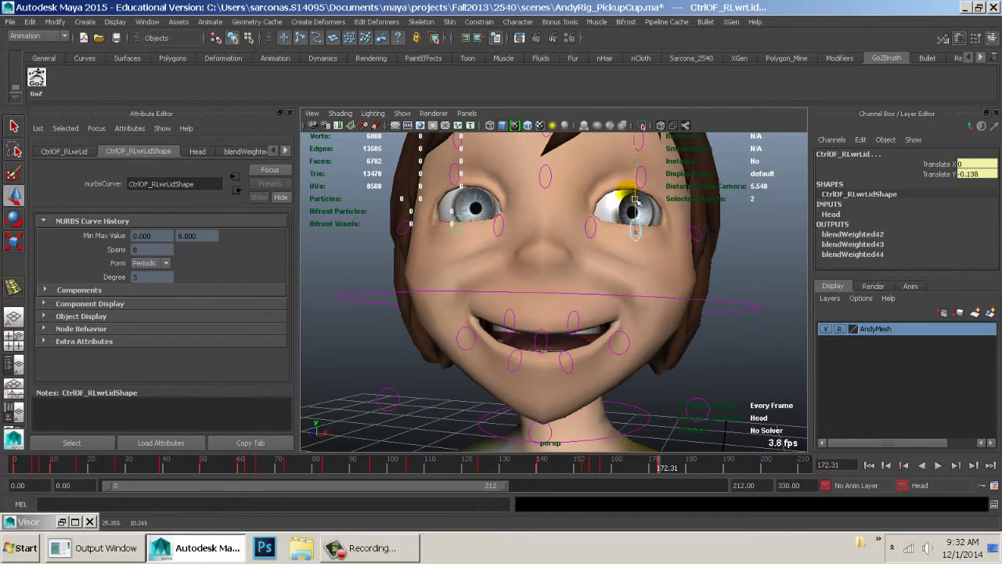
Raise the middle brow control to Translate Y 0.97 and key the expression near frame 172.
middle_click_drag(615, 174, 604, 210, "alt")
left_click(538, 202)
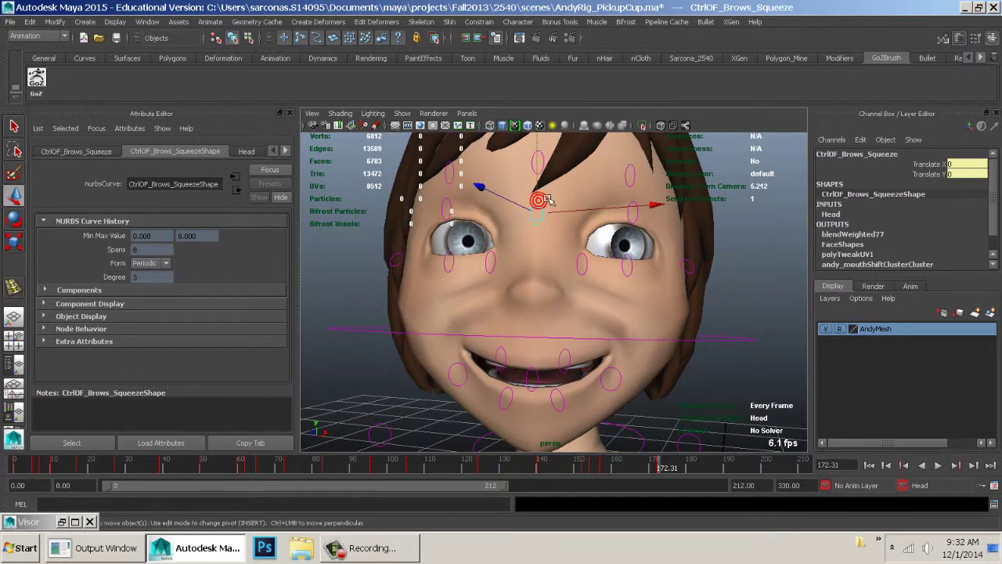
left_click(540, 144)
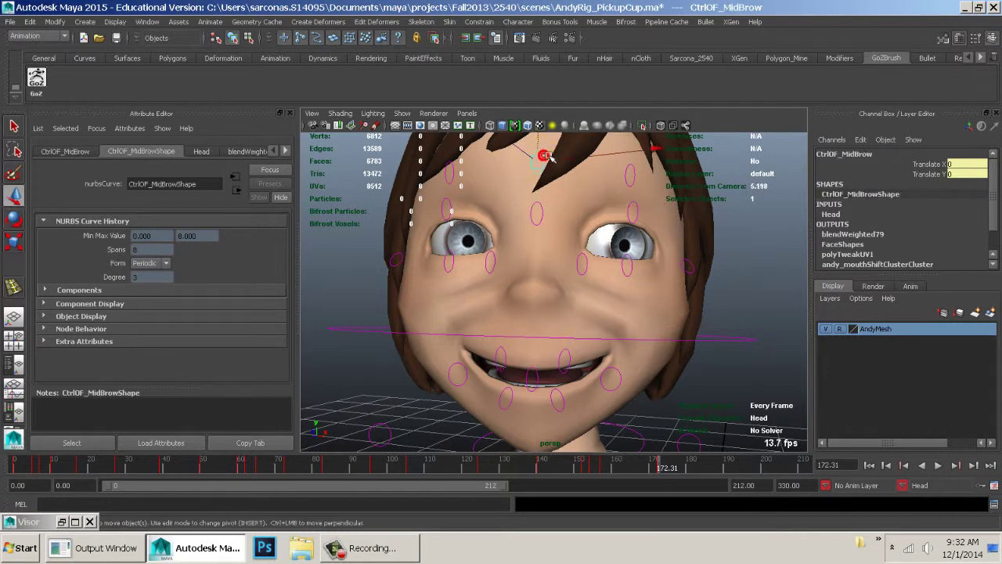
left_click_drag(545, 147, 551, 120)
middle_click_drag(576, 205, 569, 239, "alt")
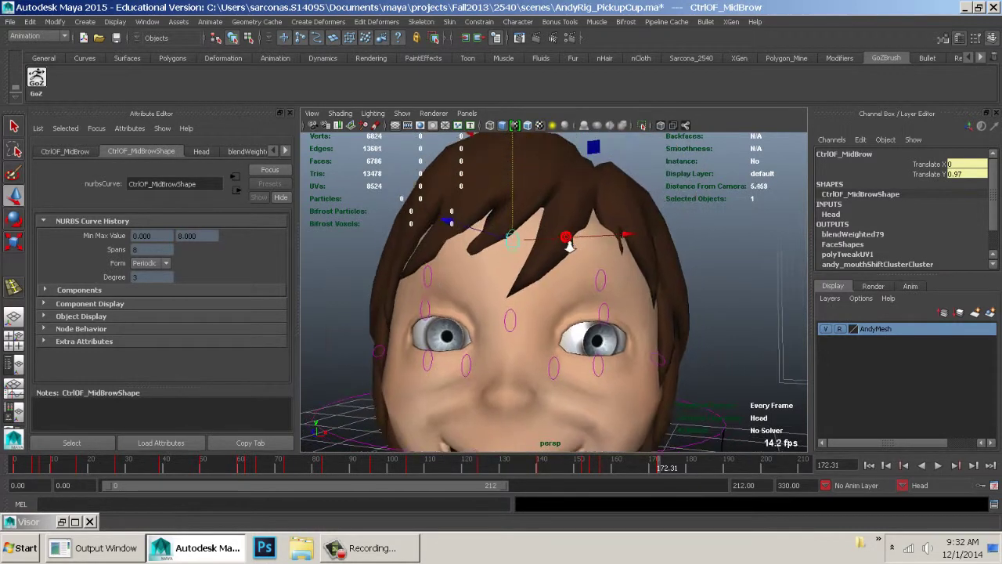
scroll(566, 246, "down", 3)
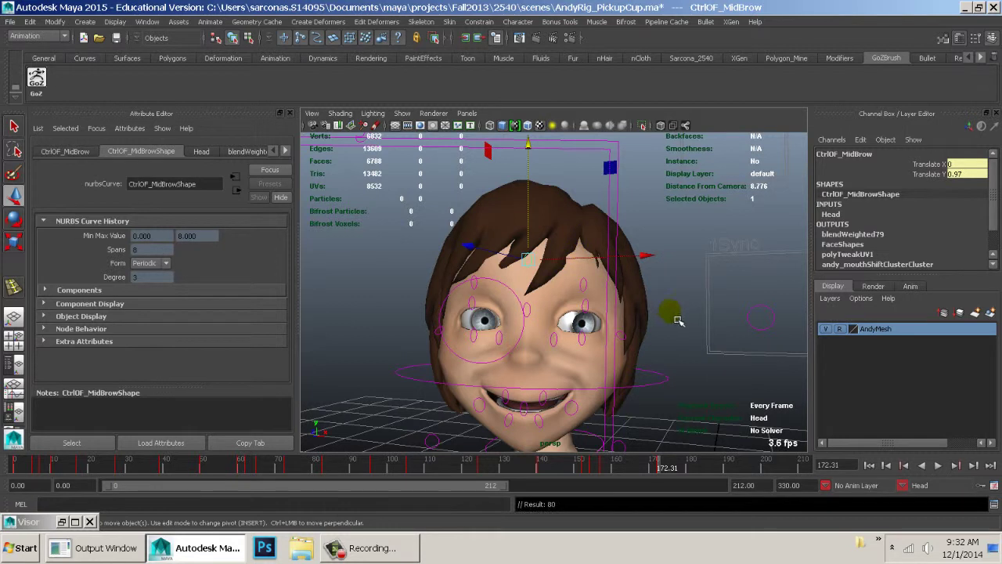
left_click(679, 320)
Lower both mouth corner controls to Translate X -0.639 and Translate Y -0.024.
left_click_drag(698, 381, 578, 340, "alt")
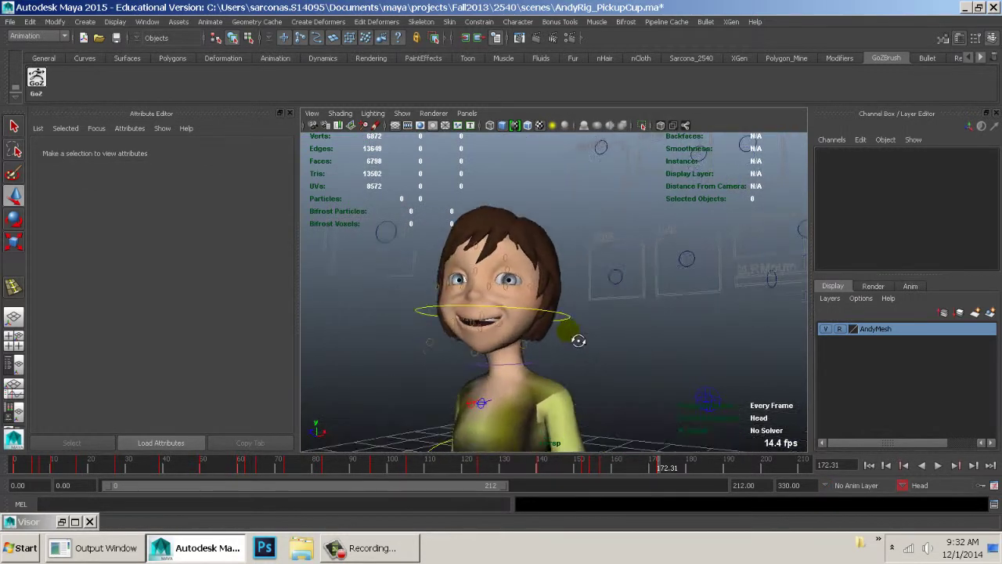
right_click_drag(511, 326, 653, 320, "alt")
middle_click_drag(595, 343, 666, 306, "alt")
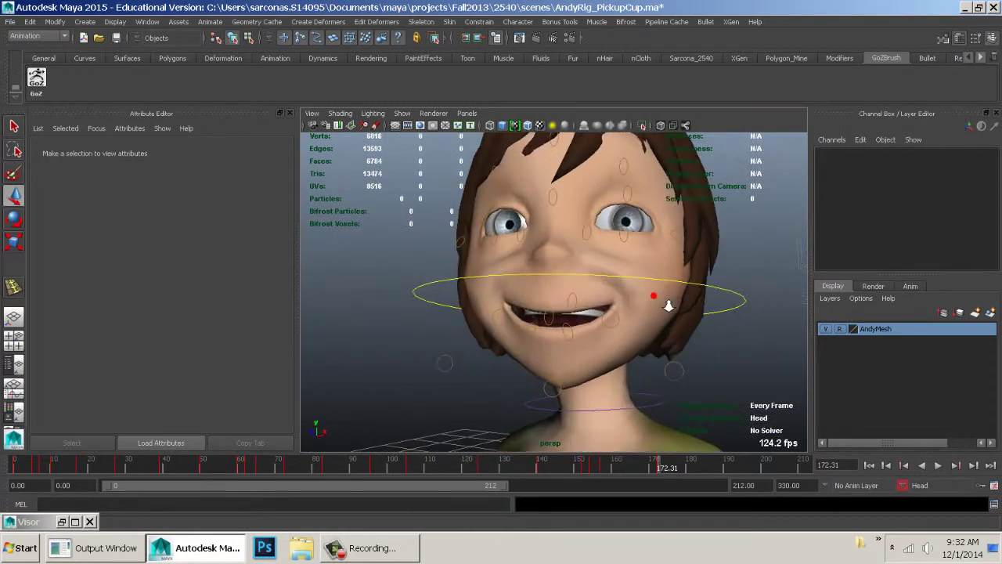
right_click_drag(666, 306, 689, 301, "alt")
left_click(634, 322)
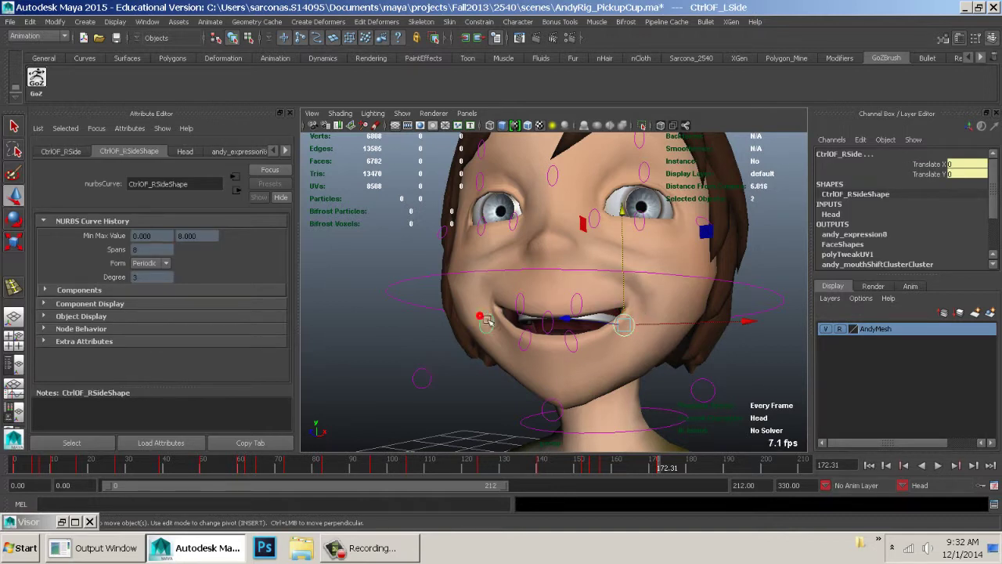
left_click_drag(616, 253, 618, 294)
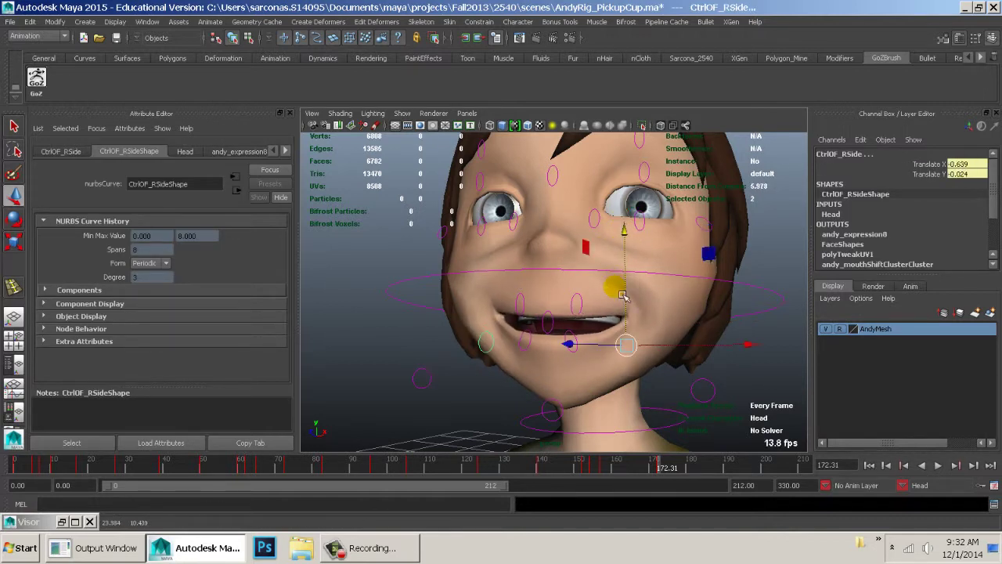
Raise both upper lip controls to Translate Y 0.408 to show the upper teeth.
left_click(585, 306)
left_click(523, 301)
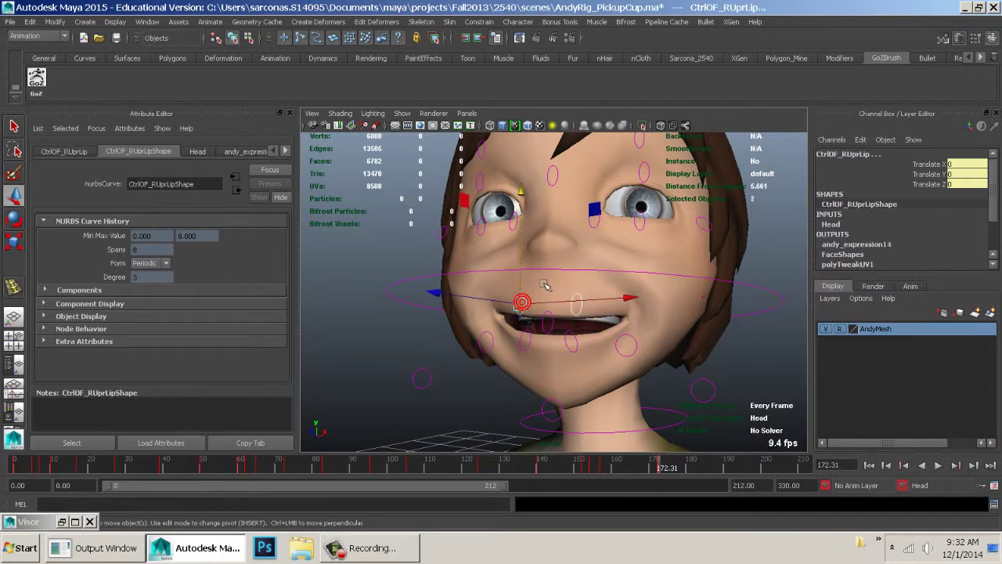
left_click_drag(528, 288, 528, 274)
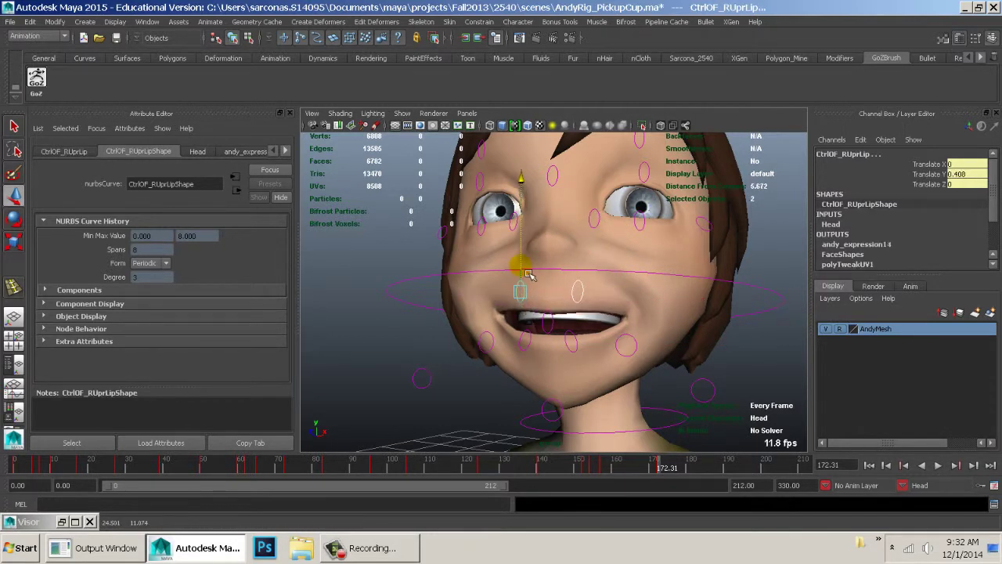
left_click_drag(613, 328, 613, 317, "alt")
right_click_drag(672, 329, 644, 294, "alt")
left_click_drag(644, 293, 640, 320, "alt")
left_click(722, 385)
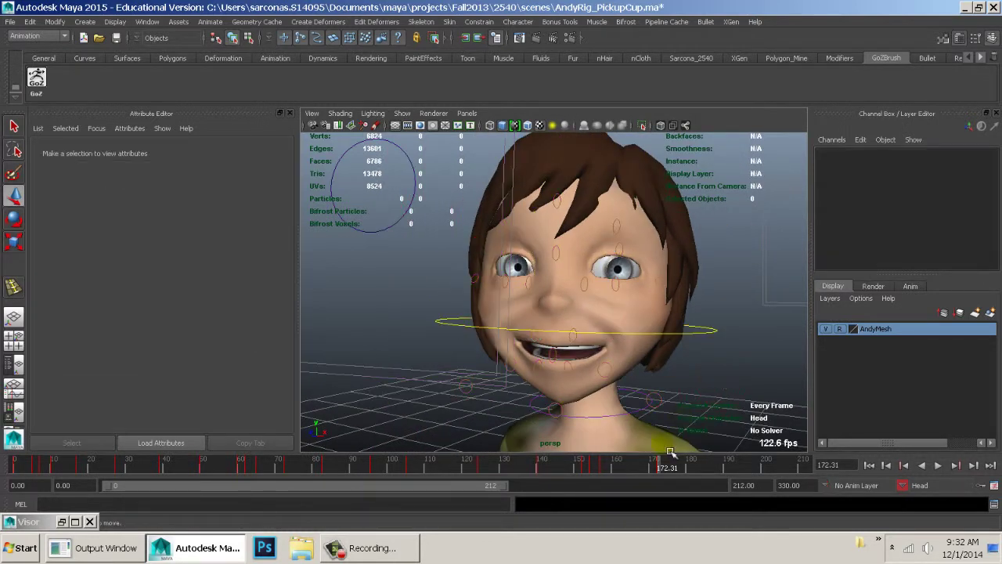
At frame 174, lower both mouth corner controls to Translate X -0.358 and Translate Y -0.004, and set a key.
key("alt+v")
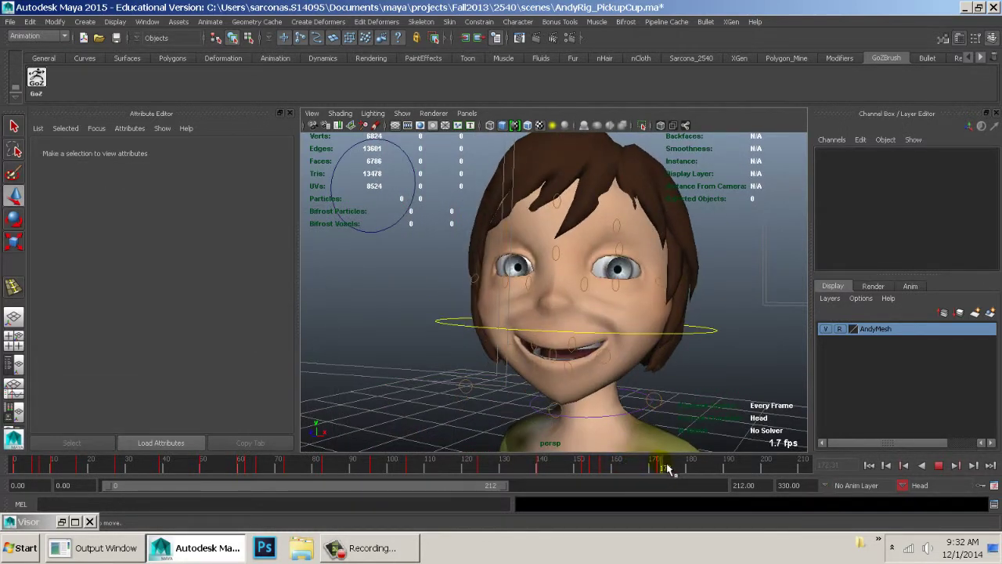
left_click(610, 349)
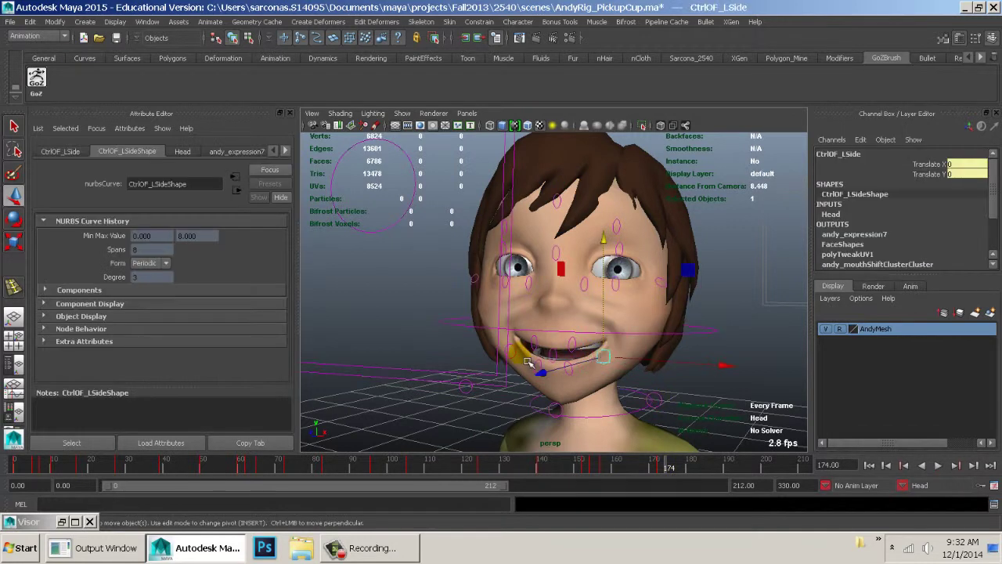
left_click_drag(610, 287, 615, 295)
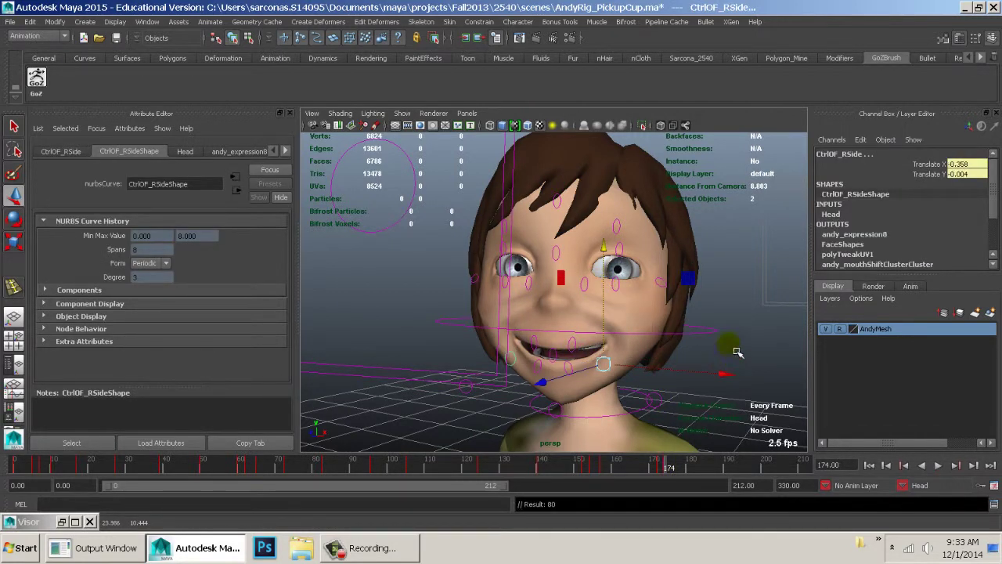
Cut the mouth corner controls' key from frame 174.
left_click(662, 469)
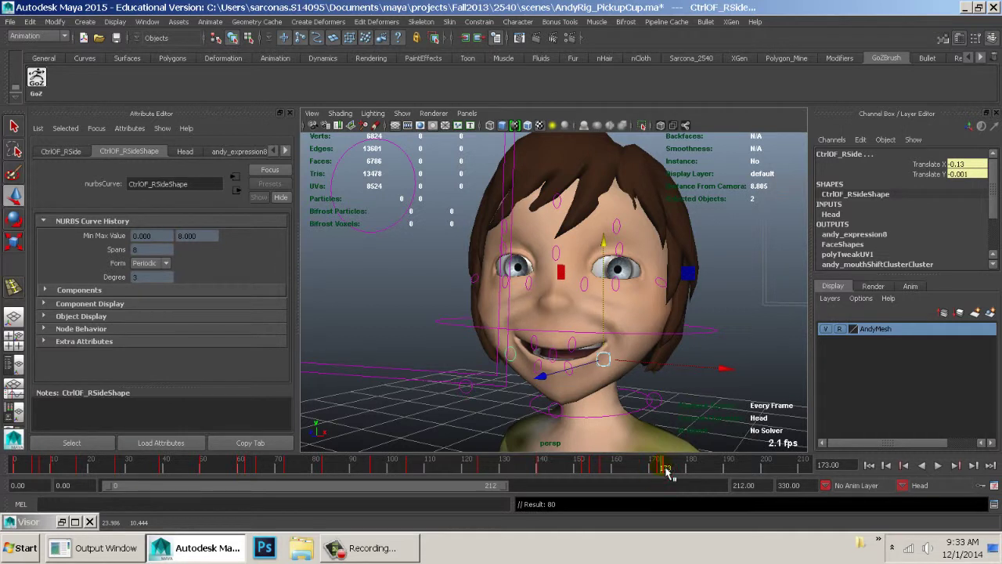
left_click(672, 470)
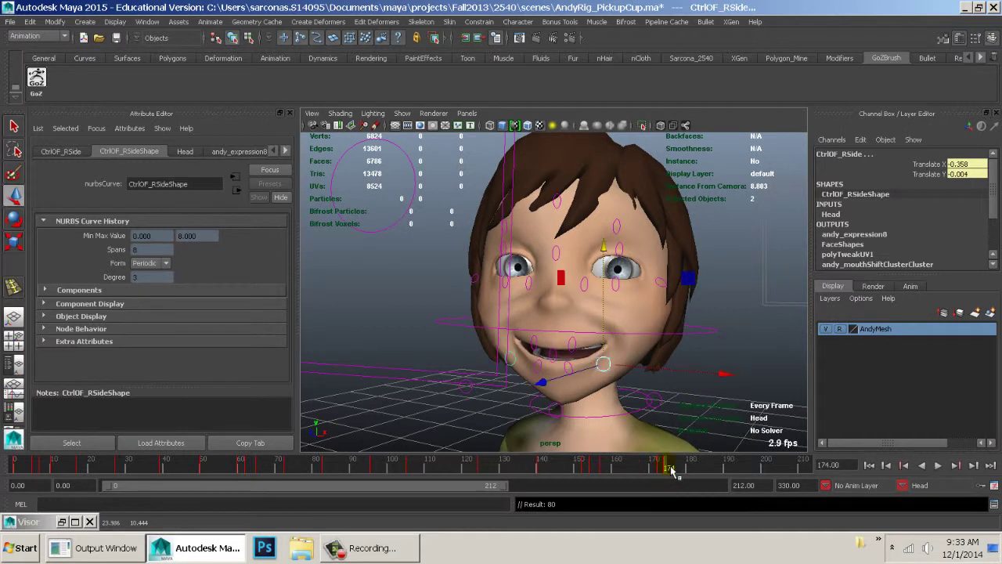
right_click(671, 471)
left_click(712, 294)
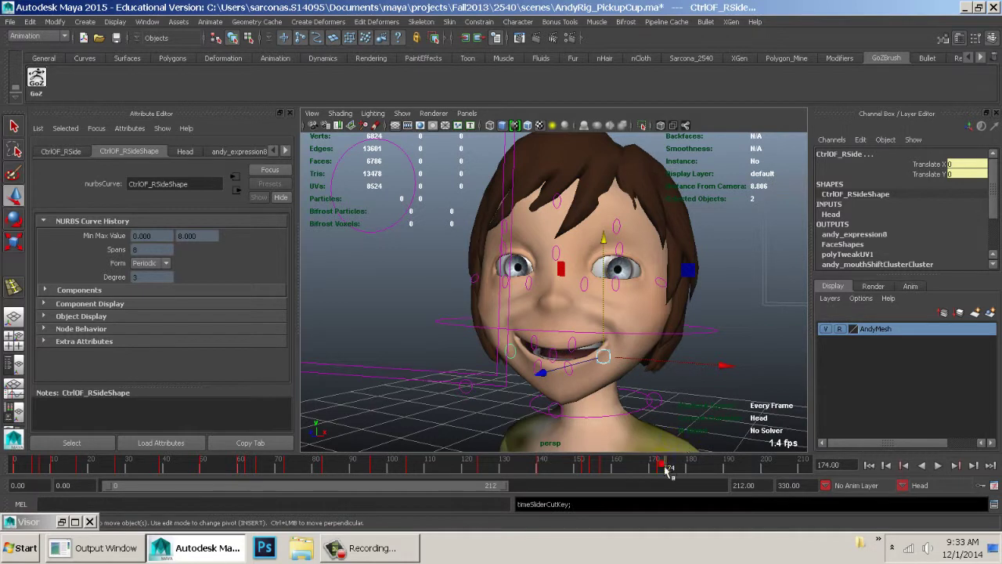
Try to paste the cut mouth corner key at frame 172.
left_click(660, 468)
right_click(662, 468)
mouse_move(733, 316)
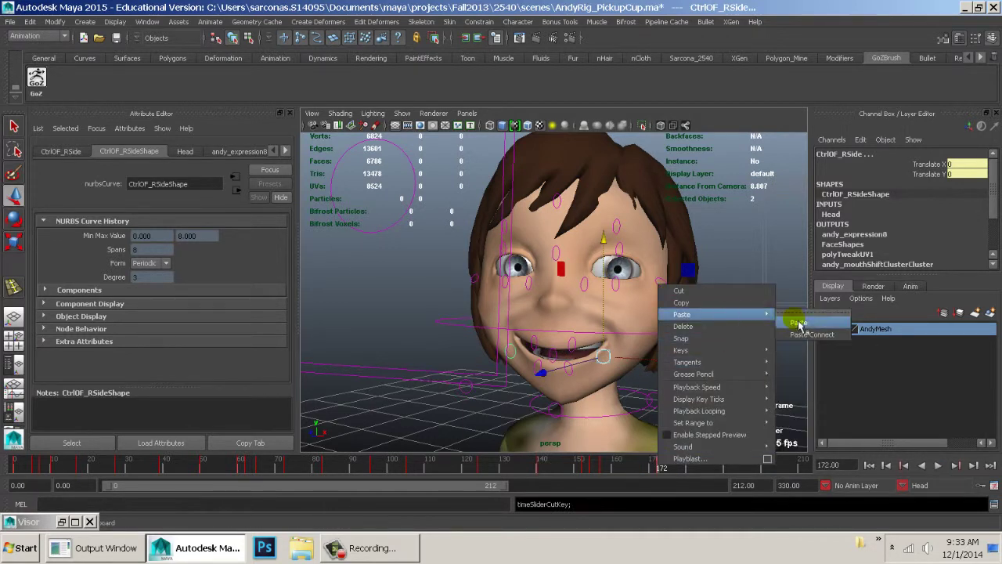
left_click(798, 324)
Paste the cut mouth corner key onto the existing smile key at frame 172.31.
left_click(921, 466)
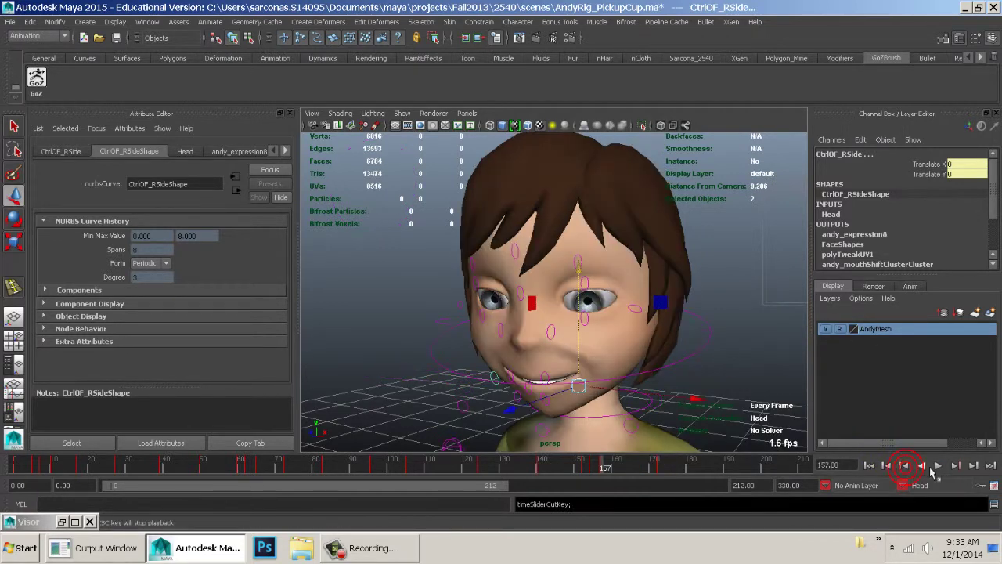
left_click(954, 467)
right_click(679, 472)
mouse_move(752, 324)
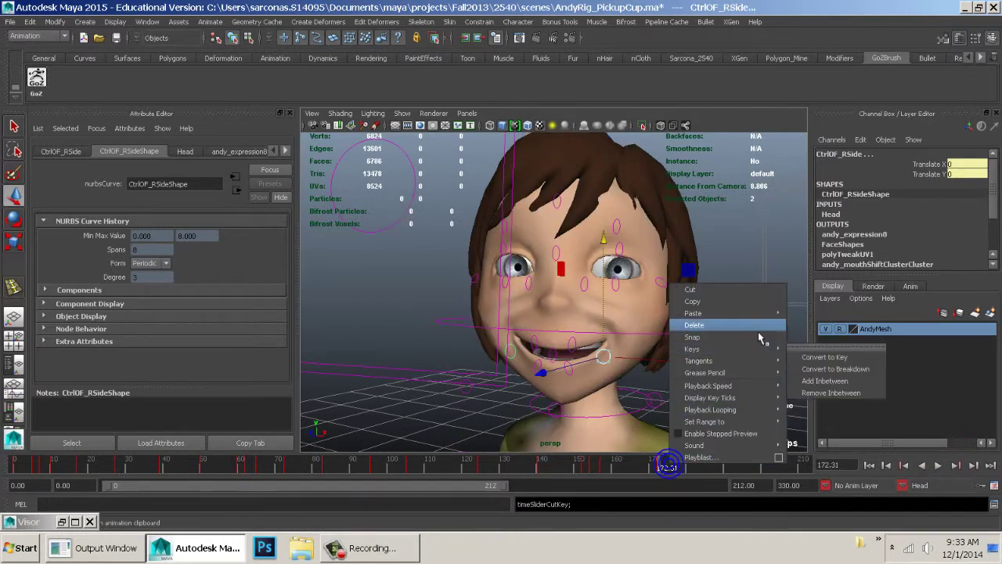
left_click(798, 321)
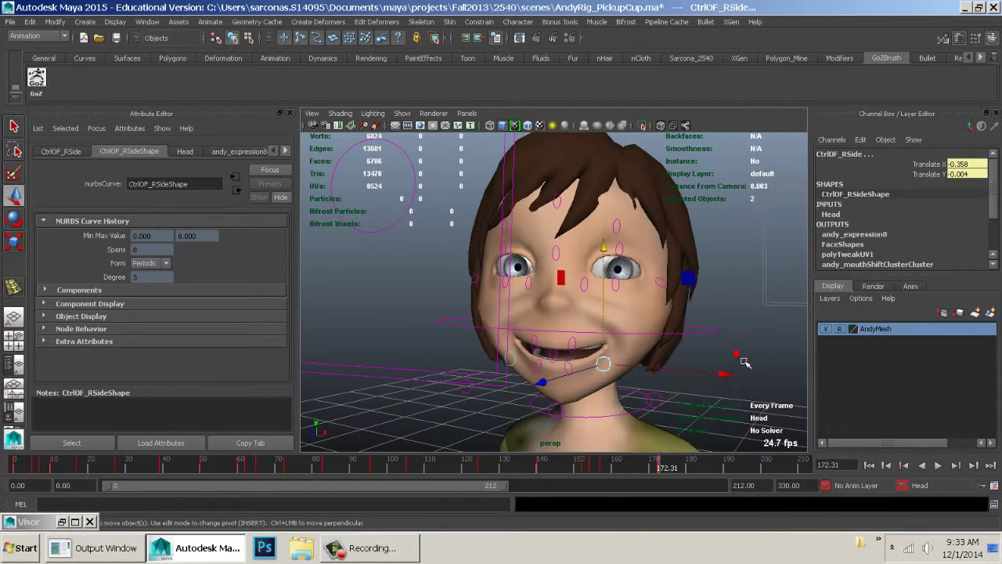
Step back through the earlier keys to the drinking pose near frame 95 and look at the character set choices.
left_click(737, 355)
right_click_drag(737, 355, 599, 360, "alt")
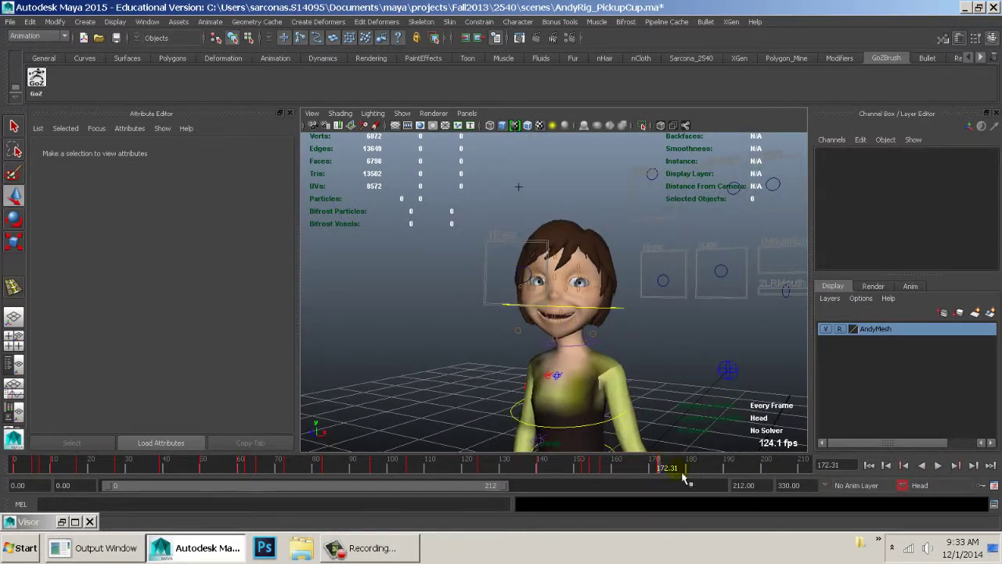
left_click(906, 467)
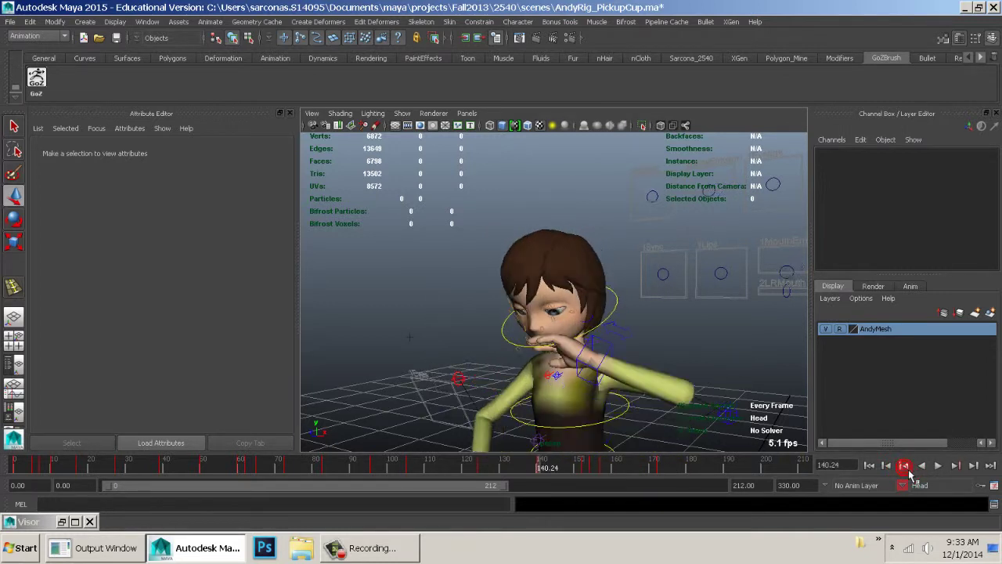
left_click(906, 466)
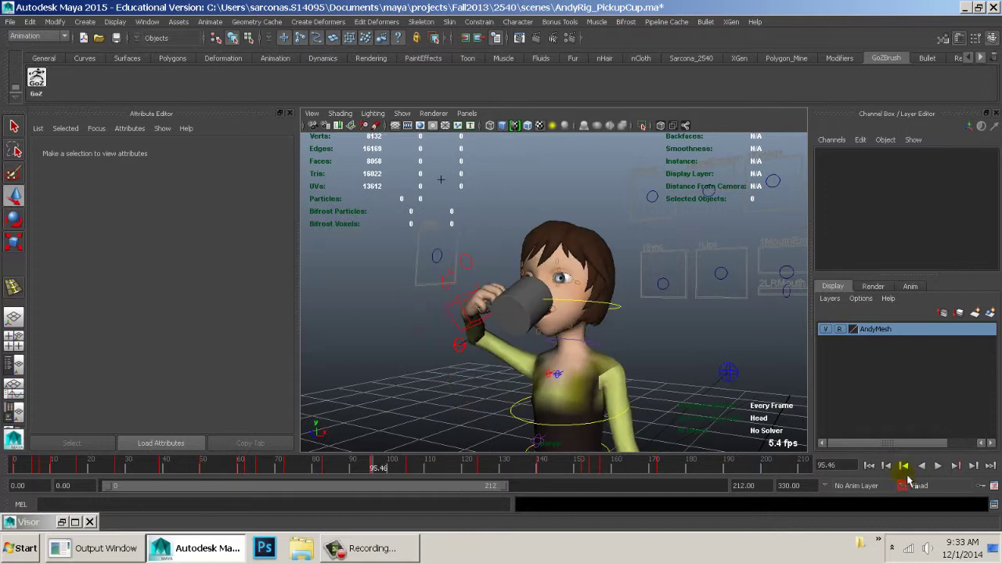
left_click(917, 487)
mouse_move(926, 507)
left_click(890, 519)
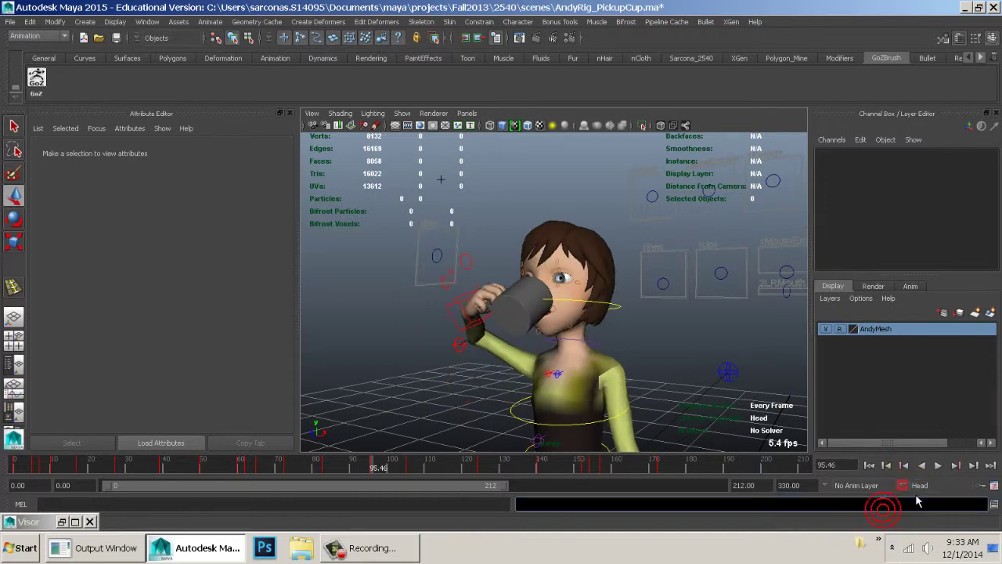
Set Andy_01 as the current character set and show its curves in the Graph Editor.
left_click(911, 486)
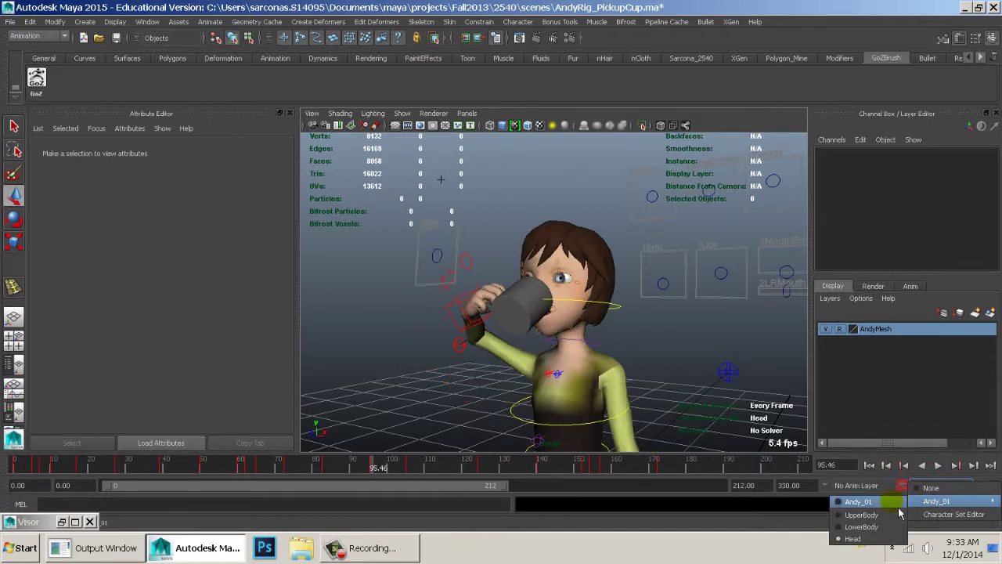
left_click(861, 501)
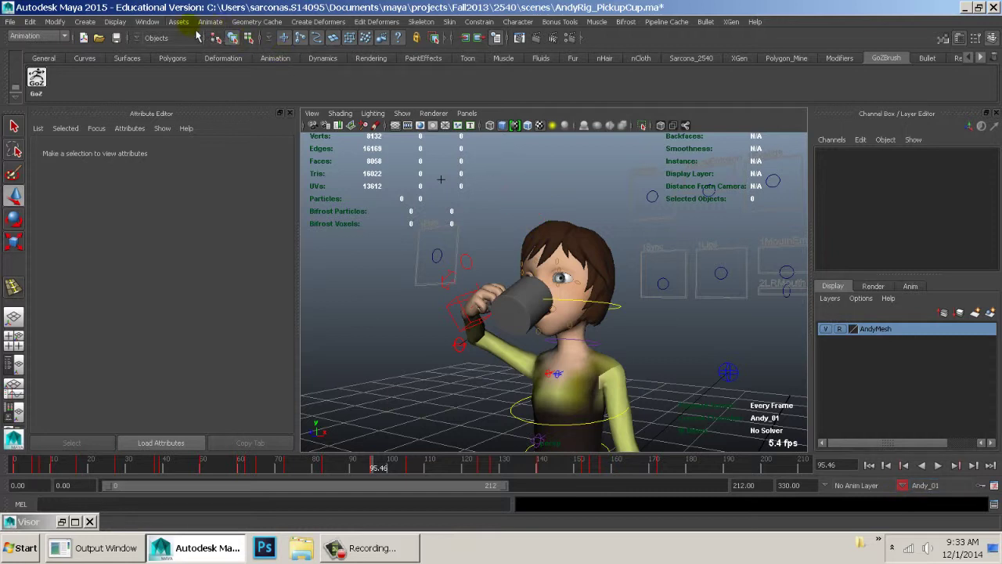
left_click(148, 21)
mouse_move(223, 65)
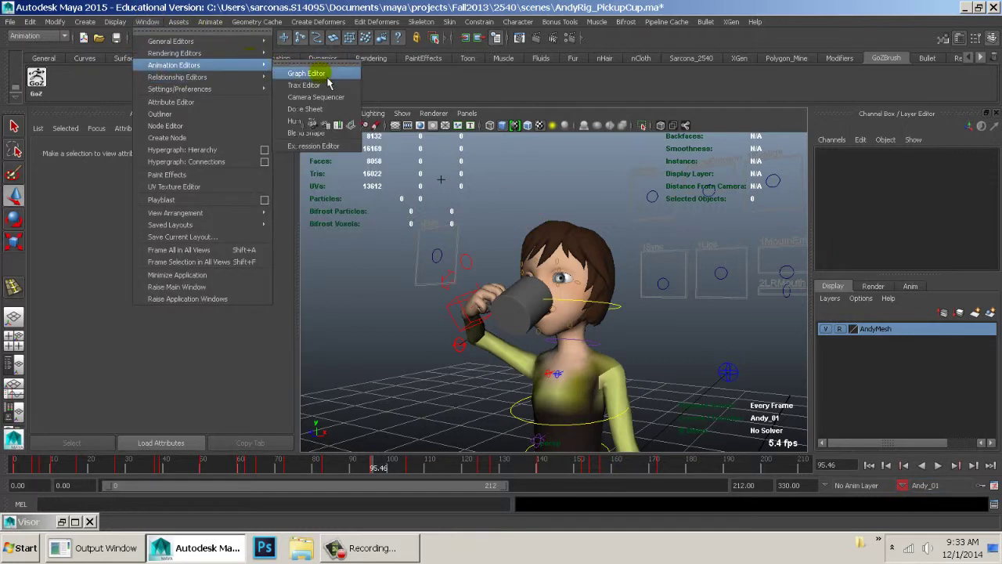
left_click(308, 73)
left_click(486, 108)
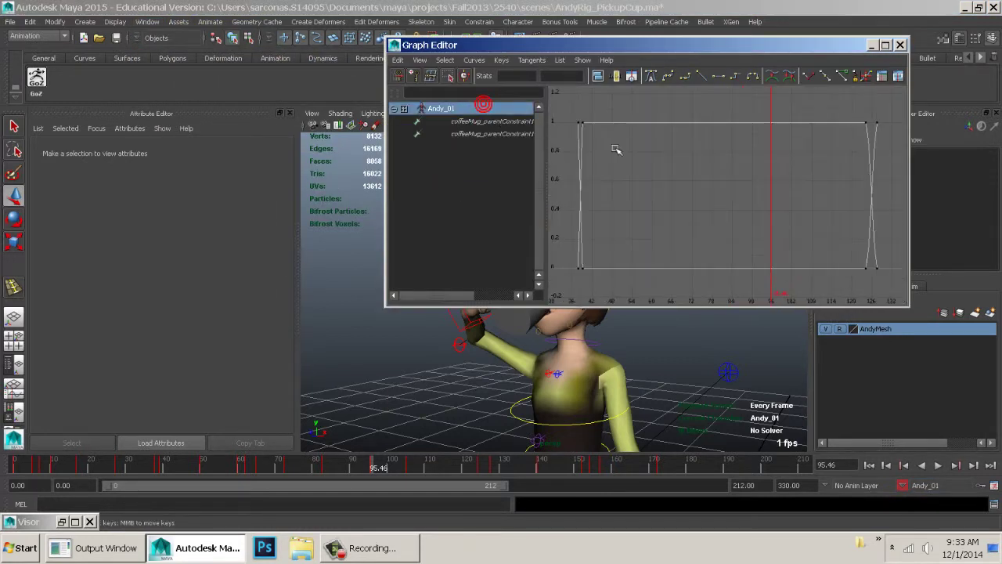
Move the Graph Editor aside and examine the two coffeeMug_parentConstraint1 weight curves individually.
left_click(366, 329)
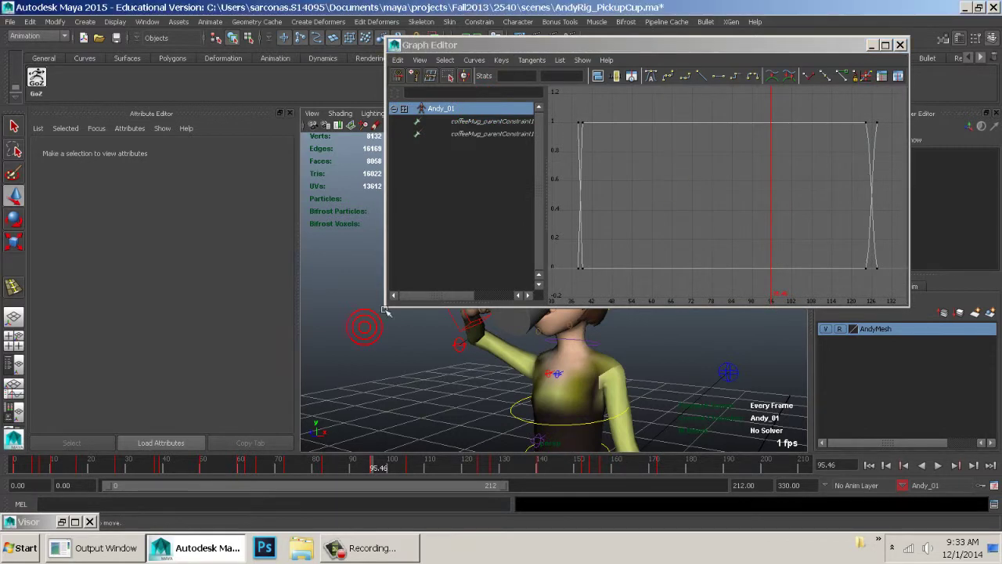
left_click_drag(729, 49, 520, 43)
left_click(759, 233)
key("a")
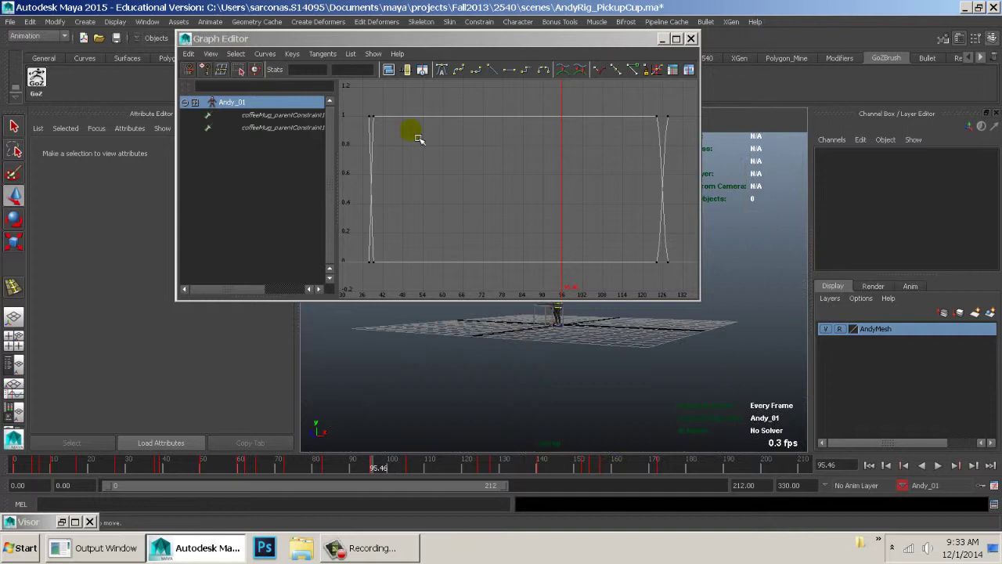
left_click(291, 116)
left_click(285, 126)
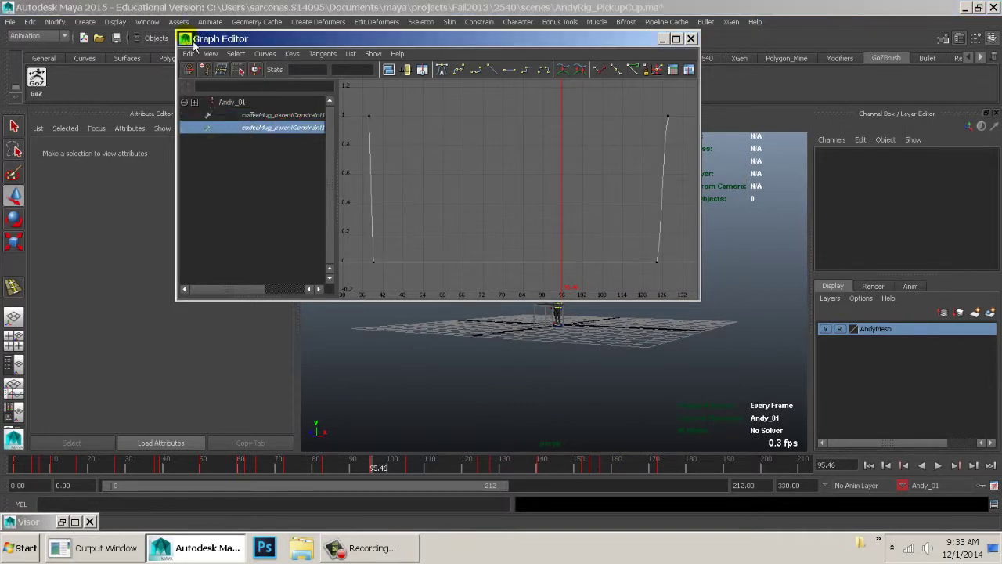
Select the Andy_01 character set in the Outliner and display its curves in the Graph Editor.
left_click(148, 21)
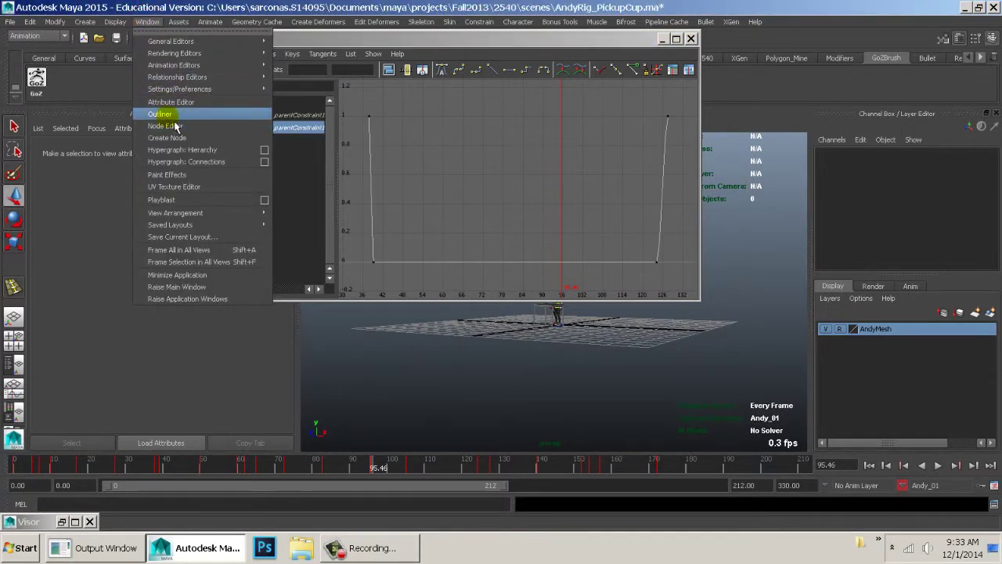
left_click(160, 114)
left_click(87, 210)
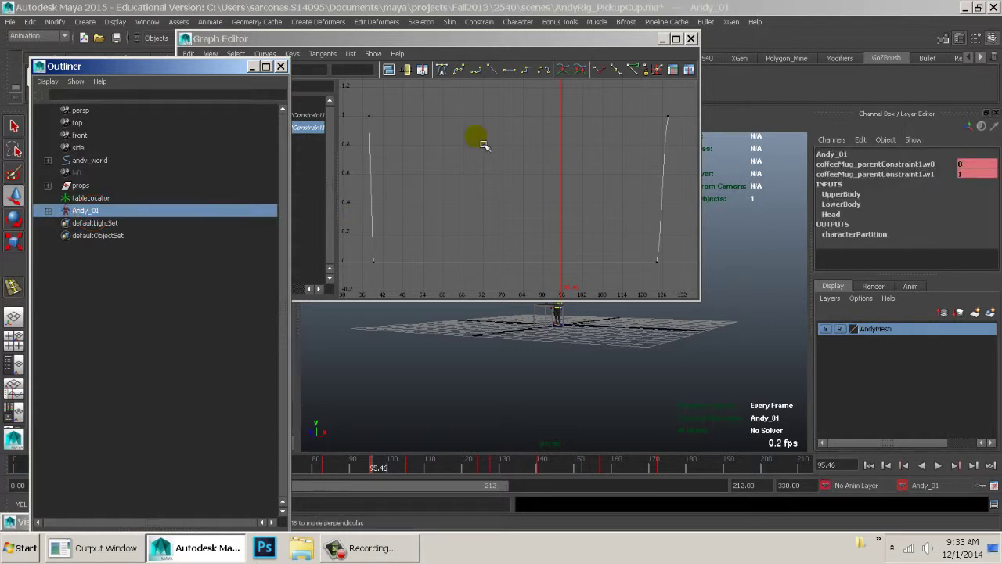
left_click(488, 38)
left_click(270, 101)
left_click(356, 140)
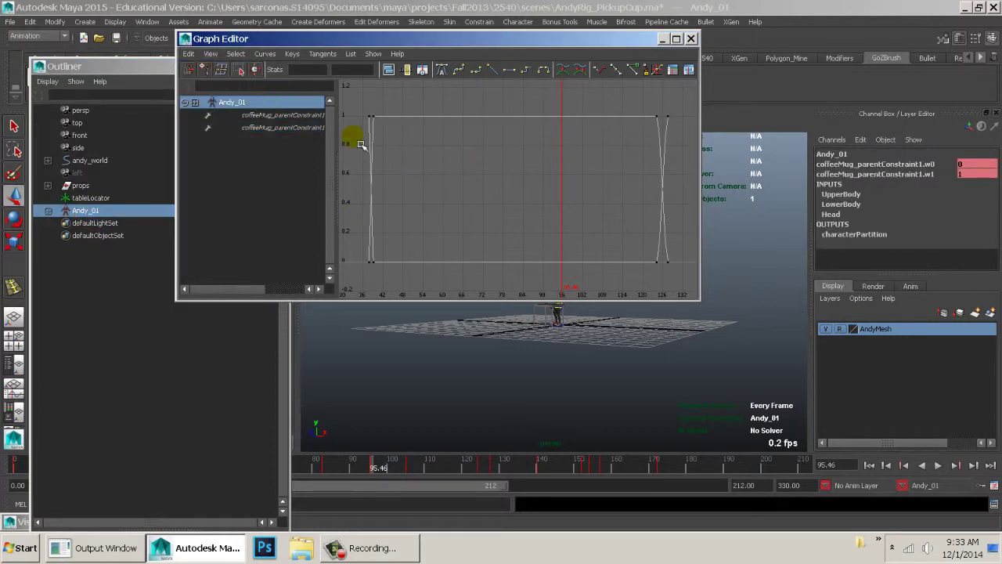
Expand Andy_01 in the Graph Editor and select all its channels down to the arm IK rotations, with every curve framed.
left_click(196, 102)
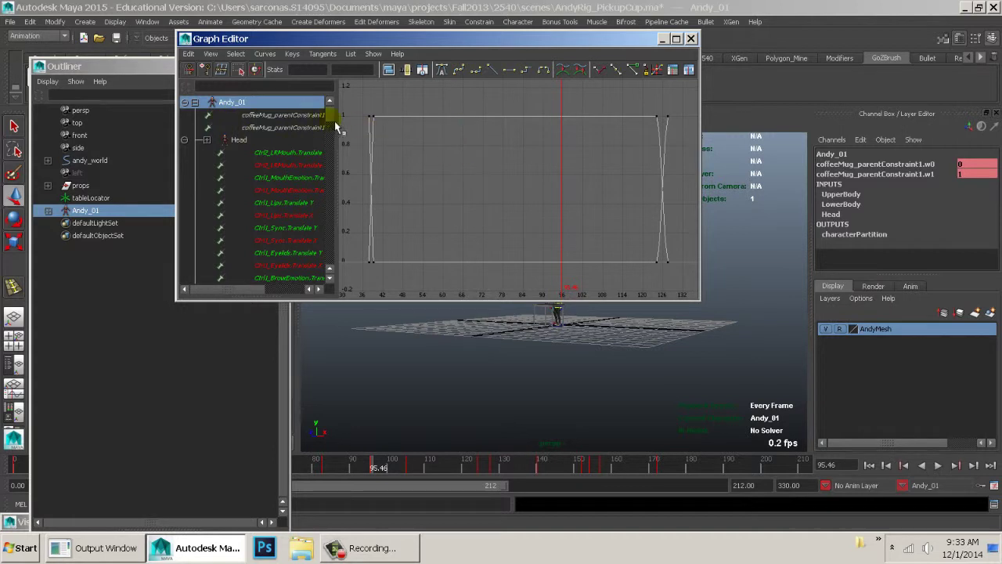
left_click_drag(331, 118, 335, 280)
left_click(313, 266, "shift")
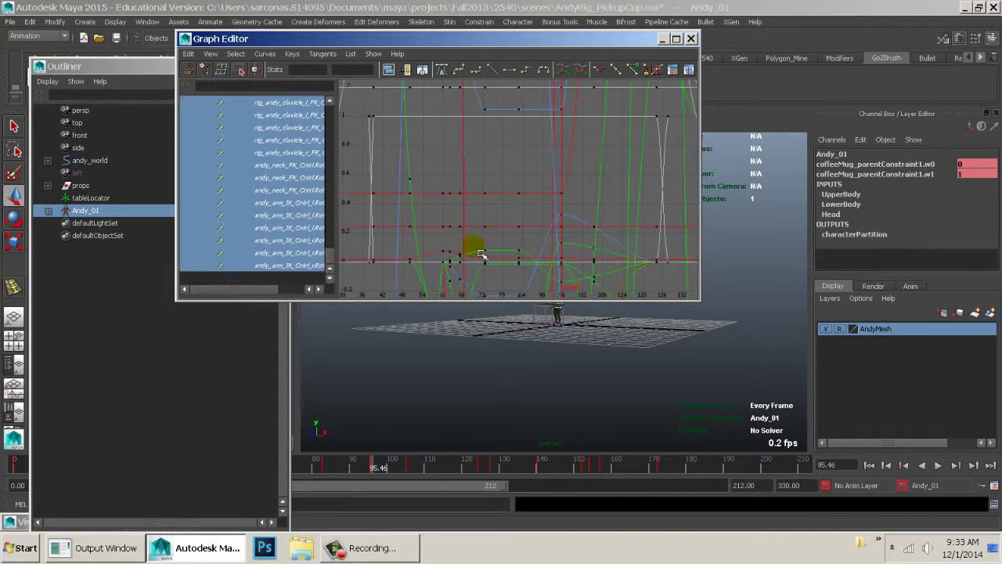
key("a")
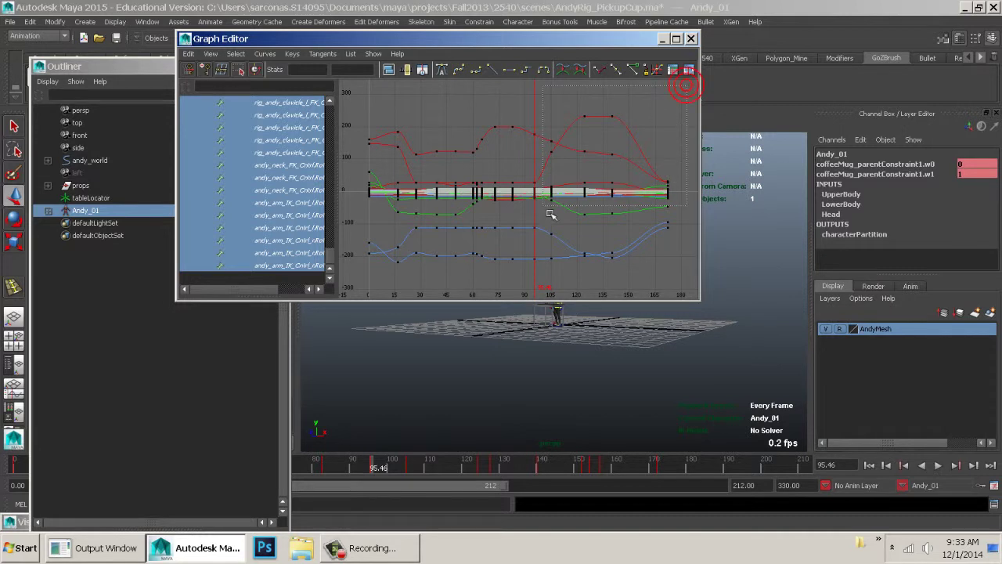
Select every key on the displayed curves and snap their times to multiples of 1.0.
left_click_drag(335, 315, 335, 313)
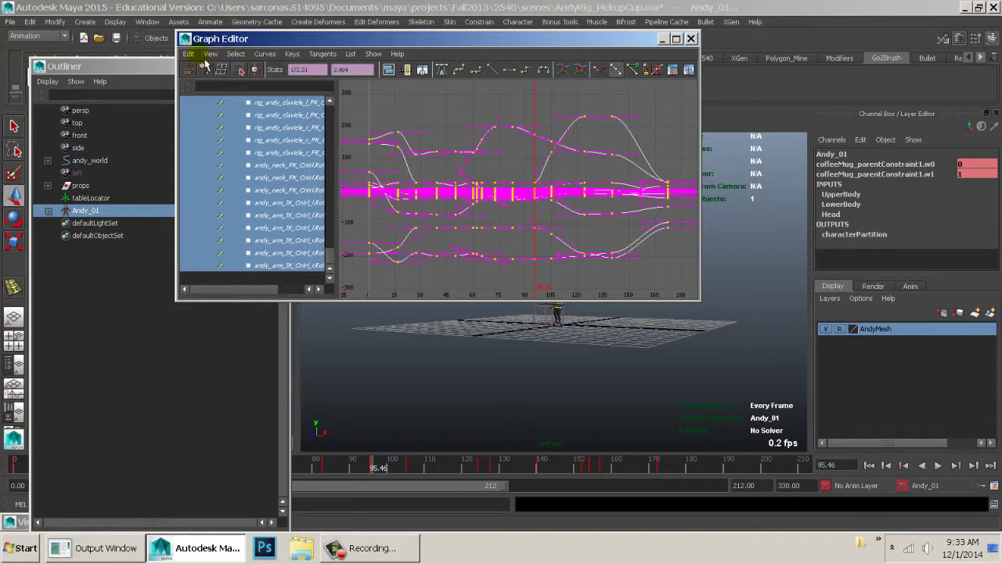
left_click(191, 54)
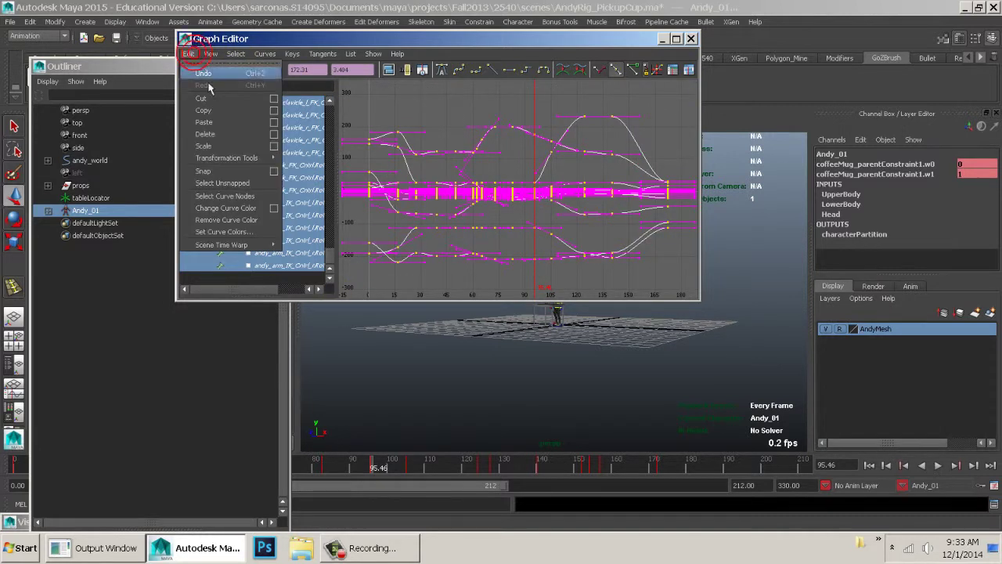
left_click(274, 171)
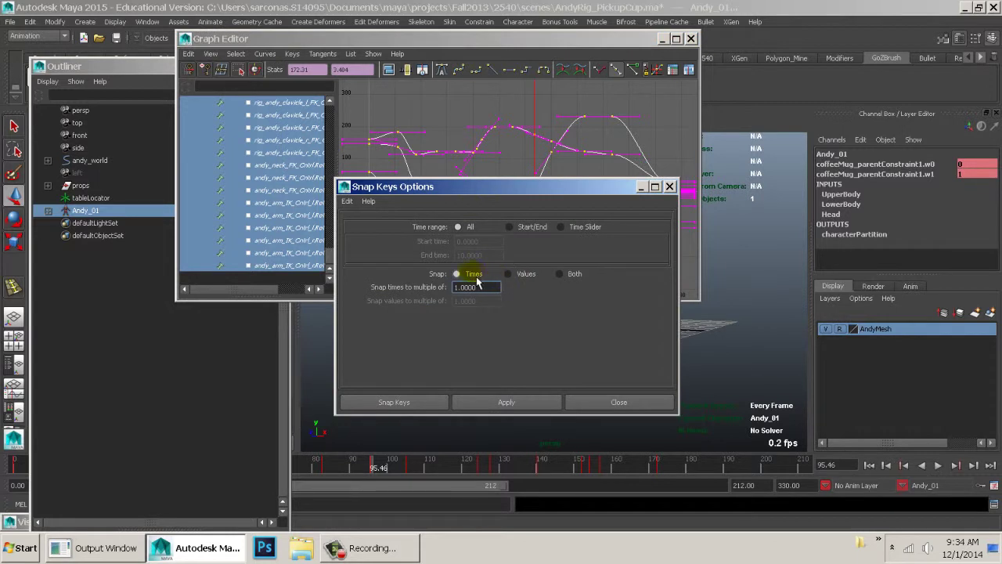
left_click(404, 403)
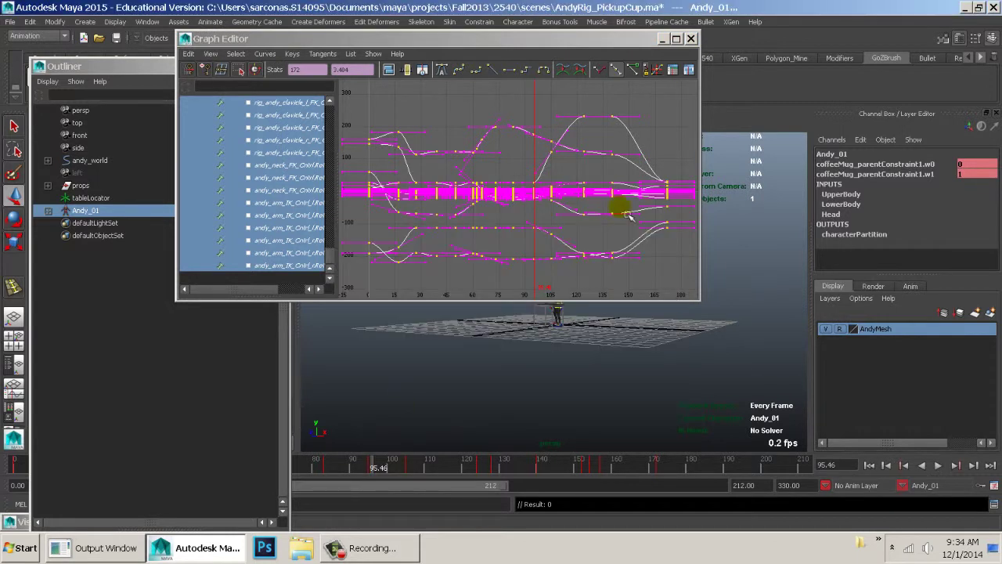
Close the Graph Editor and Outliner, and frame Andy's upper body behind the table.
left_click(690, 39)
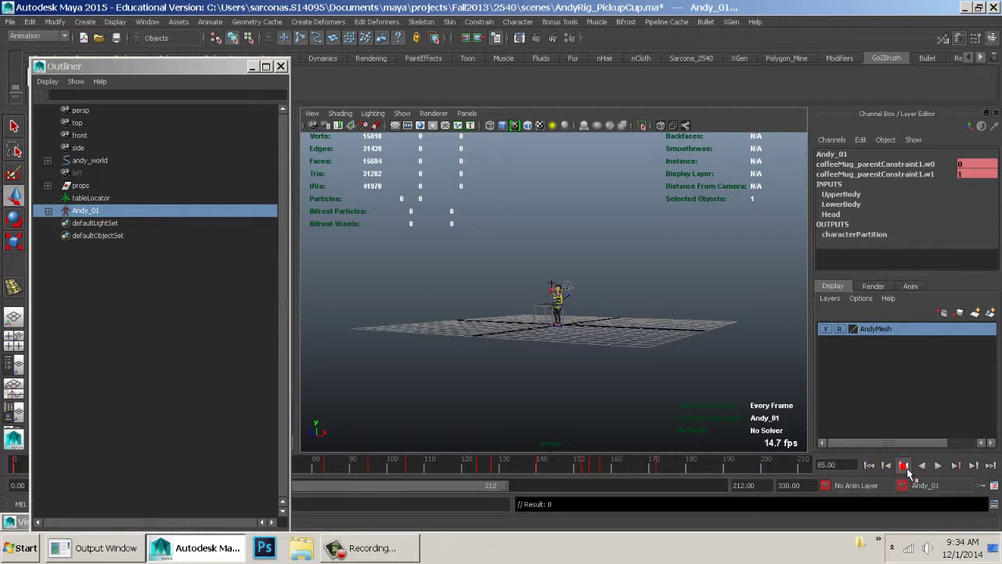
left_click(281, 65)
key("f")
middle_click_drag(776, 296, 666, 298, "alt")
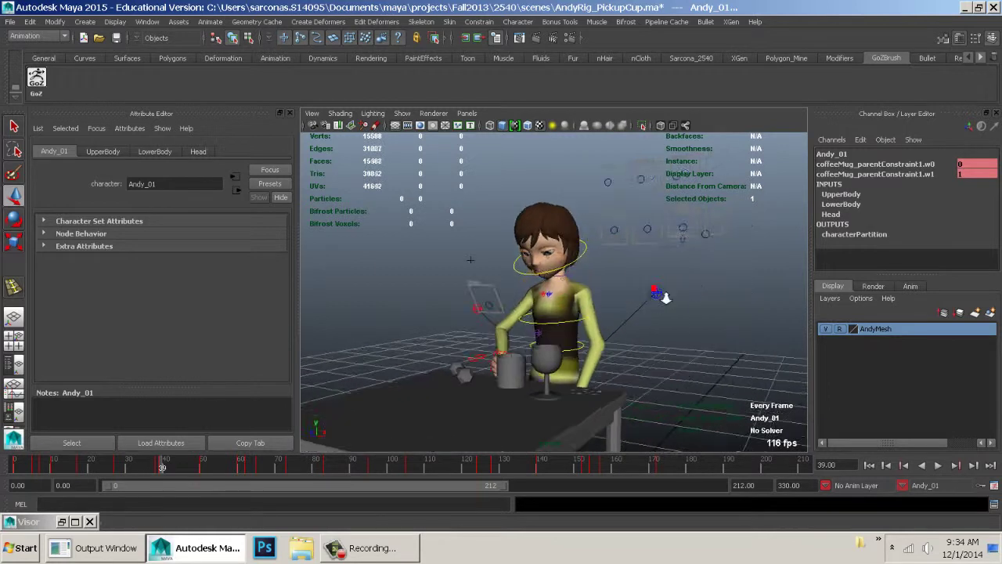
right_click_drag(667, 297, 619, 425, "alt")
left_click_drag(438, 417, 597, 363, "alt")
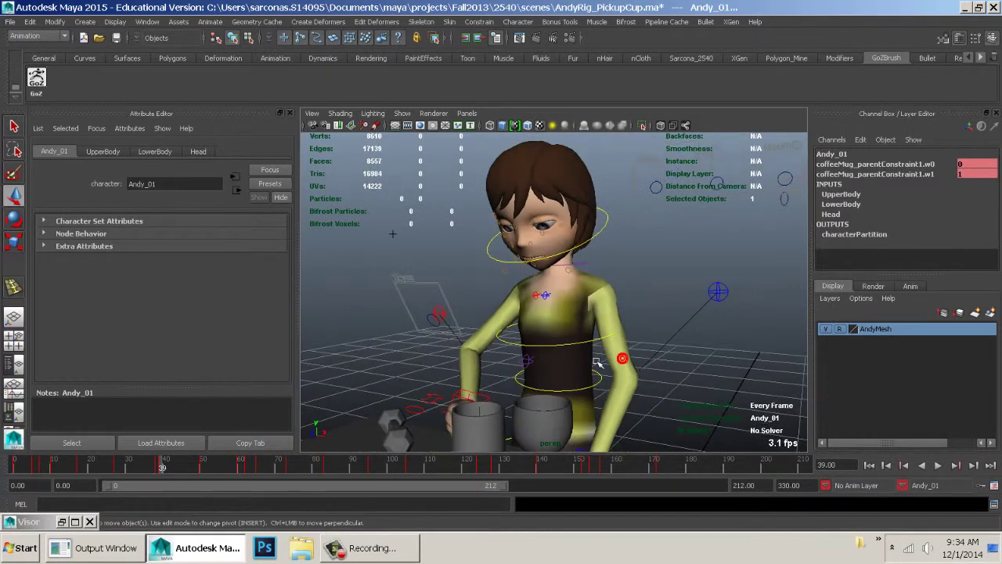
Play the snapped animation, scrub through the drink and smile, and return to frame 0.
key("alt+v")
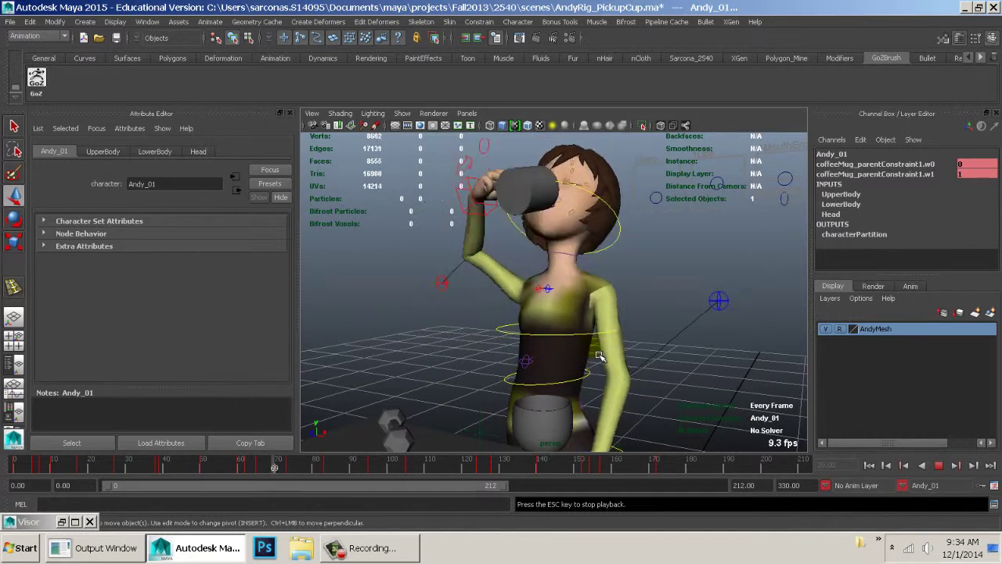
left_click(157, 466)
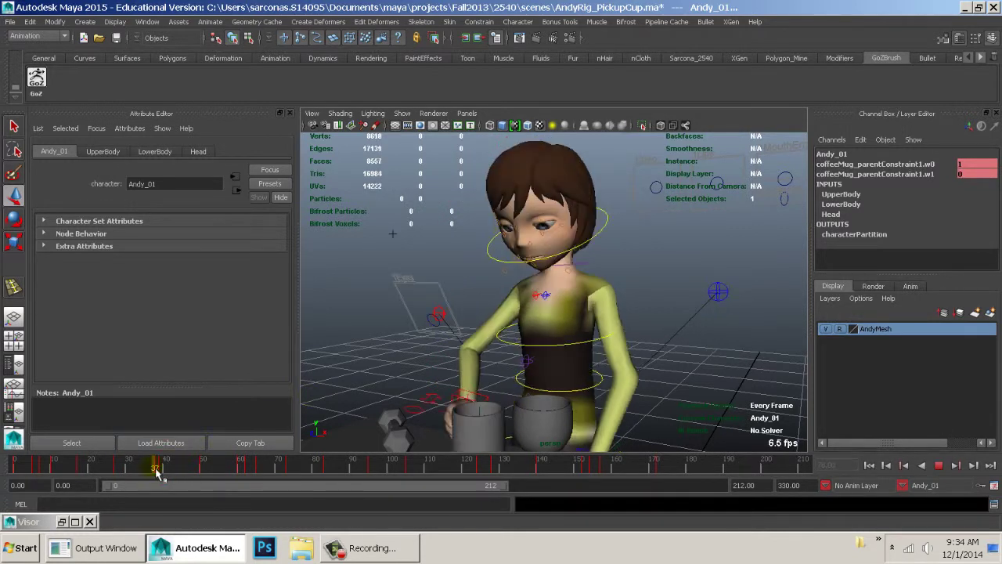
left_click_drag(164, 472, 614, 477)
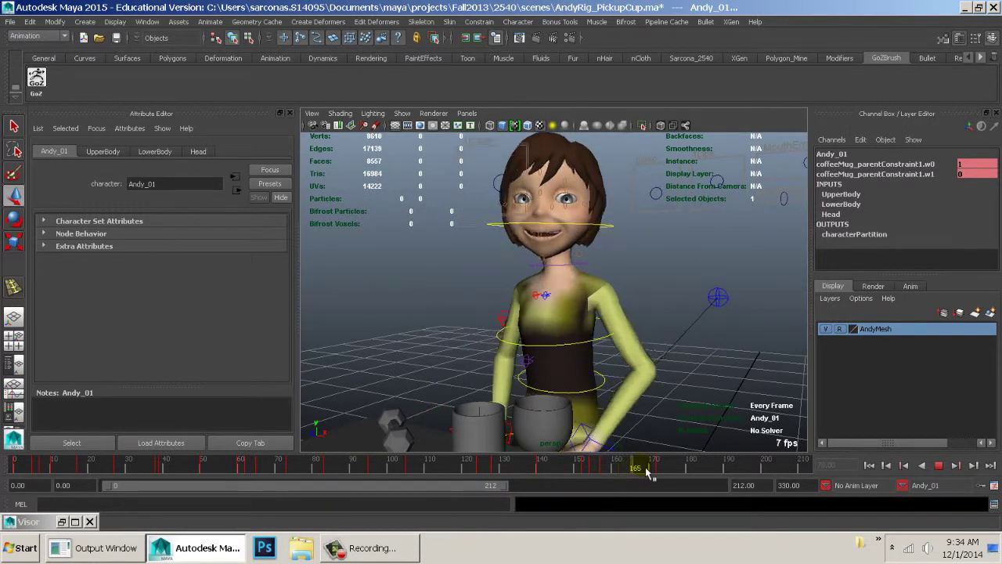
left_click_drag(670, 472, 11, 468)
Clear the selection and review the animation up to frame 177 from the mug handle's side of the table.
left_click(710, 364)
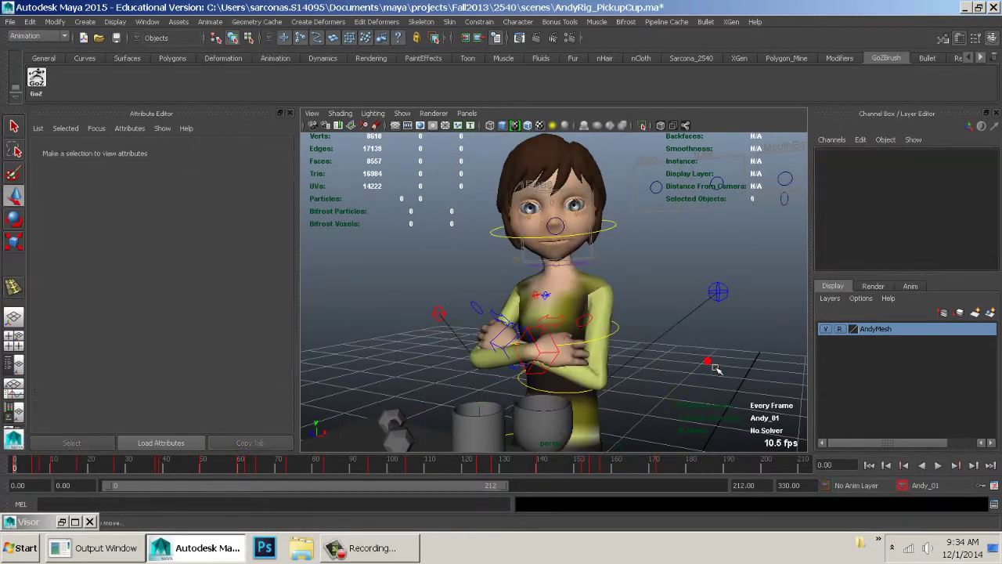
left_click_drag(709, 363, 635, 342, "alt")
middle_click_drag(635, 342, 660, 338, "alt")
right_click_drag(660, 337, 685, 334, "alt")
left_click_drag(699, 324, 673, 340, "alt")
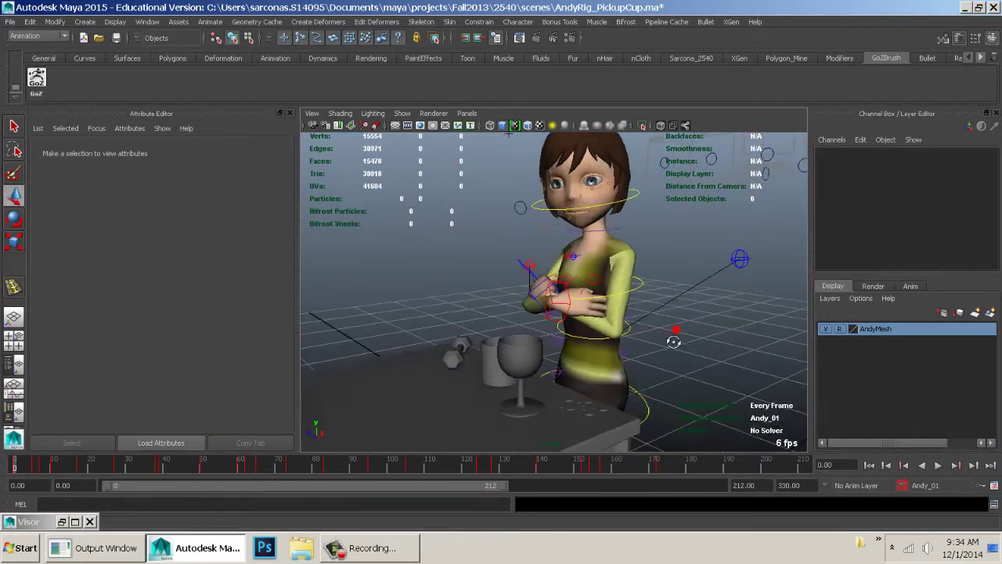
right_click_drag(673, 339, 475, 287, "alt")
left_click_drag(475, 287, 769, 251, "alt")
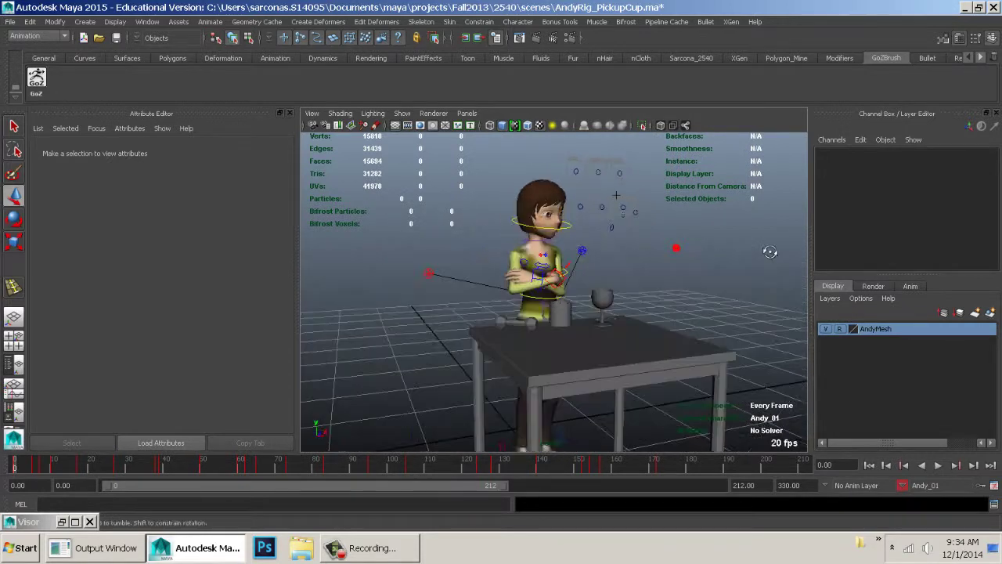
right_click_drag(770, 251, 797, 322, "alt")
left_click_drag(737, 313, 657, 306, "alt")
right_click_drag(658, 306, 689, 315, "alt")
middle_click_drag(689, 315, 650, 291, "alt")
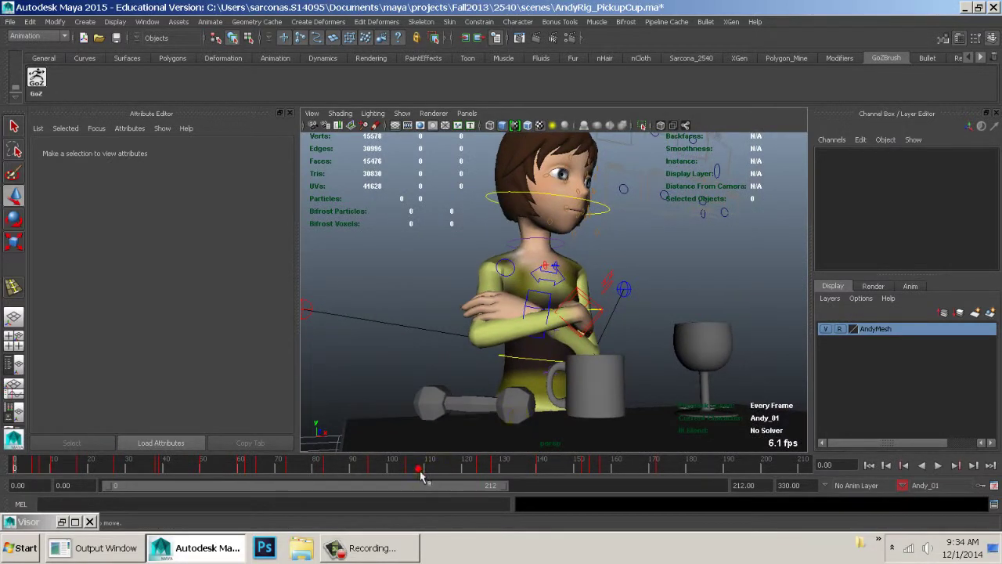
left_click_drag(421, 475, 493, 470)
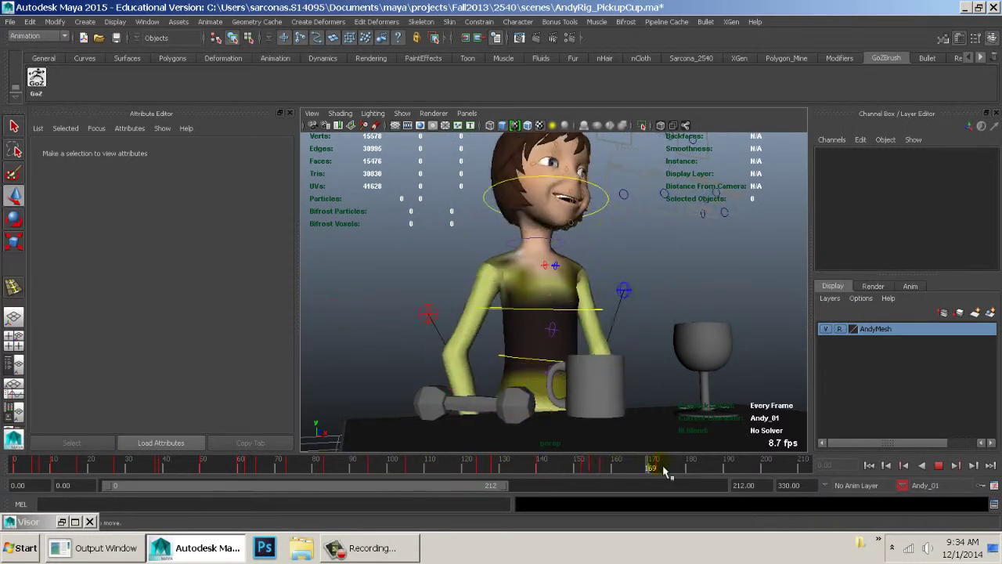
key("alt+v")
Select the dumbbell prop on the table and examine it beside the mug.
left_click_drag(693, 356, 591, 453, "alt")
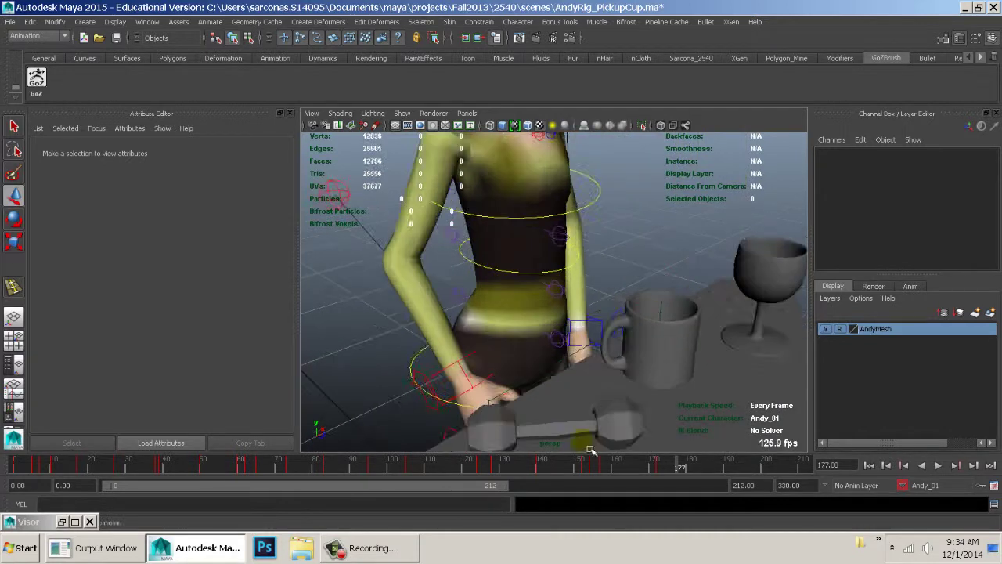
left_click(550, 416)
key("f")
left_click_drag(530, 315, 476, 299, "alt")
left_click(656, 308)
left_click_drag(656, 308, 414, 246, "alt")
left_click(439, 289)
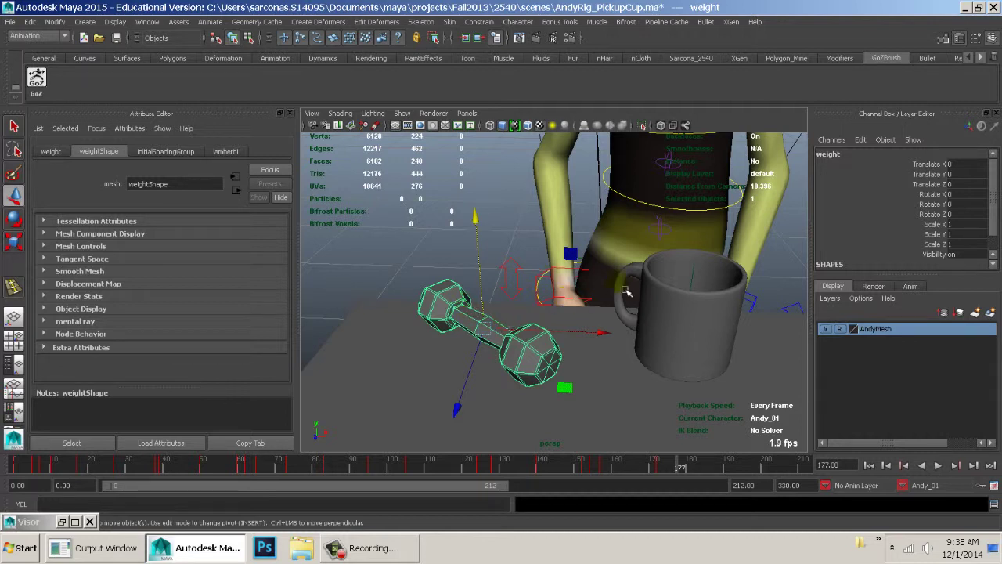
middle_click_drag(675, 263, 662, 291, "alt")
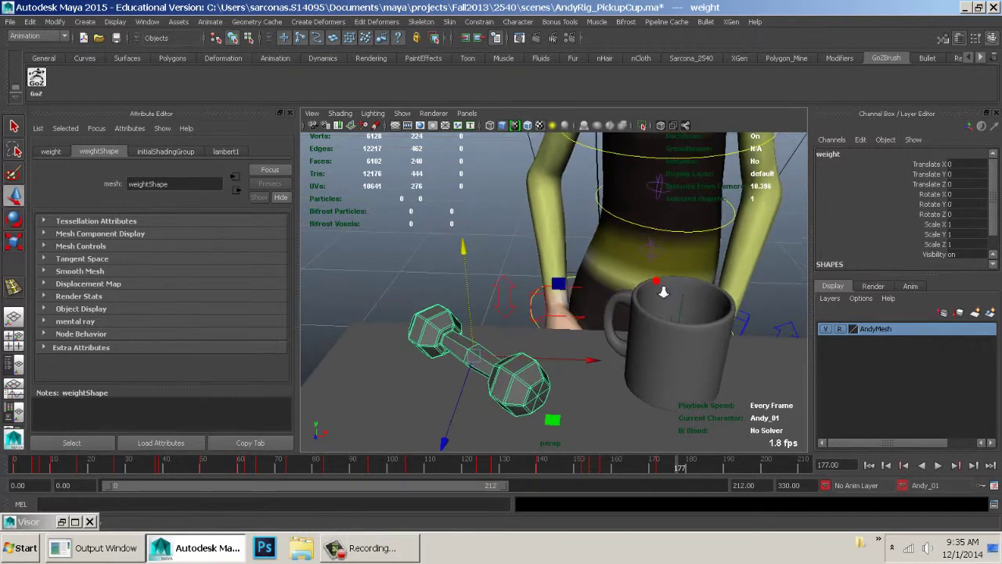
right_click_drag(663, 291, 660, 251, "alt")
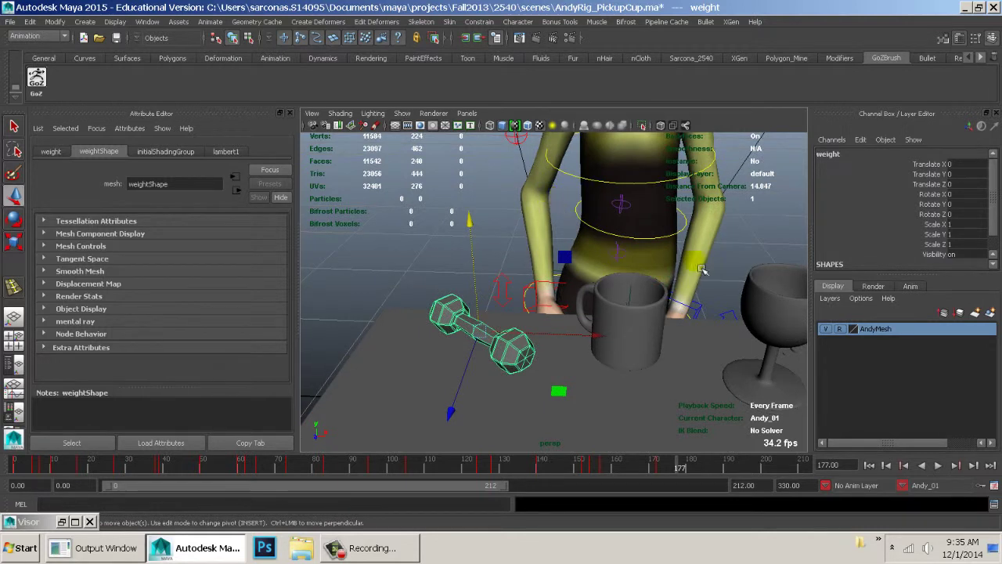
Select the wineglass prop and examine its bowl, stem and base up close.
left_click_drag(701, 267, 517, 298, "alt")
left_click(718, 289)
key("f")
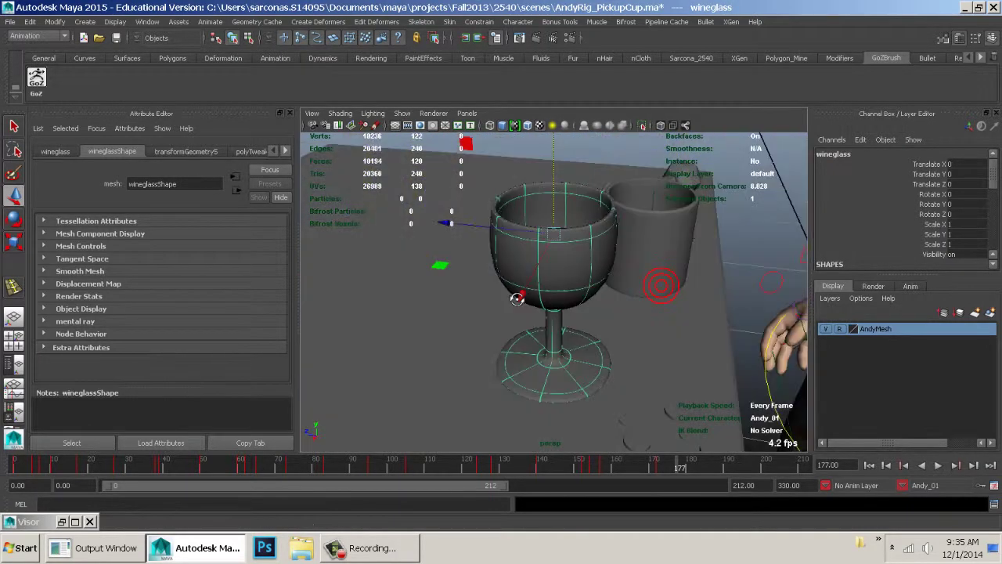
right_click_drag(517, 297, 629, 289, "alt")
mouse_move(628, 289)
left_mouse_down("alt")
mouse_move(627, 298)
mouse_move(619, 279)
left_mouse_up("alt")
middle_click_drag(618, 278, 617, 329, "alt")
right_click_drag(617, 329, 584, 274, "alt")
left_click_drag(583, 274, 617, 233, "alt")
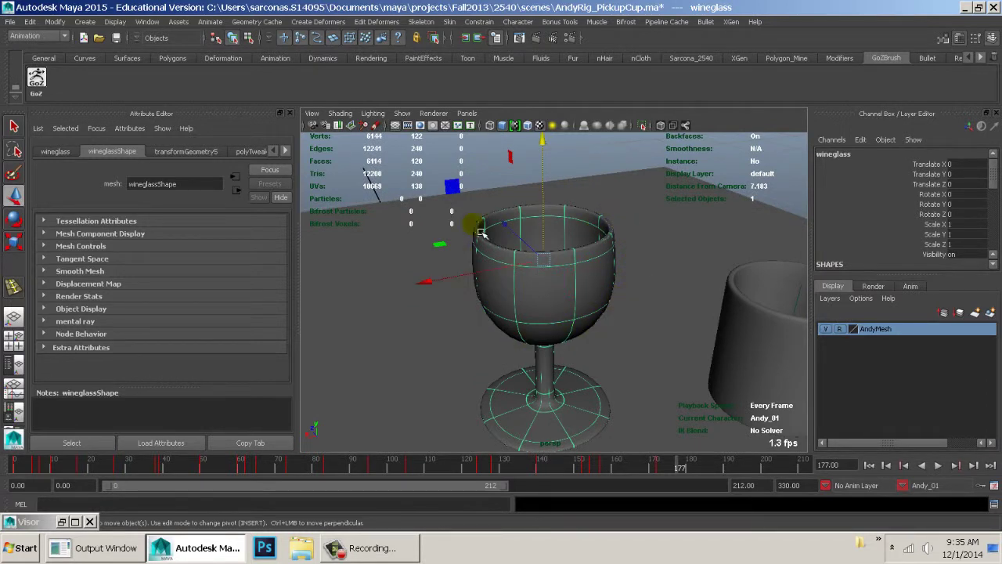
left_click_drag(558, 405, 545, 289, "alt")
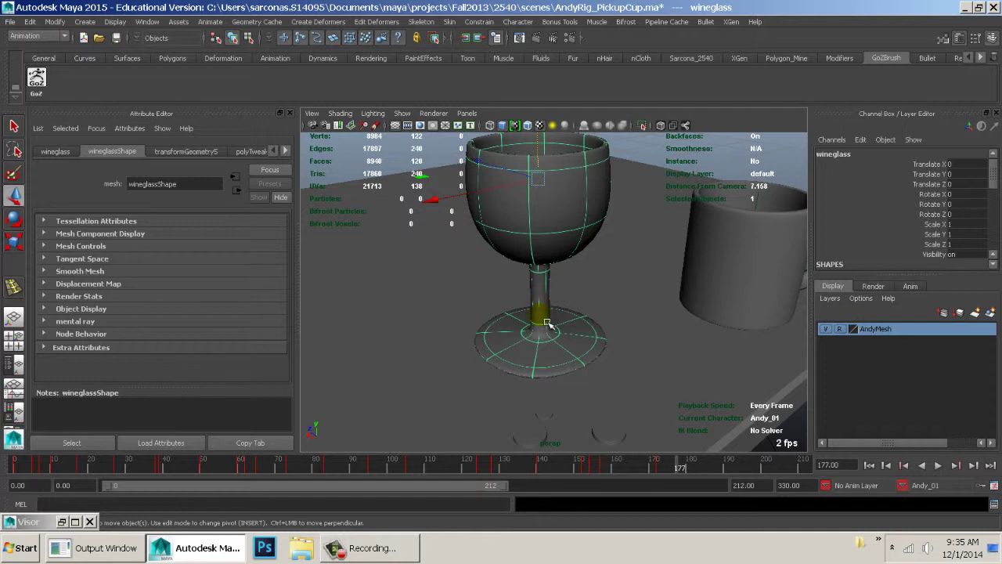
Select one of the small coin-shaped discs on the table beside the wineglass and examine it up close.
left_click_drag(549, 321, 608, 317, "alt")
right_click_drag(632, 312, 575, 284, "alt")
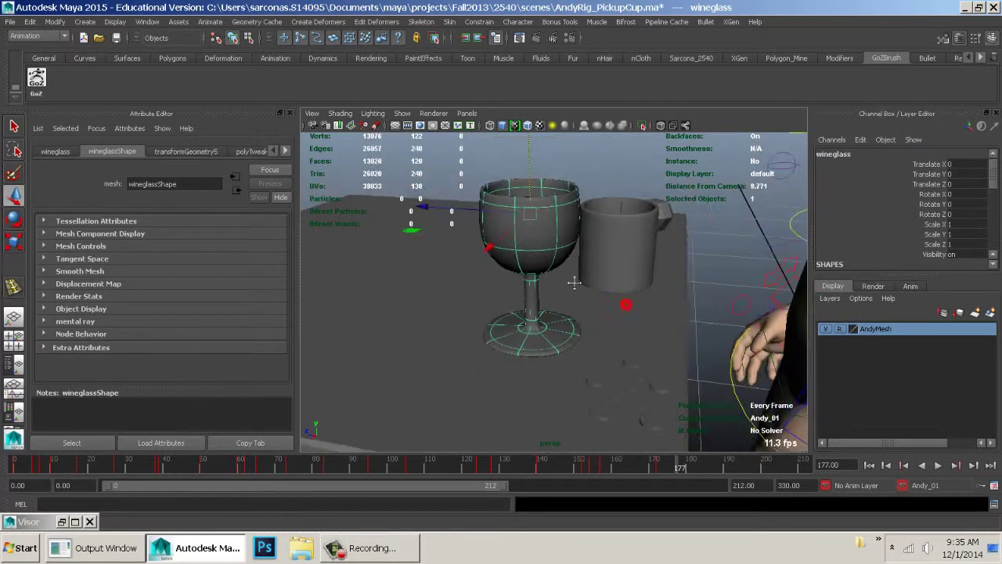
left_click_drag(575, 284, 692, 290, "alt")
left_click(615, 331)
key("f")
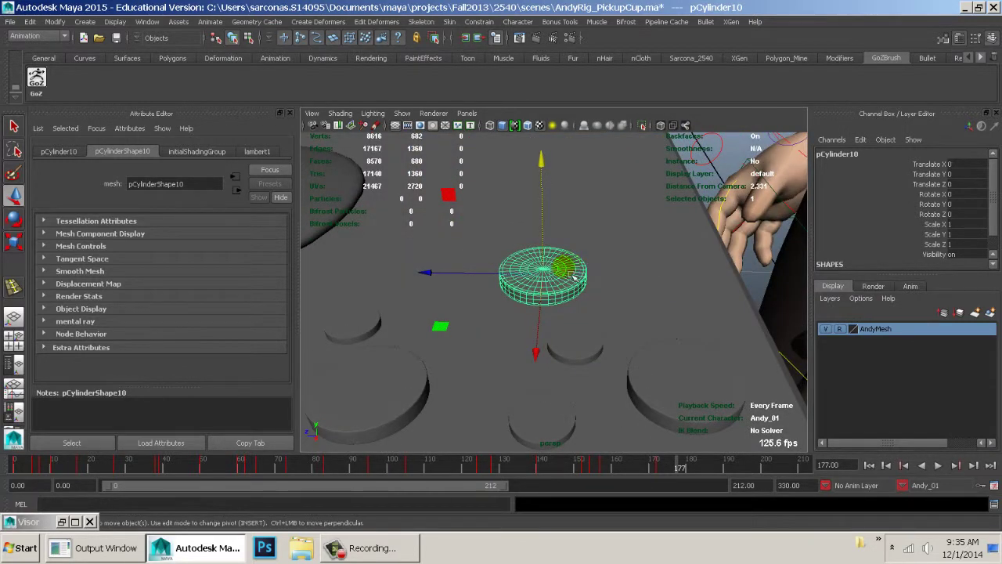
mouse_move(548, 282)
left_mouse_down("alt")
mouse_move(583, 270)
mouse_move(565, 285)
mouse_move(496, 298)
mouse_move(593, 286)
mouse_move(537, 294)
left_mouse_up("alt")
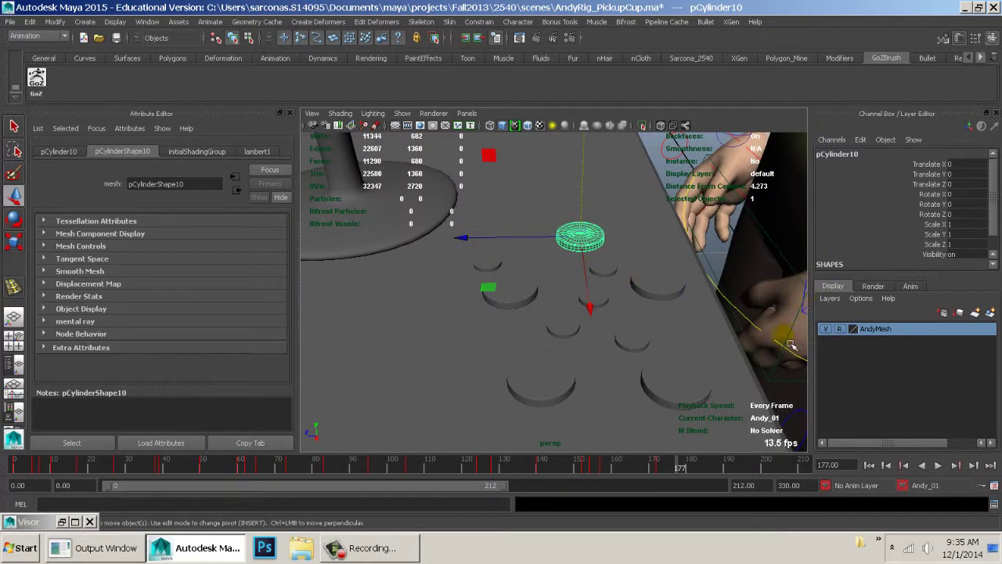
Clear the selection and examine the mug, wineglass and discs on the table from above and from the side.
left_click_drag(772, 355, 613, 317, "alt")
left_click(664, 288)
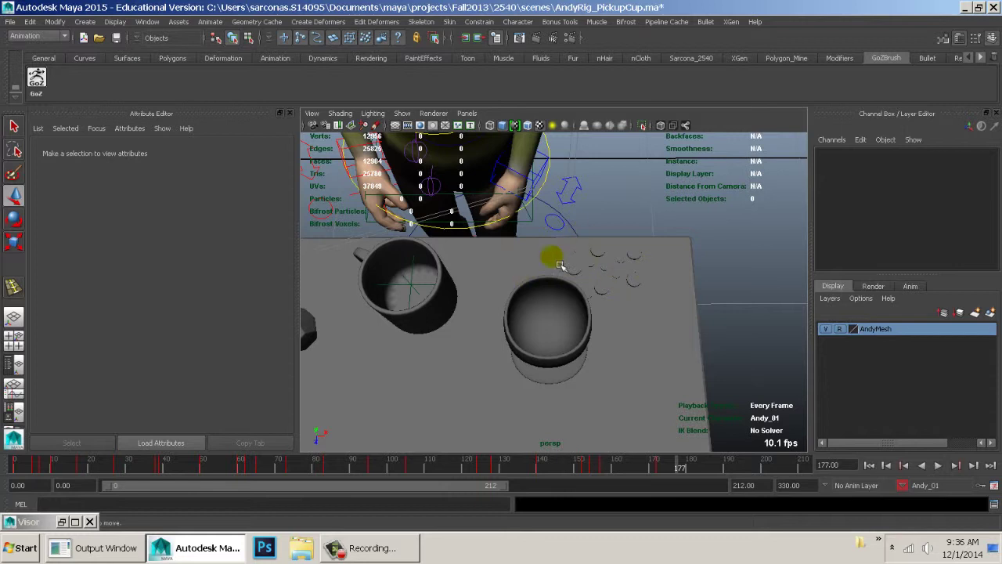
left_click_drag(735, 293, 584, 335, "alt")
mouse_move(553, 296)
left_mouse_down("alt")
mouse_move(545, 275)
mouse_move(548, 306)
mouse_move(540, 301)
left_mouse_up("alt")
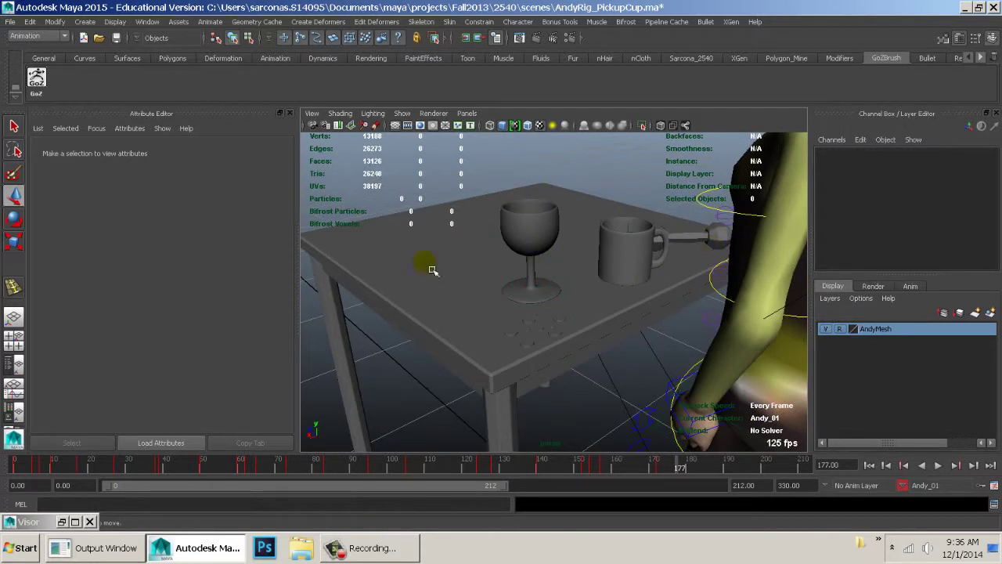
left_click_drag(462, 317, 563, 362, "alt")
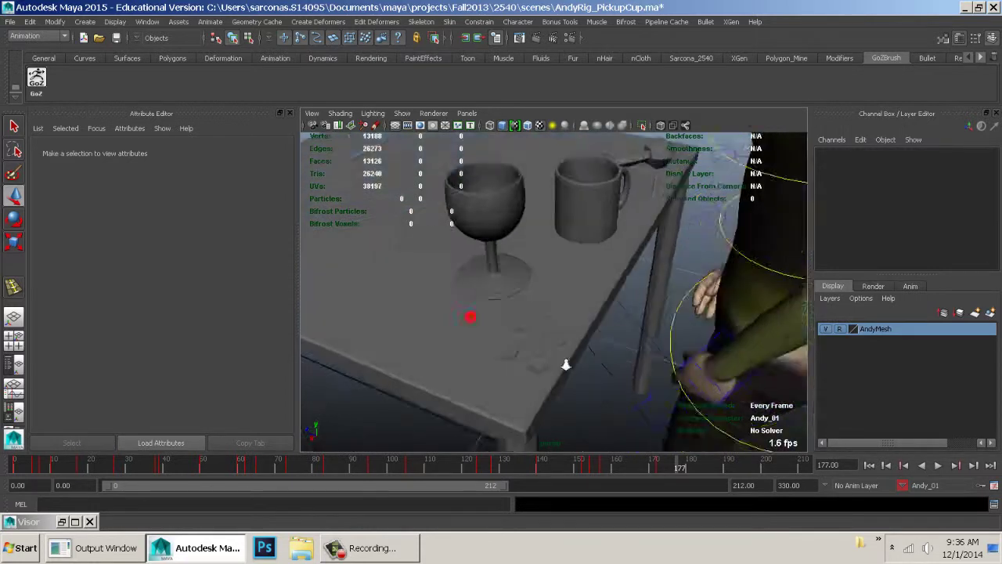
Select another disc near the table's corner, view it with the table and character, and clear the selection.
right_click_drag(564, 362, 682, 295, "alt")
left_click(657, 303)
left_click_drag(552, 299, 537, 275, "alt")
right_click_drag(538, 276, 564, 269, "alt")
left_click_drag(564, 269, 574, 238, "alt")
left_click(551, 178)
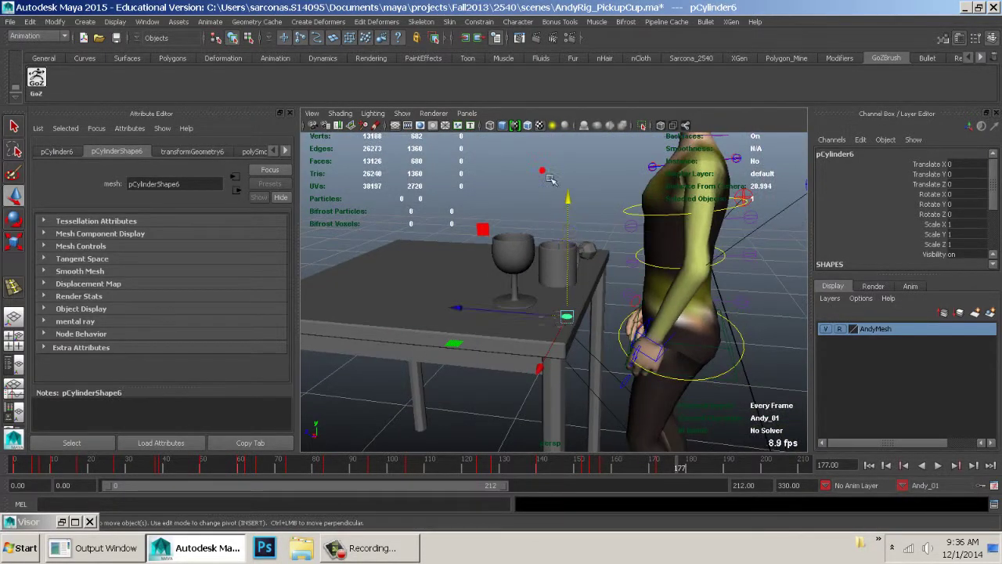
Frame the character behind the table from the front, switch to the Select tool, and save the scene.
middle_click_drag(550, 178, 560, 255, "alt")
right_click_drag(561, 255, 546, 236, "alt")
left_click_drag(546, 236, 599, 212, "alt")
middle_click_drag(598, 211, 678, 250, "alt")
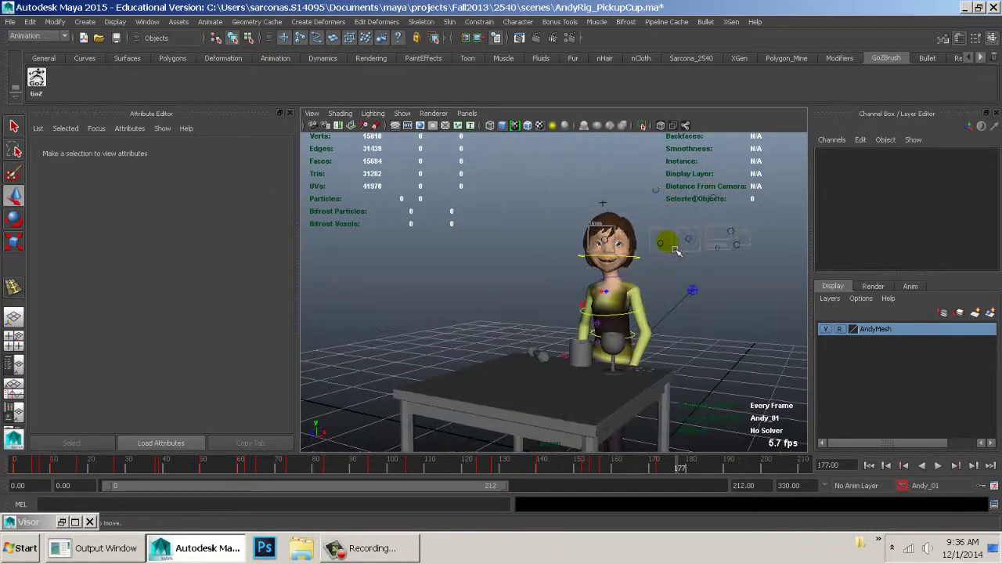
key("q")
key("ctrl+s")
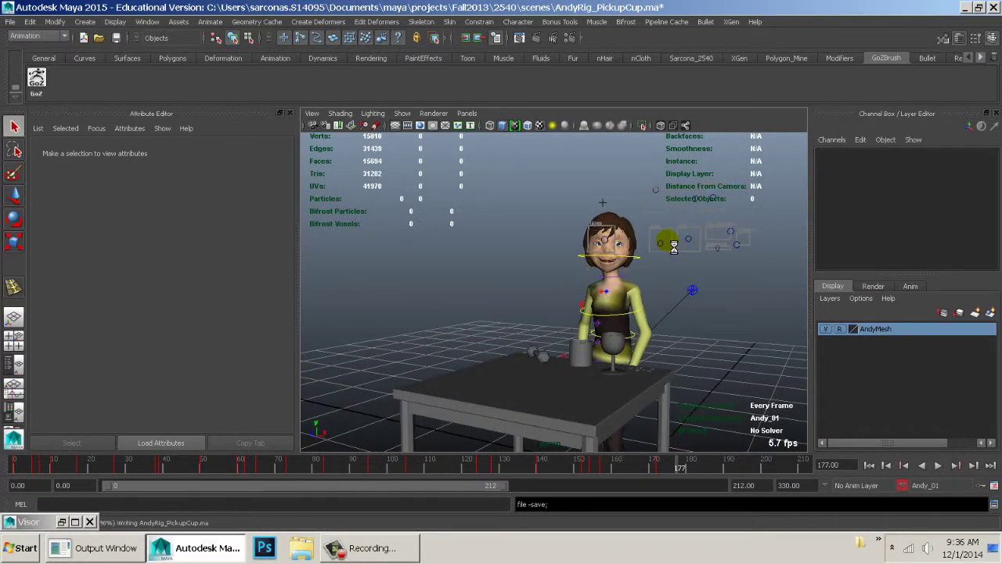